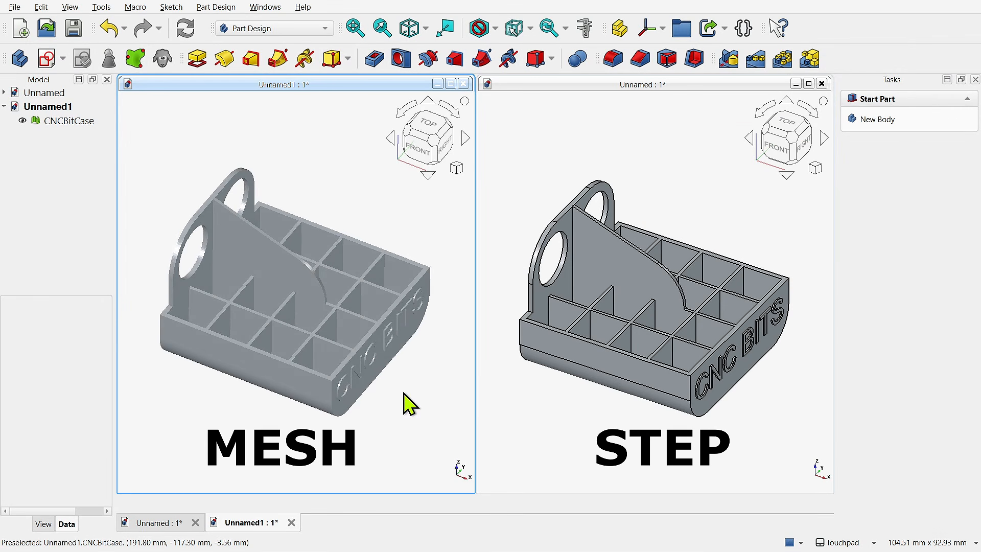
# Compare the mesh and STEP versions of the CNC bit case from several angles in wireframe display.
pyautogui.moveTo(403, 403)
pyautogui.mouseDown(button='middle')
pyautogui.moveTo(349, 360)
pyautogui.moveTo(368, 394)
pyautogui.moveTo(381, 394)
pyautogui.mouseUp(button='middle')
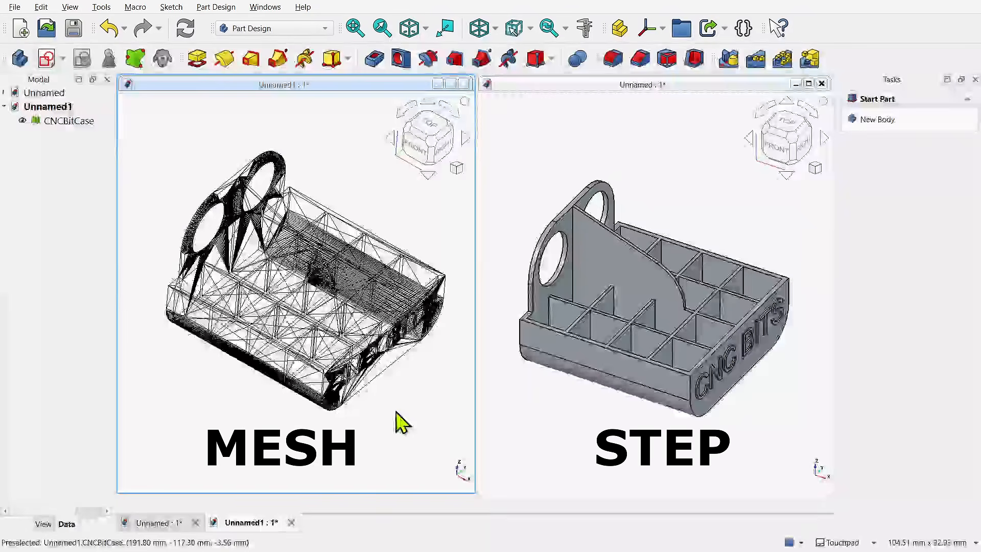
pyautogui.moveTo(397, 412)
pyautogui.mouseDown(button='middle')
pyautogui.moveTo(367, 377)
pyautogui.moveTo(406, 390)
pyautogui.moveTo(409, 402)
pyautogui.mouseUp(button='middle')
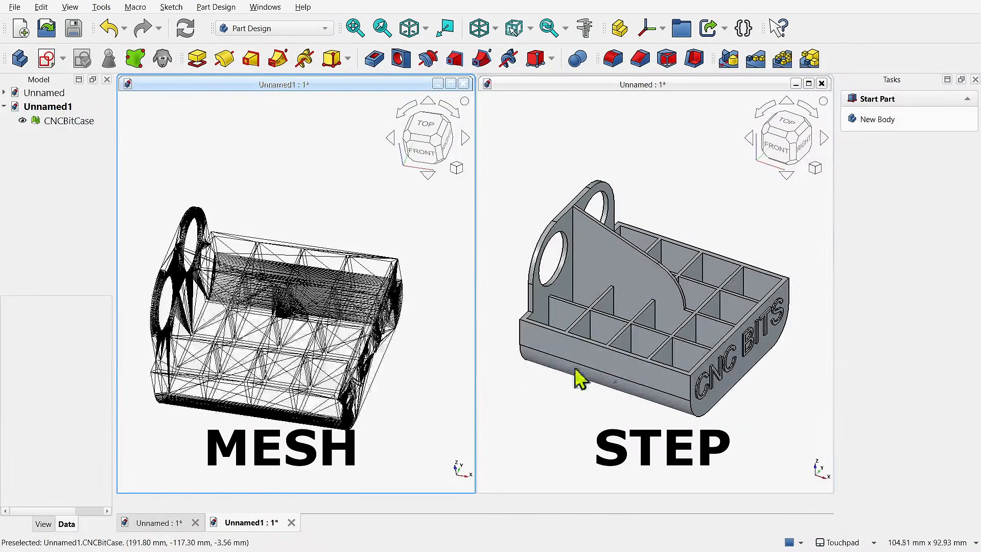
pyautogui.moveTo(691, 376)
pyautogui.mouseDown(button='middle')
pyautogui.moveTo(633, 330)
pyautogui.moveTo(639, 349)
pyautogui.moveTo(684, 364)
pyautogui.mouseUp(button='middle')
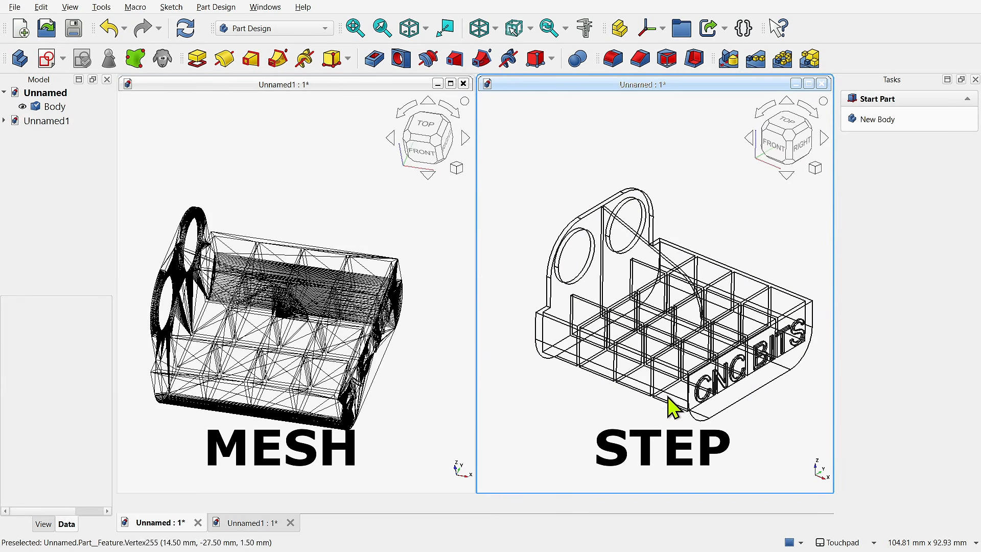
pyautogui.moveTo(673, 407)
pyautogui.mouseDown(button='middle')
pyautogui.moveTo(615, 258)
pyautogui.moveTo(637, 218)
pyautogui.moveTo(687, 401)
pyautogui.mouseUp(button='middle')
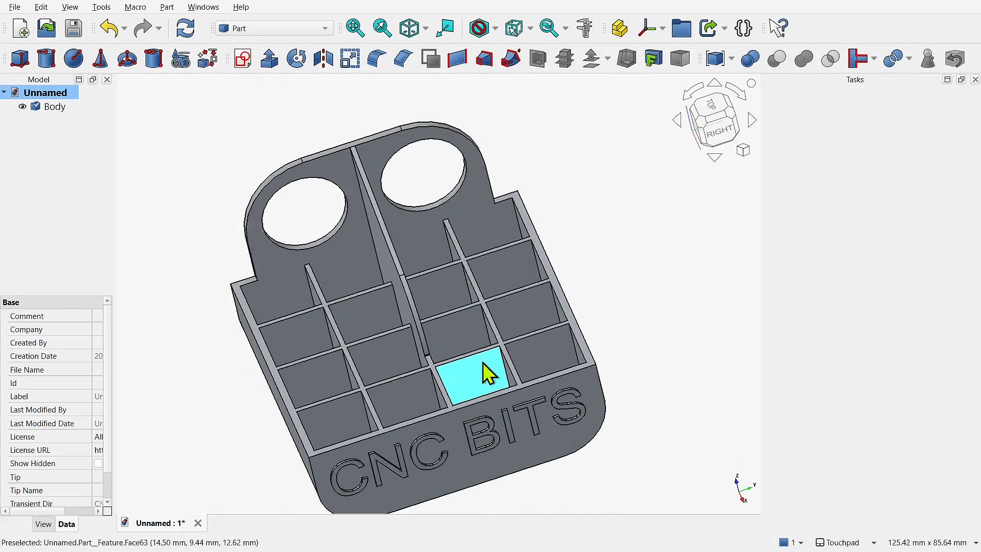
# Select the inner walls of the two compartments behind the letters "ITS" and remove them with Defeaturing.
pyautogui.scroll(5, 486, 372)
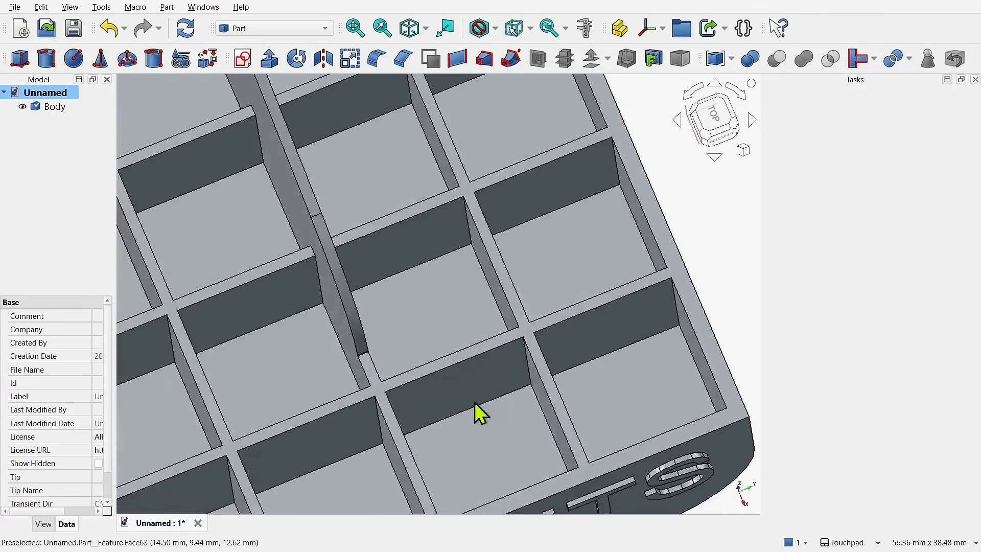
pyautogui.click(504, 395)
pyautogui.keyDown('ctrl'); pyautogui.click(608, 330); pyautogui.keyUp('ctrl')
pyautogui.scroll(-2, 664, 352)
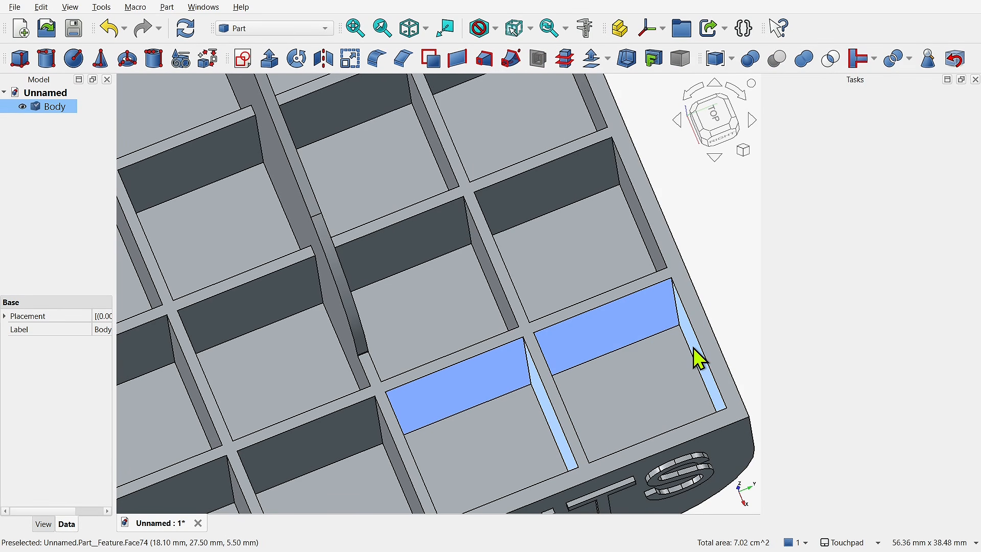
pyautogui.scroll(-5, 605, 351)
pyautogui.click(959, 66)
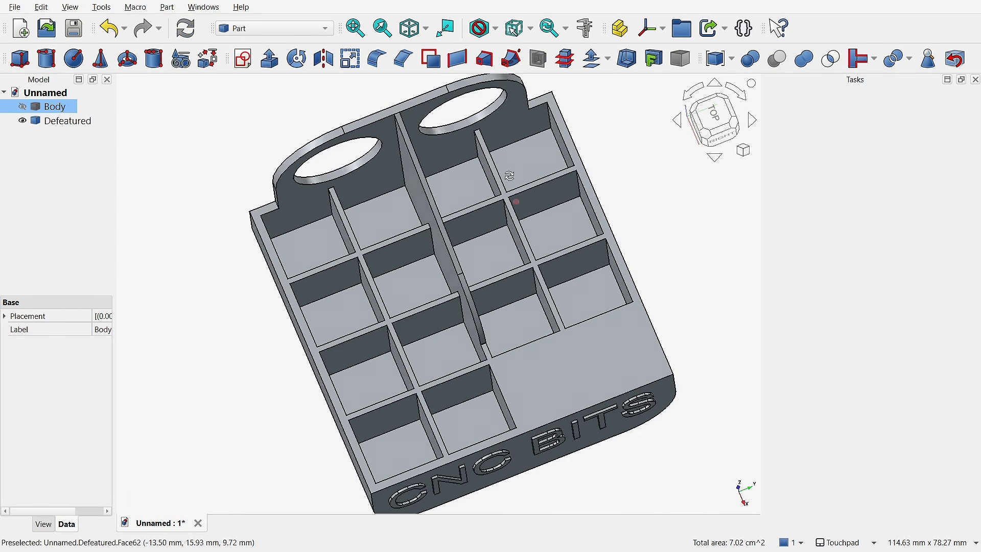
# Remove the raised letter N of "CNC" from the case's end face with Defeaturing.
pyautogui.moveTo(507, 169); pyautogui.dragTo(451, 198, button='middle')
pyautogui.scroll(3, 475, 209)
pyautogui.click(639, 389)
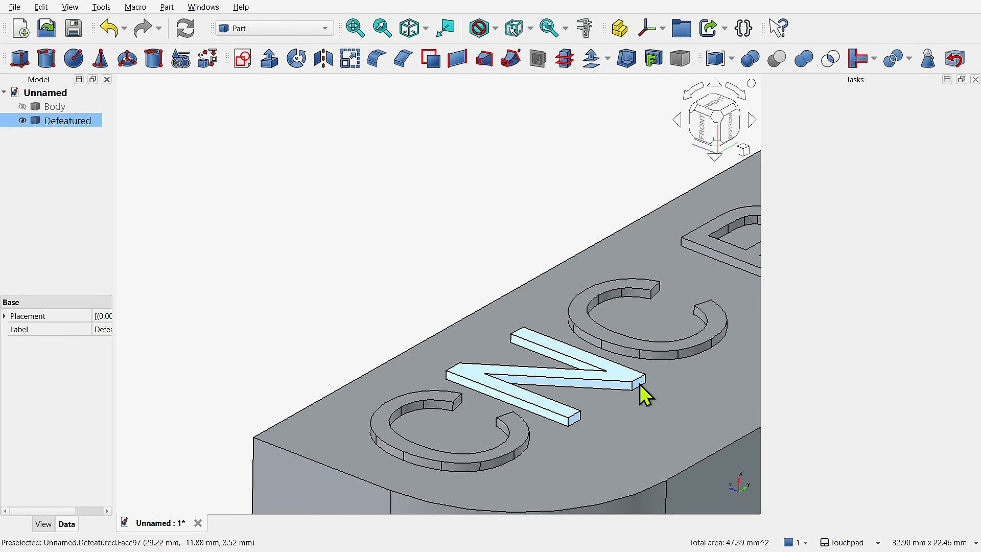
pyautogui.click(960, 65)
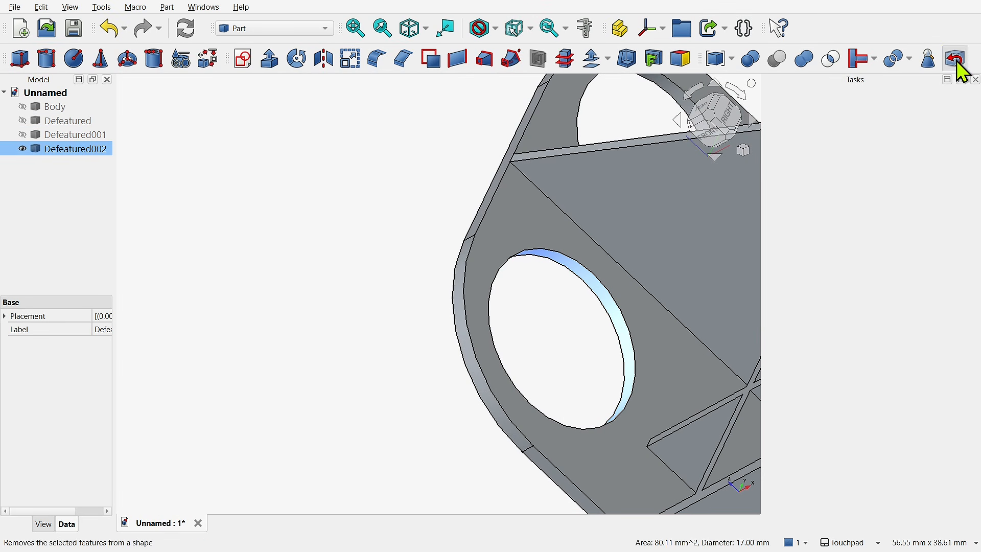
# Remove the selected round finger hole from the case's handle plate with Defeaturing.
pyautogui.click(956, 61)
pyautogui.moveTo(731, 296); pyautogui.dragTo(452, 402, button='middle')
pyautogui.scroll(-5, 402, 338)
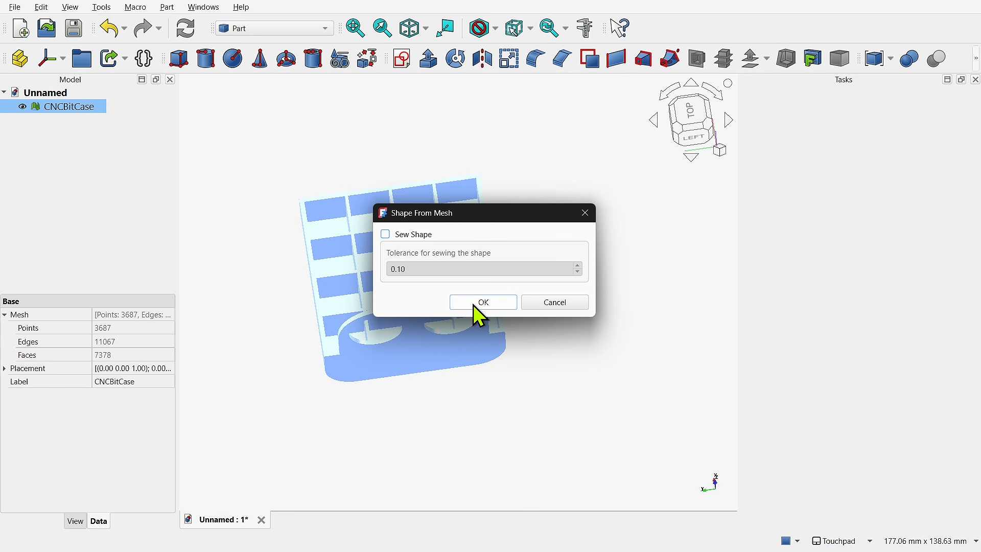
# Create a shape from the CNCBitCase mesh with Sew Shape disabled.
pyautogui.click(474, 305)
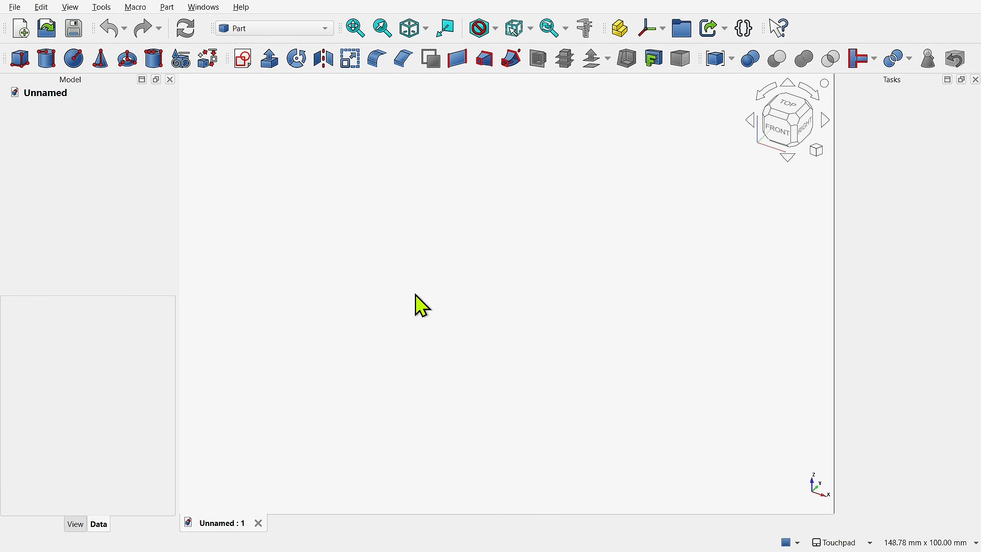
# Open car.stl from the stl workflow folder as a separate document.
pyautogui.click(15, 8)
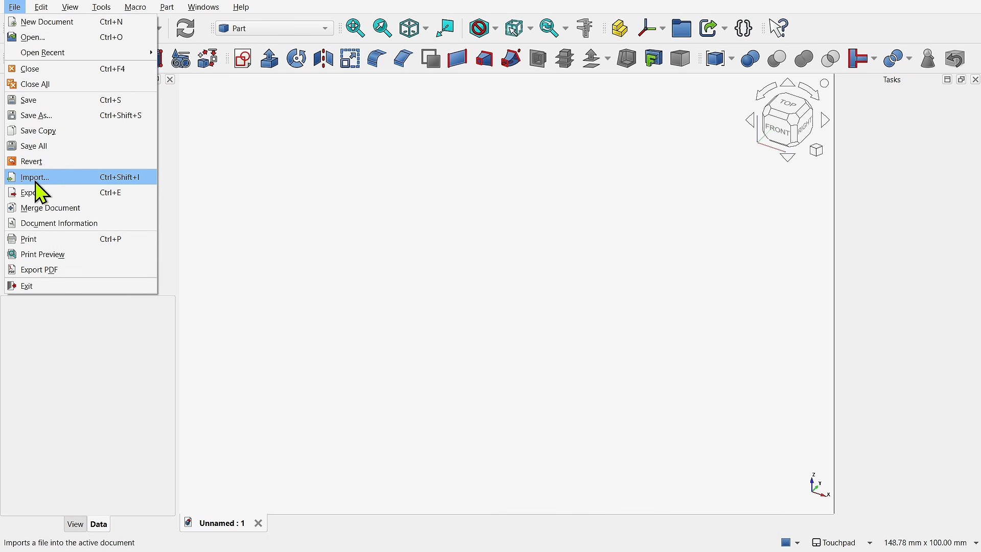
pyautogui.click(51, 39)
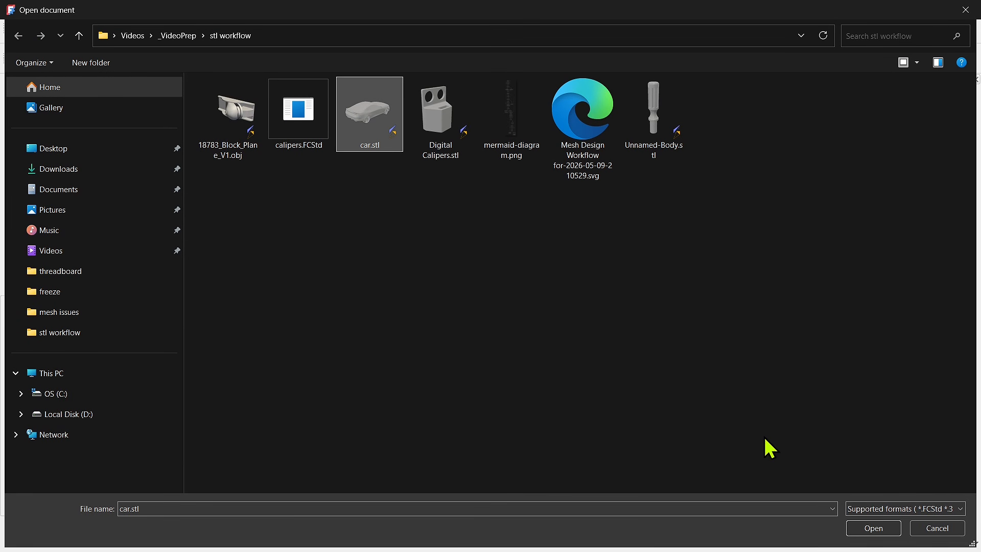
pyautogui.click(879, 530)
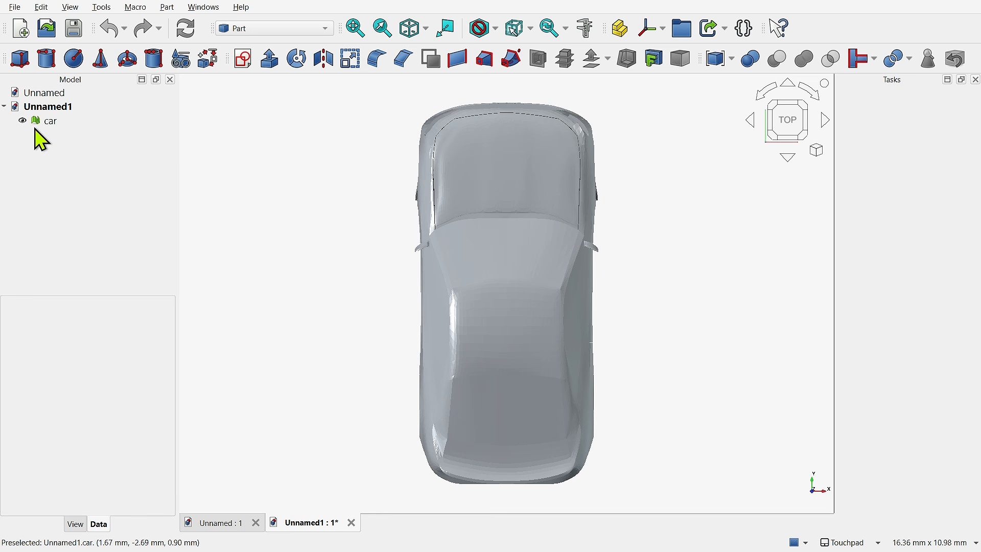
# Close the separate document Unnamed1 holding the car mesh without saving its changes.
pyautogui.rightClick(47, 106)
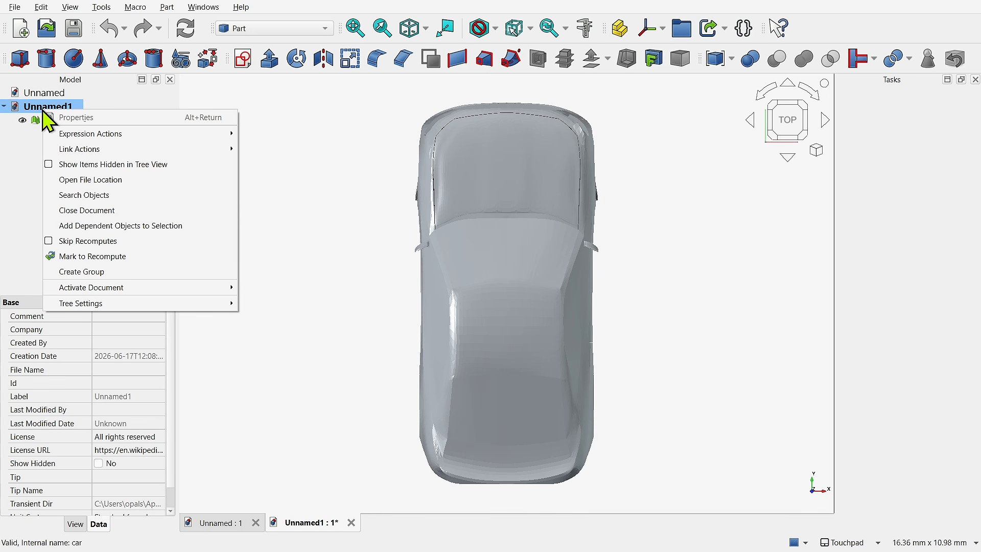
pyautogui.click(95, 211)
pyautogui.click(492, 293)
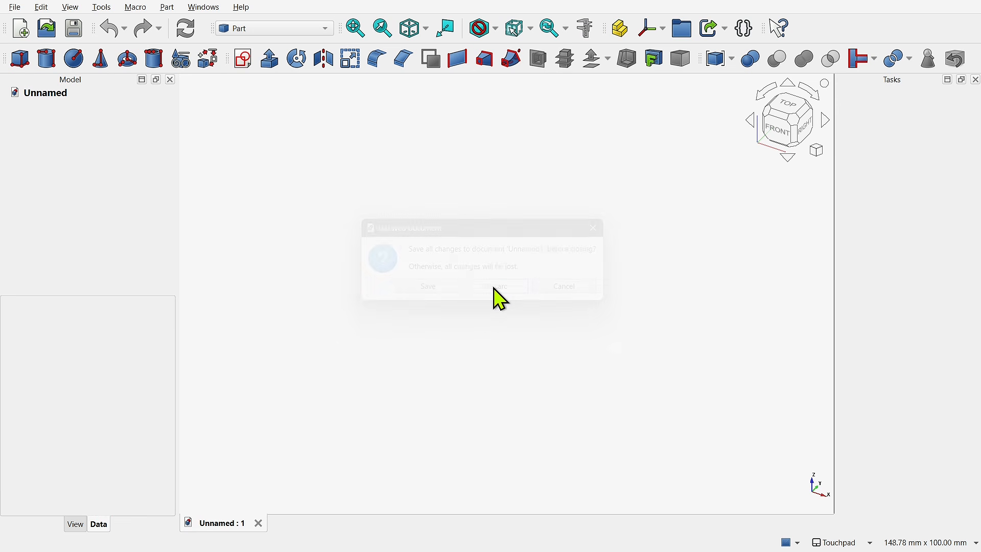
# Import car.stl into the existing empty document Unnamed.
pyautogui.click(22, 7)
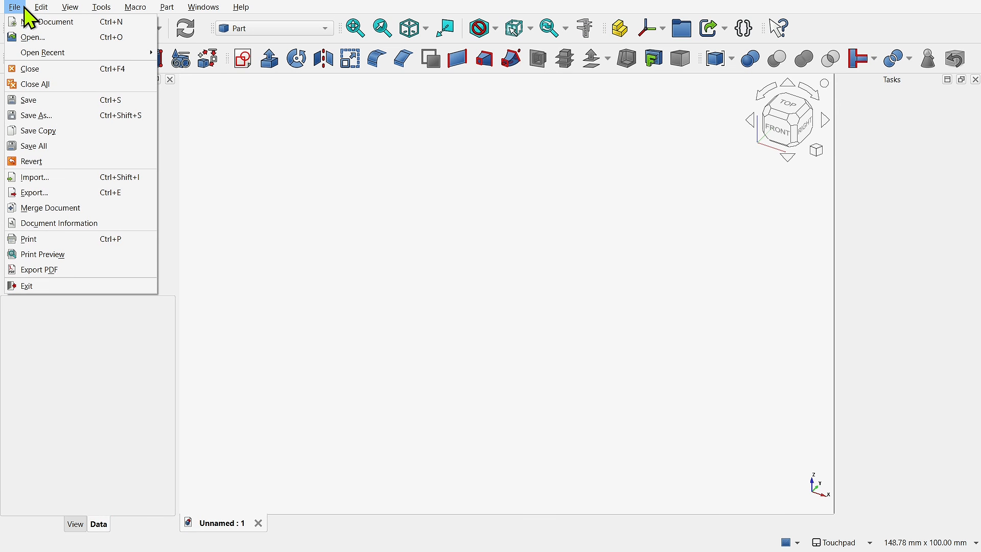
pyautogui.click(81, 177)
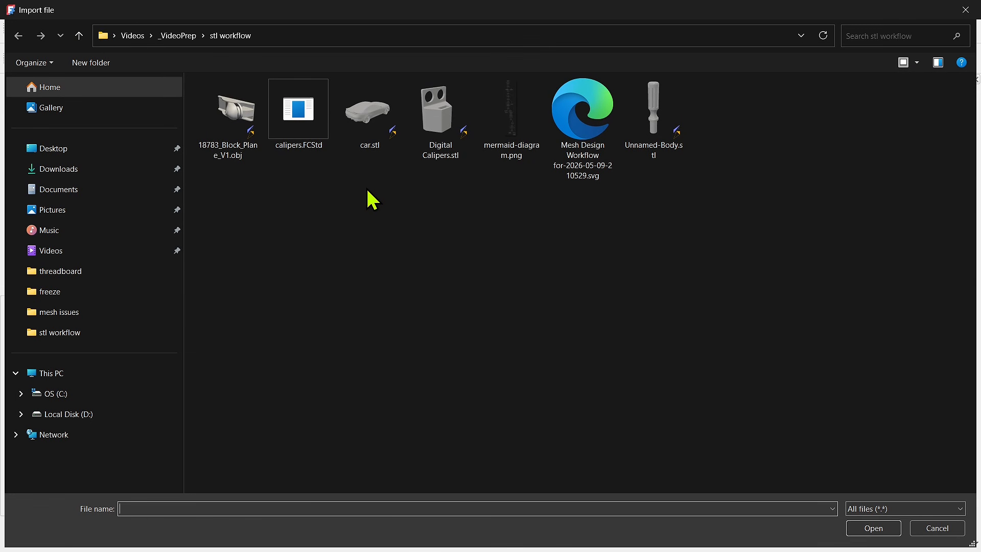
pyautogui.click(371, 146)
pyautogui.click(883, 528)
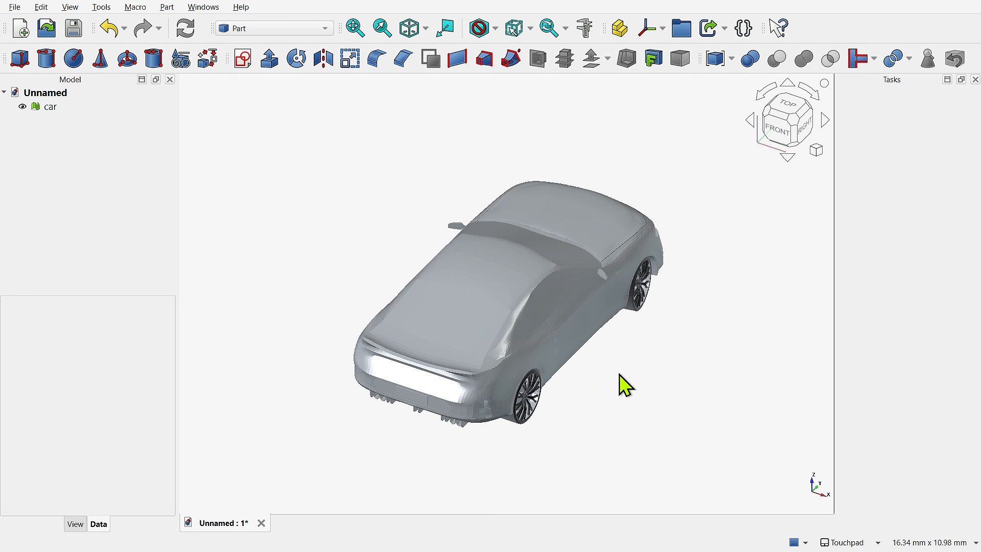
# Check the Use OpenGL VBO (Vertex Buffer Object) rendering option in the 3D View preferences and leave without applying changes.
pyautogui.click(41, 7)
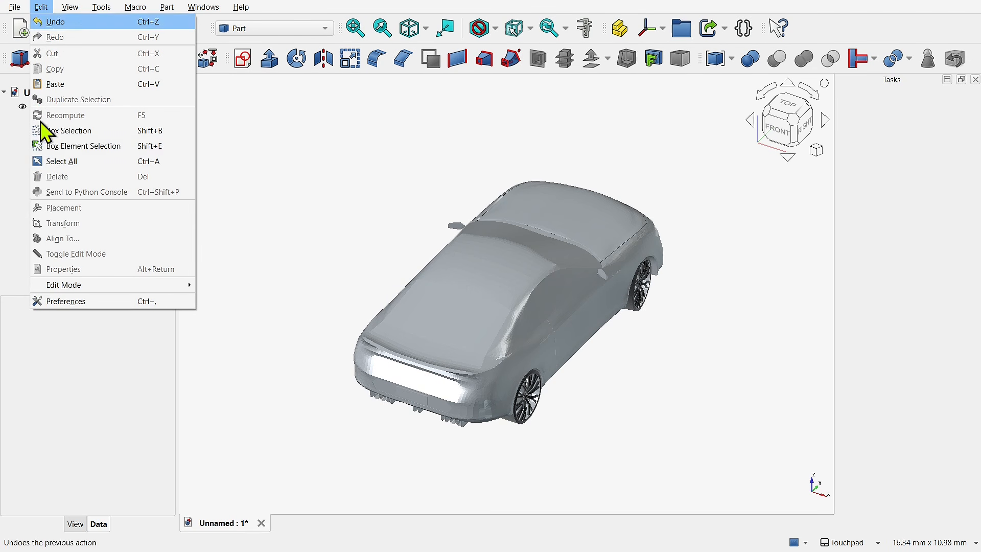
pyautogui.click(107, 302)
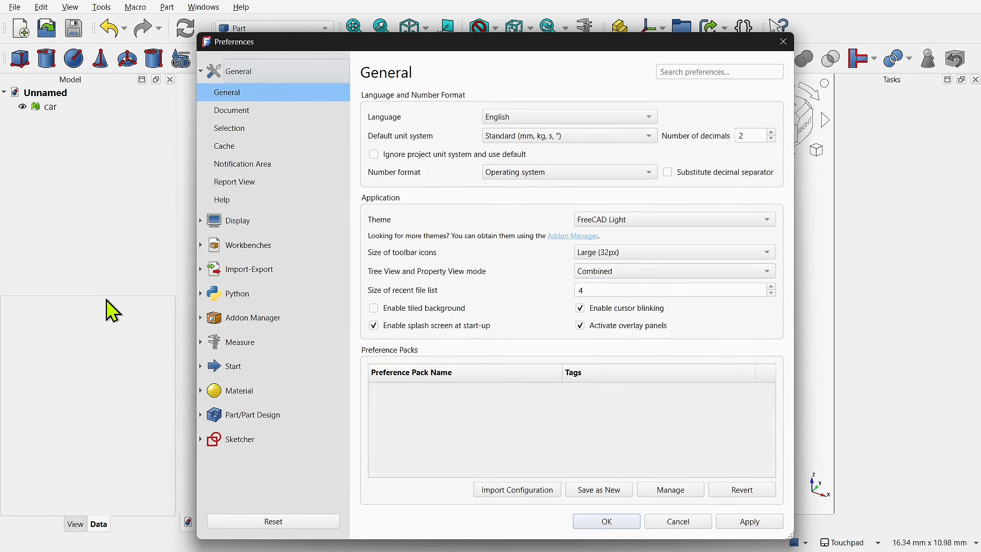
pyautogui.click(243, 225)
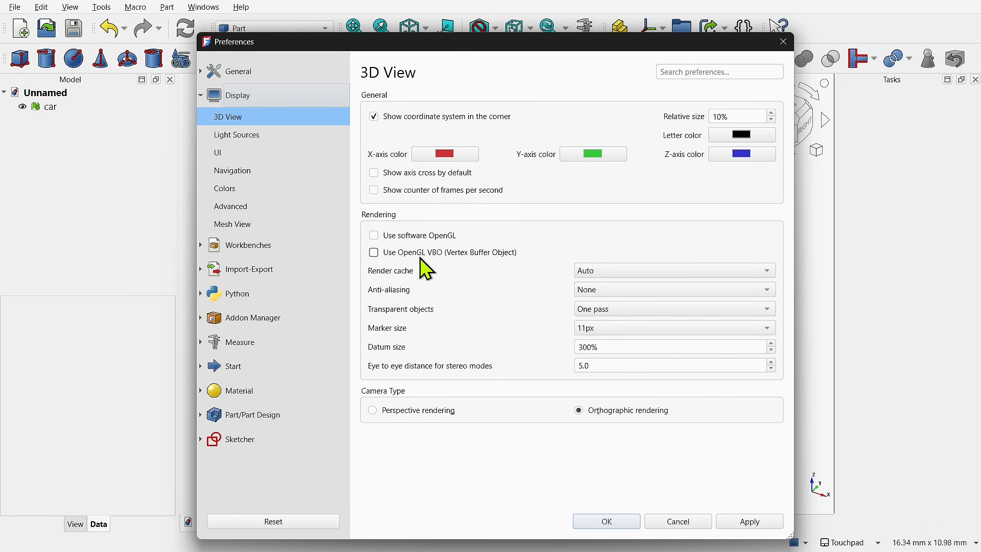
pyautogui.moveTo(427, 266)
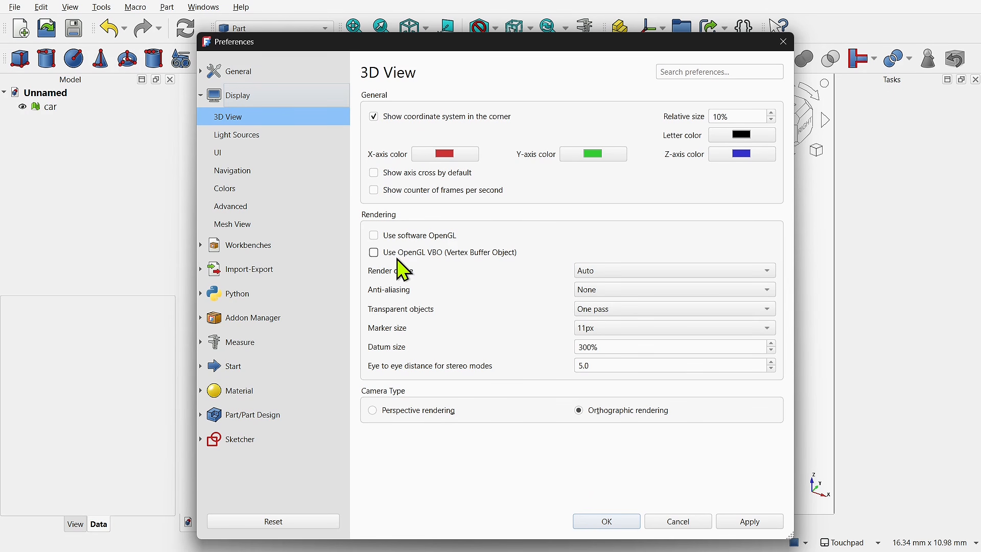
pyautogui.click(693, 527)
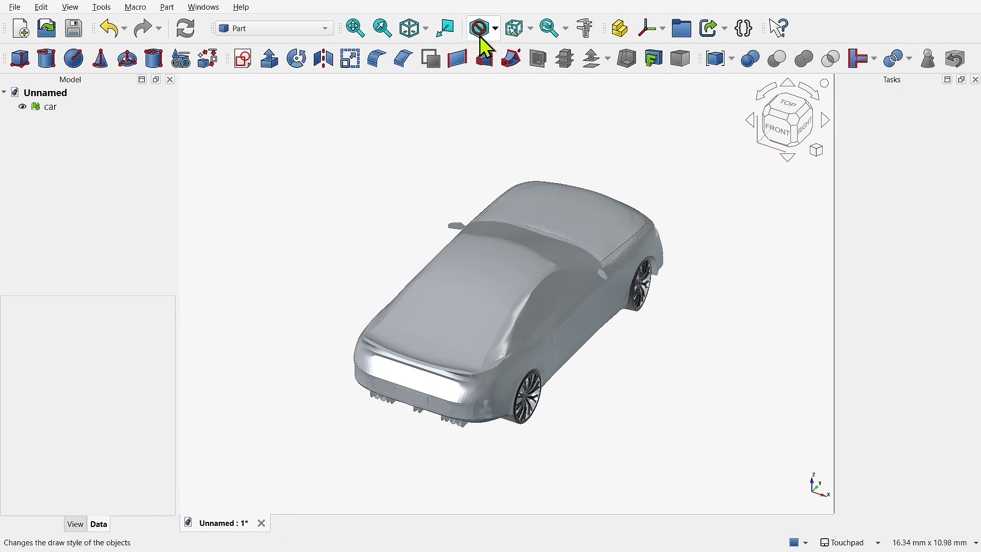
# Set the draw style to Wireframe and inspect the triangles of the car mesh up close.
pyautogui.click(496, 36)
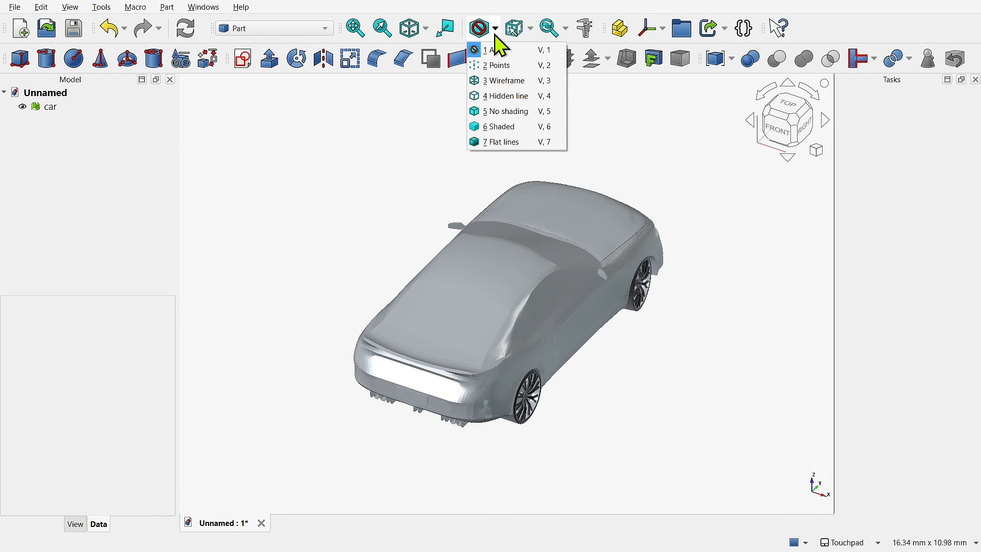
pyautogui.click(504, 81)
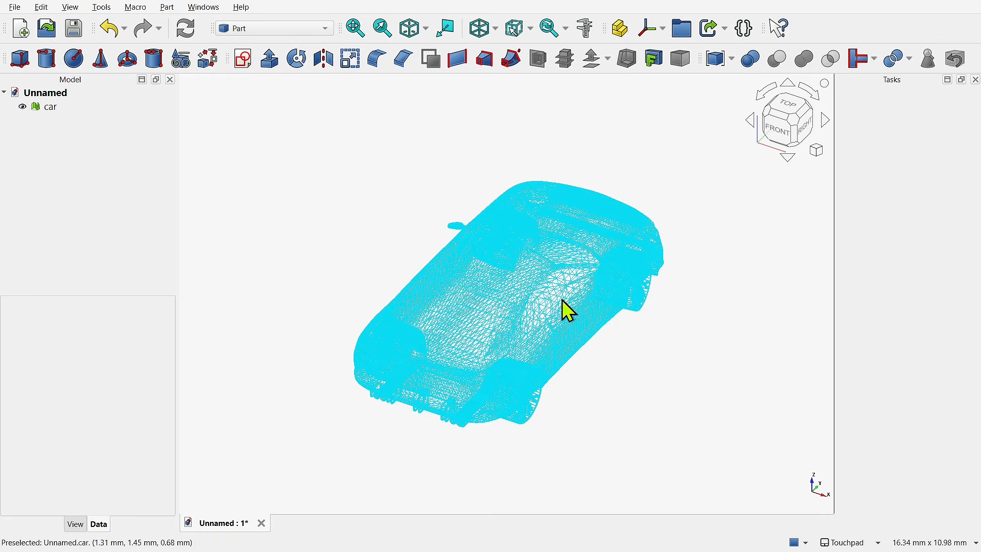
pyautogui.keyDown('alt'); pyautogui.moveTo(571, 299); pyautogui.dragTo(505, 377); pyautogui.keyUp('alt')
pyautogui.scroll(5, 498, 289)
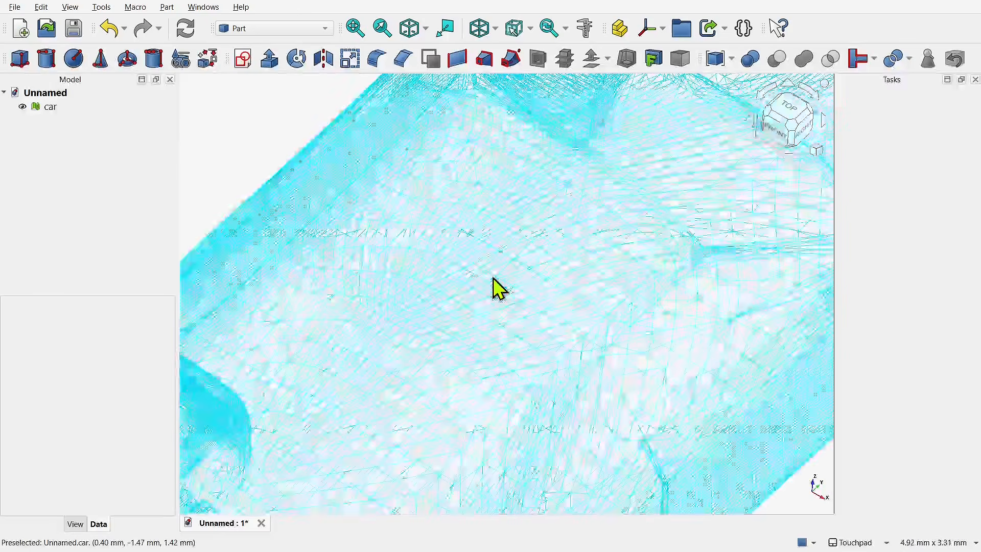
pyautogui.scroll(-3, 368, 366)
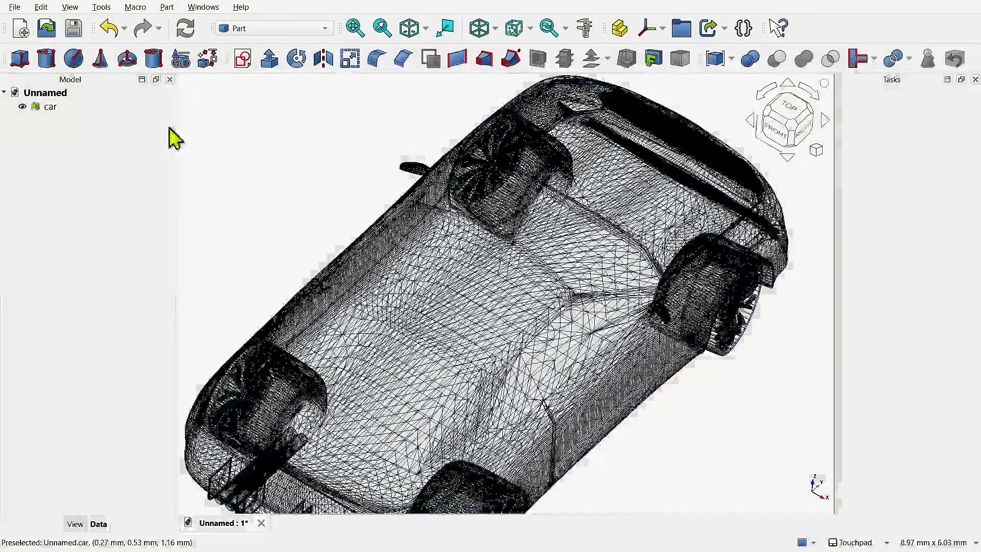
# Delete the car mesh and import 18783_Block_Plane_V1.obj into the document as an Alias Mesh (Mesh).
pyautogui.click(50, 109)
pyautogui.press('Delete')
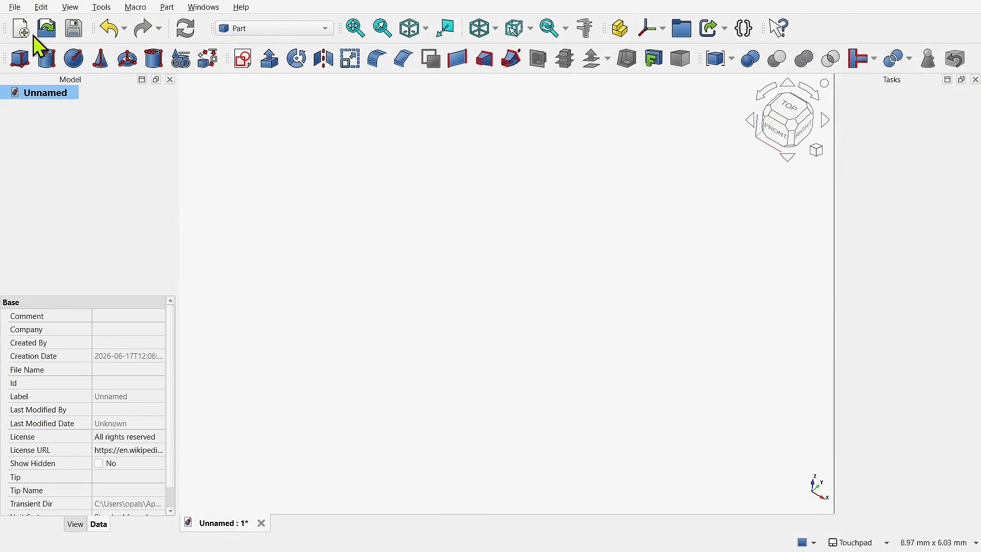
pyautogui.click(14, 7)
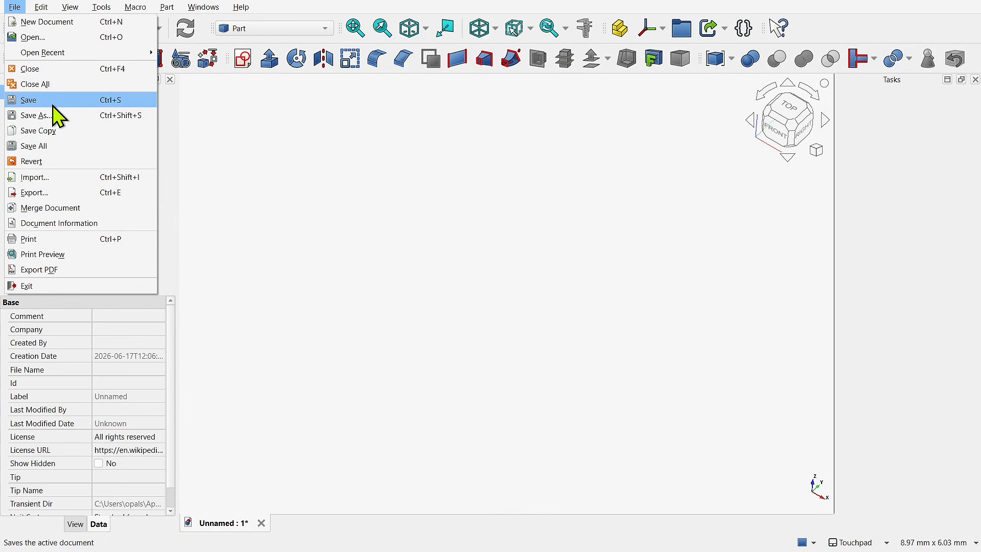
pyautogui.click(59, 178)
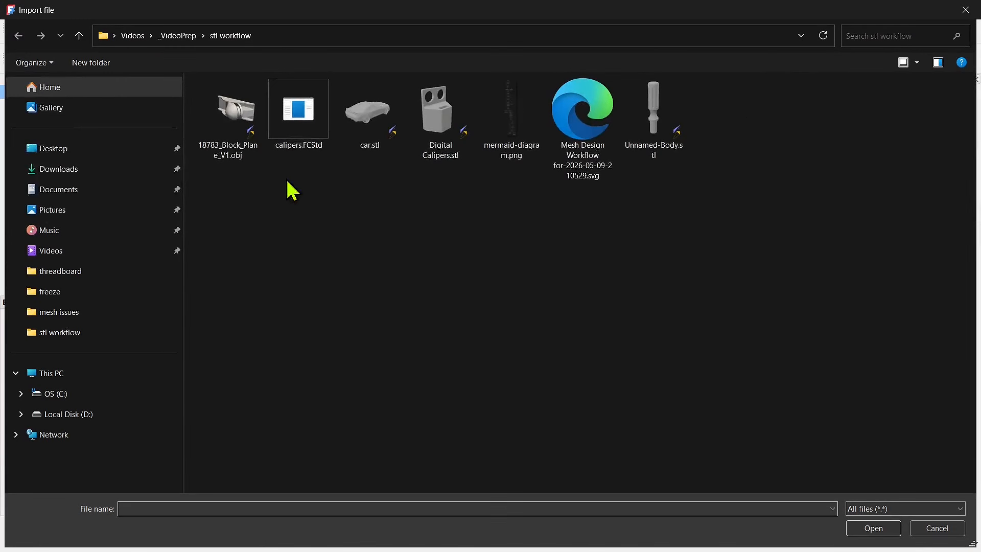
pyautogui.click(248, 137)
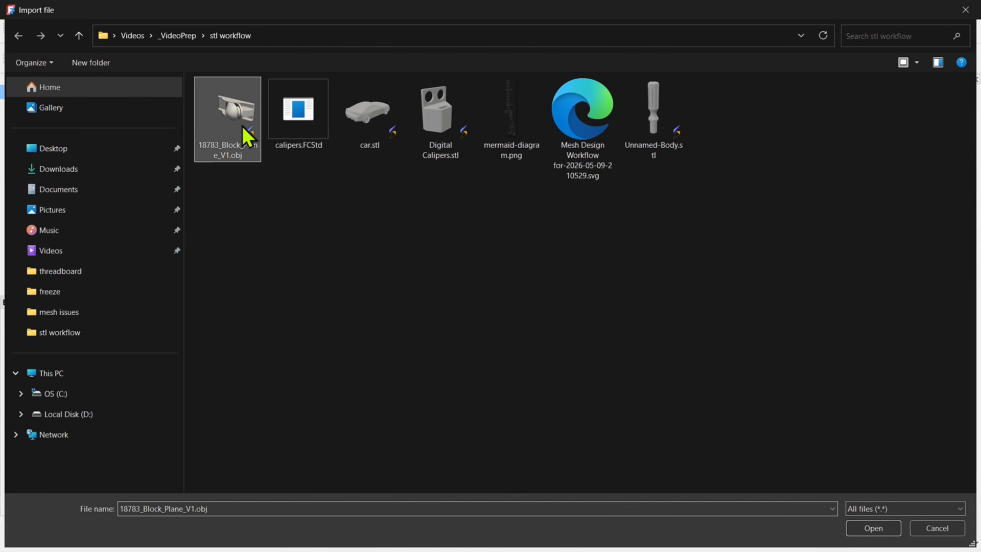
pyautogui.click(877, 529)
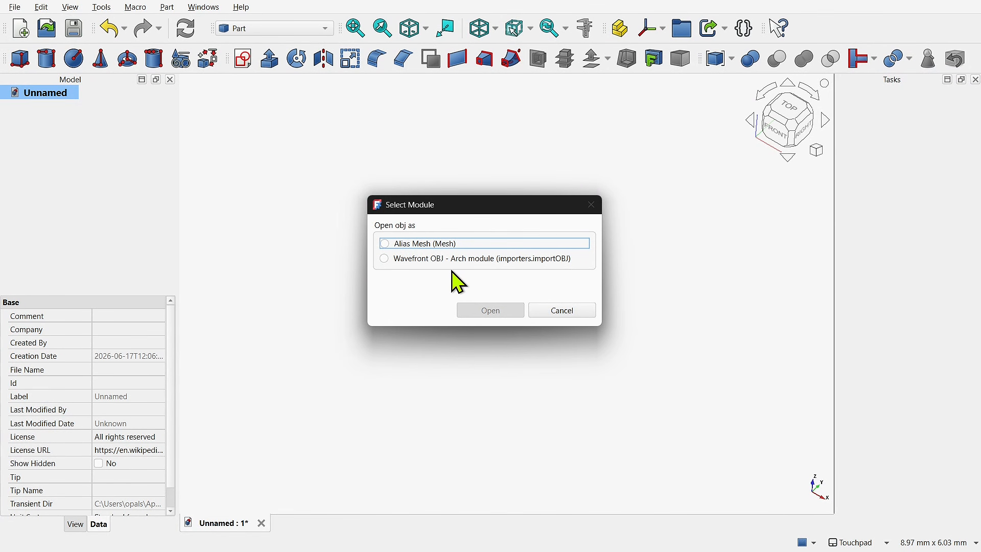
pyautogui.click(385, 244)
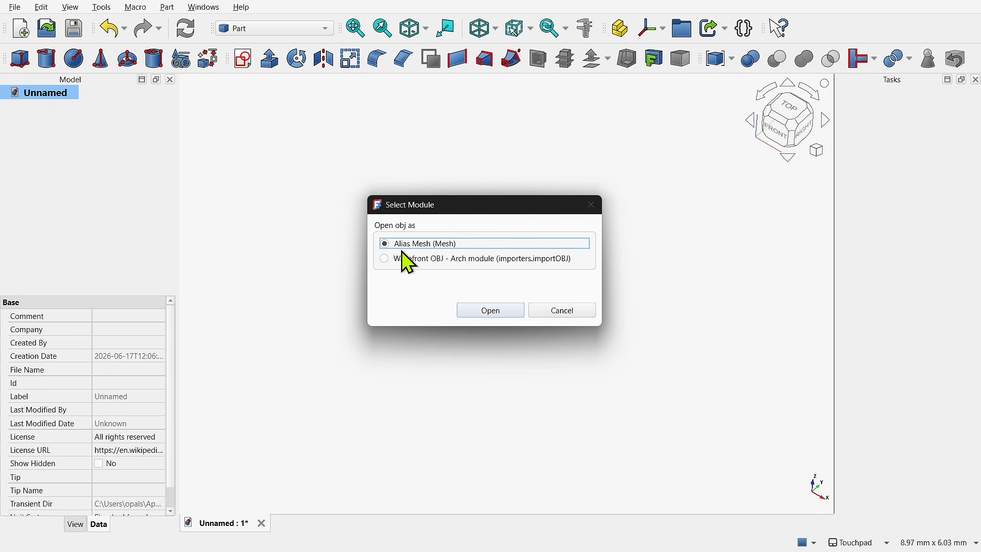
pyautogui.click(488, 312)
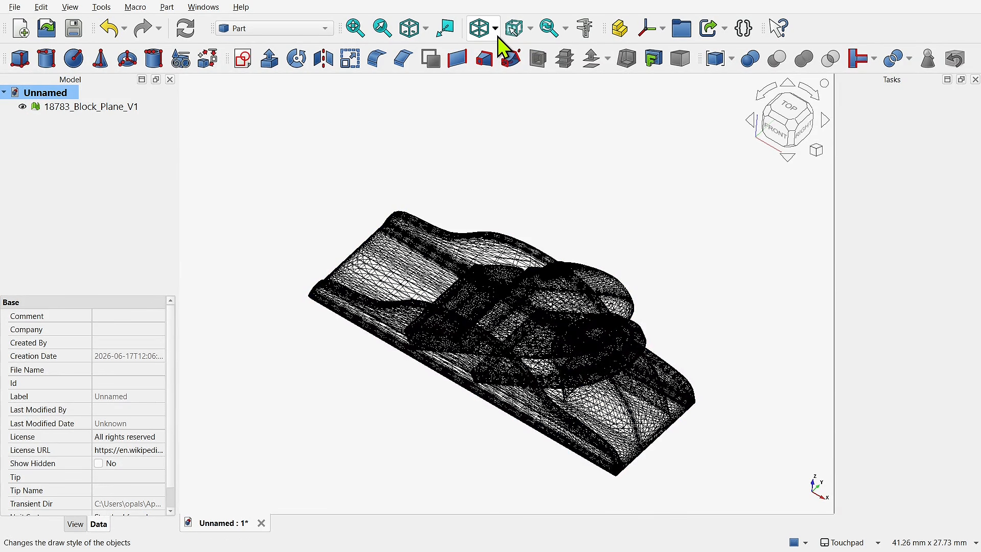
# Return the block plane mesh from wireframe to its normal shaded display and look through the Check Geometry results of the converted shape.
pyautogui.click(495, 30)
pyautogui.click(496, 50)
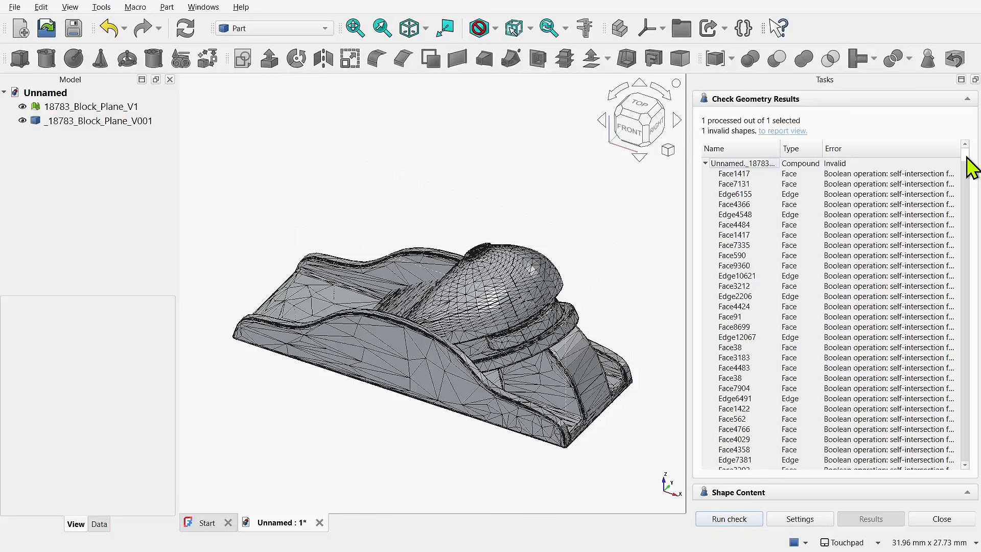
pyautogui.moveTo(967, 158); pyautogui.dragTo(958, 389)
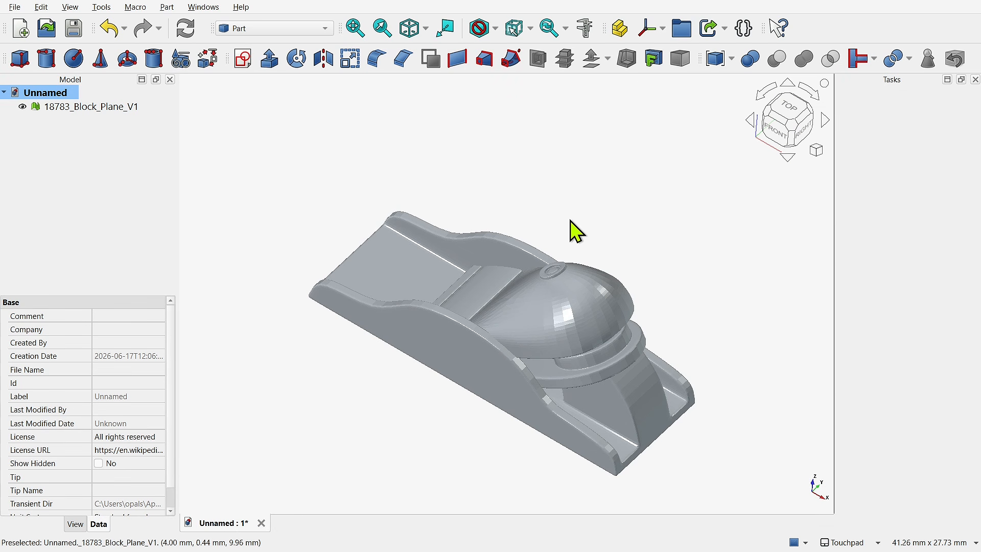
# Switch to the Mesh workbench and split the 18783_Block_Plane_V1 mesh by components.
pyautogui.click(299, 30)
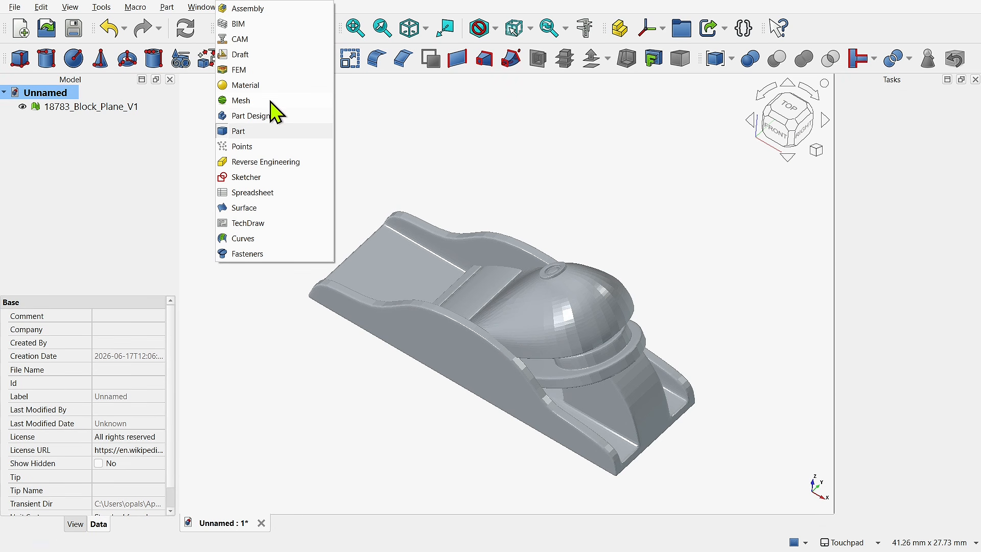
pyautogui.click(249, 101)
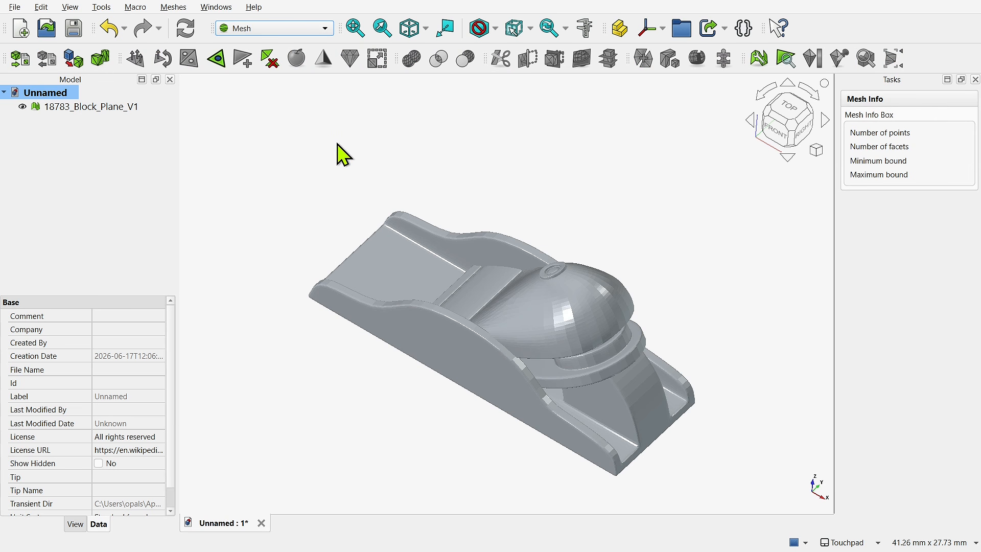
pyautogui.click(94, 110)
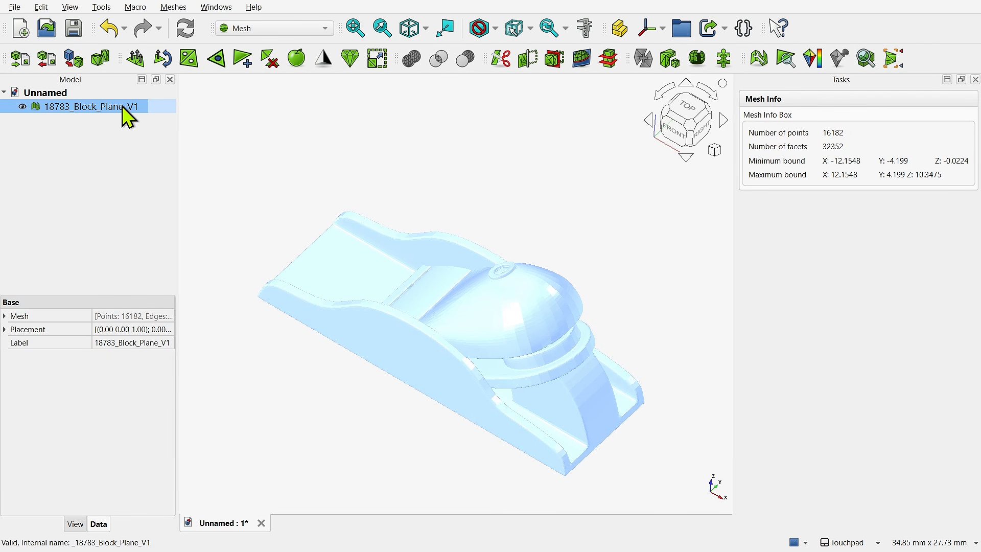
pyautogui.click(176, 7)
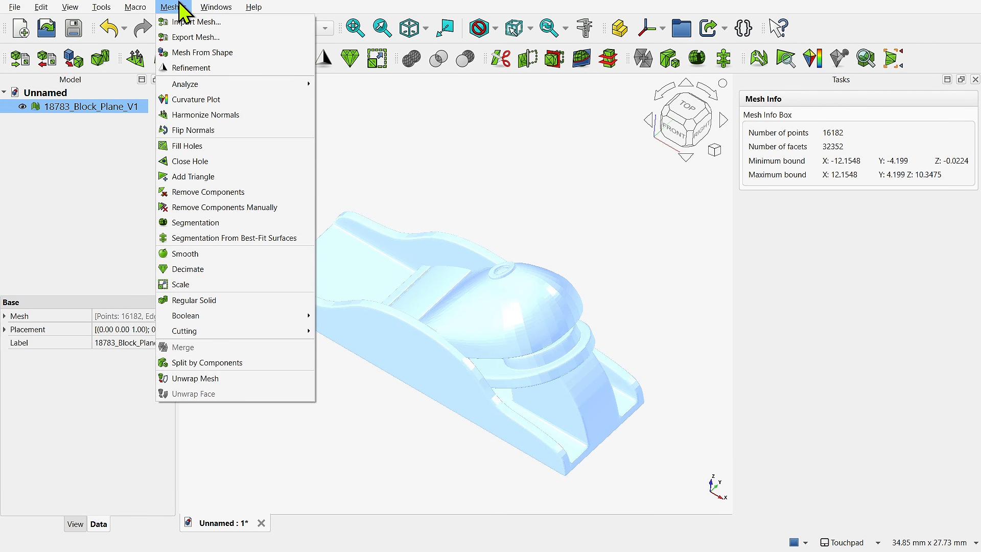
pyautogui.click(229, 362)
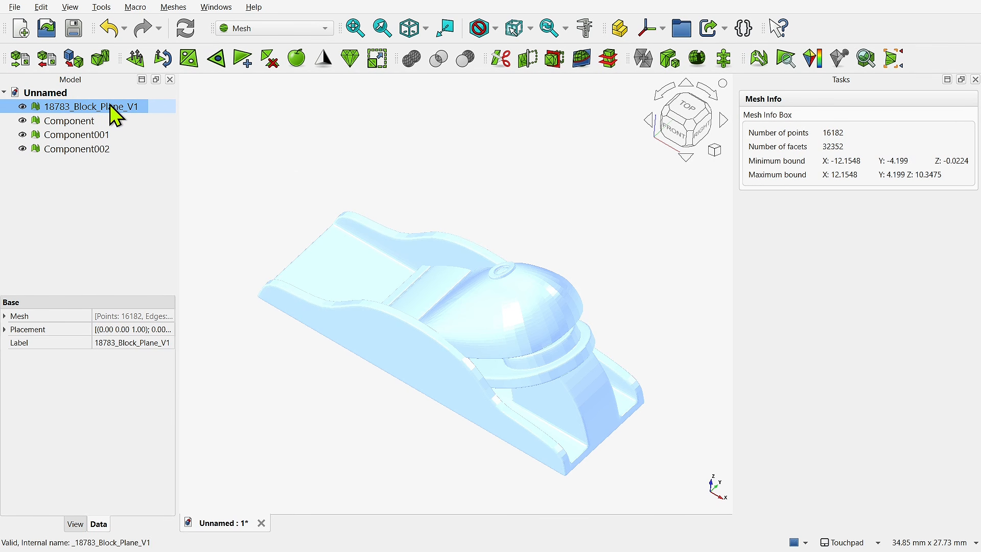
# Hide the original block plane mesh and select each split component in turn to see which part it covers.
pyautogui.click(22, 106)
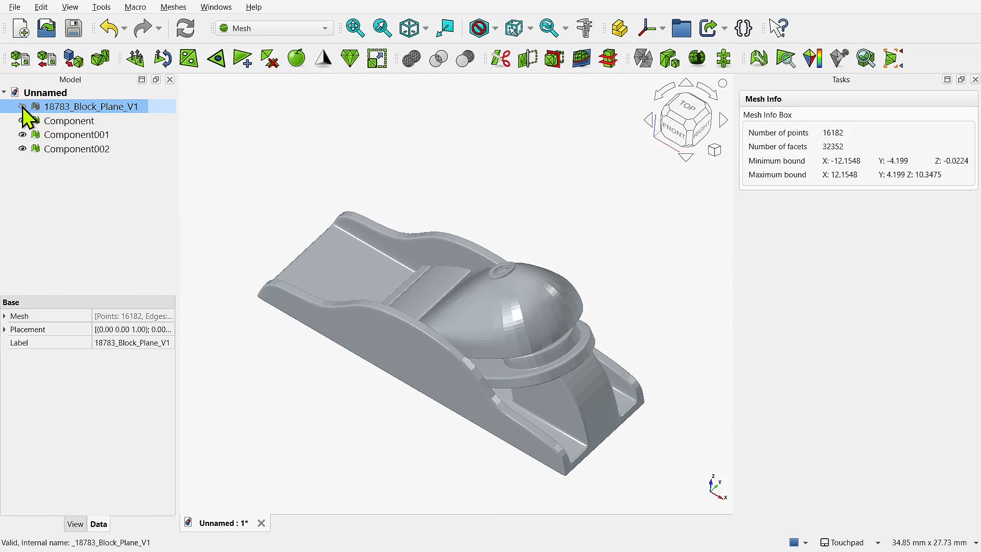
pyautogui.click(65, 123)
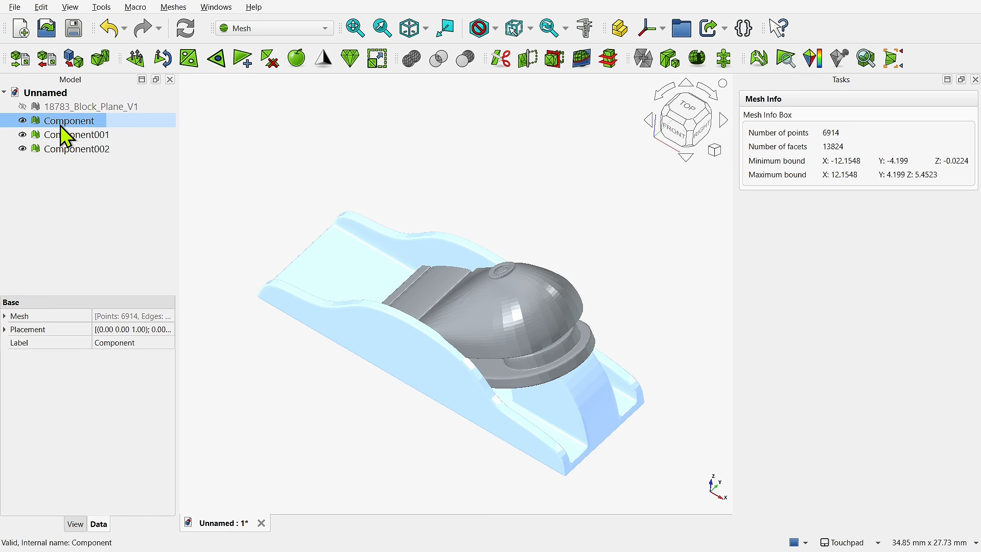
pyautogui.click(71, 136)
pyautogui.click(86, 150)
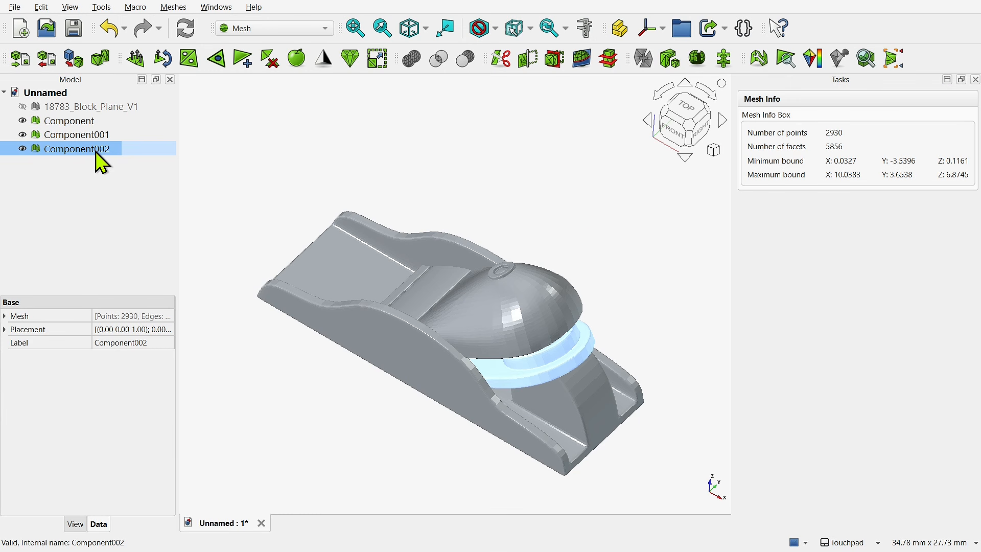
# Delete all three split component meshes and show the original 18783_Block_Plane_V1 mesh again.
pyautogui.click(75, 122)
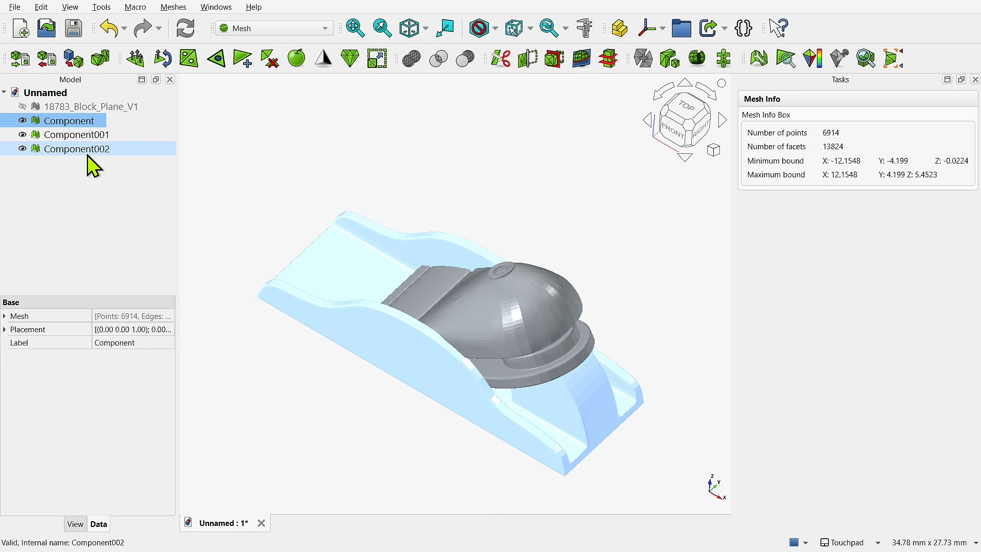
pyautogui.keyDown('shift'); pyautogui.click(88, 153); pyautogui.keyUp('shift')
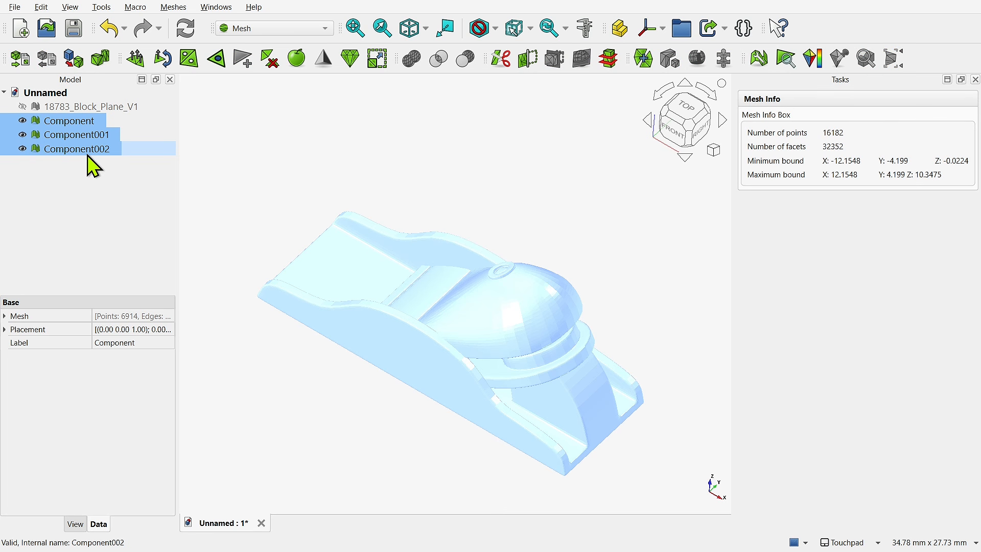
pyautogui.press('Delete')
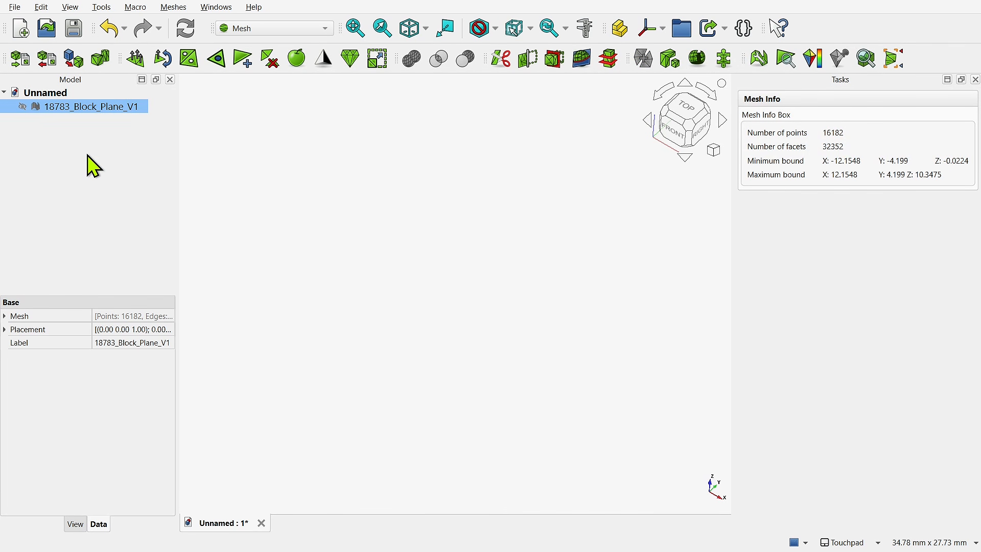
pyautogui.click(22, 108)
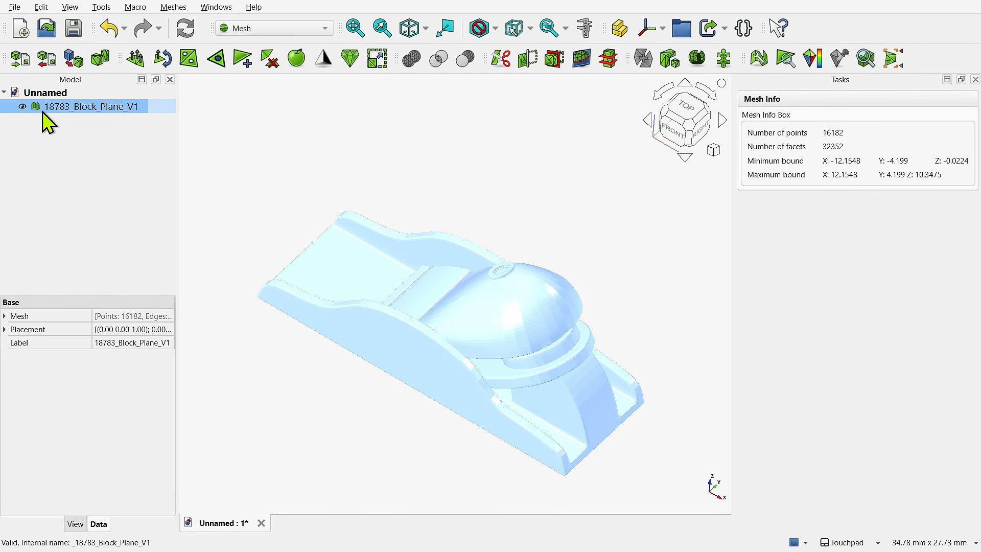
# Open Evaluate and Repair for the whole block plane mesh, dock it with the Tasks panel, and analyze all tests together.
pyautogui.click(173, 7)
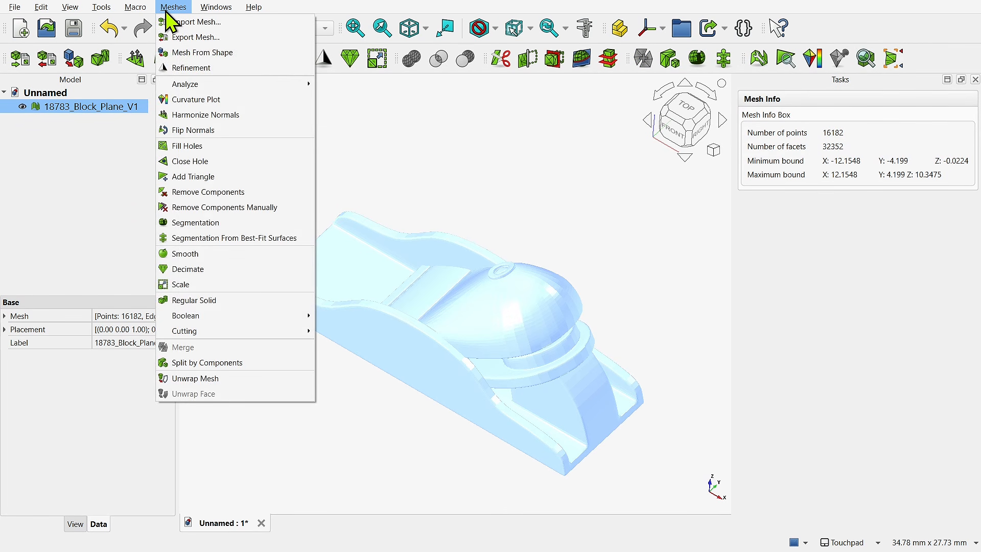
pyautogui.moveTo(190, 87)
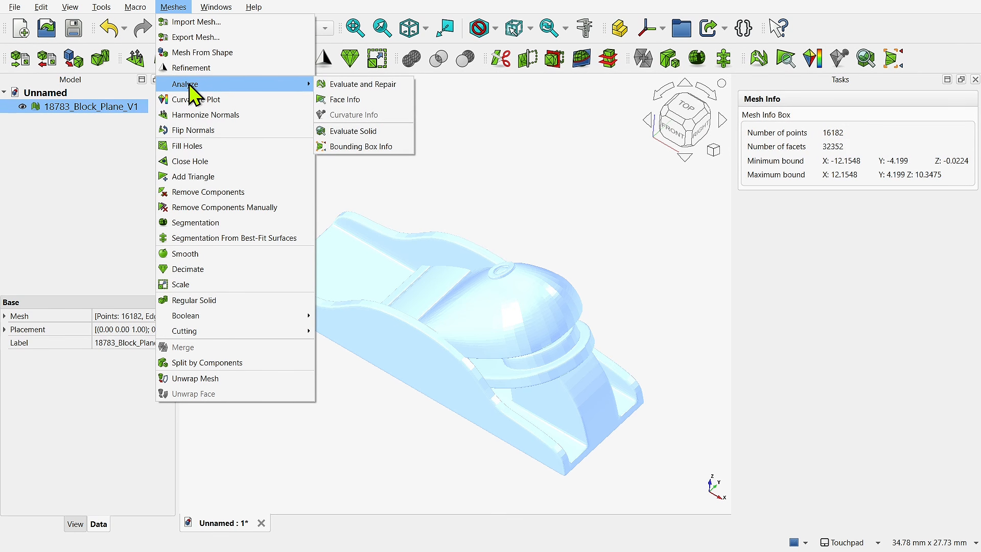
pyautogui.click(353, 85)
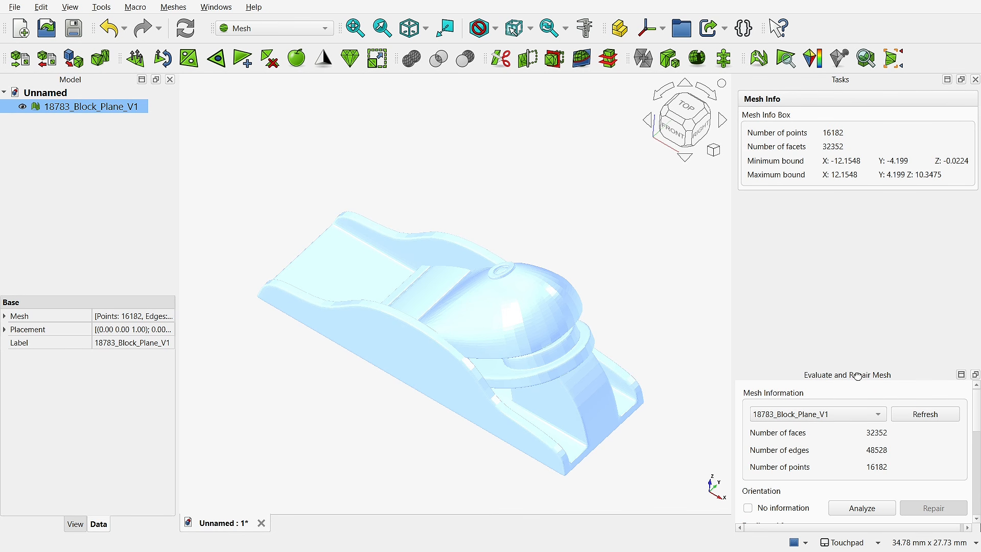
pyautogui.moveTo(859, 377); pyautogui.dragTo(852, 267)
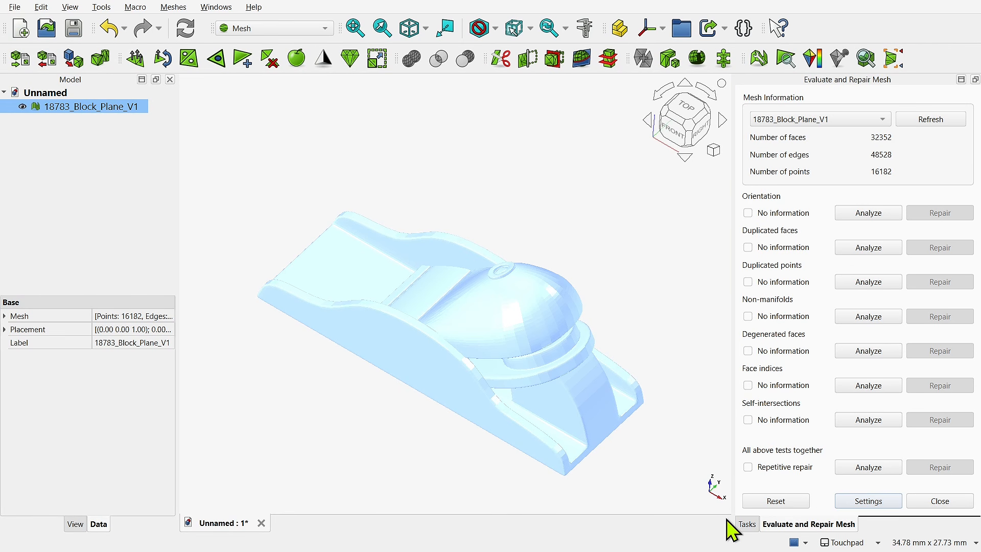
pyautogui.click(747, 524)
pyautogui.click(789, 526)
pyautogui.click(869, 467)
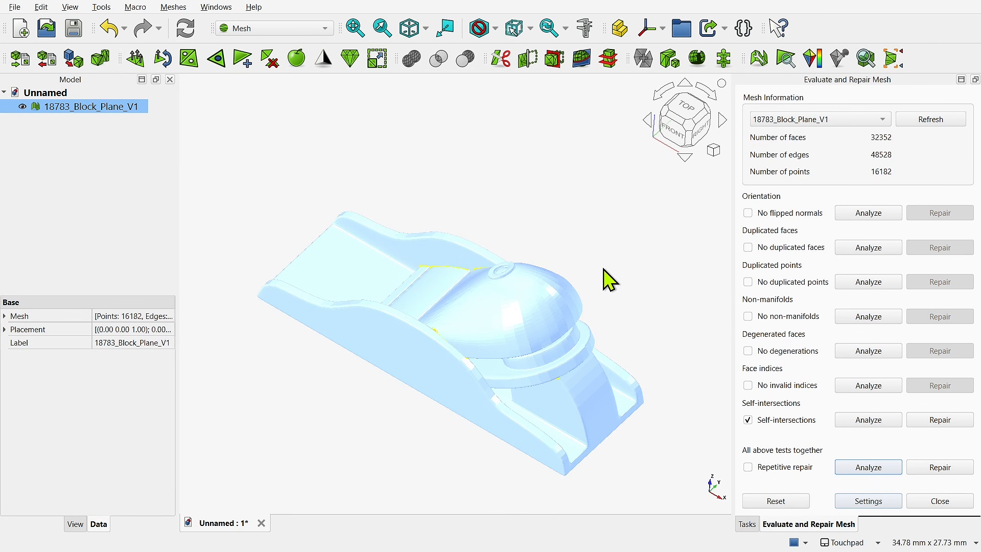
# Examine the highlighted self-intersections along both sides of the block plane up close, and close the mesh evaluation.
pyautogui.click(574, 245)
pyautogui.moveTo(484, 280); pyautogui.dragTo(473, 312, button='middle')
pyautogui.scroll(7, 442, 205)
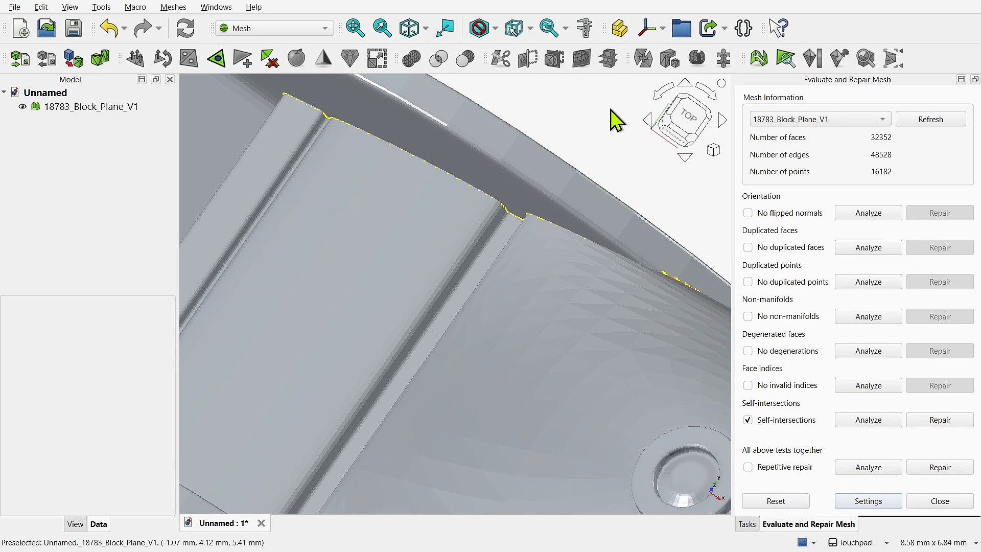
pyautogui.scroll(-5, 608, 123)
pyautogui.moveTo(602, 125); pyautogui.dragTo(575, 232, button='middle')
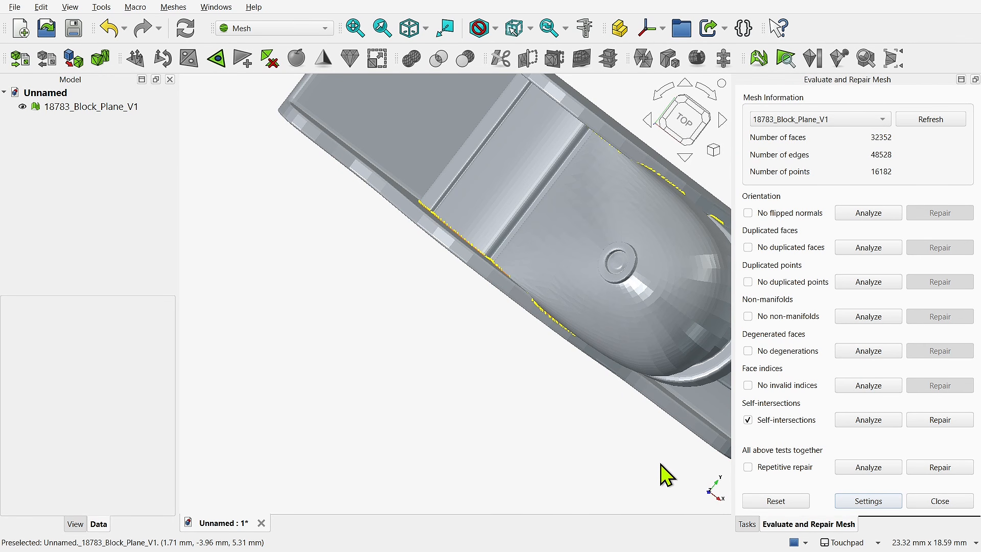
pyautogui.click(939, 502)
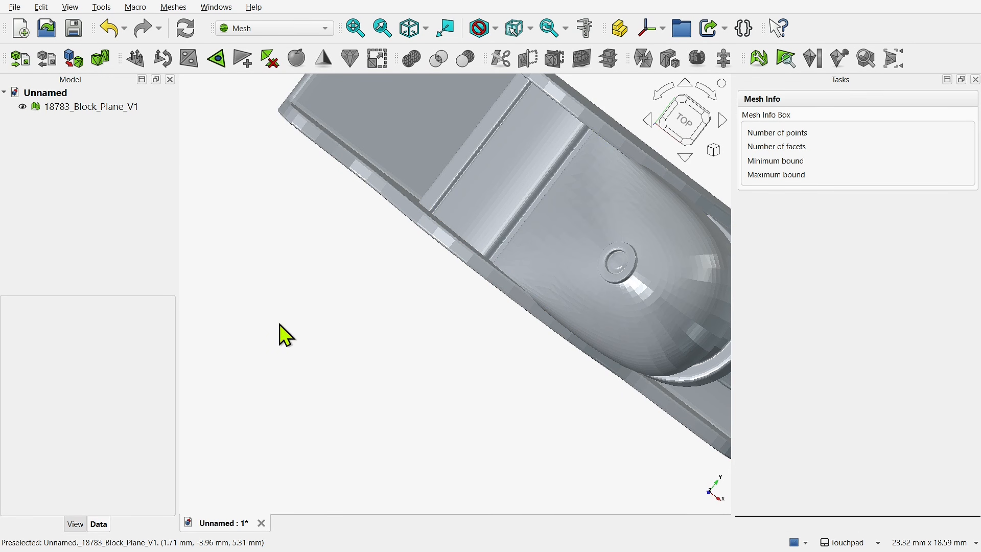
# Split the 18783_Block_Plane_V1 mesh by components again and hide the original mesh.
pyautogui.click(81, 108)
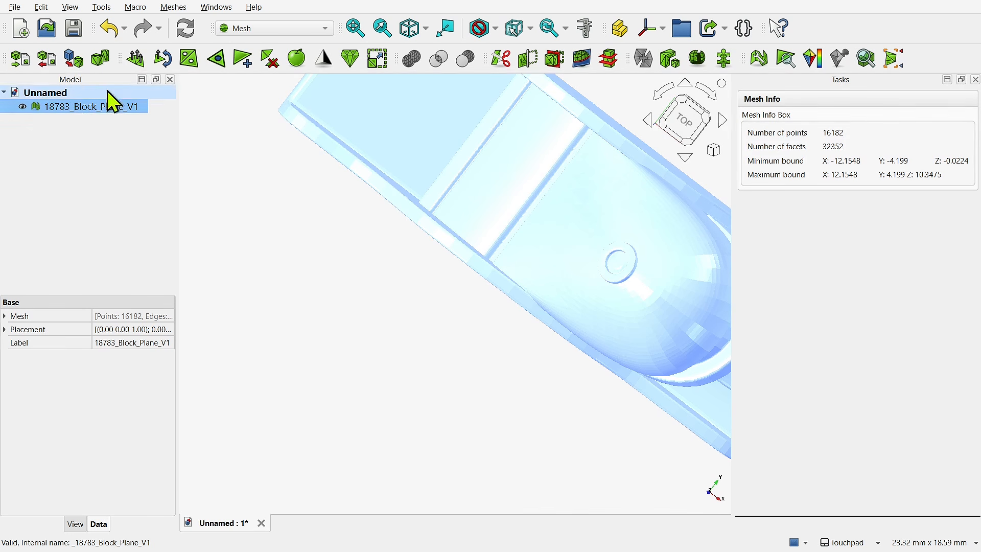
pyautogui.click(173, 7)
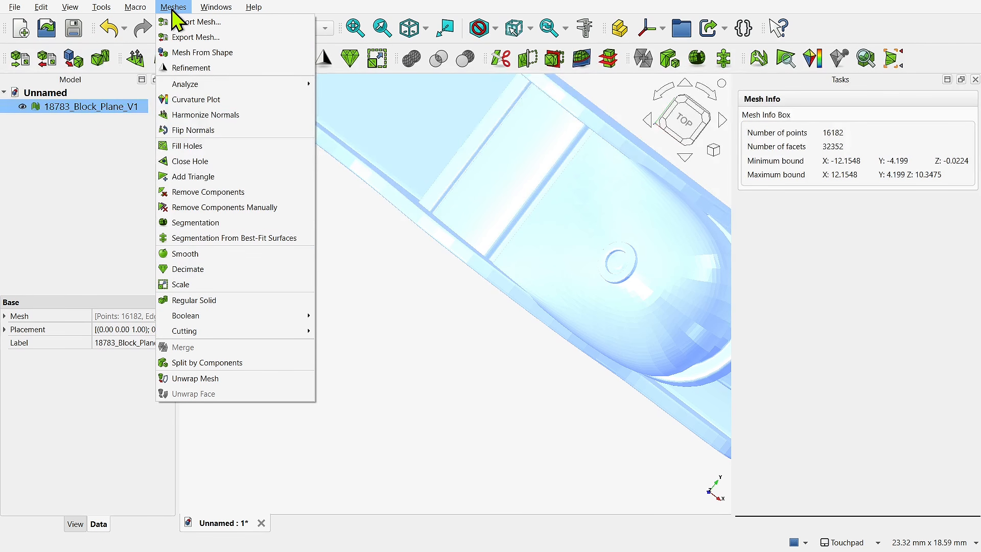
pyautogui.click(218, 364)
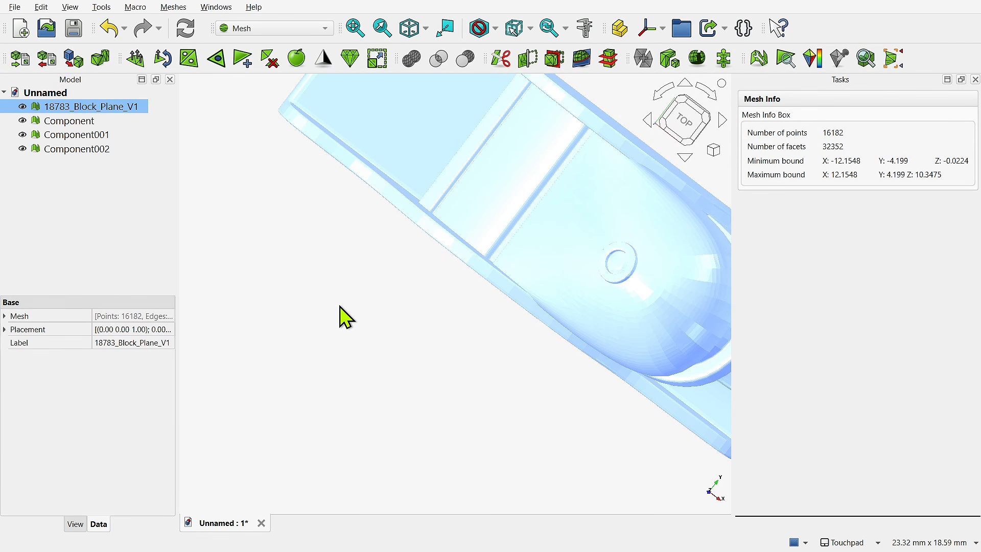
pyautogui.click(21, 107)
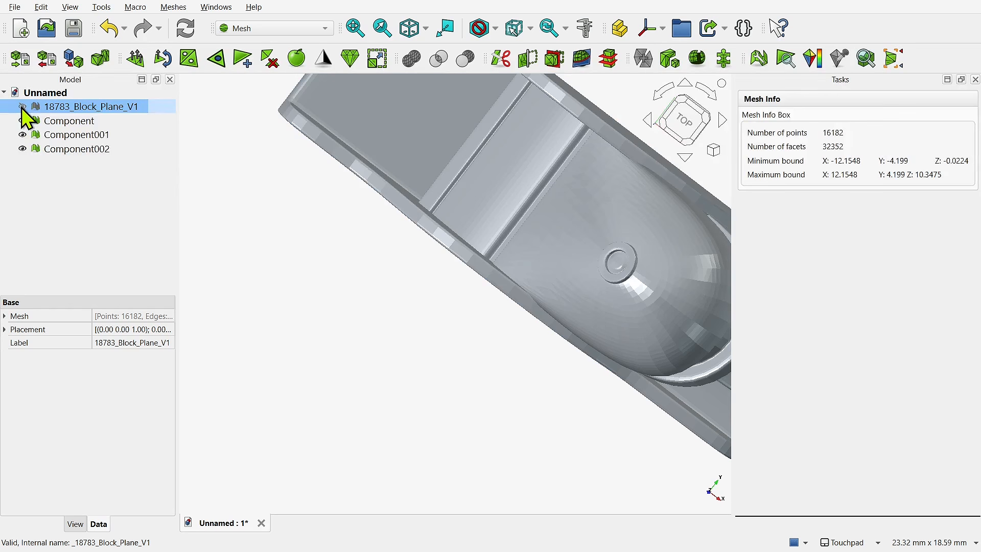
# Select Component, Component001 and Component002 in turn to identify each part in the model.
pyautogui.click(74, 124)
pyautogui.click(77, 134)
pyautogui.click(77, 149)
# Open Evaluate and Repair for the Component mesh, dock it with the Tasks panel, and analyze all tests together.
pyautogui.click(71, 123)
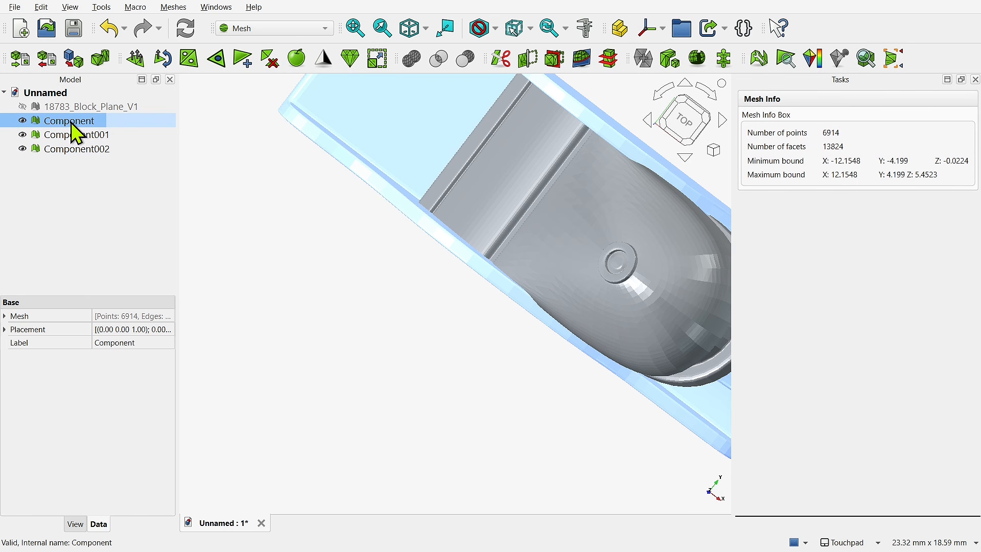
pyautogui.click(174, 8)
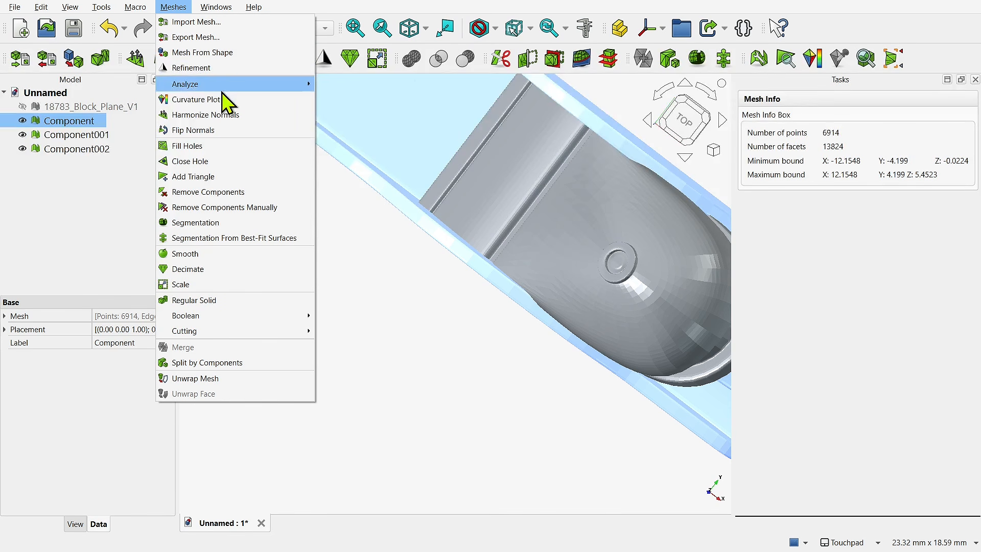
pyautogui.moveTo(225, 87)
pyautogui.click(366, 87)
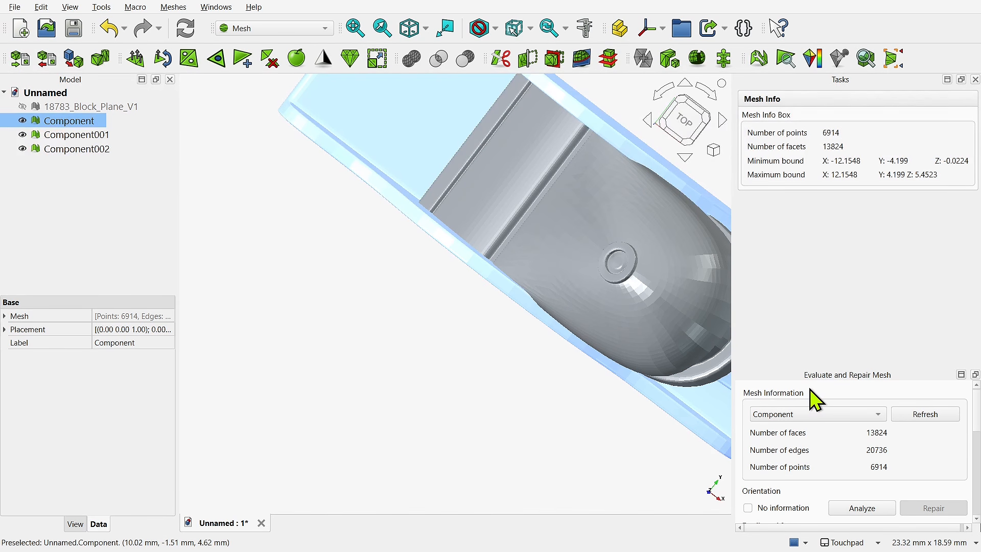
pyautogui.moveTo(825, 374); pyautogui.dragTo(830, 289)
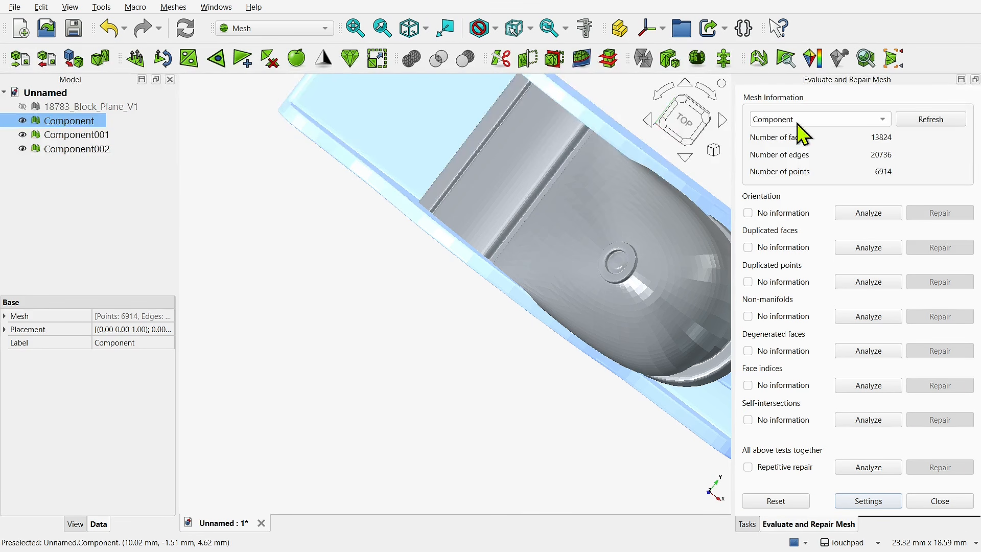
pyautogui.click(867, 470)
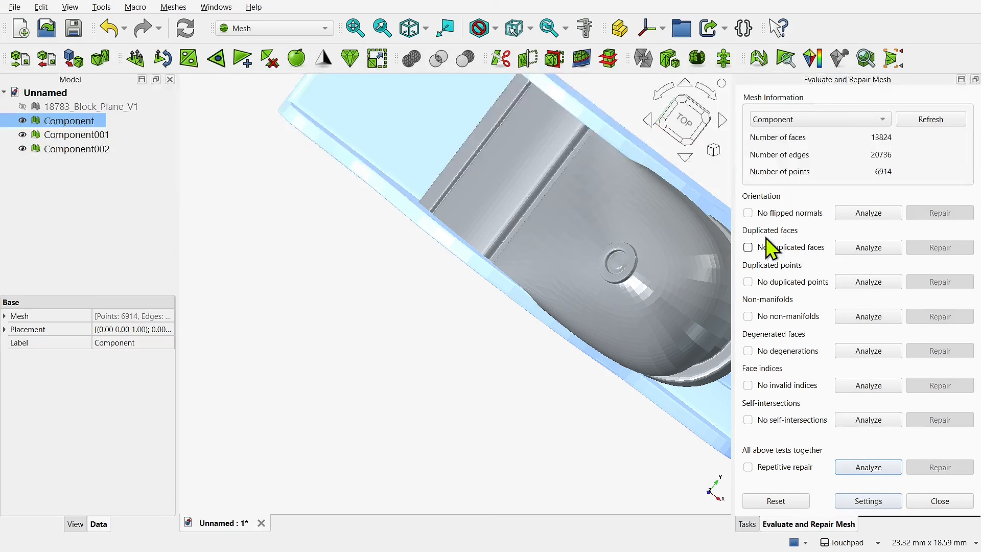
# Choose Component001 and Component002 in turn as the mesh to evaluate, and analyze all tests together.
pyautogui.click(761, 121)
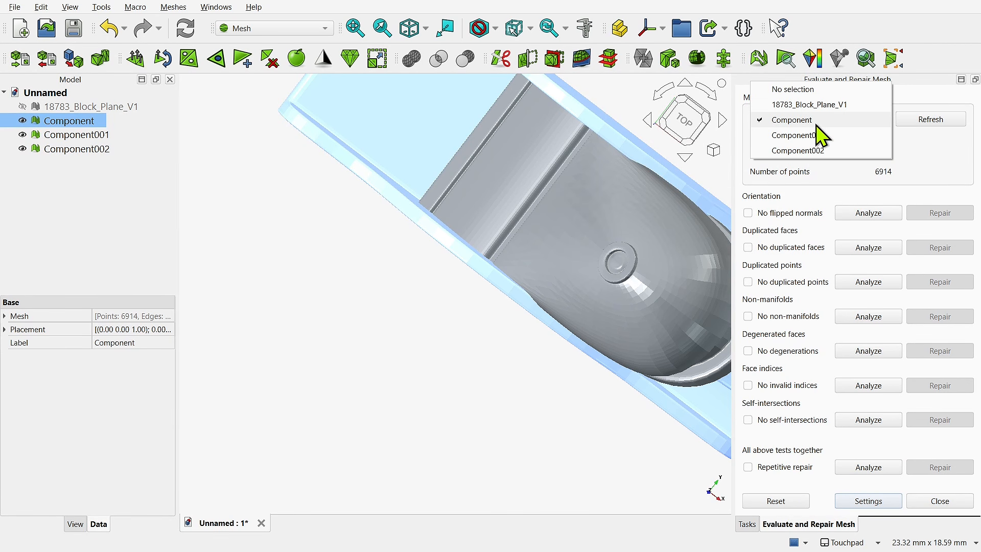
pyautogui.click(798, 136)
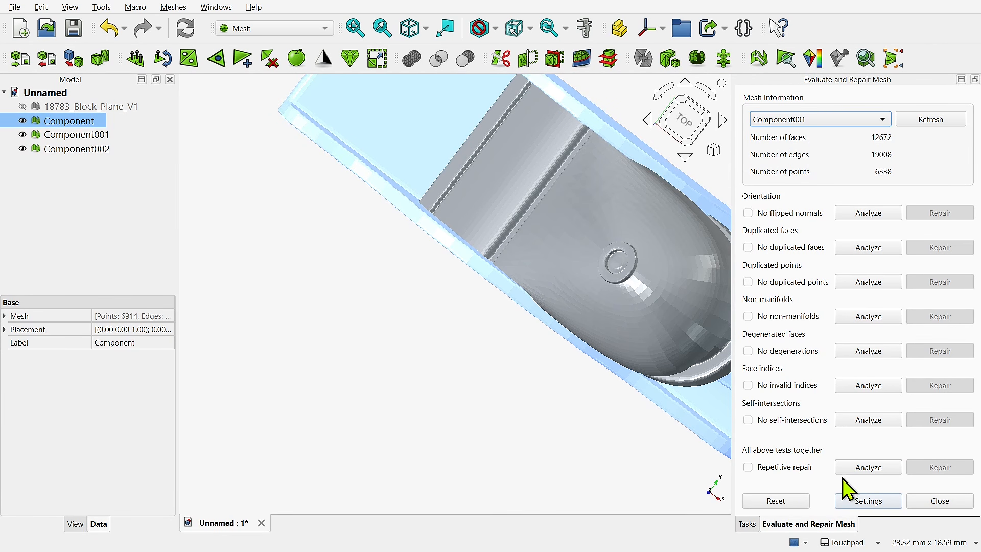
pyautogui.click(765, 122)
pyautogui.click(798, 135)
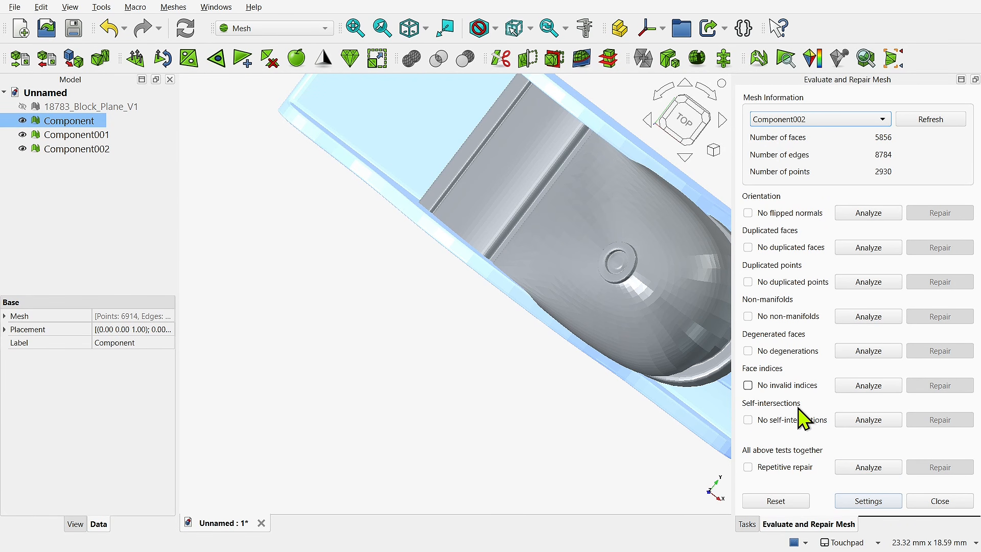
pyautogui.click(869, 467)
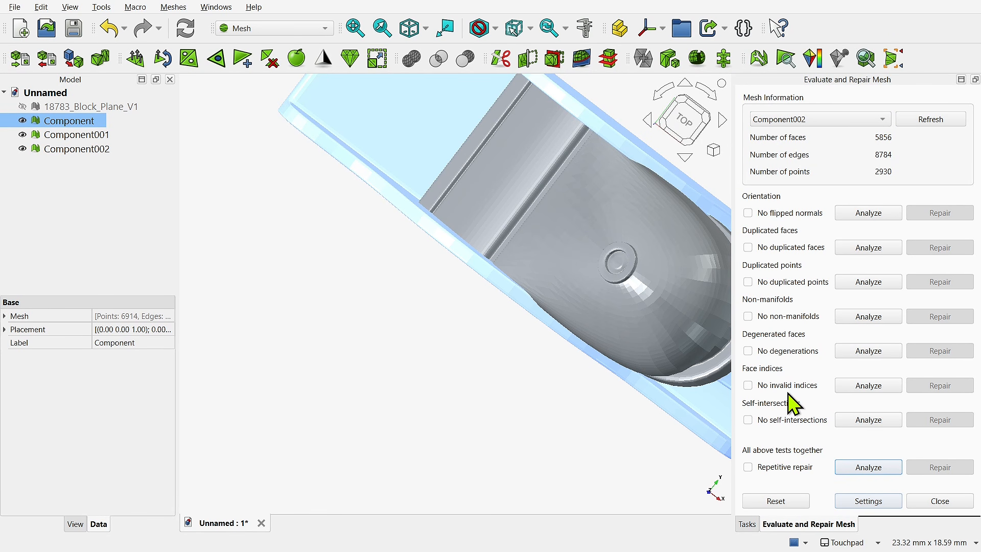
# Close the mesh evaluation and run Evaluate Solid on the Component mesh.
pyautogui.click(935, 501)
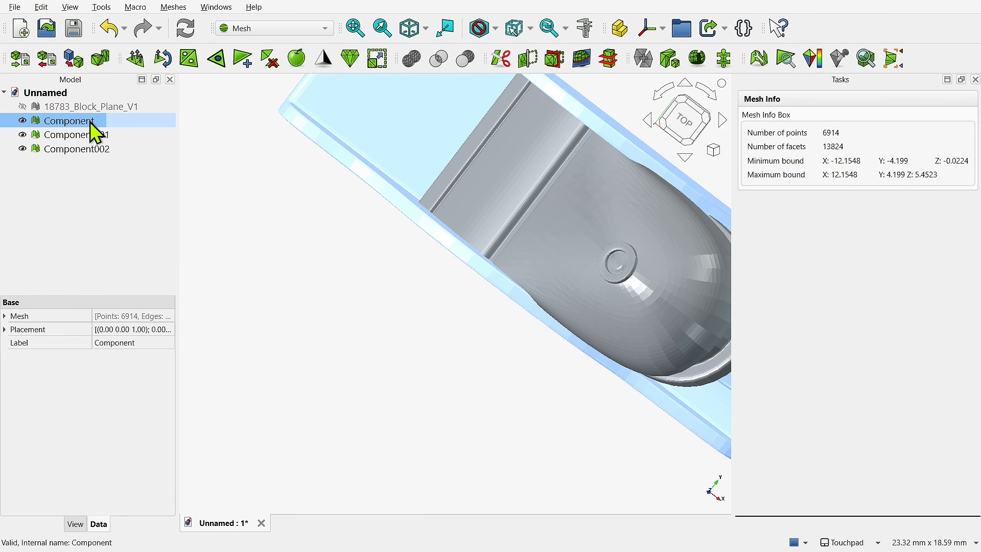
pyautogui.click(175, 7)
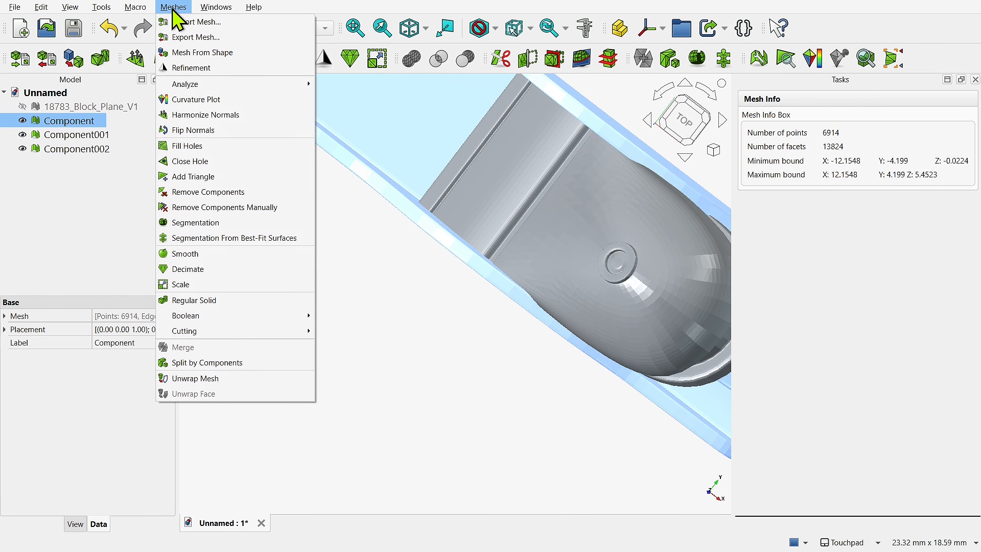
pyautogui.moveTo(212, 87)
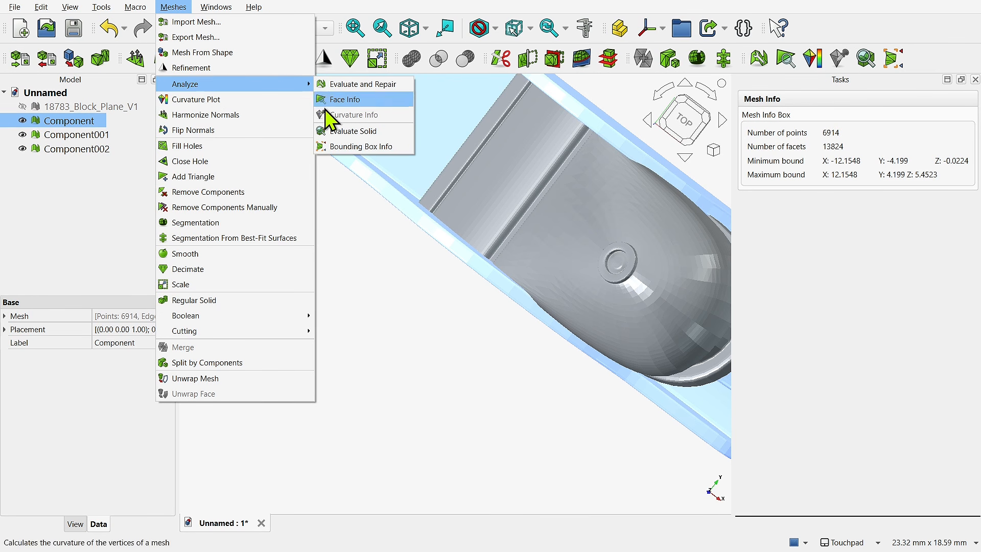
pyautogui.click(352, 131)
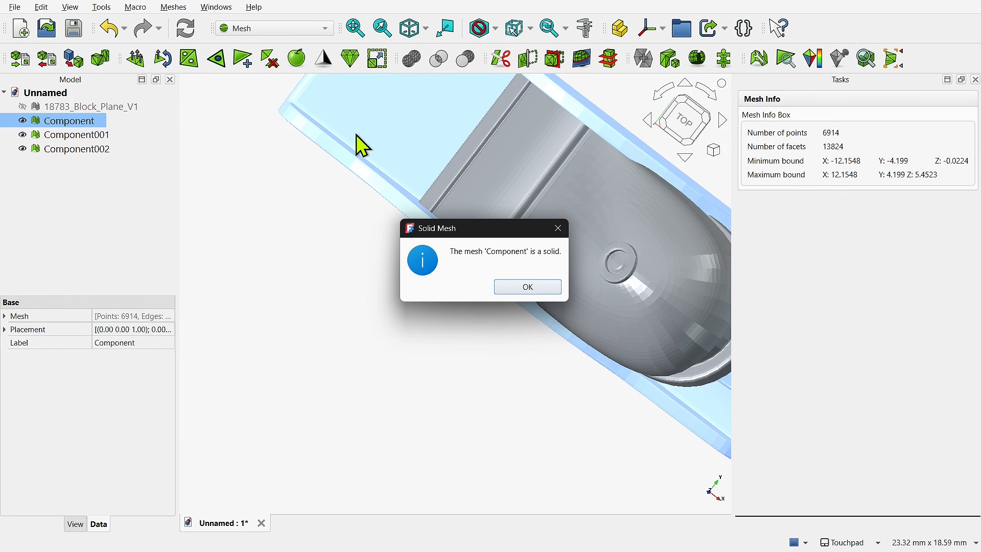
pyautogui.click(510, 286)
# Run Evaluate Solid on Component001 and Component002 in turn, dismissing each result.
pyautogui.click(102, 138)
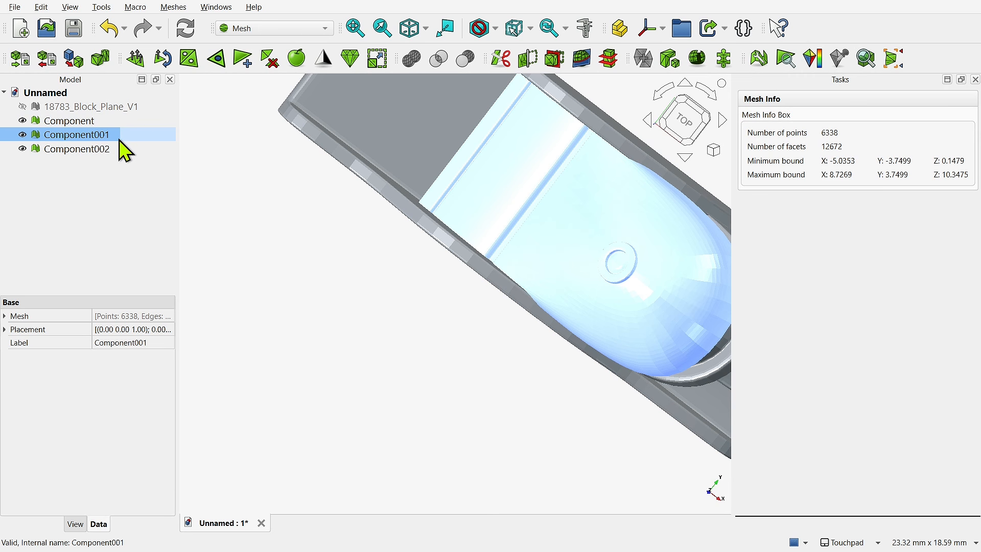
pyautogui.click(174, 7)
pyautogui.moveTo(229, 90)
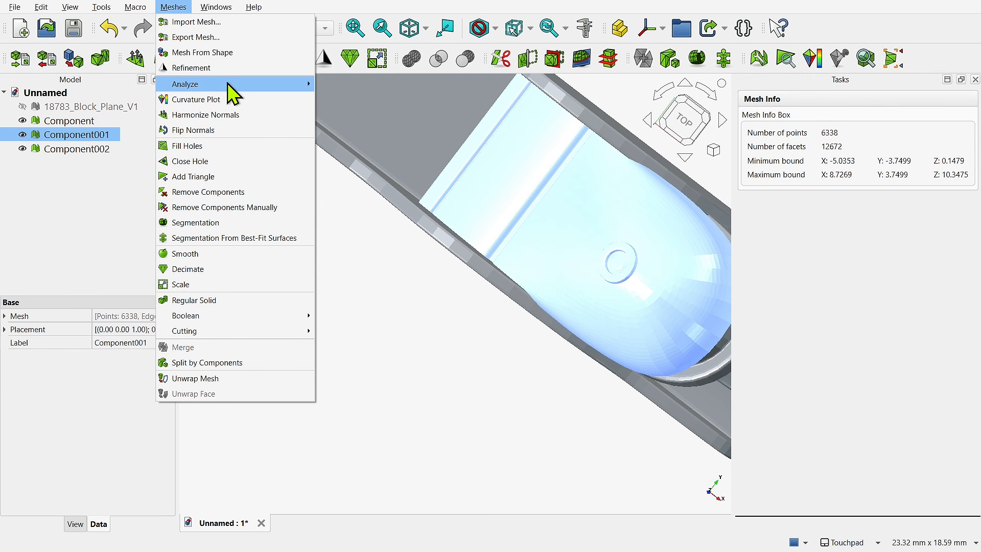
pyautogui.click(355, 133)
pyautogui.click(516, 287)
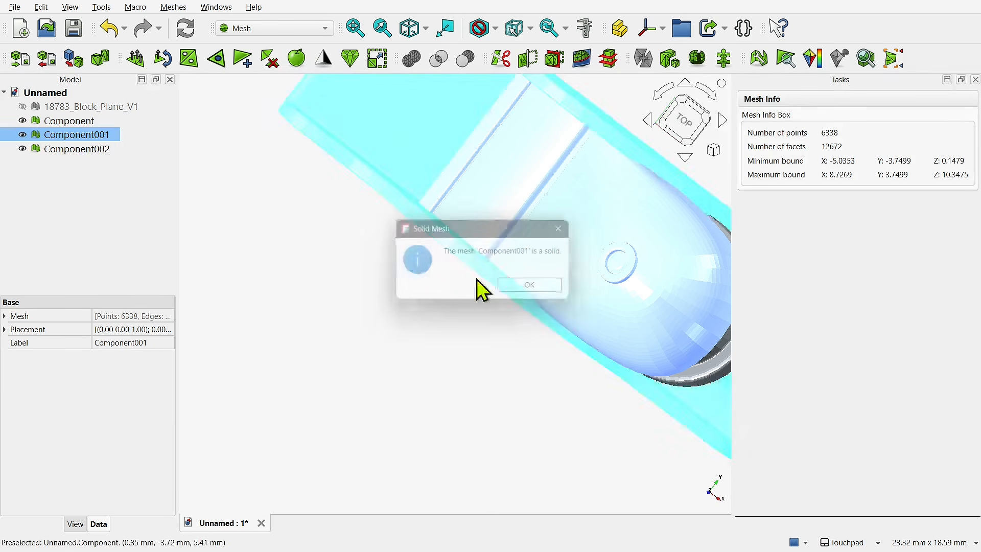
pyautogui.click(92, 149)
pyautogui.click(174, 7)
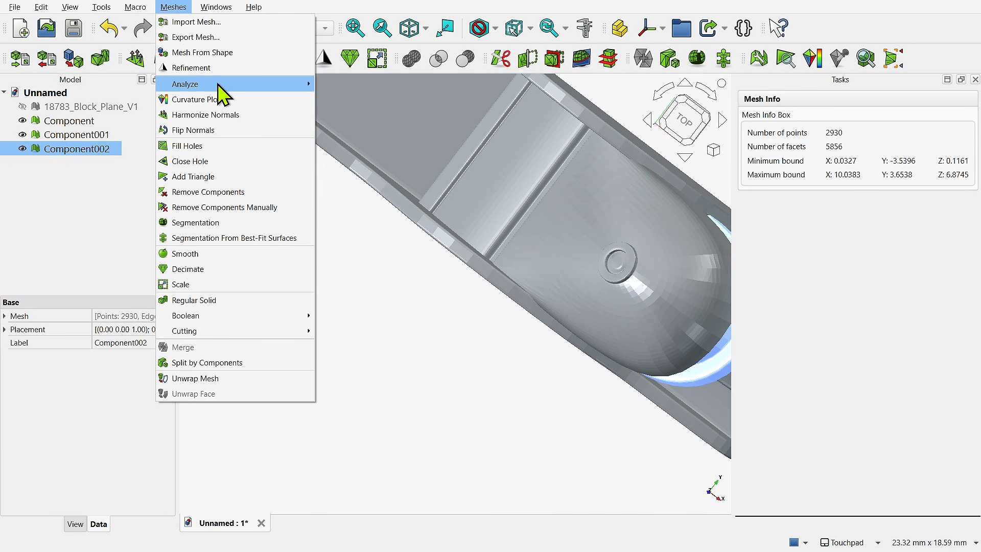
pyautogui.moveTo(302, 87)
pyautogui.click(361, 131)
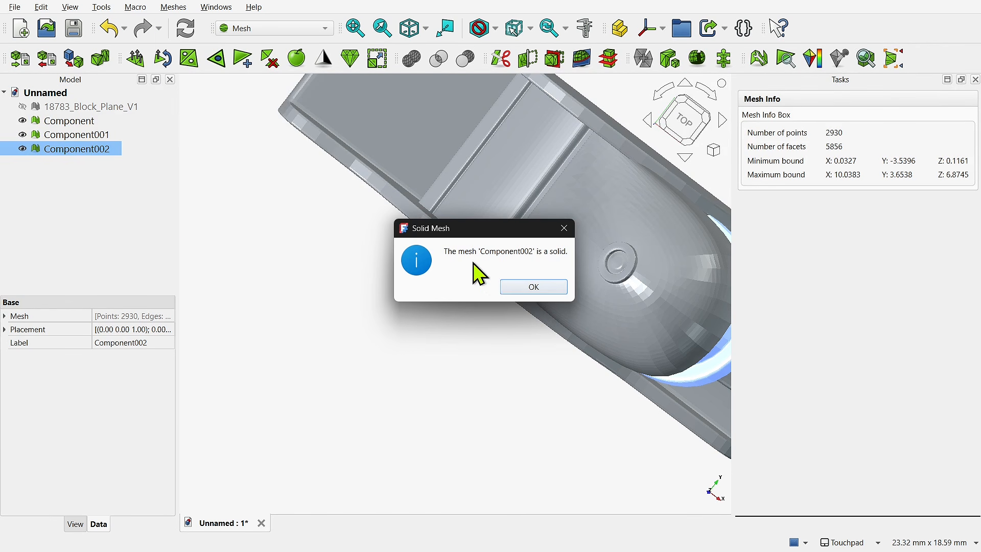
pyautogui.click(517, 288)
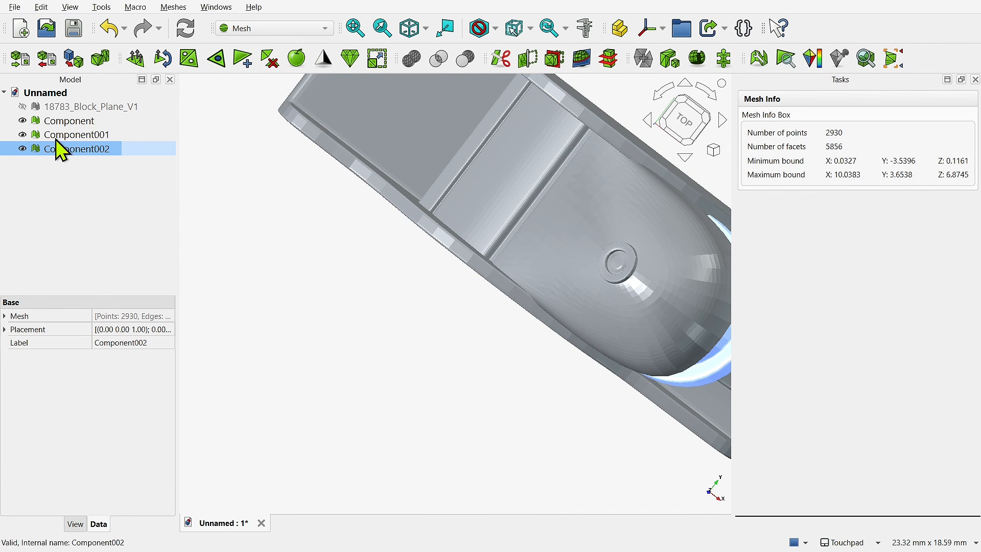
# Select Component and expand its Mesh property to examine the point, edge and face counts.
pyautogui.click(56, 123)
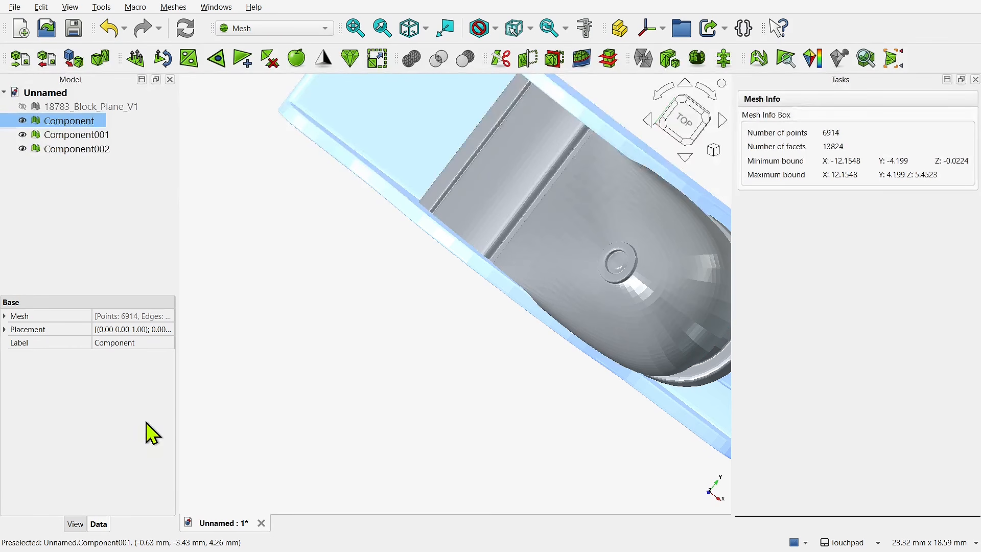
pyautogui.click(5, 317)
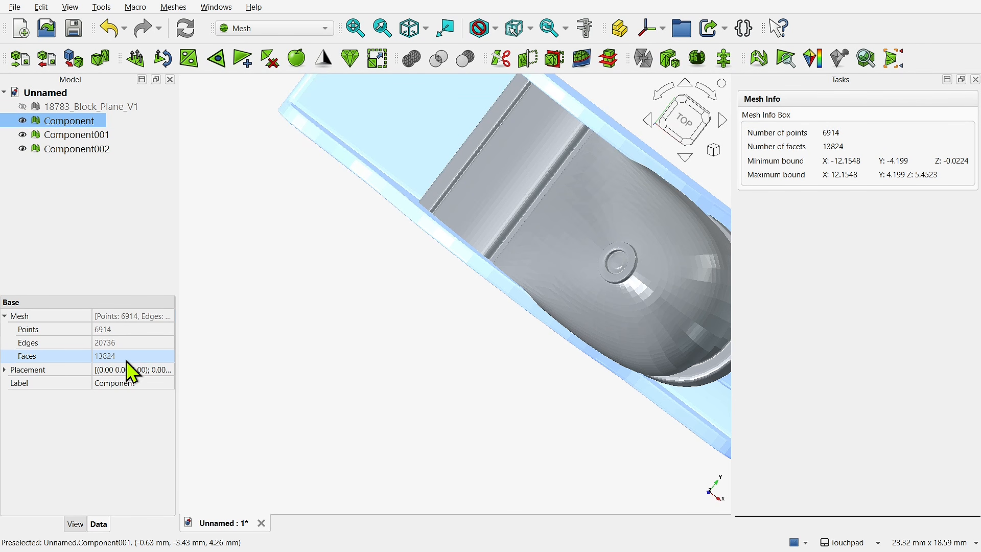
# Close all documents, discarding the changes, and create a new empty document.
pyautogui.click(15, 7)
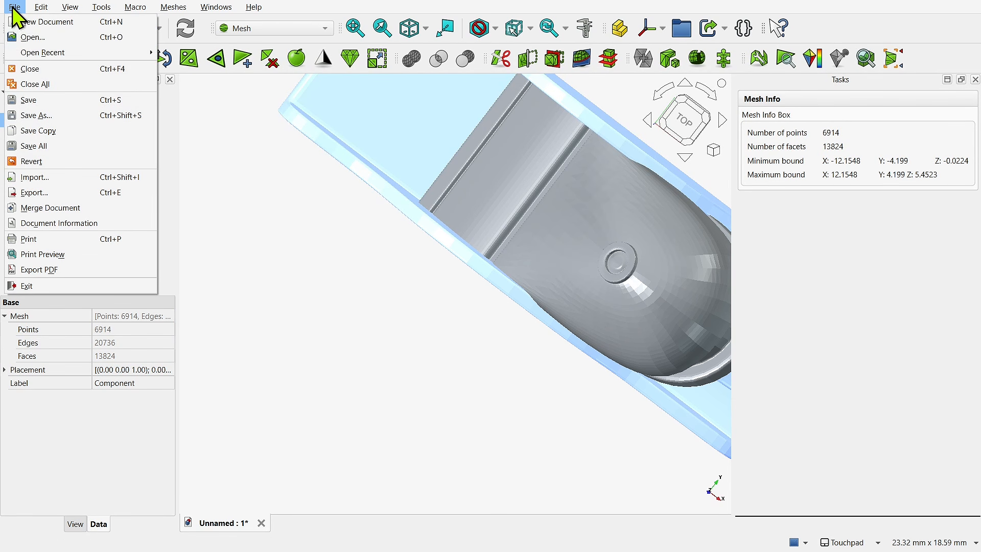
pyautogui.click(41, 84)
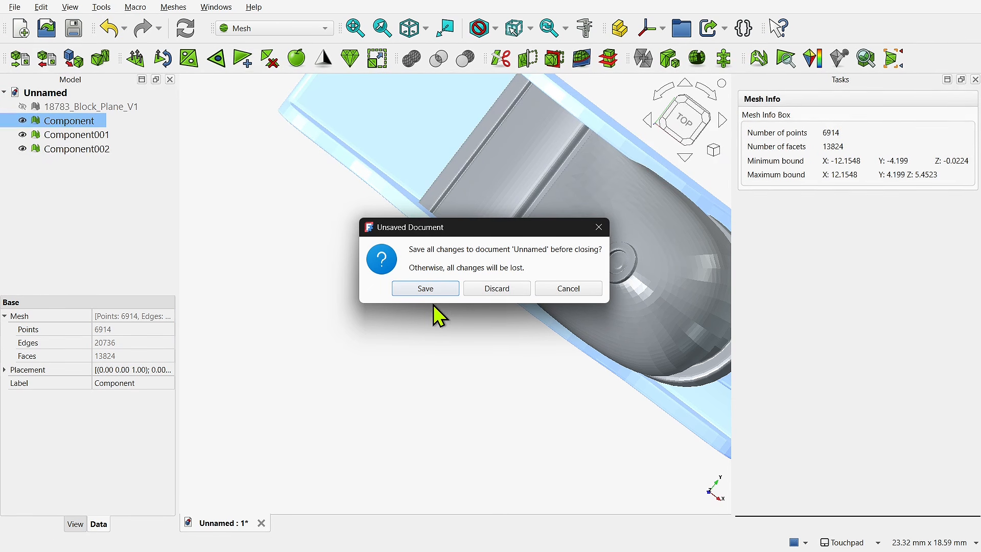
pyautogui.click(479, 285)
pyautogui.click(22, 31)
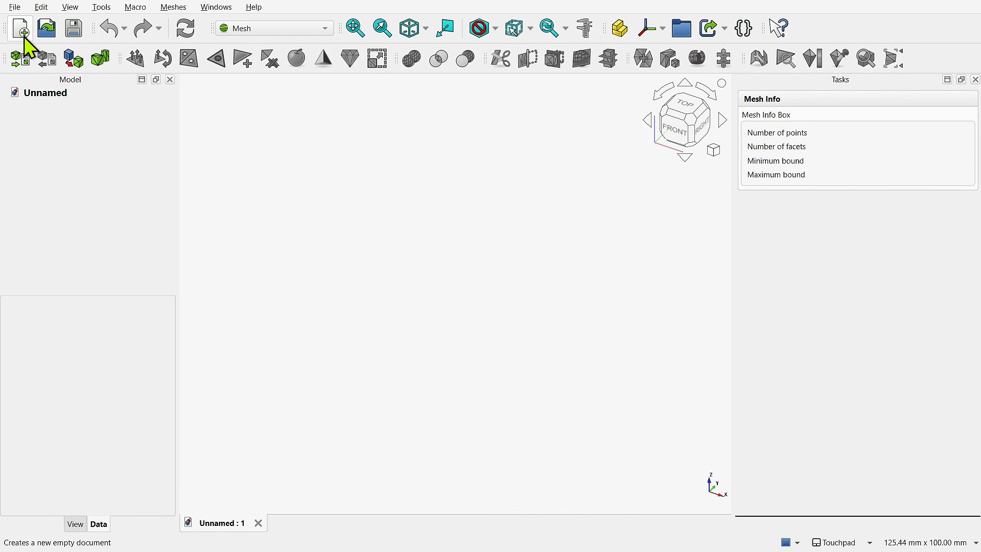
# Import Unnamed-Body.stl from the stl workflow folder into the new document.
pyautogui.click(14, 7)
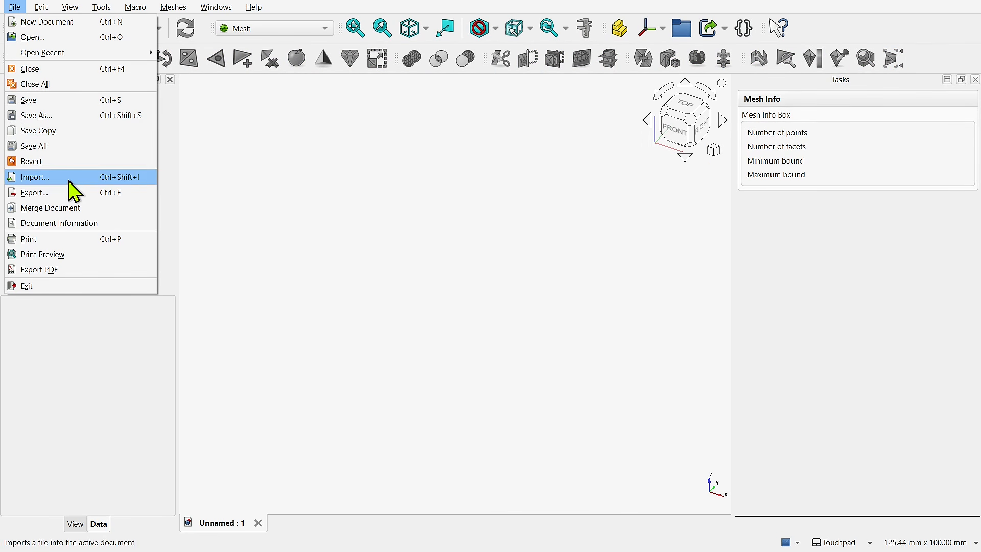
pyautogui.click(69, 178)
pyautogui.click(638, 136)
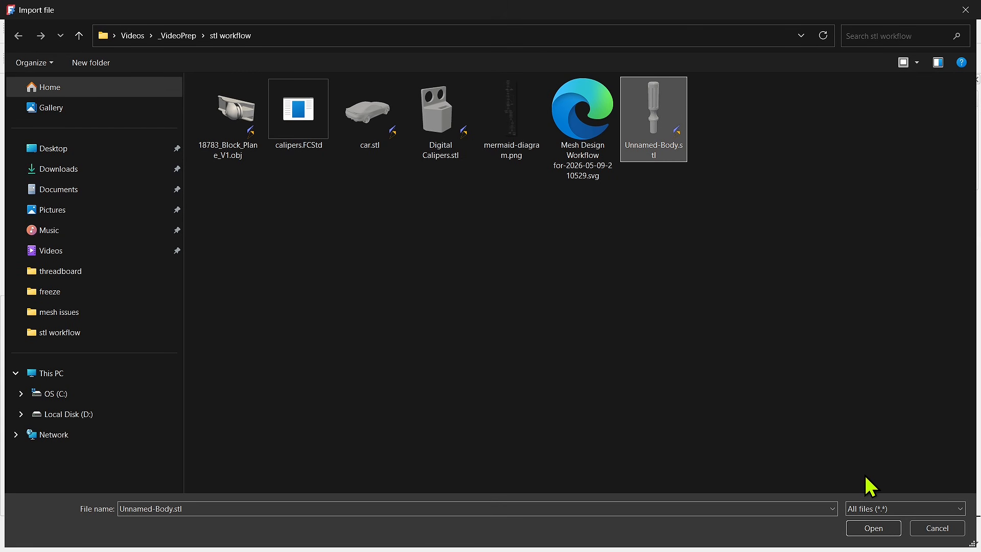
pyautogui.click(876, 526)
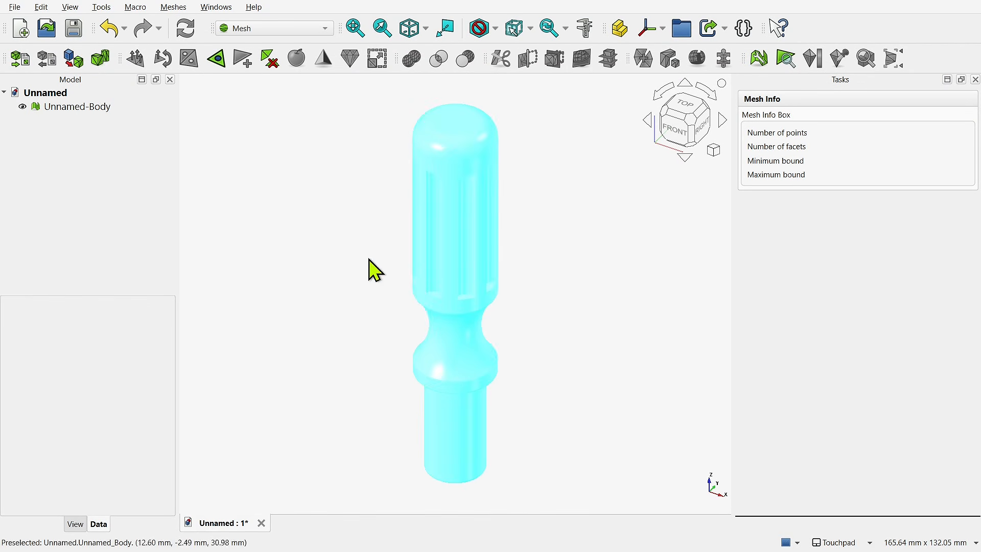
# Decimate the Unnamed-Body mesh with a 50% reduction and a tolerance of 0.10.
pyautogui.click(115, 107)
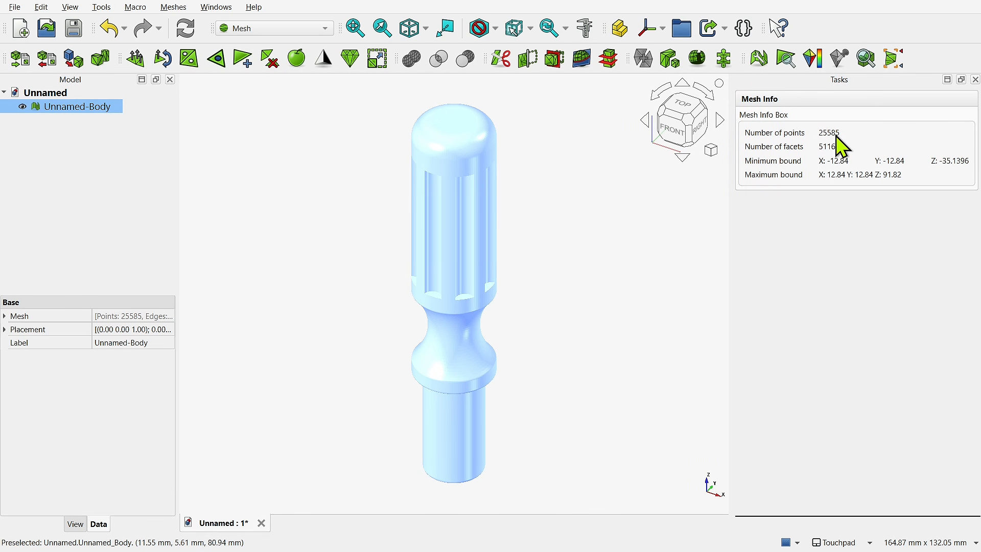
pyautogui.scroll(5, 464, 179)
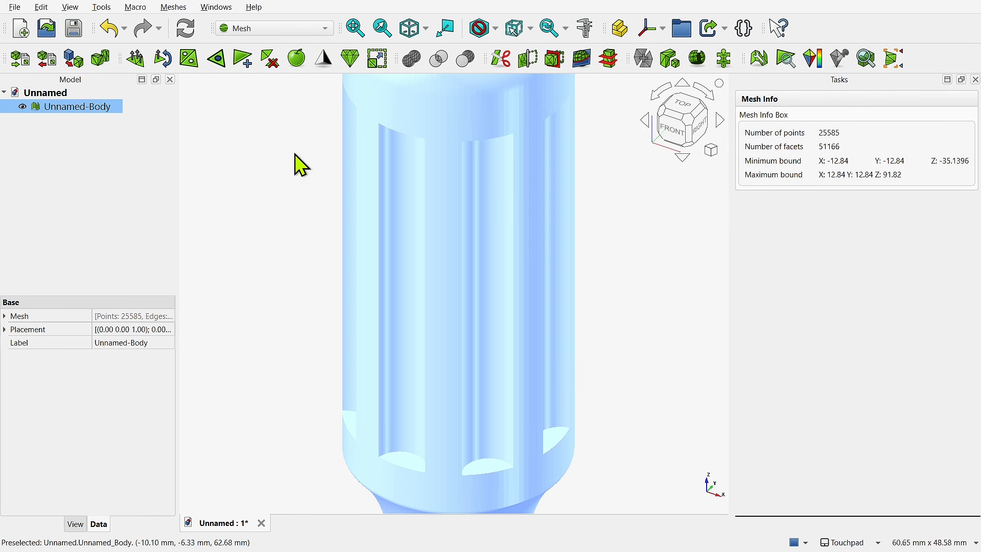
pyautogui.click(174, 7)
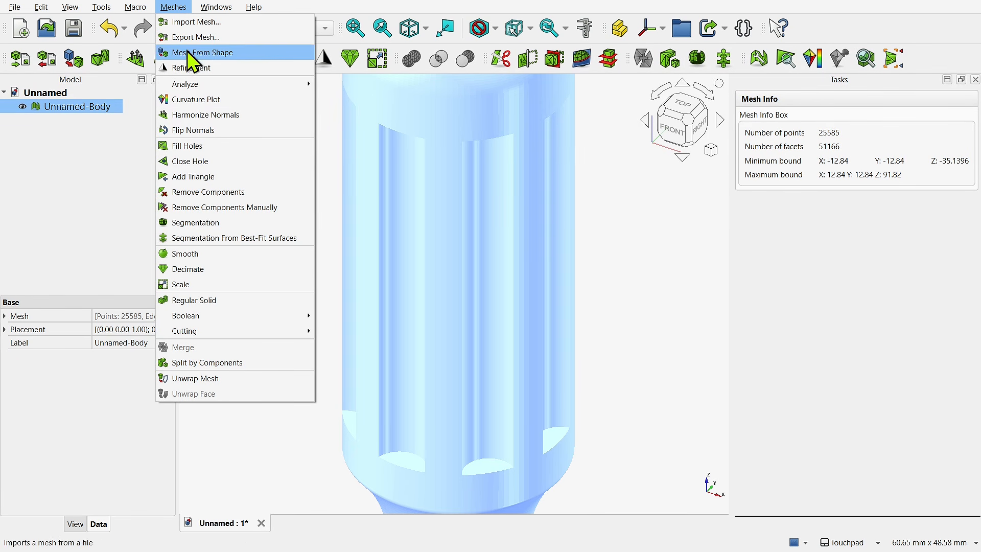
pyautogui.click(223, 277)
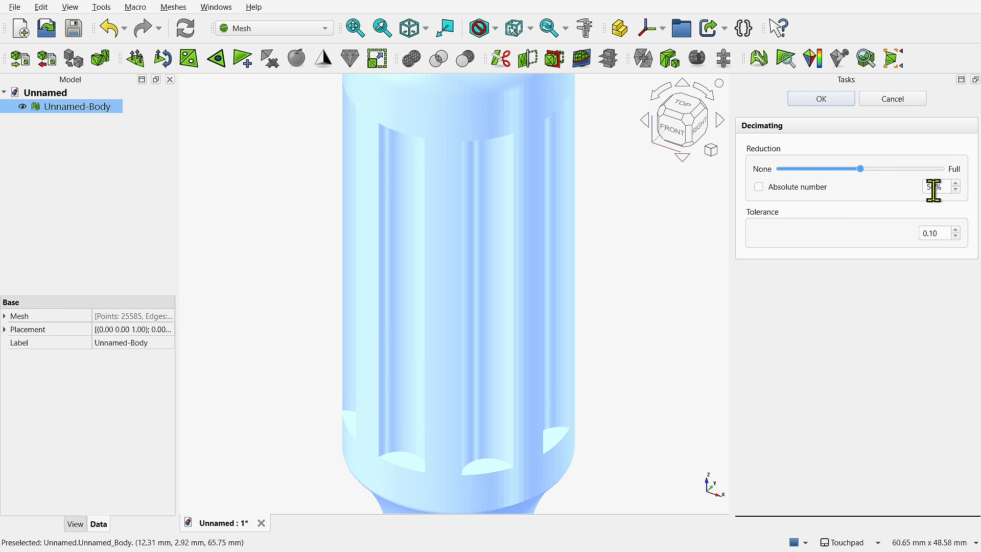
pyautogui.click(822, 99)
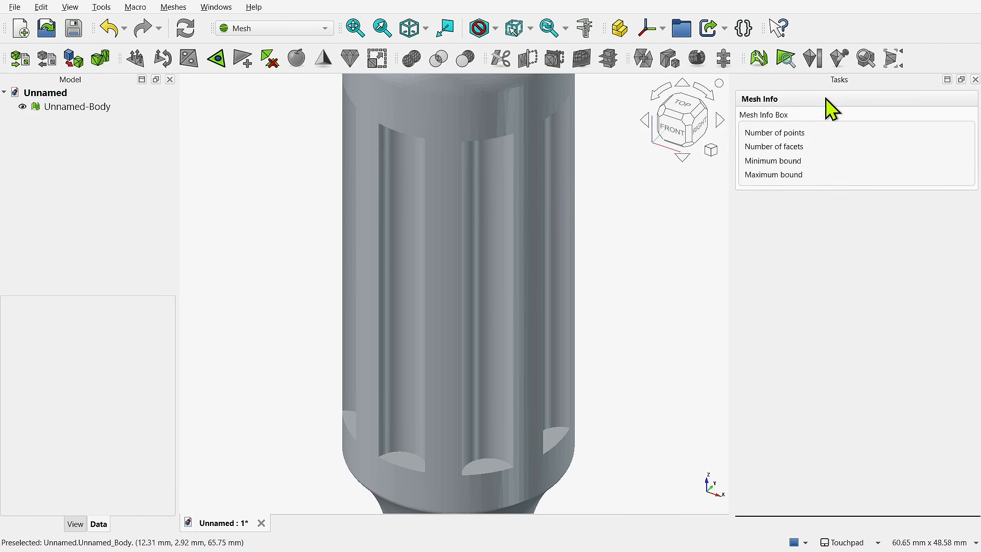
# Check the reduced Unnamed-Body mesh's info and decimate it again with a 50% reduction and 0.10 tolerance.
pyautogui.scroll(-2, 523, 220)
pyautogui.scroll(-2, 521, 225)
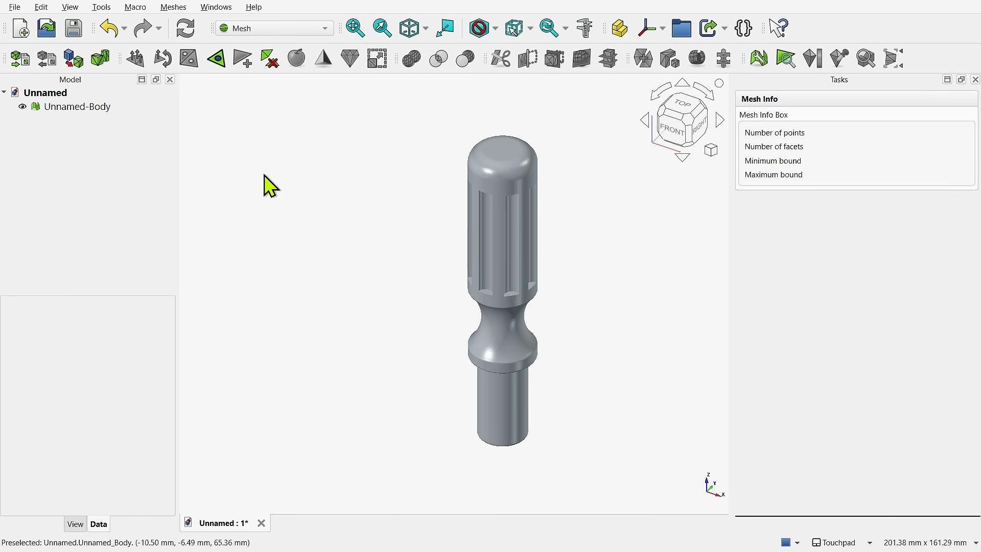
pyautogui.click(91, 112)
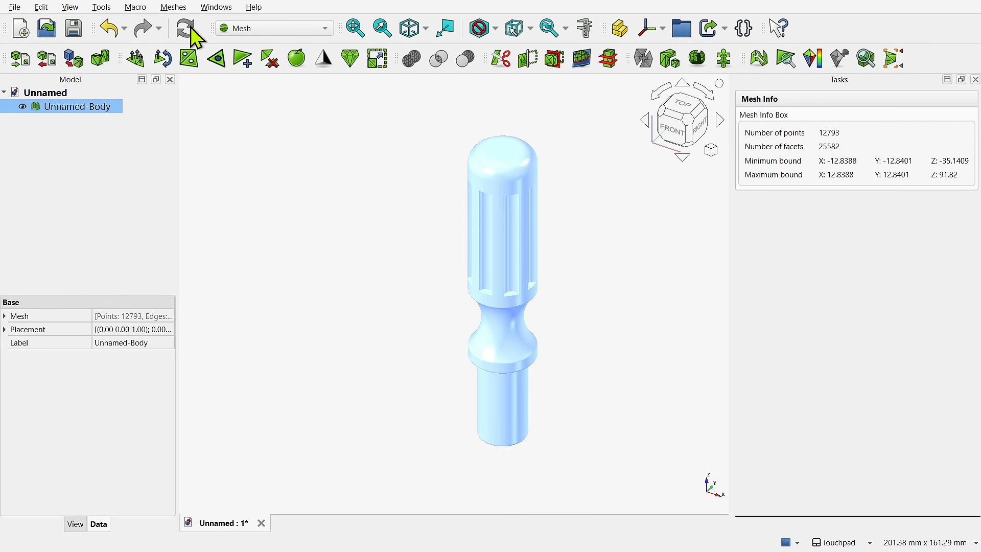
pyautogui.click(174, 7)
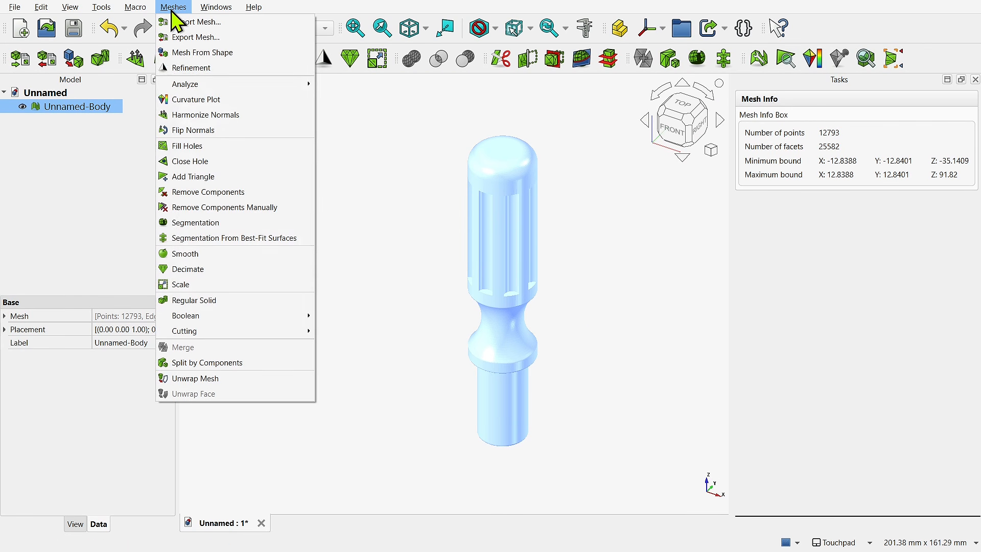
pyautogui.click(221, 270)
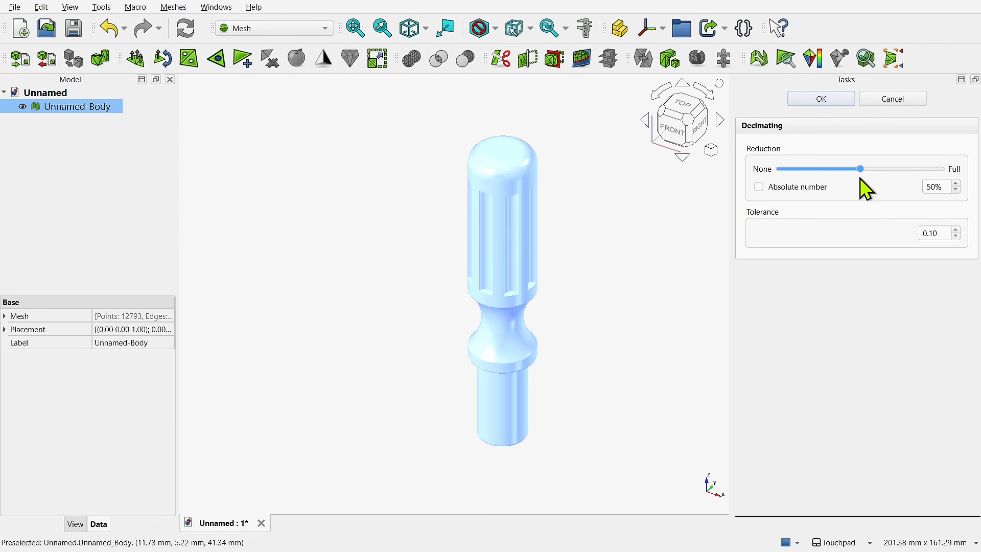
pyautogui.click(831, 103)
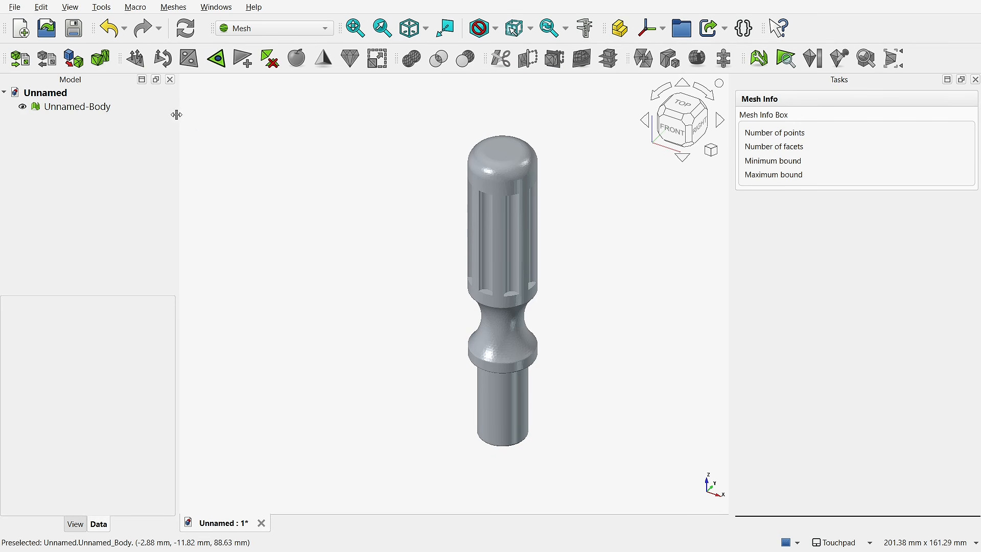
# Examine the twice-decimated mesh's point and facet counts and inspect the handle's surface up close.
pyautogui.click(119, 108)
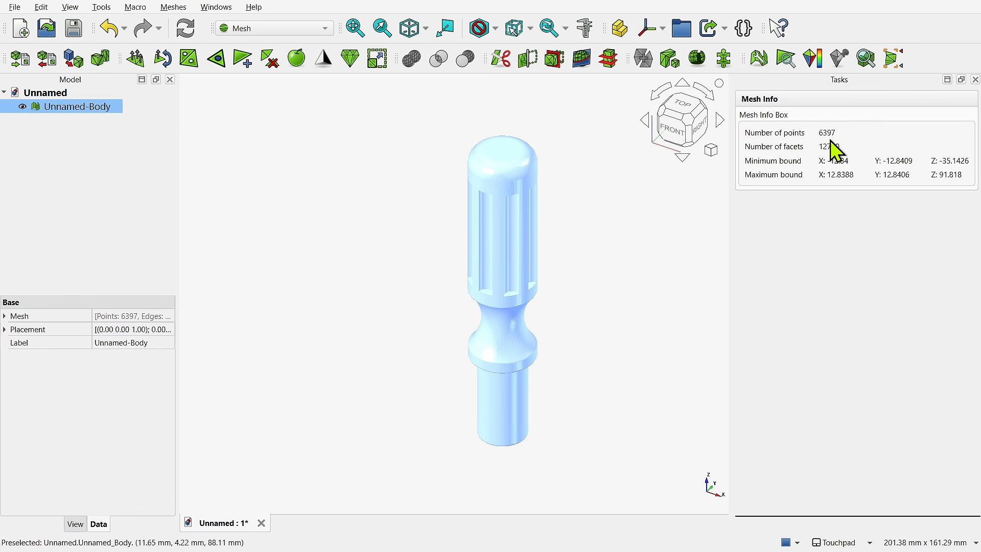
pyautogui.scroll(2, 529, 235)
pyautogui.scroll(2, 547, 236)
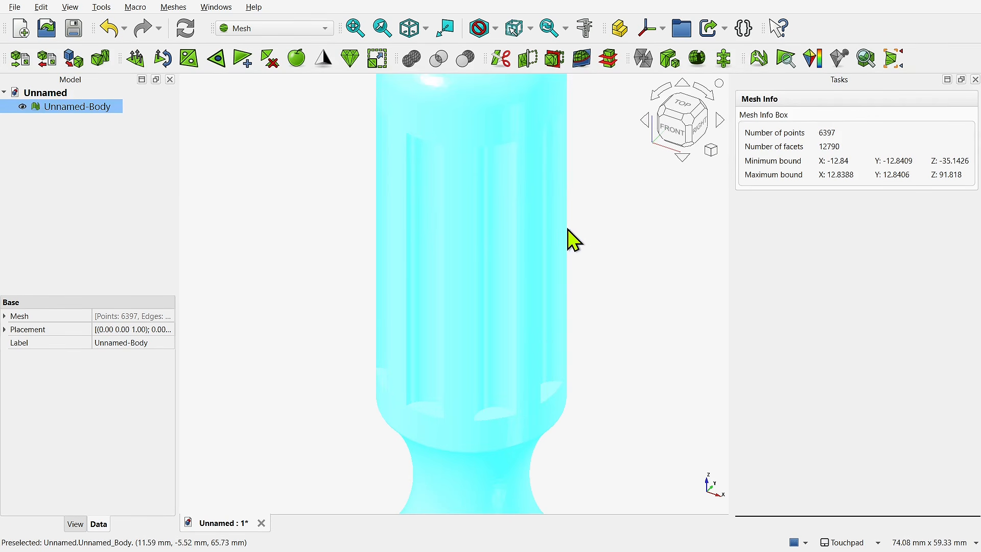
pyautogui.click(588, 243)
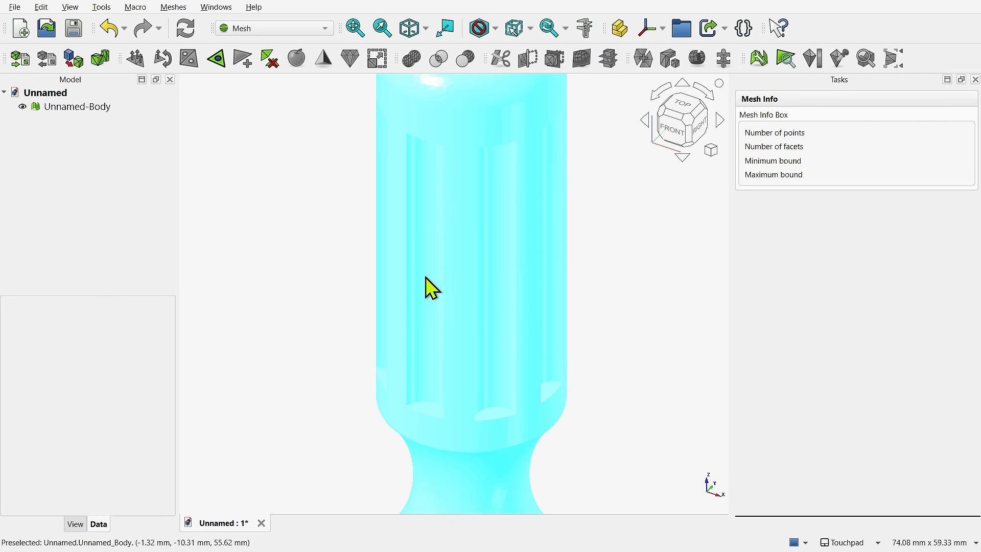
pyautogui.scroll(-3, 612, 276)
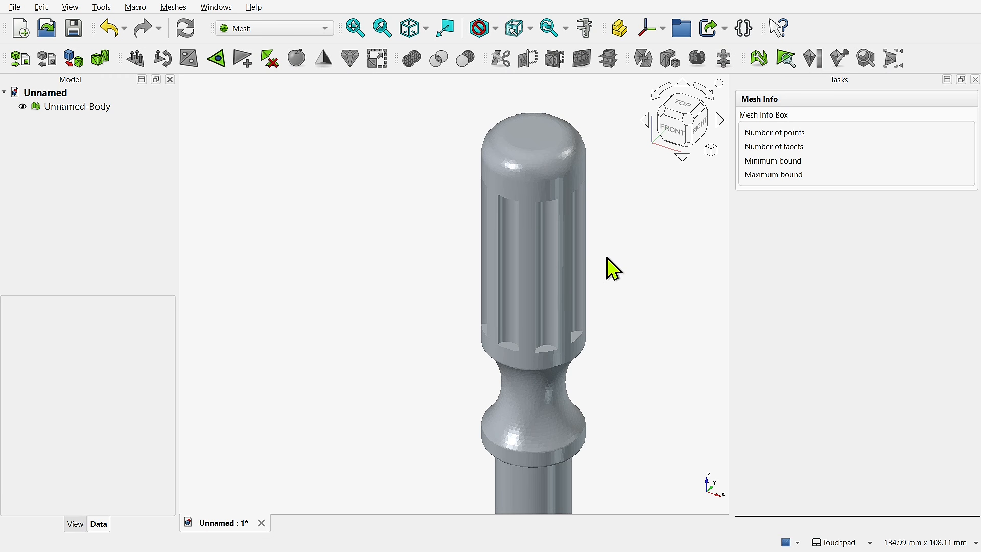
# Switch the display style to Wireframe to show the handle's triangle density.
pyautogui.click(495, 29)
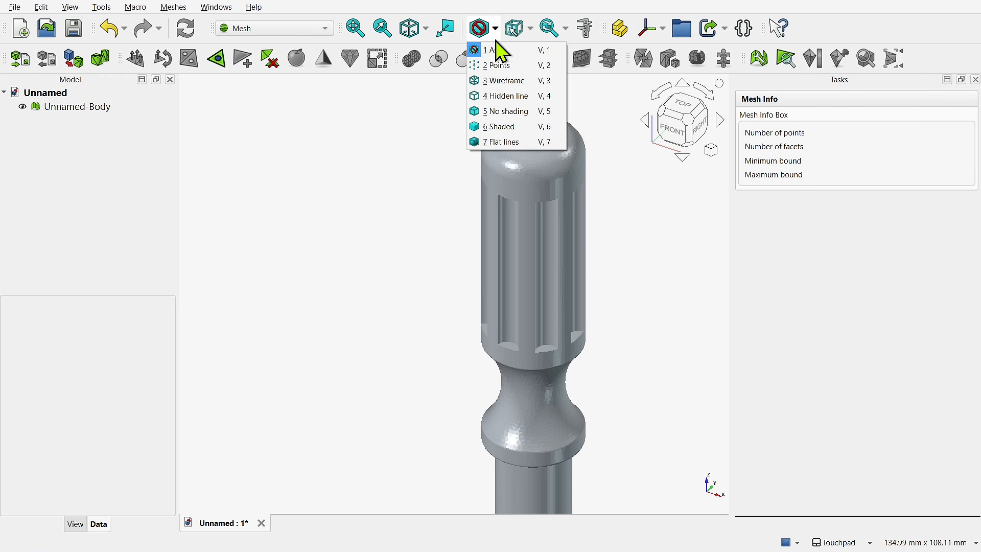
pyautogui.click(505, 85)
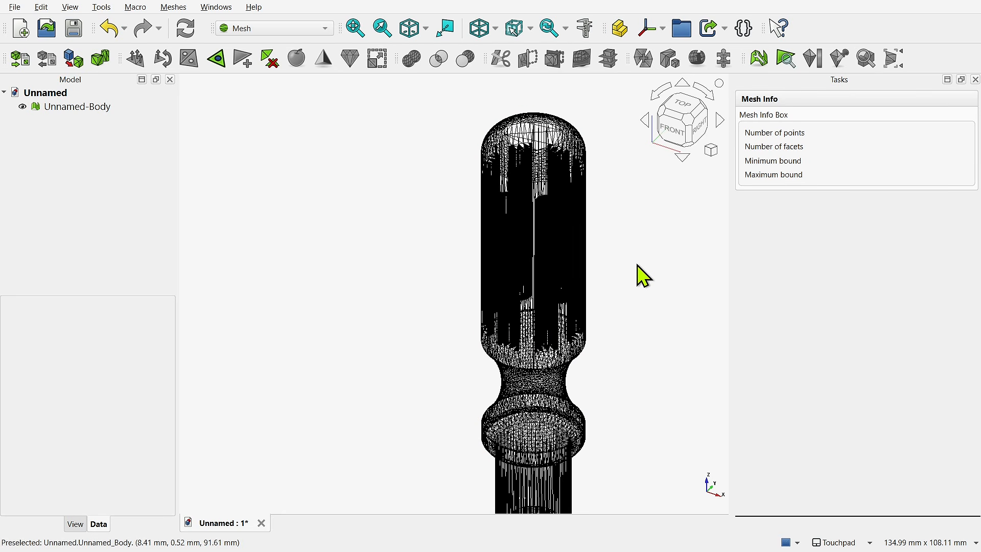
pyautogui.scroll(-1, 638, 274)
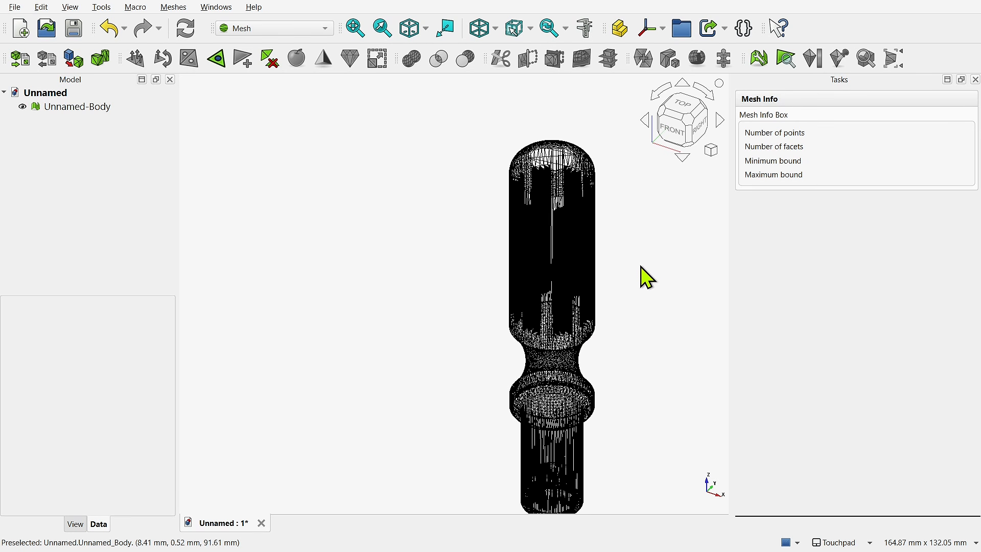
# Decimate the Unnamed-Body mesh once more with a 50% reduction and 0.10 tolerance, and inspect the handle's wireframe.
pyautogui.click(102, 107)
pyautogui.click(171, 7)
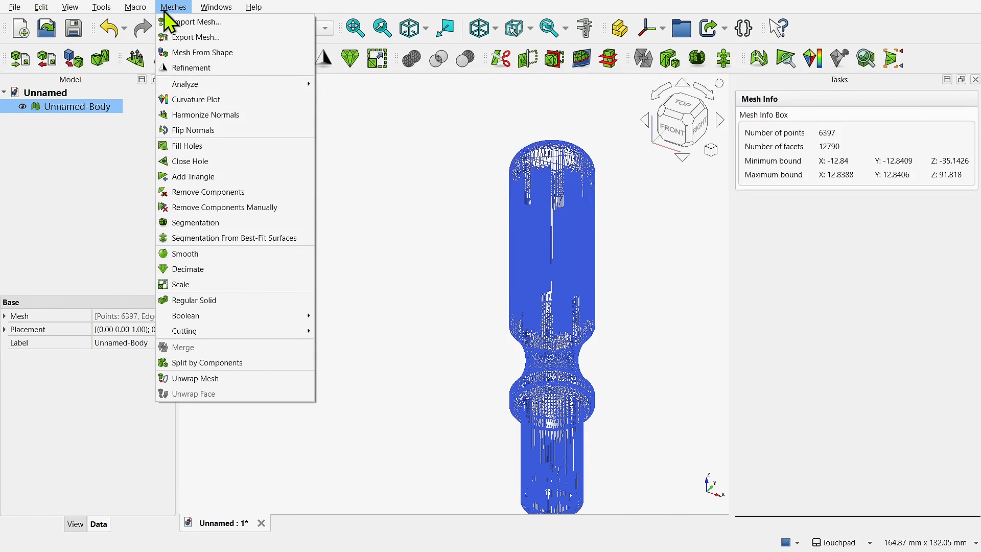
pyautogui.click(220, 267)
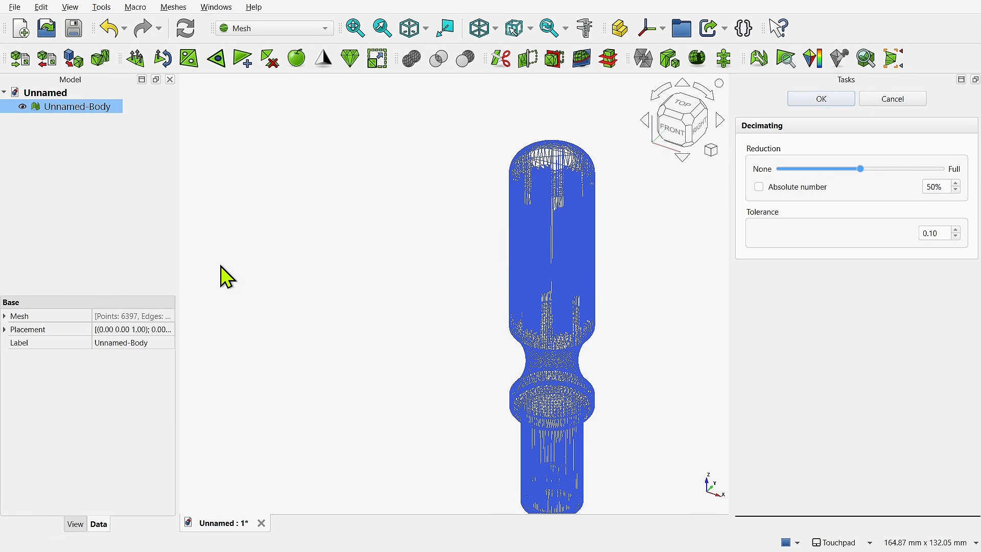
pyautogui.click(821, 100)
pyautogui.scroll(3, 654, 297)
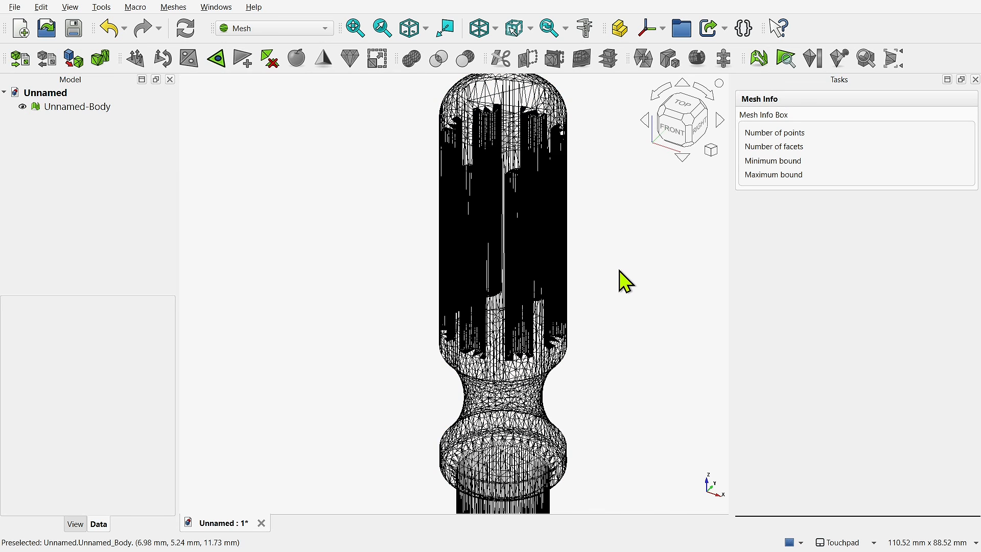
pyautogui.scroll(-2, 626, 281)
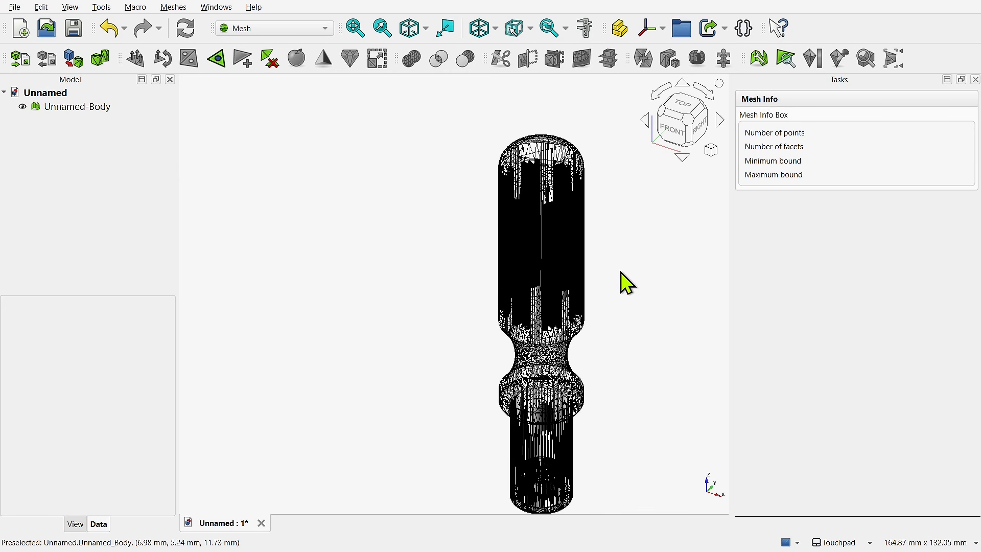
# Return the display style from wireframe to the shaded view and inspect the reduced handle's surface.
pyautogui.click(495, 30)
pyautogui.click(503, 48)
pyautogui.scroll(1, 602, 399)
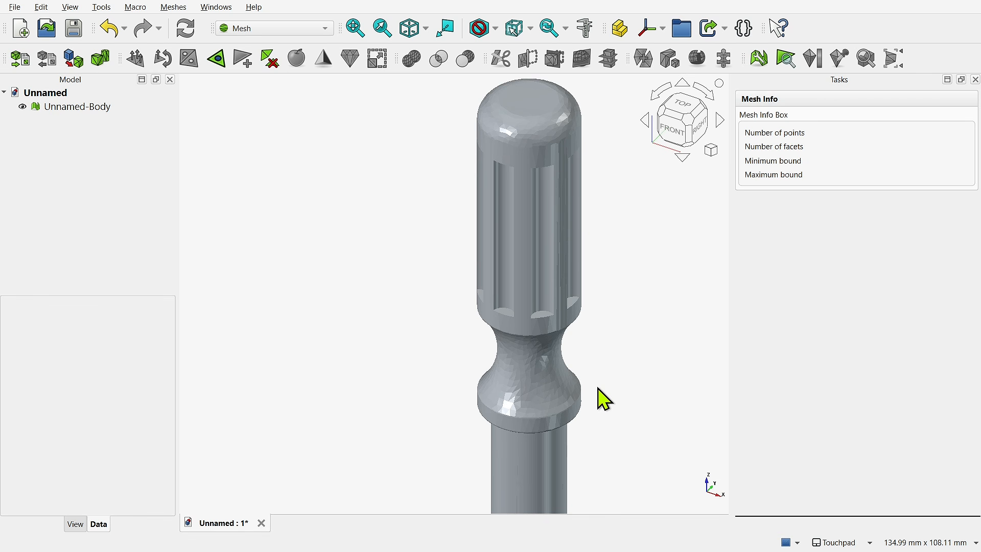
# Evaluate whether the decimated Unnamed-Body mesh is a solid.
pyautogui.click(77, 107)
pyautogui.click(169, 8)
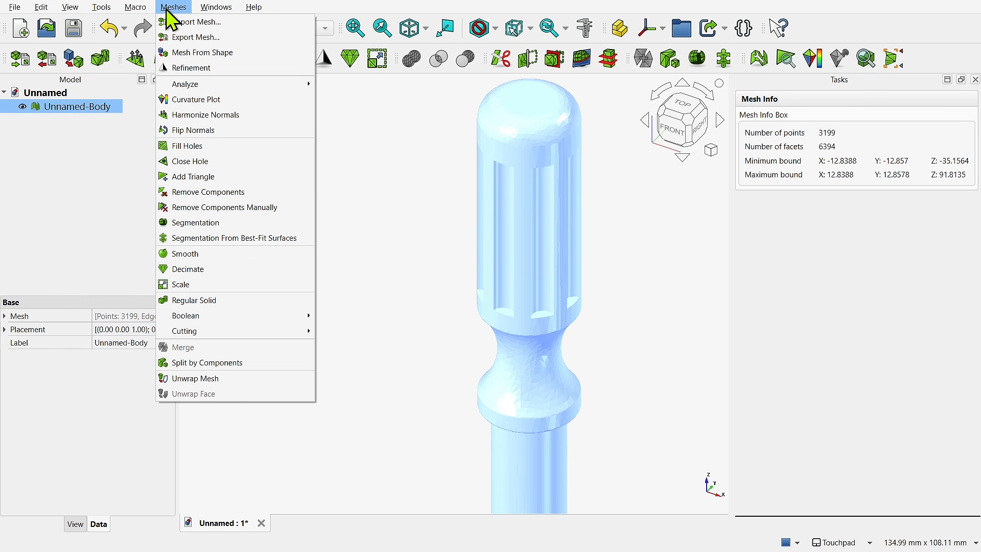
pyautogui.moveTo(258, 84)
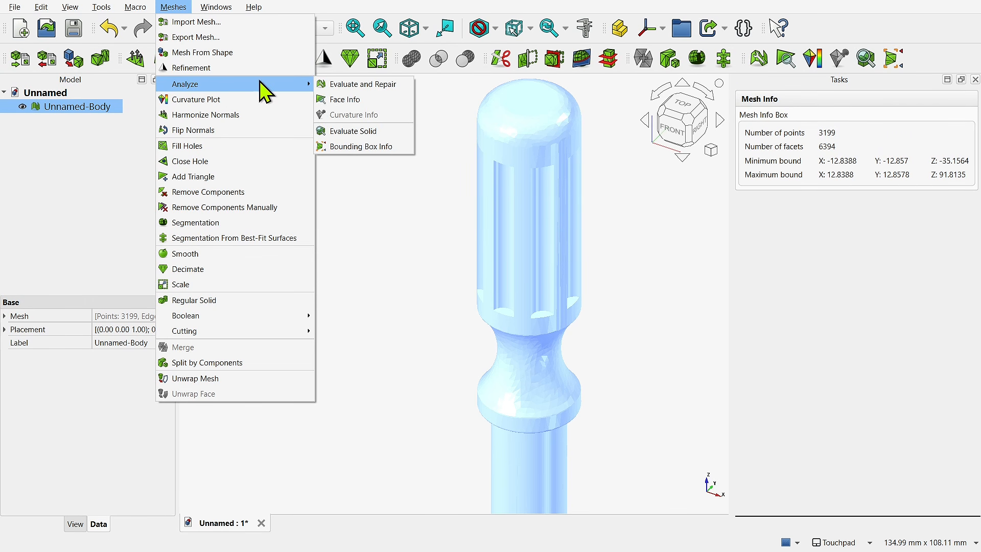
pyautogui.click(341, 131)
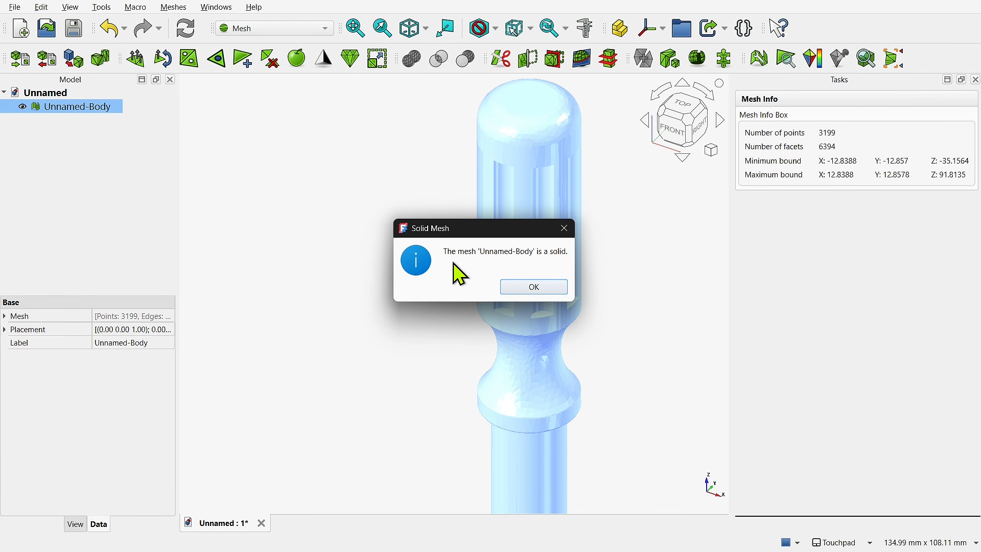
pyautogui.click(531, 288)
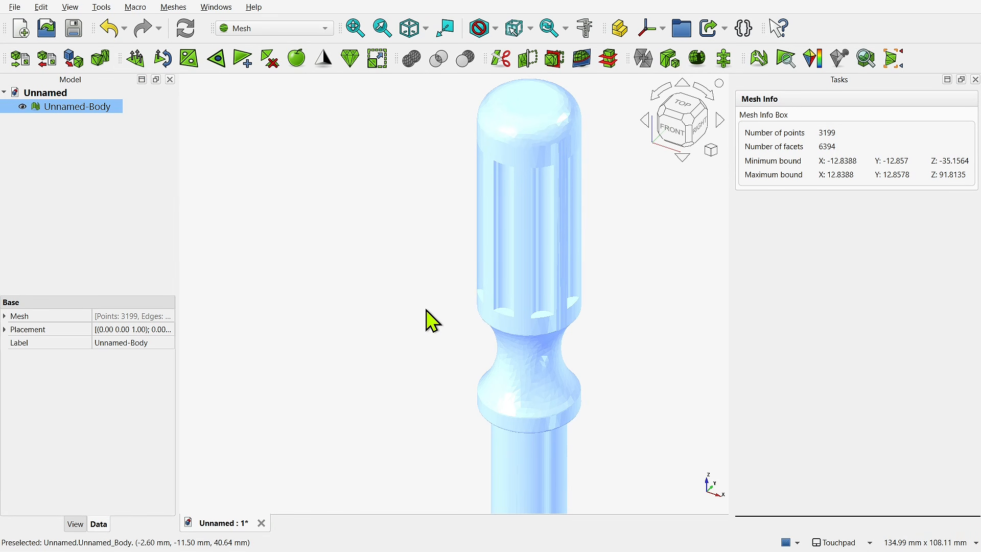
# In the Part workbench, create a sewn shape from the Unnamed-Body mesh with 0.10 tolerance and hide the original mesh.
pyautogui.click(274, 32)
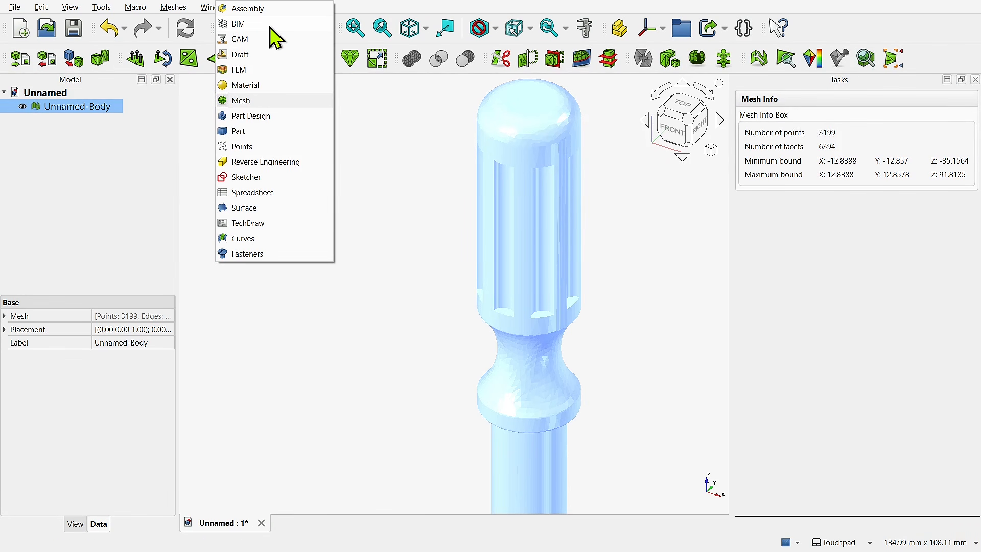
pyautogui.click(240, 132)
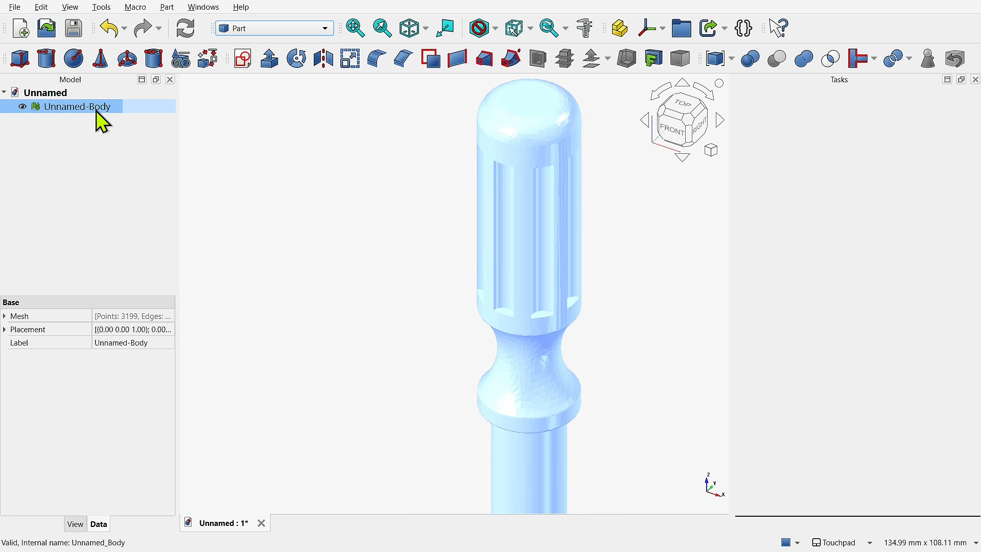
pyautogui.click(167, 8)
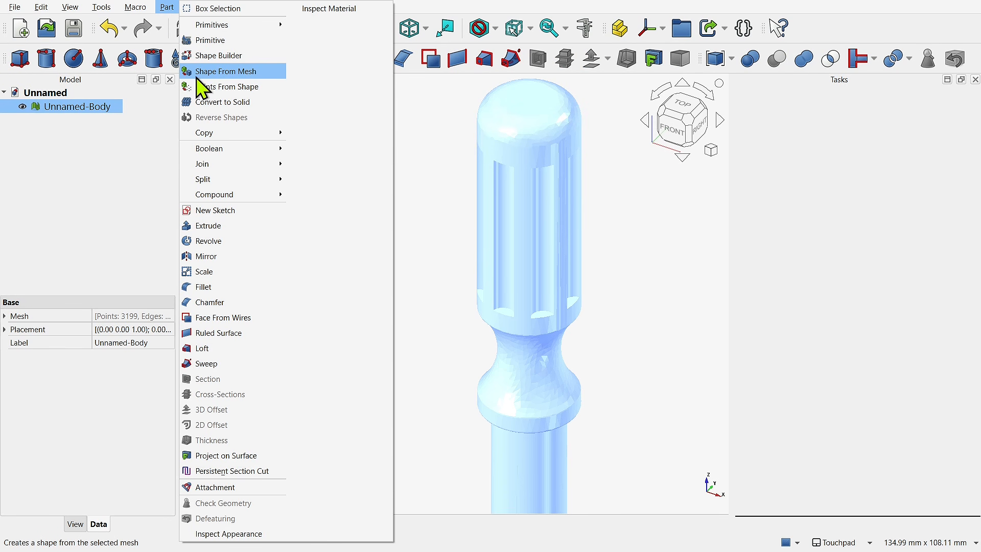
pyautogui.click(234, 72)
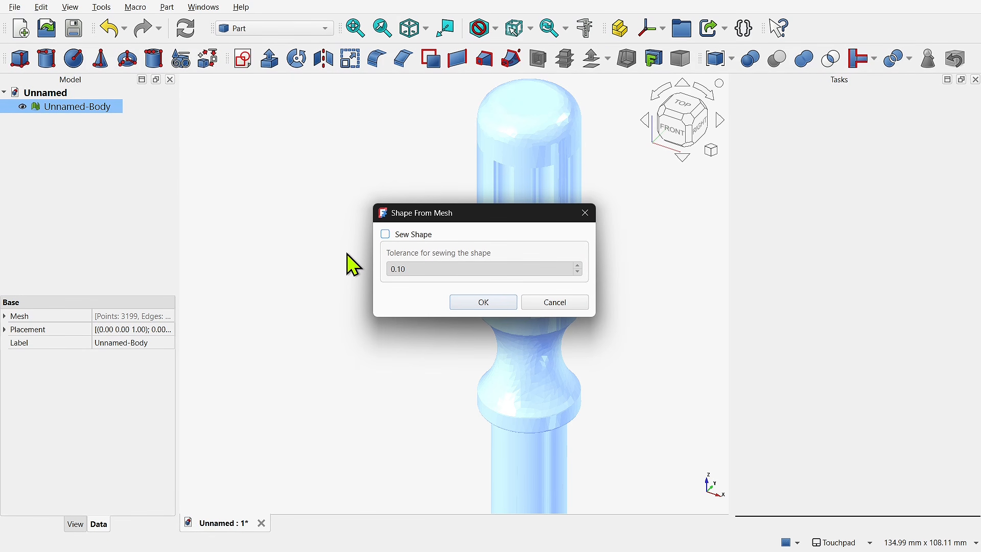
pyautogui.click(386, 235)
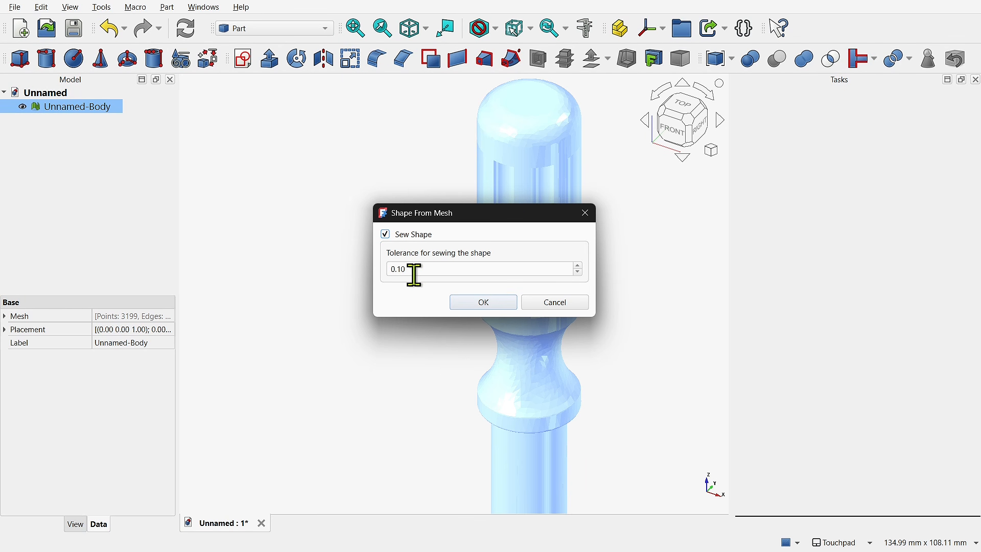
pyautogui.click(467, 301)
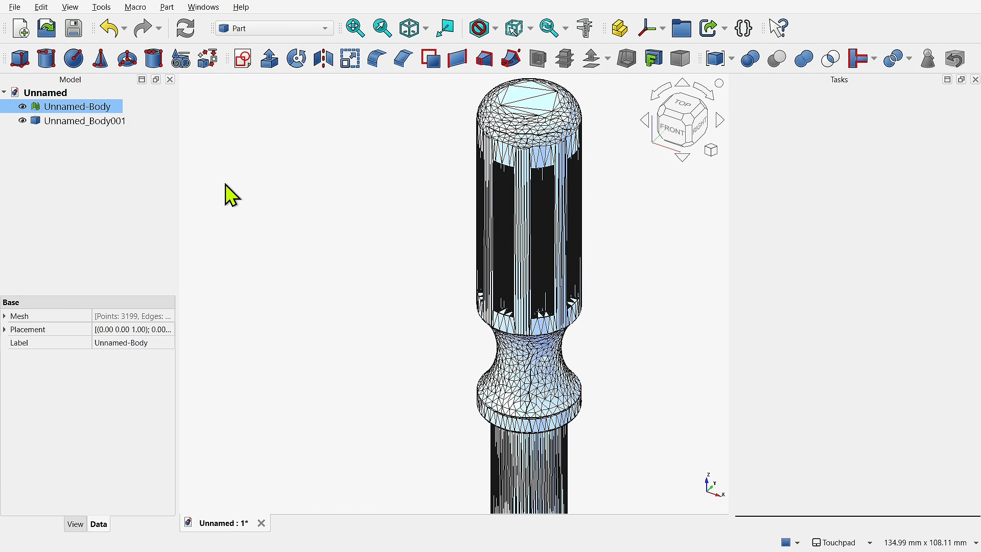
pyautogui.click(23, 107)
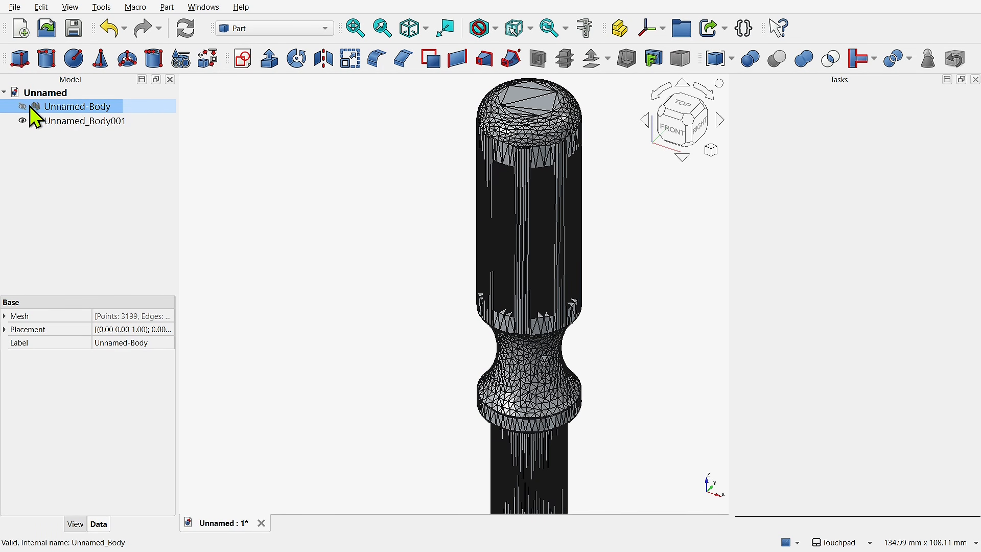
pyautogui.click(63, 121)
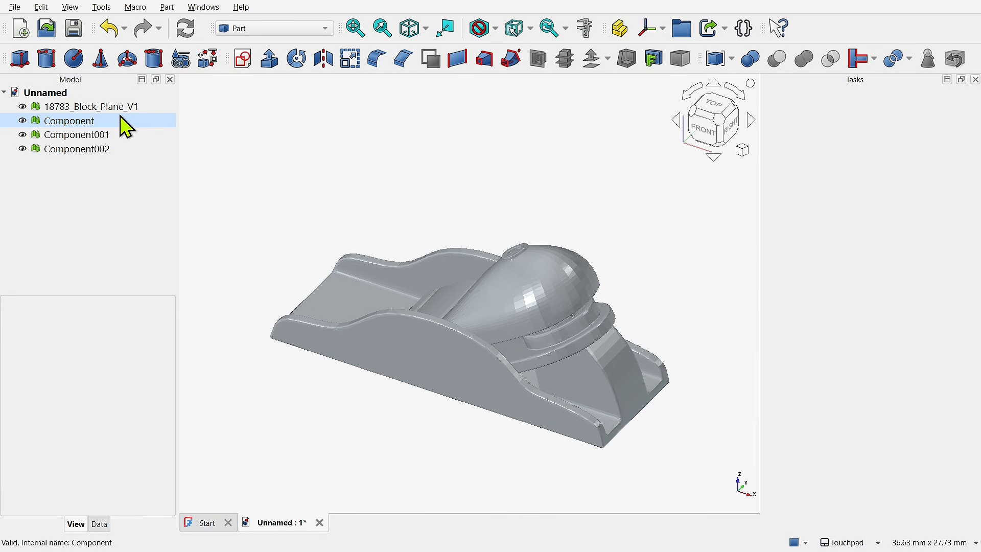
# Create a shape from the block plane's Component mesh with Sew Shape enabled and a 0.10 sewing tolerance.
pyautogui.click(118, 122)
pyautogui.click(166, 7)
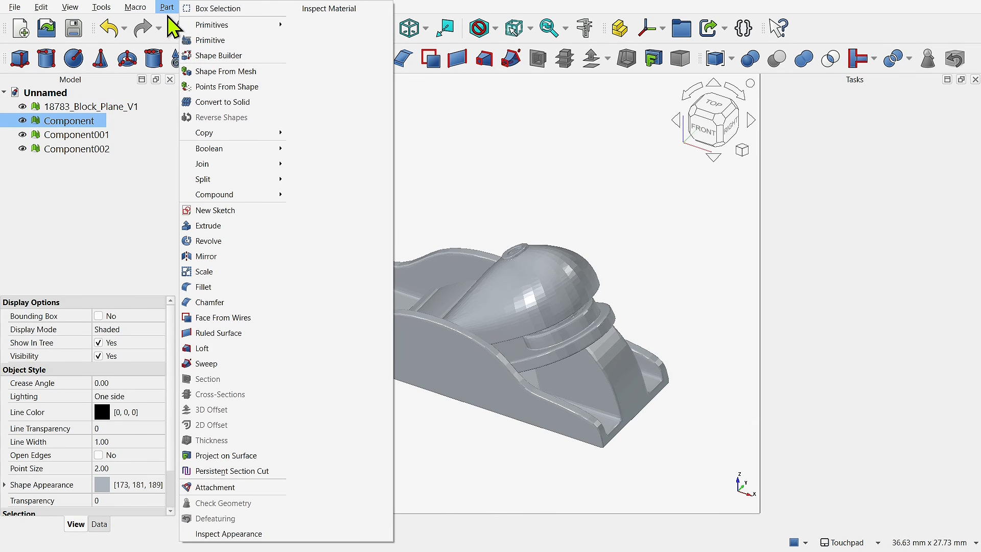
pyautogui.click(207, 71)
pyautogui.click(386, 235)
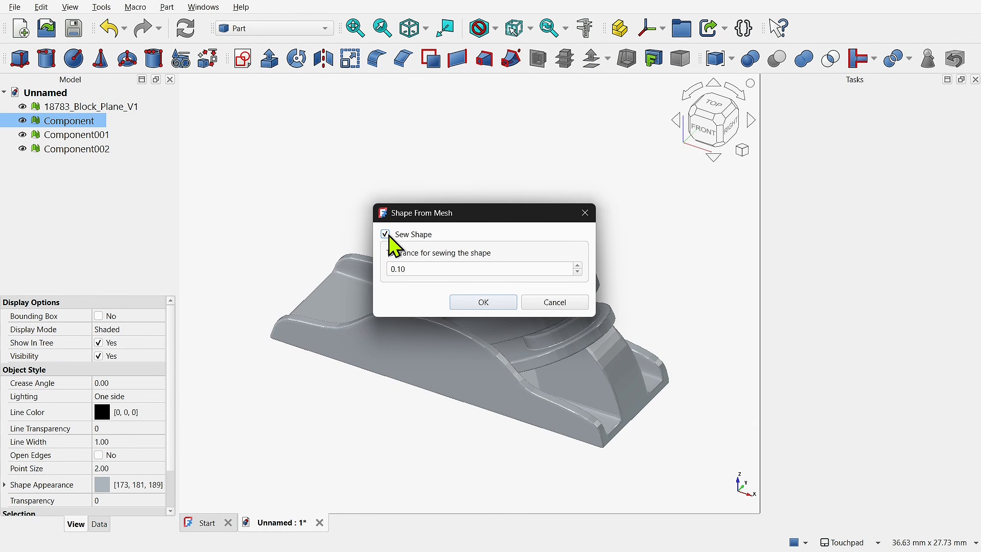
pyautogui.click(483, 303)
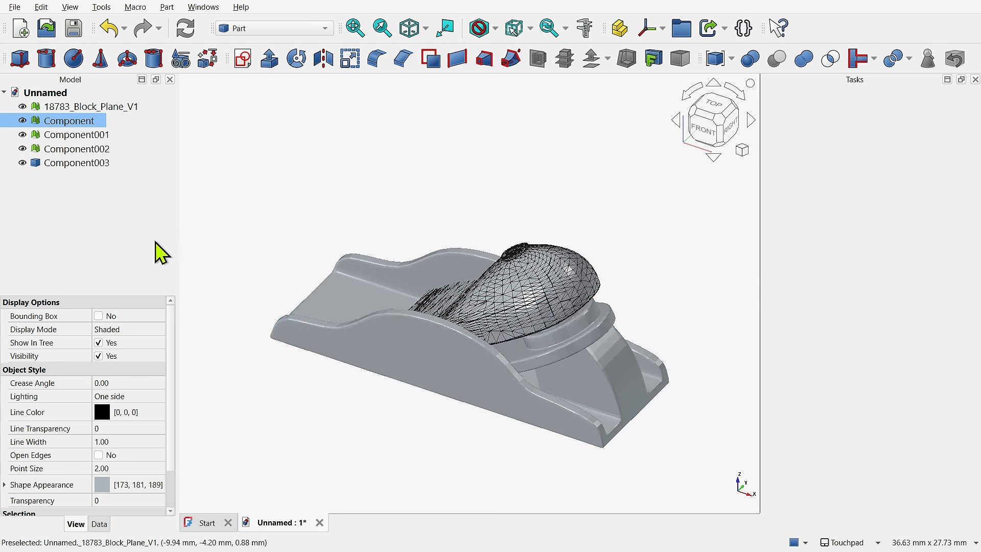
# Run a geometry check on the sewn shape made from the block plane's Component mesh.
pyautogui.click(97, 164)
pyautogui.click(928, 58)
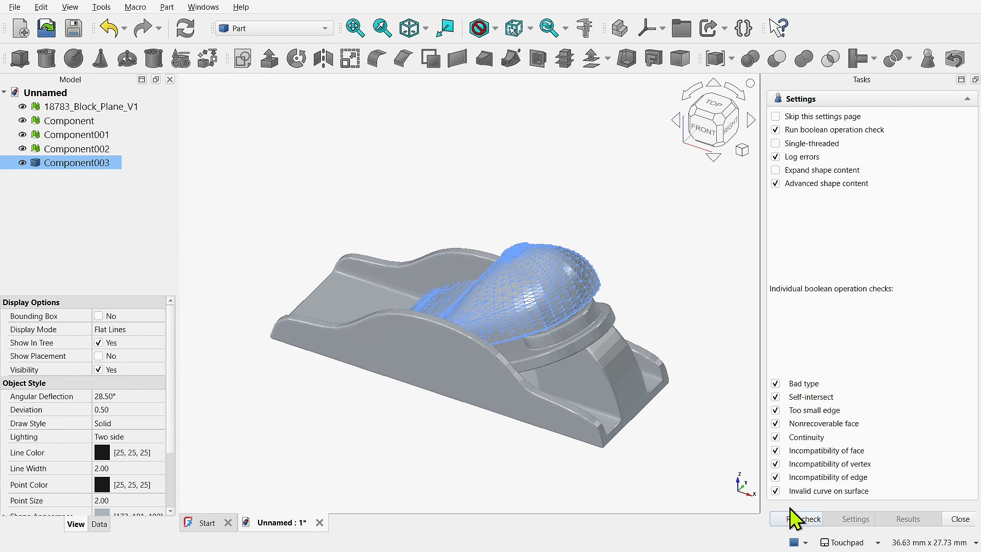
pyautogui.click(792, 518)
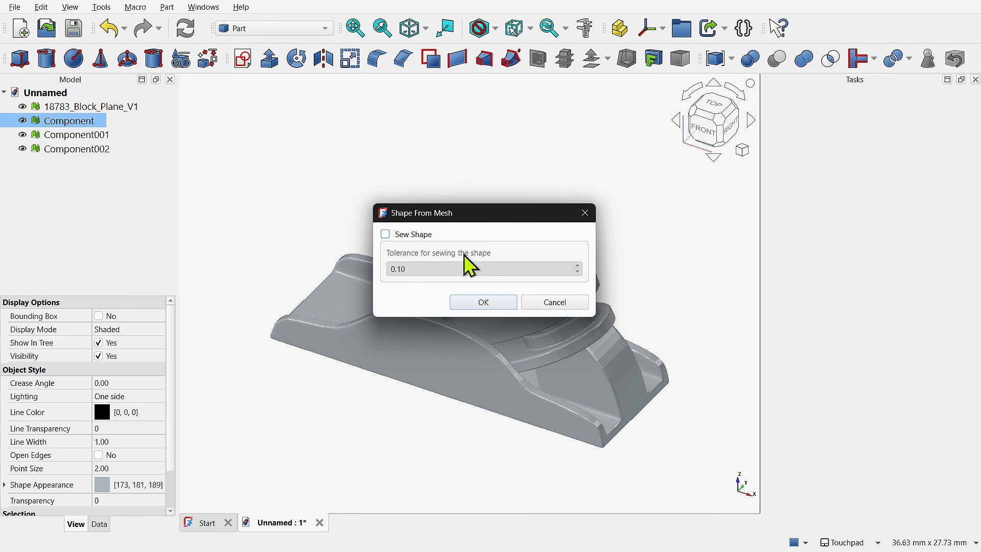
# Create a shape from the block plane's Component mesh without sewing and run a geometry check on it.
pyautogui.click(480, 302)
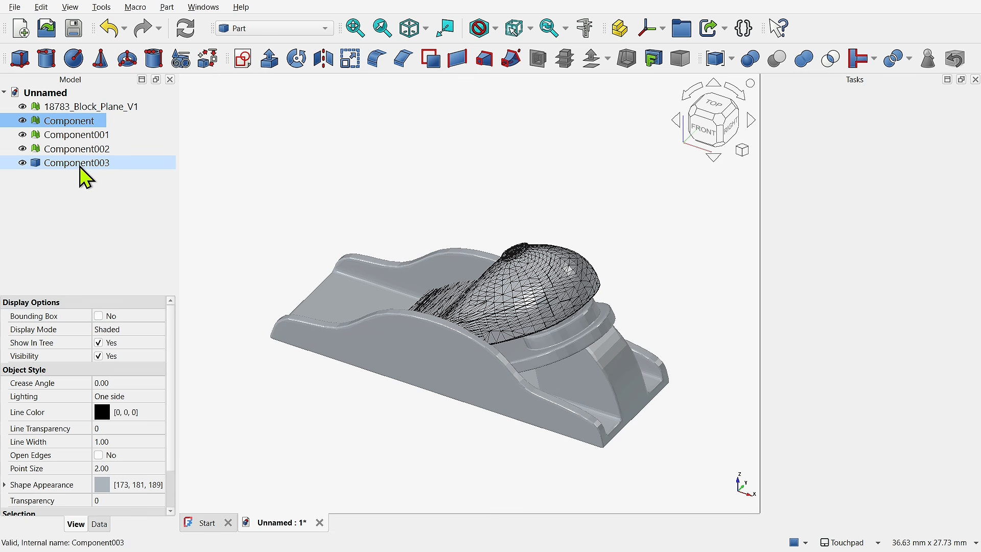
pyautogui.click(83, 163)
pyautogui.click(953, 59)
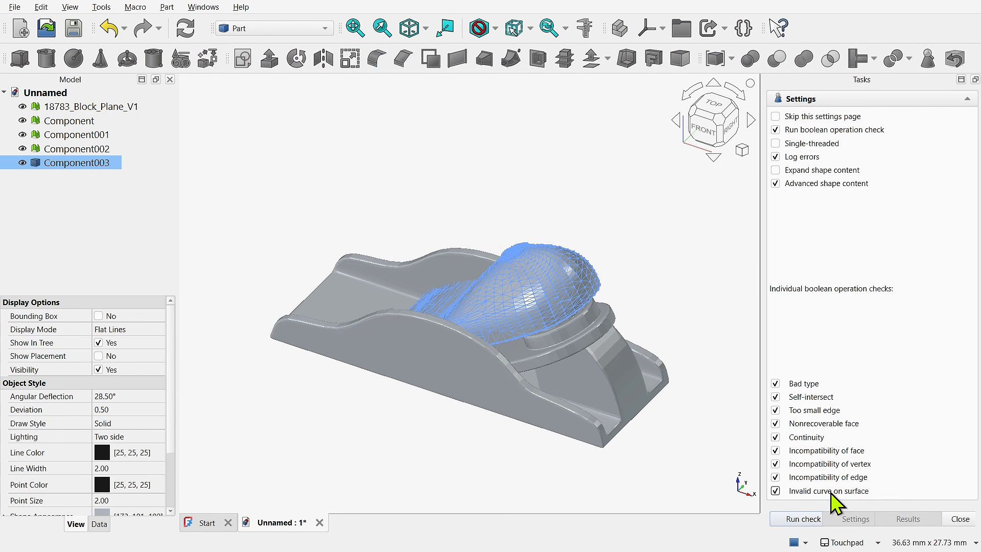
pyautogui.click(800, 518)
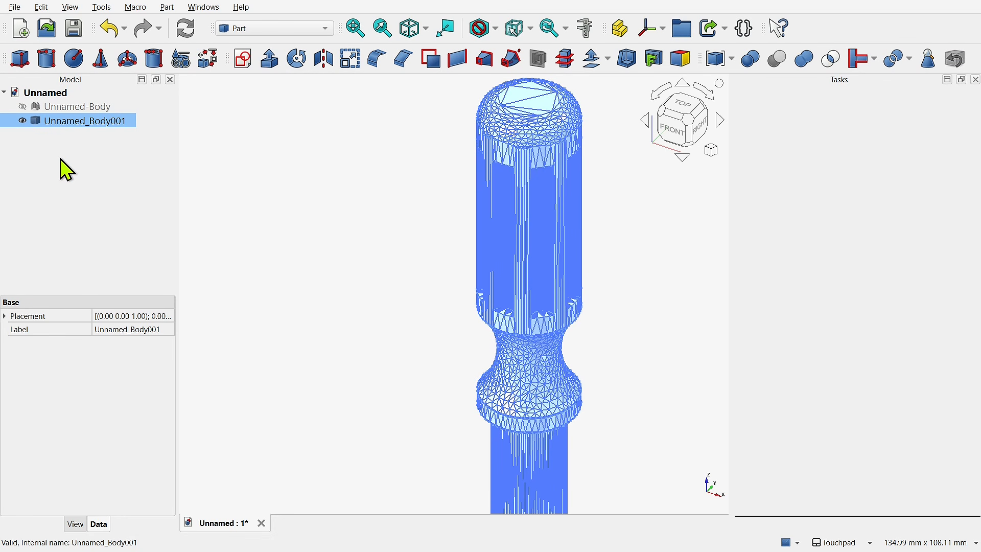
# Run a geometry check on the handle's Unnamed_Body001 shape and review its type and error entries.
pyautogui.click(166, 7)
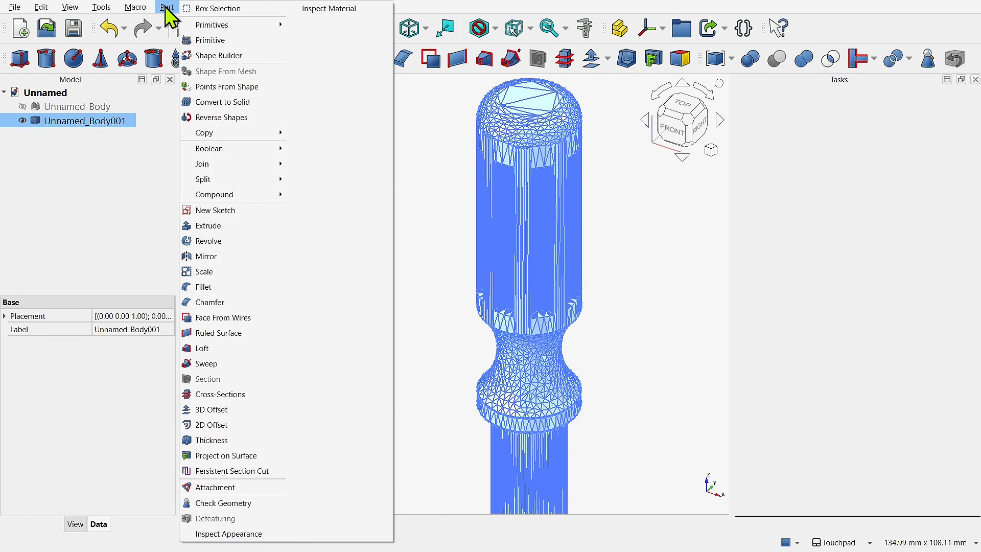
pyautogui.click(255, 504)
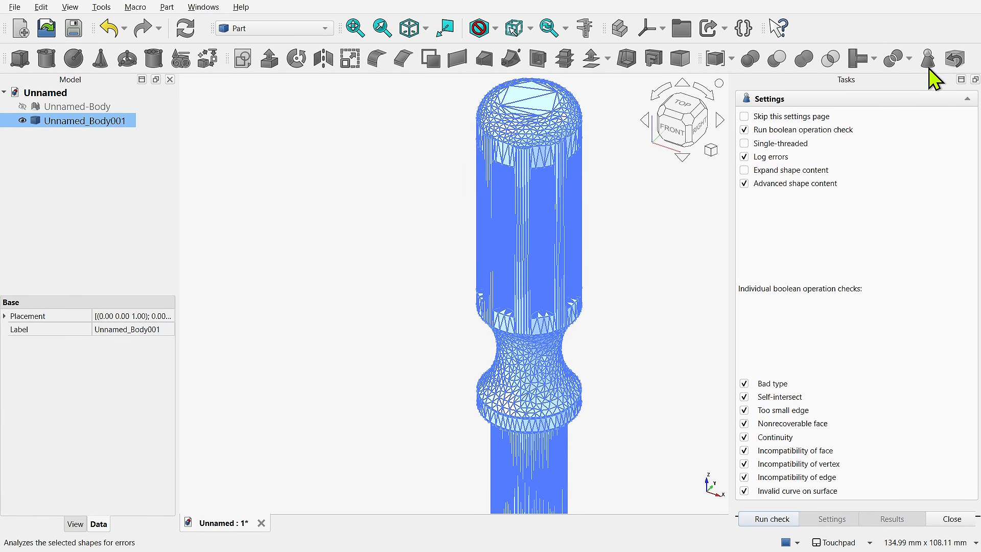
pyautogui.click(772, 518)
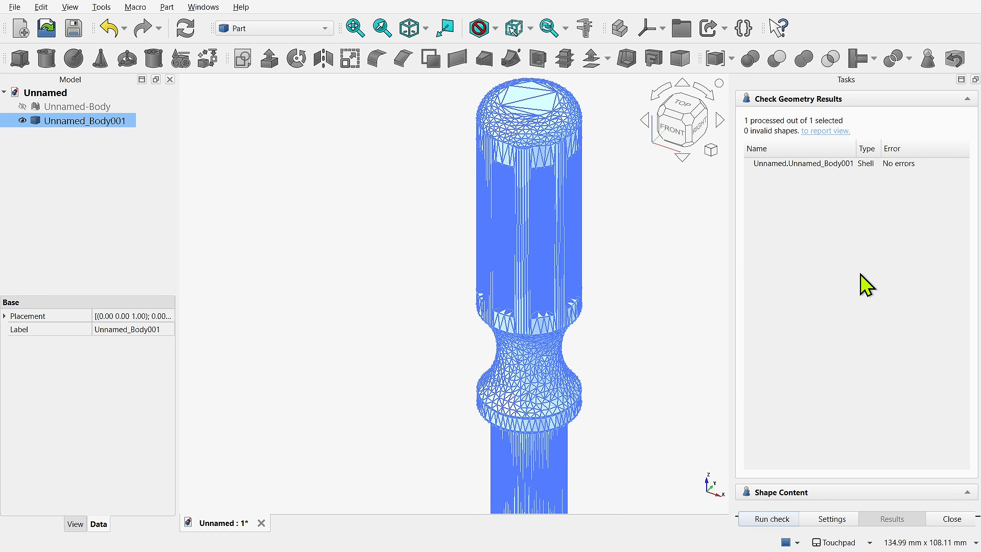
pyautogui.click(865, 164)
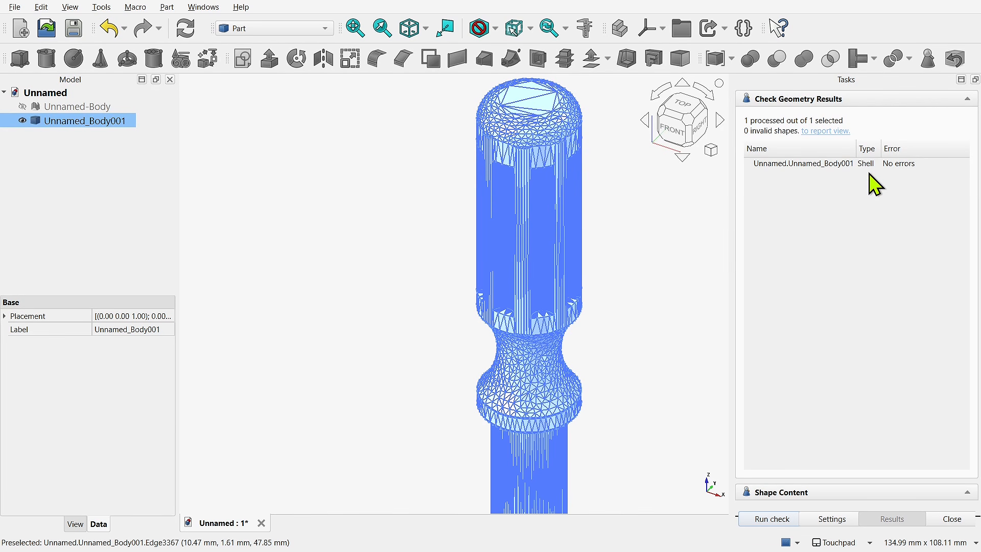
pyautogui.click(955, 519)
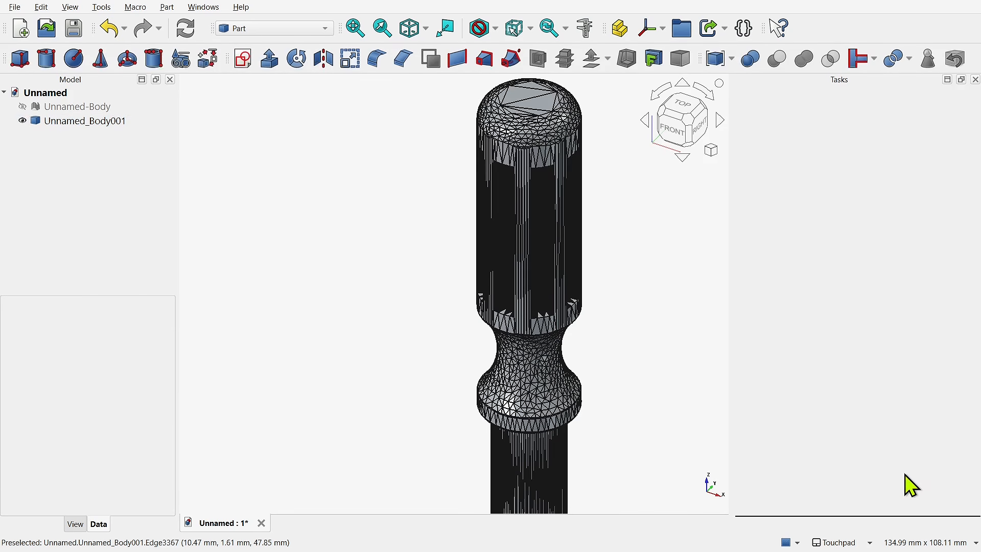
# Convert the handle's Unnamed_Body001 shell to a solid and hide the original shell.
pyautogui.click(102, 123)
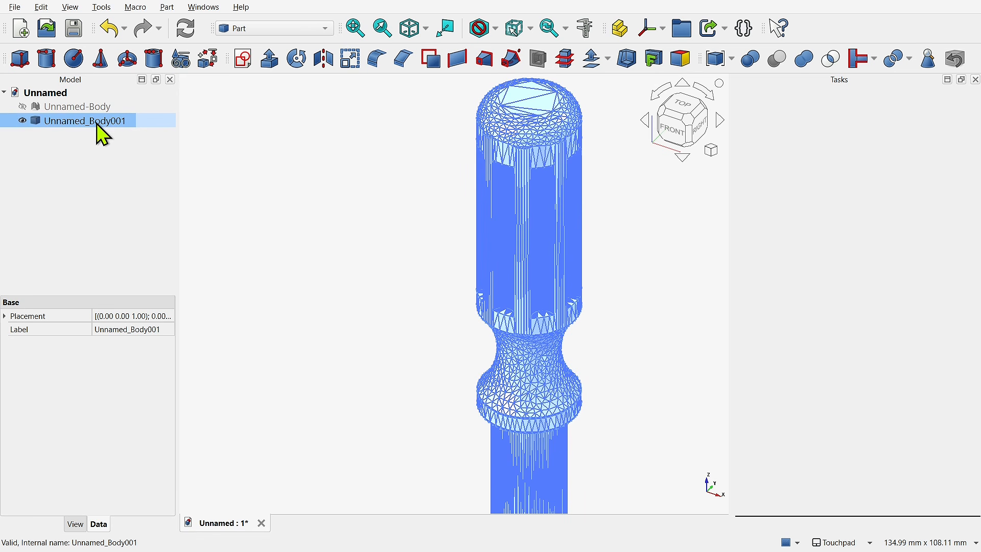
pyautogui.click(166, 7)
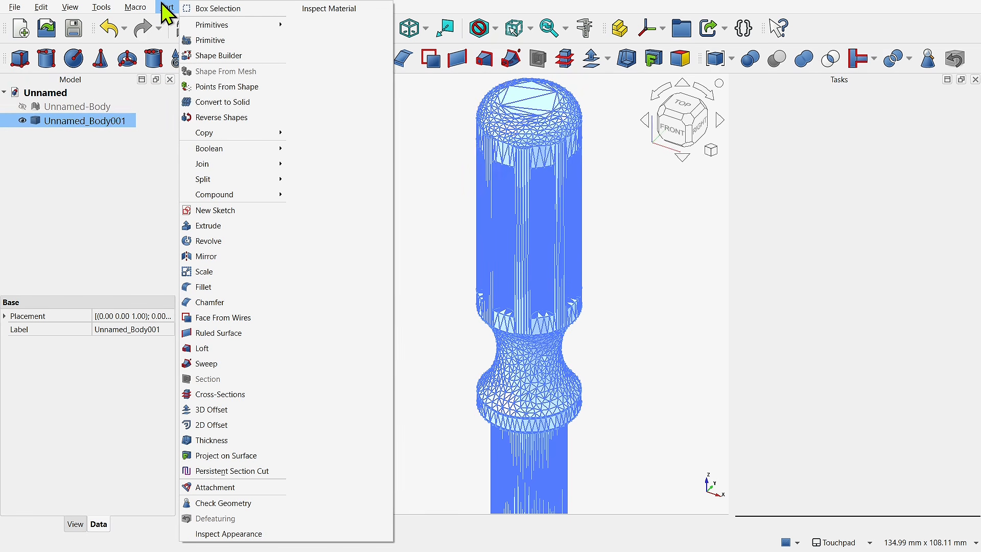
pyautogui.click(221, 102)
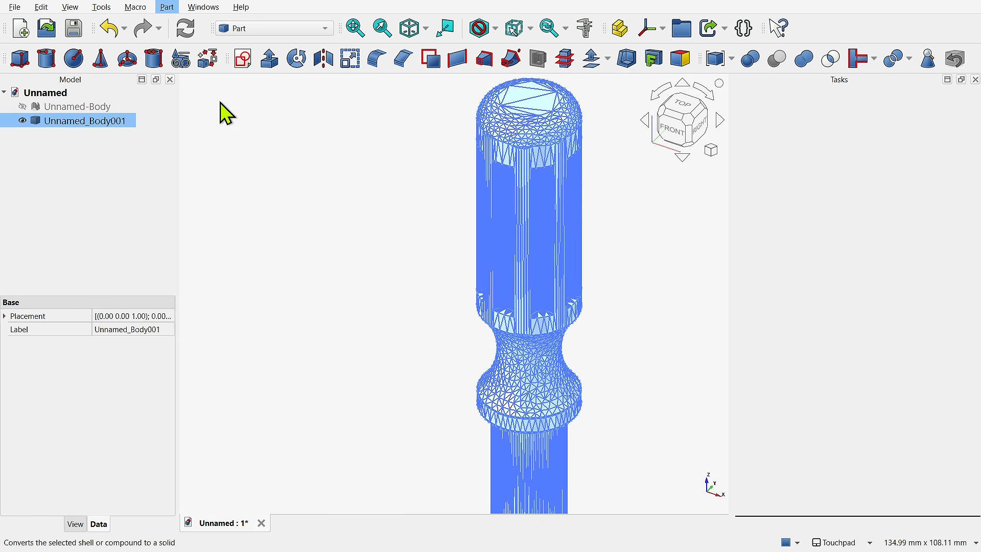
pyautogui.click(22, 120)
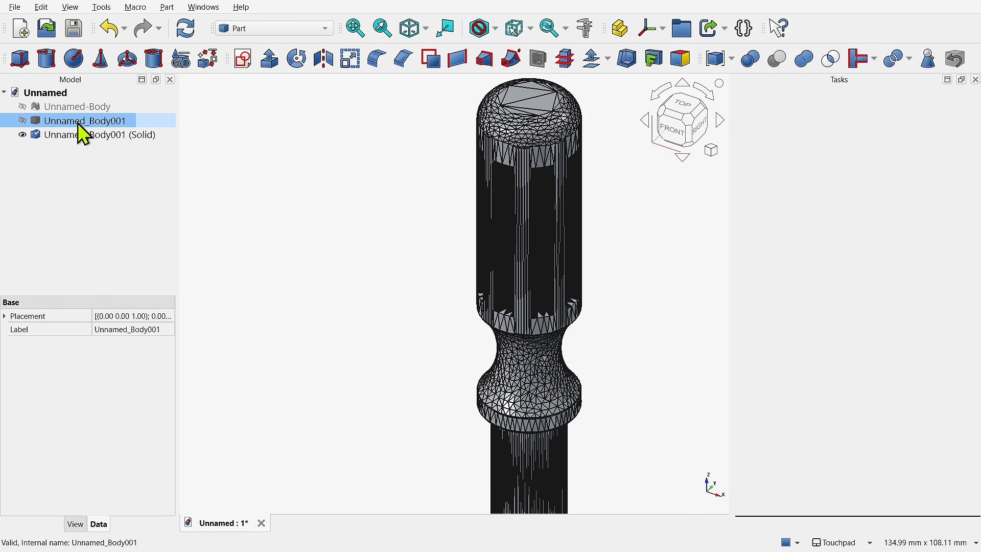
pyautogui.click(102, 134)
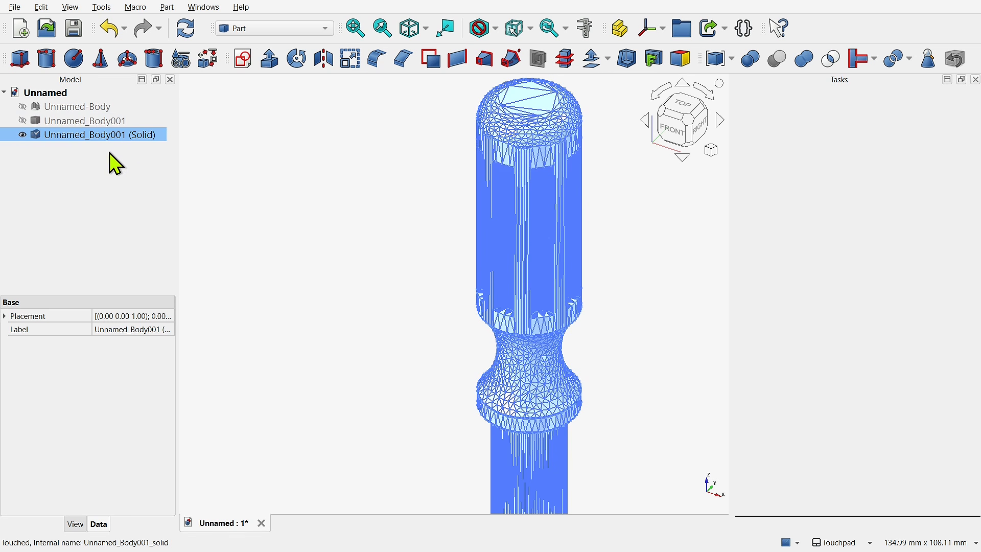
# Run a geometry check on the handle's Unnamed_Body001 (Solid) shape and close the results.
pyautogui.scroll(-2, 439, 246)
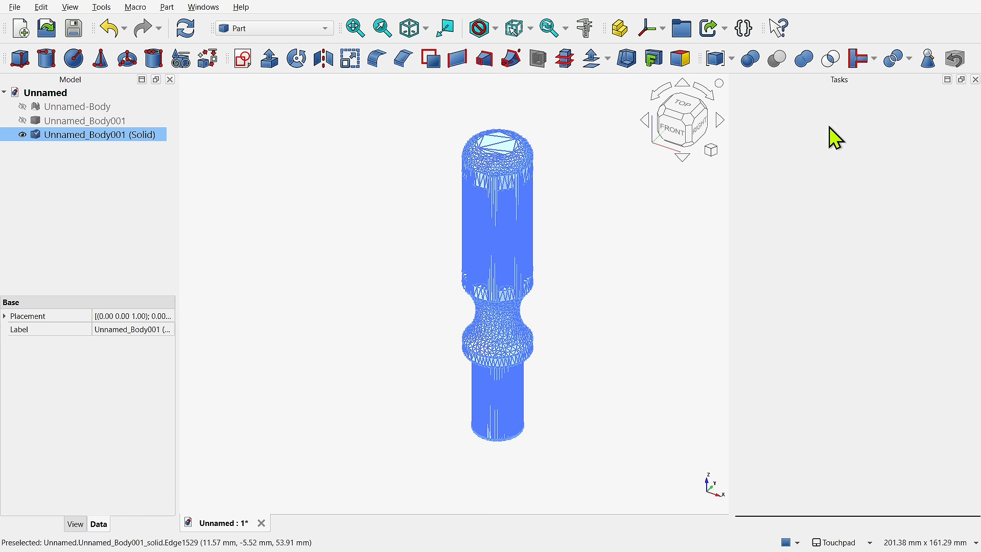
pyautogui.click(927, 61)
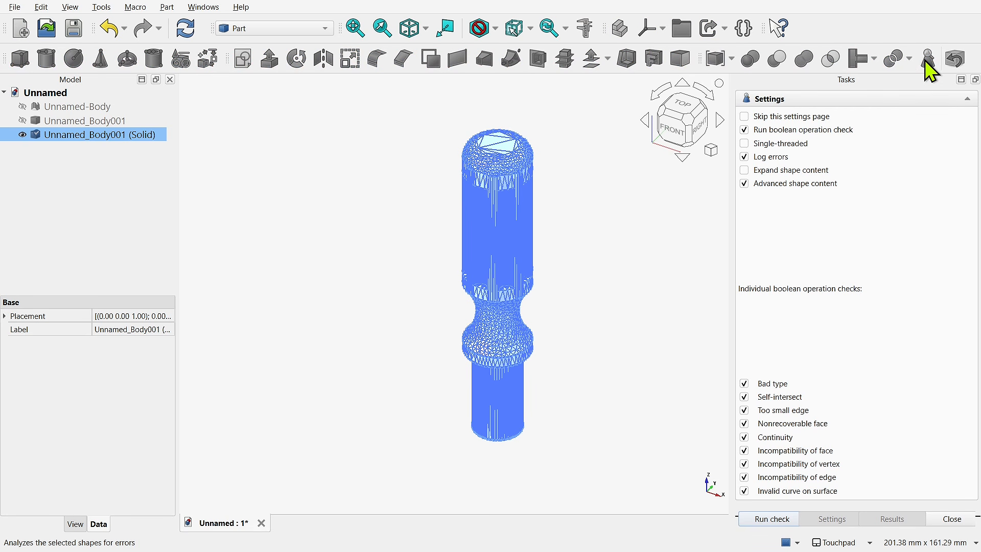
pyautogui.click(773, 519)
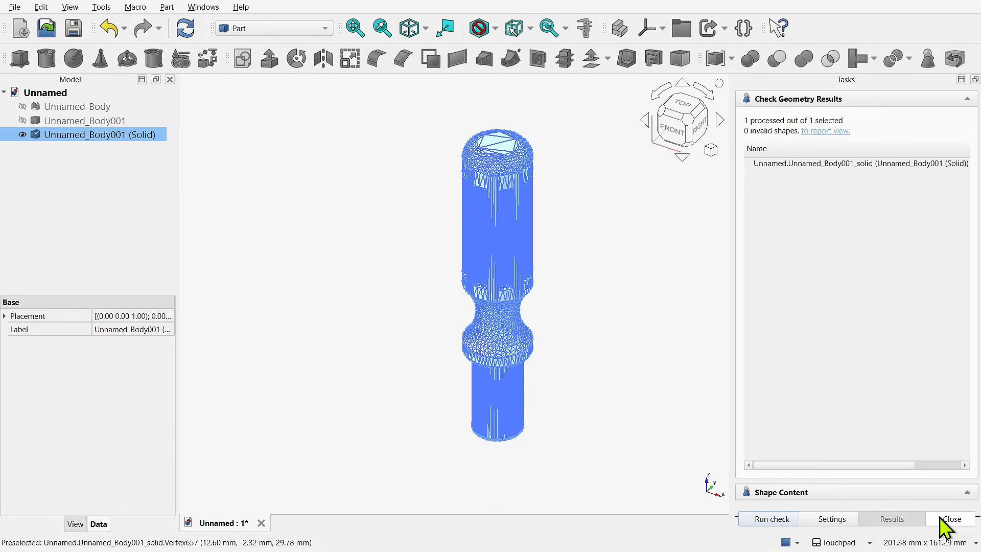
pyautogui.click(953, 520)
# Create a refined copy of the handle's Unnamed_Body001 (Solid) with Refine Shape to merge its coplanar facets.
pyautogui.scroll(5, 406, 397)
pyautogui.scroll(5, 406, 397)
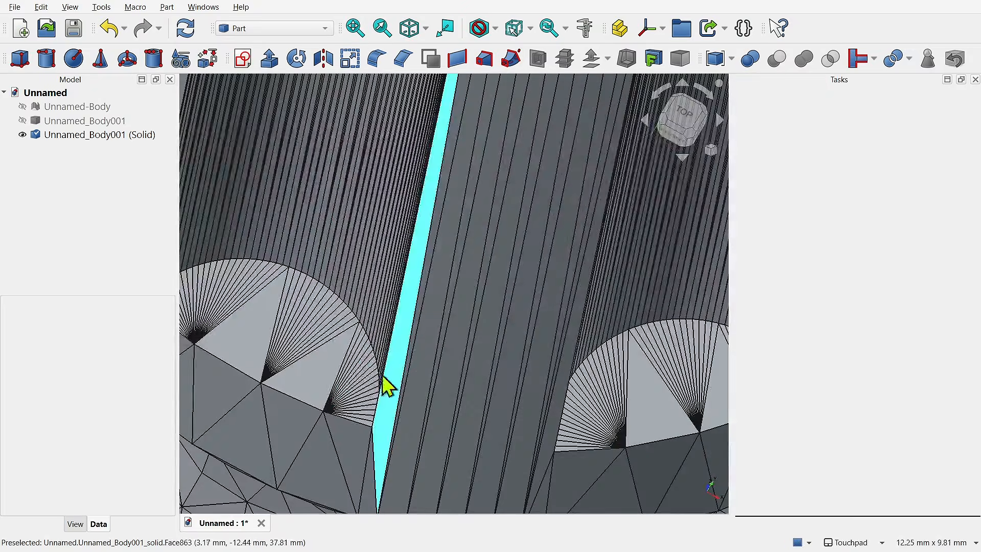
pyautogui.keyDown('shift'); pyautogui.moveTo(279, 351); pyautogui.dragTo(359, 370); pyautogui.keyUp('shift')
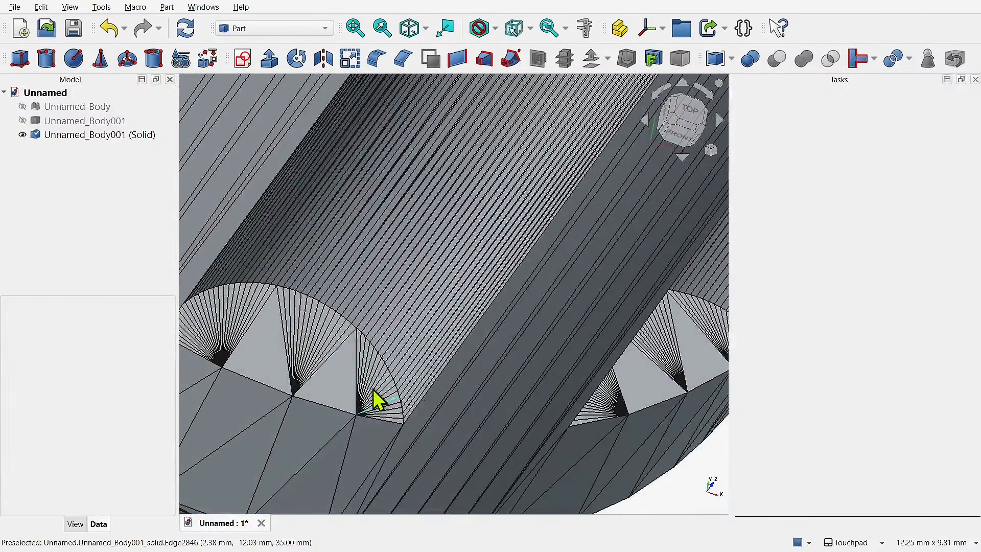
pyautogui.keyDown('shift'); pyautogui.moveTo(305, 330); pyautogui.dragTo(279, 283); pyautogui.keyUp('shift')
pyautogui.scroll(-5, 299, 342)
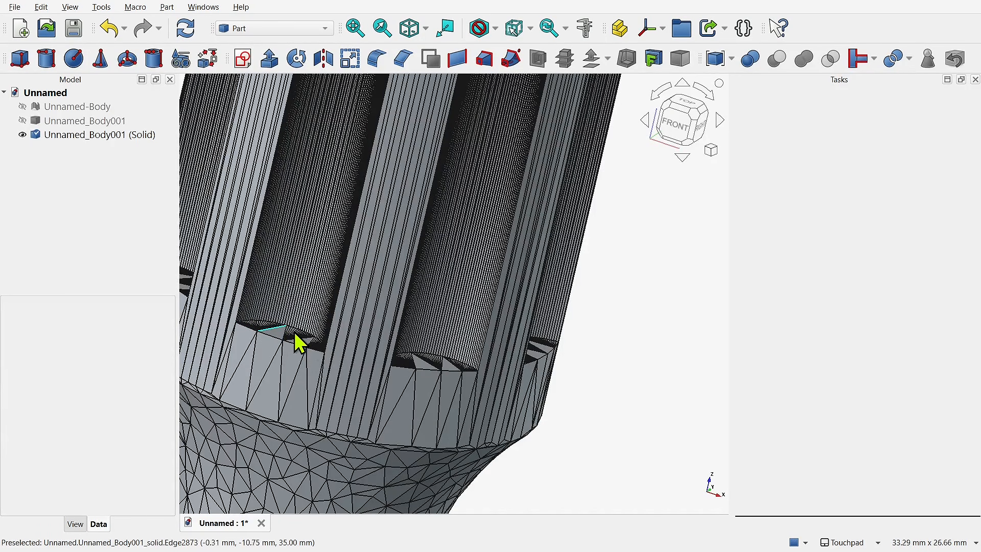
pyautogui.scroll(-4, 430, 363)
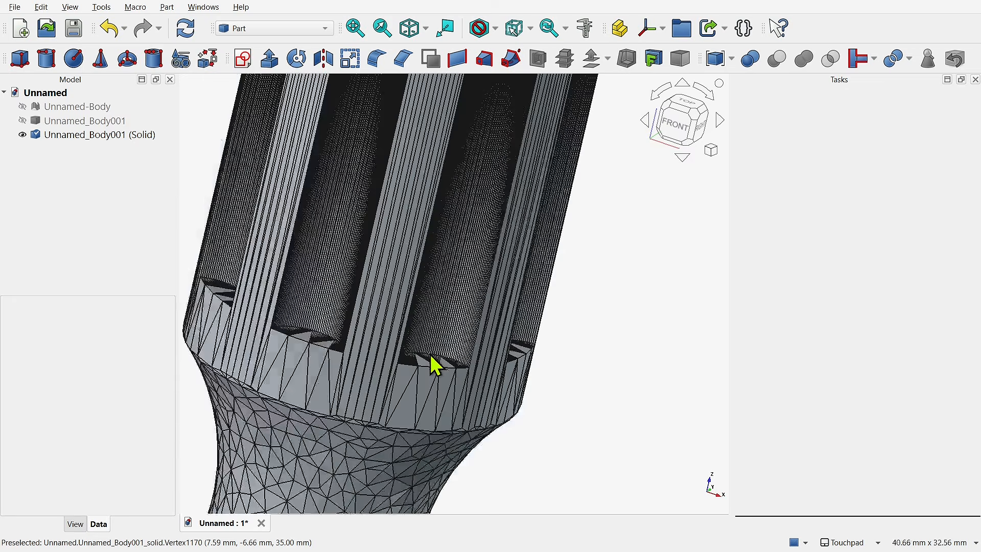
pyautogui.click(152, 137)
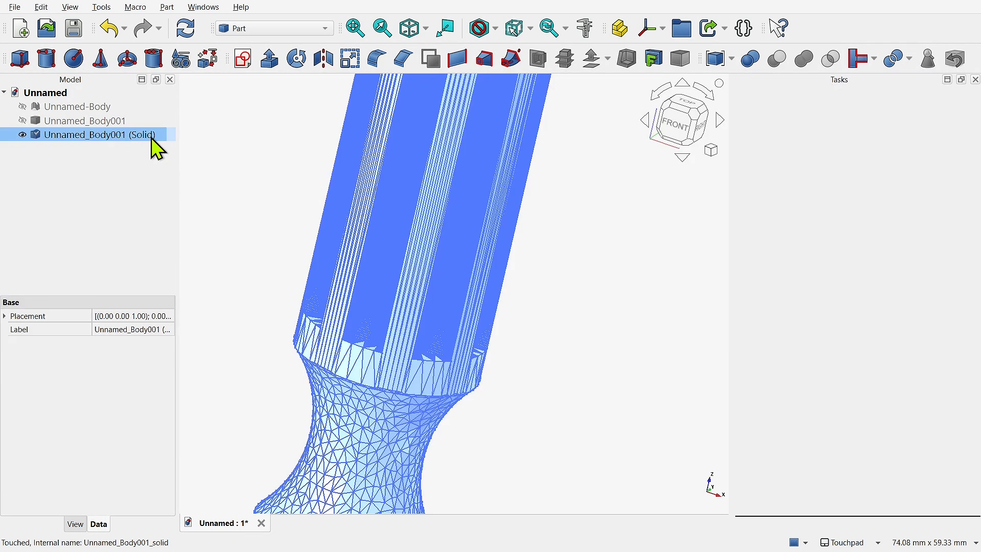
pyautogui.click(166, 7)
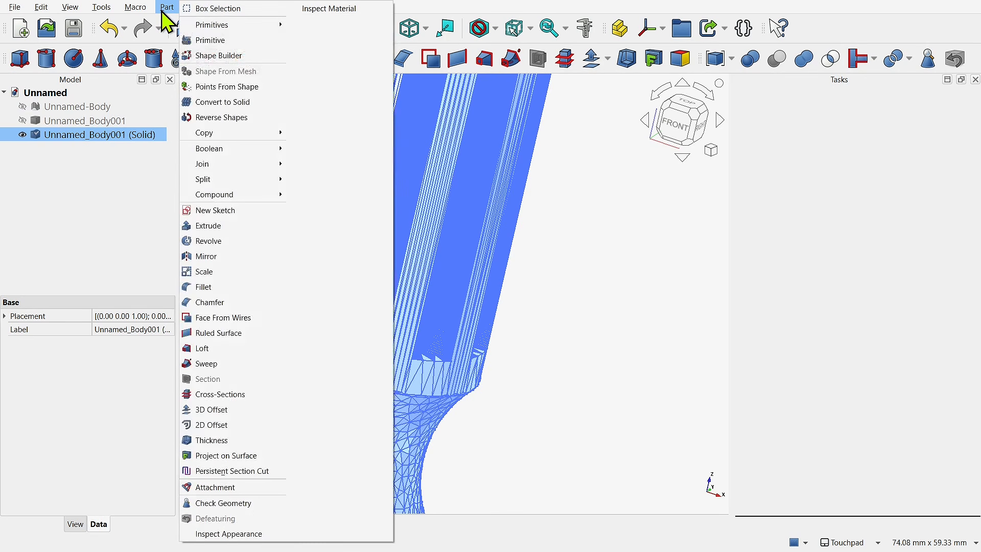
pyautogui.moveTo(238, 136)
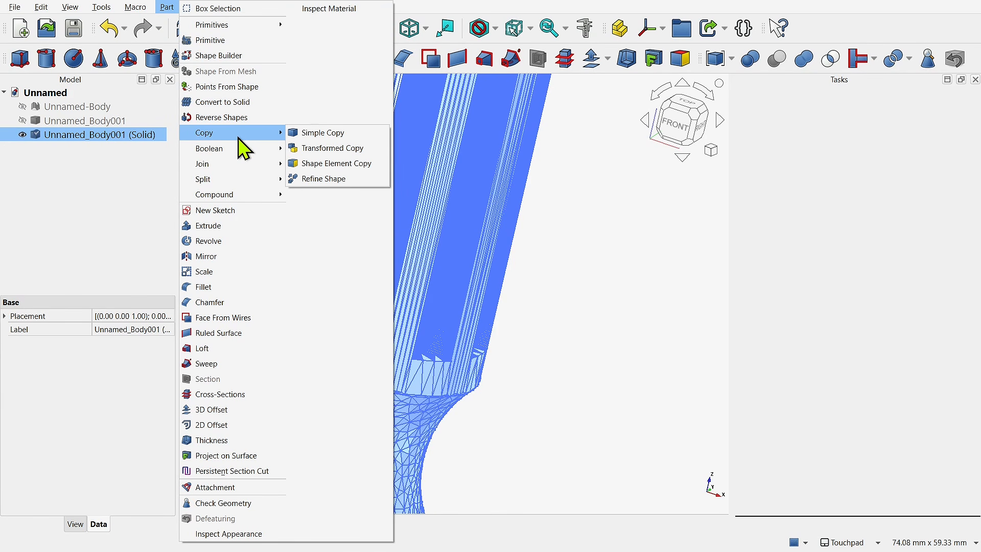
pyautogui.click(331, 190)
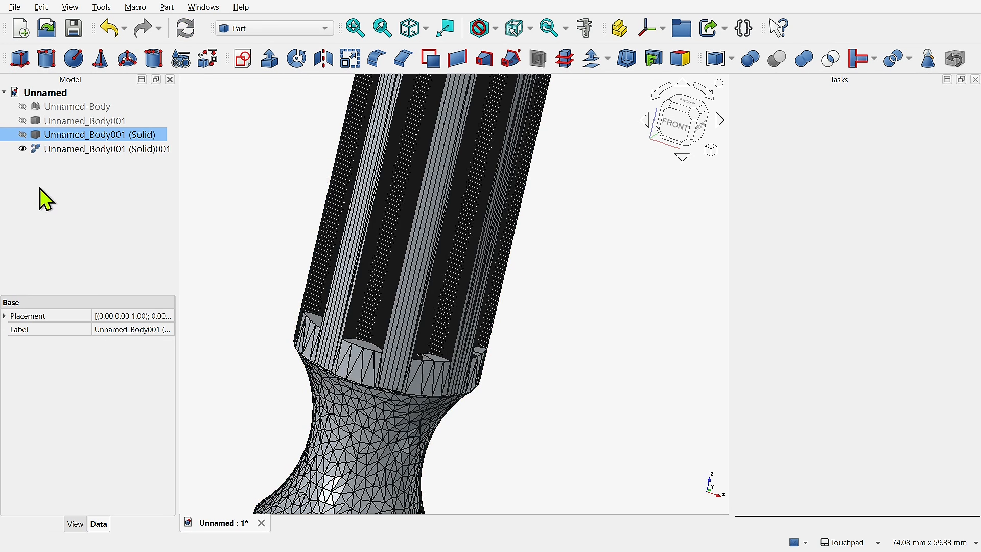
# Examine the merged faces at the ends of the flutes on the refined handle shape.
pyautogui.click(48, 149)
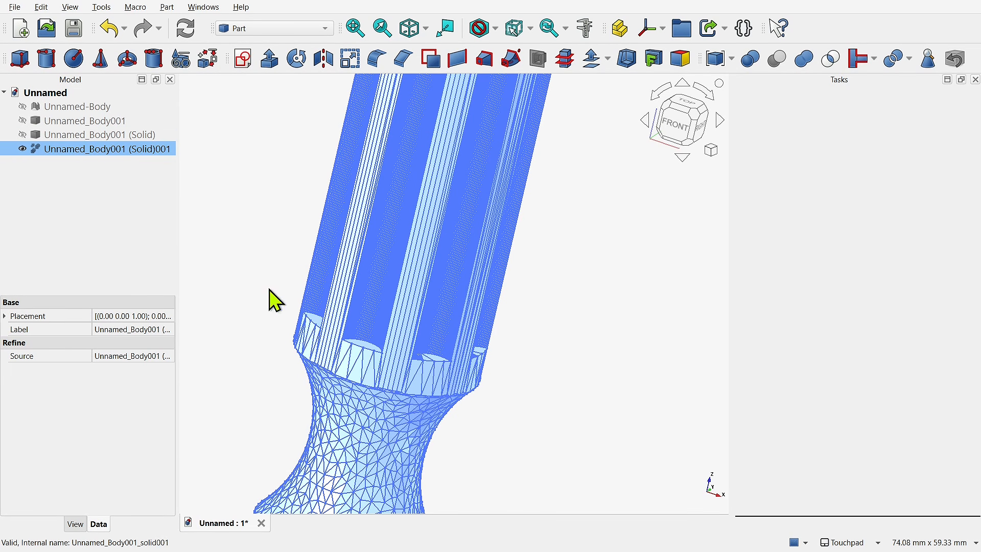
pyautogui.keyDown('alt'); pyautogui.moveTo(282, 291); pyautogui.dragTo(277, 327); pyautogui.keyUp('alt')
pyautogui.click(275, 324)
pyautogui.keyDown('alt'); pyautogui.moveTo(368, 258); pyautogui.dragTo(407, 322); pyautogui.keyUp('alt')
pyautogui.scroll(1, 318, 297)
pyautogui.scroll(3, 320, 305)
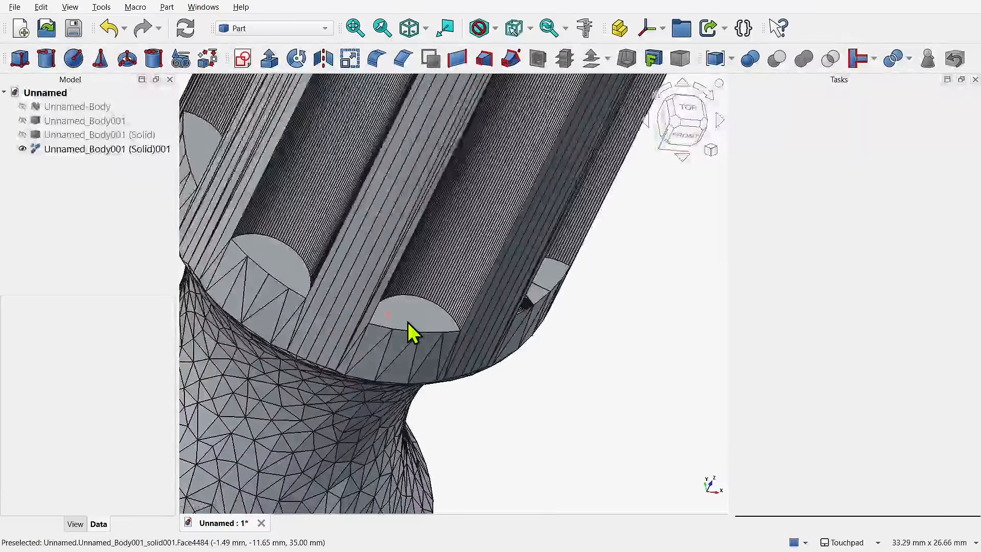
pyautogui.scroll(-5, 408, 322)
pyautogui.scroll(-3, 408, 322)
pyautogui.click(162, 150)
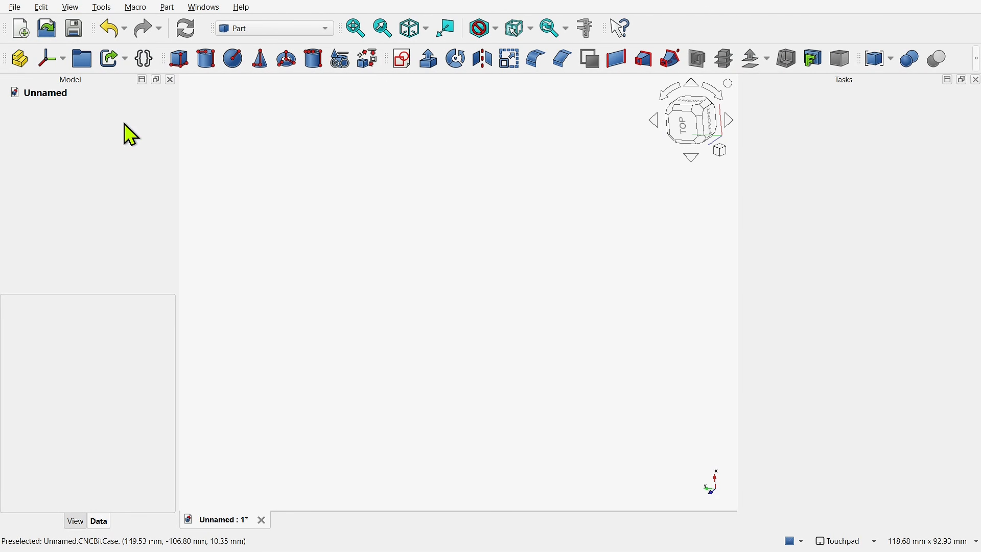
# Import the mesh file CNCBitCase.3mf into the empty document.
pyautogui.click(16, 9)
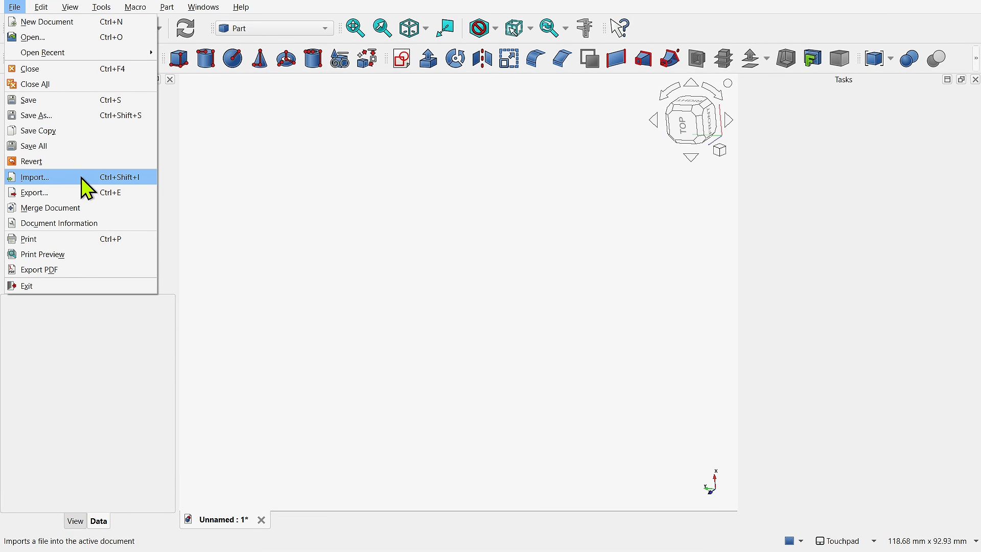
pyautogui.click(88, 190)
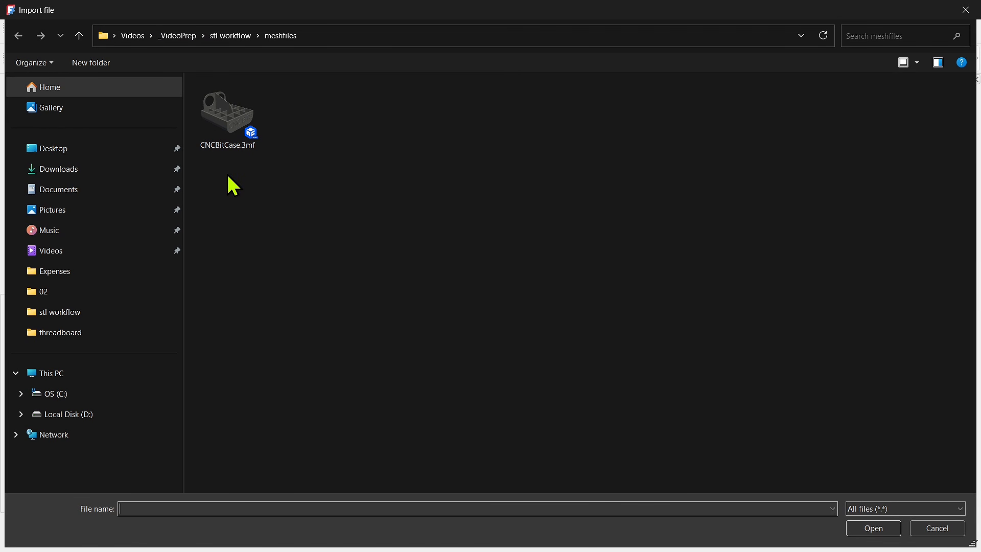
pyautogui.click(229, 131)
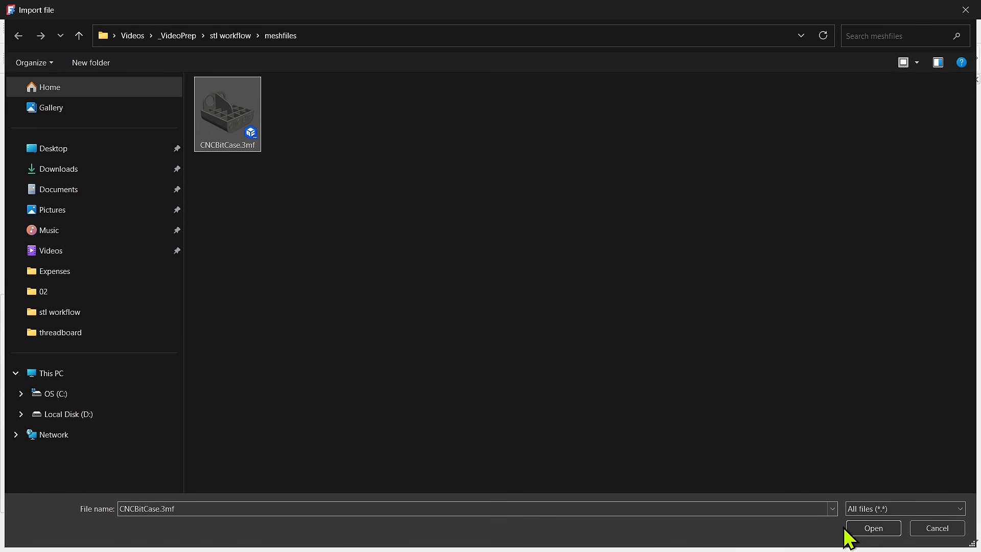
pyautogui.click(871, 529)
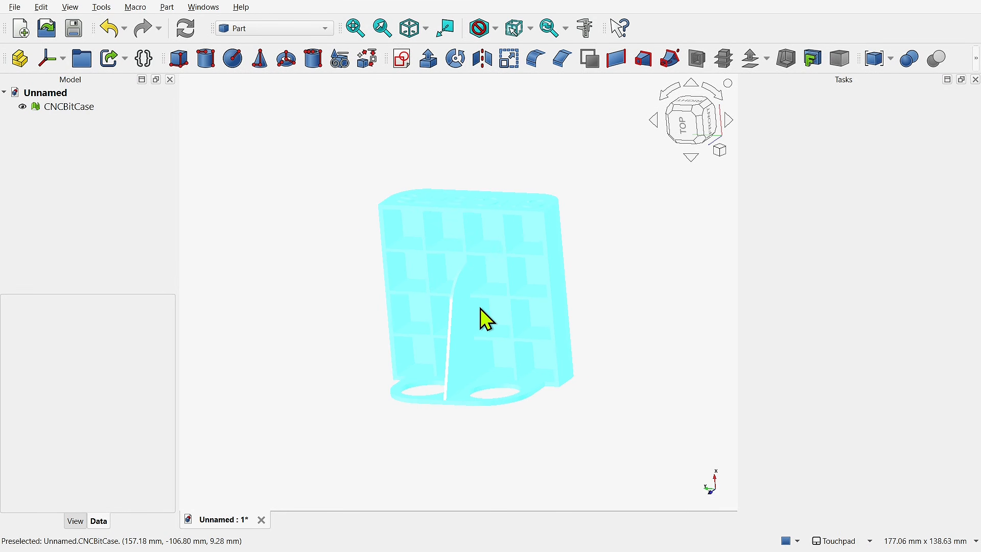
pyautogui.moveTo(483, 307)
pyautogui.keyDown('alt'); pyautogui.mouseDown()
pyautogui.moveTo(515, 233)
pyautogui.moveTo(530, 235)
pyautogui.mouseUp(); pyautogui.keyUp('alt')
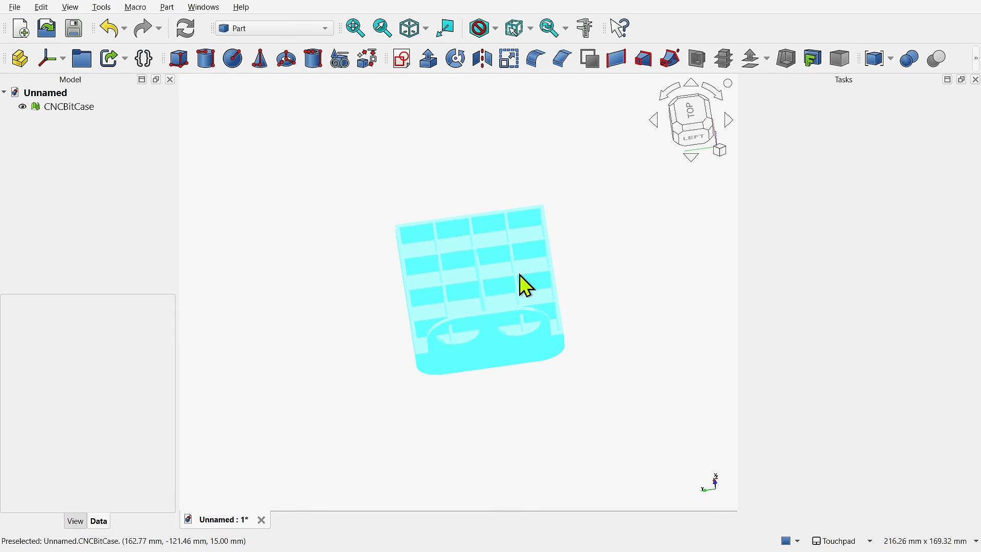
# Show the axis cross to compare the CNCBitCase mesh's position with the document origin.
pyautogui.click(69, 8)
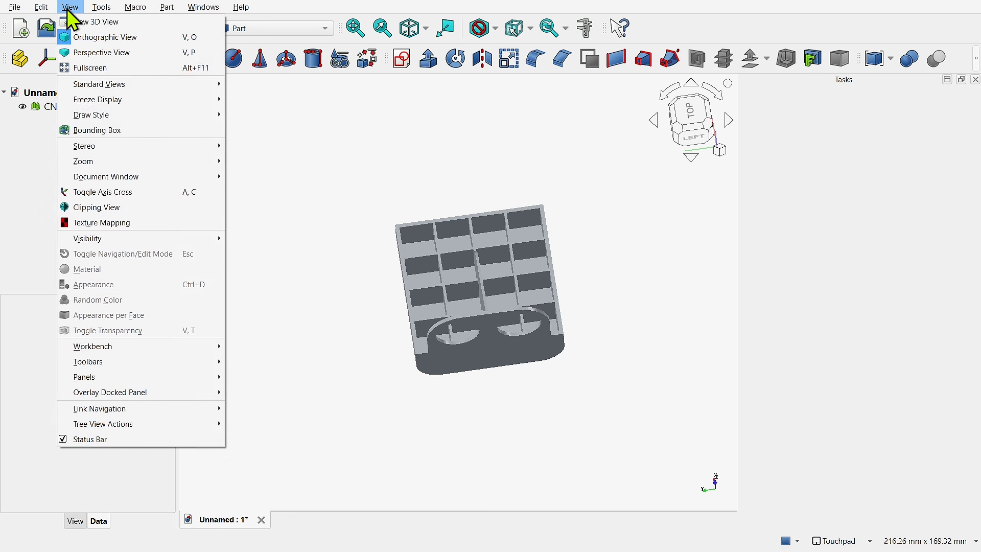
pyautogui.click(137, 193)
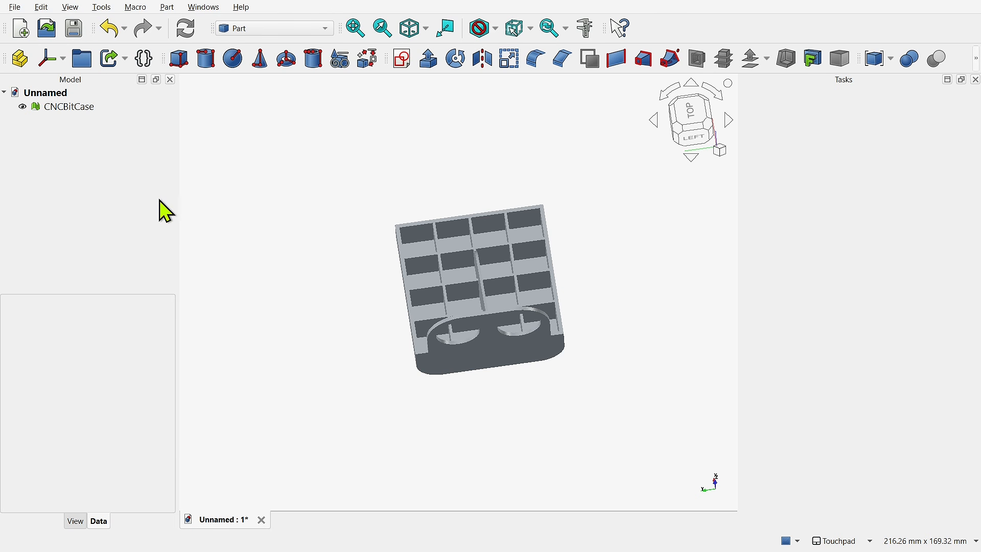
pyautogui.scroll(-5, 475, 307)
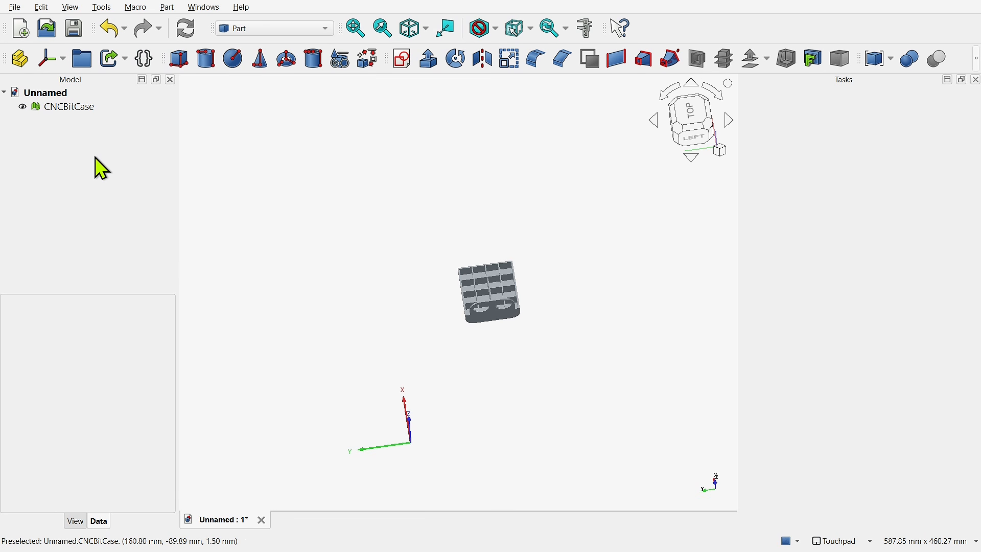
# Try to move the CNCBitCase mesh 85.50 mm along its local V axis with Transform.
pyautogui.click(75, 107)
pyautogui.rightClick(75, 107)
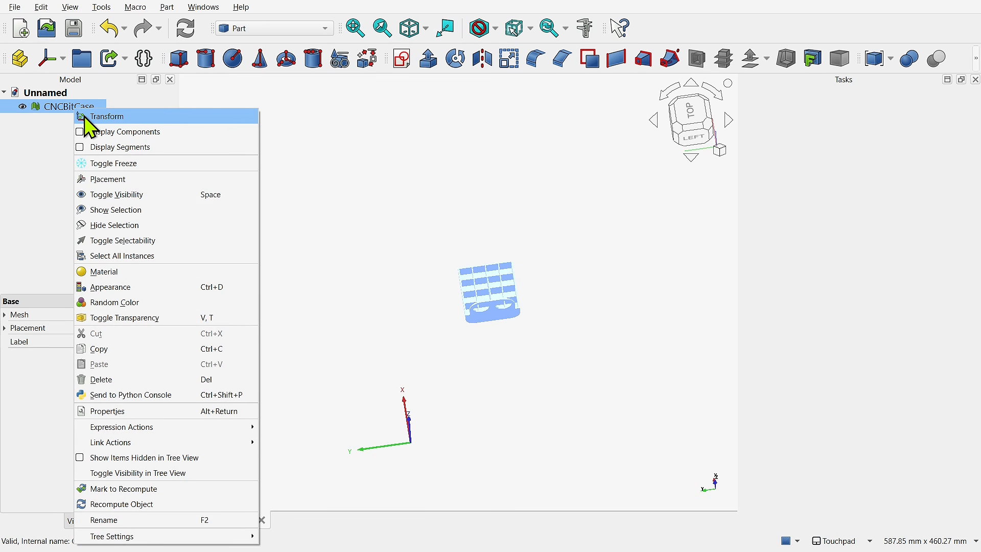
pyautogui.click(86, 118)
pyautogui.moveTo(346, 464); pyautogui.dragTo(260, 463)
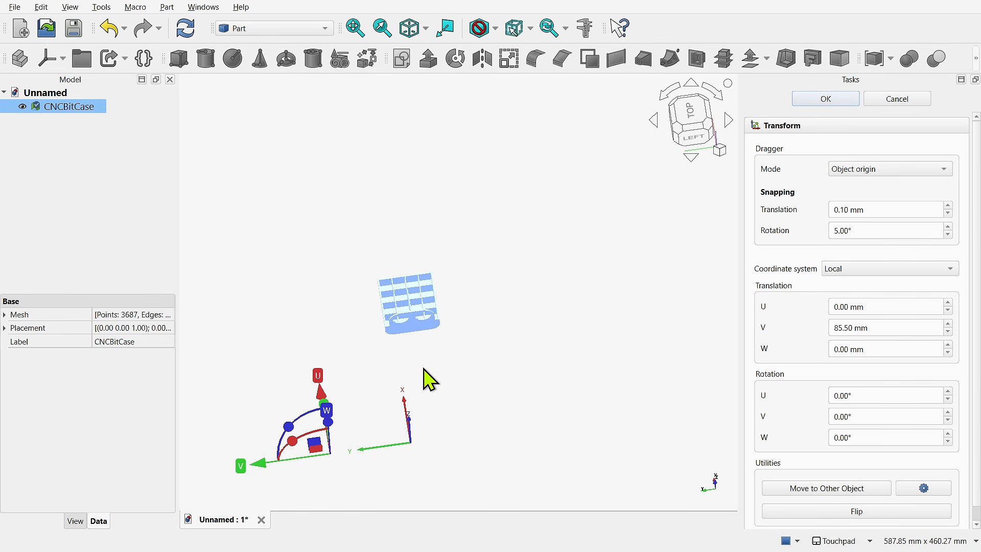
pyautogui.click(925, 99)
# Switch to the Mesh workbench for working on the CNCBitCase mesh.
pyautogui.scroll(5, 491, 272)
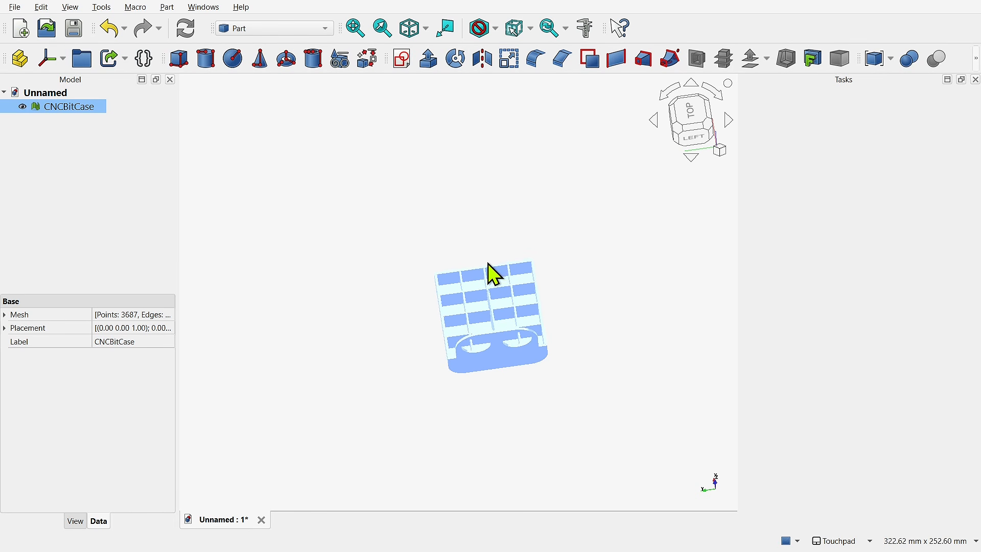
pyautogui.click(292, 34)
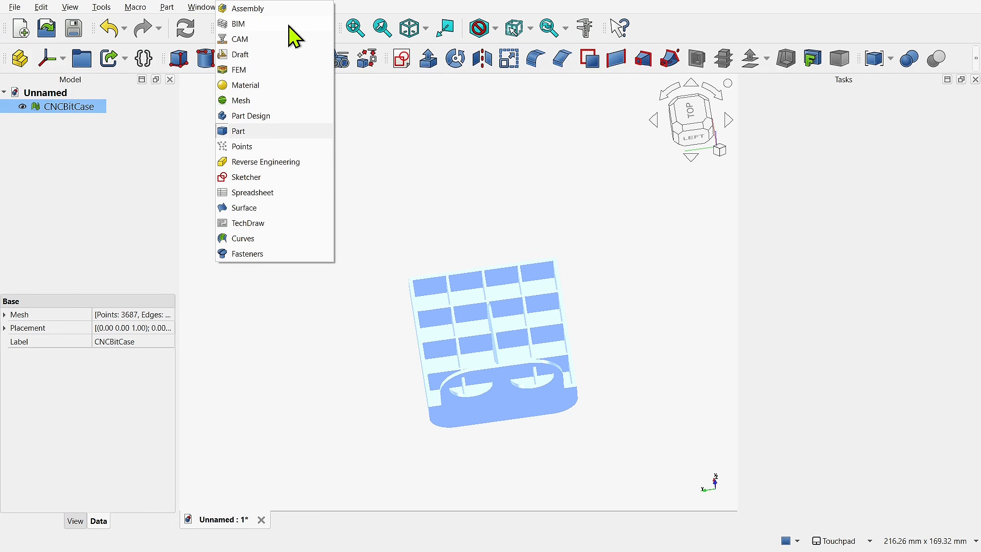
pyautogui.click(242, 103)
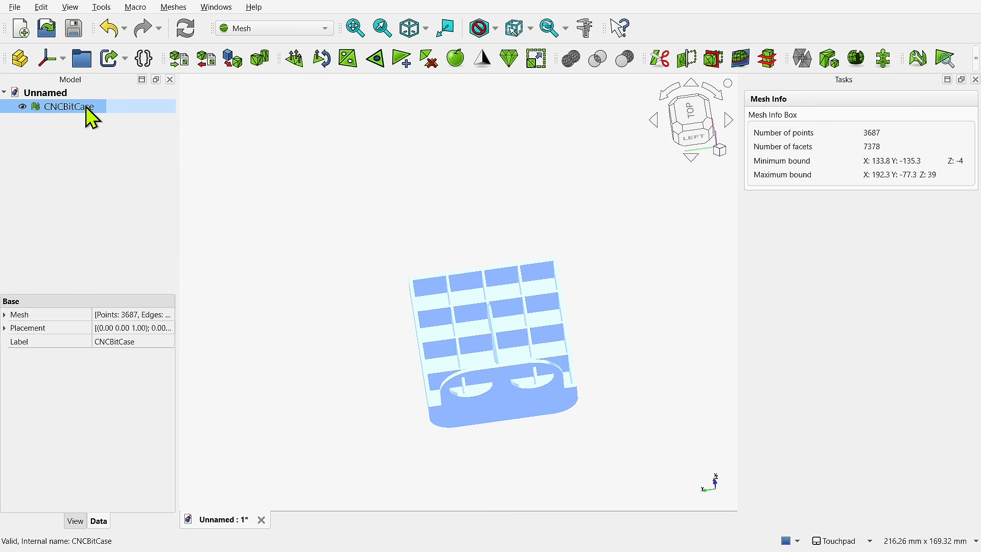
# Split the CNCBitCase mesh by components and delete the resulting Component mesh.
pyautogui.click(174, 8)
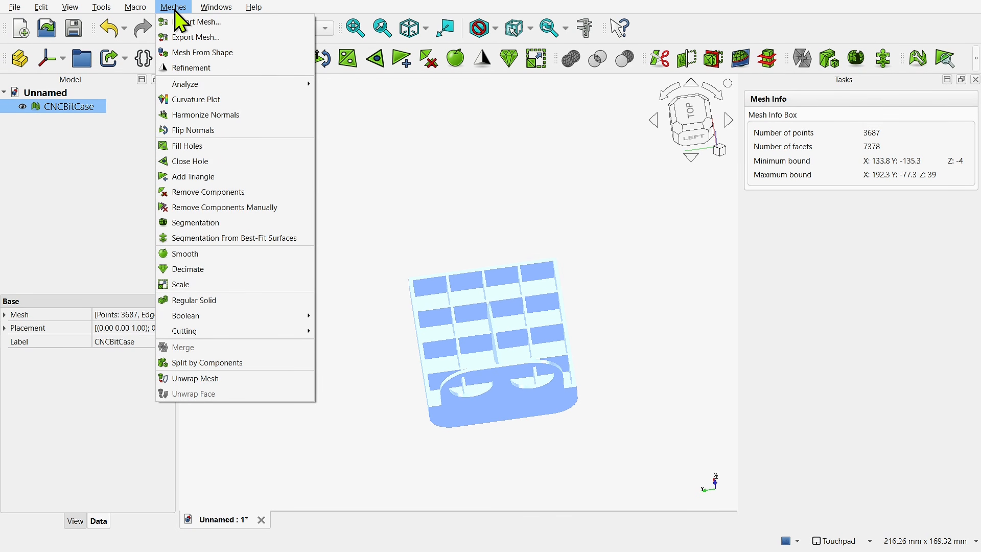
pyautogui.click(262, 362)
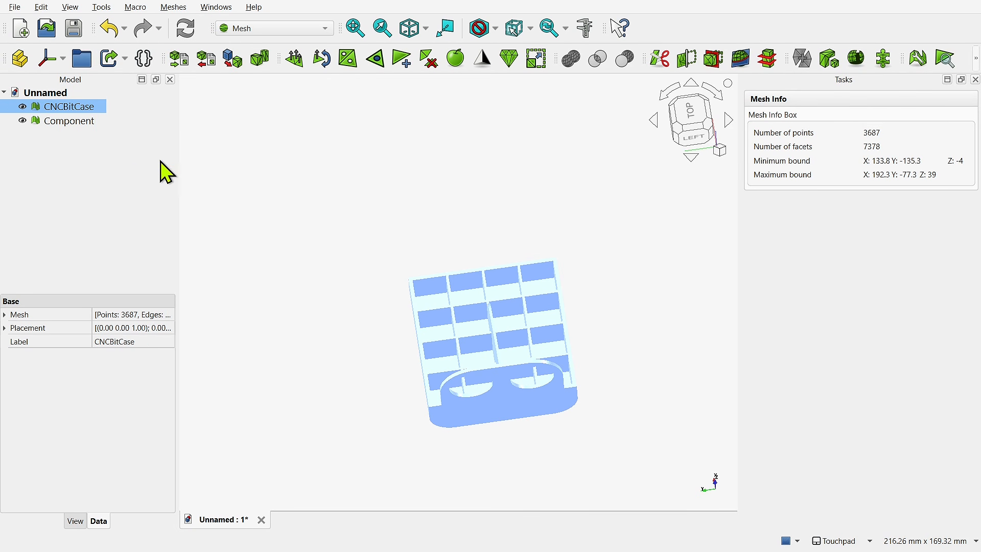
pyautogui.click(68, 122)
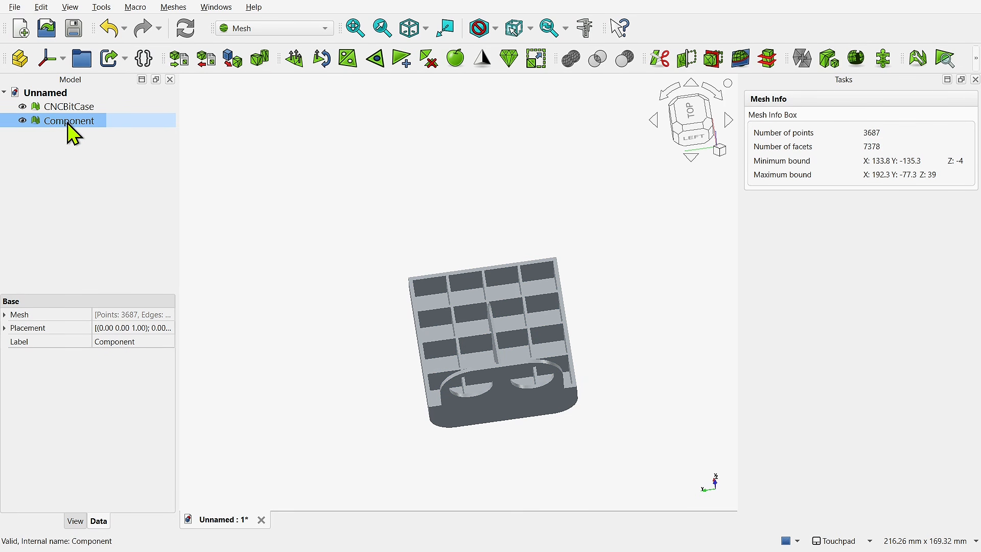
pyautogui.press('Delete')
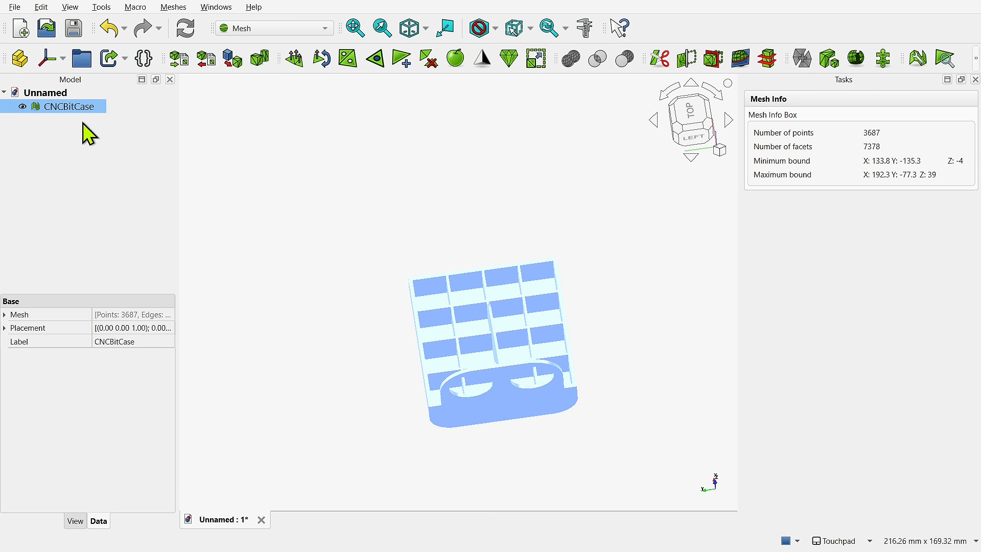
# Open Evaluate and Repair Mesh for the CNCBitCase mesh and enlarge it so all its tests are accessible.
pyautogui.click(175, 7)
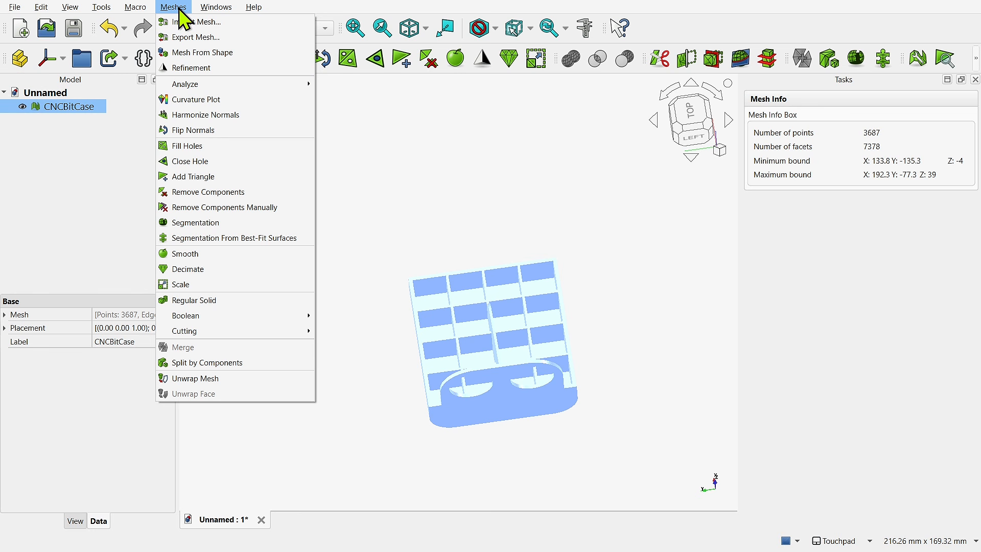
pyautogui.moveTo(205, 86)
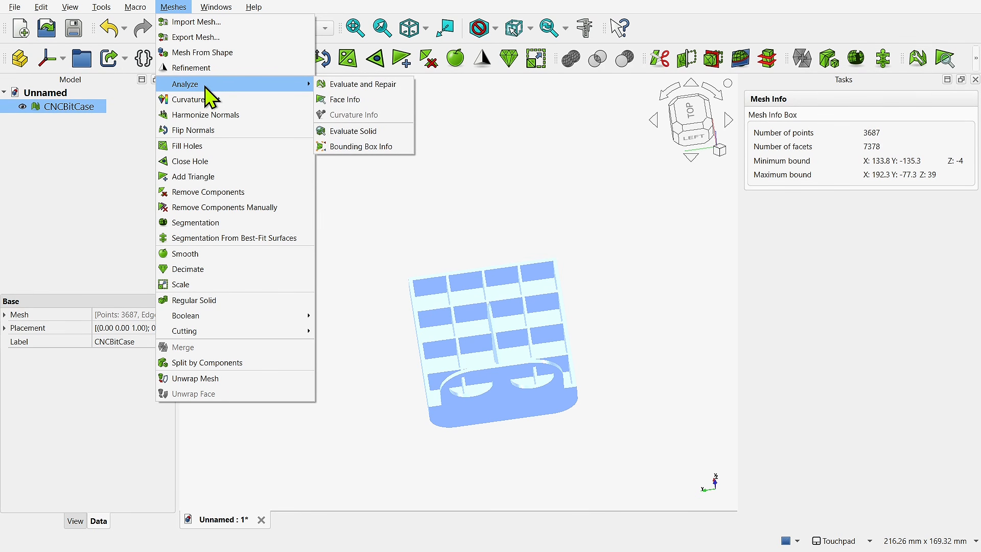
pyautogui.click(356, 89)
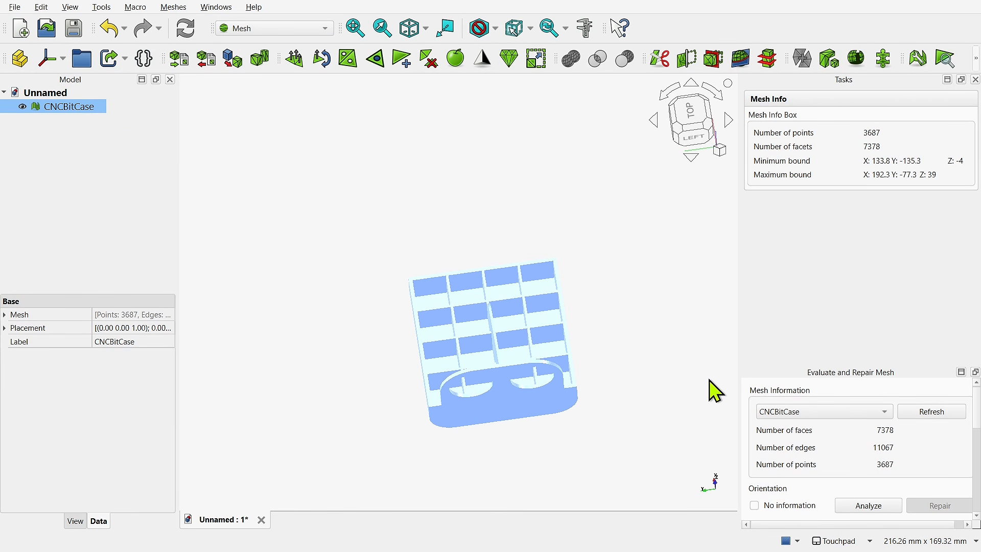
pyautogui.moveTo(877, 373); pyautogui.dragTo(816, 281)
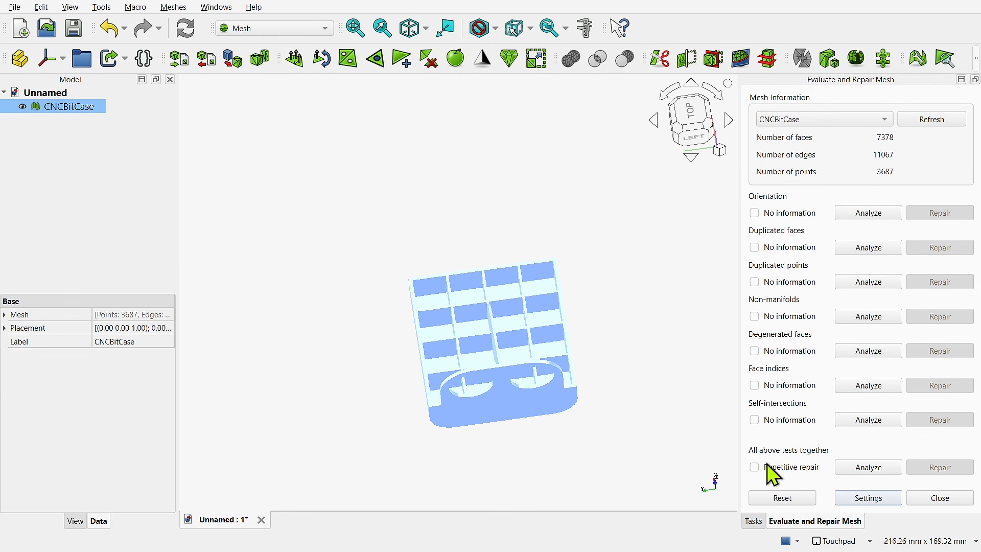
# Analyze the CNCBitCase mesh with all repair tests together and evaluate whether it is a solid.
pyautogui.click(839, 467)
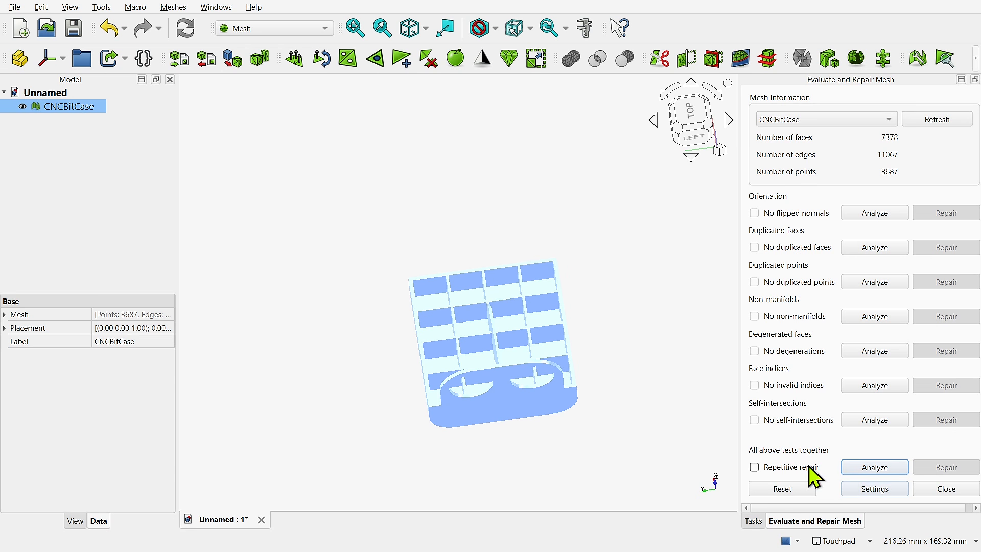
pyautogui.click(943, 489)
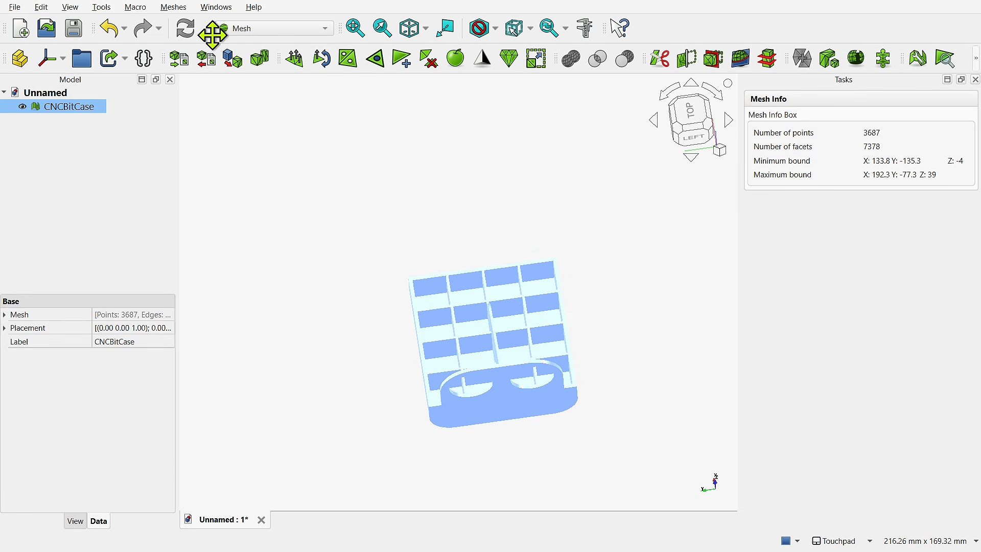
pyautogui.click(184, 9)
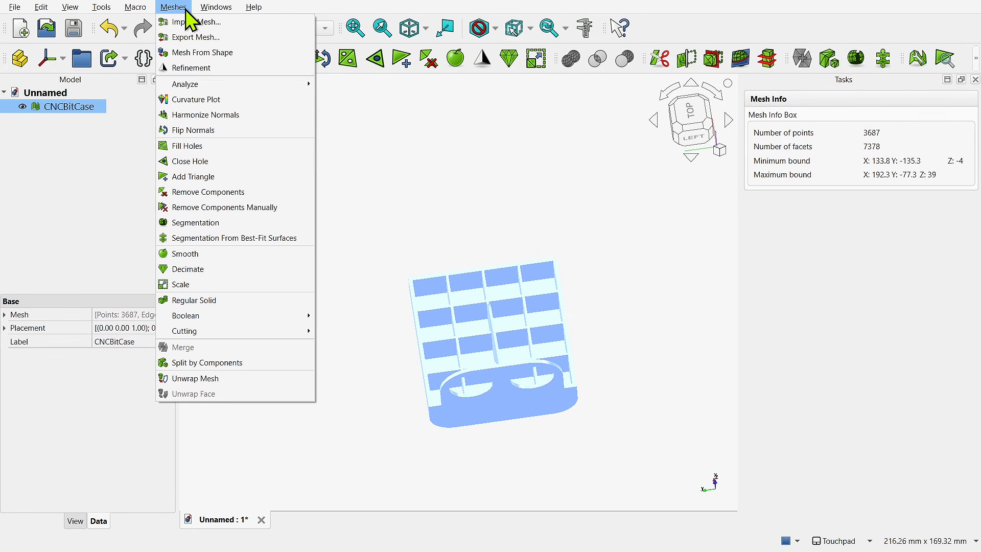
pyautogui.moveTo(248, 88)
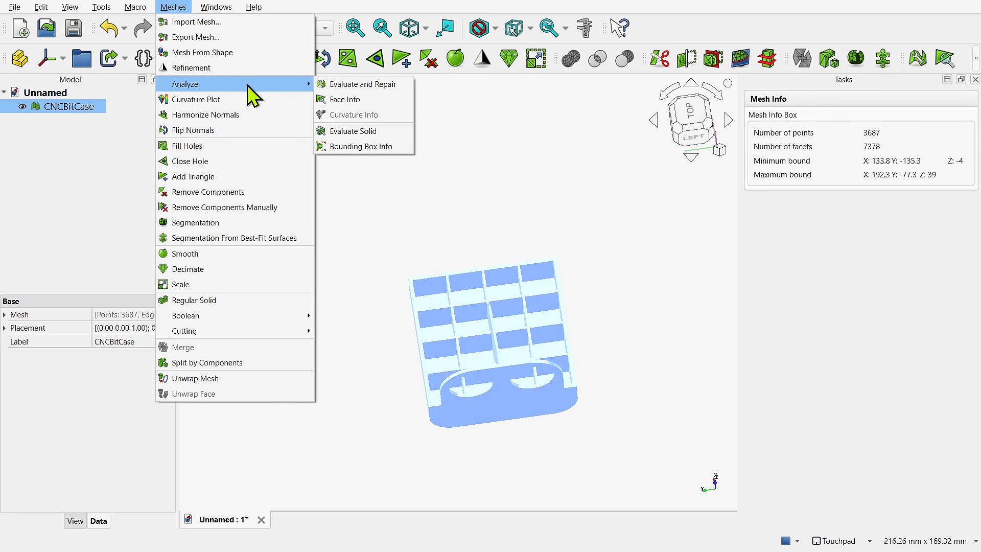
pyautogui.click(362, 133)
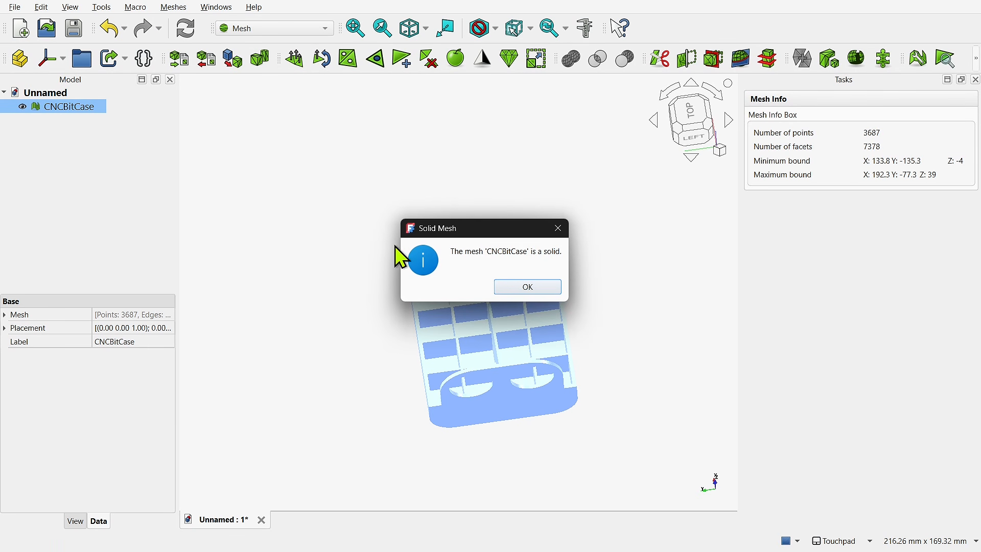
pyautogui.click(527, 288)
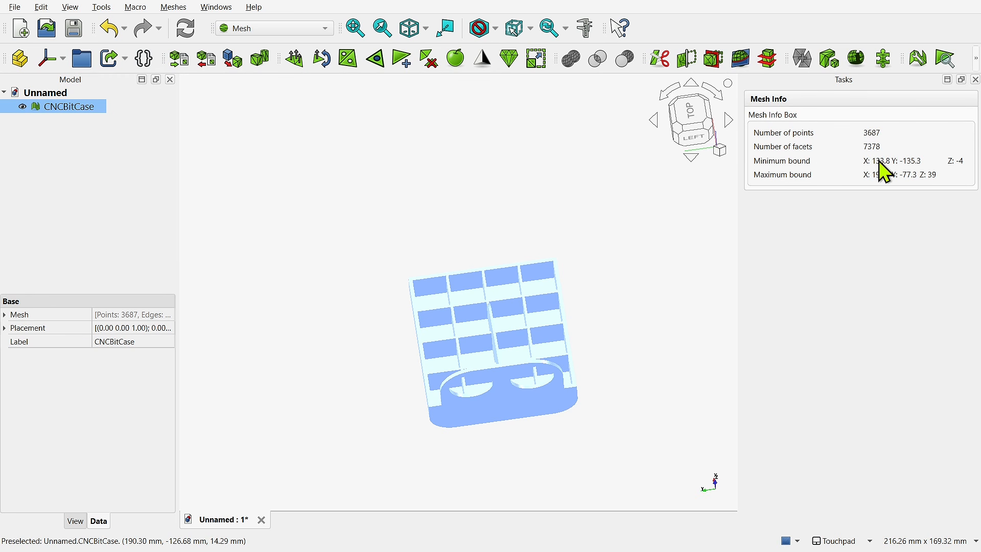
# Examine the CNCBitCase mesh's point, edge and face properties and its position relative to the origin.
pyautogui.click(44, 315)
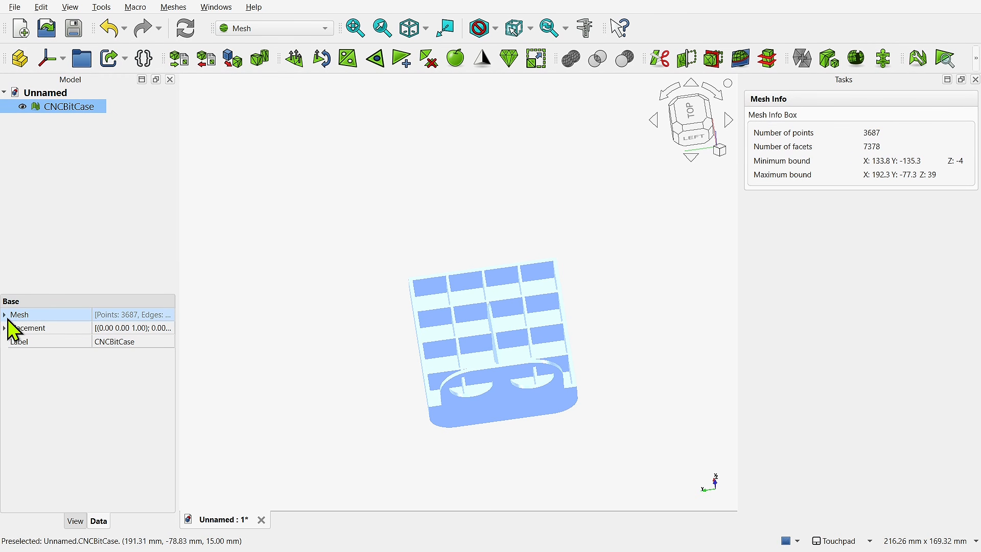
pyautogui.click(5, 315)
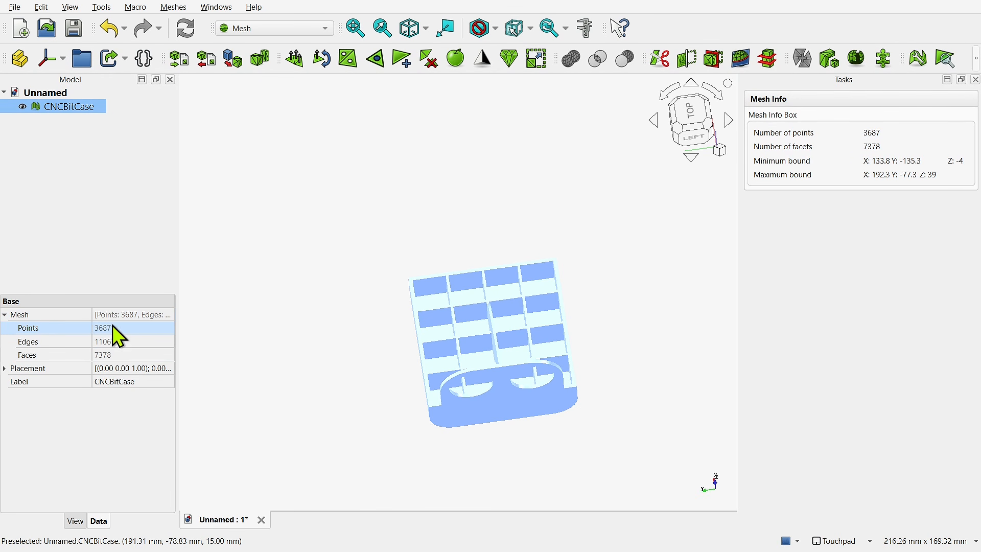
pyautogui.scroll(-4, 390, 306)
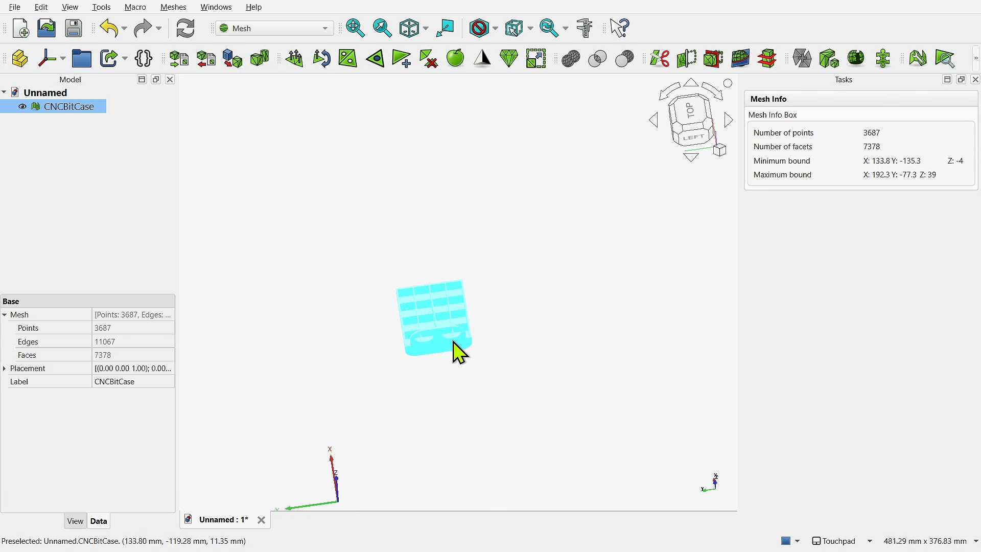
pyautogui.scroll(5, 453, 343)
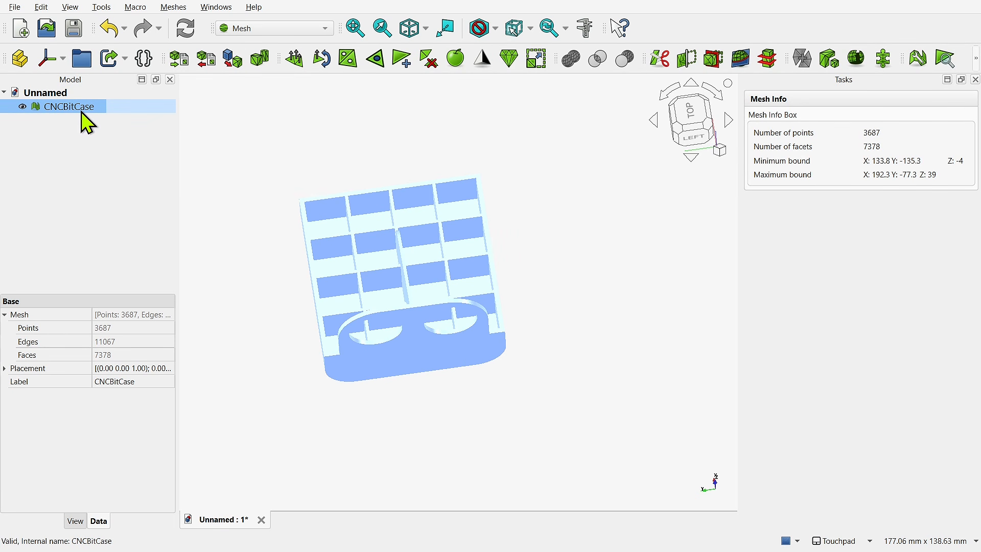
# Switch to the Part workbench, create a shape from the CNCBitCase mesh without sewing, and hide the mesh.
pyautogui.click(267, 30)
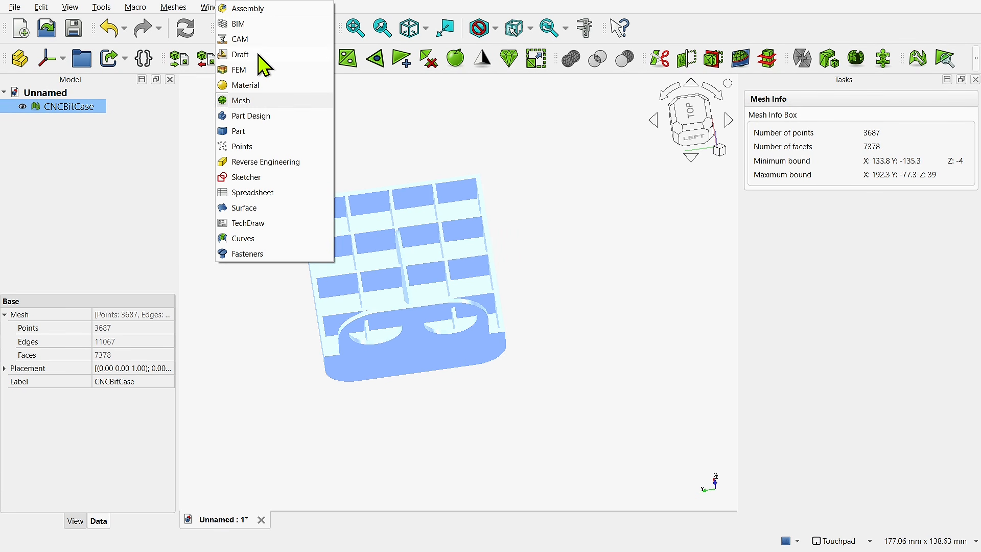
pyautogui.click(248, 133)
pyautogui.click(167, 7)
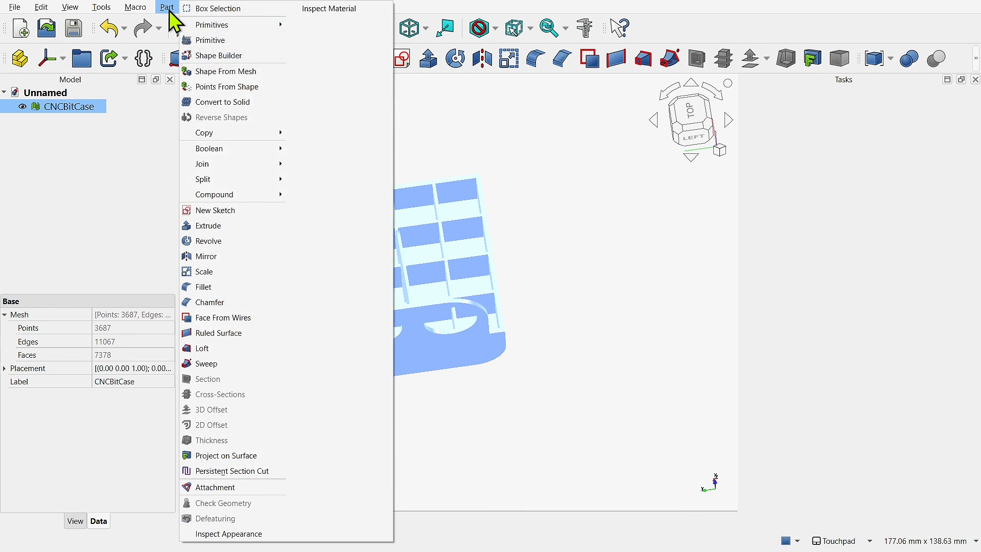
pyautogui.click(237, 76)
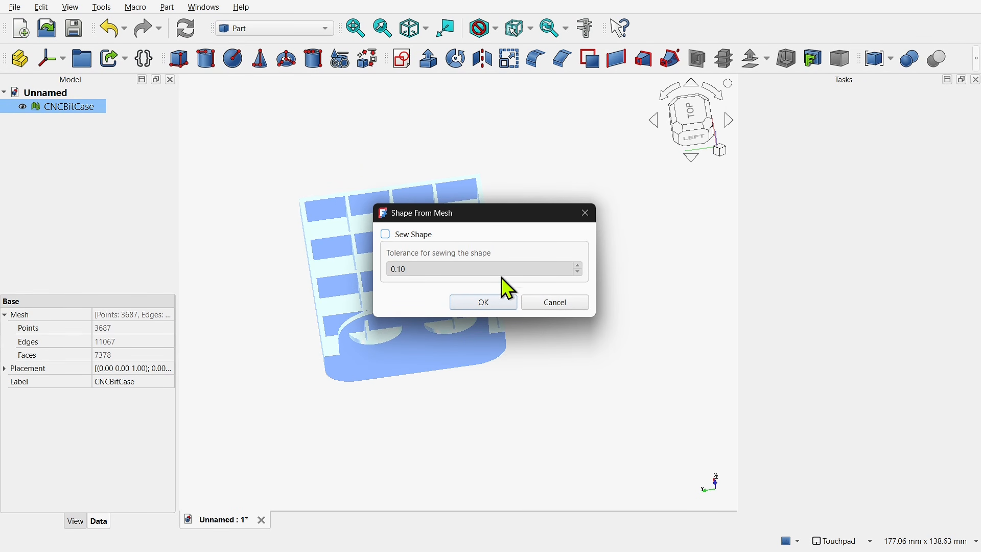
pyautogui.click(473, 306)
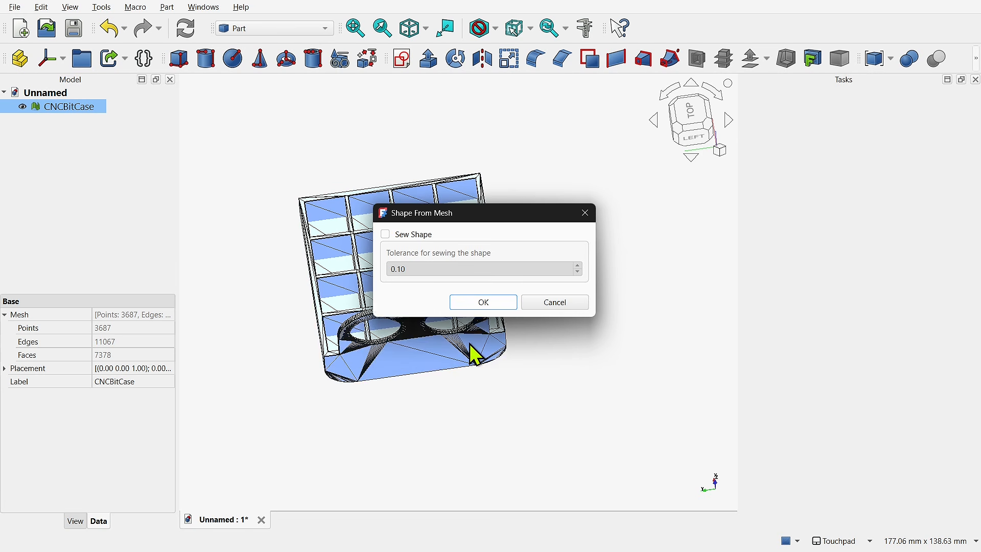
pyautogui.click(21, 109)
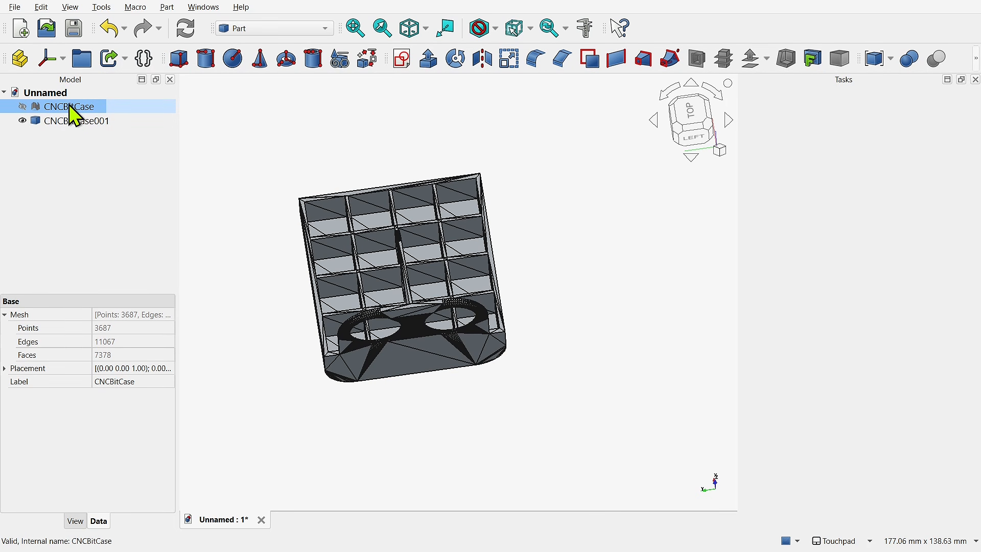
# Start Transform on the CNCBitCase001 shape with the dragger mode set to Custom.
pyautogui.scroll(-5, 366, 256)
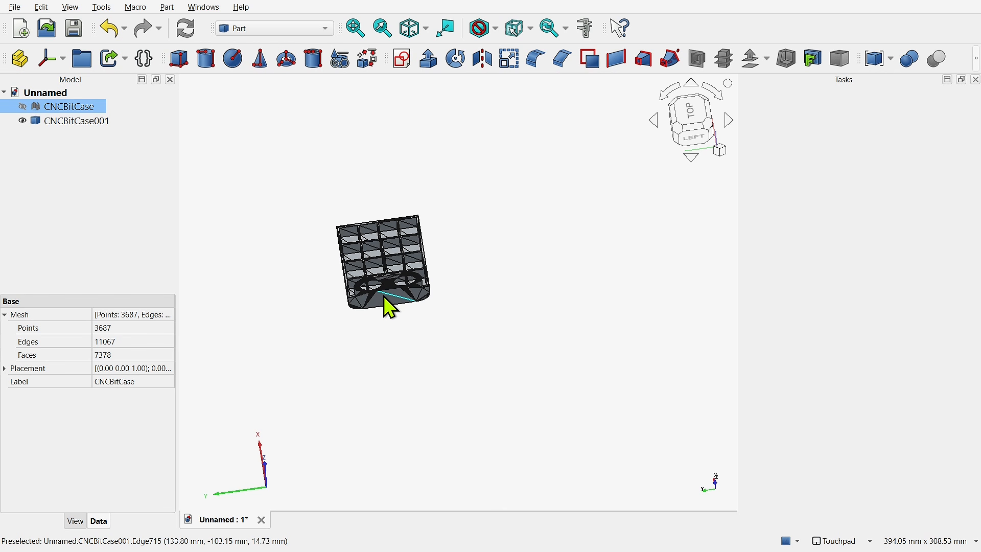
pyautogui.keyDown('shift'); pyautogui.moveTo(380, 309); pyautogui.dragTo(511, 278, button='middle'); pyautogui.keyUp('shift')
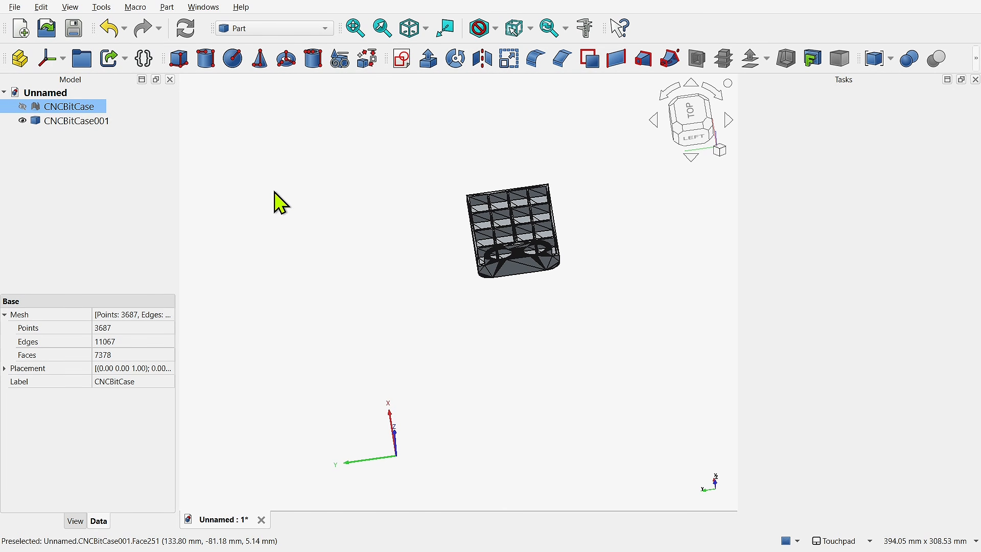
pyautogui.click(79, 123)
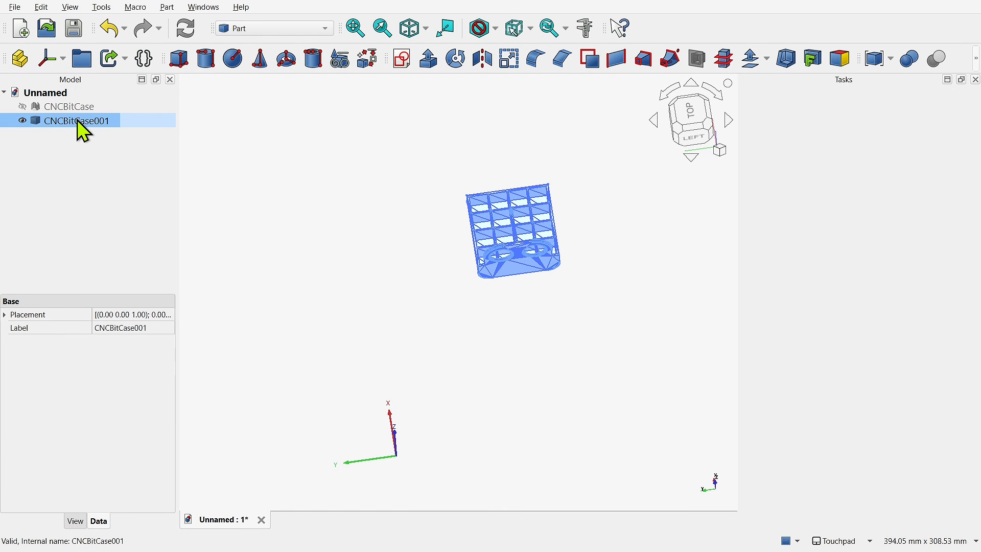
pyautogui.rightClick(80, 123)
pyautogui.click(93, 127)
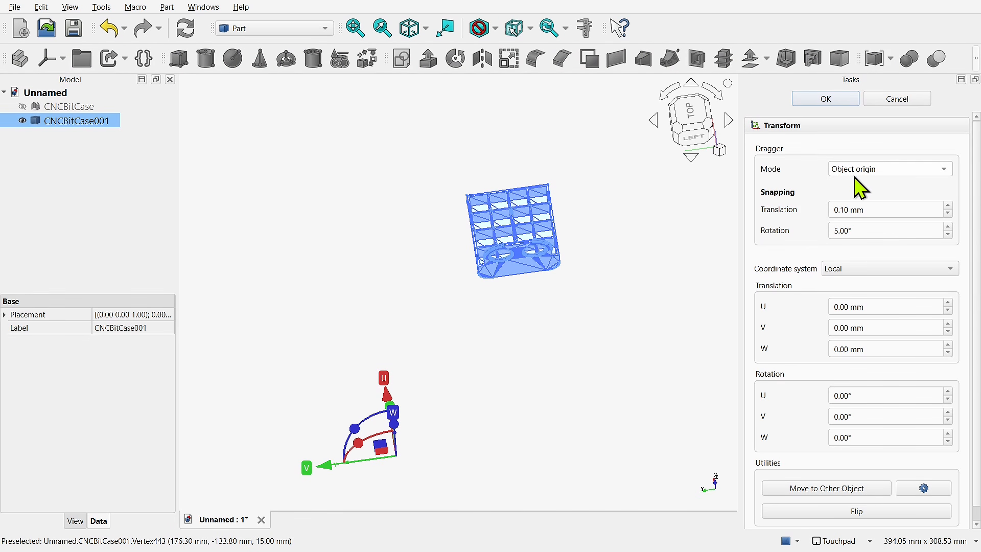
pyautogui.click(872, 174)
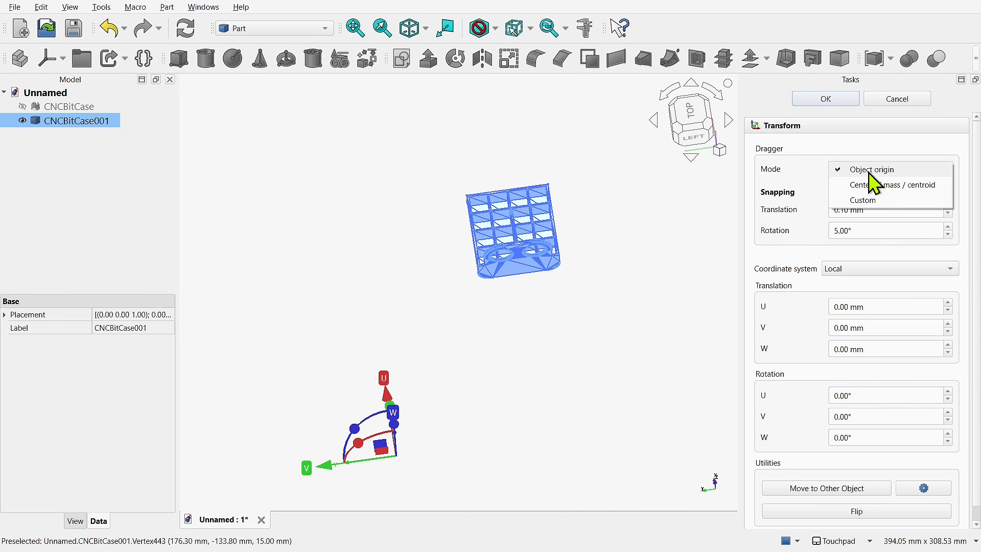
pyautogui.click(867, 201)
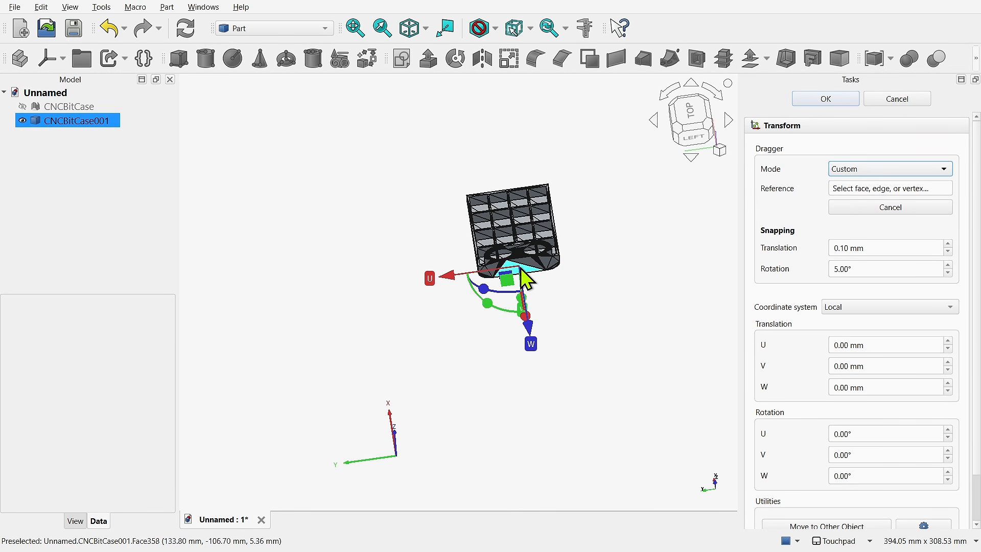
# Set the Transform coordinate system to Global and align the dragger rotation with it.
pyautogui.scroll(4, 523, 259)
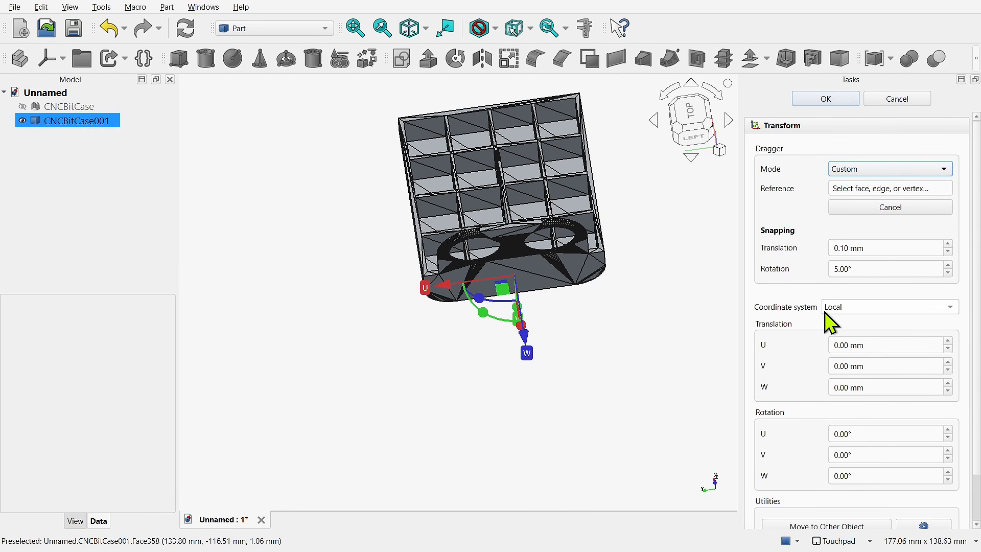
pyautogui.click(856, 309)
pyautogui.click(855, 323)
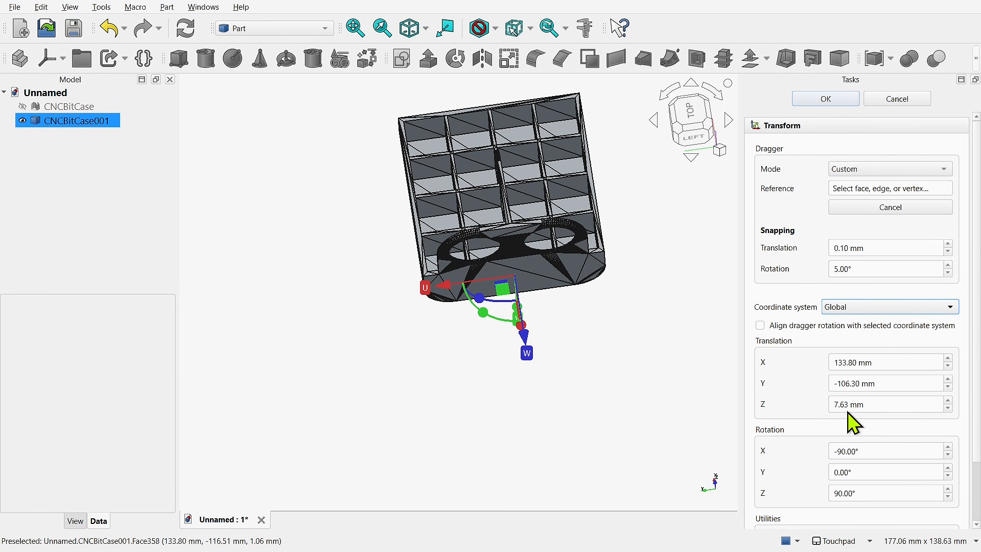
pyautogui.click(762, 327)
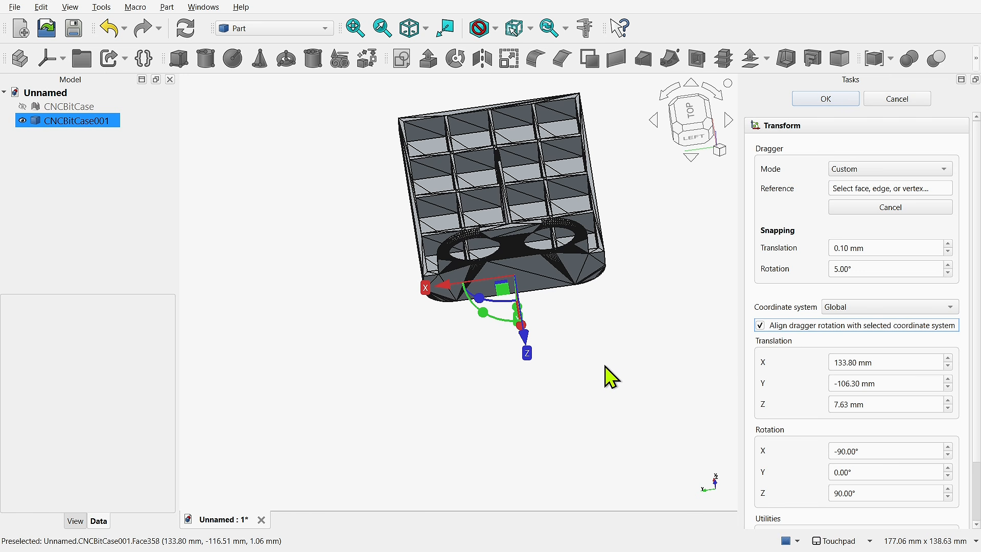
# Choose the midpoint of the straight bottom edge on the case's handle-side face as the dragger reference.
pyautogui.keyDown('shift'); pyautogui.moveTo(574, 321); pyautogui.dragTo(508, 358, button='middle'); pyautogui.keyUp('shift')
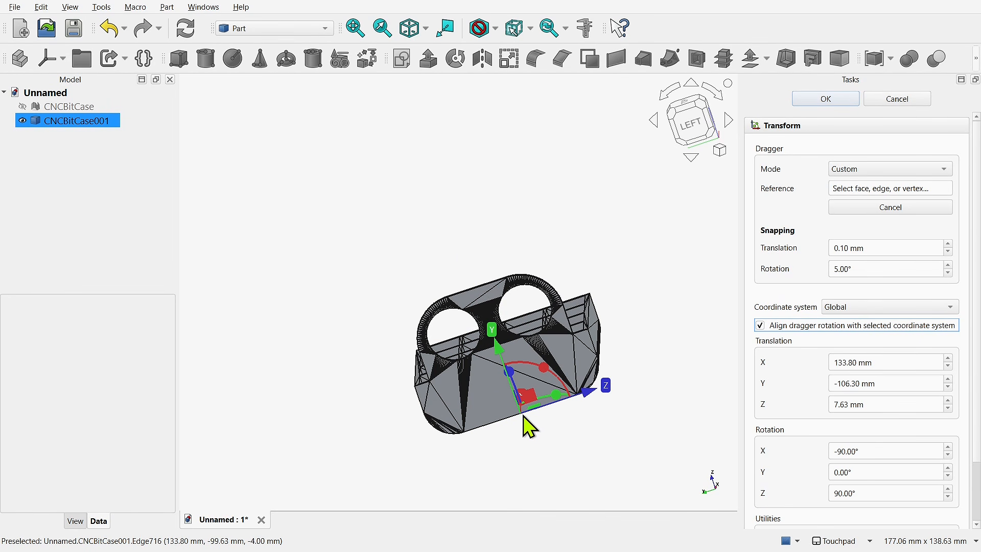
pyautogui.scroll(5, 529, 427)
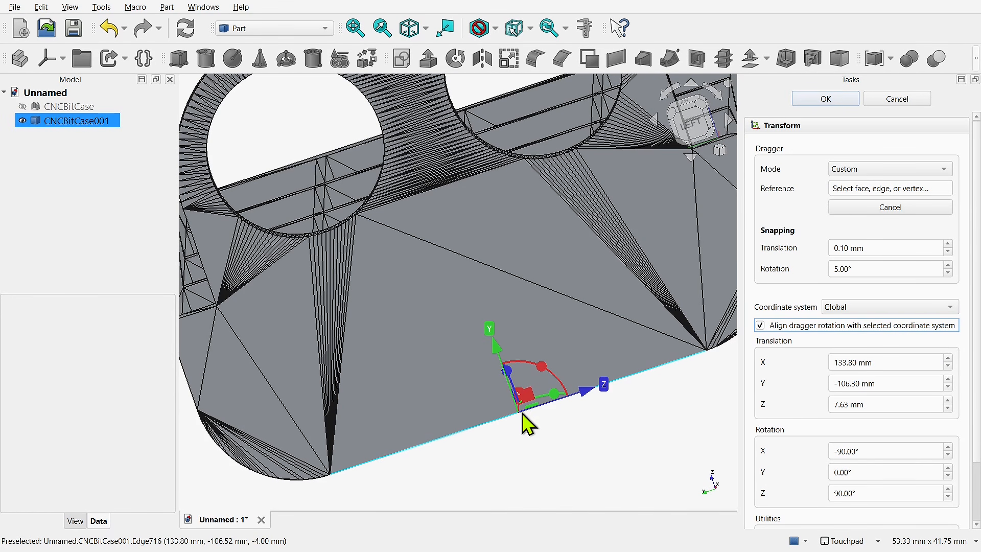
pyautogui.click(521, 415)
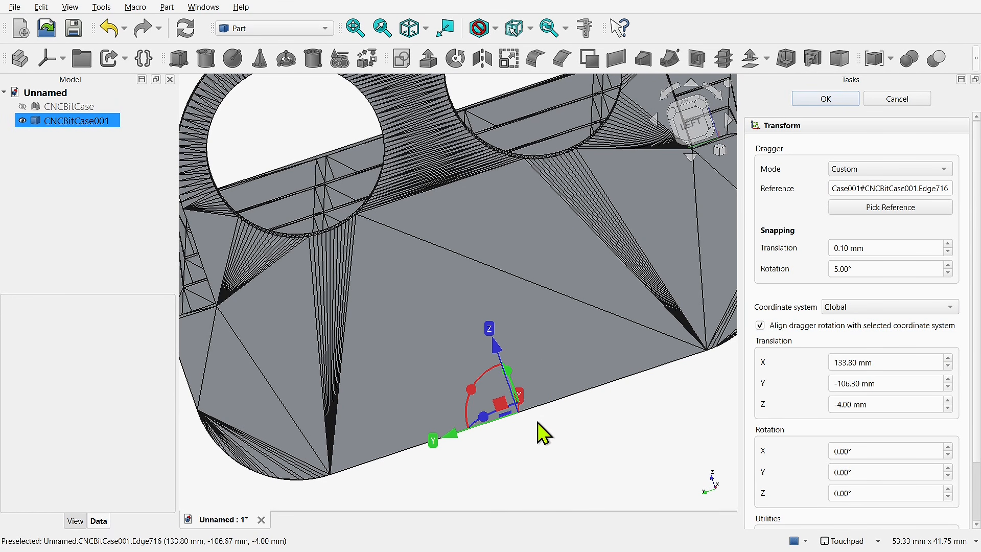
pyautogui.scroll(-5, 543, 433)
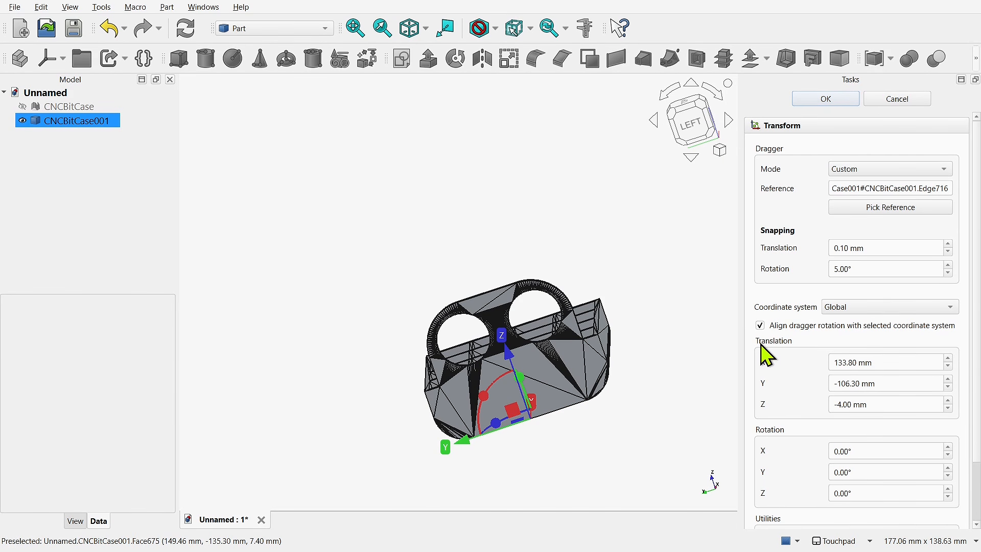
# Set the X, Y and Z translation of CNCBitCase001 to 0 and accept the transform.
pyautogui.moveTo(881, 360); pyautogui.dragTo(823, 361)
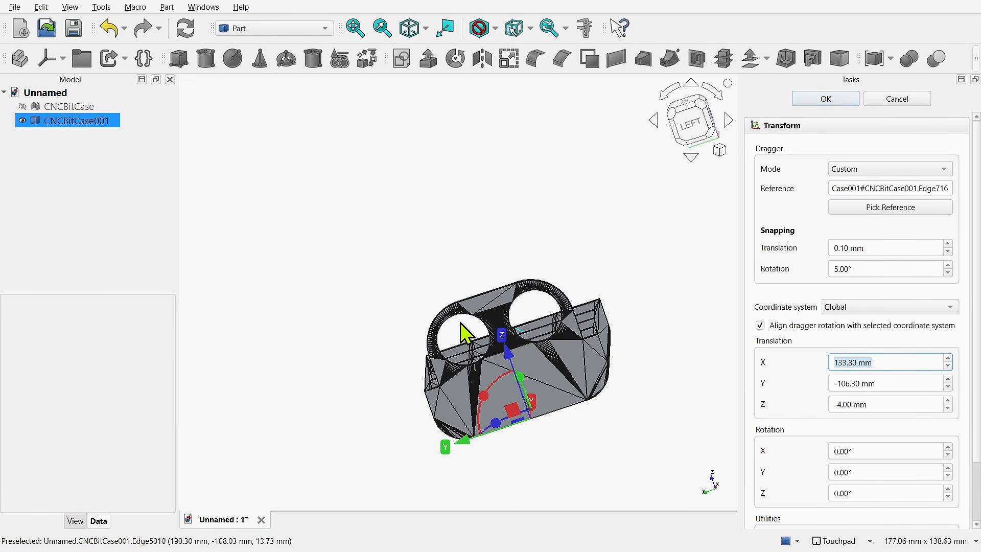
pyautogui.scroll(-5, 394, 293)
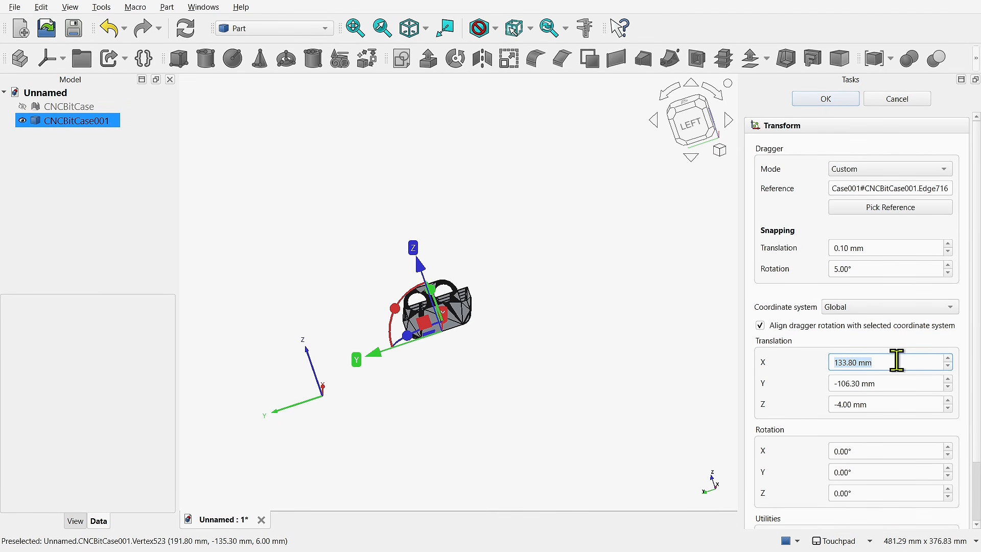
pyautogui.write('0')
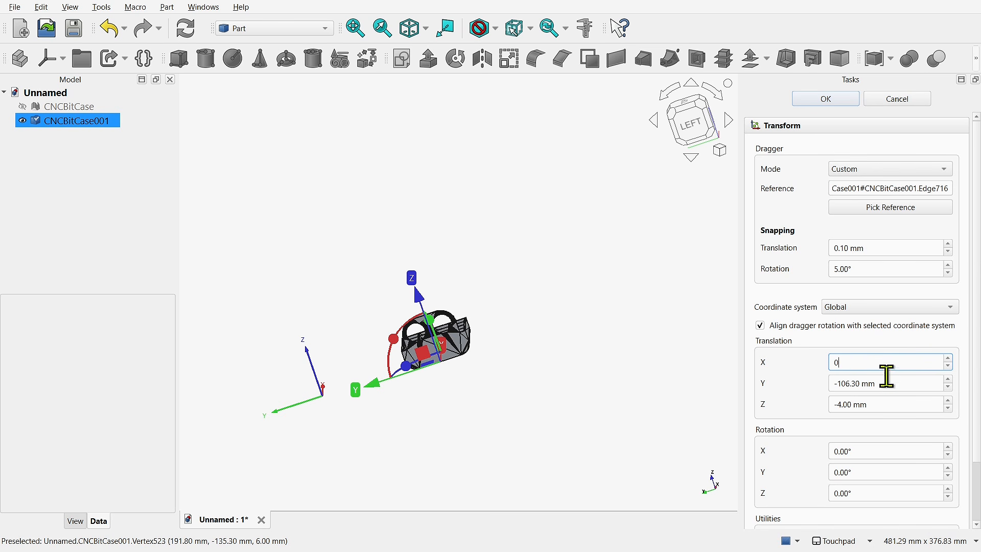
pyautogui.moveTo(889, 383); pyautogui.dragTo(832, 383)
pyautogui.write('0')
pyautogui.moveTo(881, 407); pyautogui.dragTo(830, 416)
pyautogui.write('0')
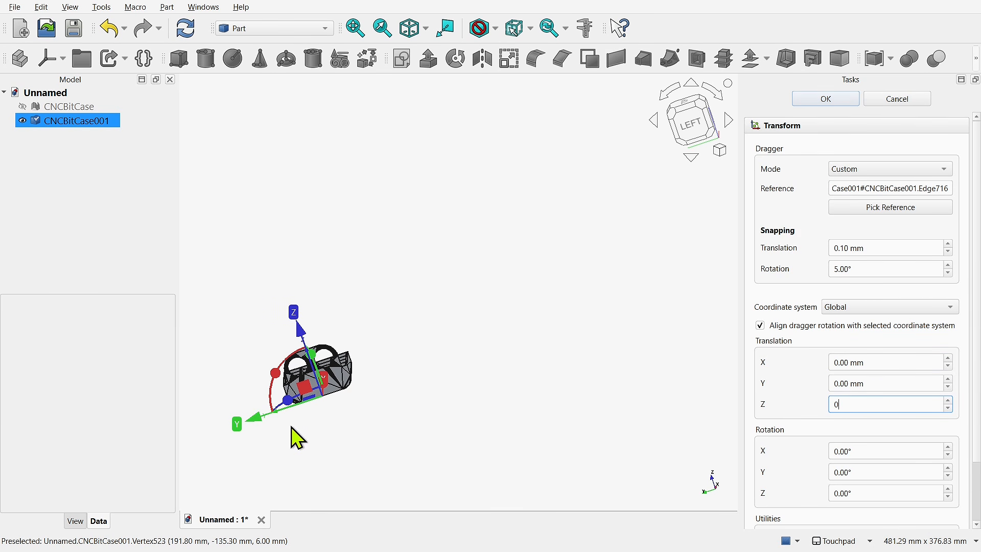
pyautogui.scroll(5, 256, 416)
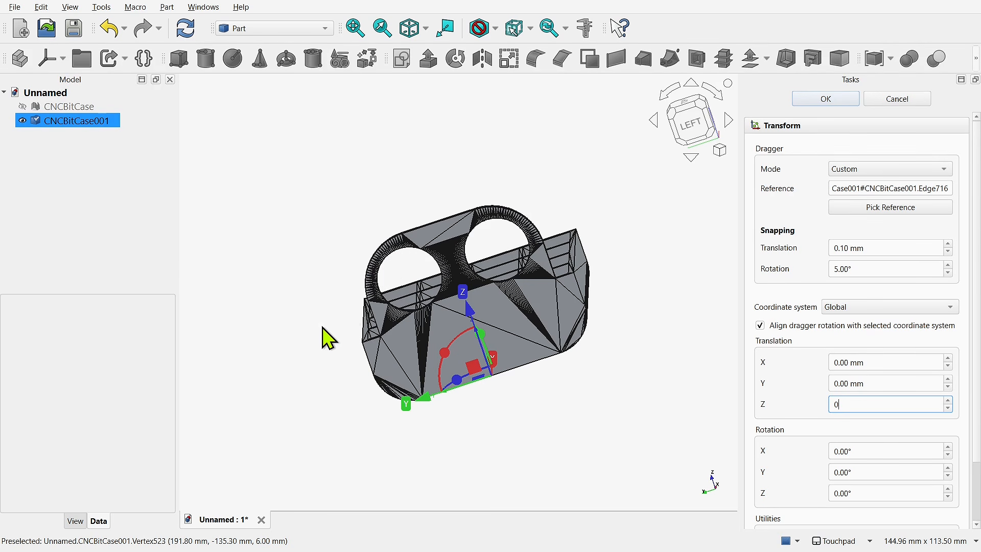
pyautogui.click(805, 101)
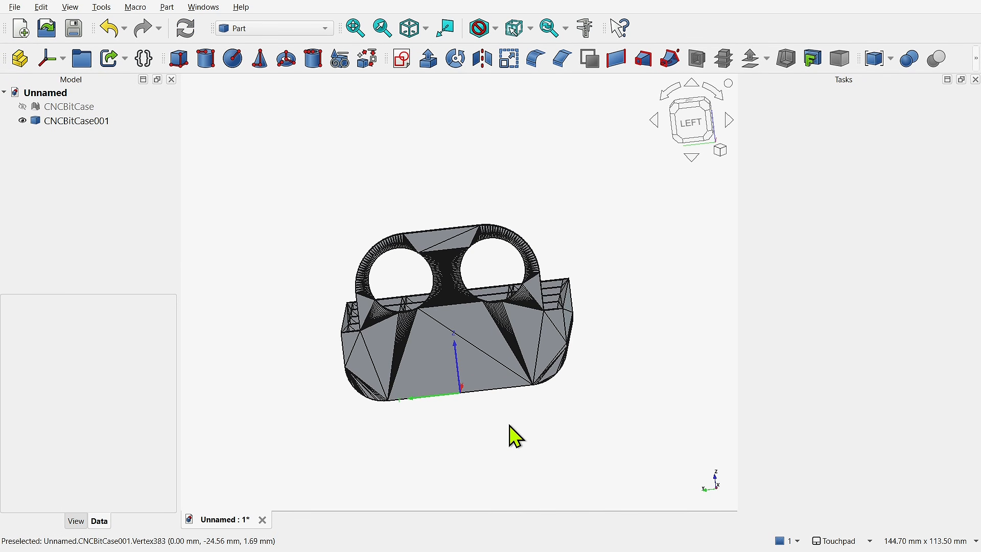
# Open Transform on CNCBitCase001 to inspect where its object origin lies, and leave without changing the placement.
pyautogui.click(86, 123)
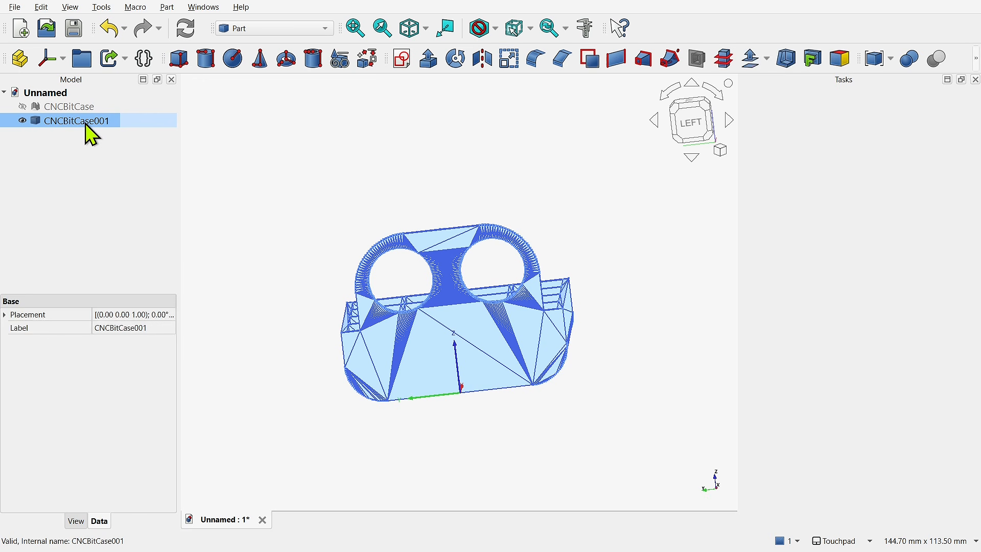
pyautogui.rightClick(84, 137)
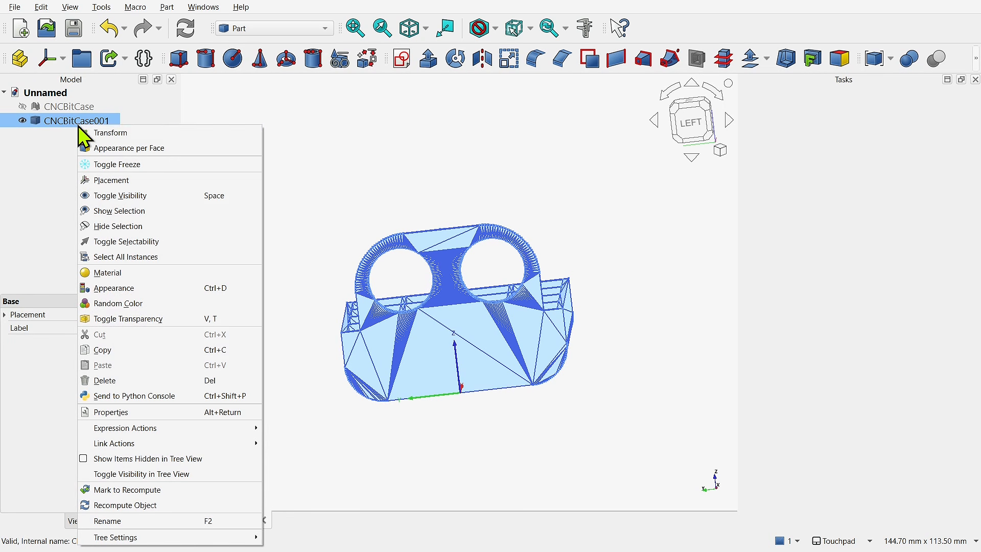
pyautogui.click(107, 132)
pyautogui.scroll(-5, 416, 277)
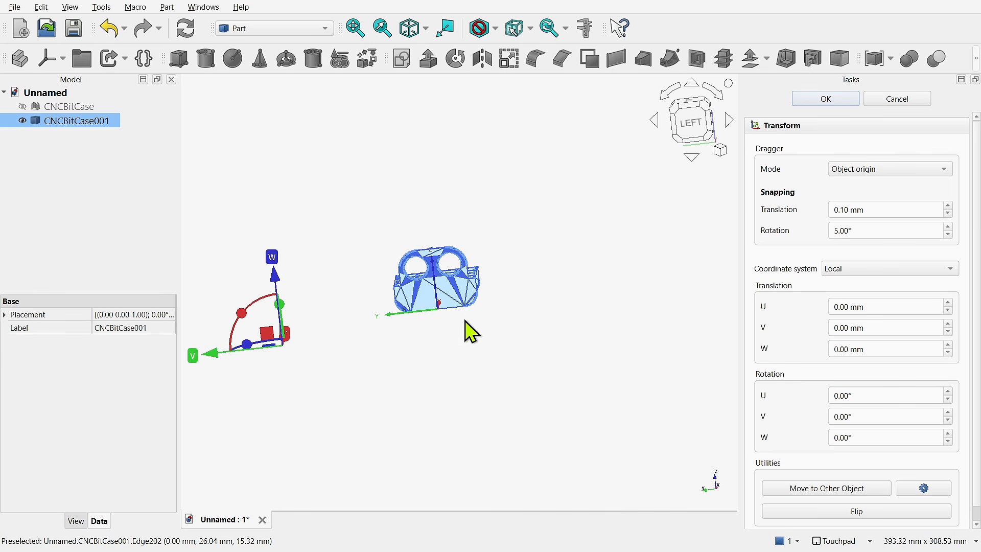
pyautogui.click(892, 100)
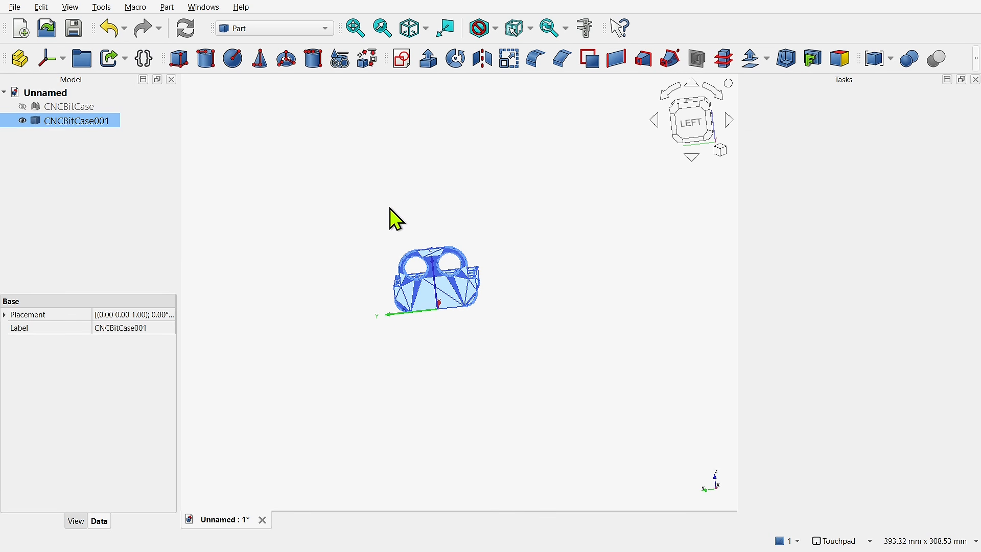
# Convert the CNCBitCase001 shape to a solid and hide the source shape.
pyautogui.scroll(3, 379, 246)
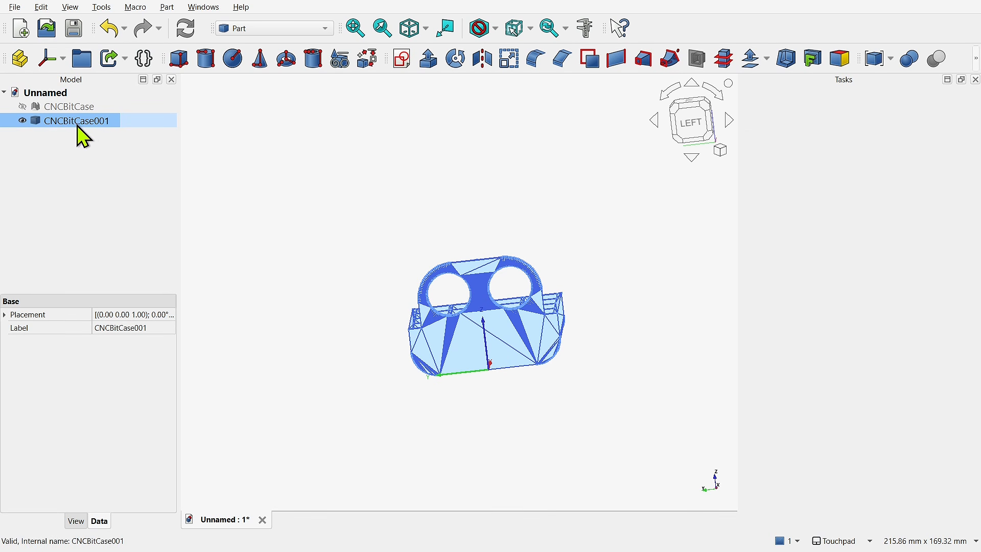
pyautogui.click(167, 6)
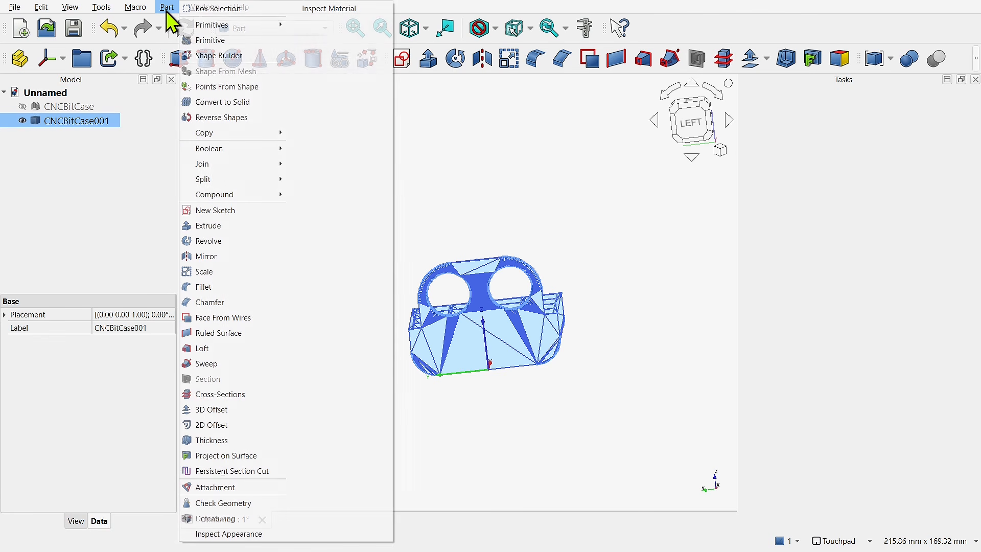
pyautogui.click(215, 102)
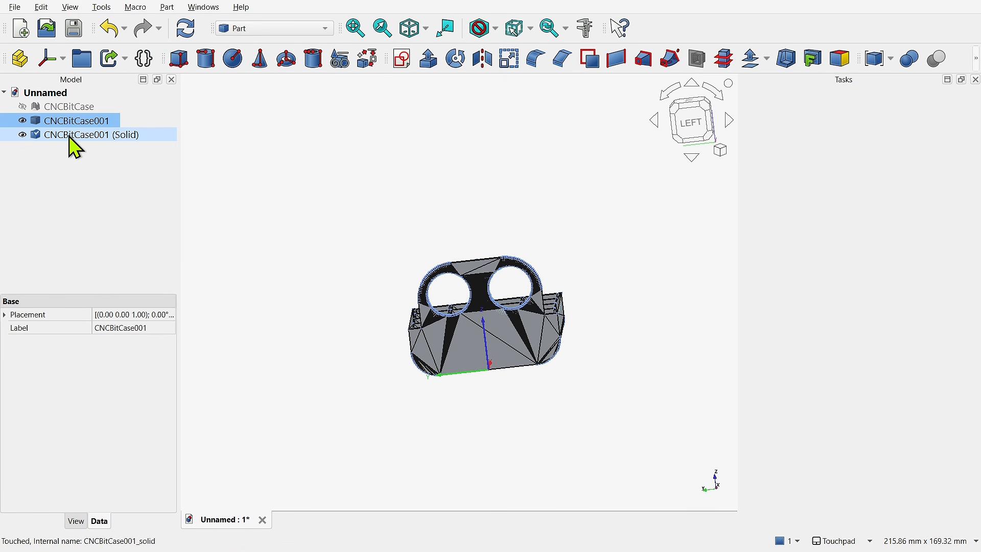
pyautogui.click(51, 135)
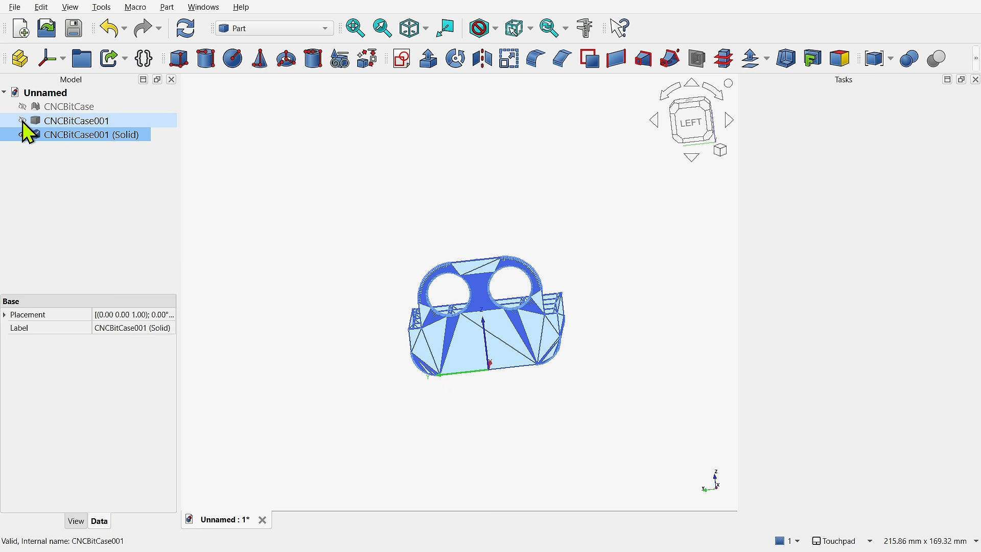
pyautogui.click(22, 122)
# Open Transform on CNCBitCase001 (Solid) to inspect its object origin against the case's bottom edge, and leave without changes.
pyautogui.rightClick(84, 143)
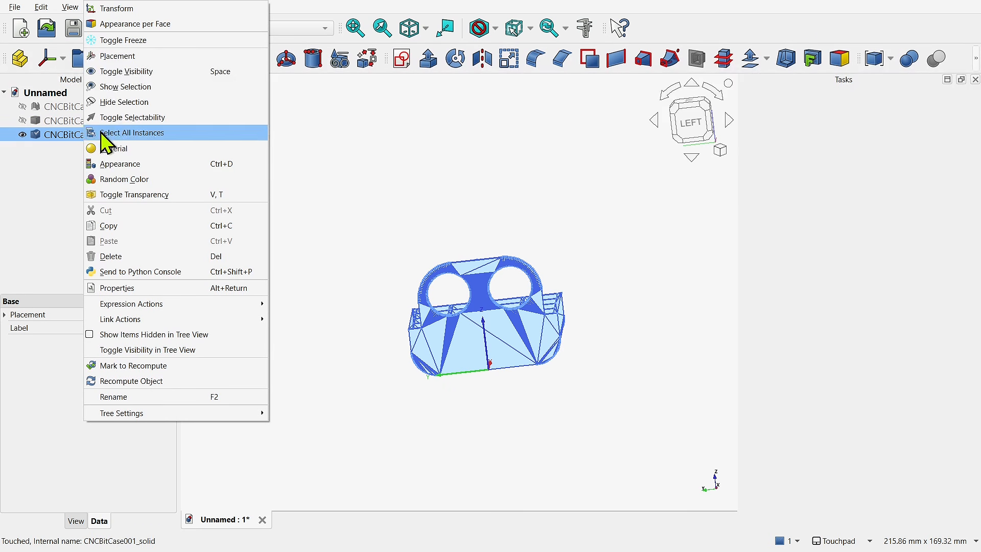
pyautogui.click(131, 9)
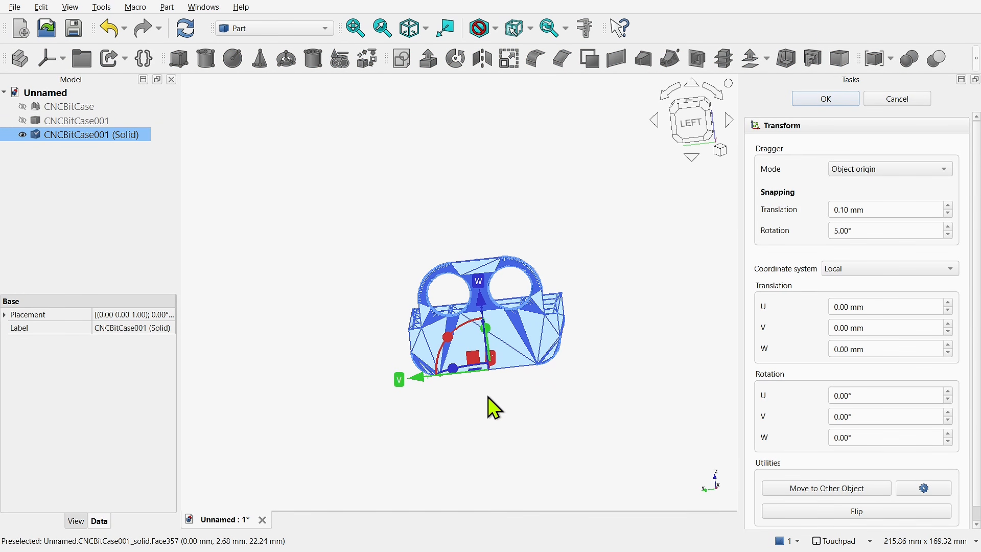
pyautogui.moveTo(491, 381); pyautogui.dragTo(476, 364, button='middle')
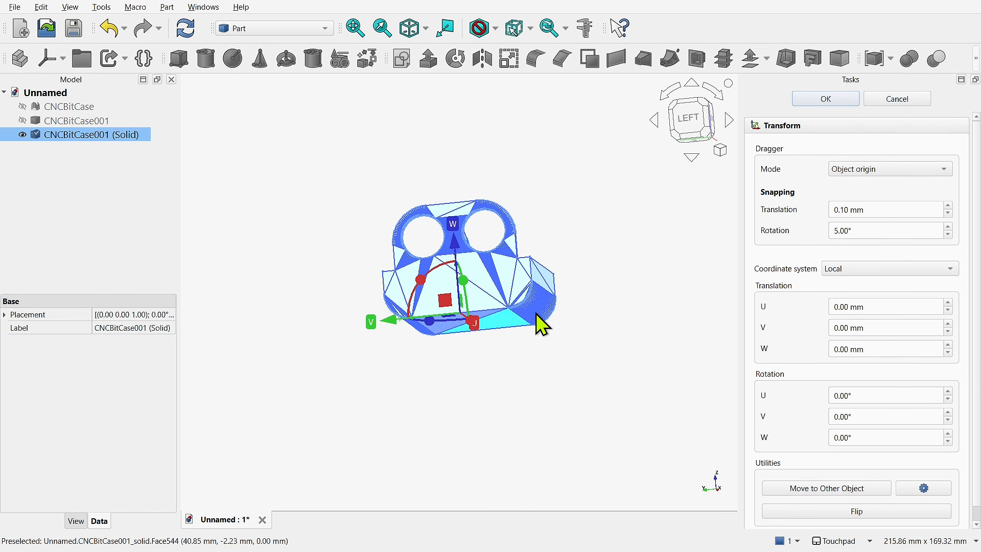
pyautogui.click(892, 102)
# Create a refined copy of CNCBitCase001 (Solid) with Refine Shape.
pyautogui.moveTo(530, 274)
pyautogui.mouseDown(button='middle')
pyautogui.moveTo(503, 309)
pyautogui.moveTo(518, 289)
pyautogui.mouseUp(button='middle')
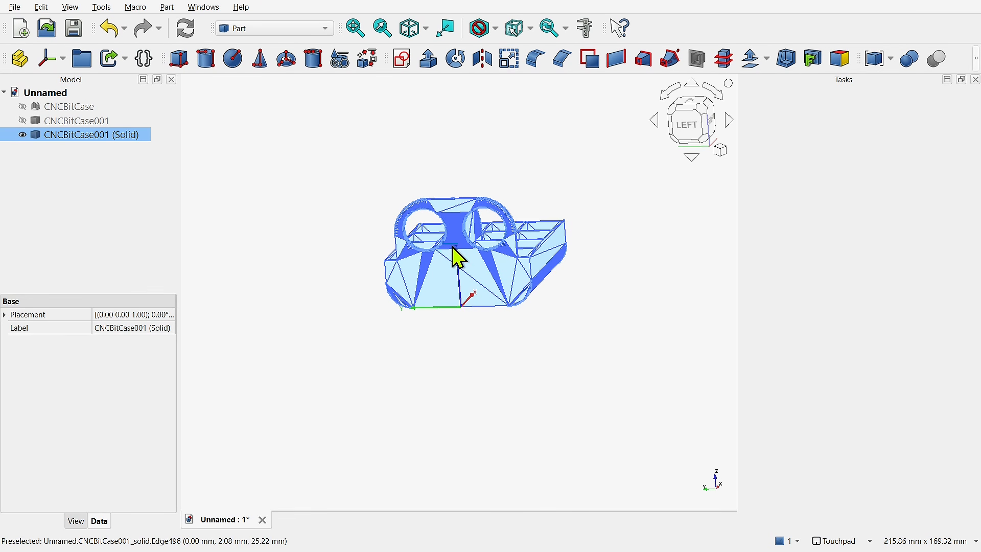
pyautogui.click(165, 7)
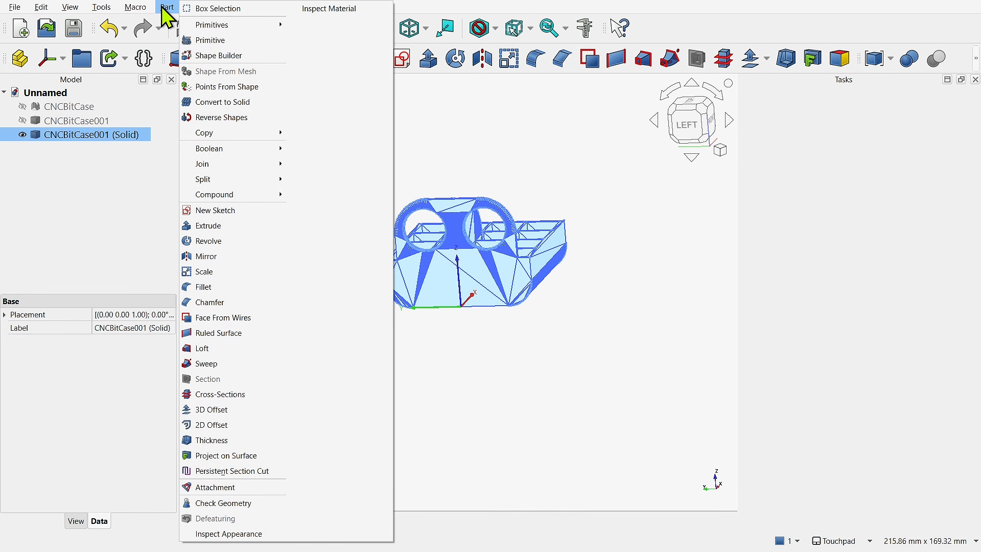
pyautogui.moveTo(234, 134)
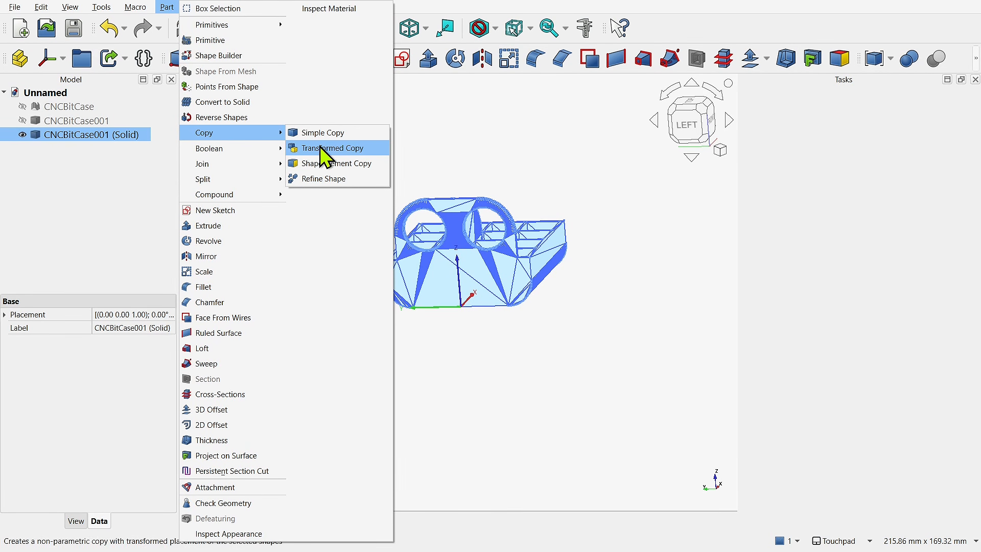
pyautogui.click(342, 180)
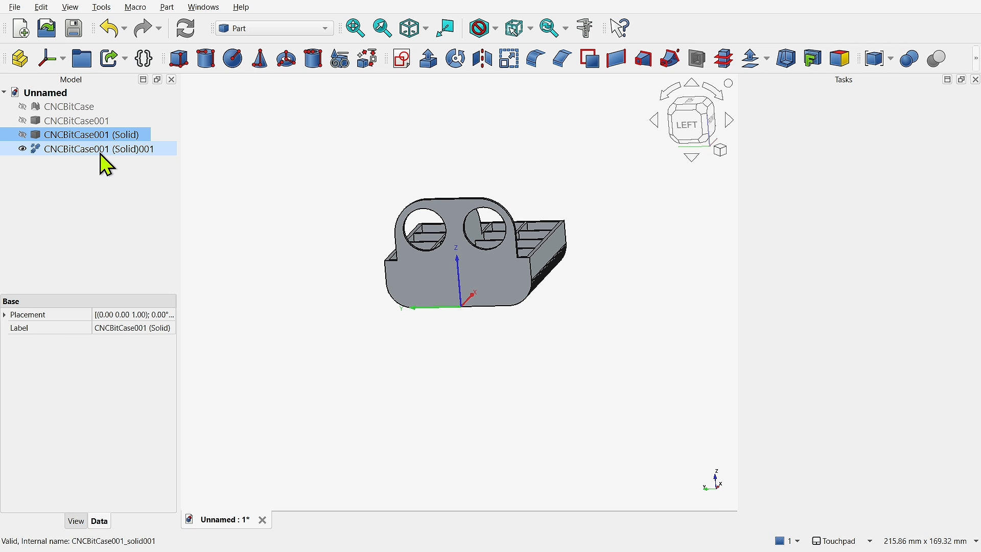
# Delete the refined copy and show the unrefined CNCBitCase001 (Solid) again.
pyautogui.click(99, 148)
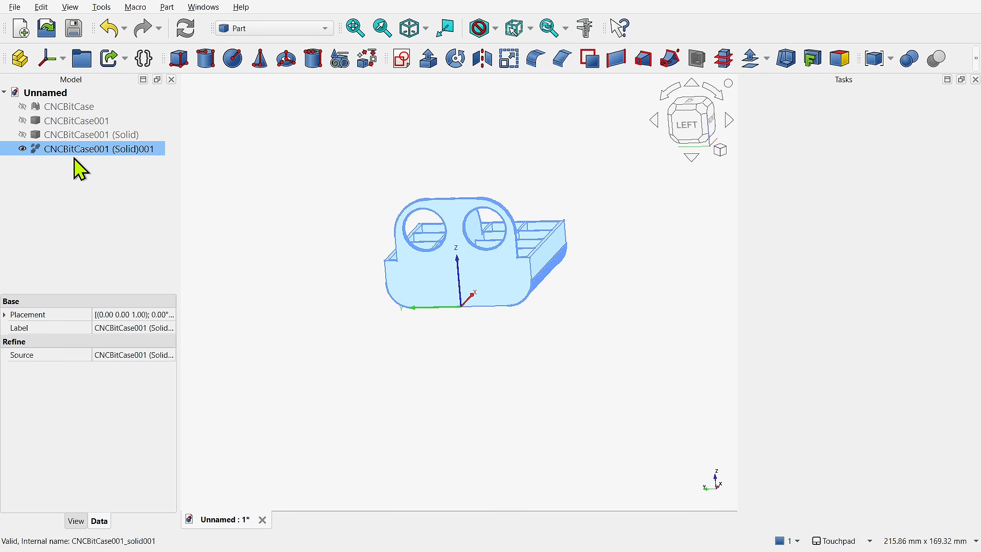
pyautogui.press('Delete')
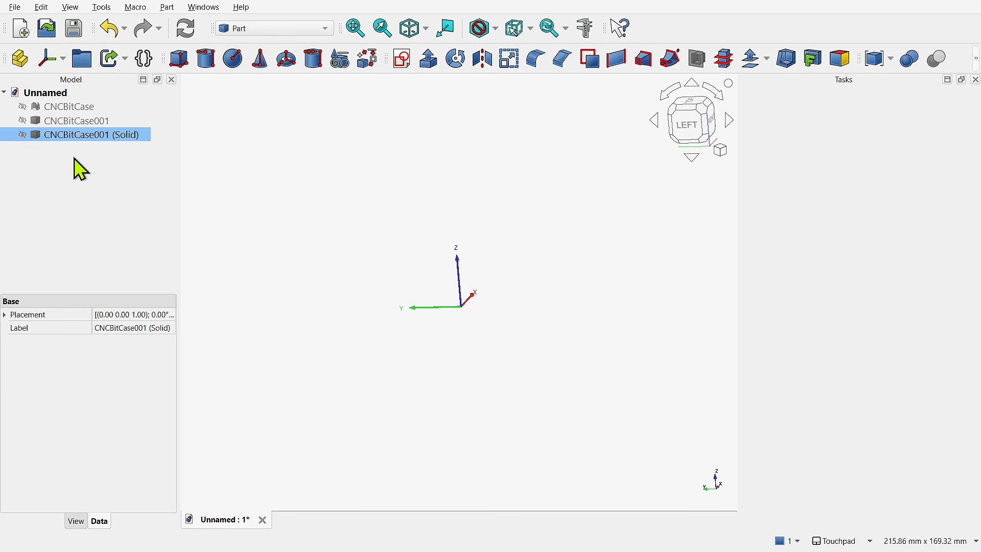
pyautogui.click(23, 134)
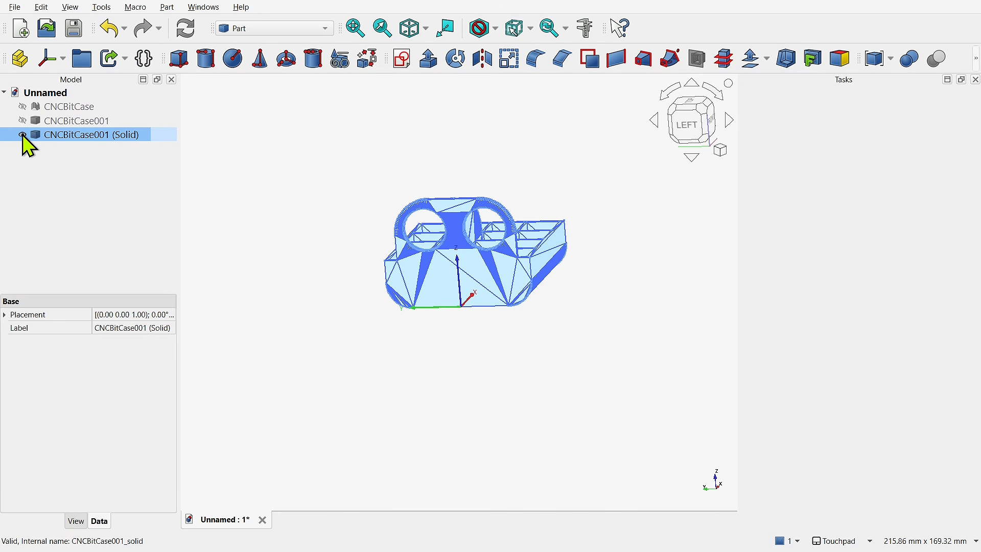
# Delete the CNCBitCase001 shape and the CNCBitCase mesh, keeping only the solid.
pyautogui.click(64, 121)
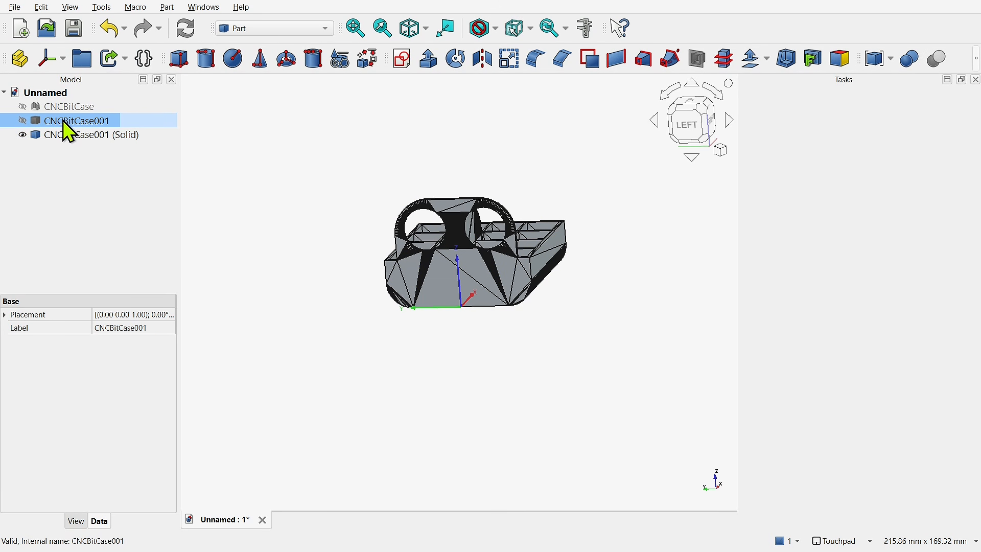
pyautogui.press('Delete')
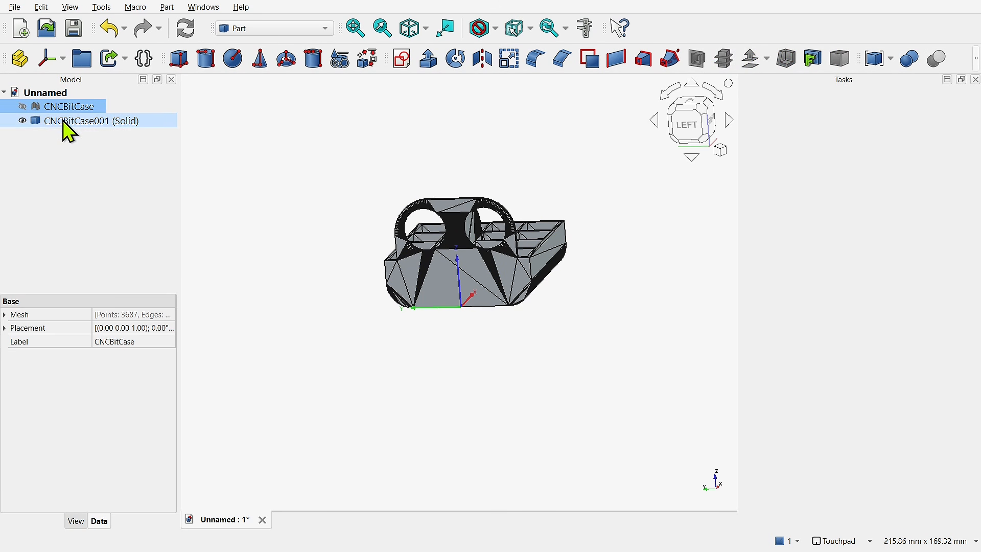
pyautogui.press('Delete')
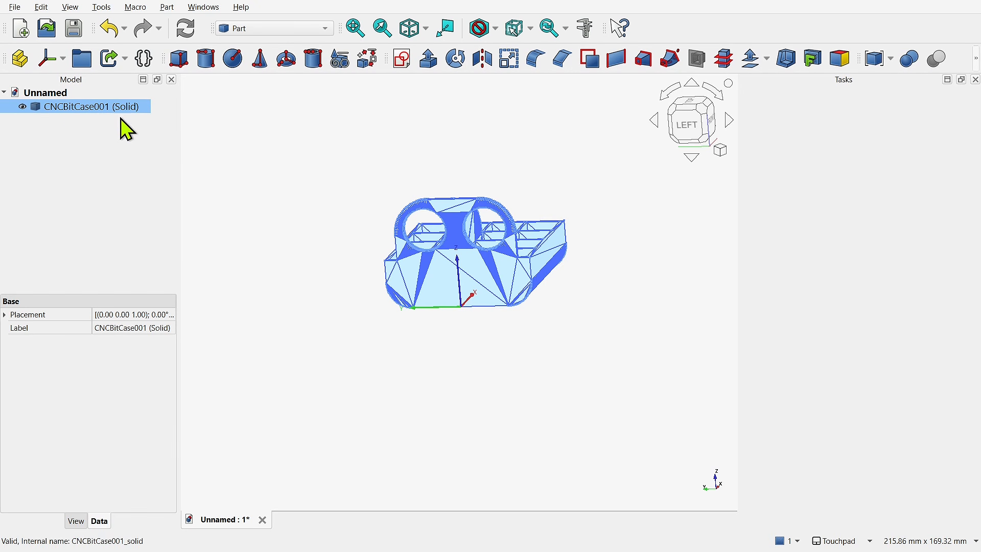
pyautogui.scroll(3, 471, 272)
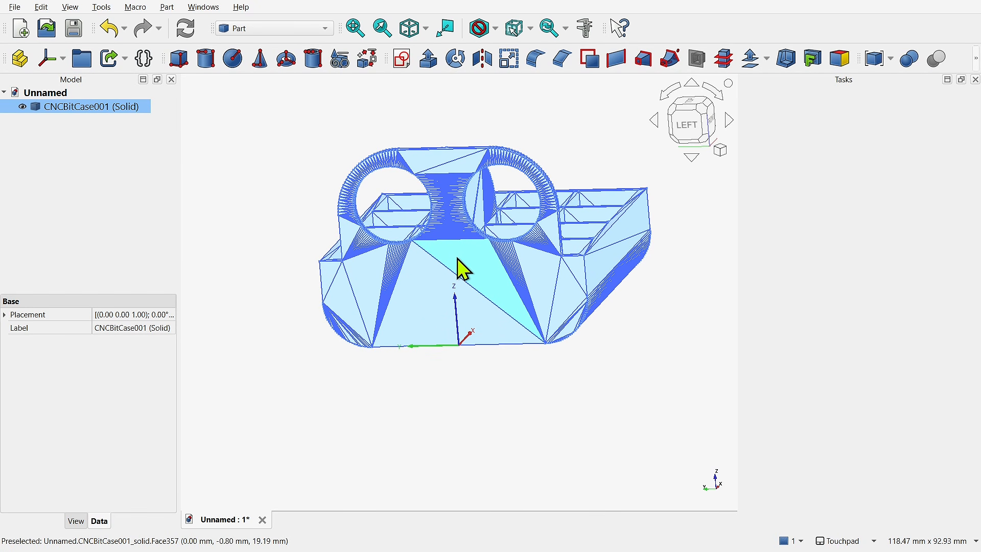
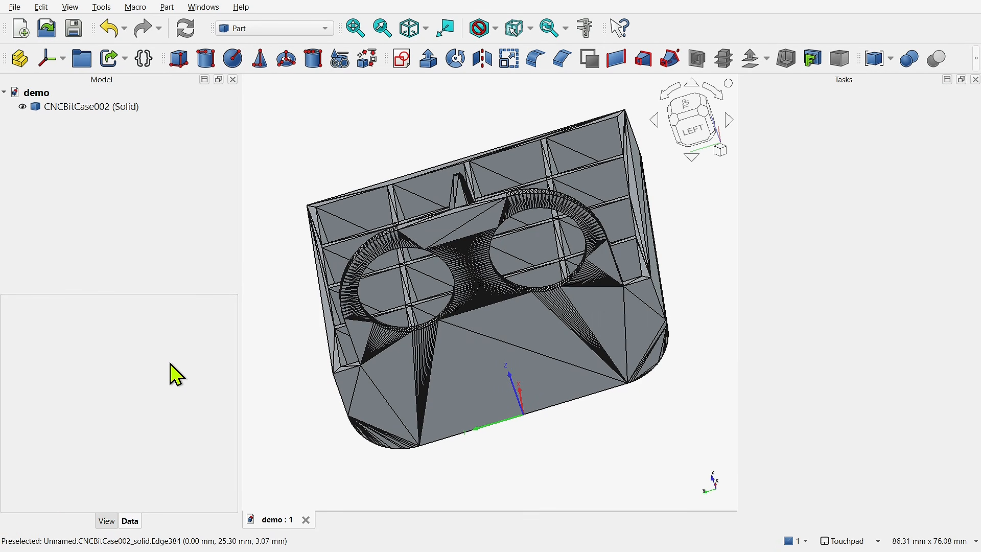
# Examine the CNCBitCase002 solid's compartments, curved divider and the raised detail on its end face opposite the handle.
pyautogui.keyDown('alt'); pyautogui.moveTo(466, 309); pyautogui.dragTo(495, 369); pyautogui.keyUp('alt')
pyautogui.scroll(1, 477, 339)
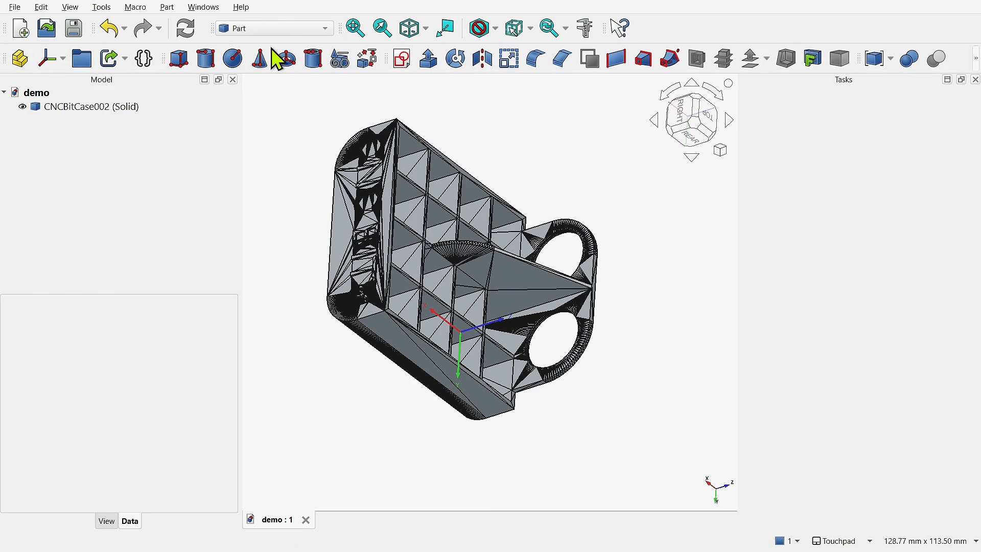
pyautogui.keyDown('alt'); pyautogui.moveTo(557, 309); pyautogui.dragTo(492, 249); pyautogui.keyUp('alt')
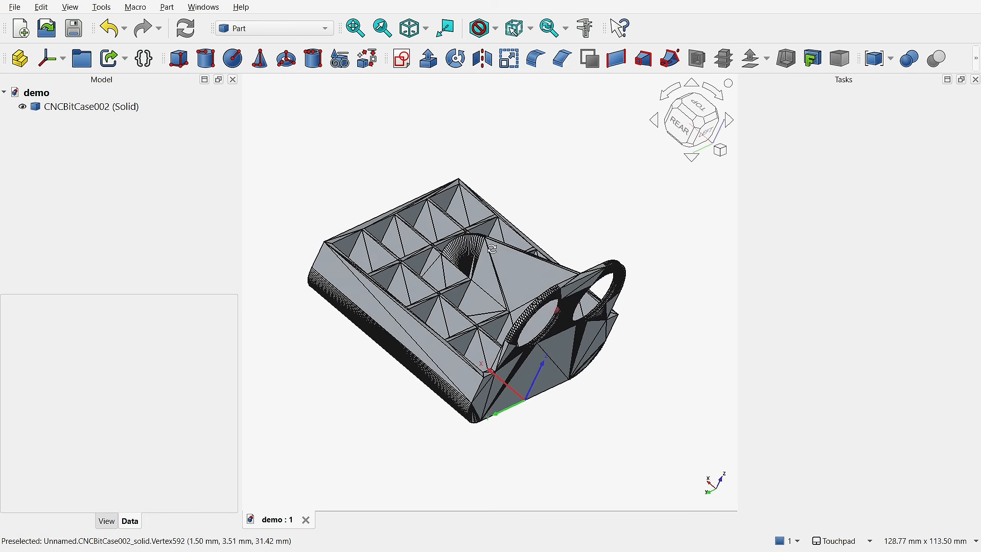
pyautogui.scroll(5, 512, 276)
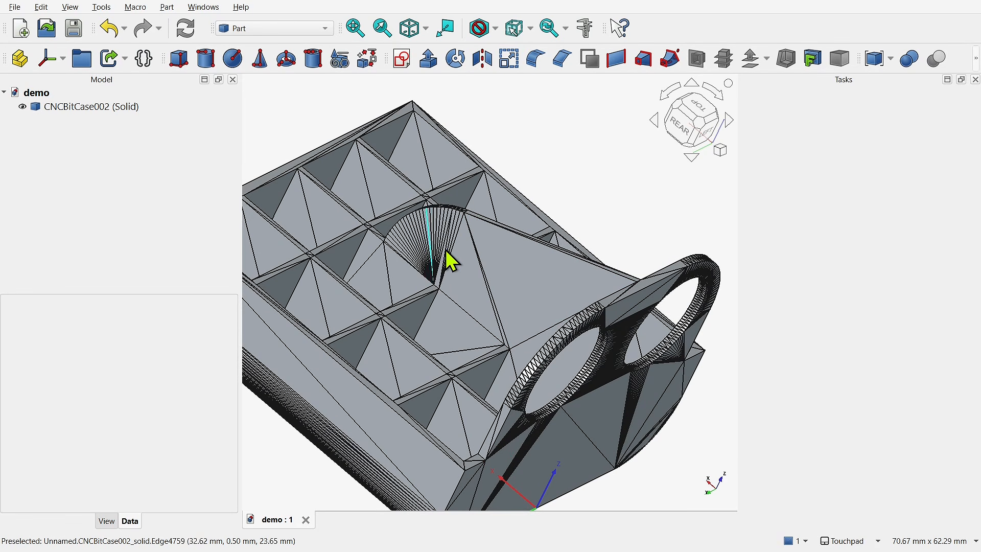
pyautogui.moveTo(471, 285)
pyautogui.keyDown('alt'); pyautogui.mouseDown()
pyautogui.moveTo(596, 339)
pyautogui.moveTo(476, 290)
pyautogui.mouseUp(); pyautogui.keyUp('alt')
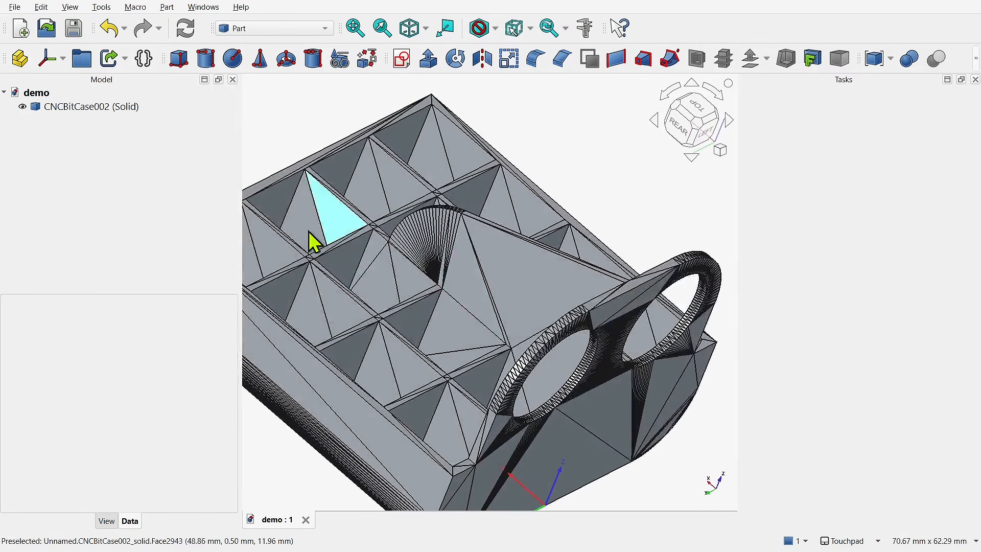
pyautogui.scroll(-2, 518, 302)
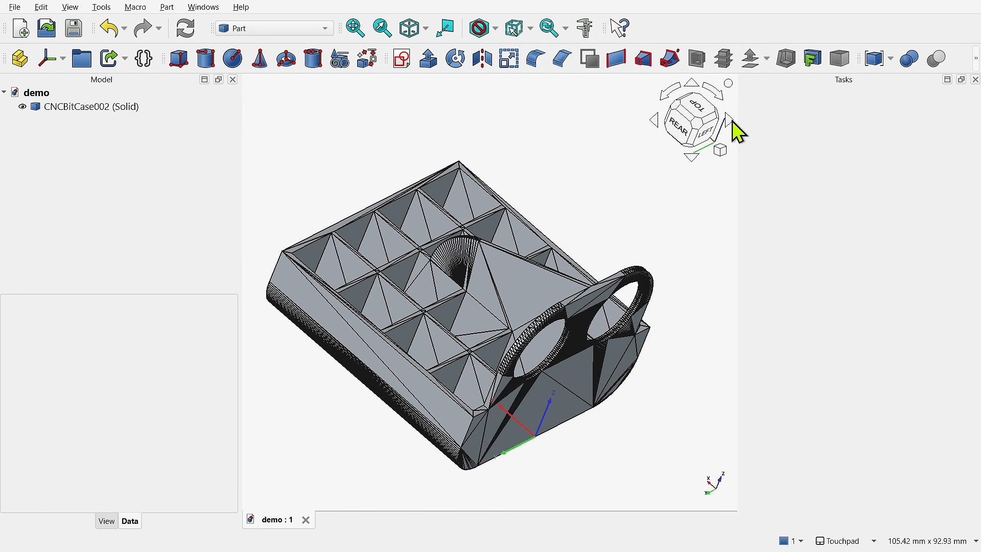
pyautogui.keyDown('alt'); pyautogui.moveTo(449, 281); pyautogui.dragTo(534, 385); pyautogui.keyUp('alt')
pyautogui.scroll(3, 427, 288)
pyautogui.keyDown('alt'); pyautogui.moveTo(431, 271); pyautogui.dragTo(451, 253); pyautogui.keyUp('alt')
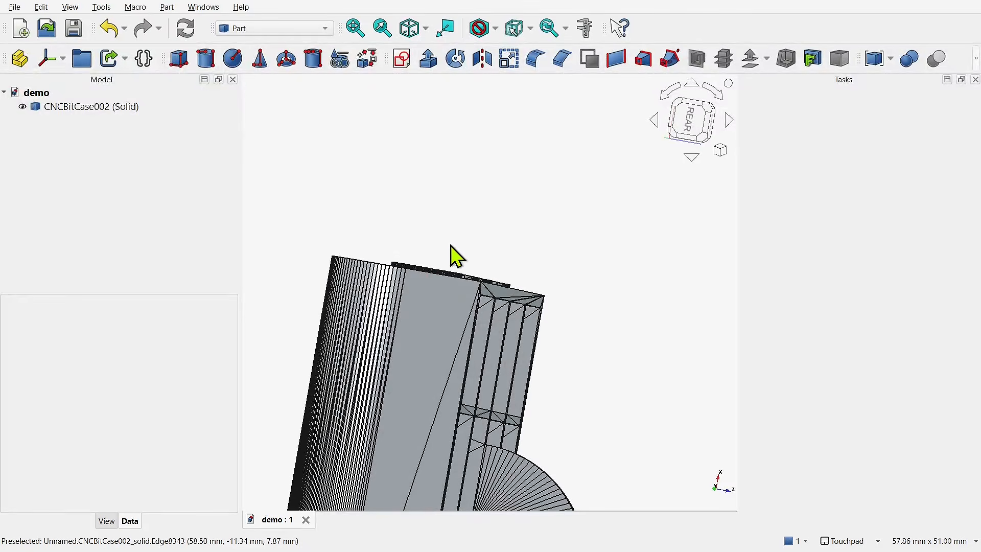
pyautogui.scroll(4, 451, 254)
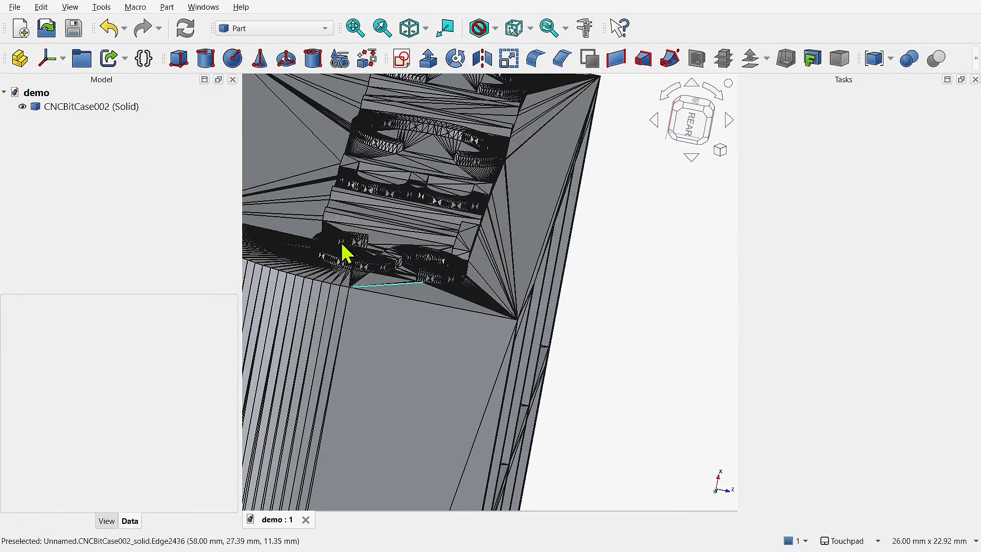
pyautogui.scroll(-3, 468, 205)
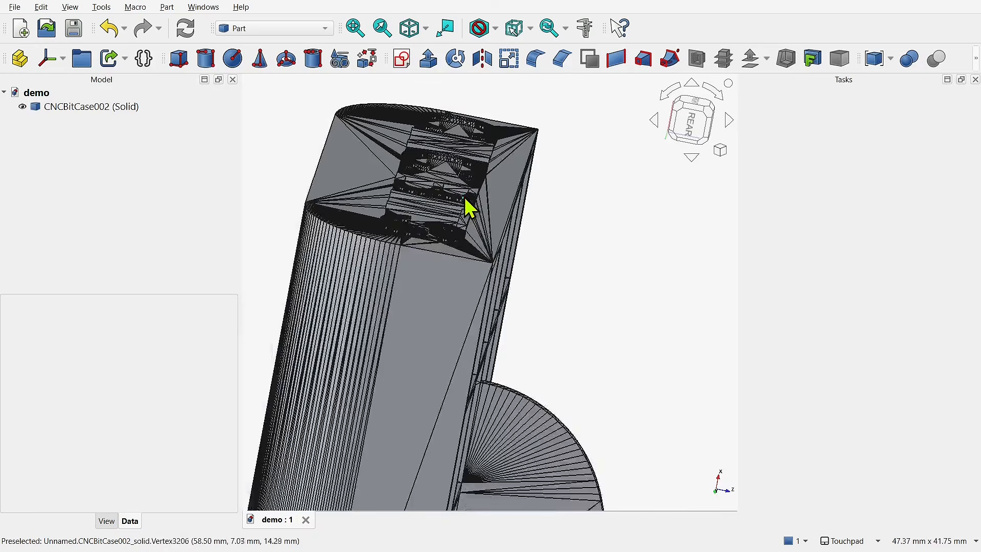
pyautogui.keyDown('alt'); pyautogui.moveTo(448, 197); pyautogui.dragTo(545, 269); pyautogui.keyUp('alt')
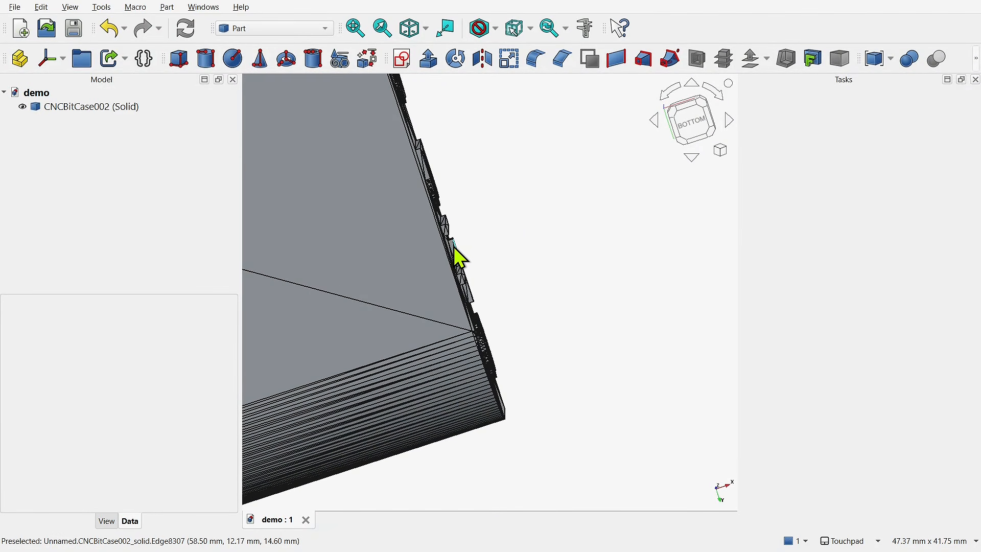
pyautogui.keyDown('alt'); pyautogui.moveTo(458, 255); pyautogui.dragTo(403, 258); pyautogui.keyUp('alt')
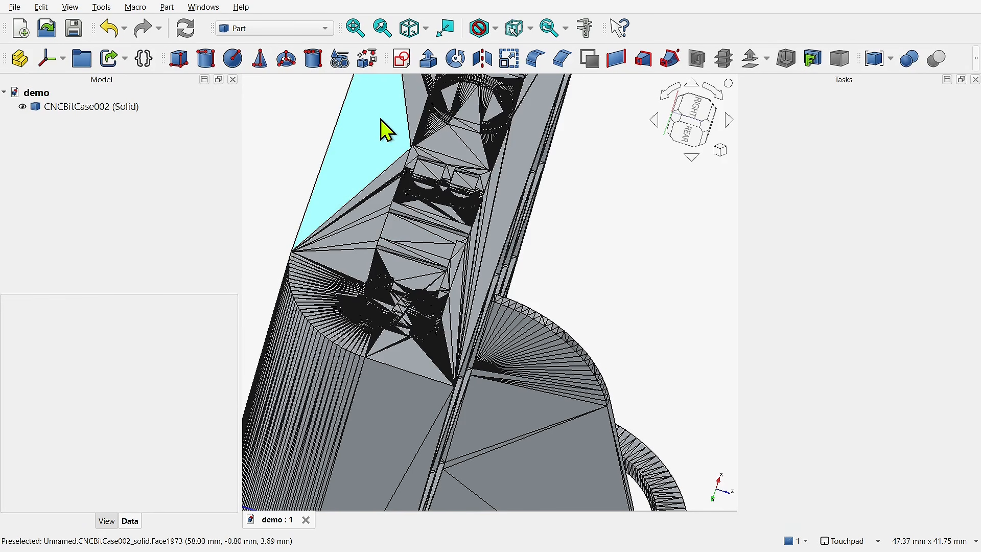
# Start a sketch on the flat end face bearing the raised lettering, attached by the Plane face method.
pyautogui.click(382, 136)
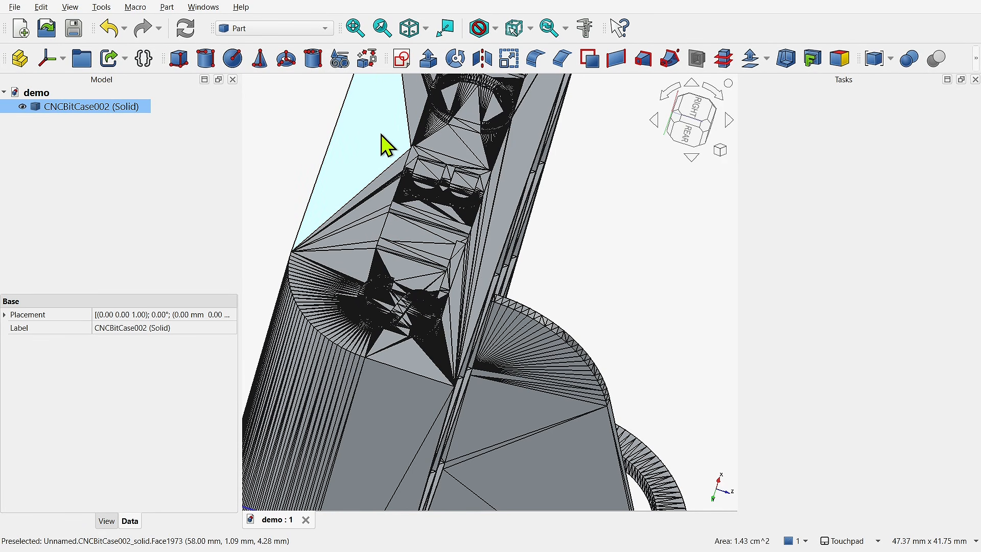
pyautogui.scroll(-2, 382, 136)
pyautogui.click(402, 60)
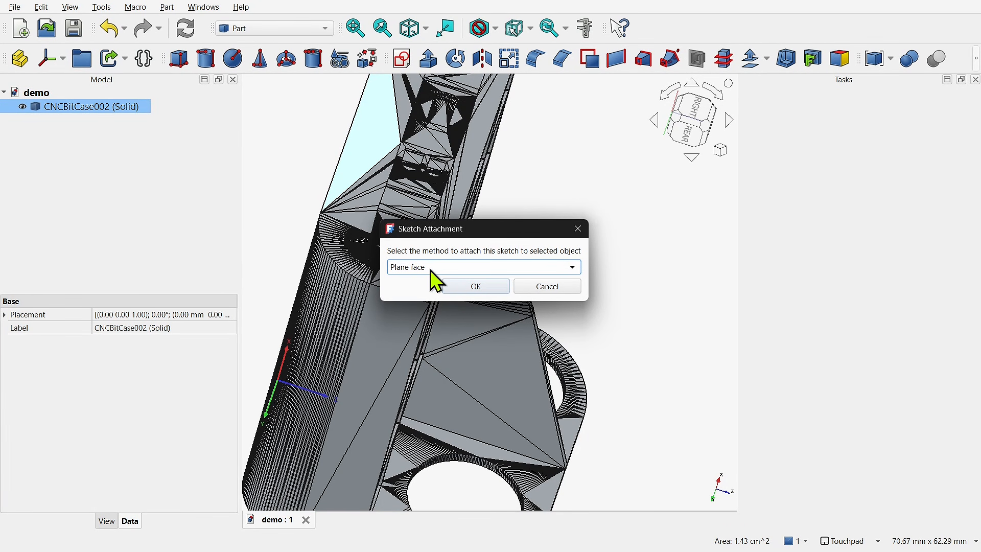
pyautogui.click(476, 287)
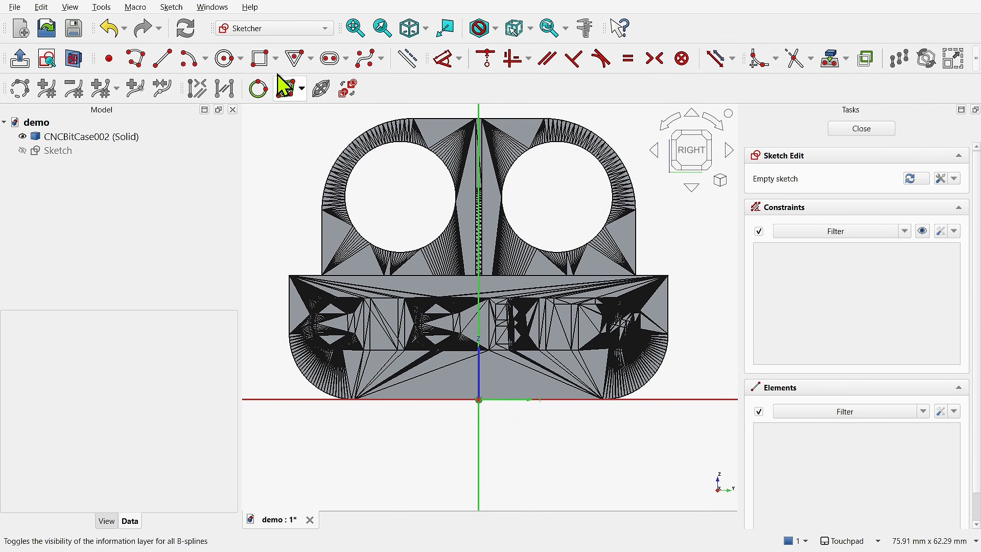
# Sketch a rectangle over the raised lettering, starting at its upper outer corner and spanning most of the text.
pyautogui.click(261, 60)
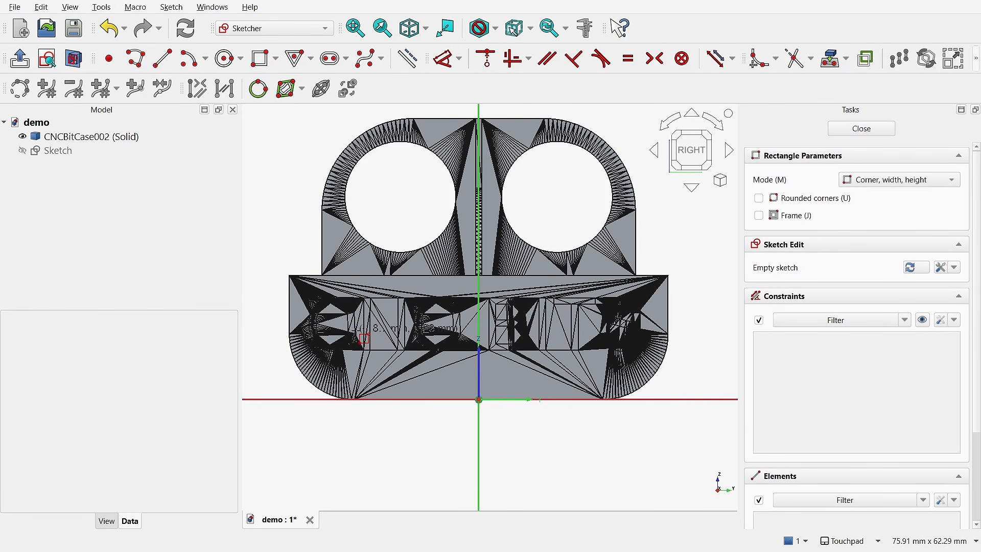
pyautogui.scroll(3, 364, 338)
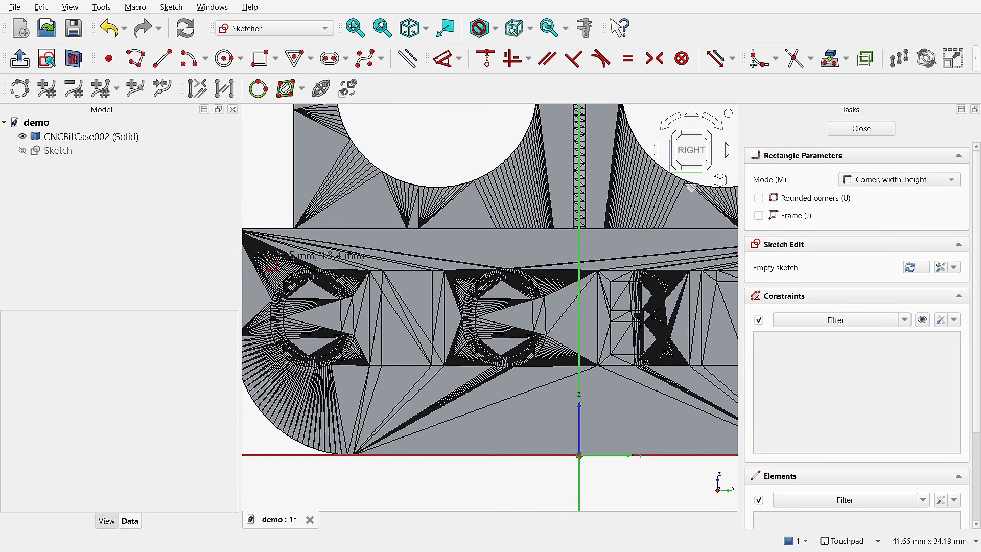
pyautogui.click(263, 261)
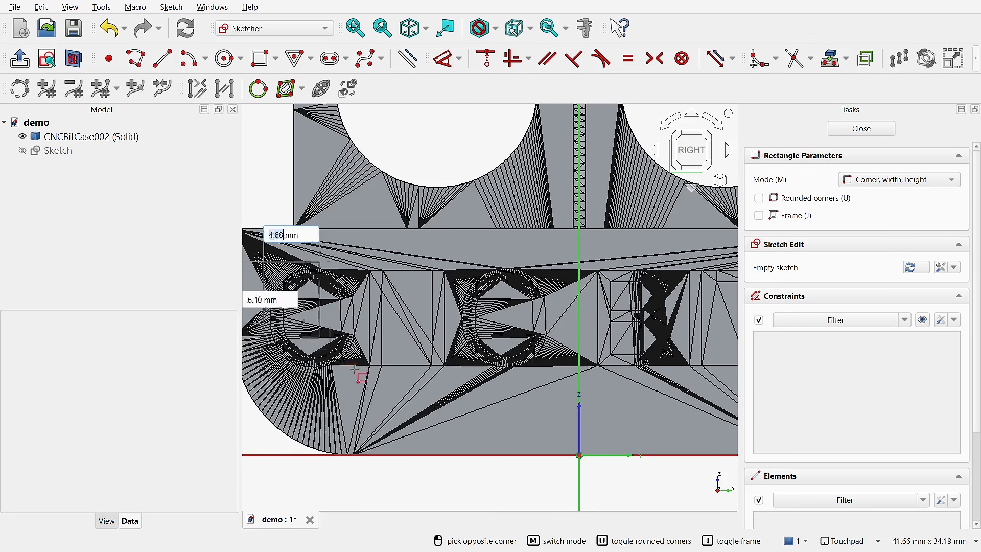
pyautogui.click(715, 378)
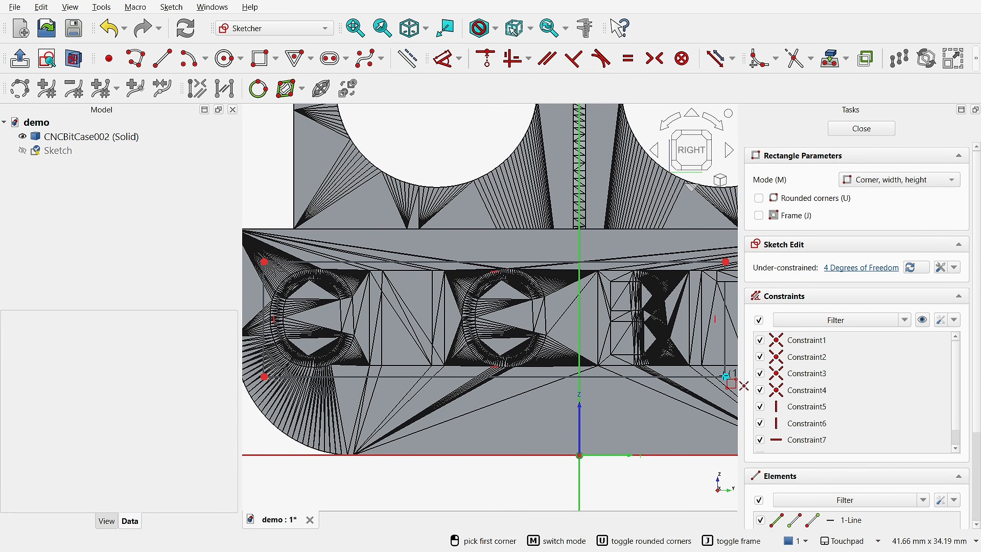
pyautogui.scroll(-3, 577, 393)
pyautogui.moveTo(584, 396); pyautogui.dragTo(435, 413, button='middle')
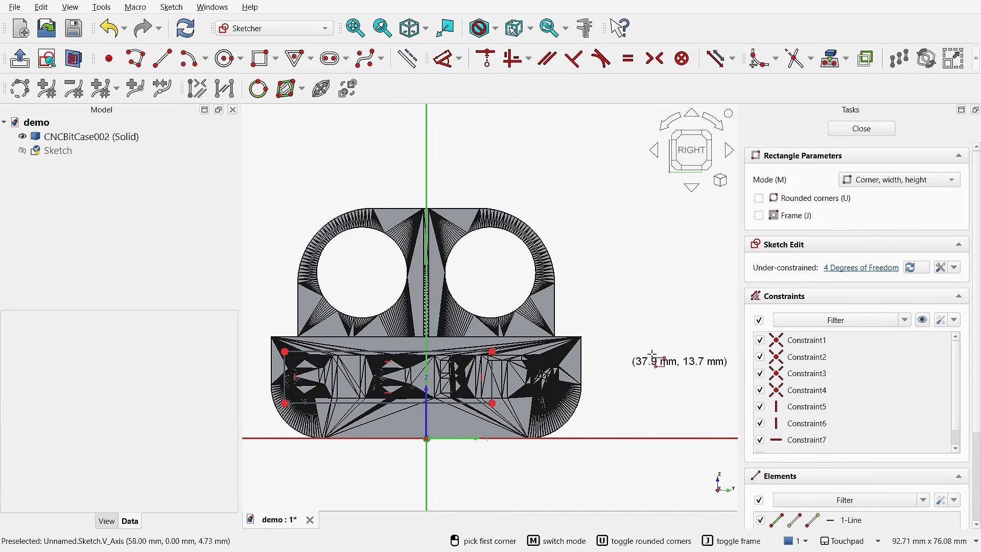
pyautogui.press('Escape')
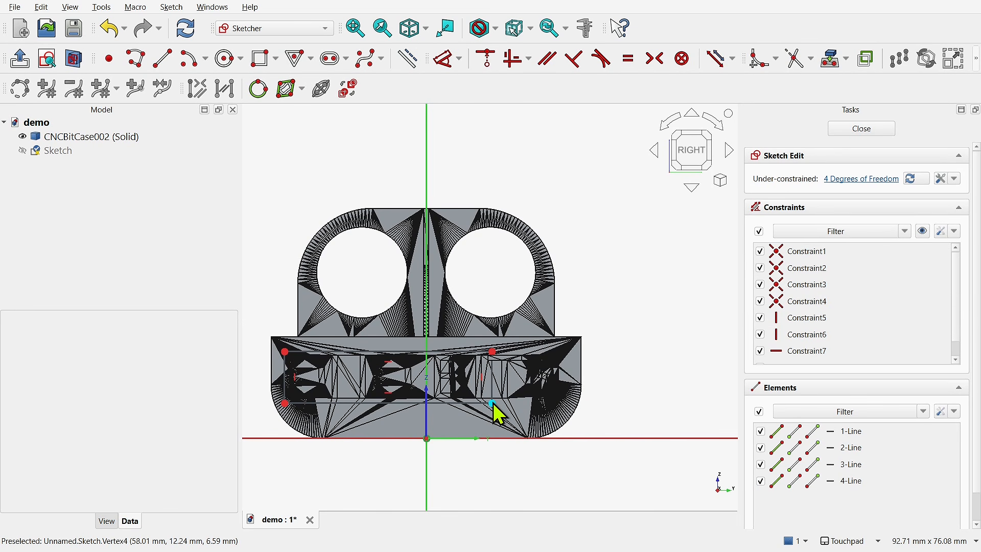
# Stretch the rectangle sideways so it covers all of the raised lettering, and close the sketch.
pyautogui.moveTo(492, 404); pyautogui.dragTo(565, 405)
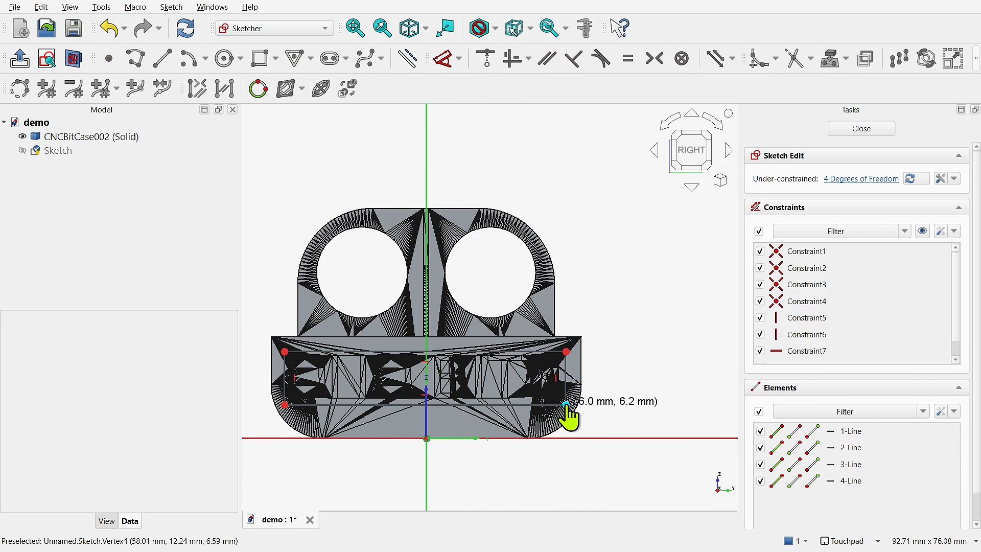
pyautogui.moveTo(515, 405); pyautogui.dragTo(576, 406, button='middle')
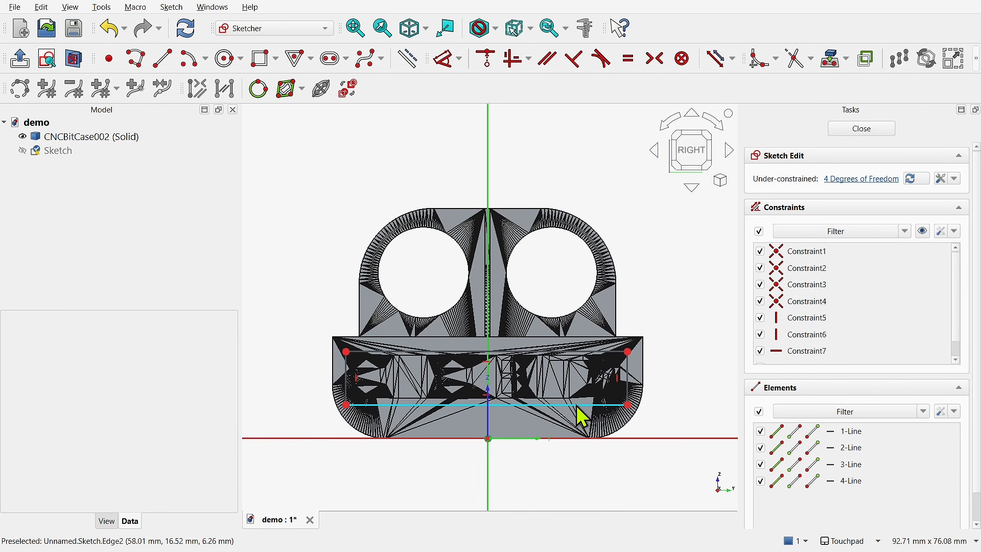
pyautogui.click(848, 129)
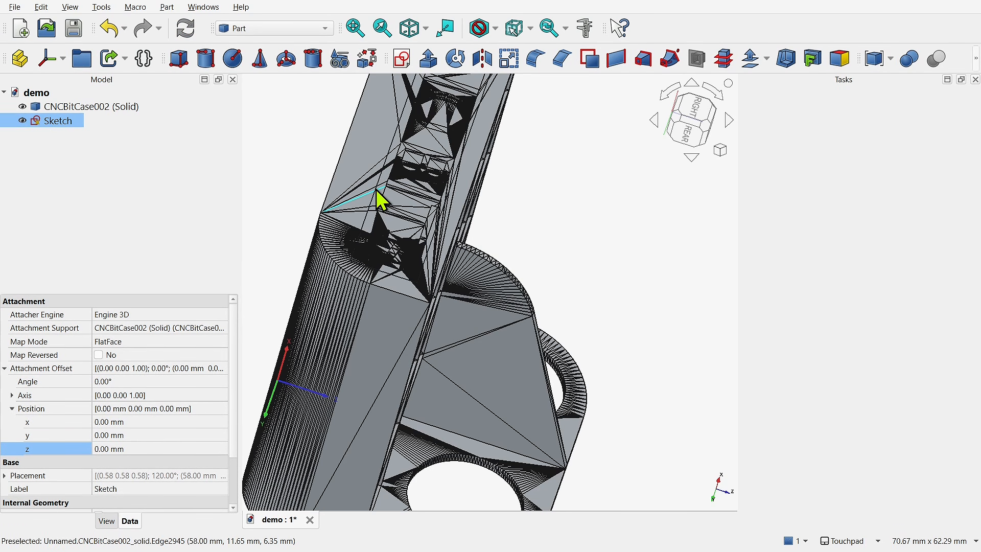
pyautogui.click(109, 107)
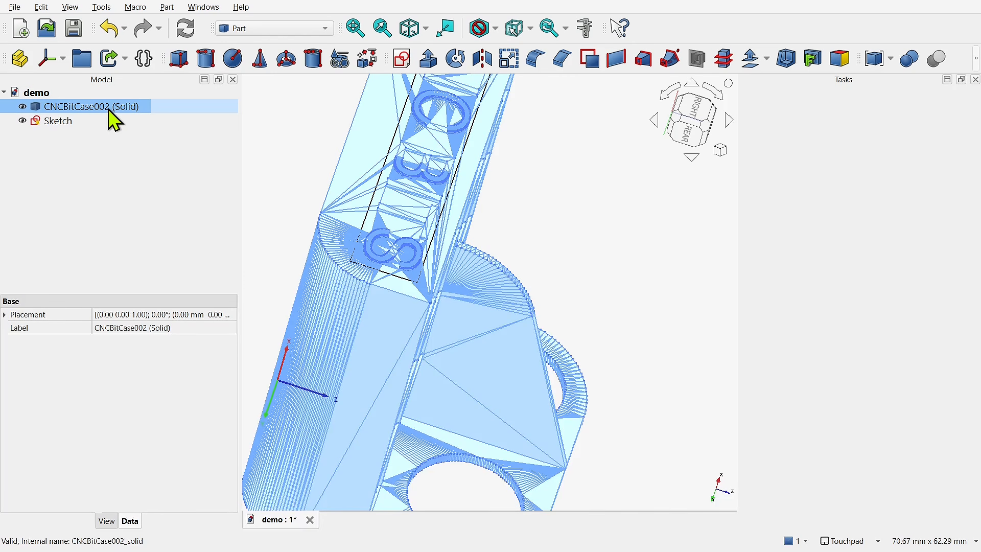
pyautogui.click(108, 522)
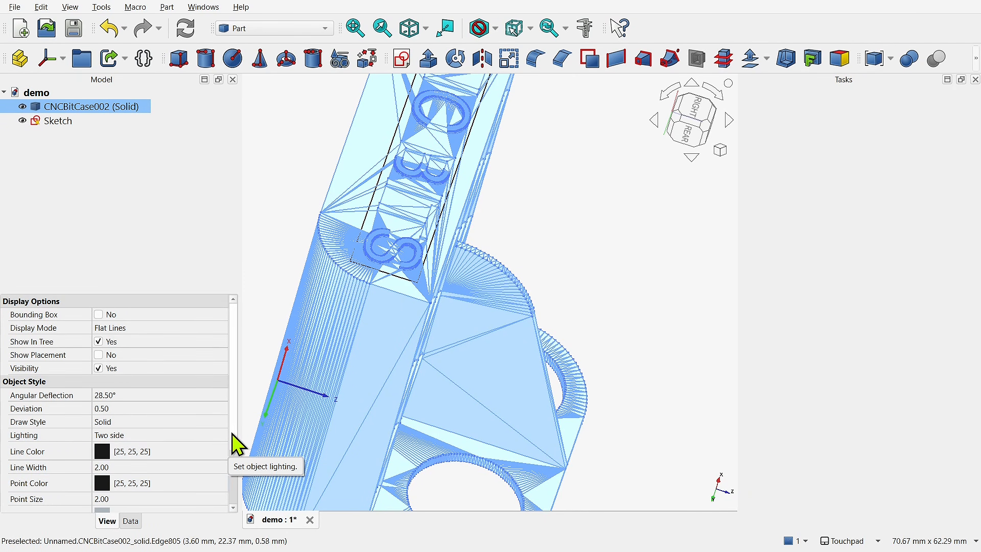
pyautogui.scroll(-2, 233, 439)
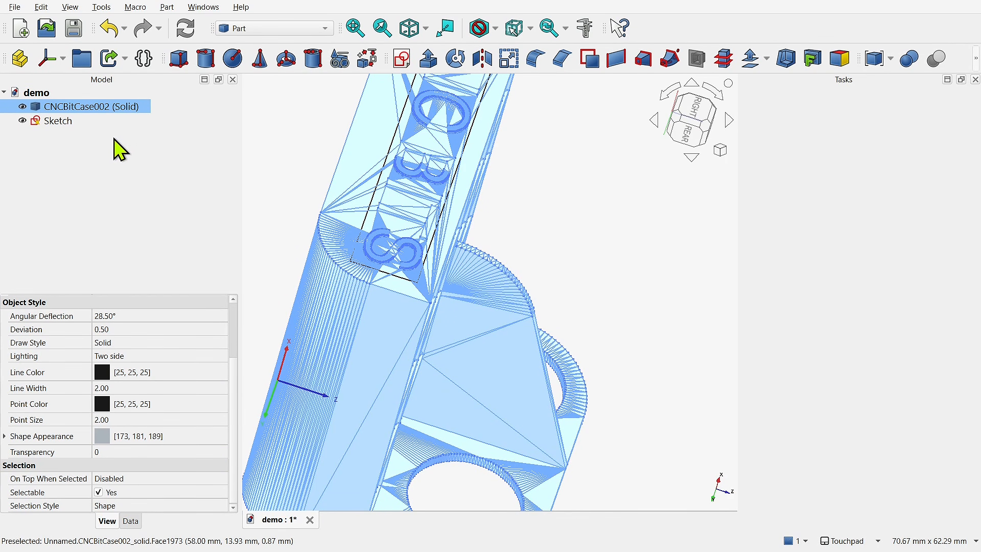
# Extrude the lettering-cover sketch 10 mm along its normal as a solid.
pyautogui.click(57, 126)
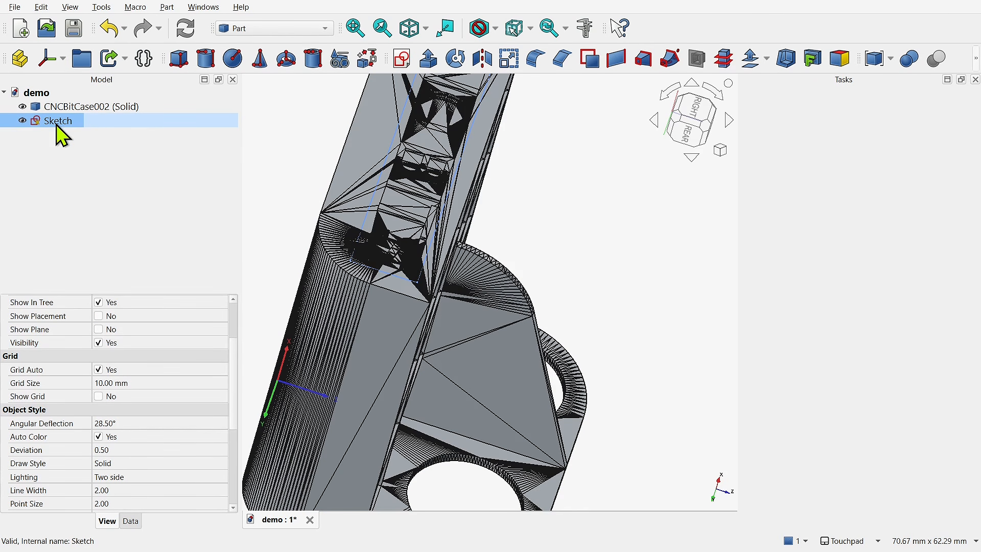
pyautogui.click(428, 63)
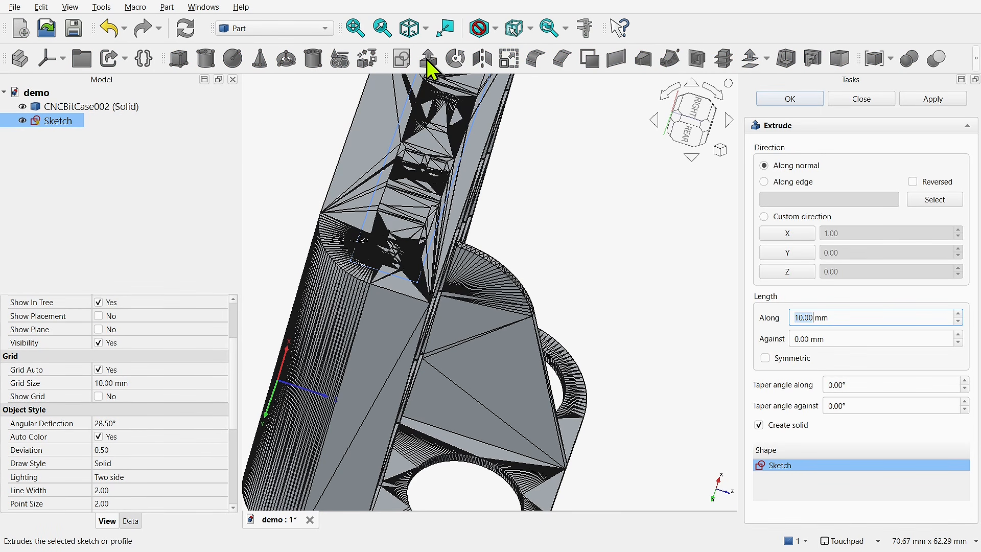
pyautogui.click(792, 100)
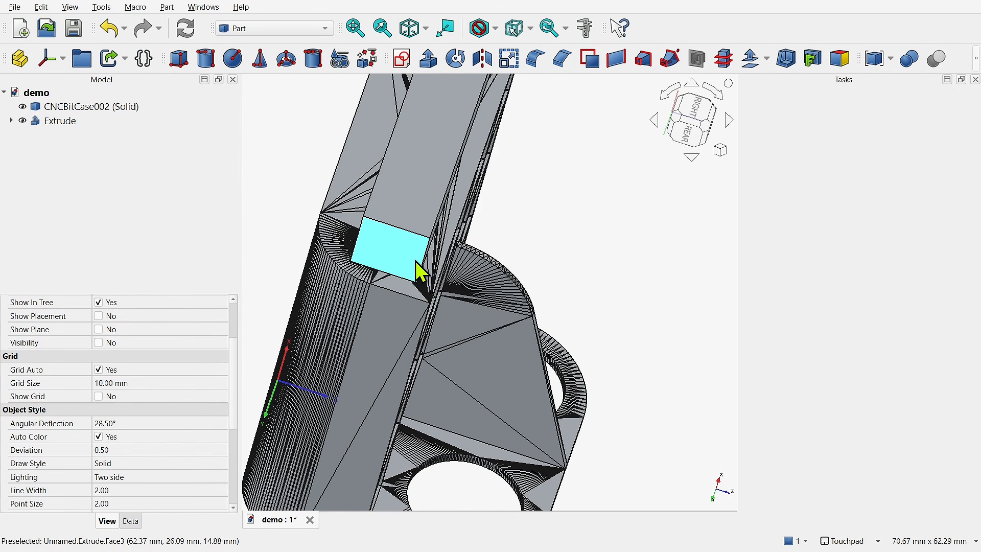
pyautogui.keyDown('alt'); pyautogui.moveTo(415, 260); pyautogui.dragTo(368, 232); pyautogui.keyUp('alt')
pyautogui.scroll(-3, 368, 232)
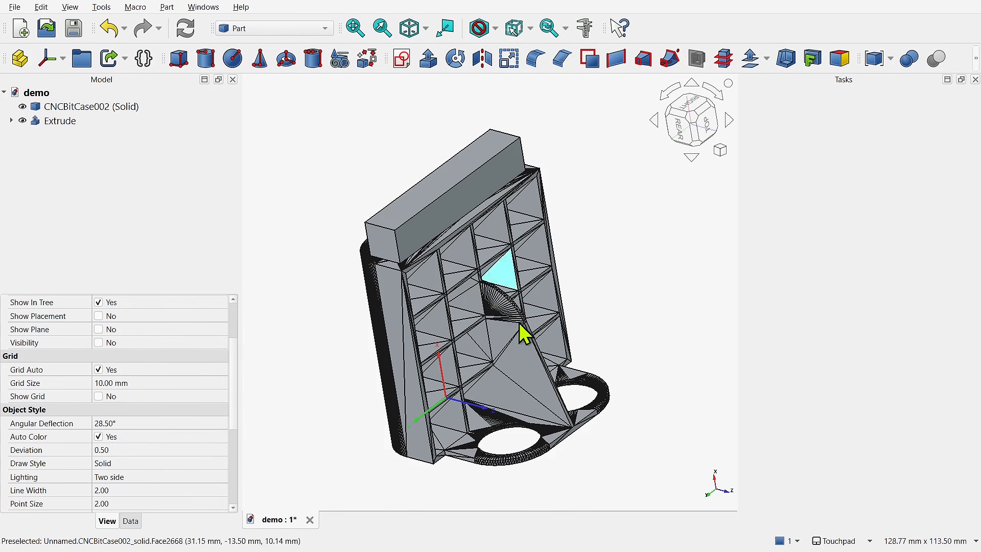
# Start a sketch on the side face of the curved divider, using the Plane face attachment.
pyautogui.moveTo(574, 337)
pyautogui.keyDown('alt'); pyautogui.mouseDown()
pyautogui.moveTo(561, 309)
pyautogui.moveTo(582, 326)
pyautogui.moveTo(575, 322)
pyautogui.mouseUp(); pyautogui.keyUp('alt')
pyautogui.keyDown('alt'); pyautogui.moveTo(545, 291); pyautogui.dragTo(519, 267); pyautogui.keyUp('alt')
pyautogui.scroll(5, 520, 271)
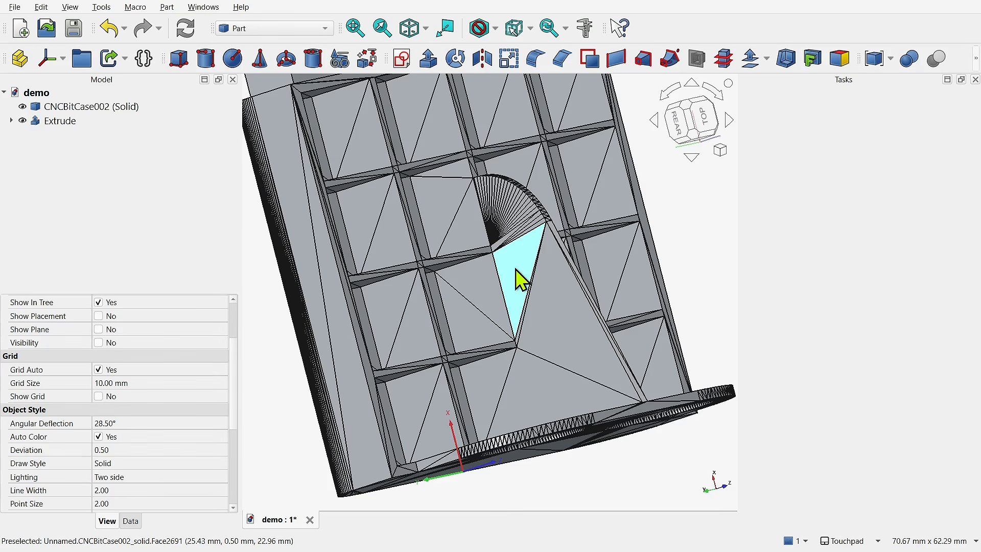
pyautogui.click(516, 278)
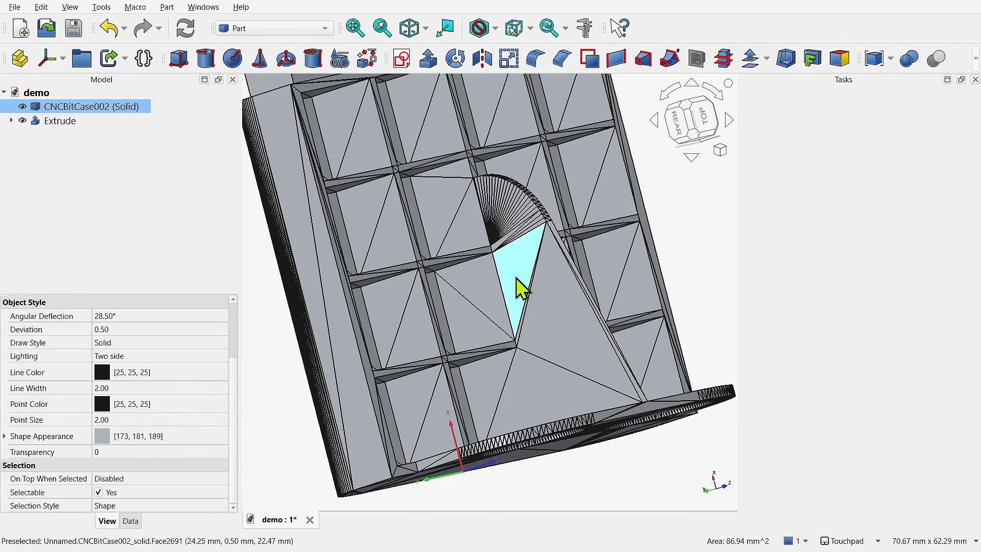
pyautogui.click(407, 62)
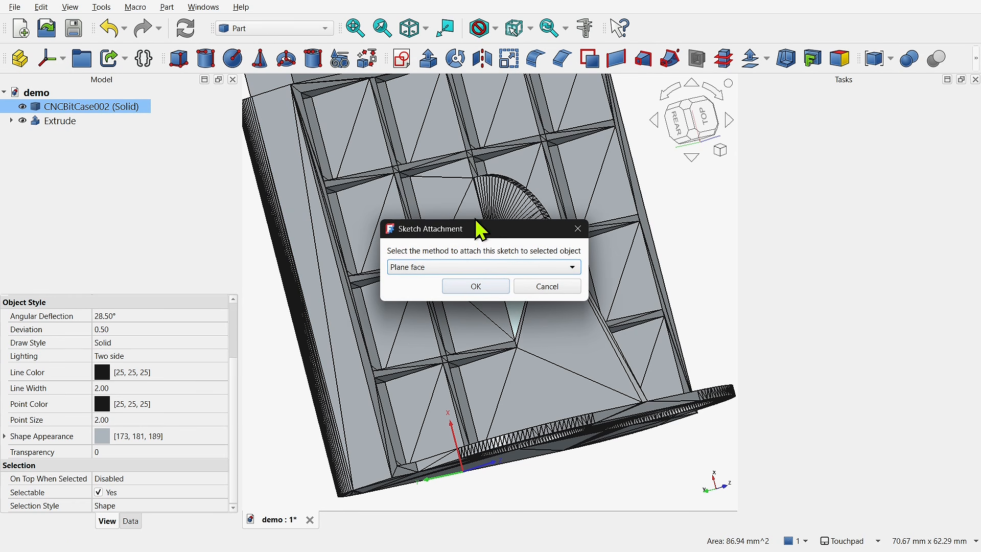
pyautogui.click(476, 286)
# Section the view at the sketch plane to expose the divider's profile.
pyautogui.keyDown('shift'); pyautogui.moveTo(586, 185); pyautogui.dragTo(524, 443, button='middle'); pyautogui.keyUp('shift')
pyautogui.moveTo(583, 160)
pyautogui.keyDown('shift'); pyautogui.mouseDown(button='middle')
pyautogui.moveTo(583, 386)
pyautogui.moveTo(608, 460)
pyautogui.mouseUp(button='middle'); pyautogui.keyUp('shift')
pyautogui.moveTo(494, 242)
pyautogui.keyDown('shift'); pyautogui.mouseDown(button='middle')
pyautogui.moveTo(514, 343)
pyautogui.moveTo(492, 350)
pyautogui.mouseUp(button='middle'); pyautogui.keyUp('shift')
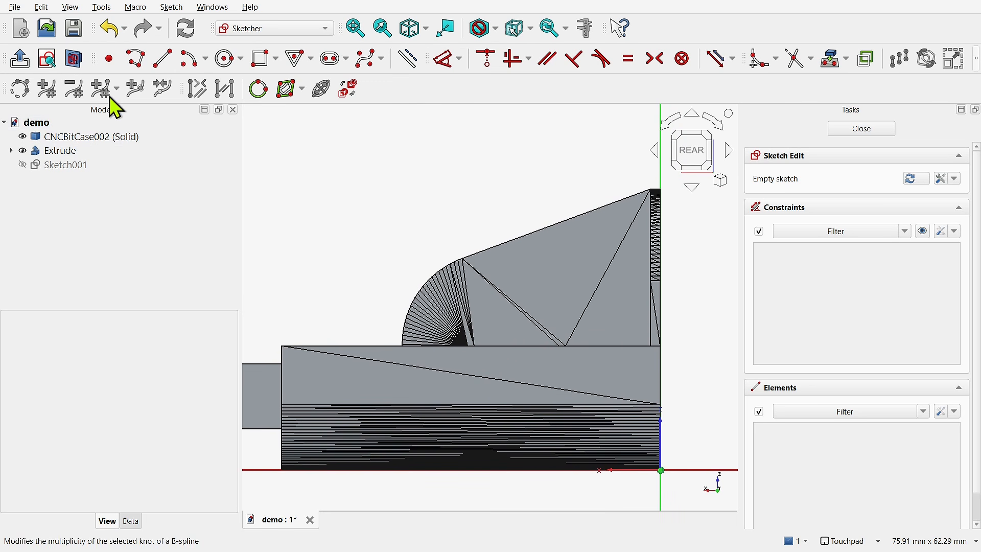
pyautogui.click(79, 70)
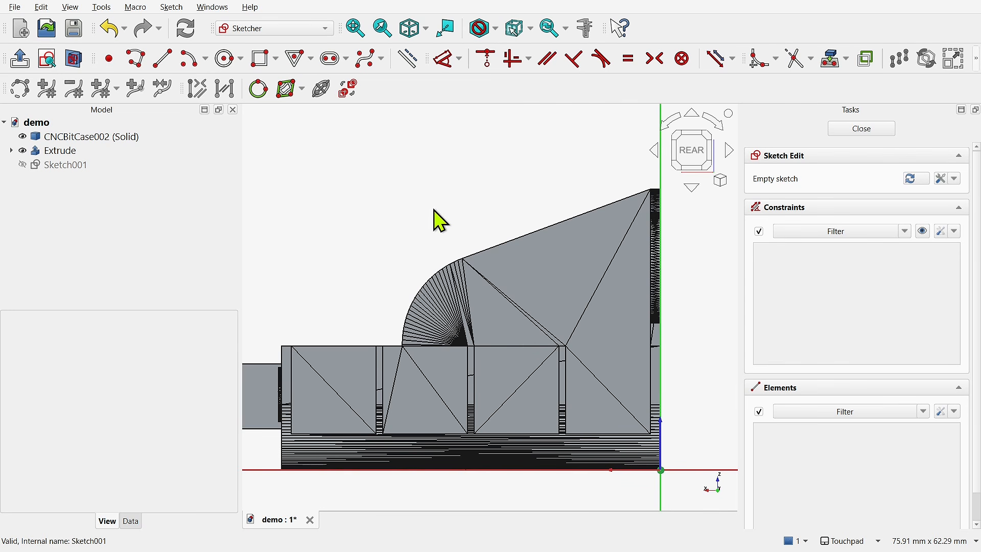
# In construction mode, reference the edge ending at the curve's base and the divider's peak vertex as external geometry.
pyautogui.click(408, 69)
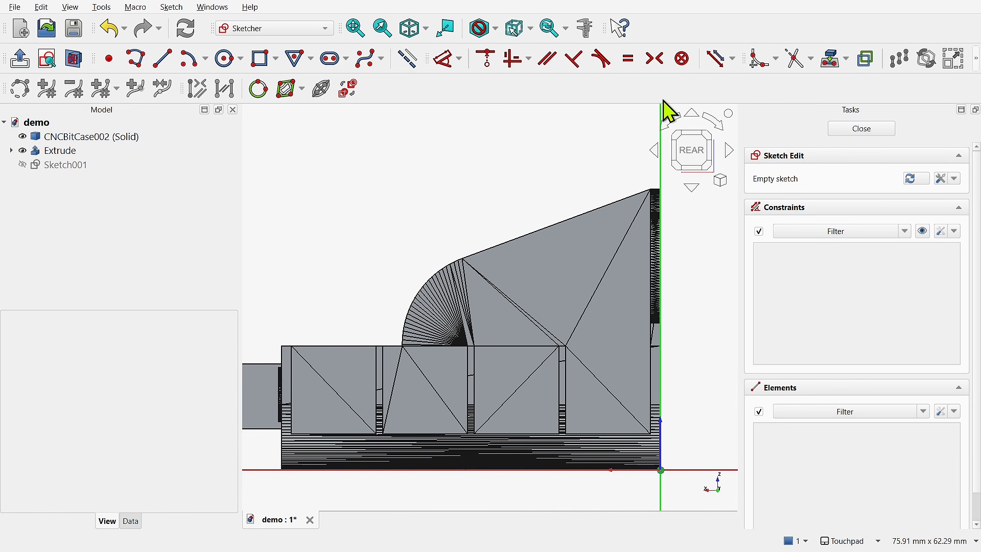
pyautogui.click(831, 66)
pyautogui.scroll(5, 437, 335)
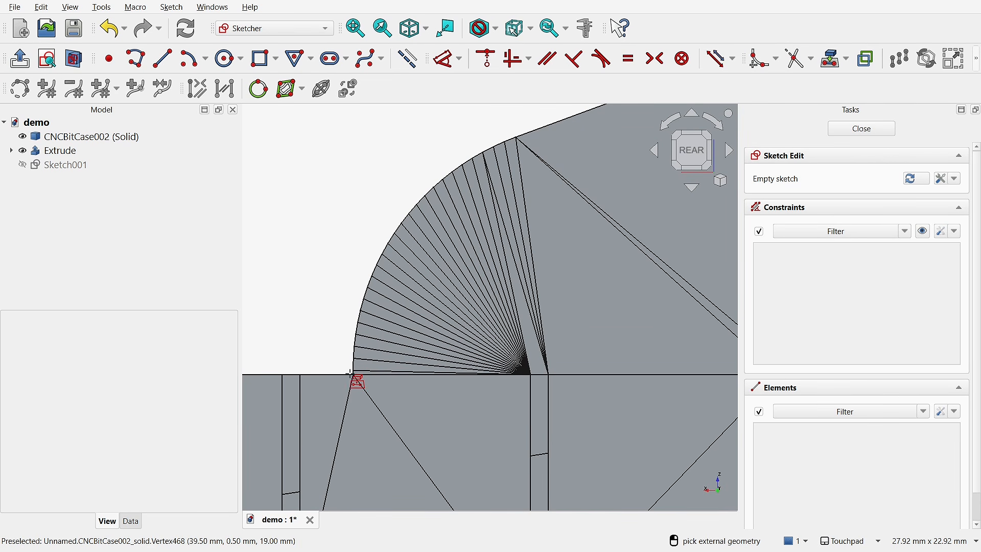
pyautogui.click(346, 373)
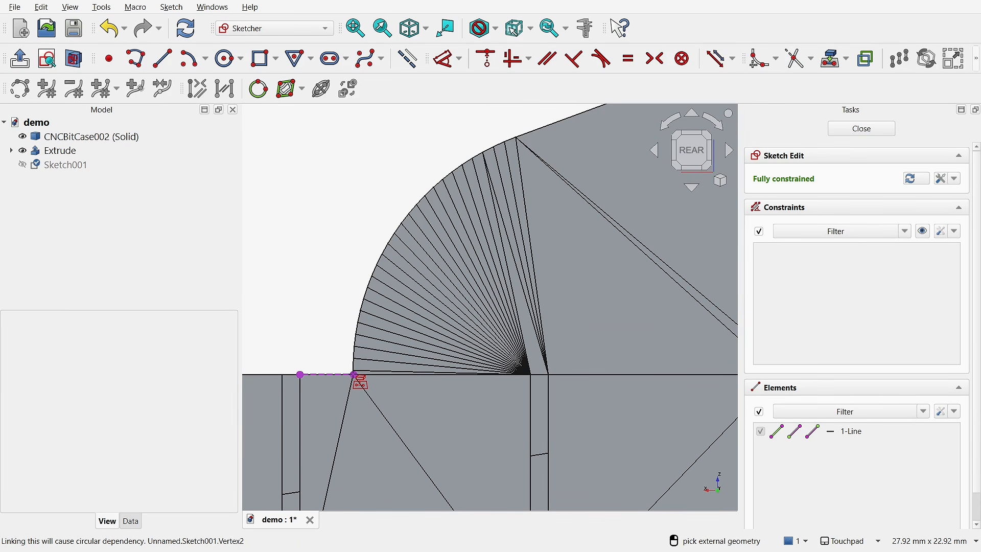
pyautogui.scroll(-5, 338, 347)
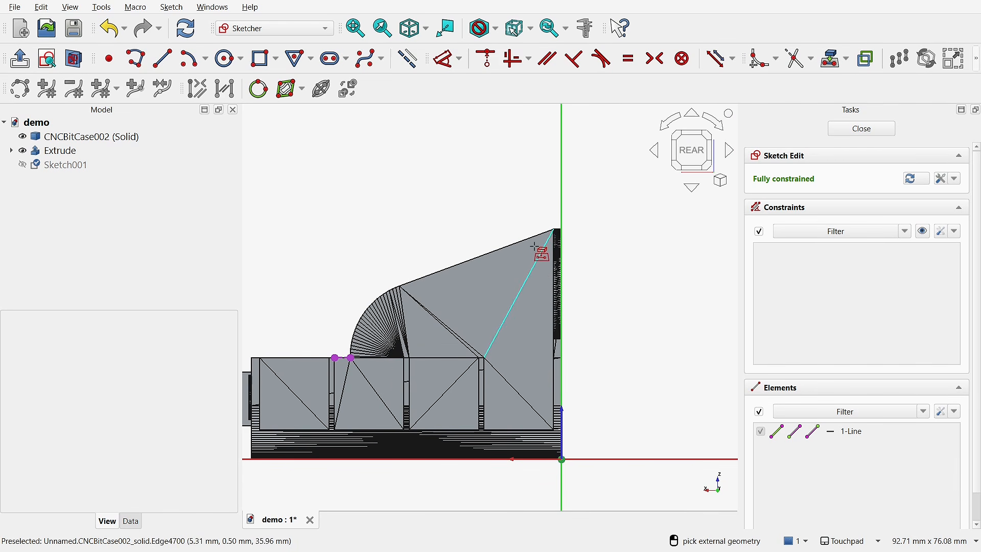
pyautogui.scroll(5, 567, 232)
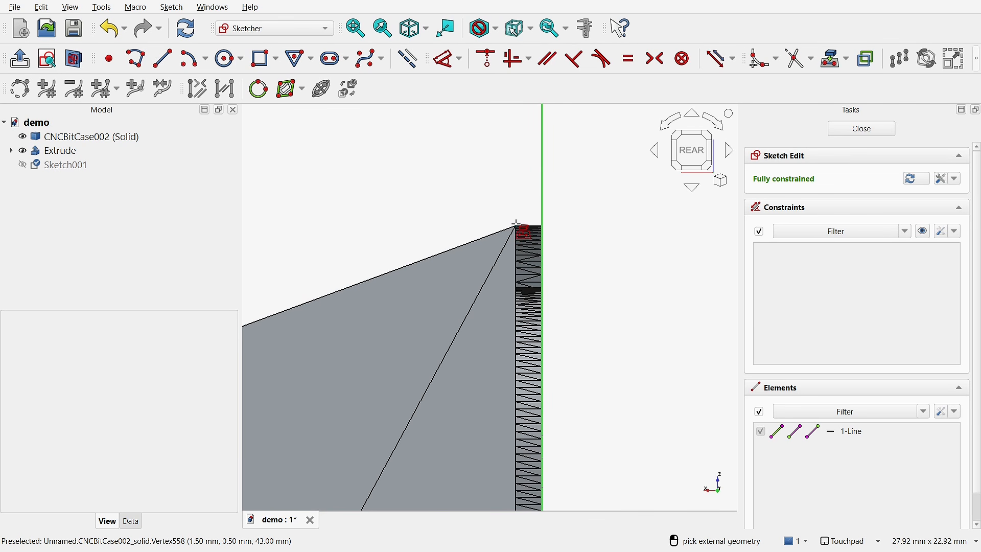
pyautogui.scroll(-5, 475, 279)
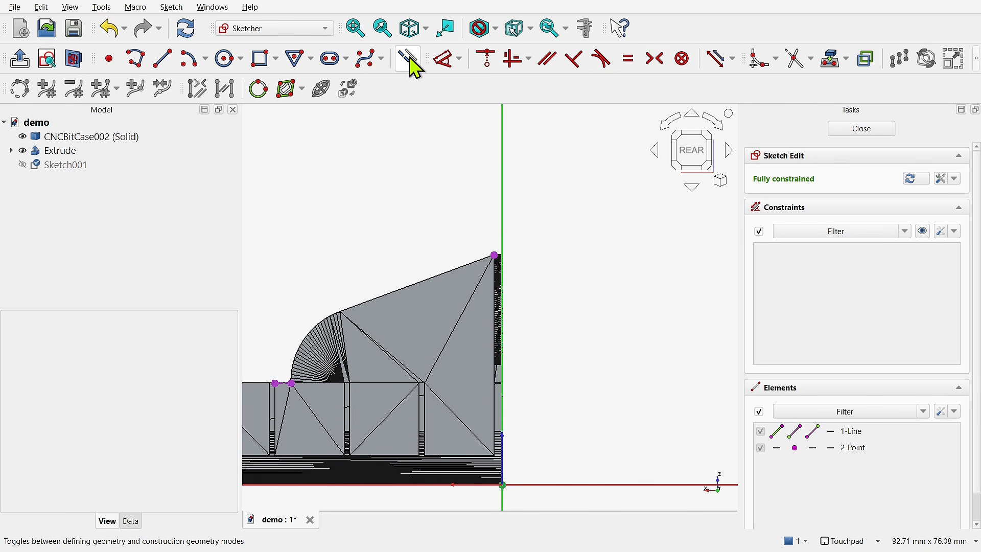
# Draw a rectangle from the curve's base point to the divider's peak point, close the sketch and check its position on the divider.
pyautogui.click(261, 62)
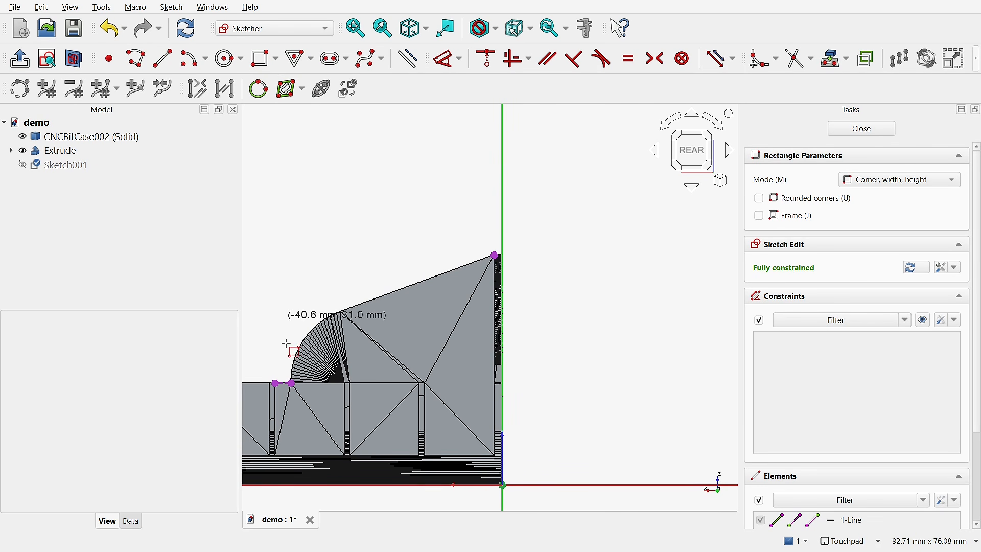
pyautogui.click(292, 384)
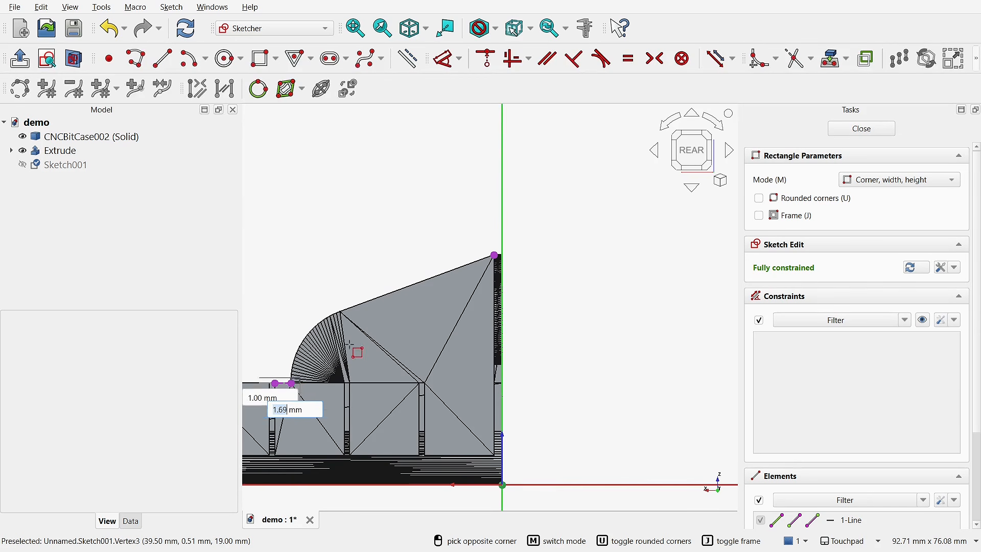
pyautogui.click(494, 255)
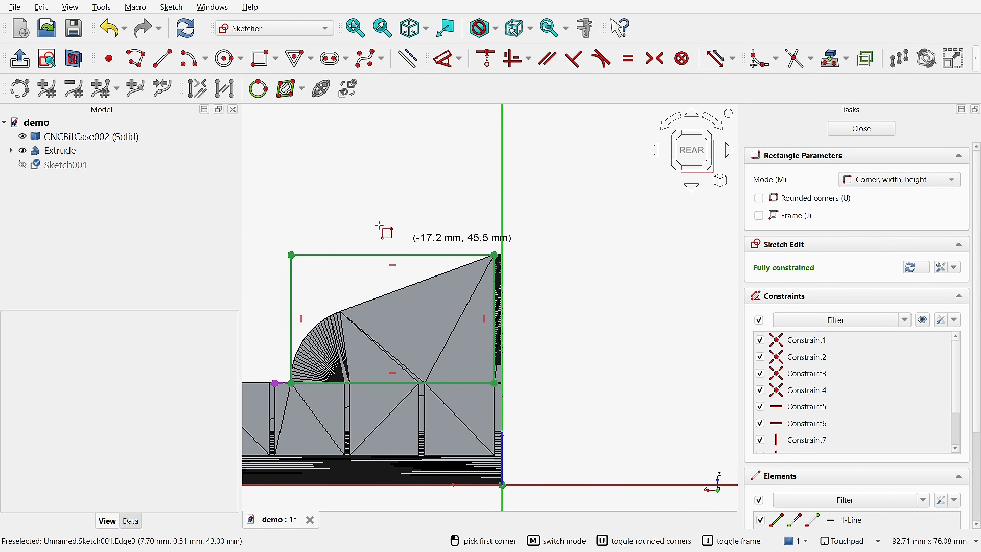
pyautogui.click(855, 128)
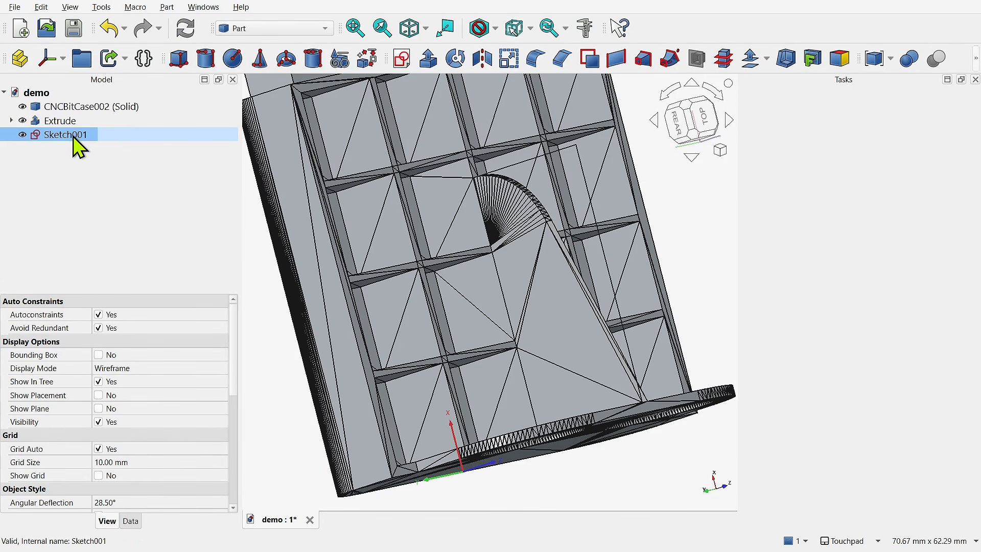
pyautogui.click(535, 477)
pyautogui.moveTo(531, 333)
pyautogui.keyDown('shift'); pyautogui.mouseDown()
pyautogui.moveTo(489, 276)
pyautogui.moveTo(408, 209)
pyautogui.moveTo(394, 263)
pyautogui.moveTo(401, 295)
pyautogui.moveTo(438, 328)
pyautogui.mouseUp(); pyautogui.keyUp('shift')
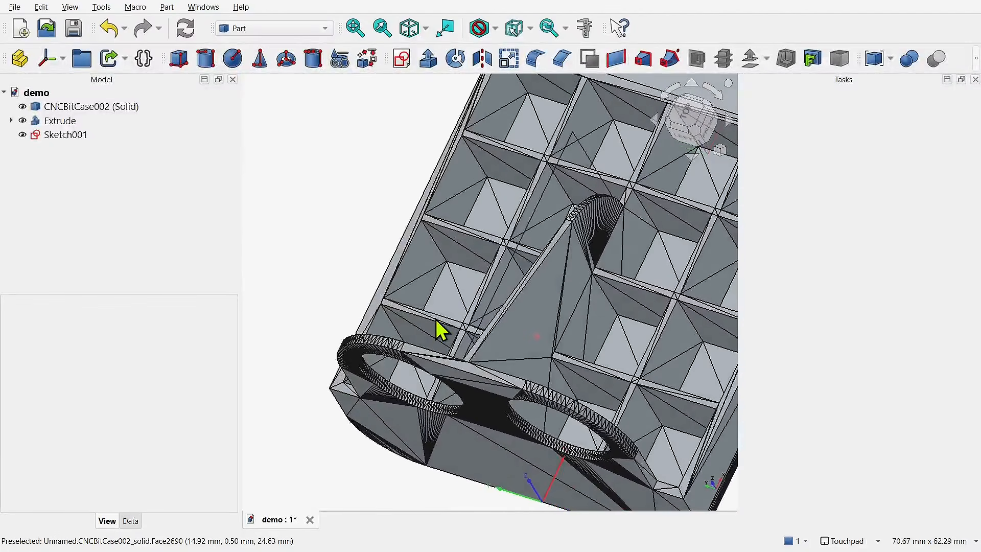
# Extrude the divider rectangle sketch 10 mm along its normal as a solid and check its position.
pyautogui.click(53, 138)
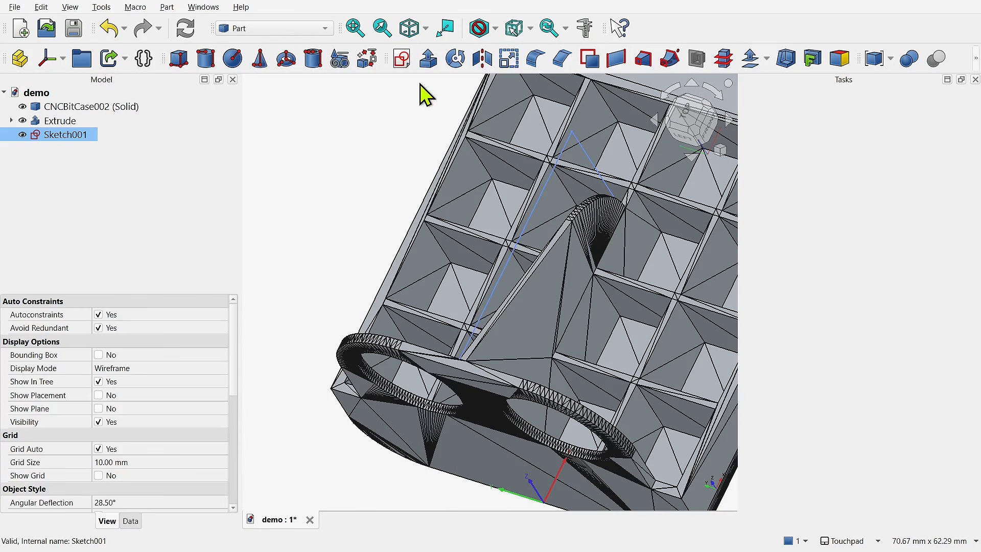
pyautogui.click(429, 59)
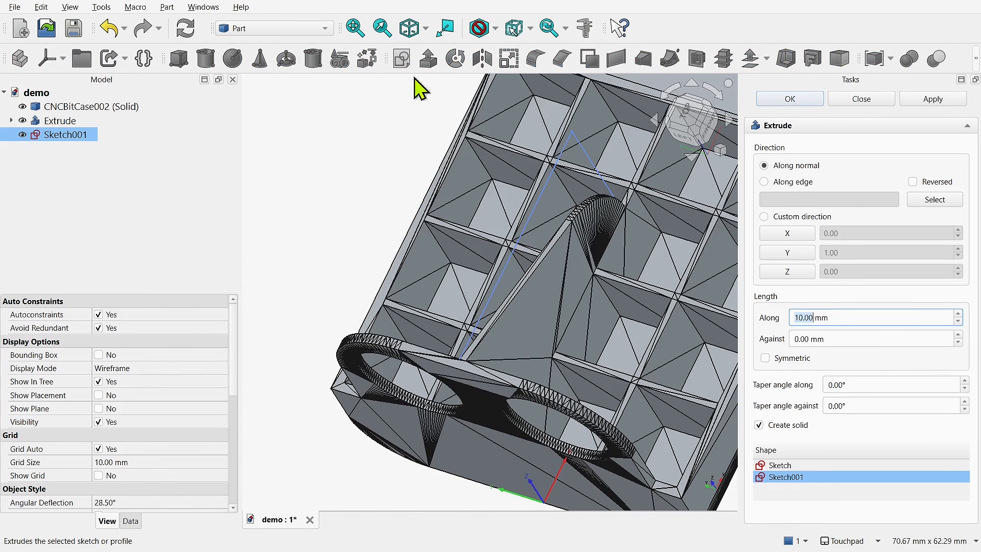
pyautogui.click(797, 103)
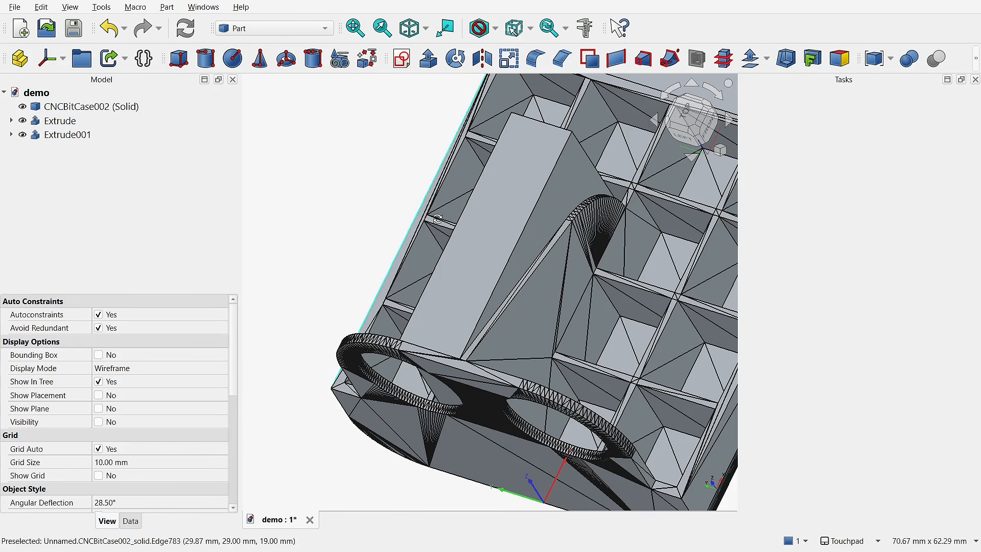
pyautogui.keyDown('shift'); pyautogui.moveTo(438, 218); pyautogui.dragTo(478, 242); pyautogui.keyUp('shift')
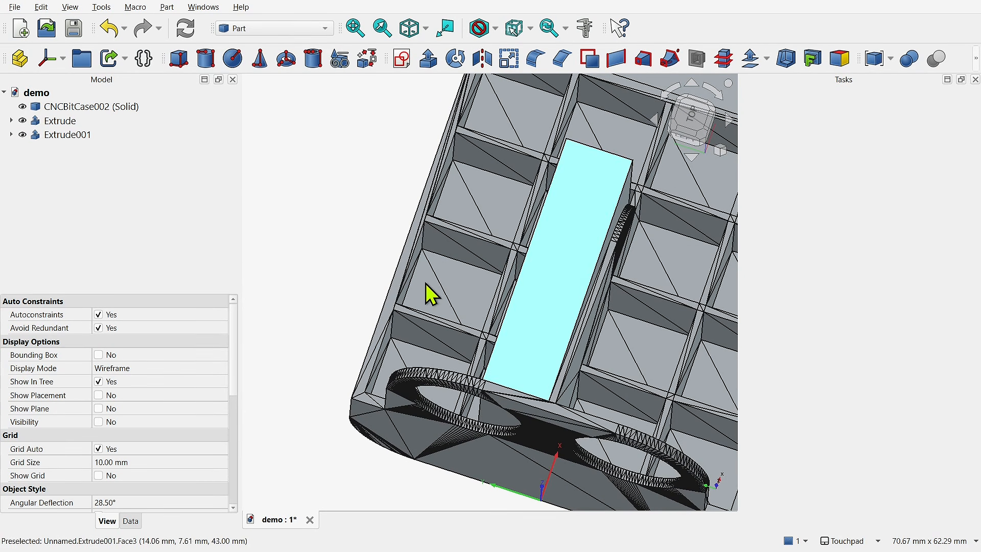
# Reverse the extrusion direction of the divider block so it extends to the opposite side of the sketch plane.
pyautogui.click(75, 137)
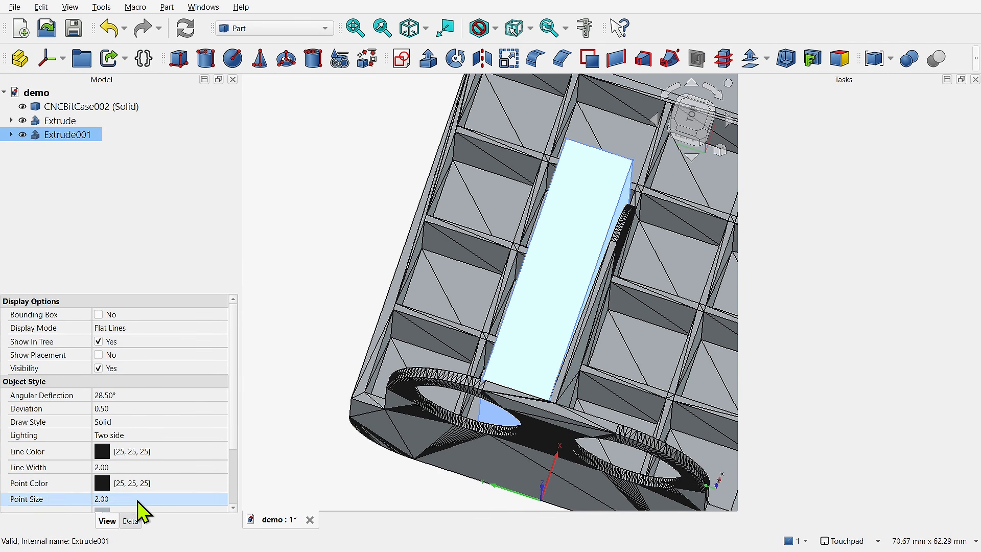
pyautogui.click(131, 520)
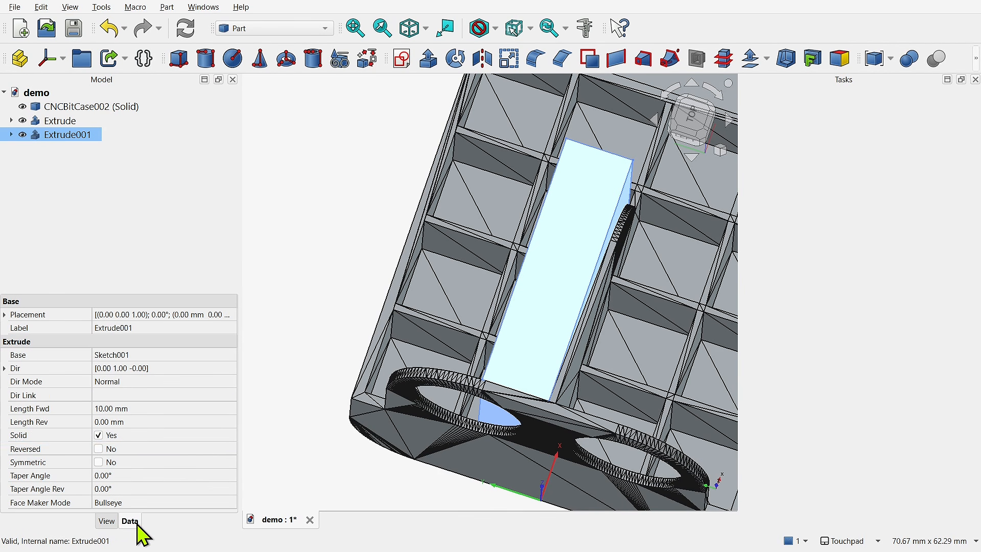
pyautogui.click(99, 449)
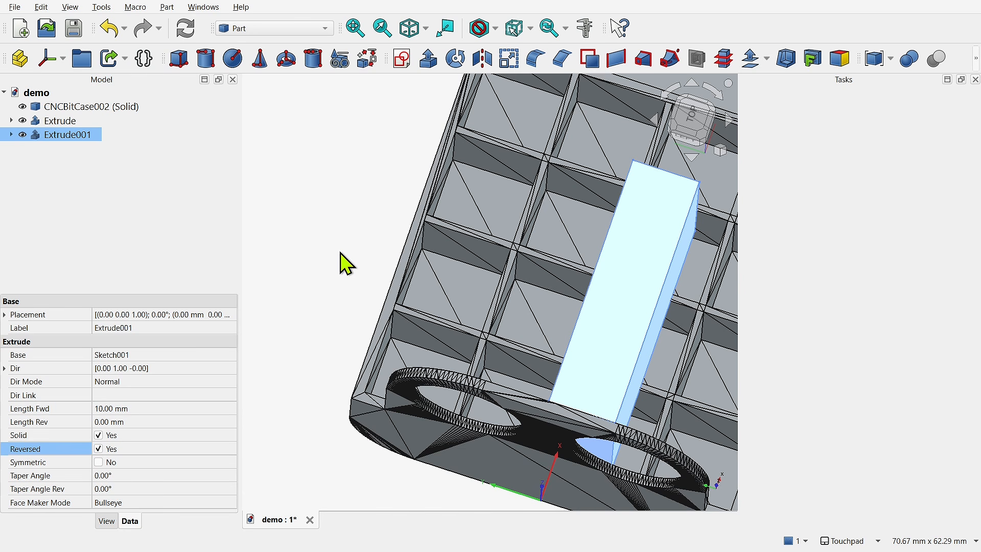
pyautogui.scroll(-3, 341, 201)
pyautogui.click(332, 207)
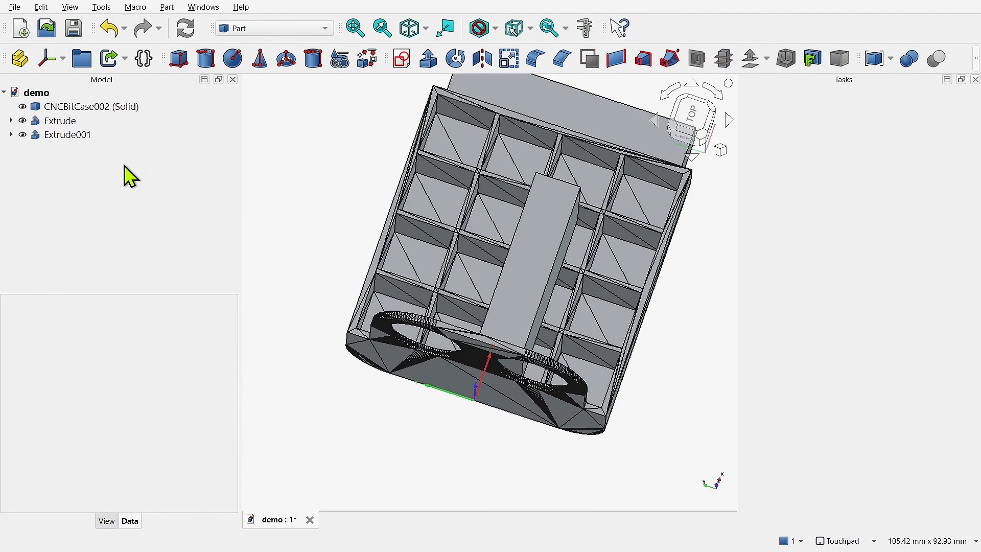
# Combine the two extrusions, Extrude and Extrude001, into one compound.
pyautogui.click(64, 122)
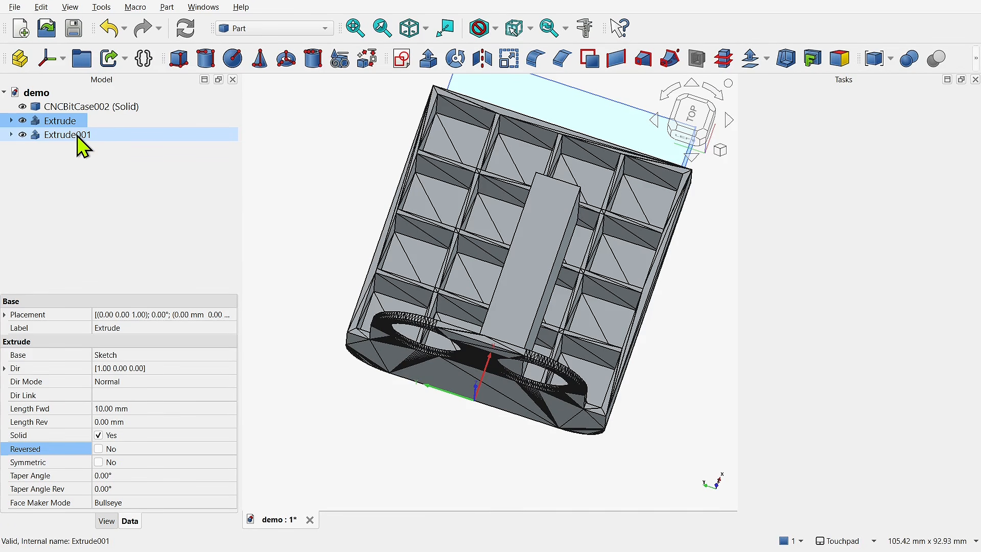
pyautogui.keyDown('ctrl'); pyautogui.click(78, 135); pyautogui.keyUp('ctrl')
pyautogui.click(166, 7)
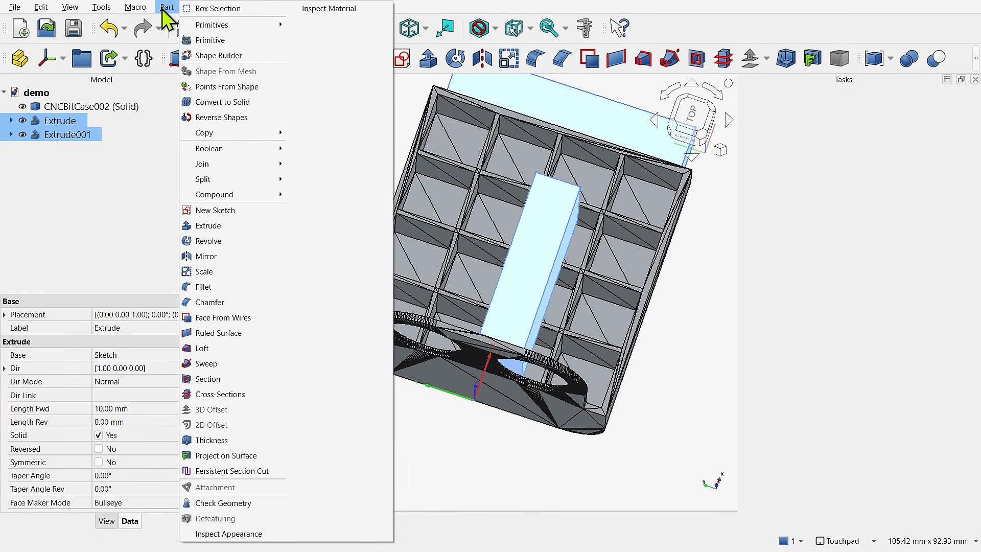
pyautogui.moveTo(258, 195)
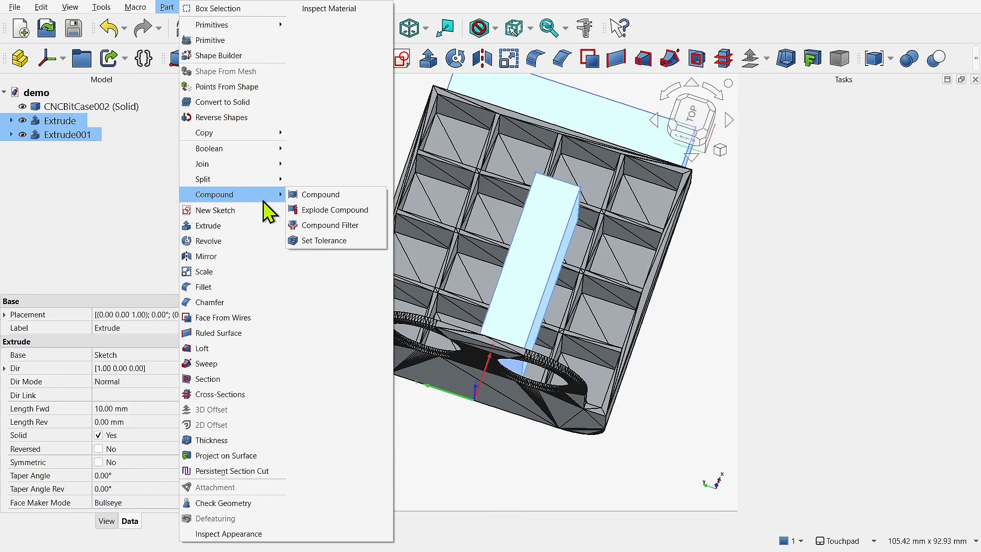
pyautogui.click(321, 194)
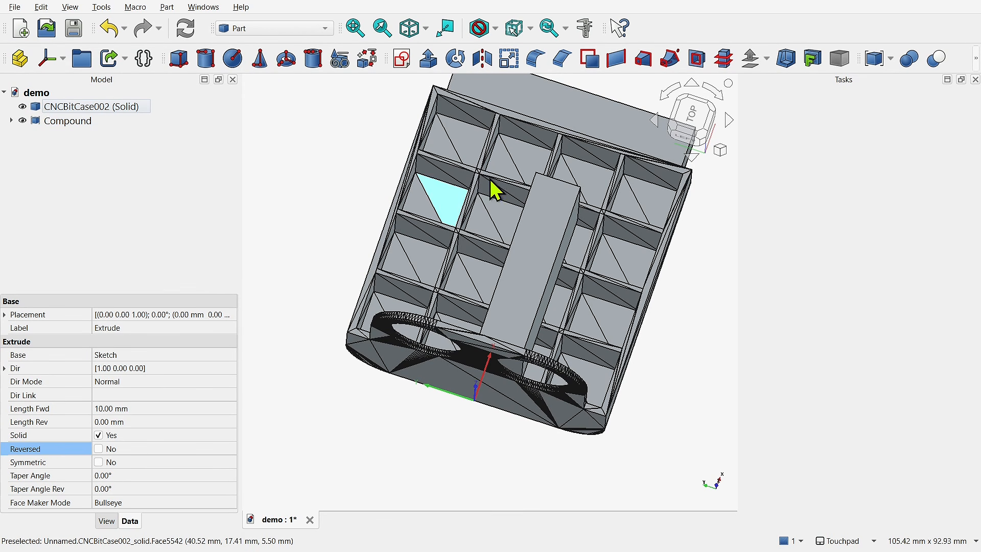
# Start a sketch on the floor face of a compartment beyond the divider block's end, using the Plane face attachment.
pyautogui.scroll(5, 565, 169)
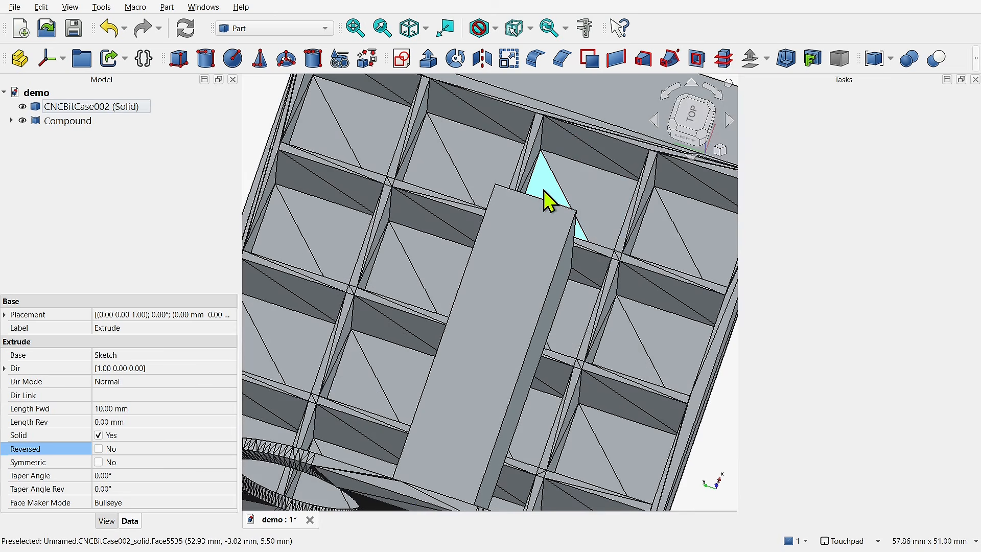
pyautogui.keyDown('alt'); pyautogui.moveTo(544, 189); pyautogui.dragTo(518, 212); pyautogui.keyUp('alt')
pyautogui.scroll(4, 513, 212)
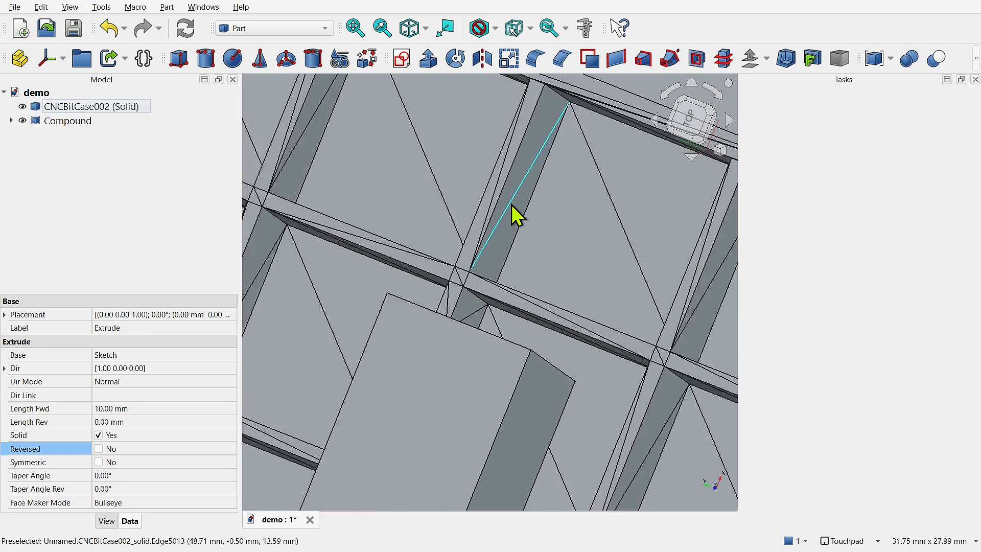
pyautogui.click(460, 176)
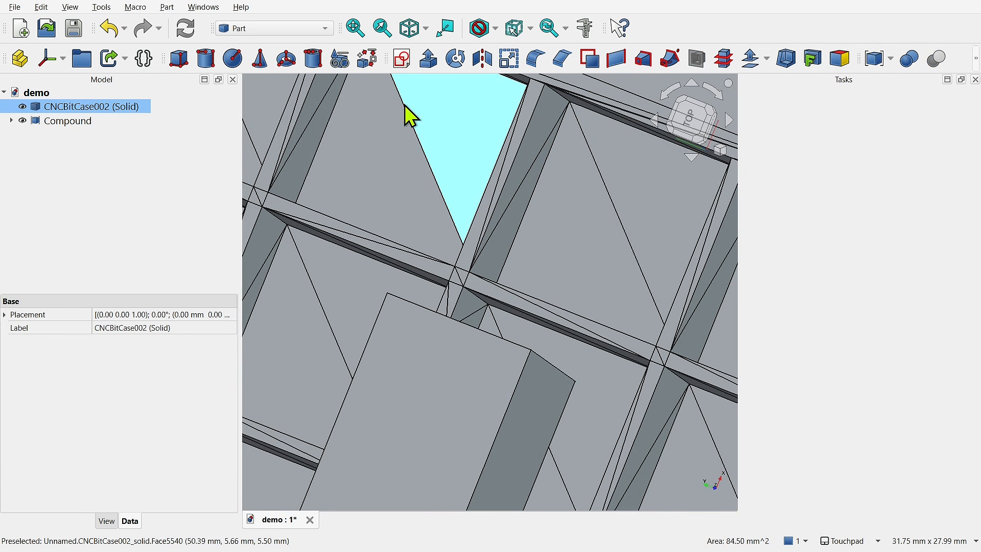
pyautogui.click(402, 64)
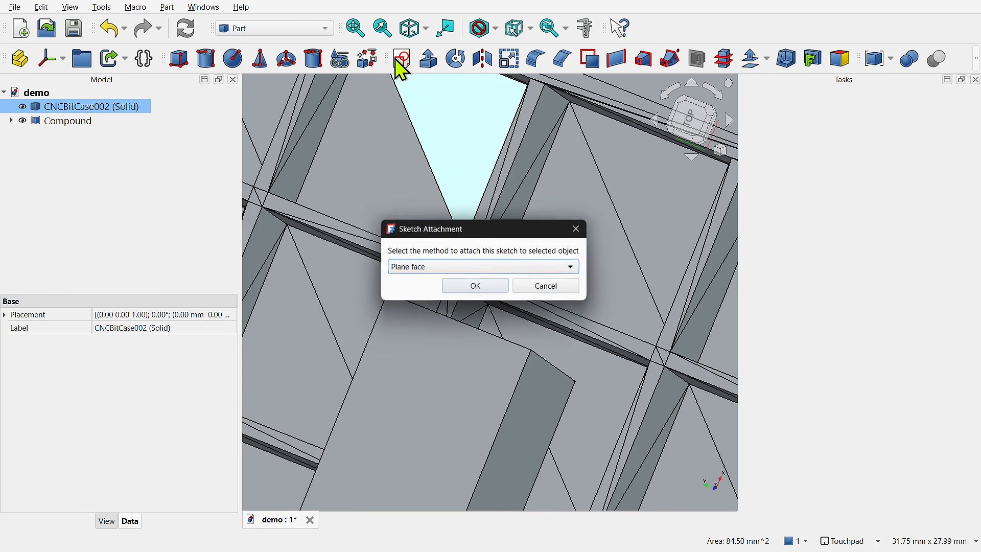
pyautogui.click(478, 288)
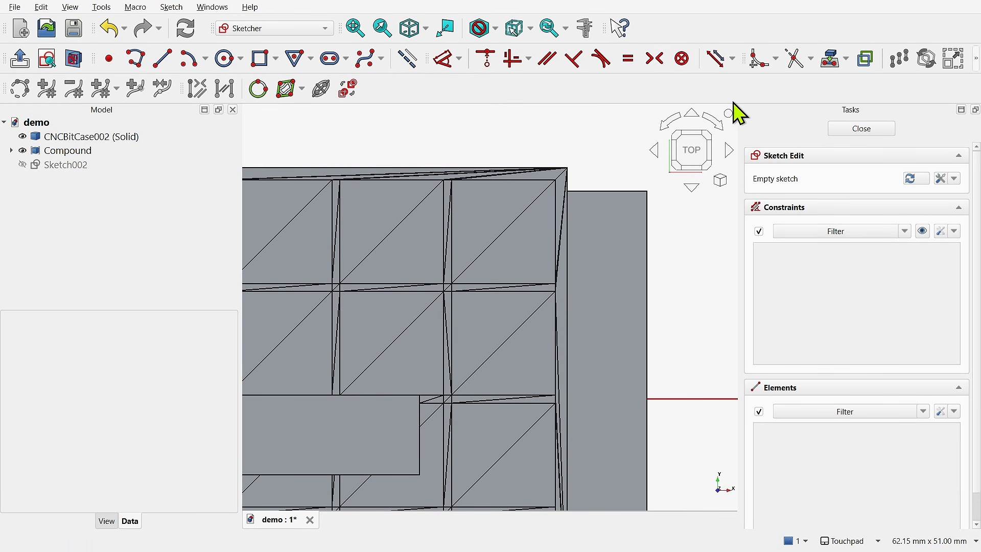
# Reference the two end vertices along the compartment wall's upper edge, near the horizontal axis, as external geometry.
pyautogui.click(828, 66)
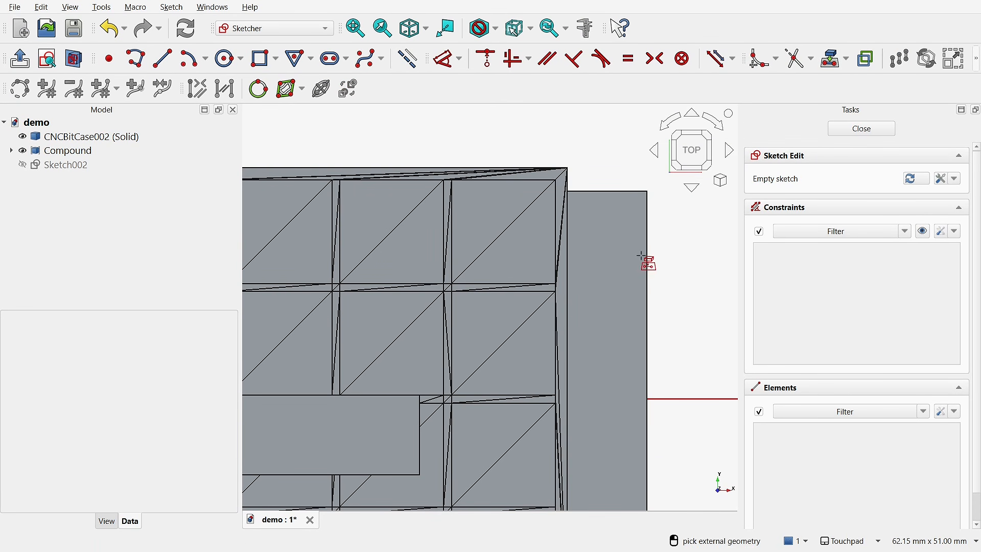
pyautogui.scroll(5, 464, 449)
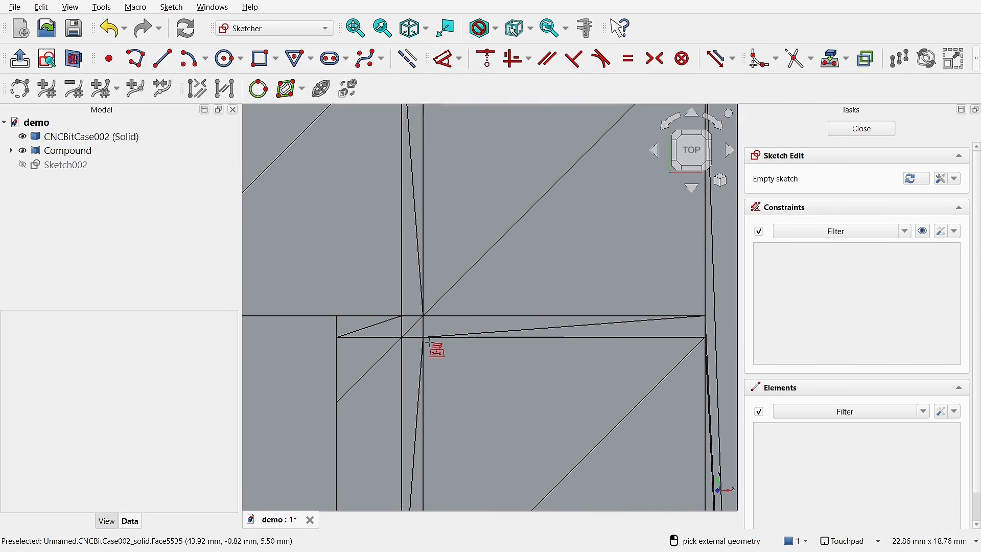
pyautogui.click(424, 337)
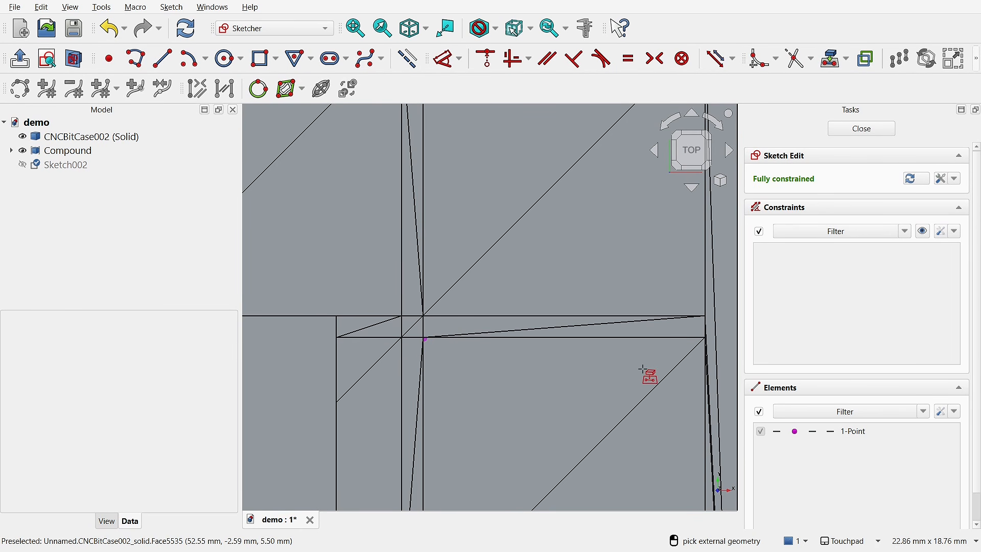
pyautogui.click(705, 339)
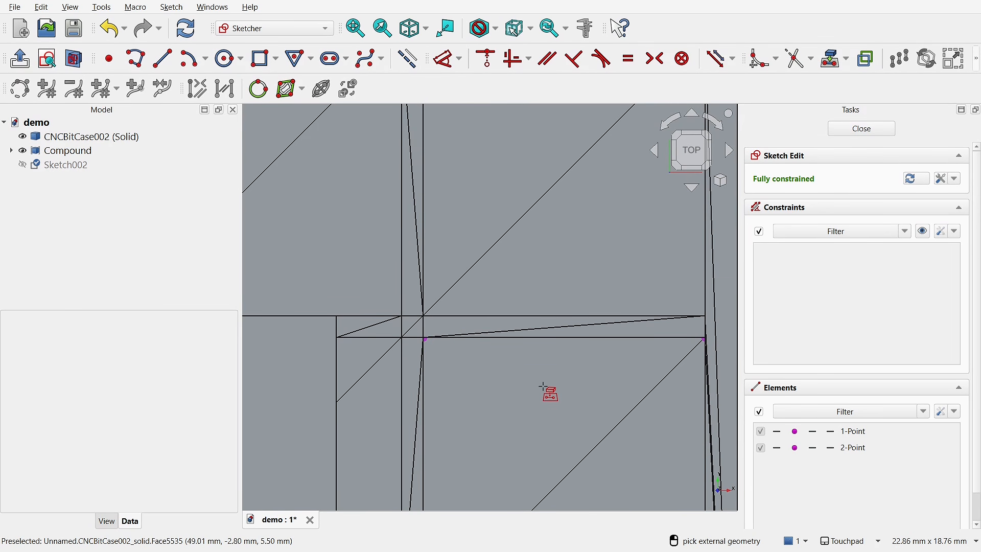
pyautogui.scroll(-5, 509, 367)
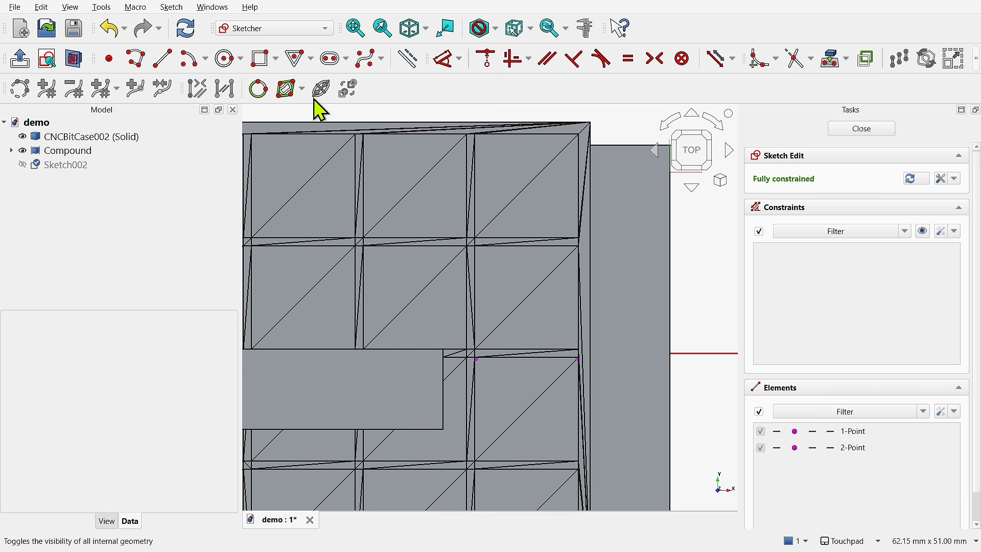
# Section the view at the sketch plane and draw a rectangle about 4 mm high from the first referenced point across the compartment wall.
pyautogui.click(260, 59)
pyautogui.scroll(3, 485, 411)
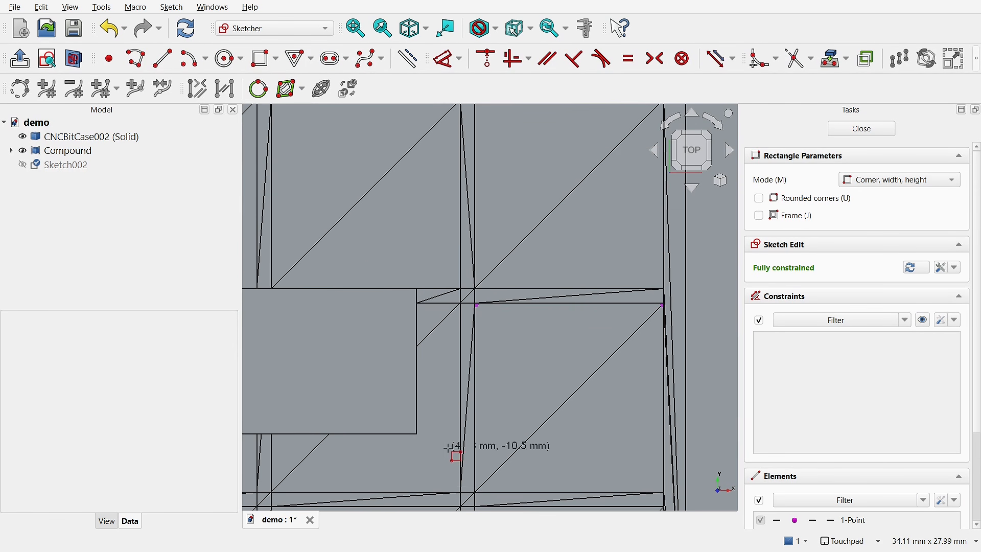
pyautogui.click(476, 304)
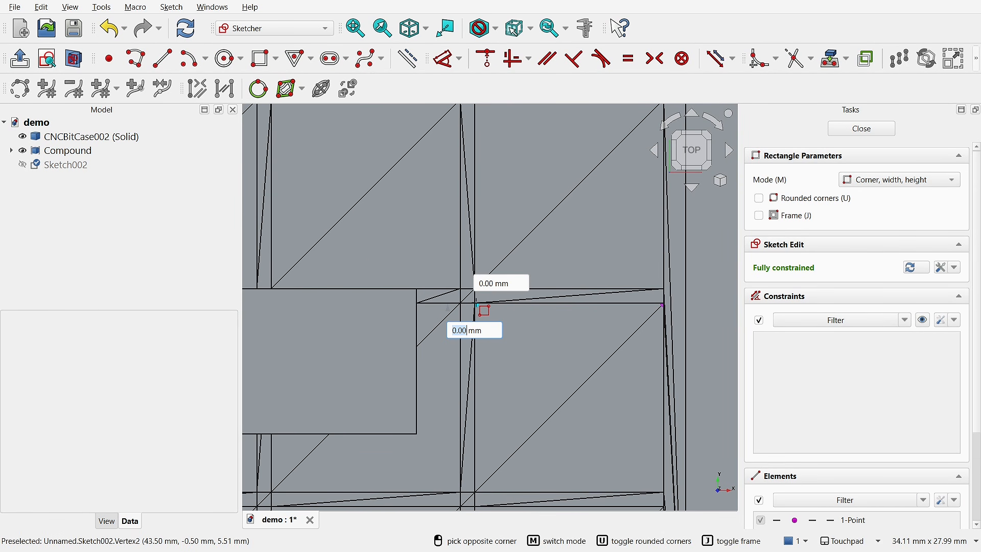
pyautogui.keyDown('alt'); pyautogui.moveTo(478, 306); pyautogui.dragTo(497, 272, button='middle'); pyautogui.keyUp('alt')
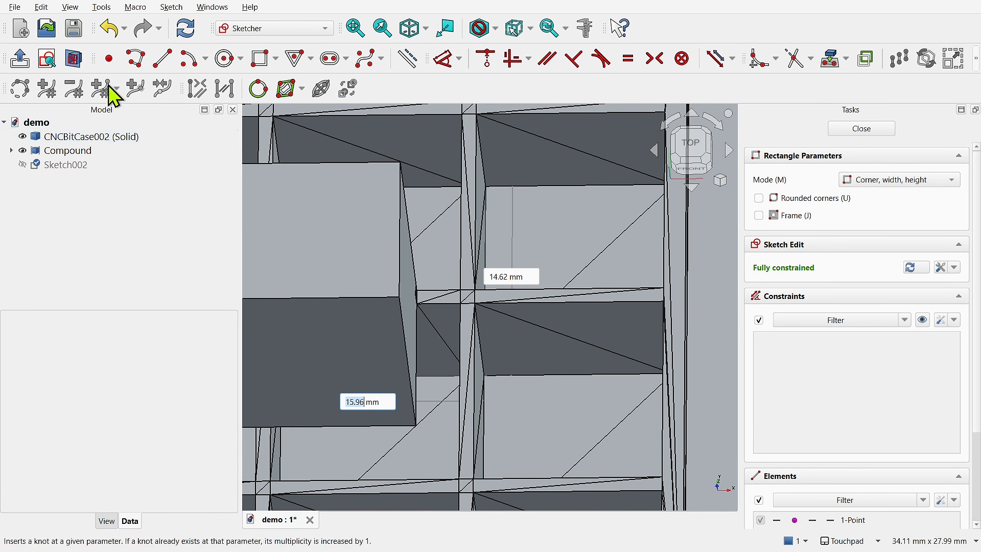
pyautogui.click(73, 62)
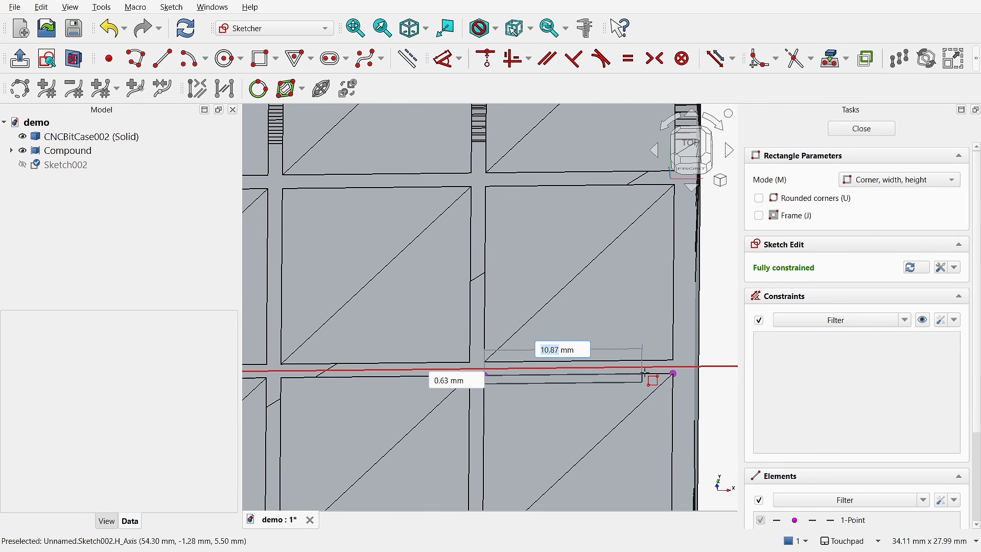
pyautogui.click(668, 315)
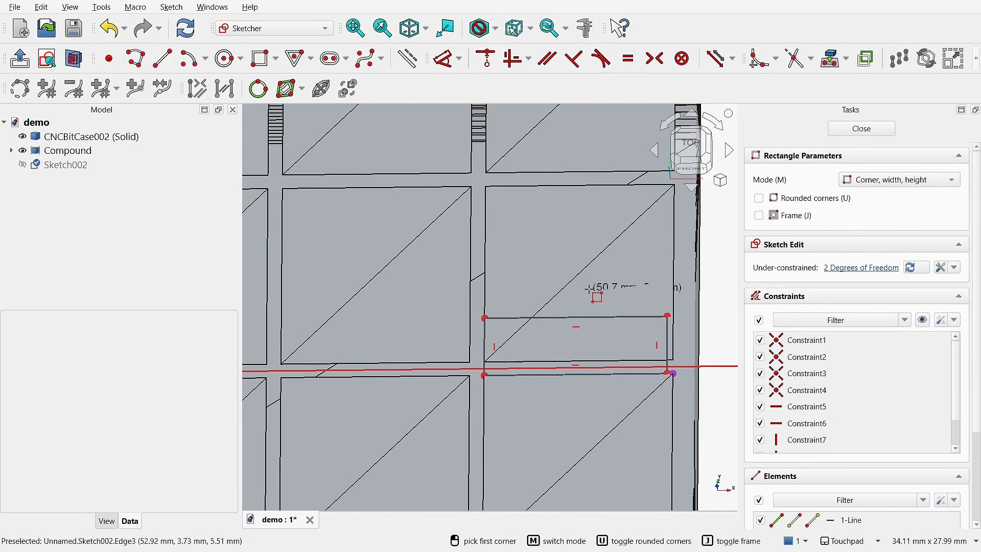
pyautogui.rightClick(613, 307)
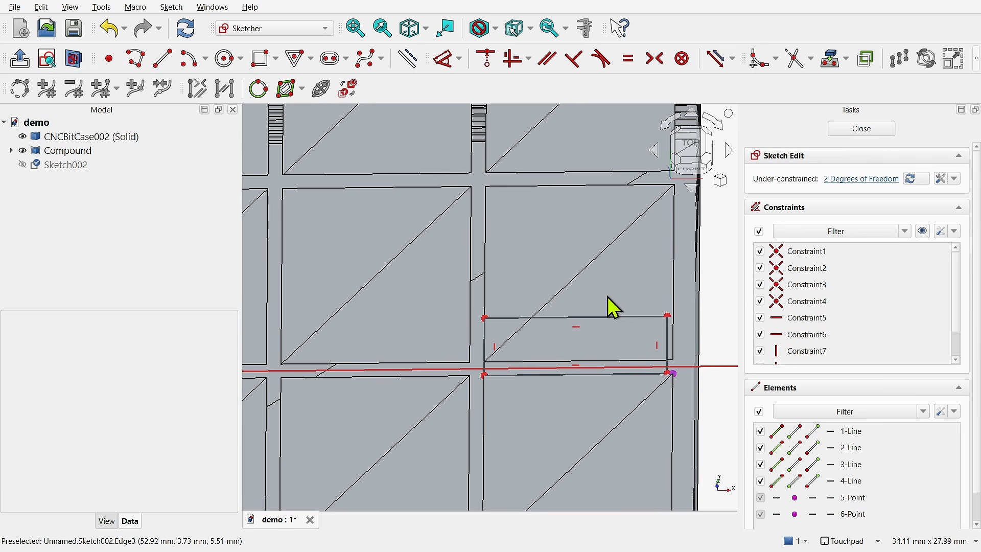
# Make the rectangle's free lower corner coincident with the second referenced point and close the sketch.
pyautogui.click(670, 376)
pyautogui.click(673, 374)
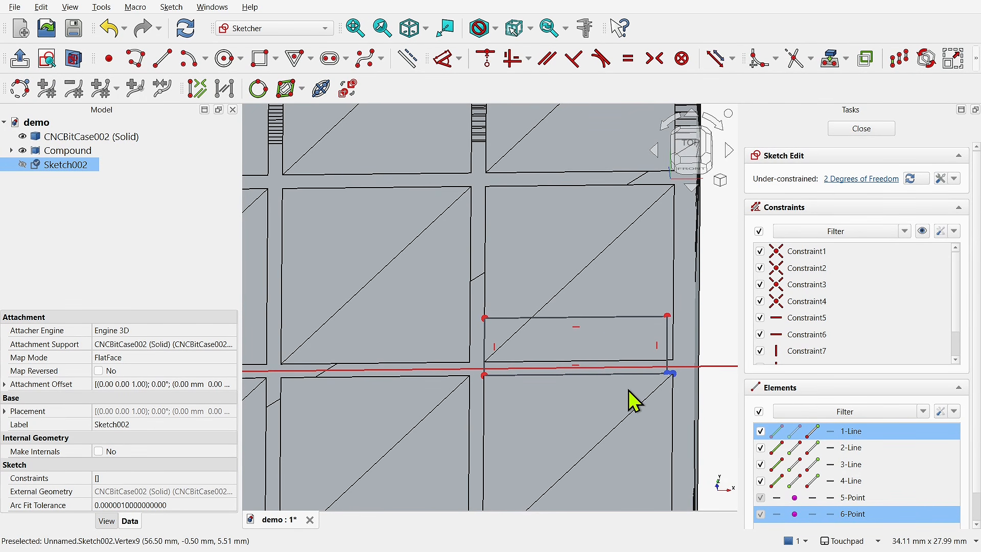
pyautogui.click(487, 60)
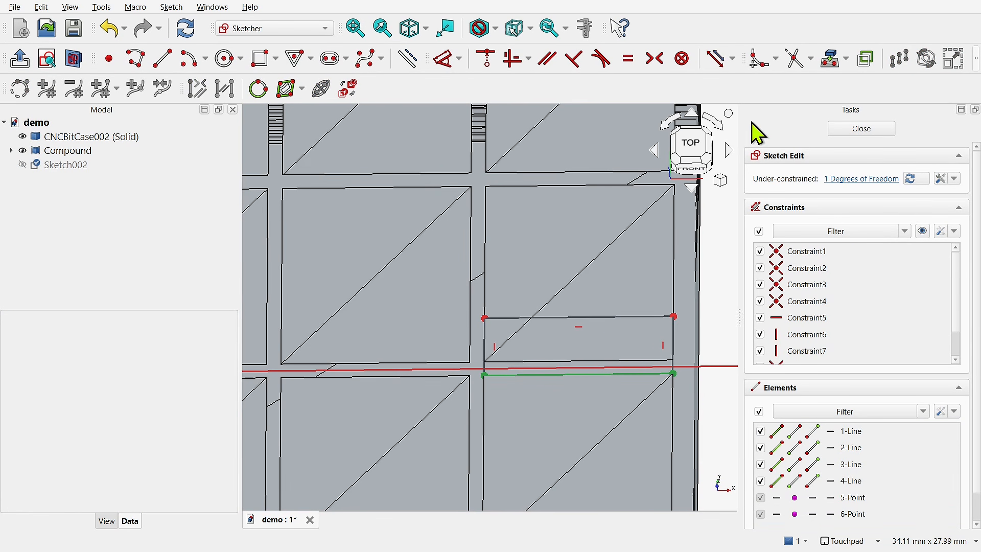
pyautogui.click(850, 144)
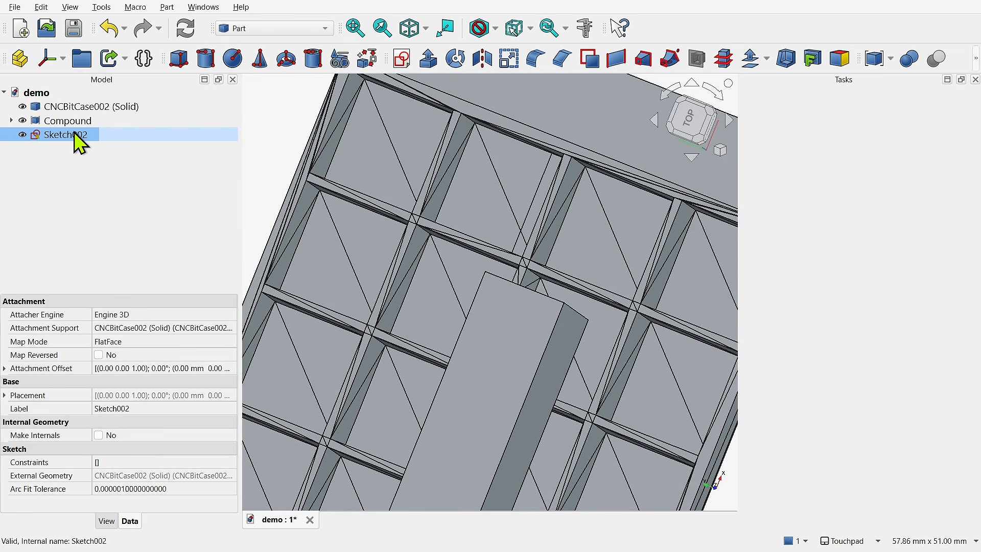
# Extrude the compartment wall rectangle sketch 10 mm along its normal as a solid and inspect it between the compartments.
pyautogui.moveTo(550, 237)
pyautogui.keyDown('shift'); pyautogui.mouseDown()
pyautogui.moveTo(575, 239)
pyautogui.moveTo(558, 226)
pyautogui.mouseUp(); pyautogui.keyUp('shift')
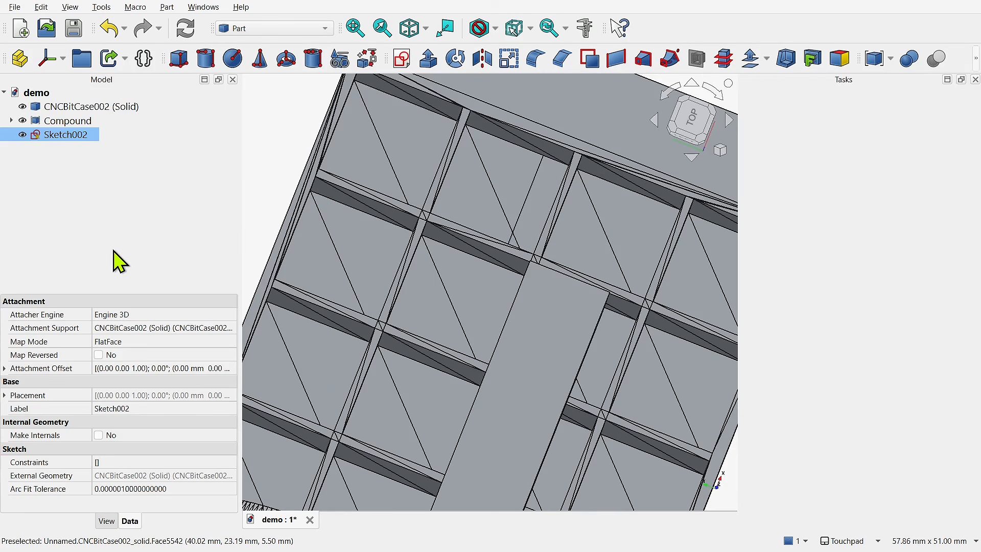
pyautogui.click(428, 59)
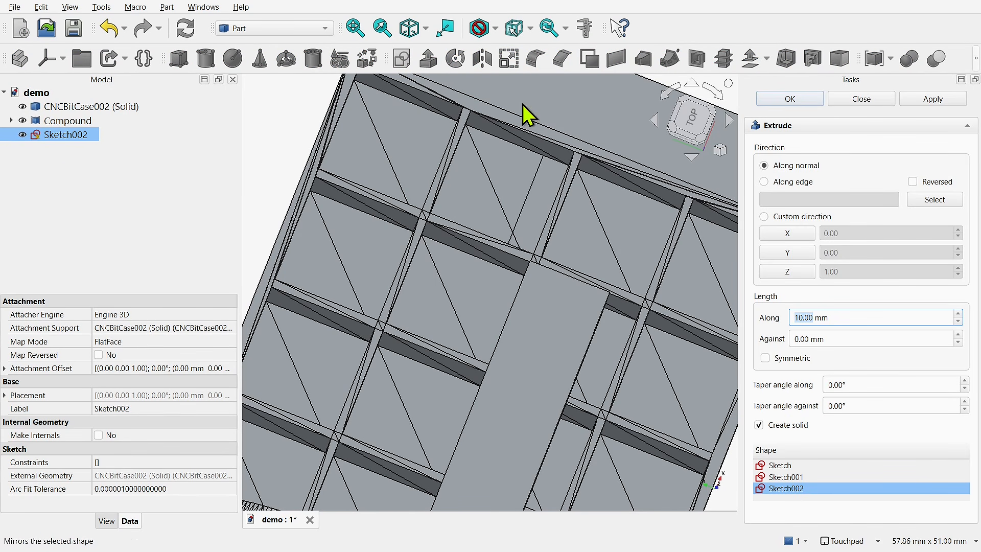
pyautogui.click(791, 102)
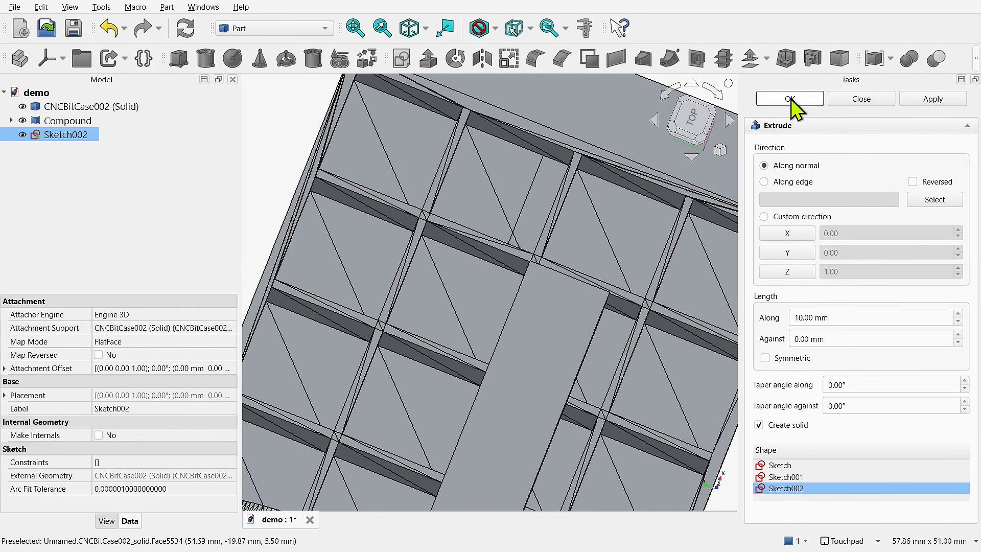
pyautogui.moveTo(593, 240)
pyautogui.keyDown('shift'); pyautogui.mouseDown()
pyautogui.moveTo(654, 246)
pyautogui.moveTo(593, 236)
pyautogui.moveTo(574, 215)
pyautogui.moveTo(572, 228)
pyautogui.moveTo(605, 241)
pyautogui.moveTo(574, 237)
pyautogui.moveTo(545, 212)
pyautogui.moveTo(592, 249)
pyautogui.moveTo(604, 246)
pyautogui.moveTo(595, 256)
pyautogui.mouseUp(); pyautogui.keyUp('shift')
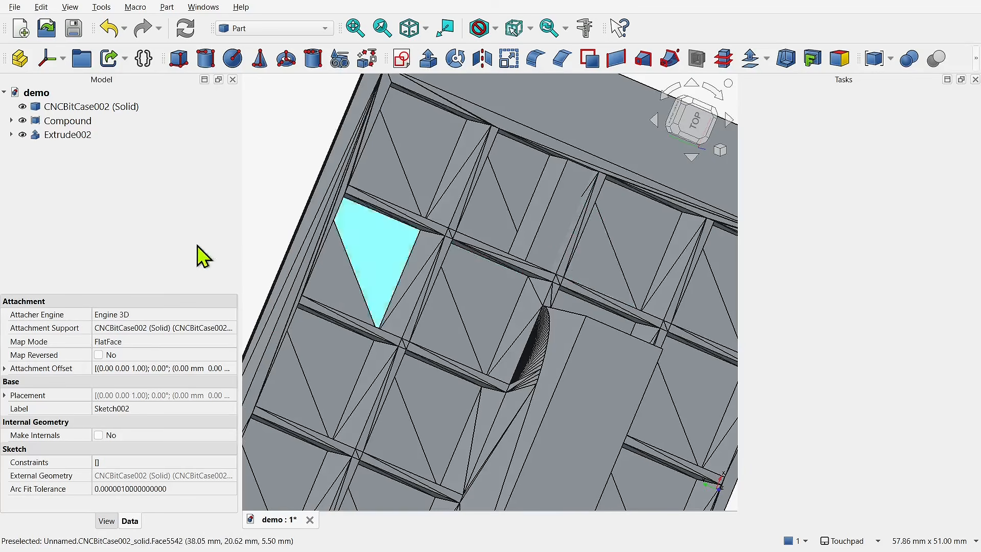
# Set the compartment wall extrusion's forward length to 20 mm and inspect how it spans the wall between the compartments.
pyautogui.click(57, 137)
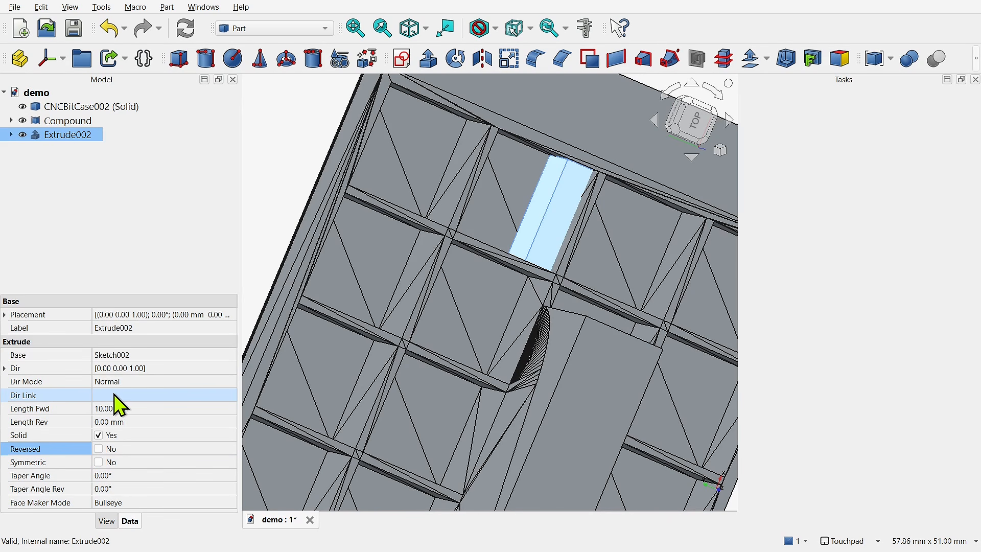
pyautogui.click(123, 409)
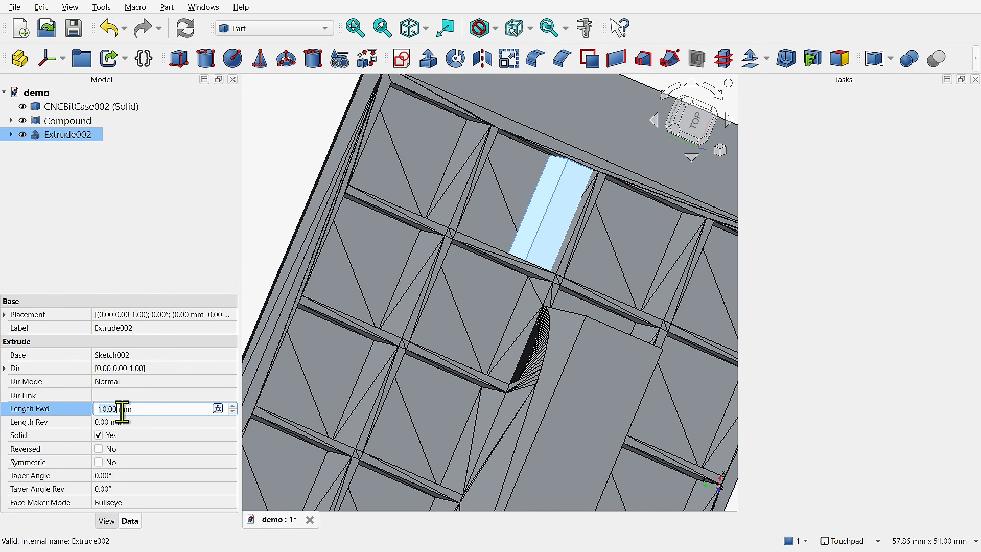
pyautogui.write('2')
pyautogui.press('Return')
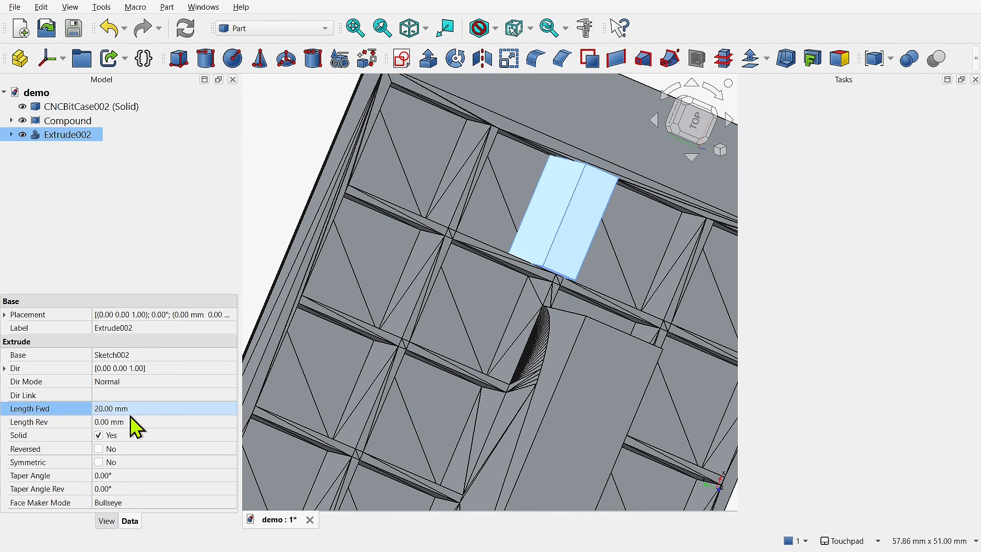
pyautogui.keyDown('shift'); pyautogui.moveTo(570, 338); pyautogui.dragTo(504, 302); pyautogui.keyUp('shift')
pyautogui.click(400, 237)
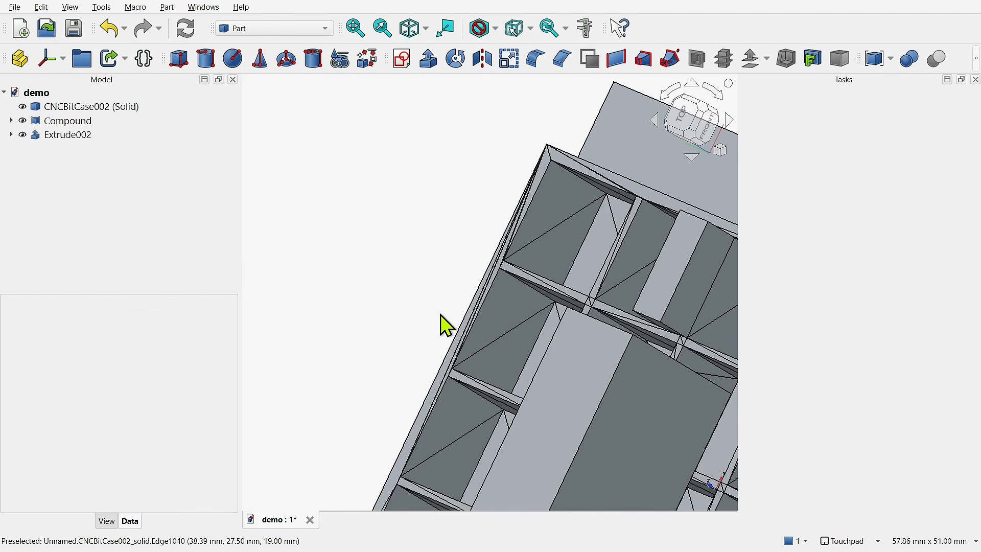
pyautogui.keyDown('shift'); pyautogui.moveTo(636, 378); pyautogui.dragTo(408, 315); pyautogui.keyUp('shift')
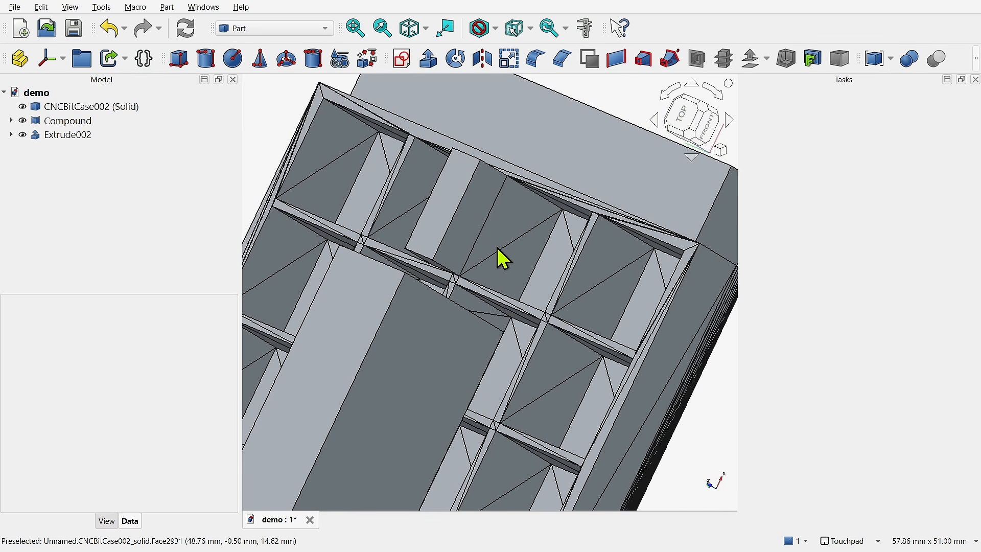
pyautogui.click(467, 226)
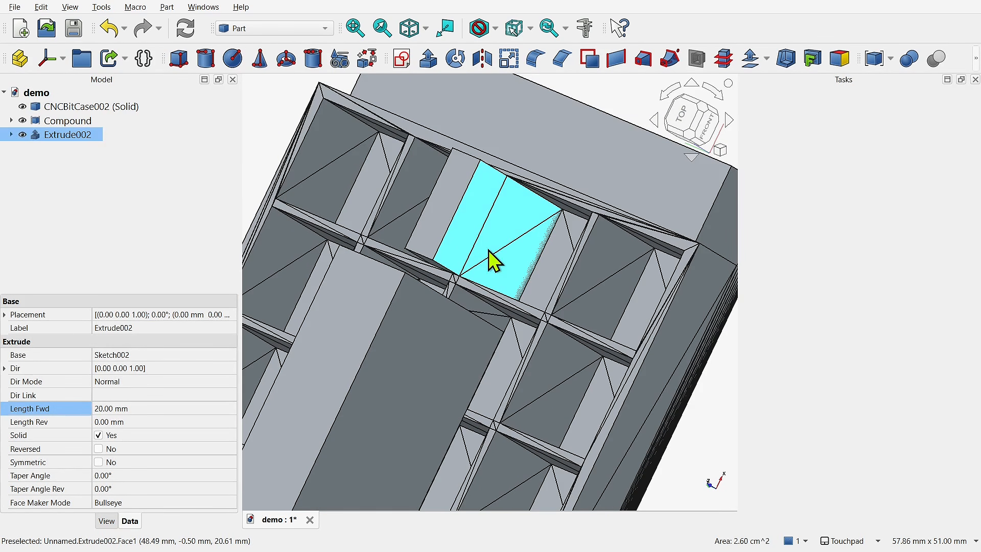
pyautogui.scroll(-2, 522, 287)
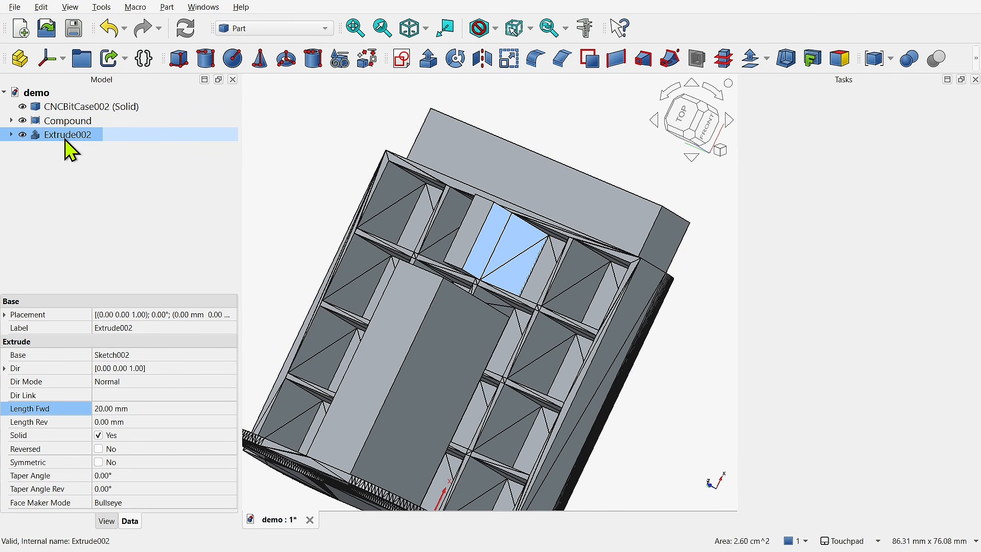
# Move the compartment wall extrusion into the existing compound of cutting extrusions.
pyautogui.moveTo(65, 141); pyautogui.dragTo(82, 124)
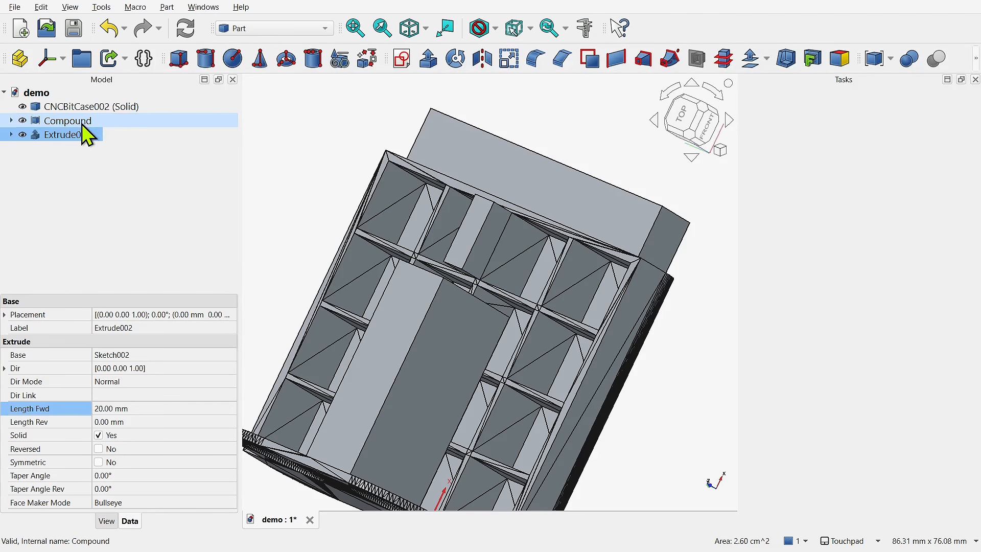
pyautogui.click(111, 169)
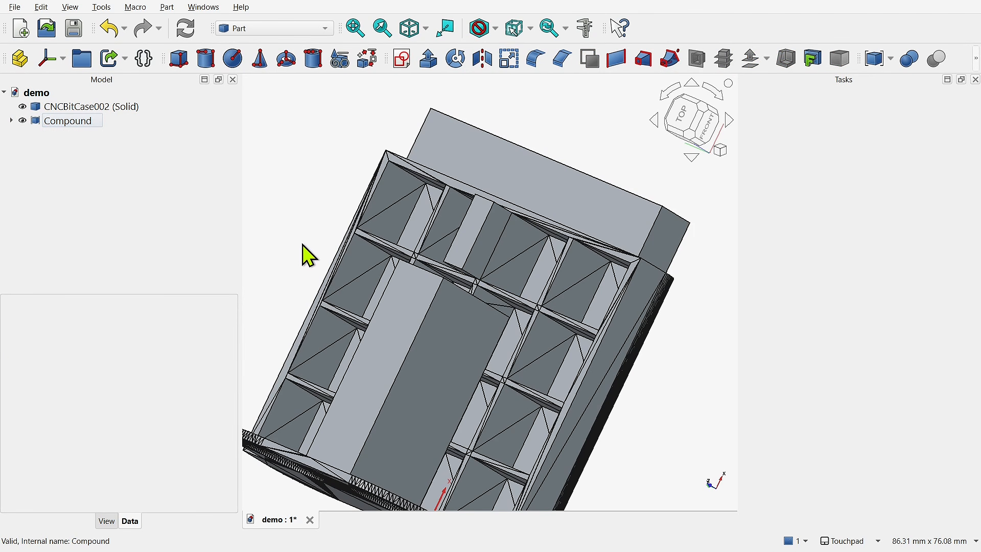
pyautogui.keyDown('shift'); pyautogui.moveTo(420, 250); pyautogui.dragTo(477, 281); pyautogui.keyUp('shift')
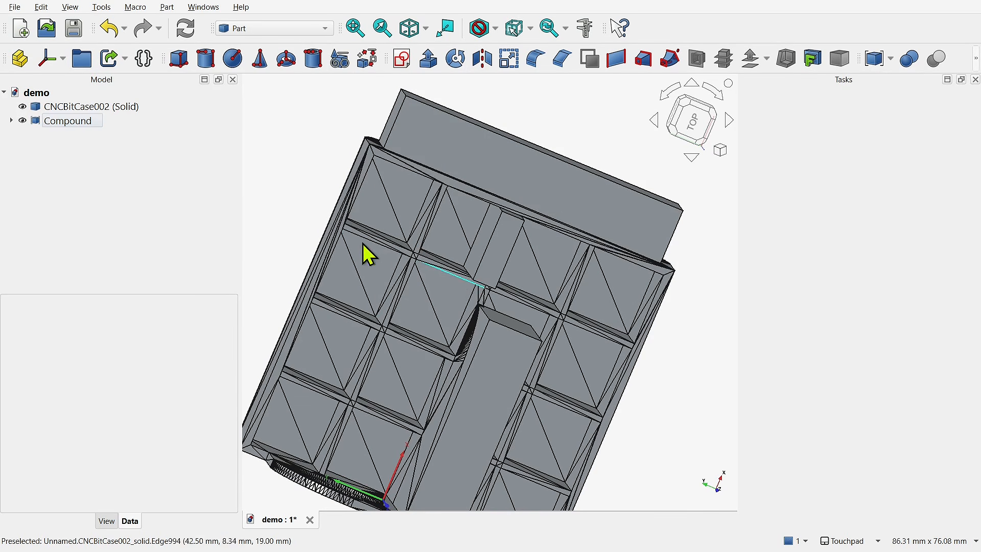
# Cut the compound from the CNCBitCase002 solid and inspect the resulting bit case from several angles.
pyautogui.click(87, 107)
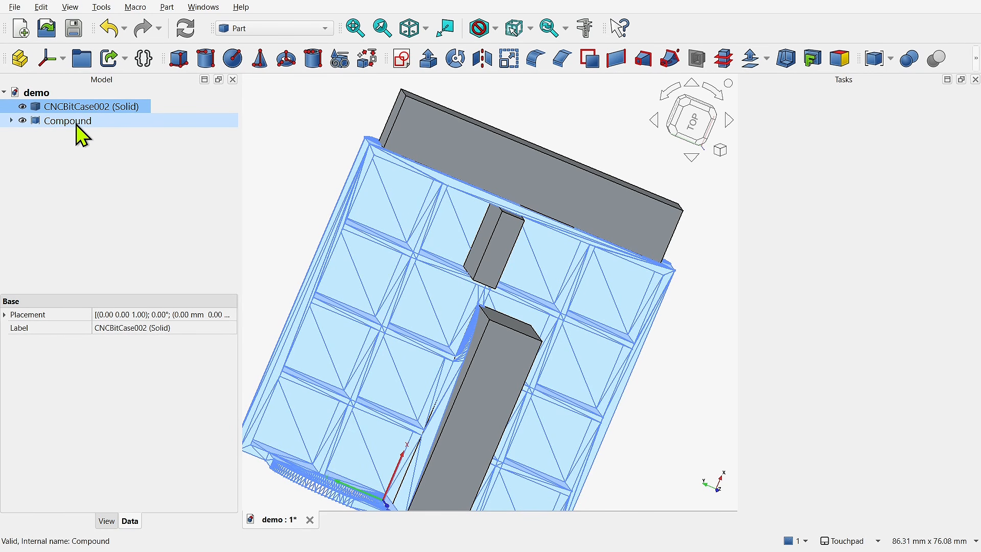
pyautogui.keyDown('ctrl'); pyautogui.click(77, 124); pyautogui.keyUp('ctrl')
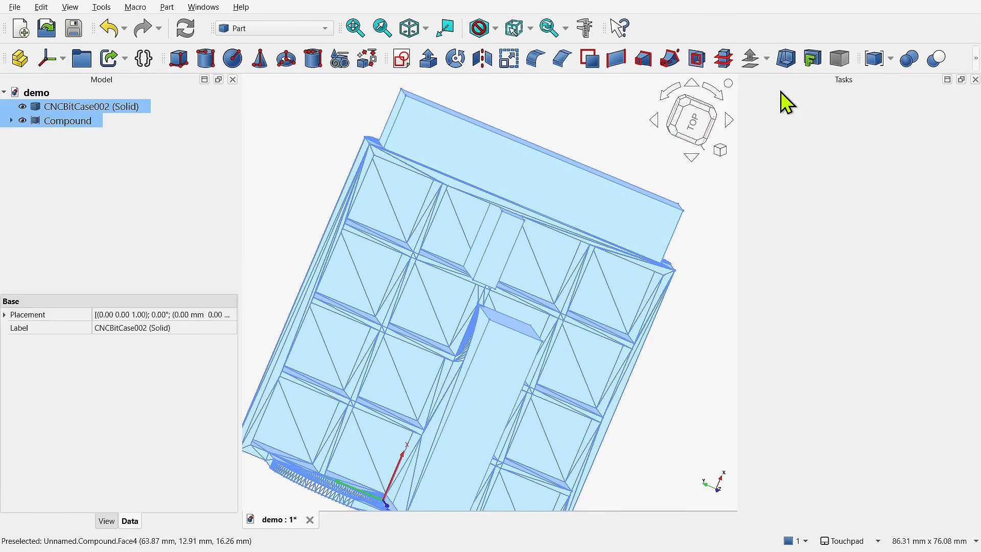
pyautogui.click(936, 58)
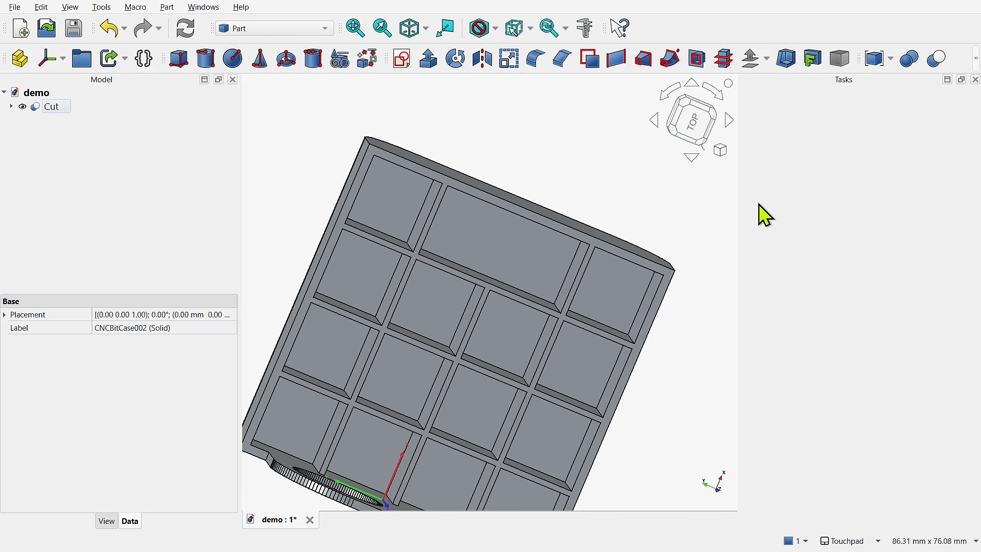
pyautogui.keyDown('shift'); pyautogui.moveTo(471, 334); pyautogui.dragTo(442, 278); pyautogui.keyUp('shift')
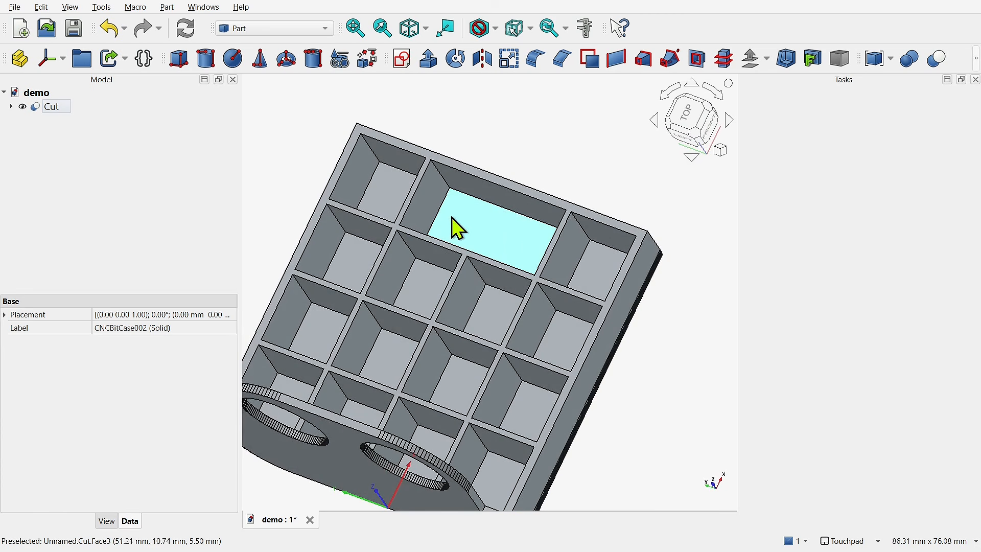
pyautogui.keyDown('shift'); pyautogui.moveTo(512, 299); pyautogui.dragTo(447, 313); pyautogui.keyUp('shift')
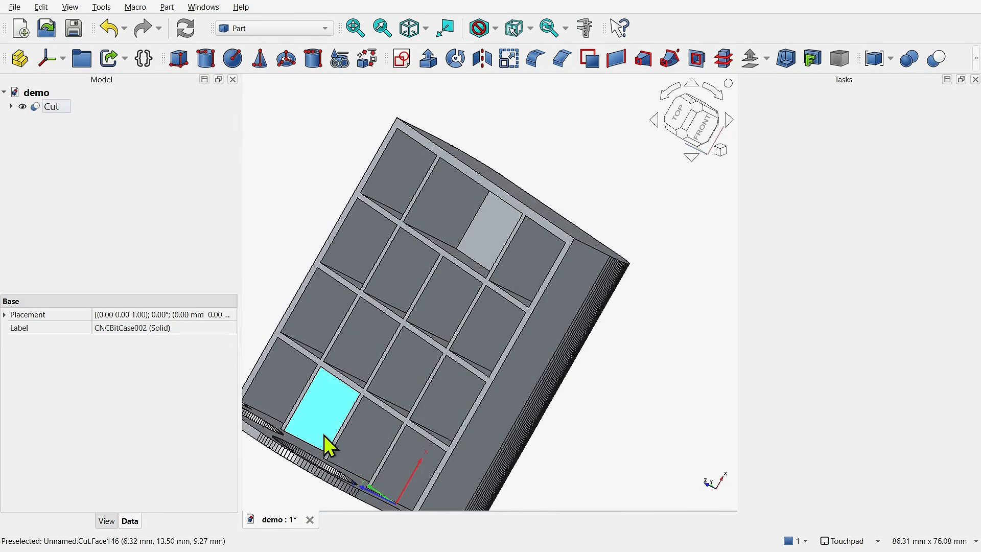
pyautogui.keyDown('shift'); pyautogui.moveTo(350, 394); pyautogui.dragTo(485, 276); pyautogui.keyUp('shift')
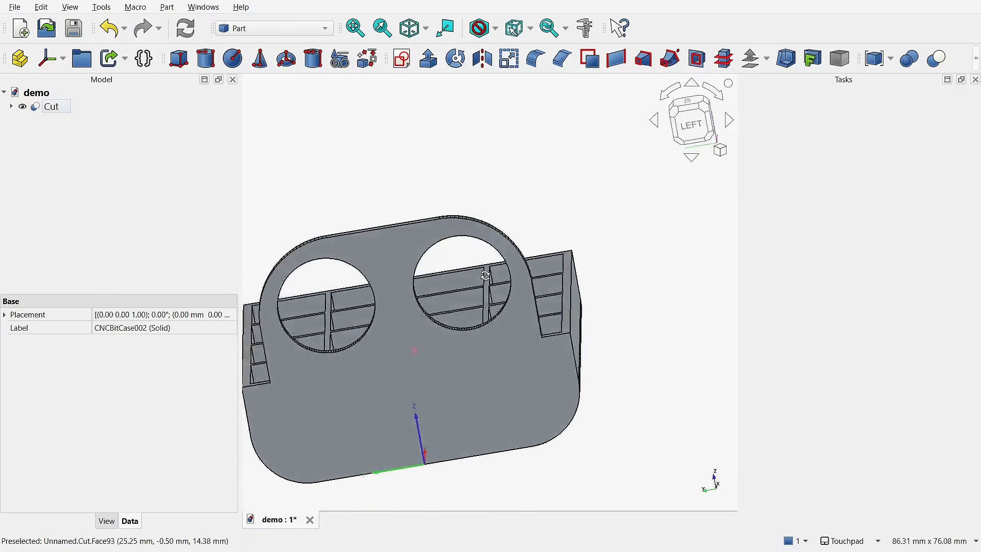
pyautogui.keyDown('shift'); pyautogui.moveTo(485, 276); pyautogui.dragTo(499, 263); pyautogui.keyUp('shift')
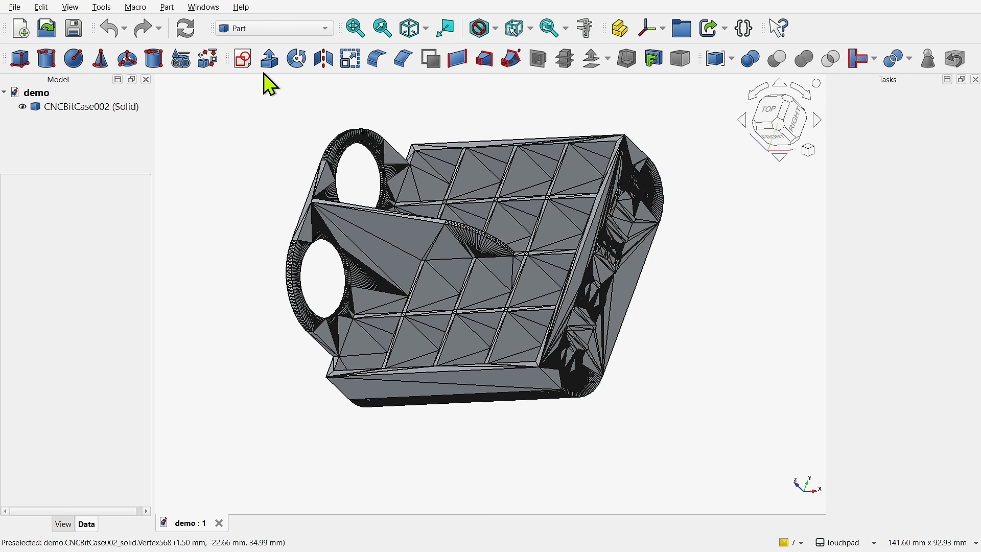
# Switch to the Part Design workbench and create a new body beside the bit case solid.
pyautogui.click(278, 32)
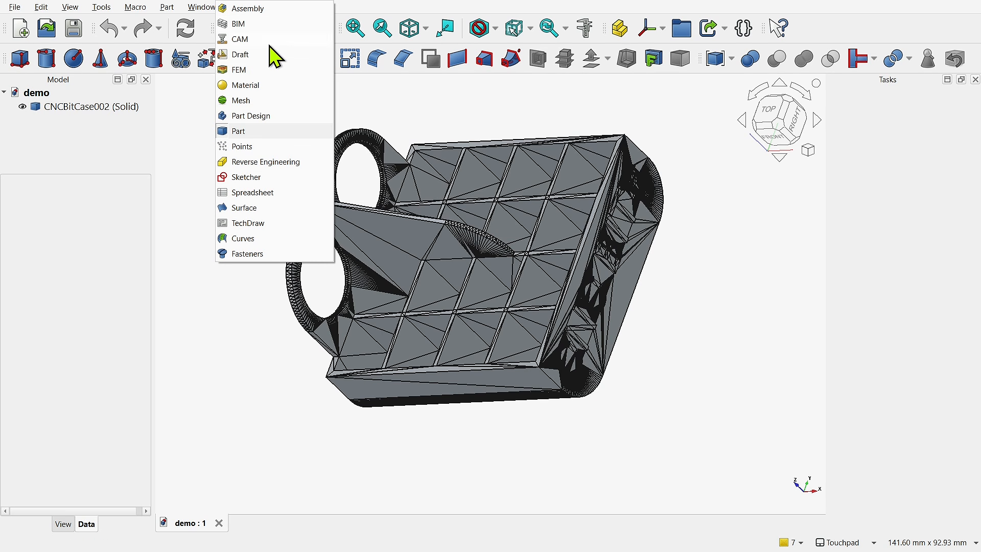
pyautogui.click(255, 116)
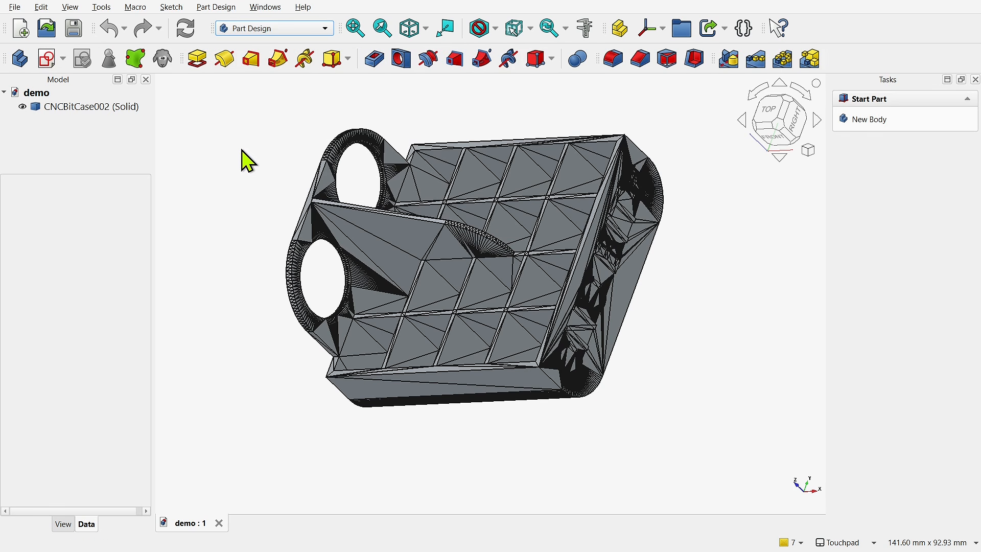
pyautogui.click(25, 66)
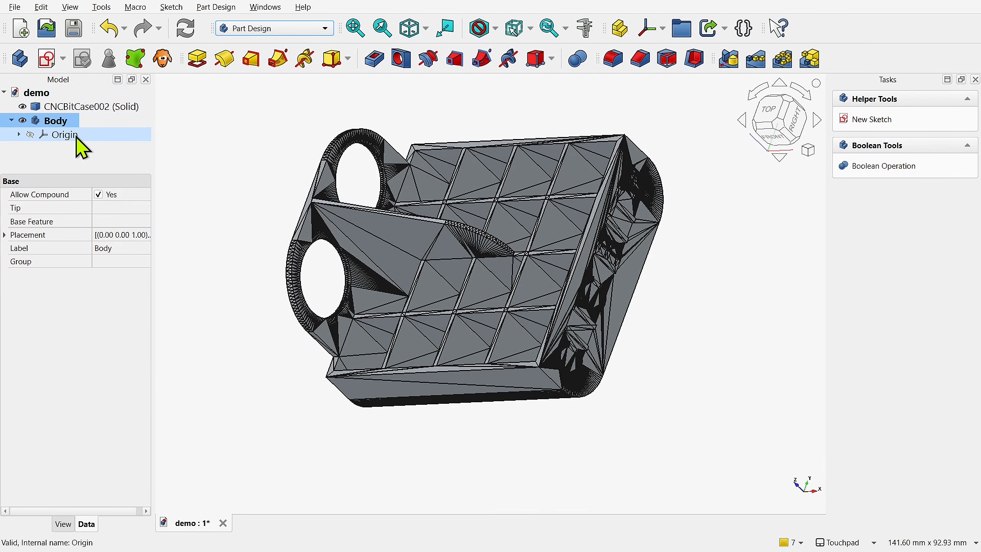
# Create a sub-shape binder of the CNCBitCase002 solid in the body and hide the original solid.
pyautogui.click(93, 108)
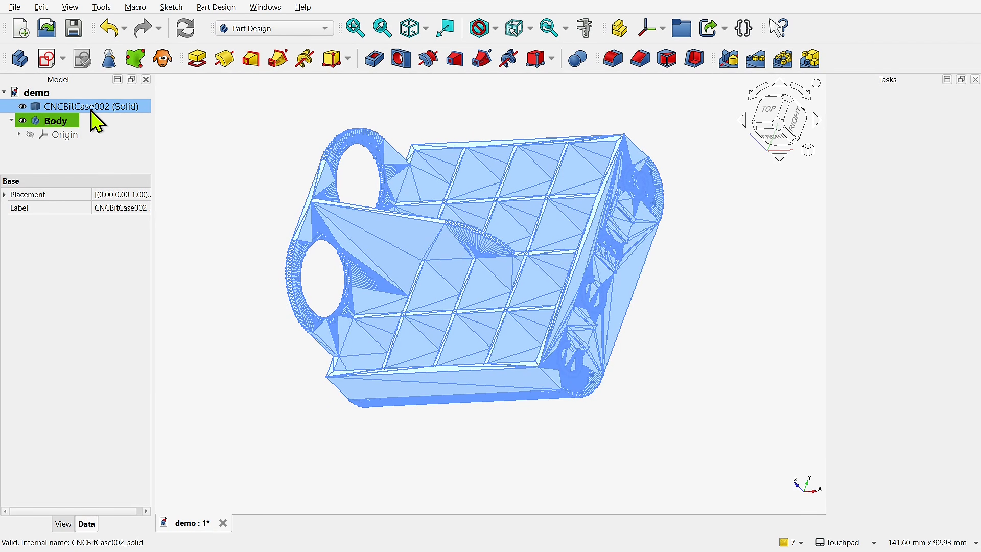
pyautogui.click(138, 64)
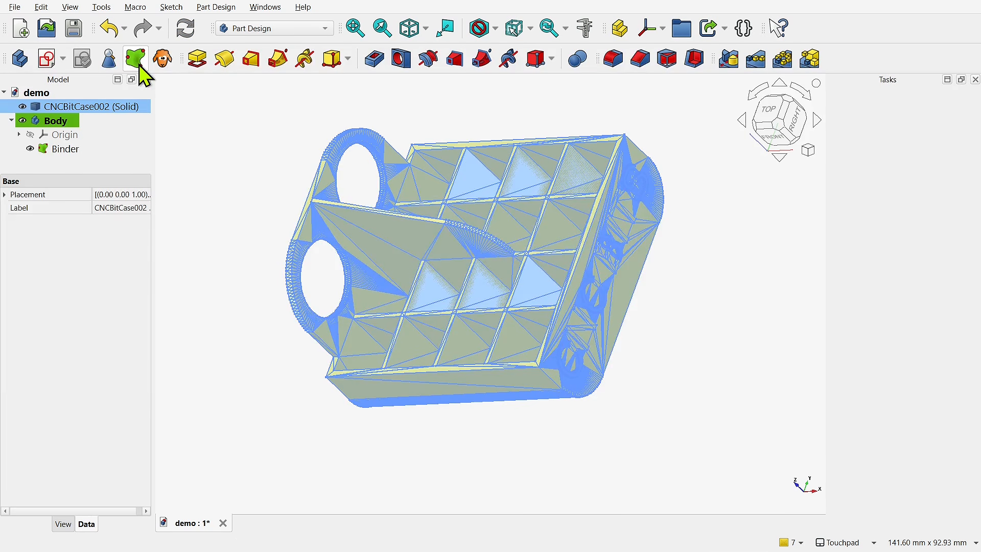
pyautogui.click(69, 149)
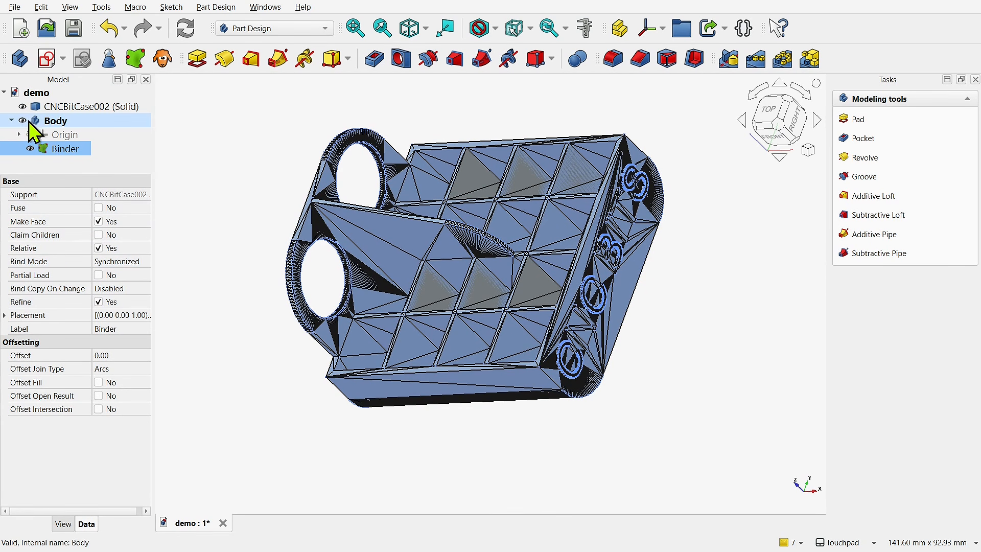
pyautogui.click(23, 107)
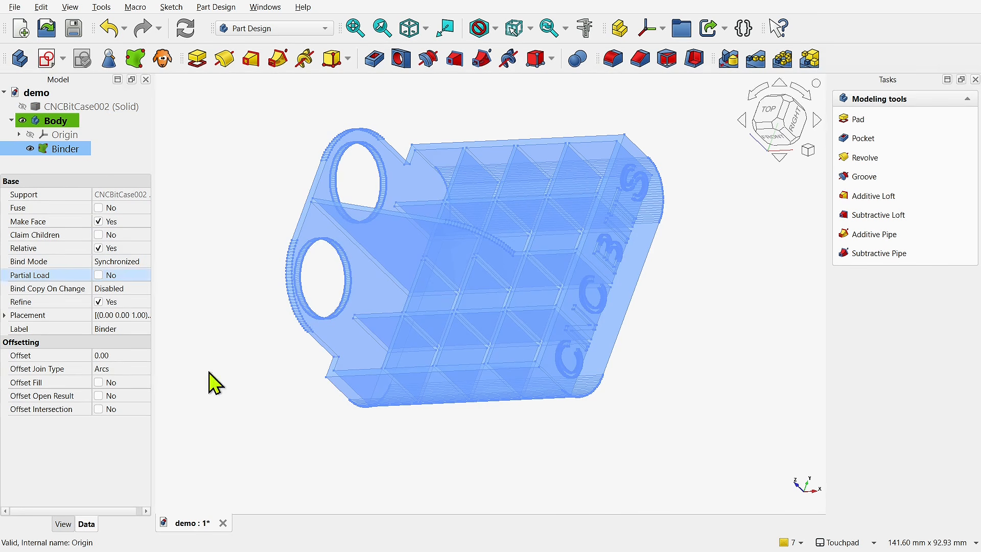
pyautogui.click(247, 414)
# Inspect the binder's refined faces from several angles and delete the binder from the body.
pyautogui.keyDown('alt'); pyautogui.moveTo(454, 333); pyautogui.dragTo(553, 345); pyautogui.keyUp('alt')
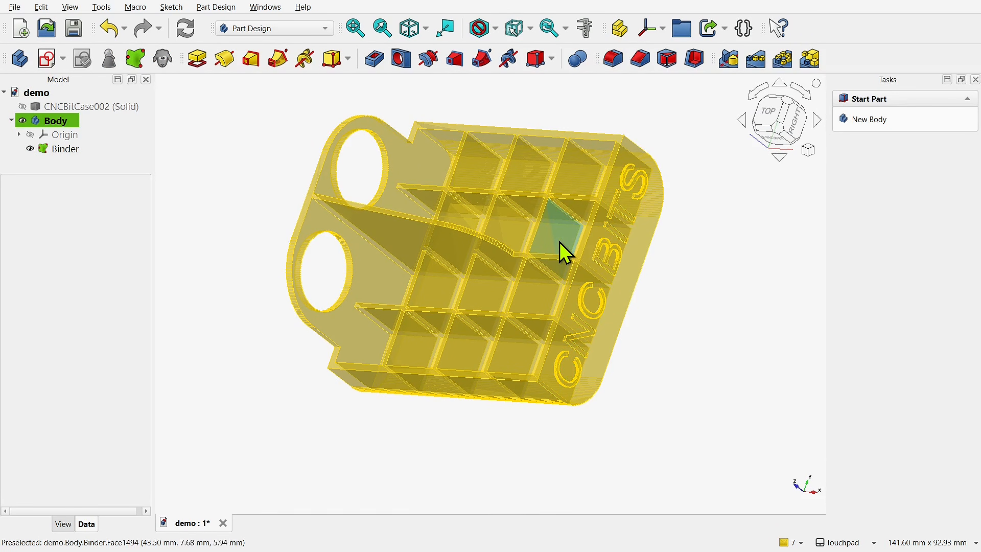
pyautogui.keyDown('alt'); pyautogui.moveTo(565, 236); pyautogui.dragTo(632, 262); pyautogui.keyUp('alt')
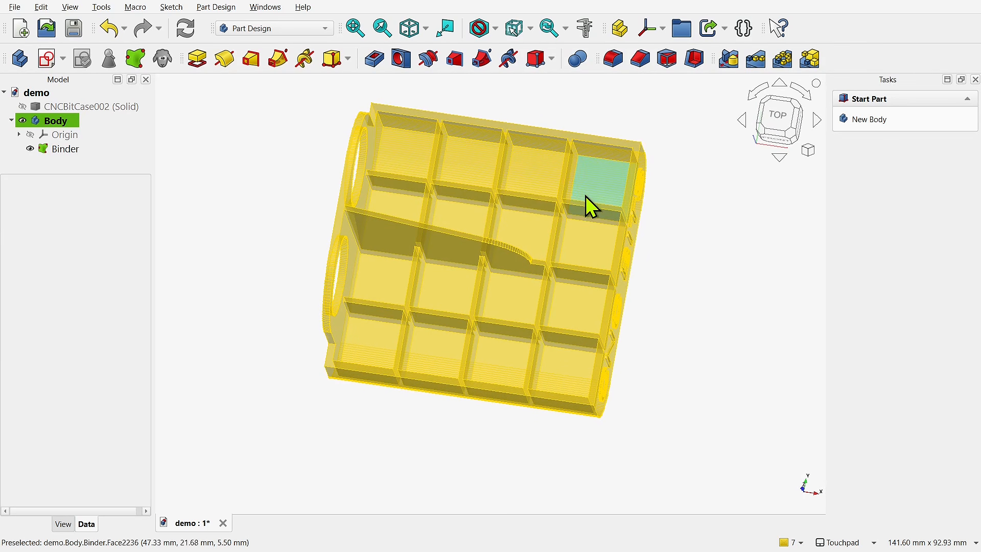
pyautogui.keyDown('alt'); pyautogui.moveTo(416, 336); pyautogui.dragTo(356, 298); pyautogui.keyUp('alt')
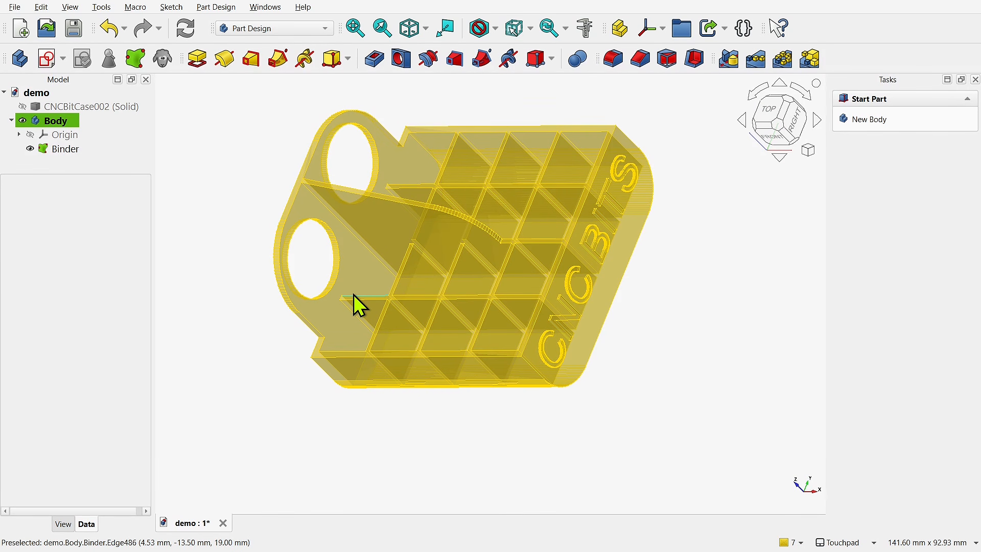
pyautogui.click(73, 150)
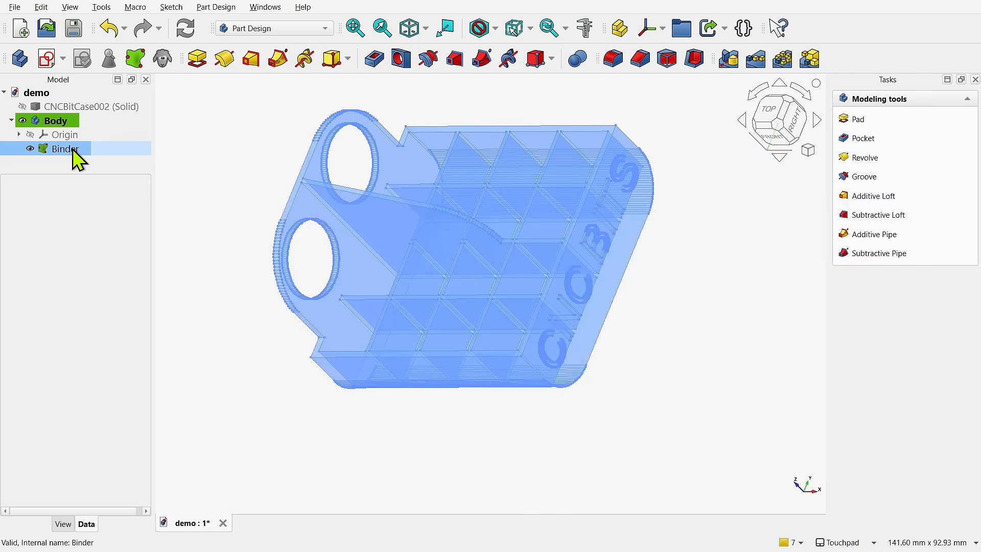
pyautogui.press('Delete')
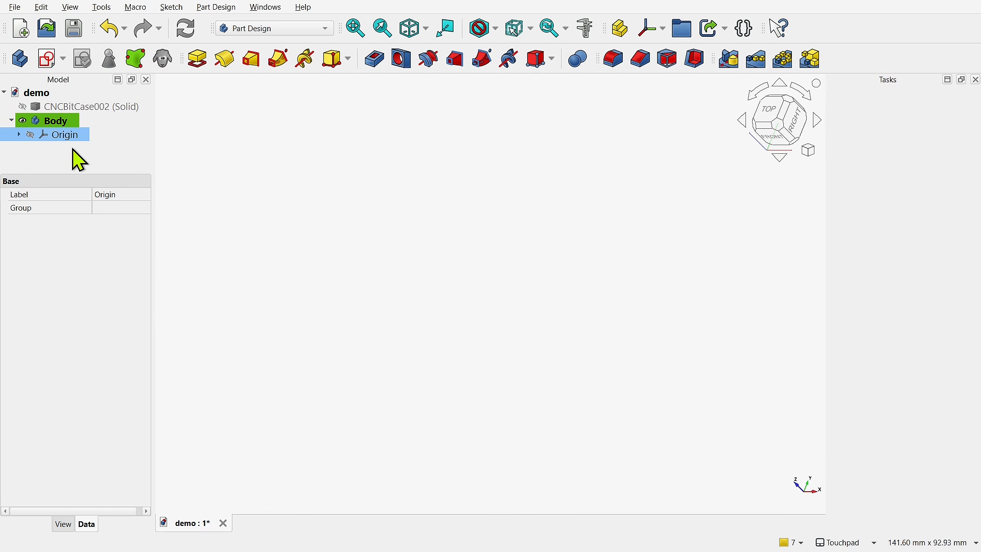
# Show the CNCBitCase002 solid again and create a refined copy of it with Refine Shape in the Part workbench.
pyautogui.click(238, 32)
pyautogui.click(247, 132)
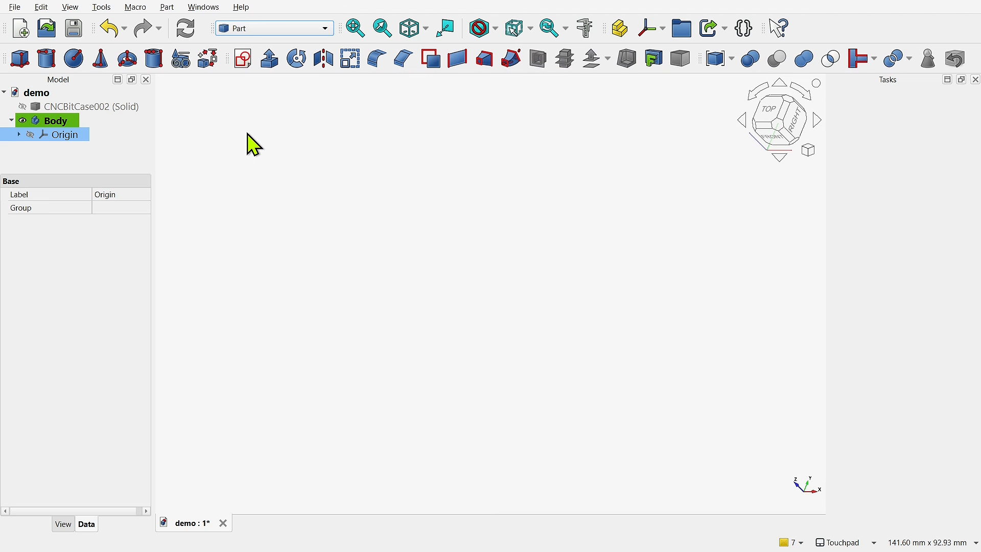
pyautogui.click(85, 107)
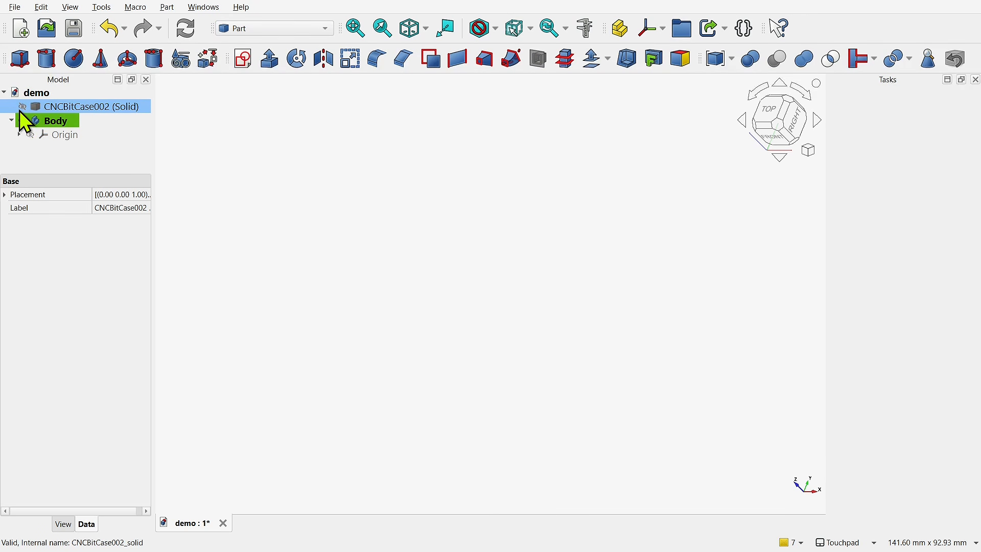
pyautogui.click(23, 107)
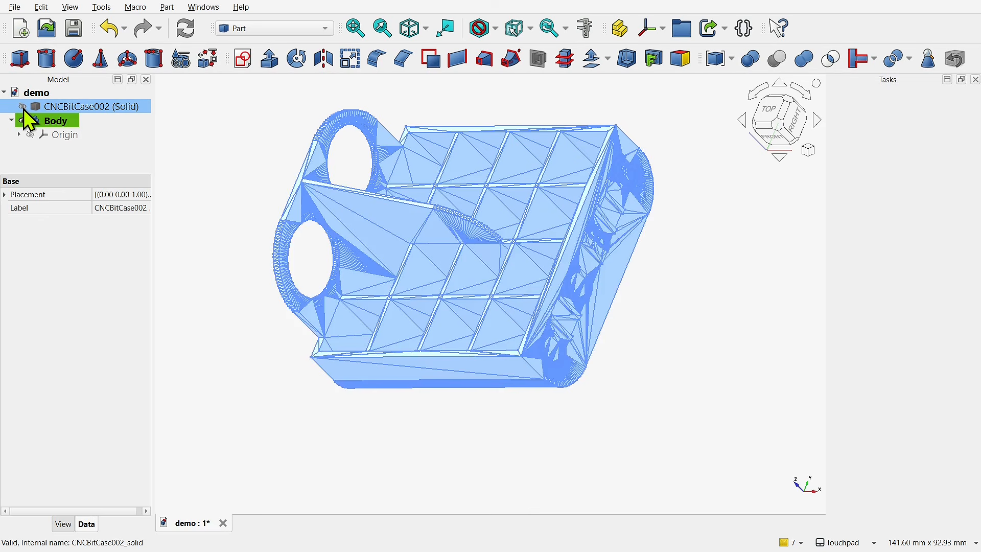
pyautogui.click(168, 8)
pyautogui.moveTo(242, 134)
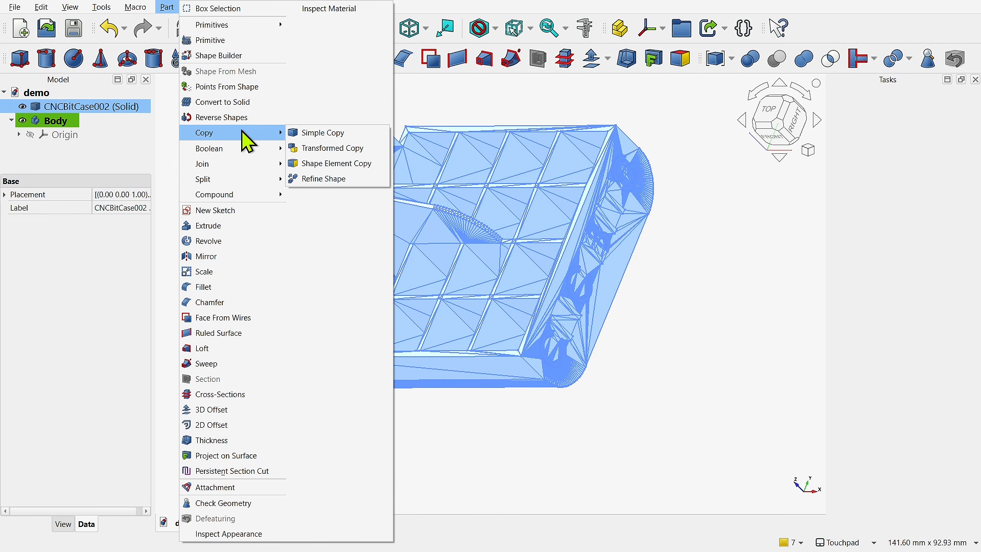
pyautogui.click(323, 179)
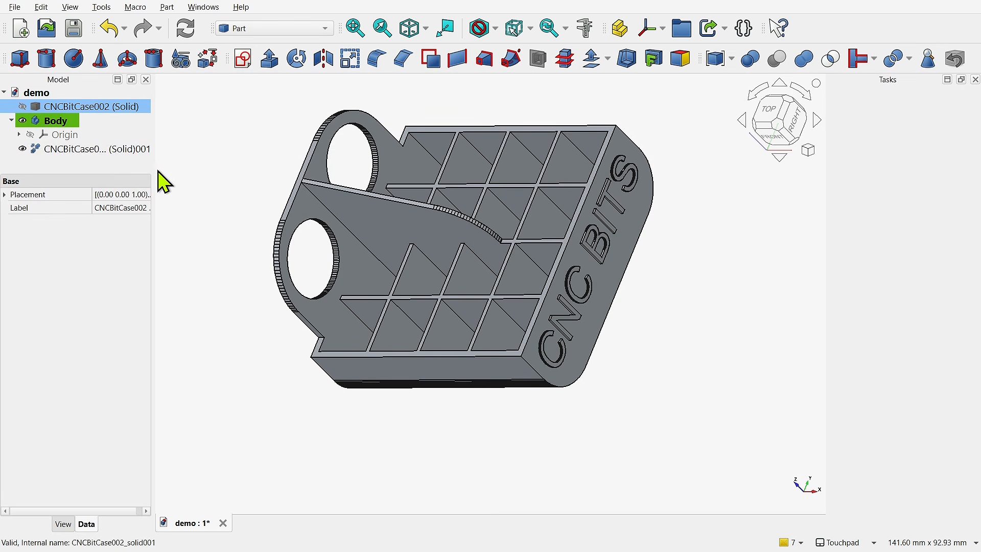
# Create a sub-shape binder of the refined case solid in the Part Design workbench and hide the source solid.
pyautogui.click(72, 150)
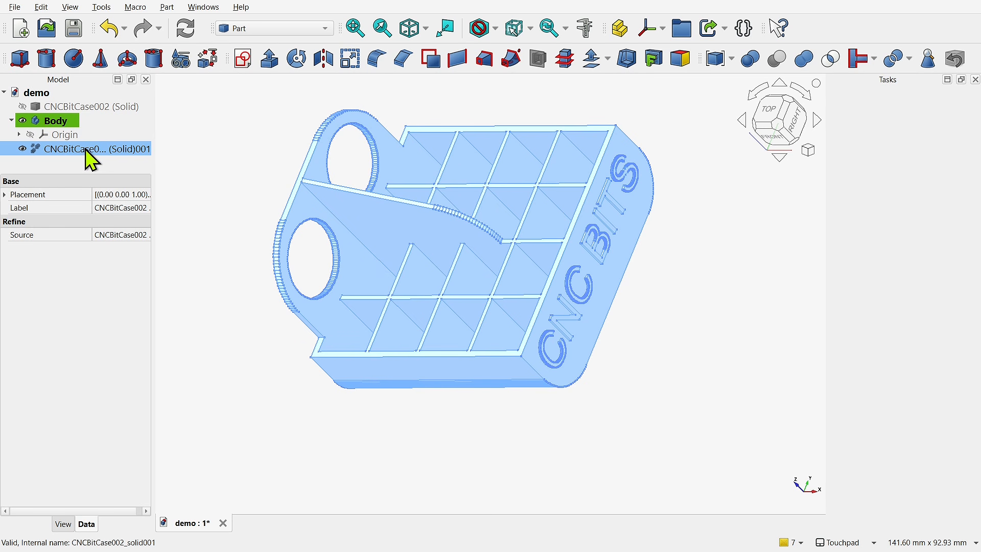
pyautogui.click(299, 36)
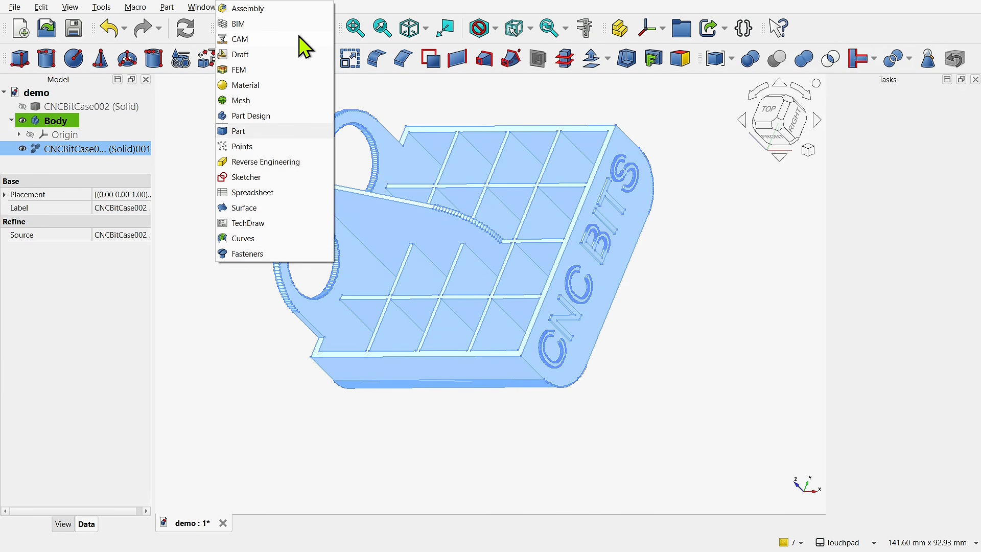
pyautogui.click(250, 116)
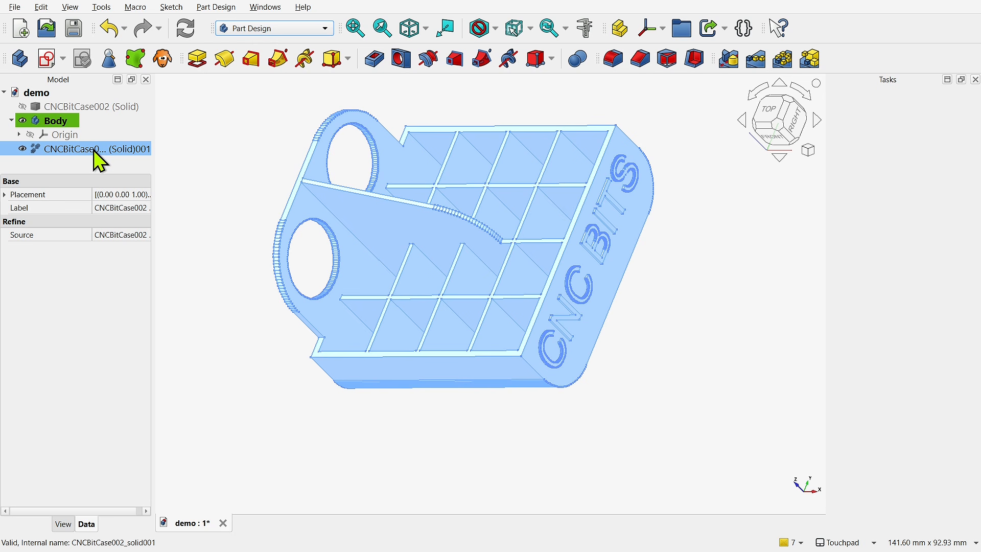
pyautogui.click(137, 60)
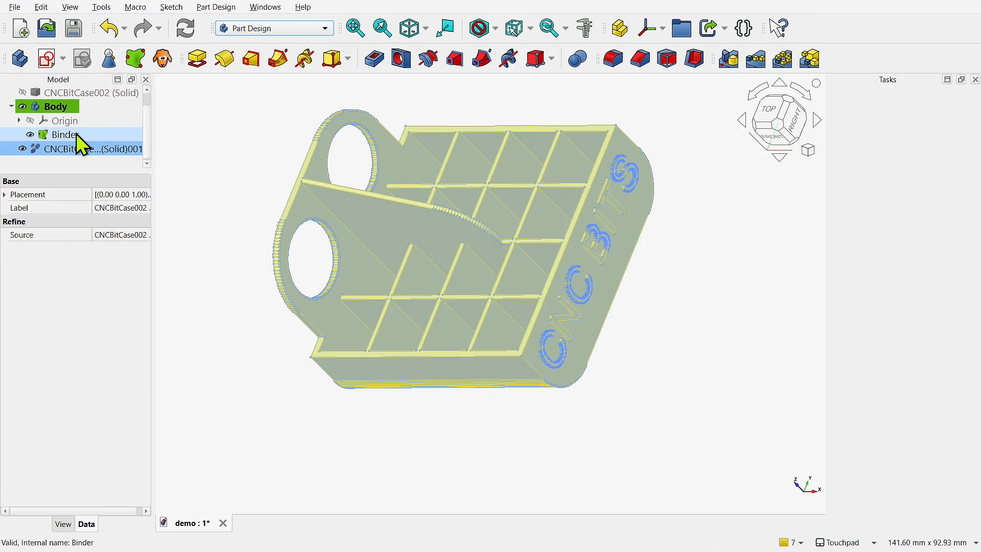
pyautogui.click(23, 148)
pyautogui.click(247, 311)
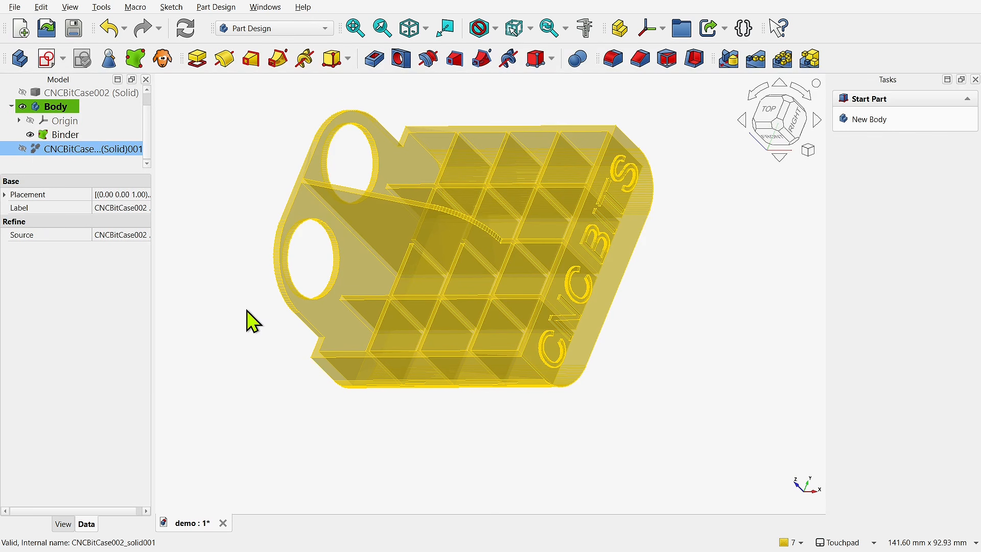
# Turn off the binder style for the new binder so the case displays as an ordinary solid.
pyautogui.keyDown('alt'); pyautogui.moveTo(329, 383); pyautogui.dragTo(454, 329); pyautogui.keyUp('alt')
pyautogui.keyDown('alt'); pyautogui.moveTo(533, 254); pyautogui.dragTo(621, 207); pyautogui.keyUp('alt')
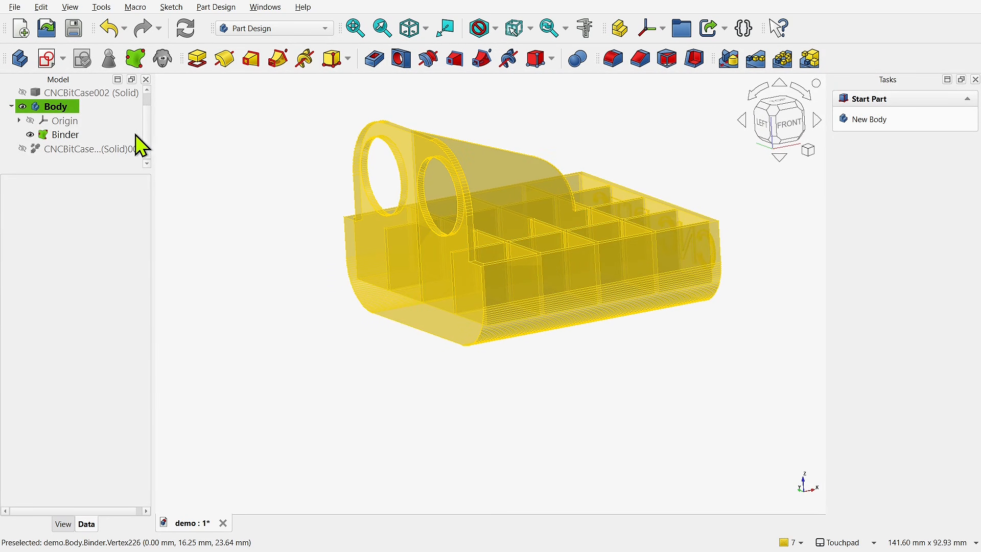
pyautogui.click(65, 135)
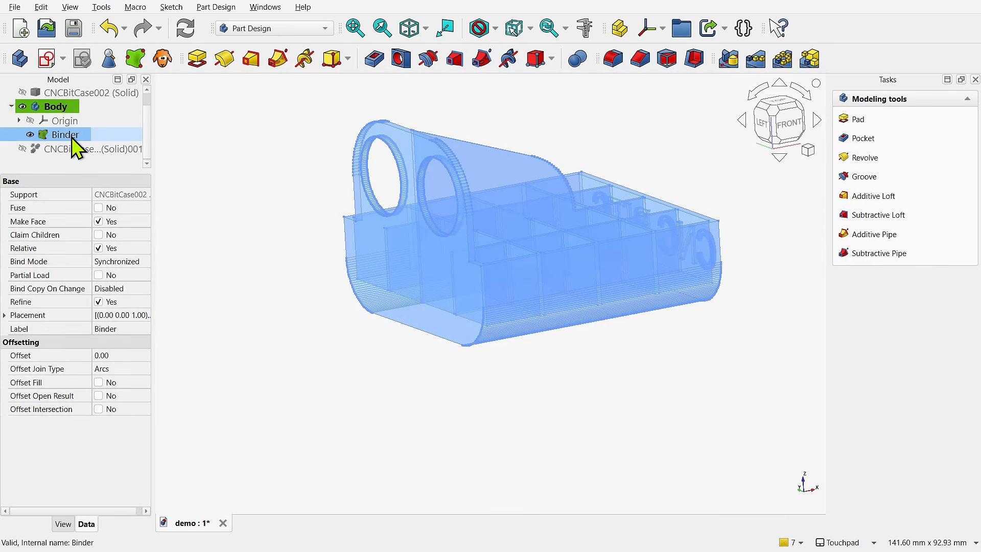
pyautogui.click(62, 524)
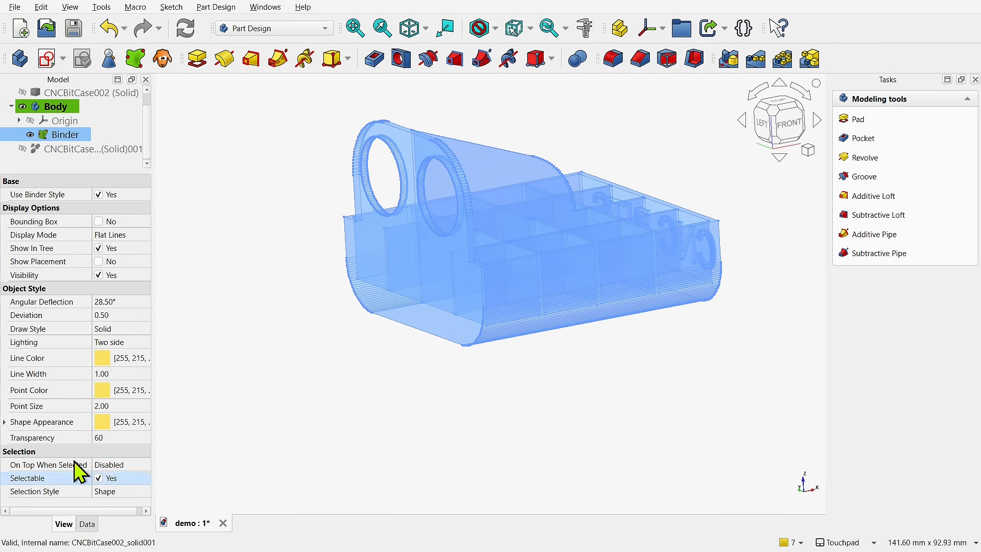
pyautogui.click(99, 195)
pyautogui.click(363, 367)
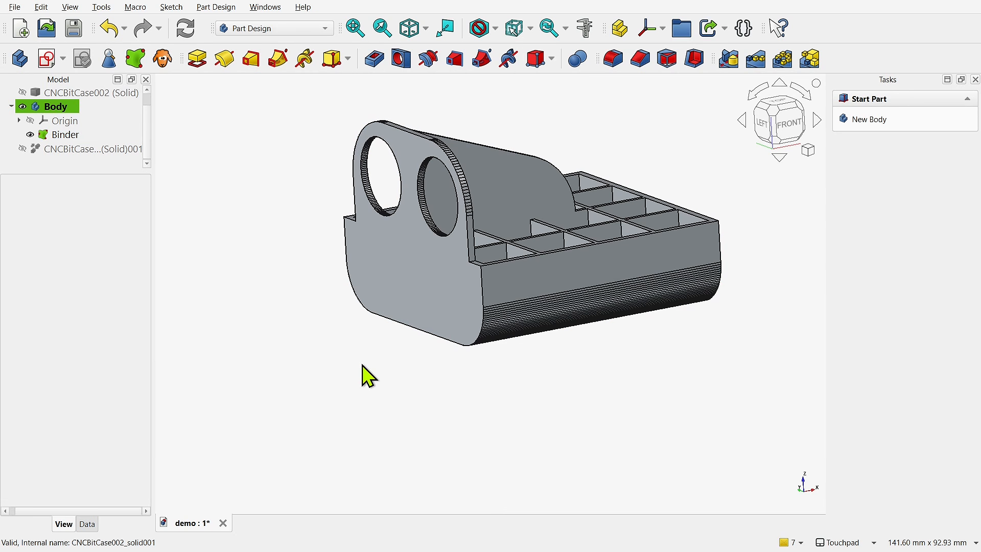
# Create a new sketch on the case's flat end face containing the two round holes.
pyautogui.keyDown('shift'); pyautogui.moveTo(557, 305); pyautogui.dragTo(611, 279); pyautogui.keyUp('shift')
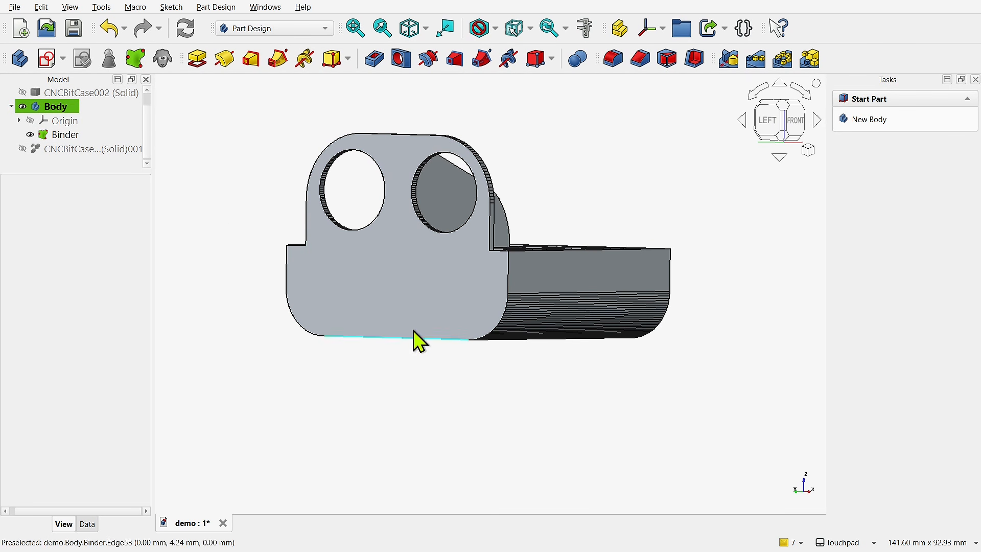
pyautogui.click(449, 295)
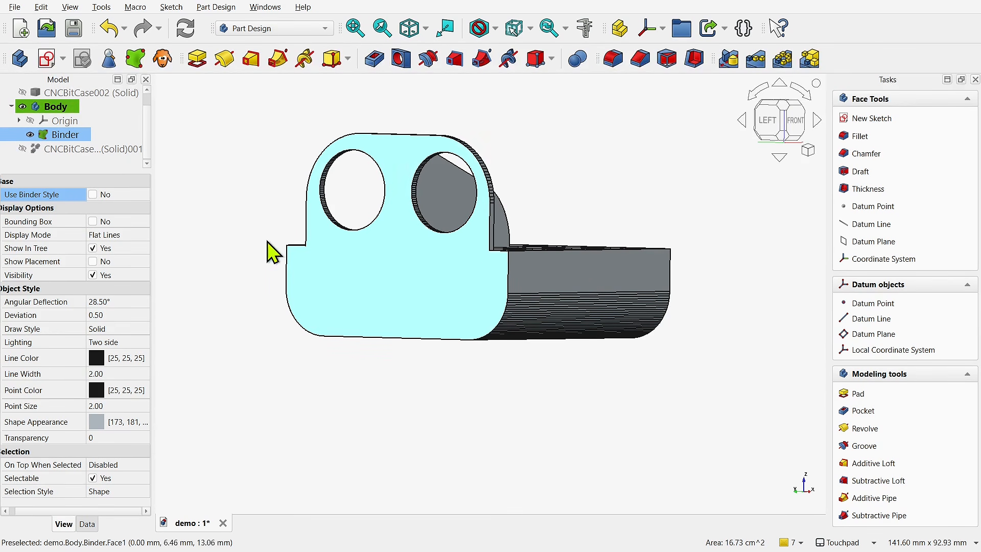
pyautogui.click(47, 59)
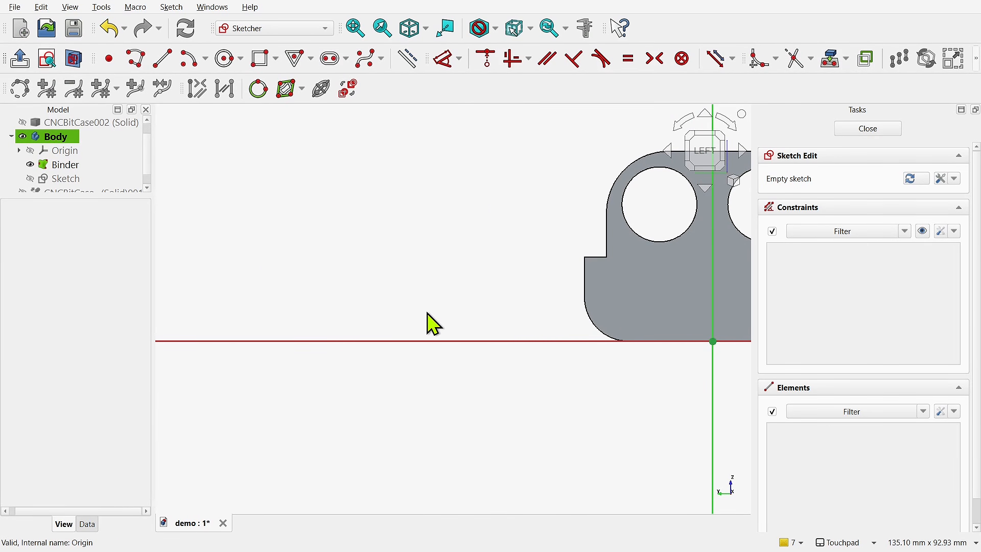
# Project the inner and outer corner points of both side ledges into the sketch as external geometry.
pyautogui.moveTo(673, 297)
pyautogui.mouseDown(button='middle')
pyautogui.moveTo(390, 309)
pyautogui.moveTo(396, 323)
pyautogui.moveTo(361, 338)
pyautogui.mouseUp(button='middle')
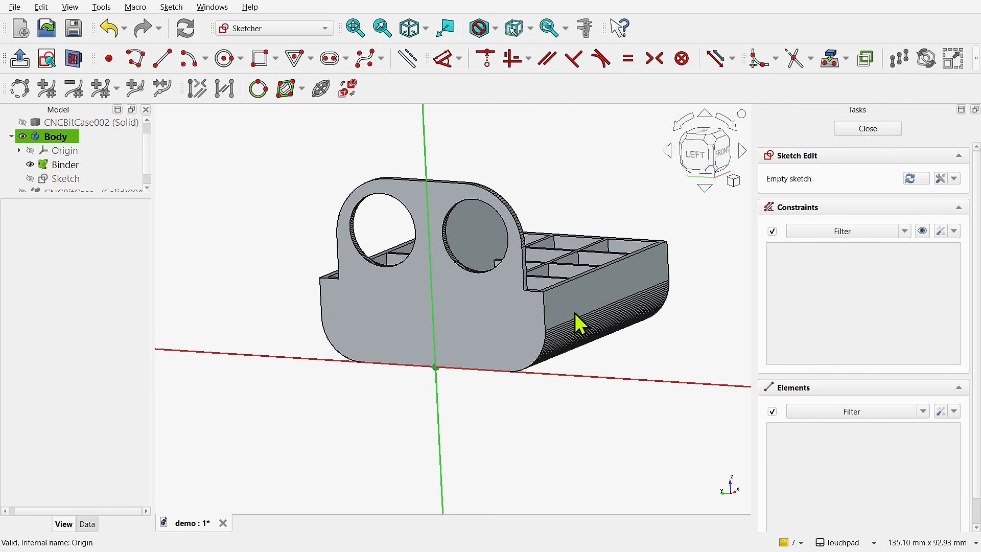
pyautogui.moveTo(497, 311); pyautogui.dragTo(544, 300, button='middle')
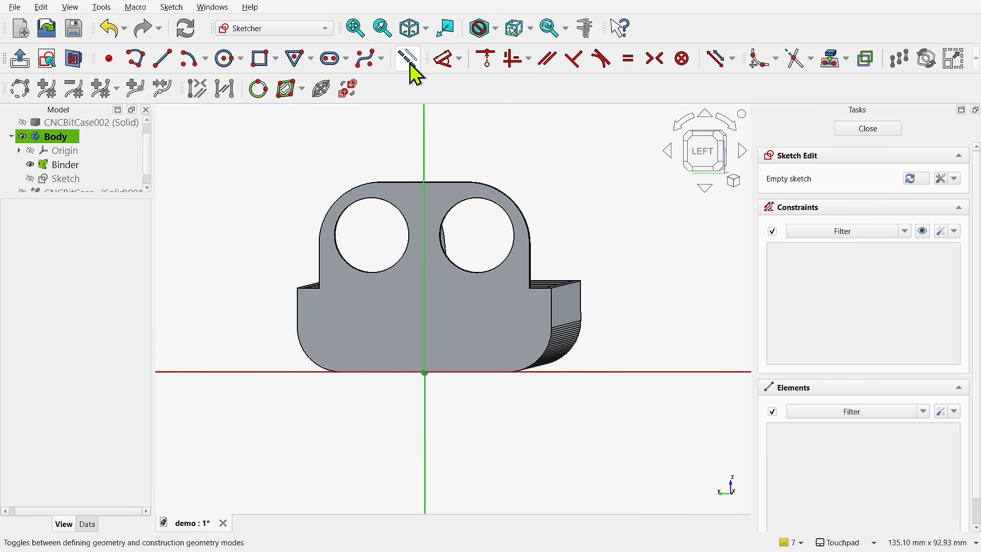
pyautogui.click(828, 61)
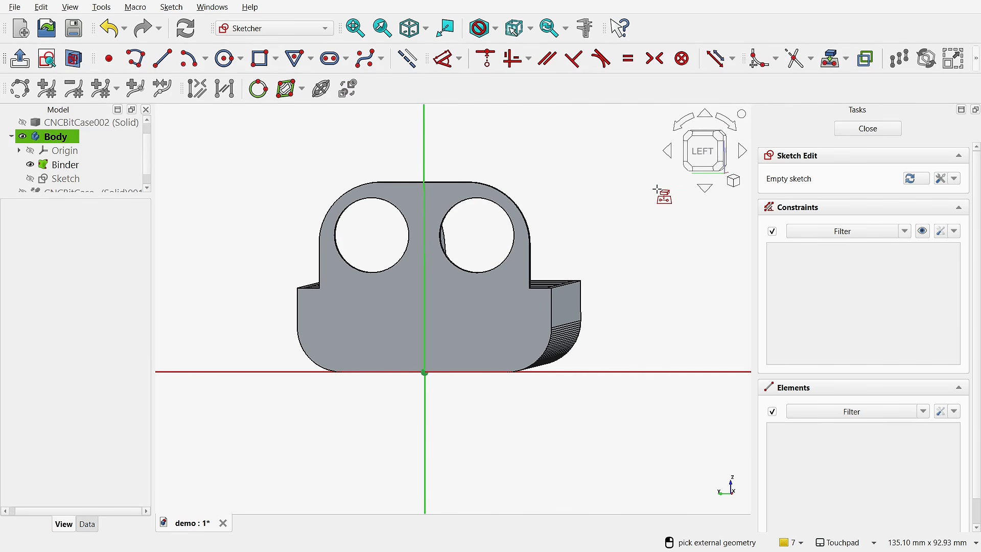
pyautogui.click(706, 149)
pyautogui.scroll(3, 378, 283)
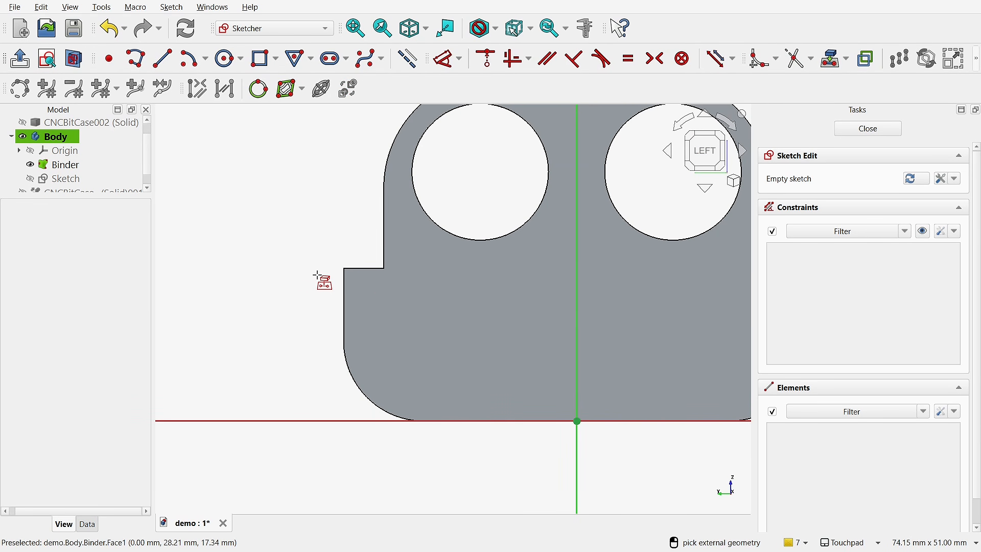
pyautogui.click(344, 268)
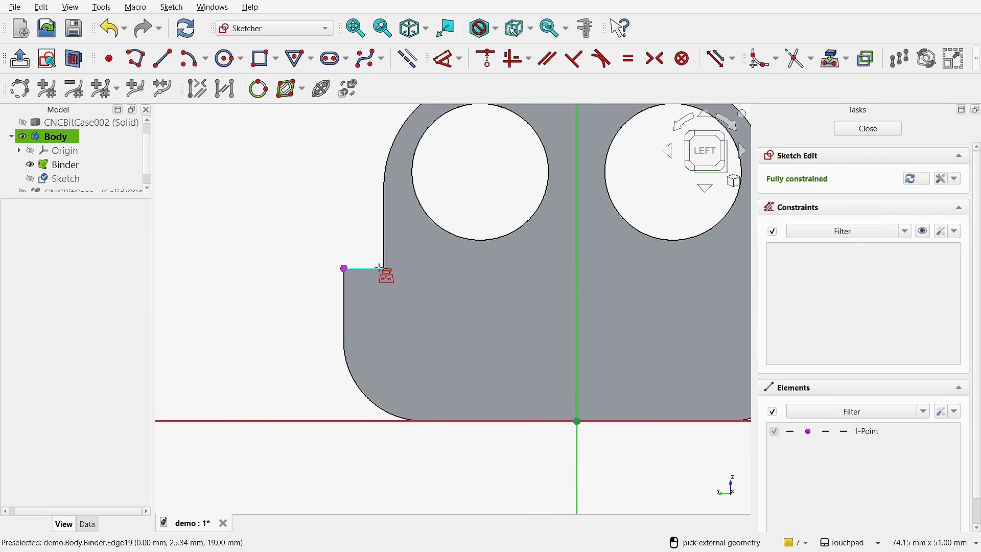
pyautogui.click(385, 269)
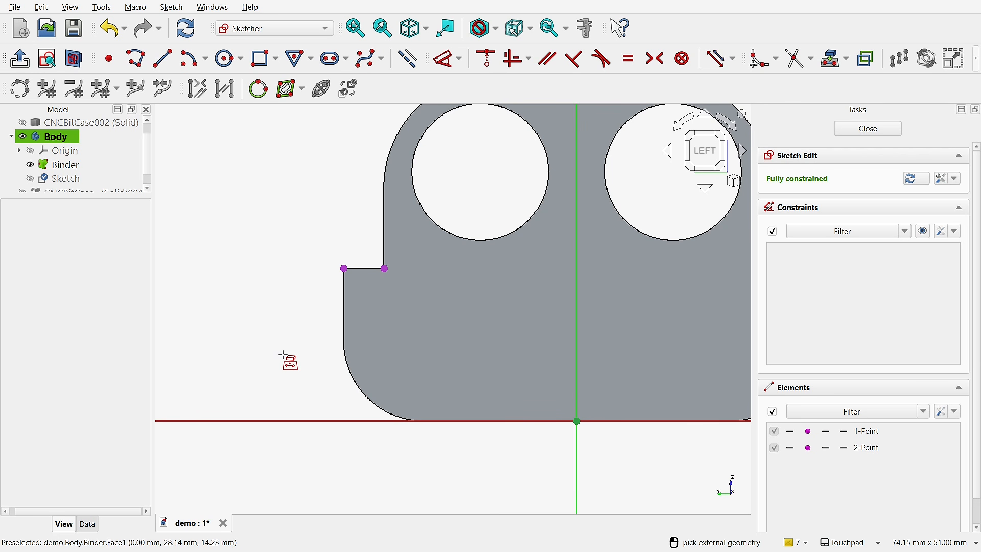
pyautogui.scroll(-3, 253, 339)
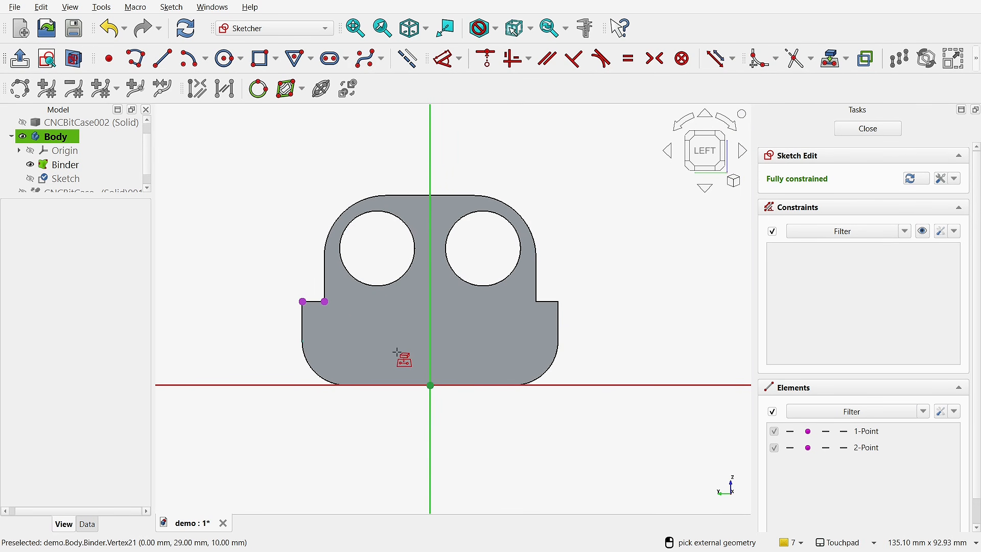
pyautogui.click(536, 302)
pyautogui.click(558, 301)
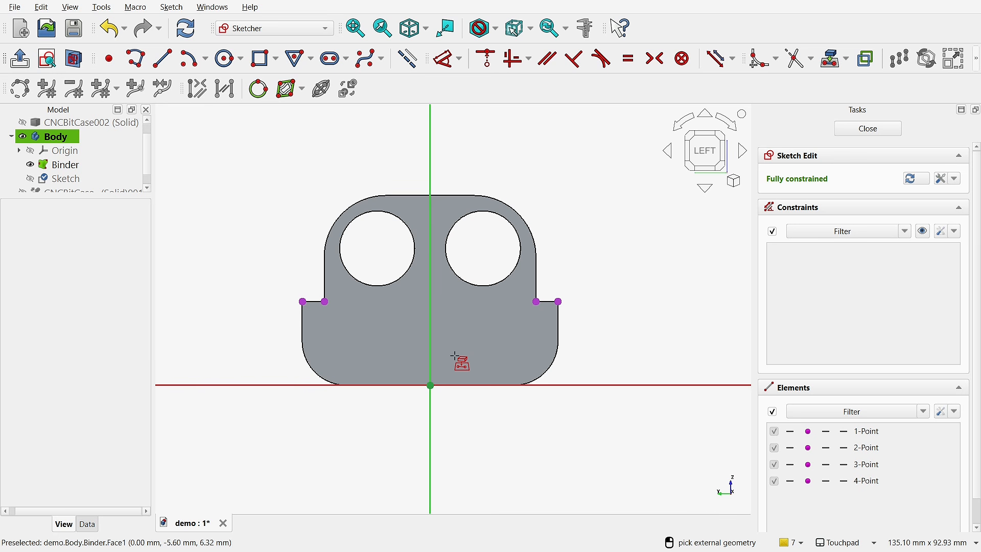
# Project the vertex where the left straight side meets the rounded lower corner as external geometry.
pyautogui.scroll(2, 456, 355)
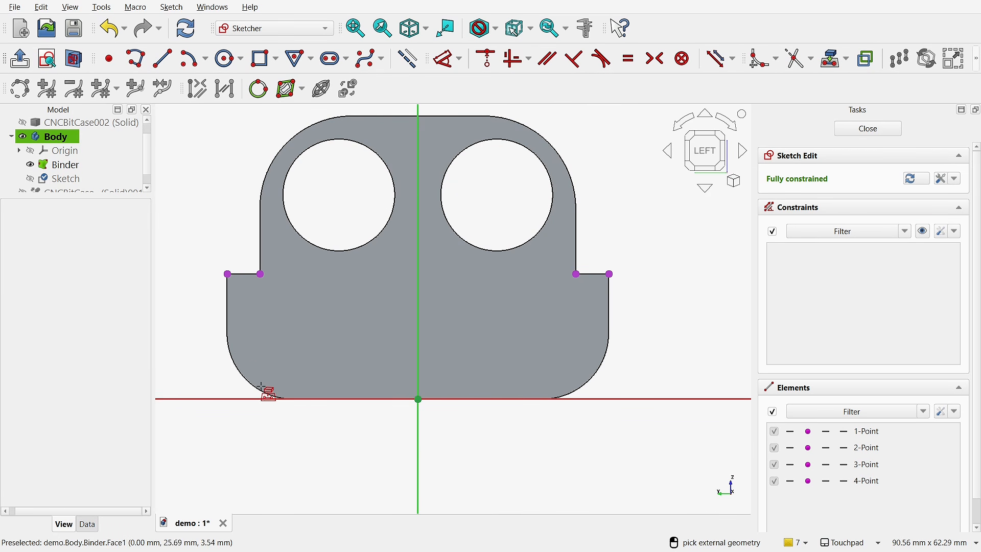
pyautogui.keyDown('alt'); pyautogui.moveTo(267, 359); pyautogui.dragTo(293, 358); pyautogui.keyUp('alt')
pyautogui.scroll(6, 203, 364)
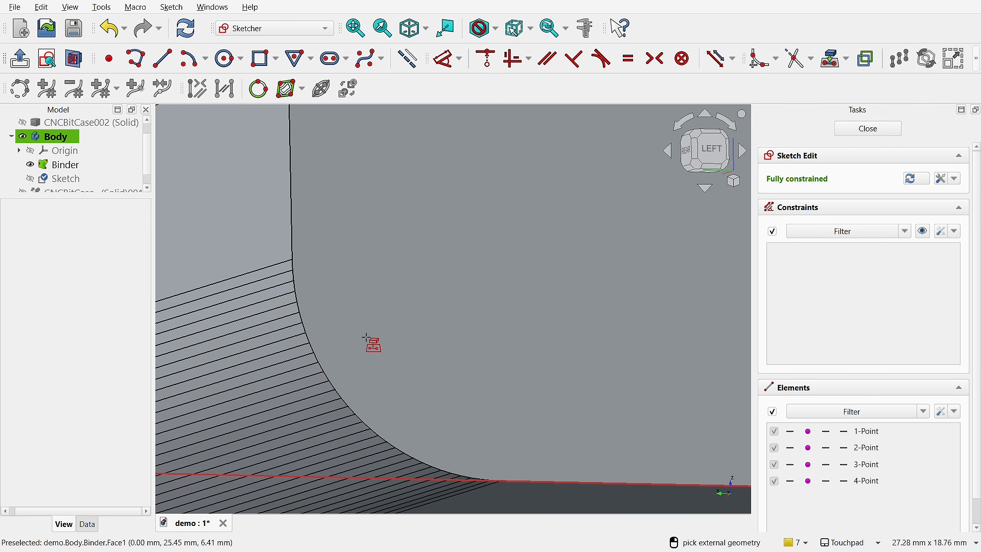
pyautogui.scroll(-5, 368, 340)
pyautogui.scroll(8, 352, 322)
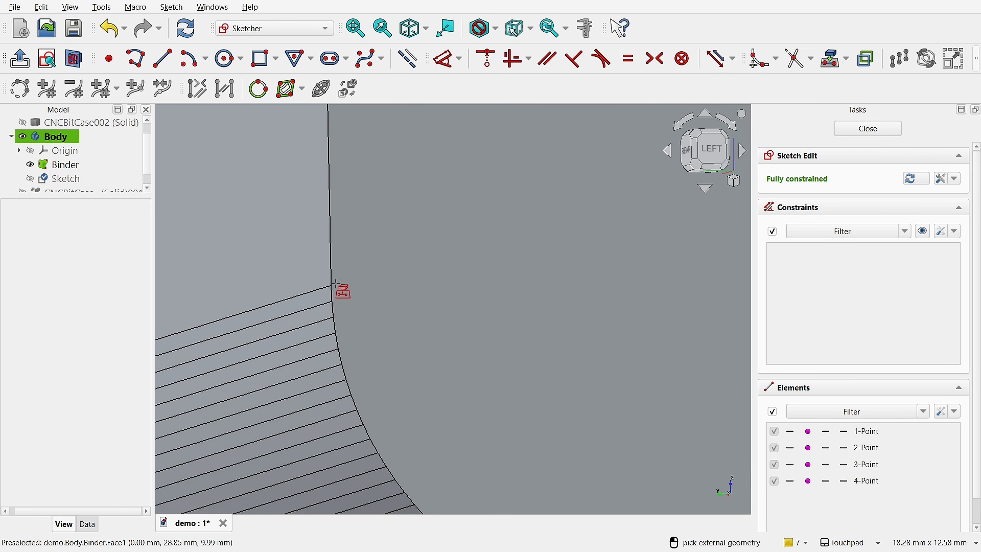
pyautogui.click(331, 284)
pyautogui.scroll(-3, 347, 312)
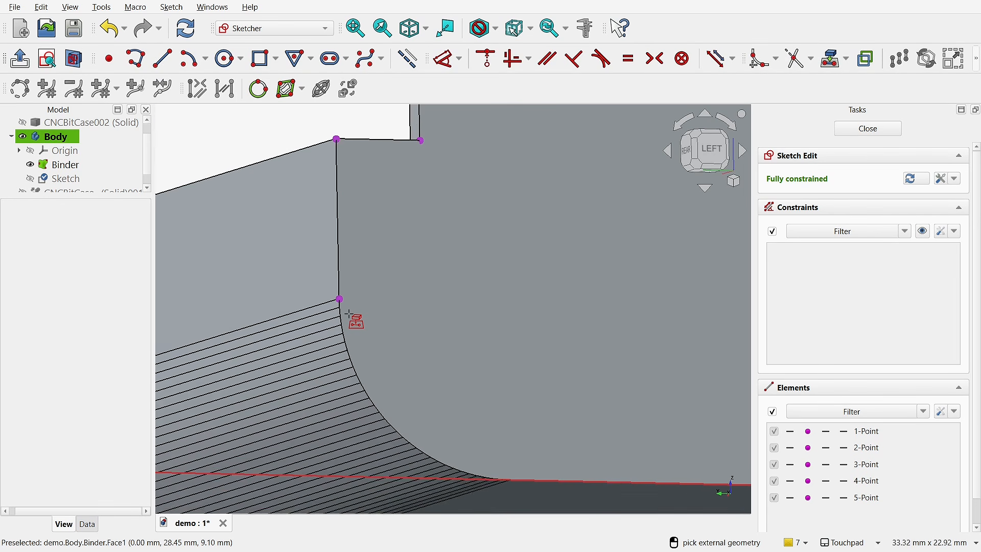
# Project the face's straight bottom edge and a vertex midway along the left rounded corner as external geometry.
pyautogui.scroll(5, 472, 455)
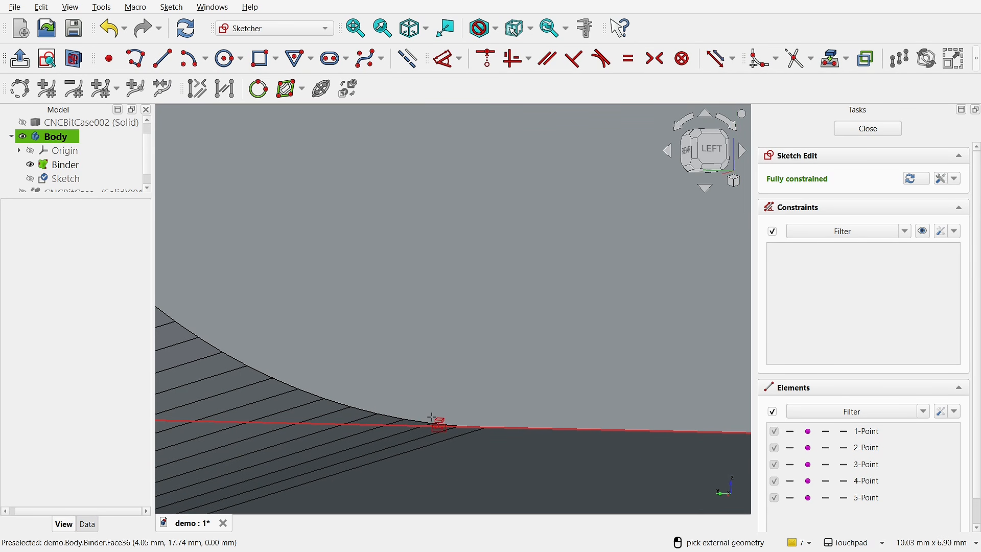
pyautogui.scroll(3, 478, 427)
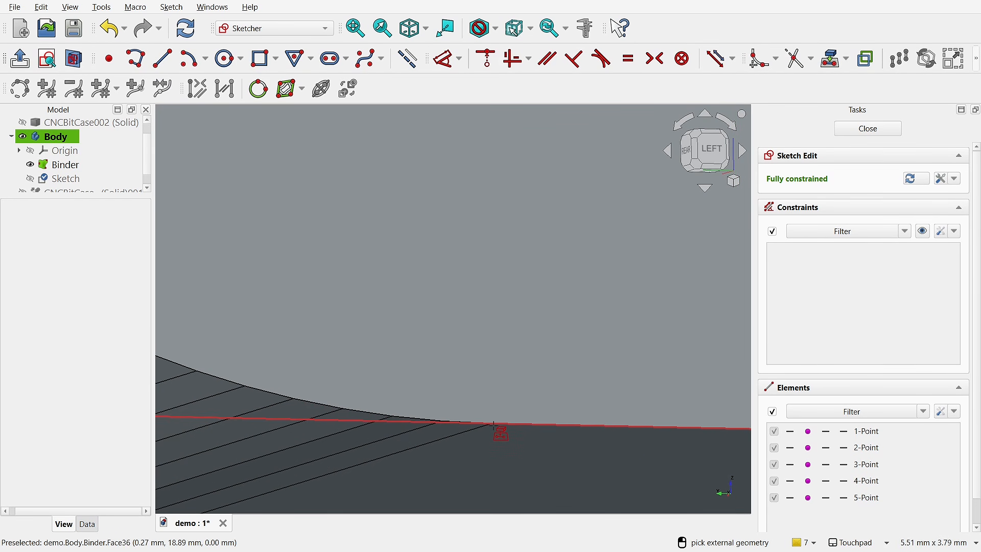
pyautogui.click(494, 423)
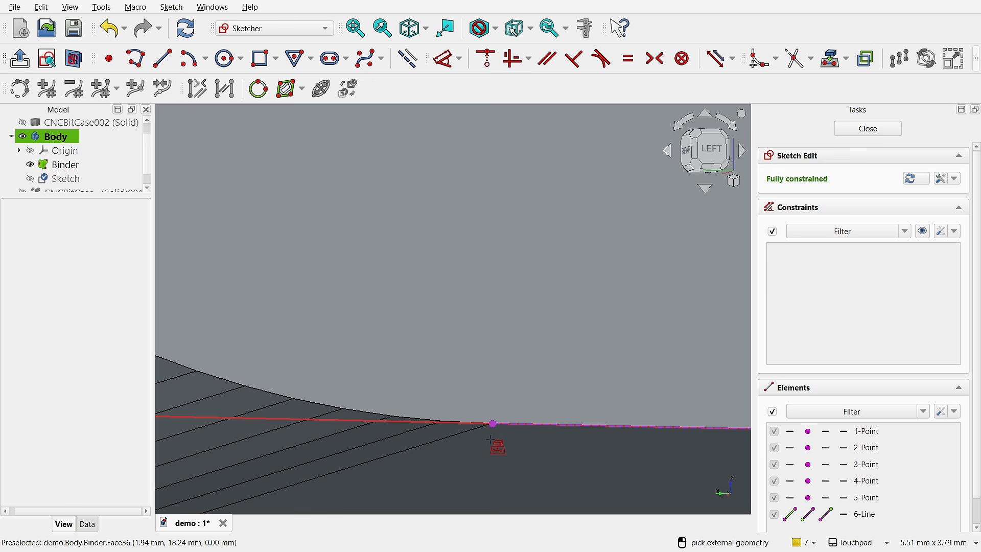
pyautogui.scroll(-5, 490, 438)
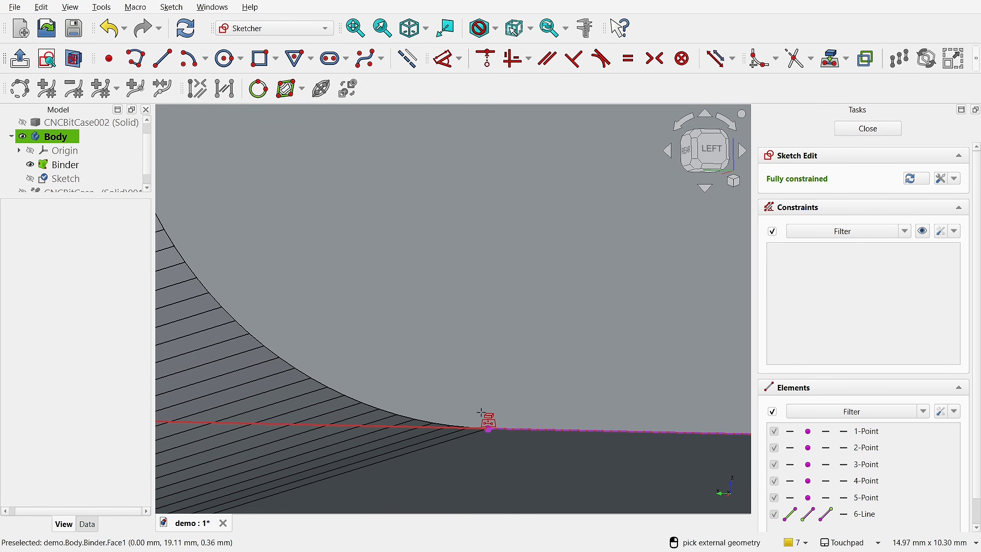
pyautogui.scroll(-6, 400, 320)
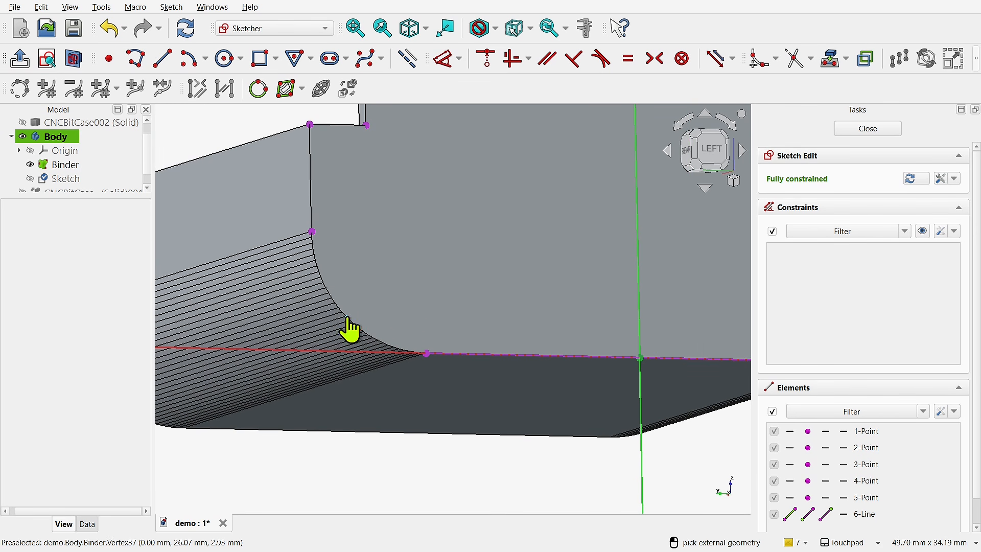
pyautogui.click(348, 318)
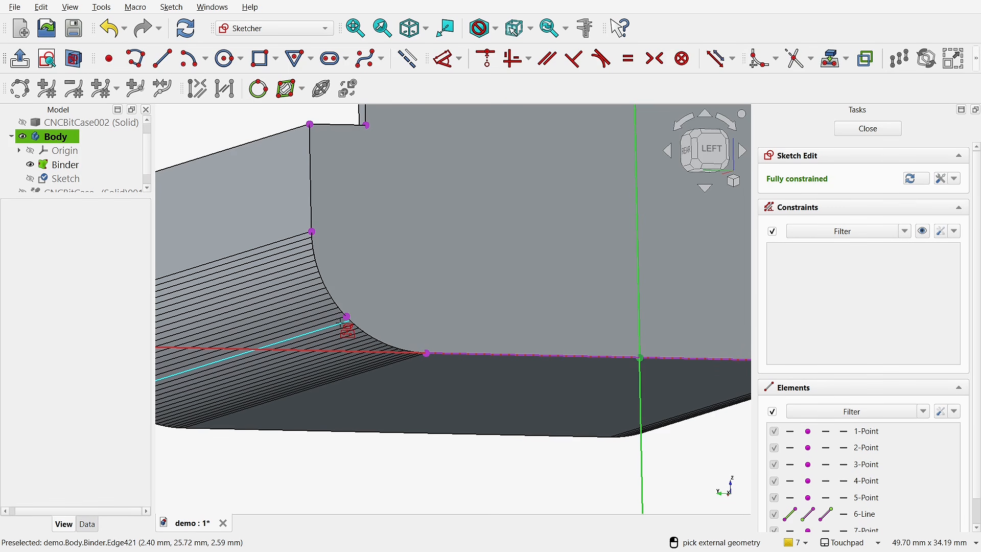
# Project a vertex partway along the right rounded lower corner as external geometry and return to the left view.
pyautogui.scroll(-4, 362, 260)
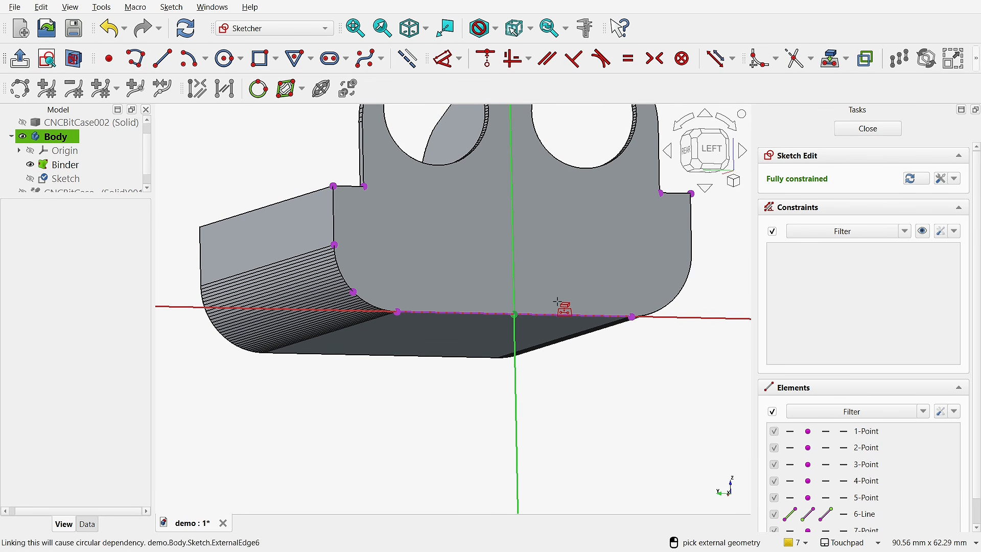
pyautogui.moveTo(628, 276)
pyautogui.keyDown('alt'); pyautogui.mouseDown()
pyautogui.moveTo(548, 281)
pyautogui.moveTo(660, 276)
pyautogui.moveTo(634, 300)
pyautogui.mouseUp(); pyautogui.keyUp('alt')
pyautogui.scroll(-1, 552, 297)
pyautogui.moveTo(552, 297)
pyautogui.keyDown('shift'); pyautogui.mouseDown()
pyautogui.moveTo(510, 261)
pyautogui.moveTo(511, 349)
pyautogui.mouseUp(); pyautogui.keyUp('shift')
pyautogui.click(704, 146)
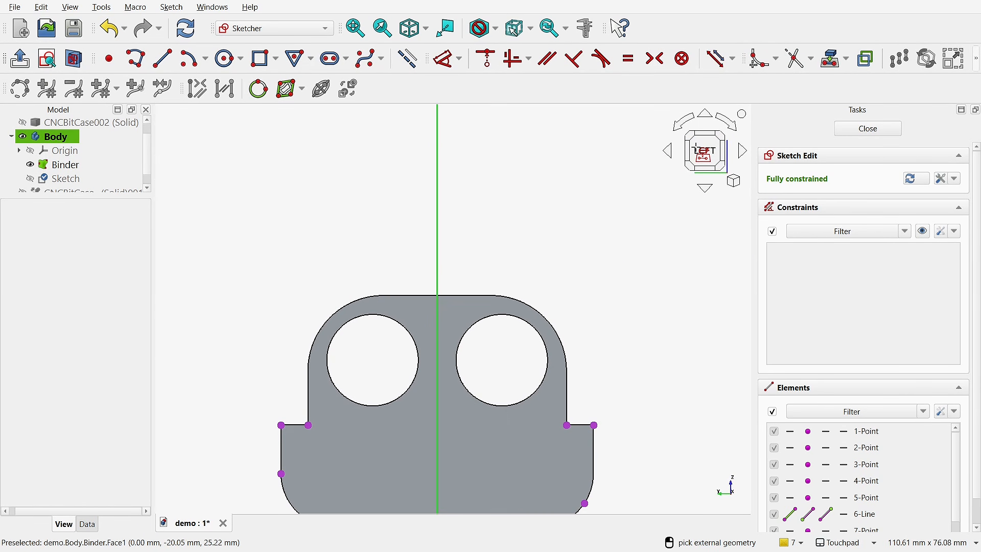
pyautogui.moveTo(535, 396)
pyautogui.keyDown('shift'); pyautogui.mouseDown()
pyautogui.moveTo(525, 274)
pyautogui.moveTo(543, 256)
pyautogui.mouseUp(); pyautogui.keyUp('shift')
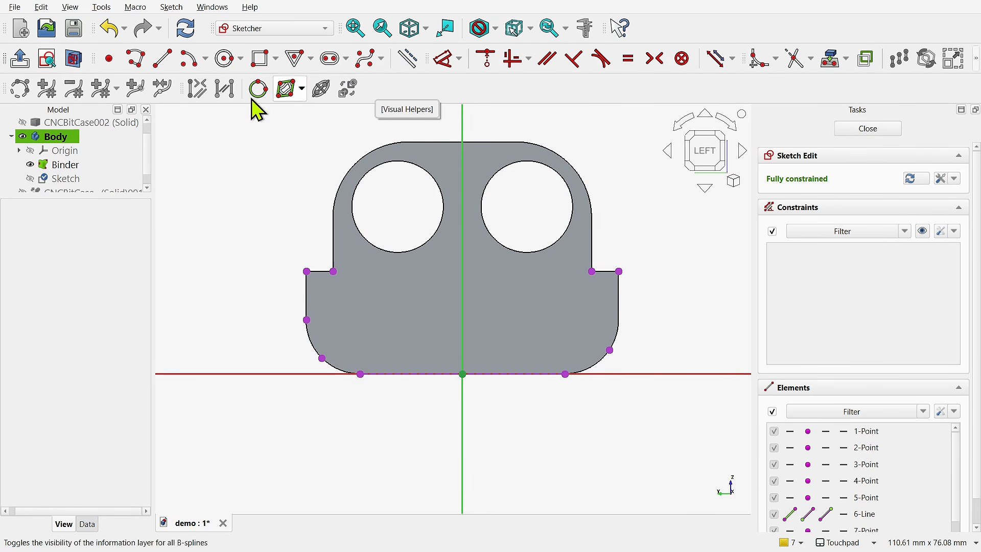
# Start a polyline at the left ledge's projected outer corner and draw a horizontal segment to the right ledge's outer corner, about 58 mm long.
pyautogui.click(145, 63)
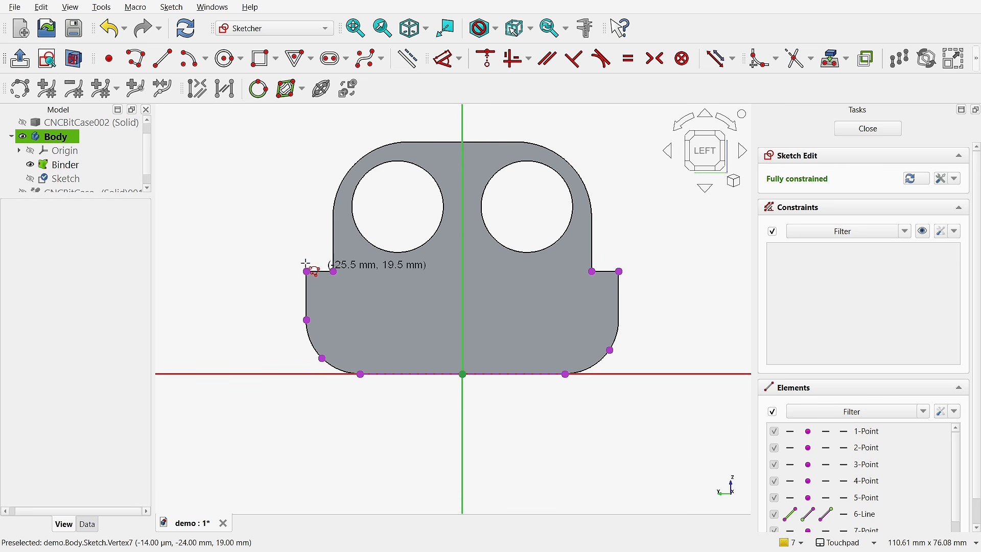
pyautogui.scroll(2, 332, 279)
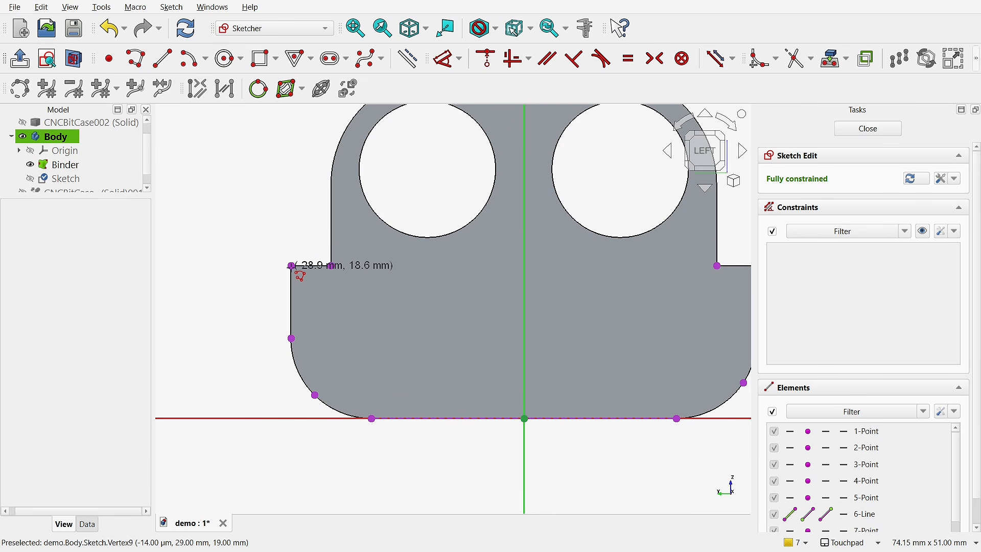
pyautogui.click(292, 266)
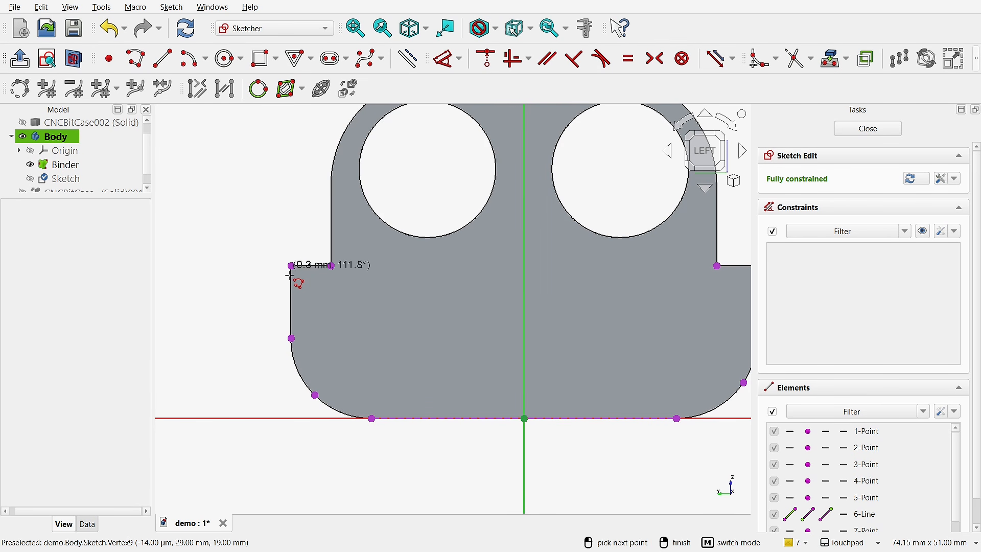
pyautogui.keyDown('shift'); pyautogui.moveTo(649, 293); pyautogui.dragTo(498, 322, button='middle'); pyautogui.keyUp('shift')
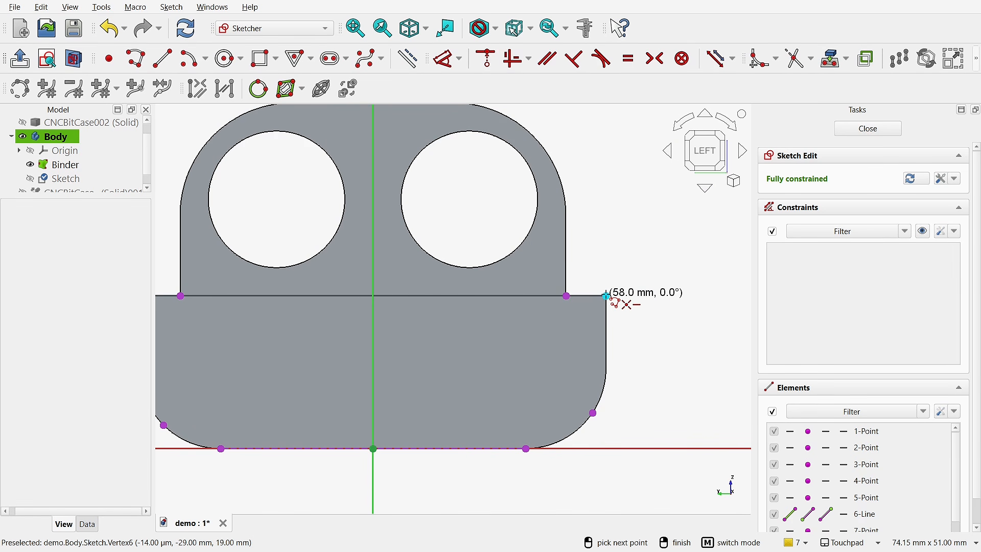
pyautogui.click(606, 296)
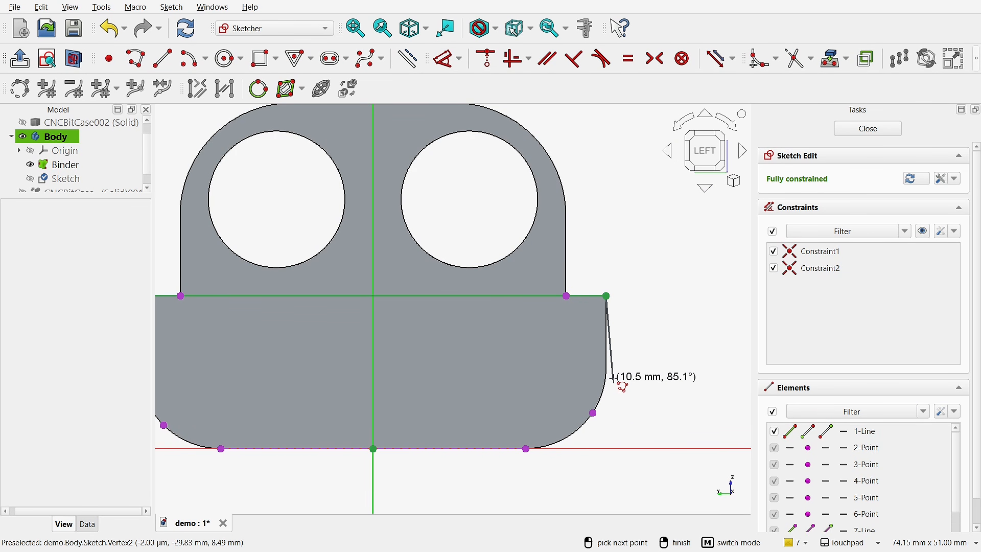
# Continue the polyline vertically down the right side to the rounded corner, and add a tangent arc ending at the bottom edge's right endpoint.
pyautogui.scroll(5, 610, 380)
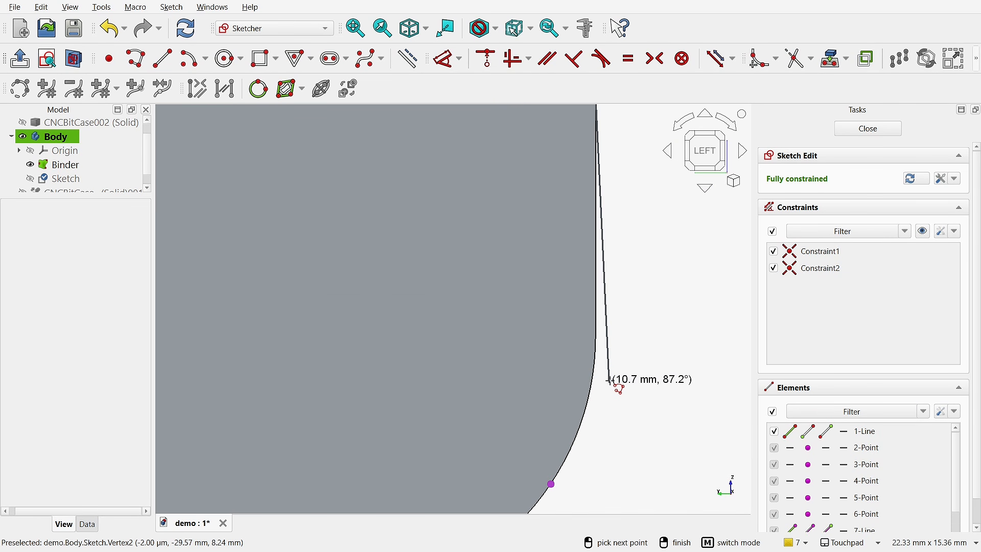
pyautogui.click(597, 339)
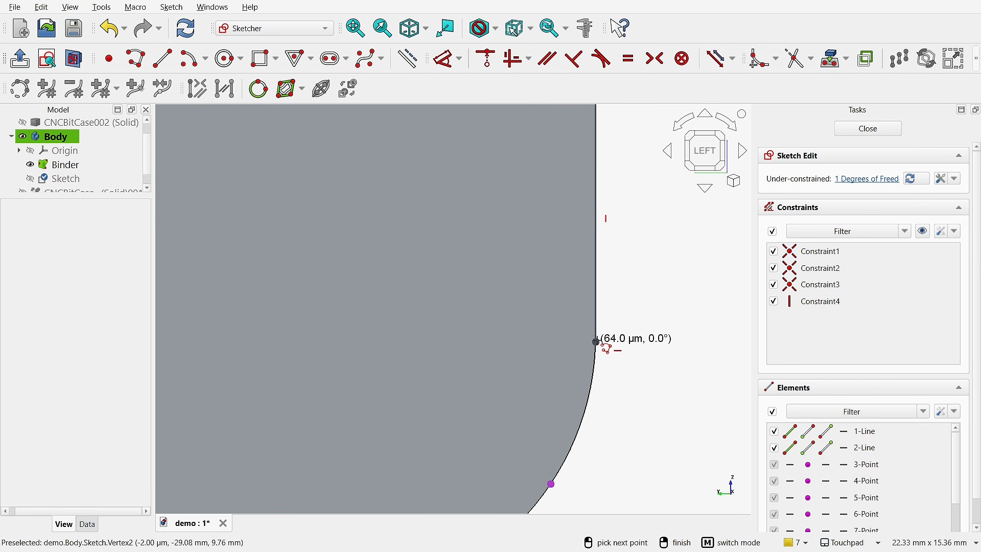
pyautogui.scroll(-3, 605, 389)
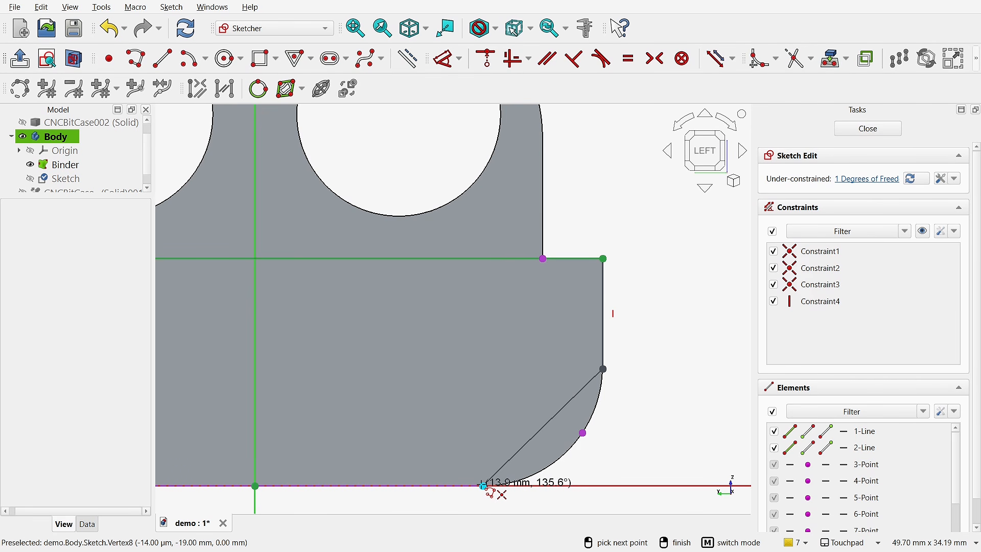
pyautogui.press('m')
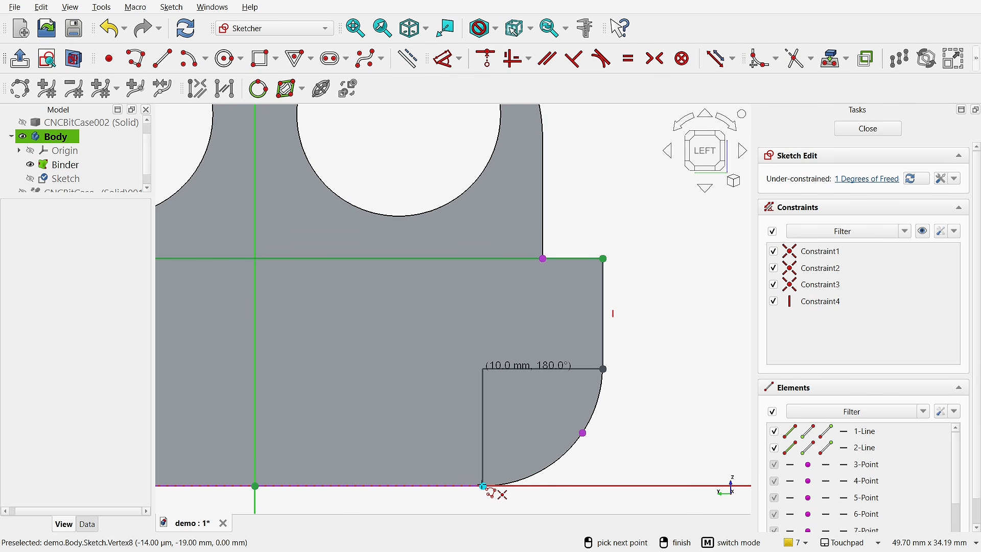
pyautogui.press('m')
pyautogui.press('m')
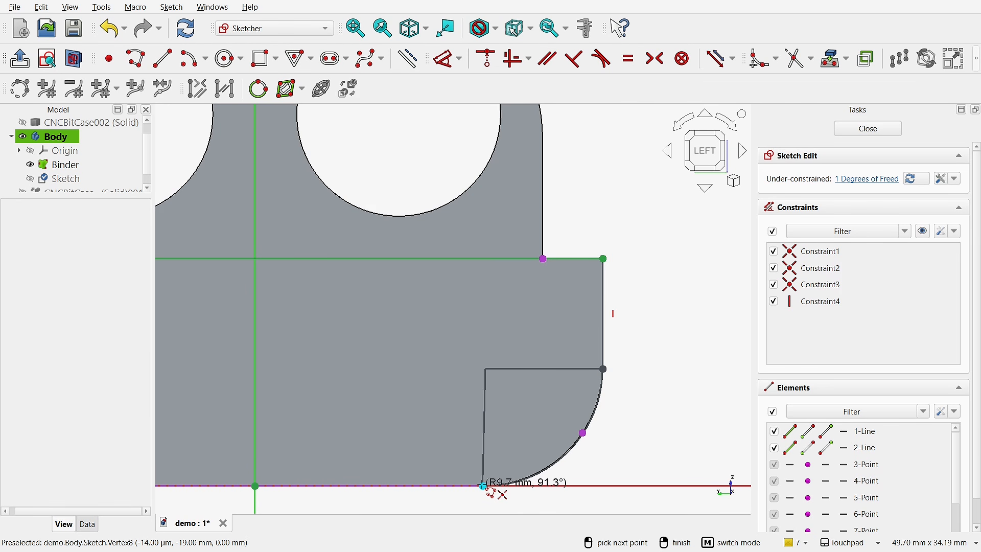
pyautogui.click(483, 485)
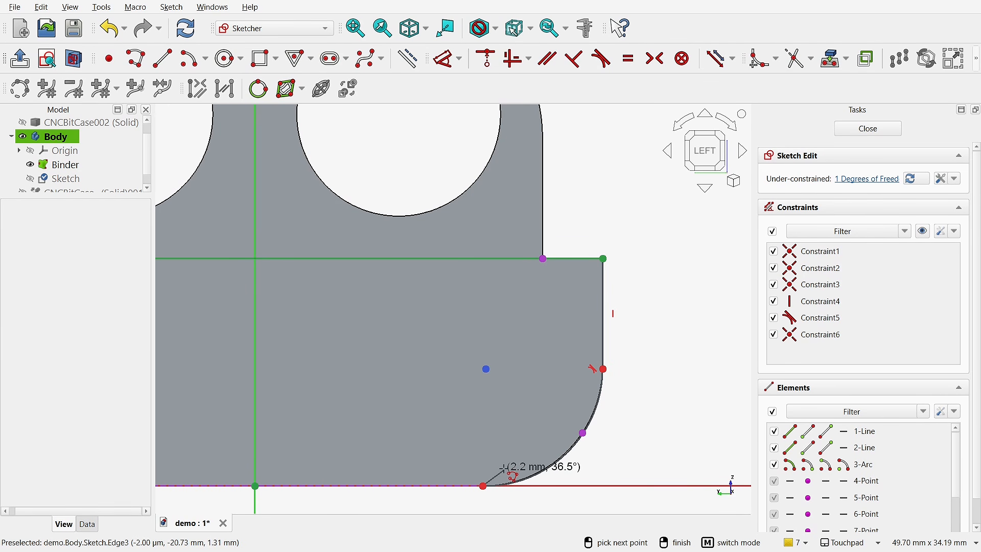
# Continue the polyline with a tangent straight segment along the bottom edge to the start of the left rounded corner.
pyautogui.moveTo(519, 470)
pyautogui.mouseDown(button='middle')
pyautogui.moveTo(639, 454)
pyautogui.moveTo(725, 417)
pyautogui.mouseUp(button='middle')
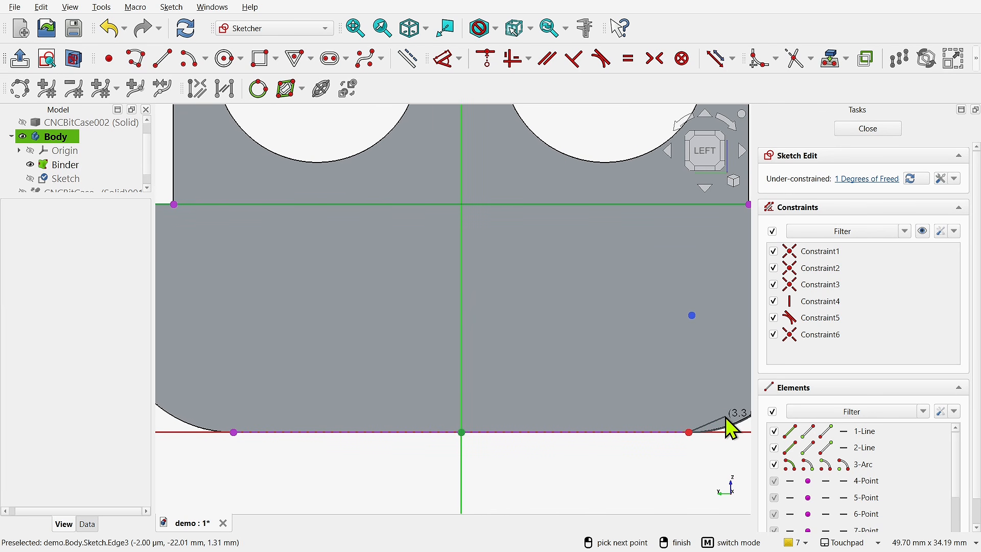
pyautogui.click(233, 432)
pyautogui.moveTo(273, 383); pyautogui.dragTo(401, 383, button='middle')
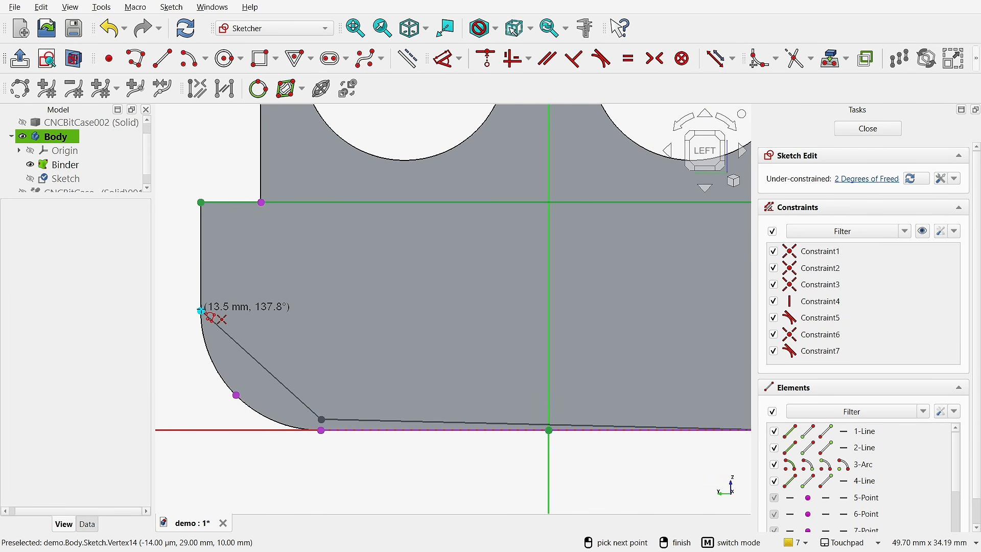
# Add a tangent arc up to the left side's projected vertex and close the polyline at the left ledge's outer corner.
pyautogui.press('m')
pyautogui.press('m')
pyautogui.press('m')
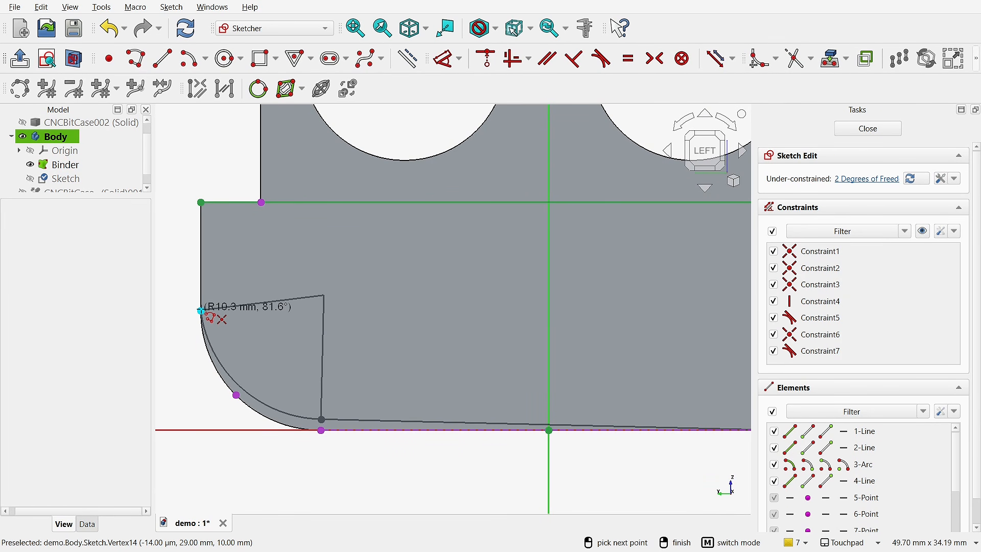
pyautogui.click(201, 310)
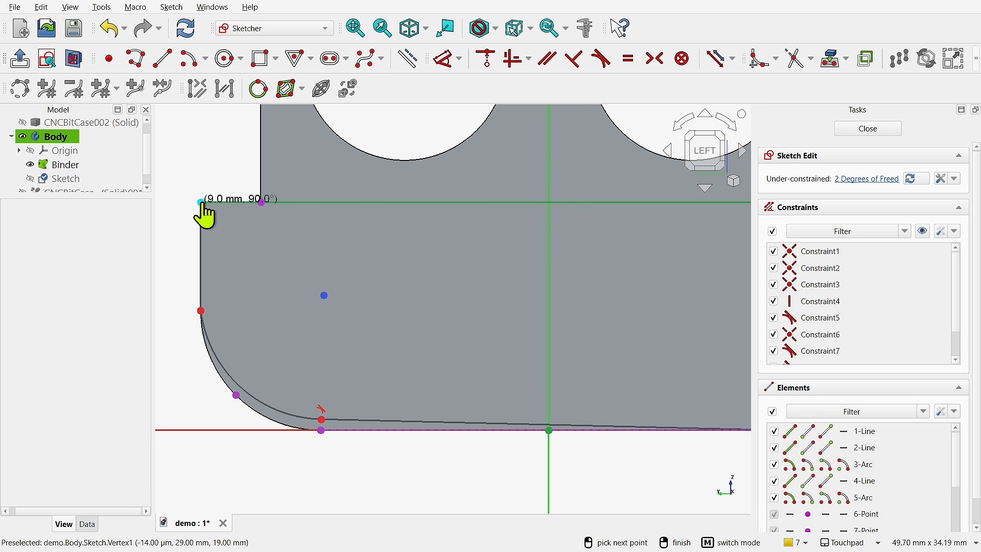
pyautogui.click(200, 202)
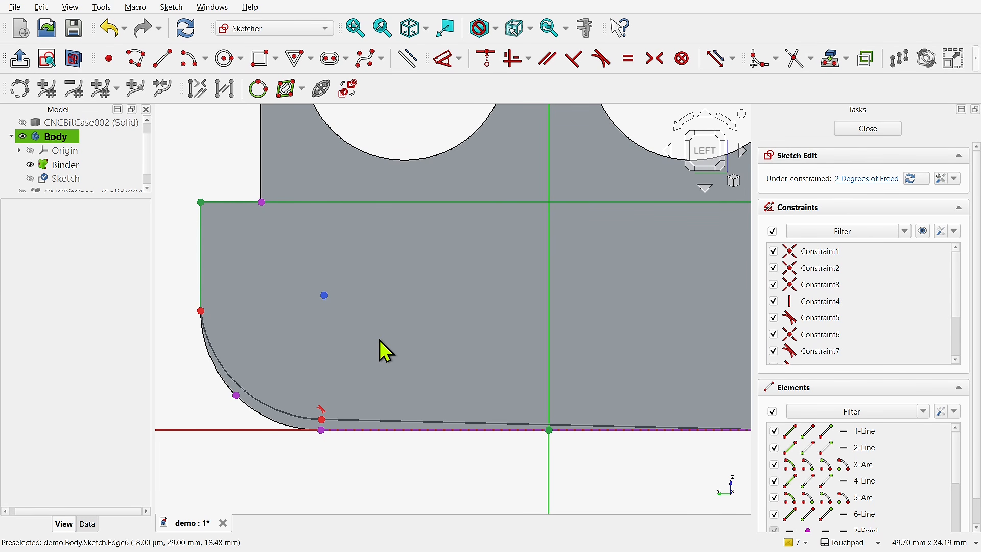
# Constrain the lower right corner arc to pass through the projected point midway along the rounded corner.
pyautogui.scroll(-5, 346, 327)
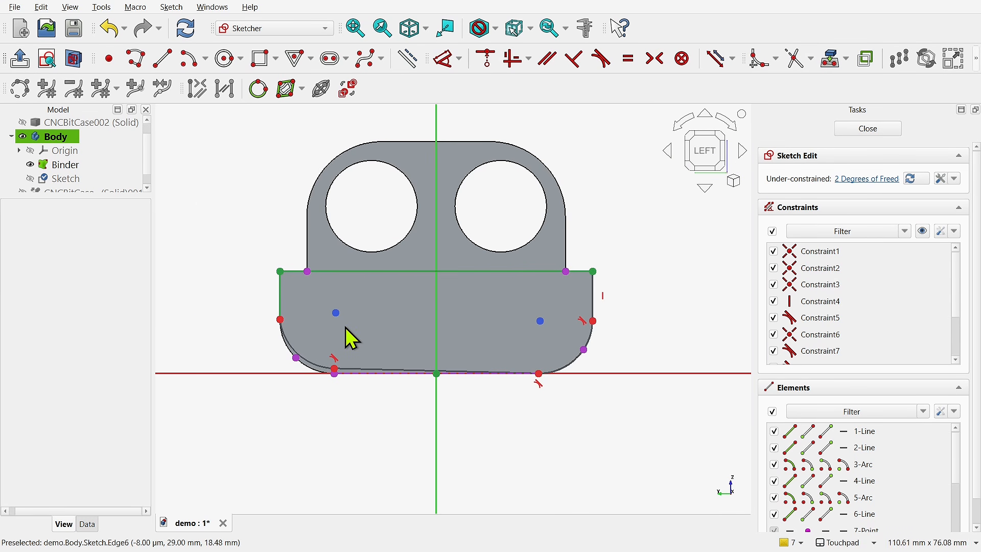
pyautogui.scroll(3, 545, 361)
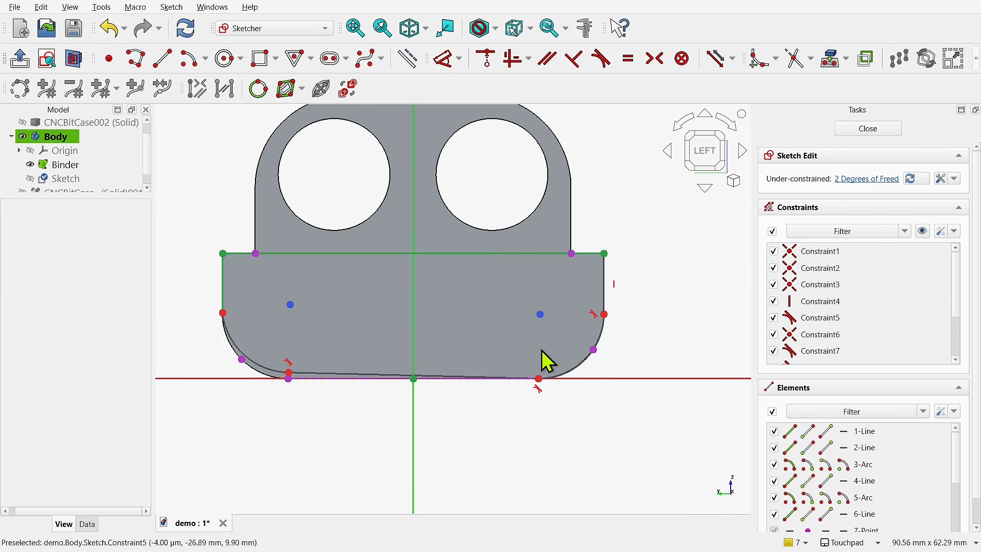
pyautogui.click(602, 384)
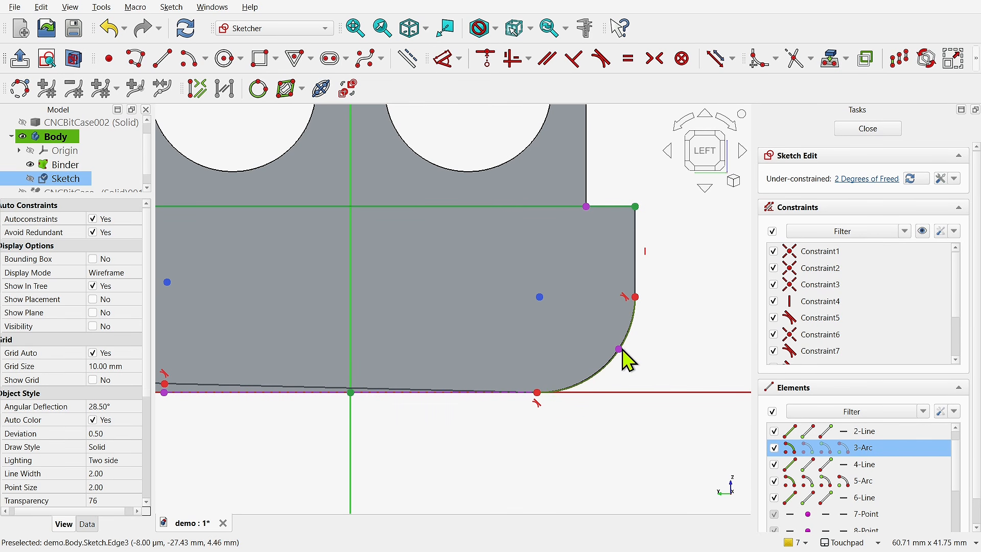
pyautogui.click(620, 350)
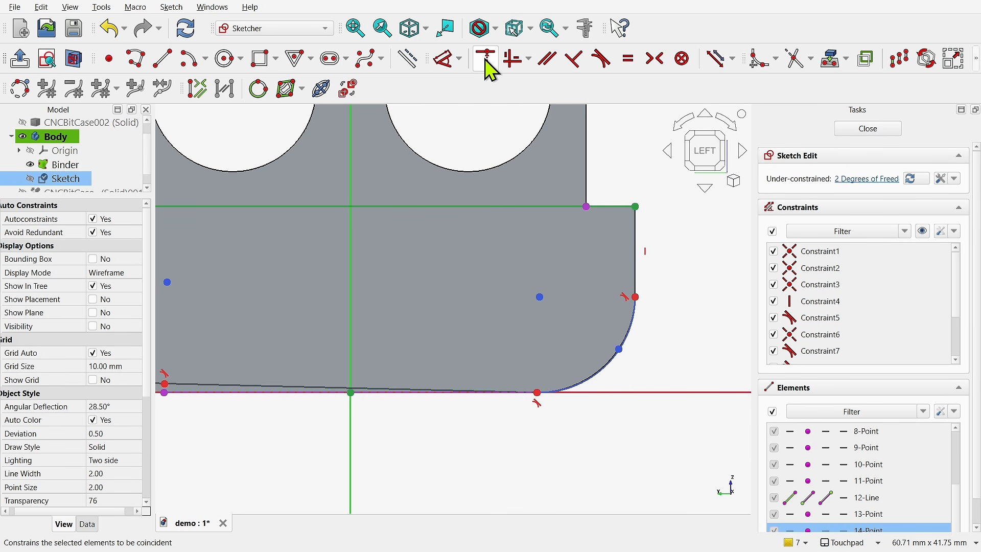
pyautogui.click(485, 61)
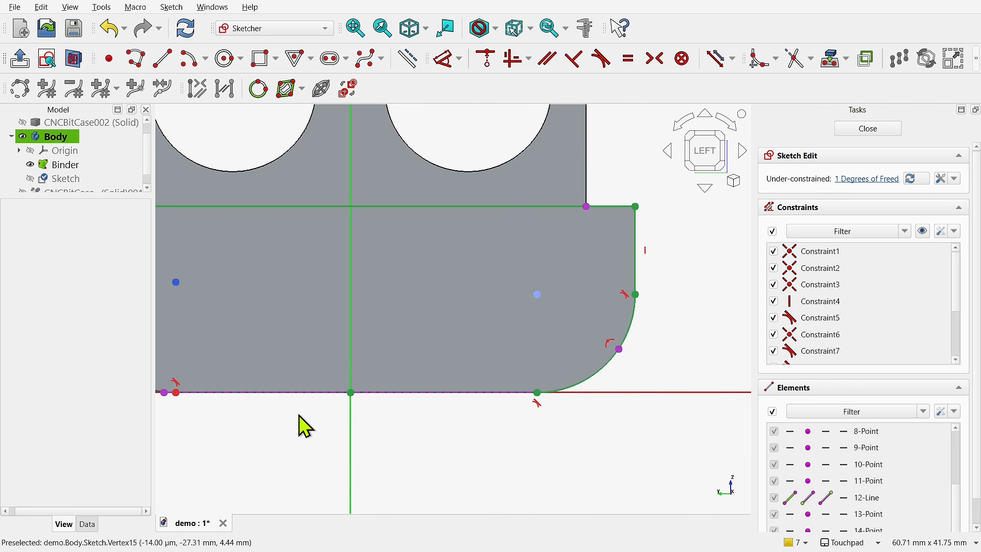
# Delete the projected external point where the left straight side meets the rounded lower corner.
pyautogui.moveTo(336, 420)
pyautogui.keyDown('shift'); pyautogui.mouseDown(button='middle')
pyautogui.moveTo(442, 437)
pyautogui.moveTo(491, 433)
pyautogui.mouseUp(button='middle'); pyautogui.keyUp('shift')
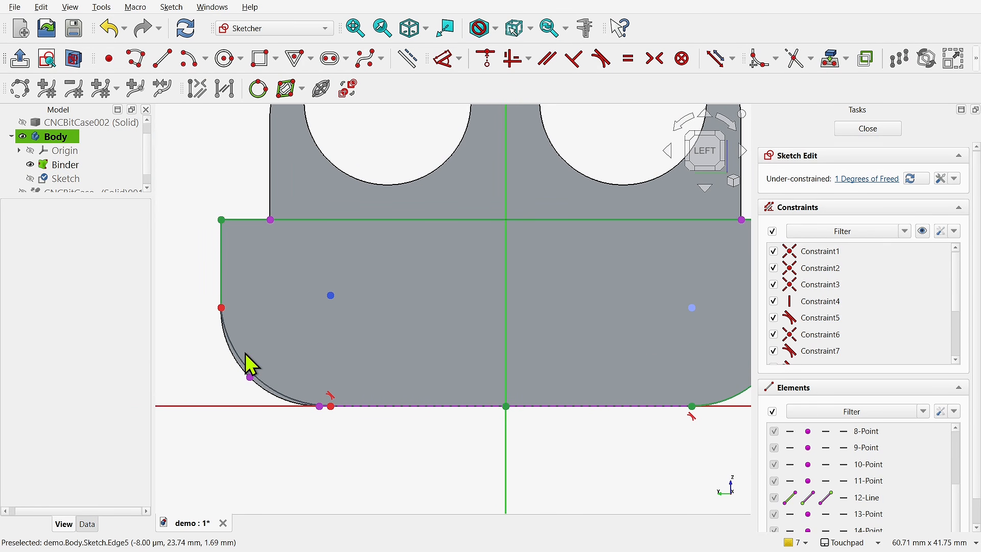
pyautogui.scroll(2, 245, 353)
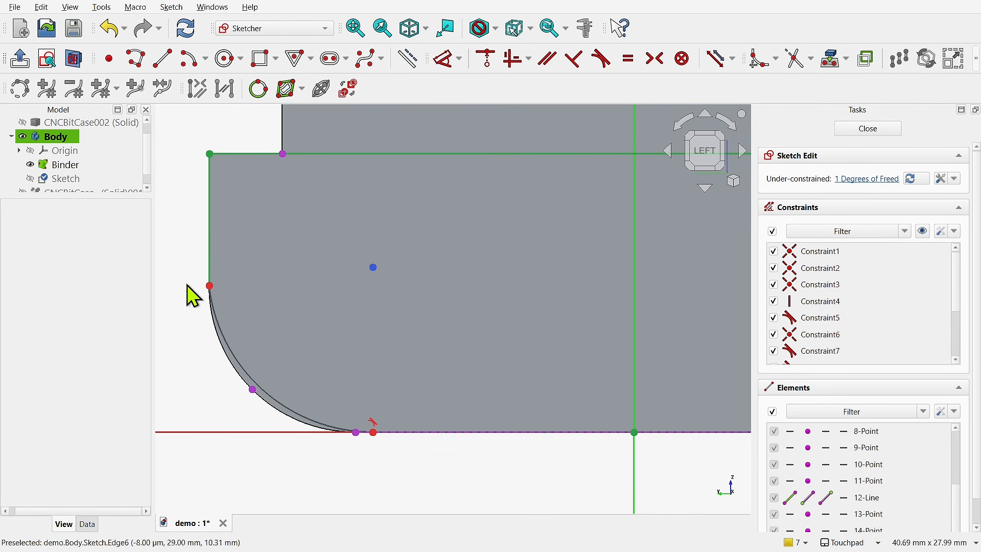
pyautogui.click(210, 286)
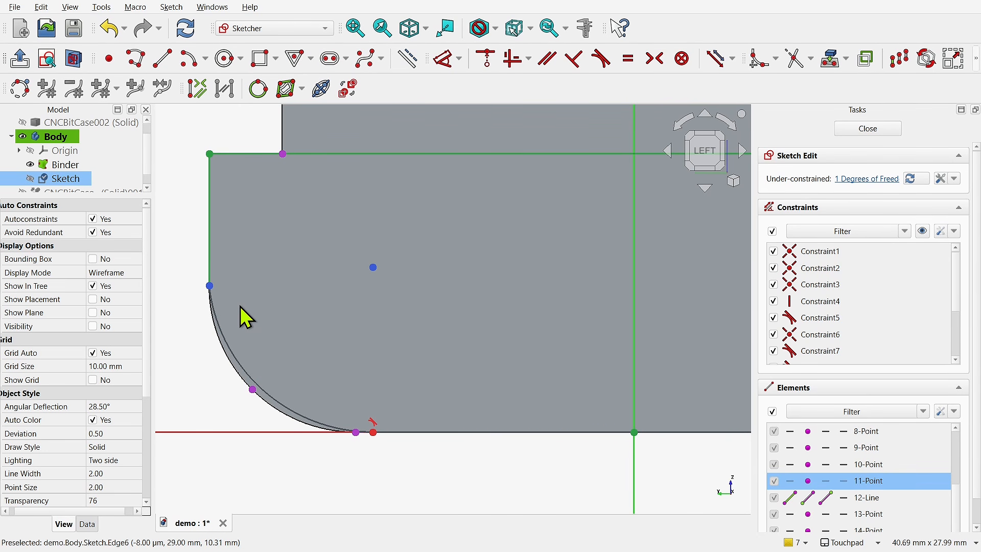
pyautogui.press('Delete')
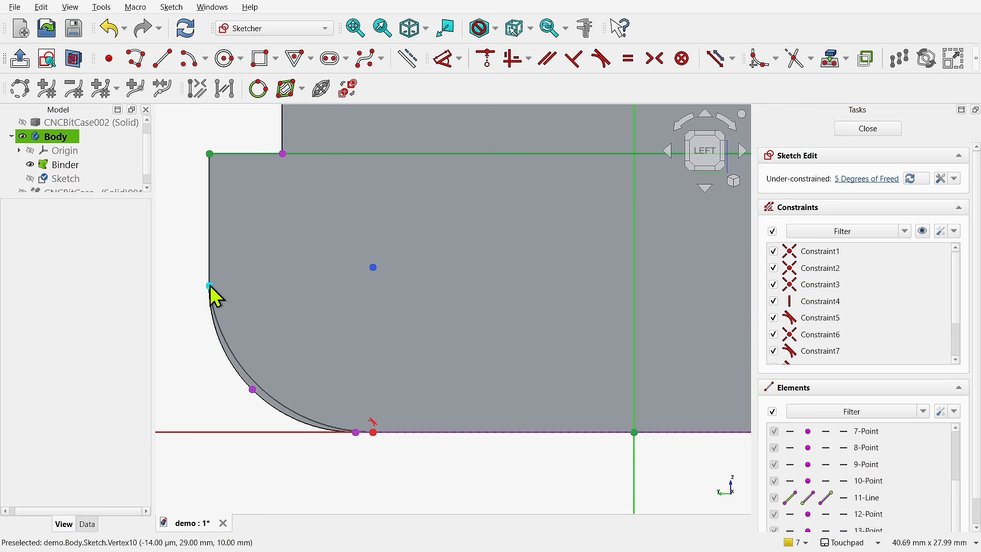
# Rejoin the left side line and lower left arc with a coincident constraint, and make the two tangent at their shared endpoint.
pyautogui.moveTo(204, 285); pyautogui.dragTo(197, 278)
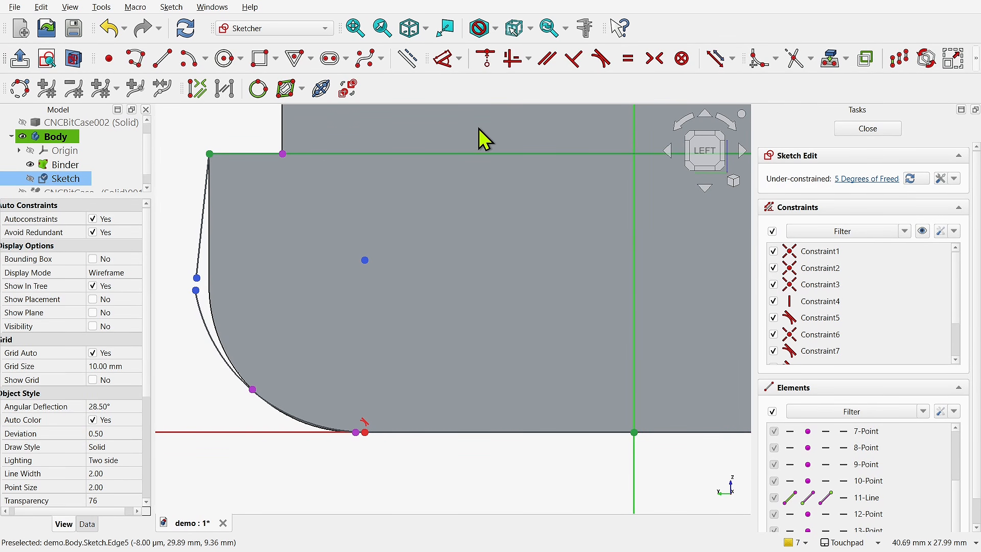
pyautogui.click(486, 60)
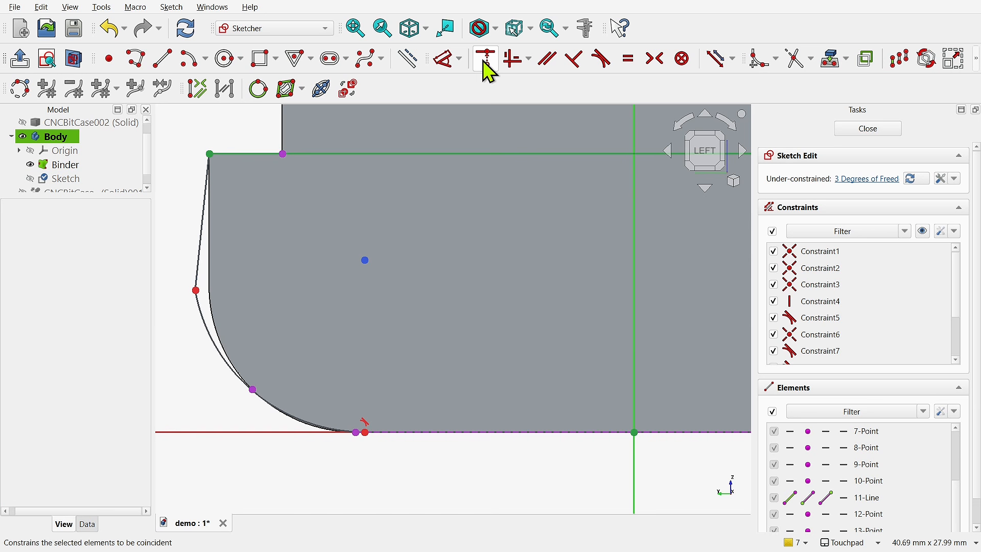
pyautogui.click(212, 339)
pyautogui.click(201, 263)
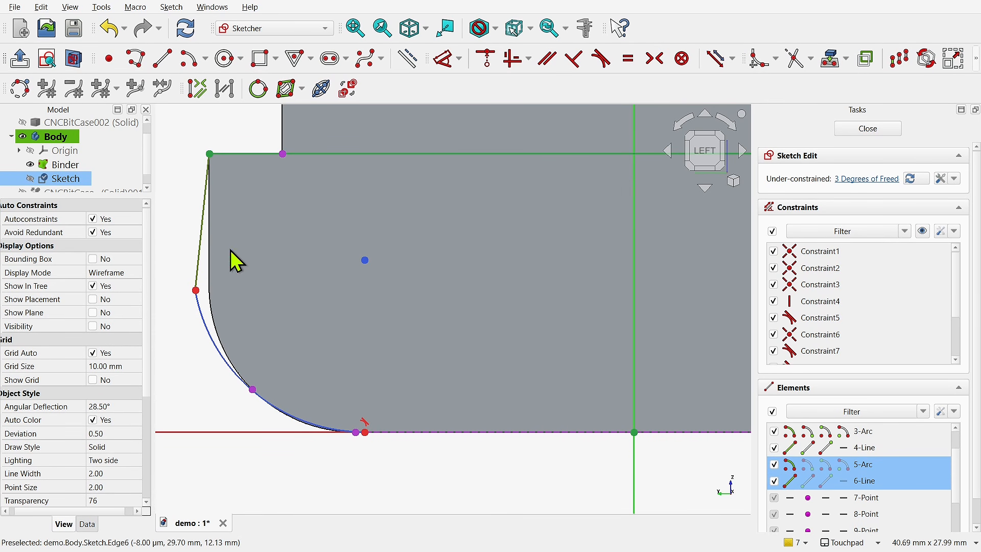
pyautogui.click(596, 60)
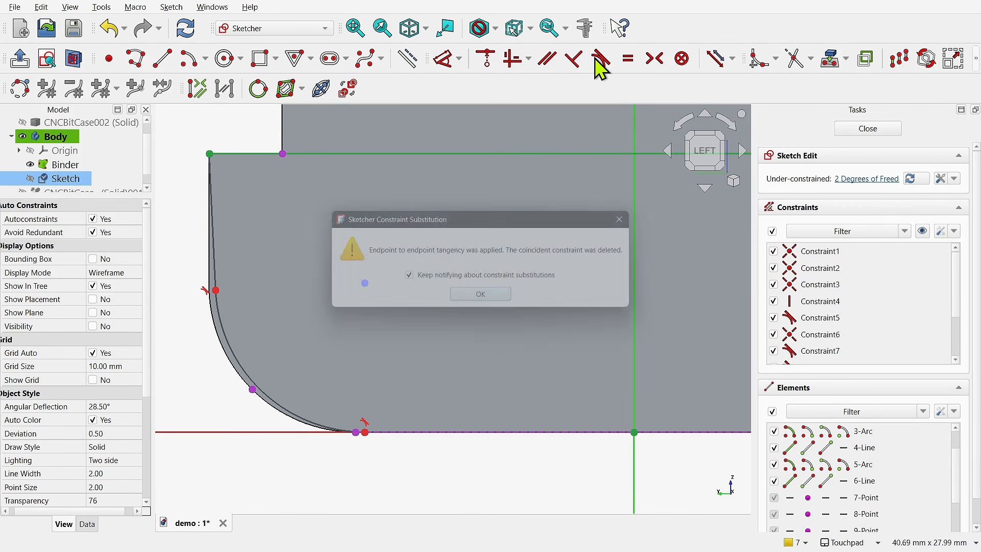
pyautogui.click(468, 301)
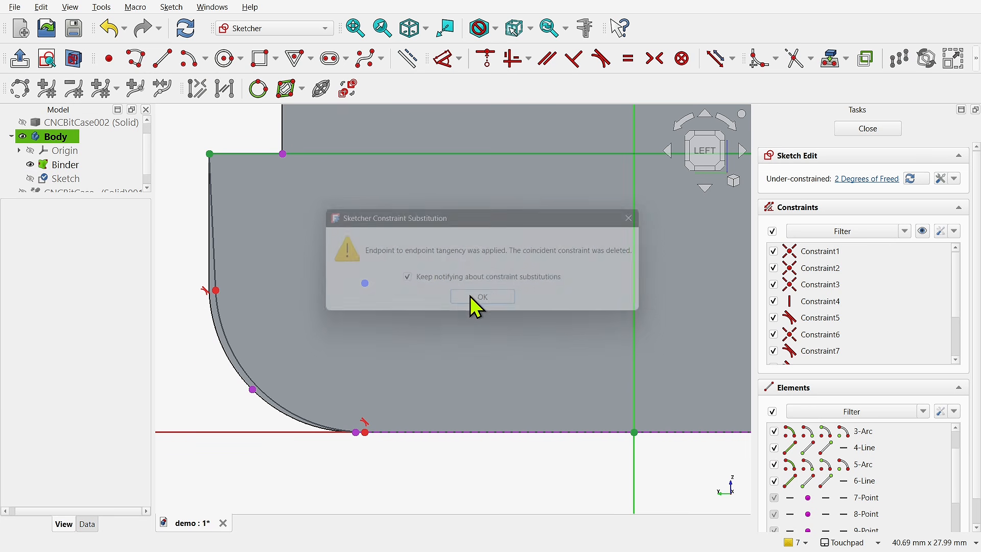
# Constrain the lower left arc to pass through the projected point on the rounded corner, and make the left side line vertical.
pyautogui.click(246, 382)
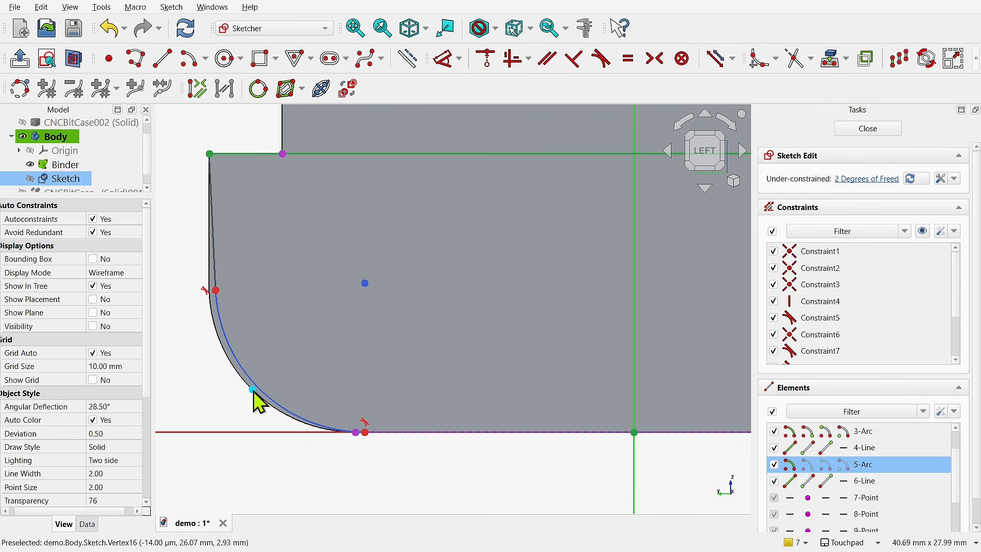
pyautogui.click(252, 391)
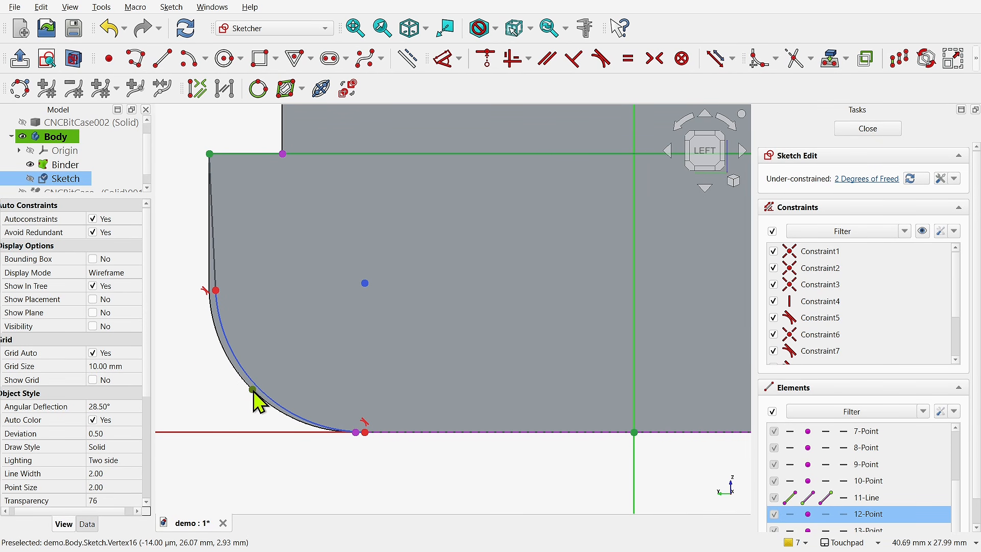
pyautogui.click(484, 77)
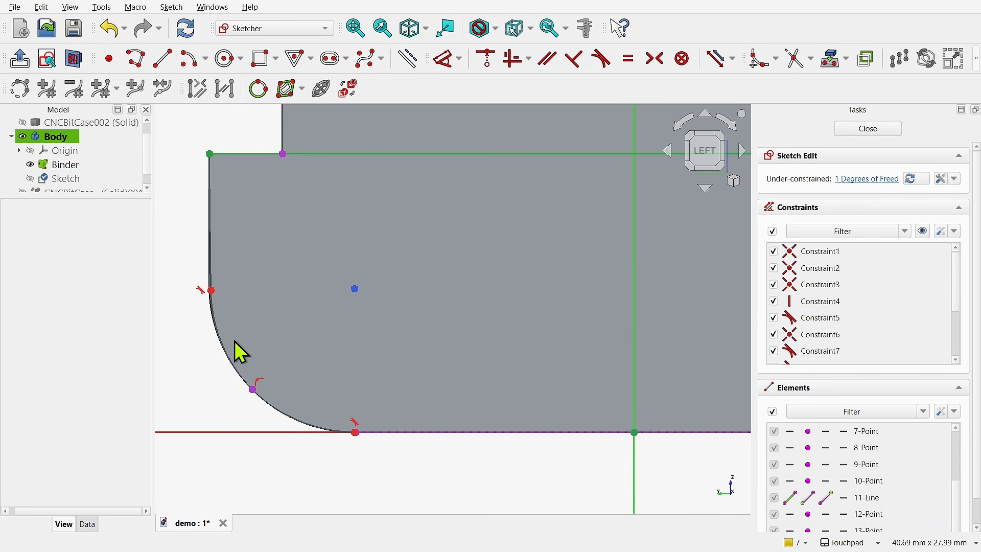
pyautogui.click(216, 247)
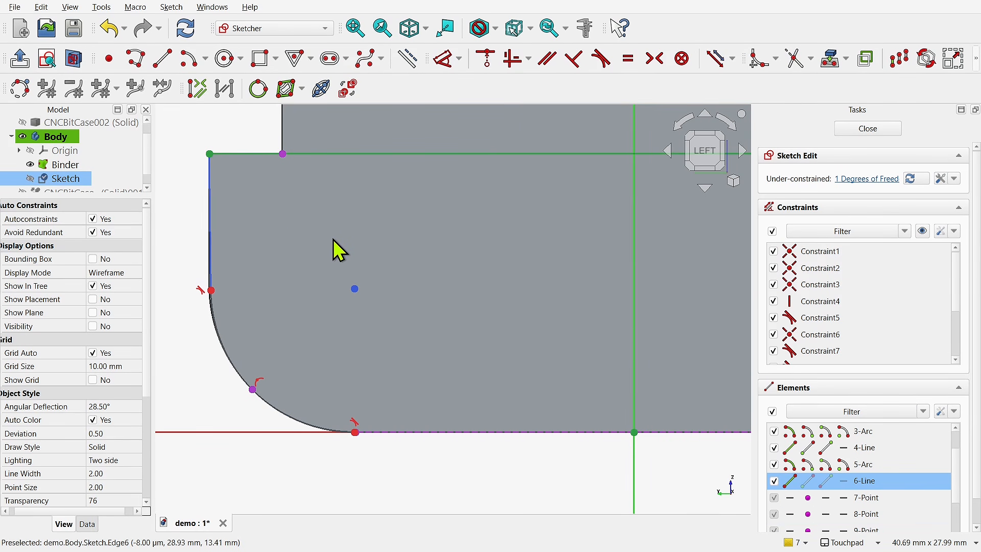
pyautogui.click(513, 59)
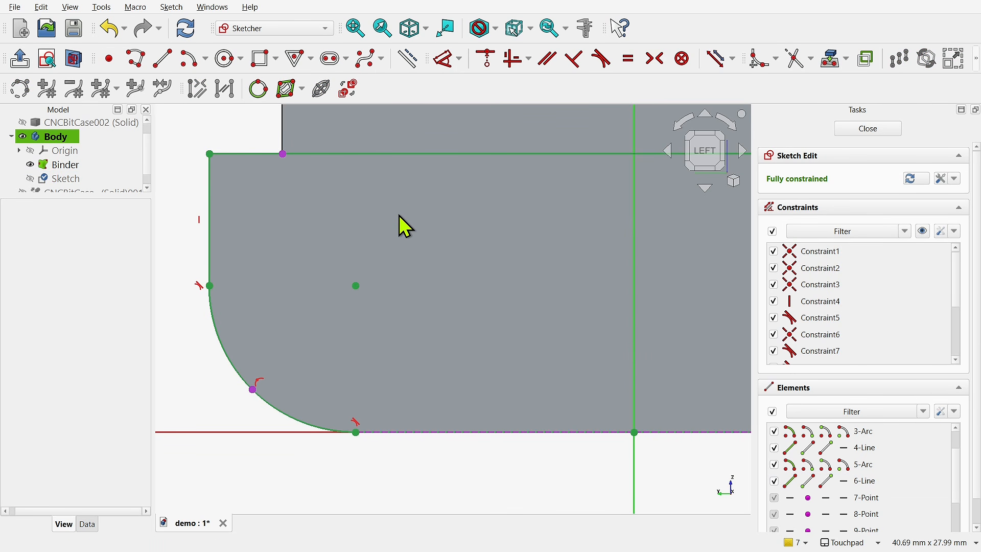
# Finish the end profile sketch and pad it 58 mm in the reversed direction, along the length of the case.
pyautogui.scroll(-4, 407, 225)
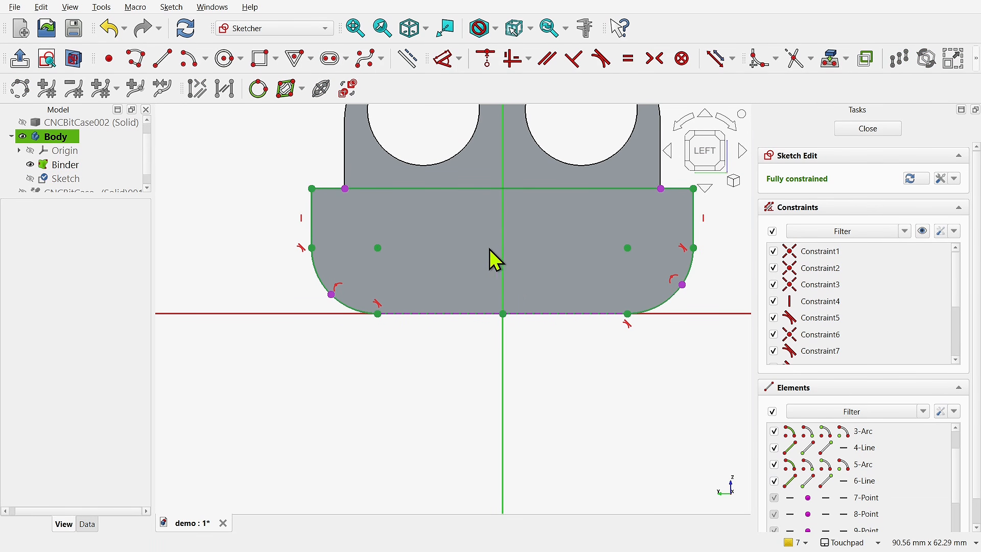
pyautogui.click(846, 131)
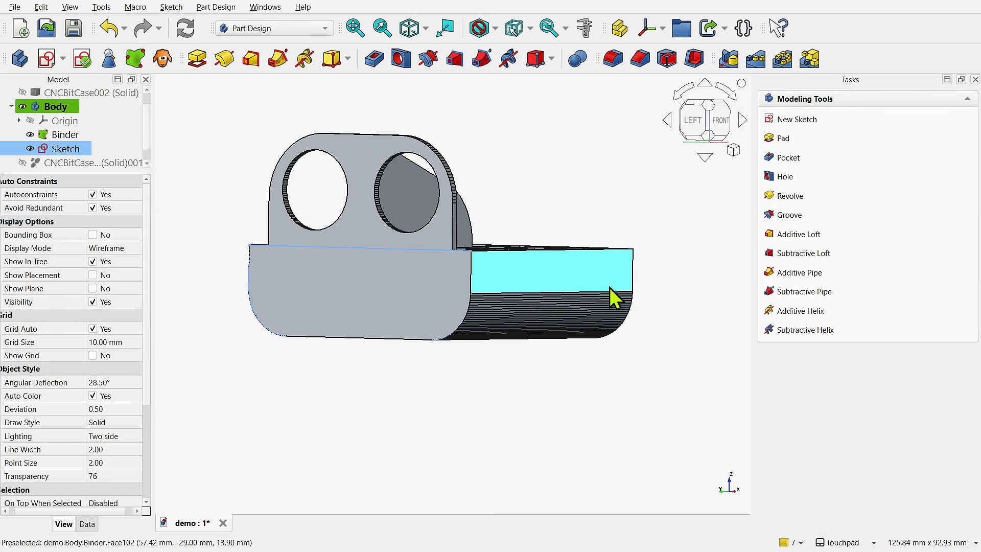
pyautogui.click(67, 149)
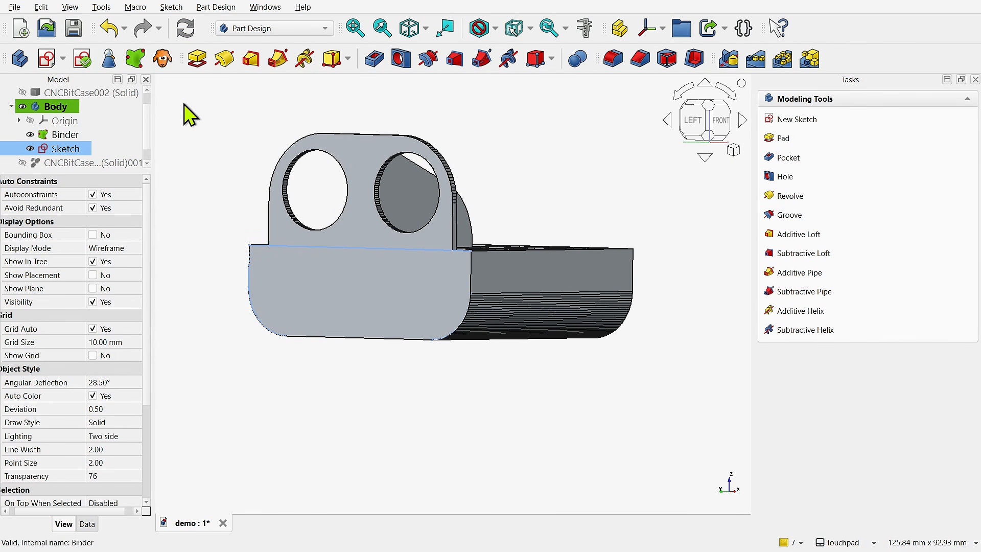
pyautogui.click(198, 59)
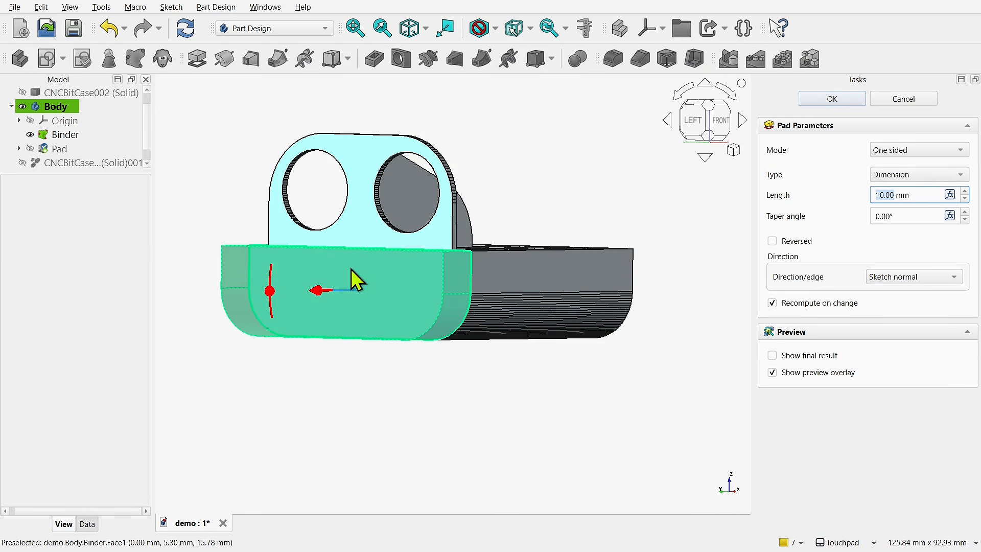
pyautogui.click(777, 244)
pyautogui.keyDown('alt'); pyautogui.moveTo(460, 309); pyautogui.dragTo(399, 328); pyautogui.keyUp('alt')
pyautogui.keyDown('shift'); pyautogui.moveTo(443, 257); pyautogui.dragTo(609, 287); pyautogui.keyUp('shift')
pyautogui.keyDown('shift'); pyautogui.moveTo(603, 326); pyautogui.dragTo(536, 362); pyautogui.keyUp('shift')
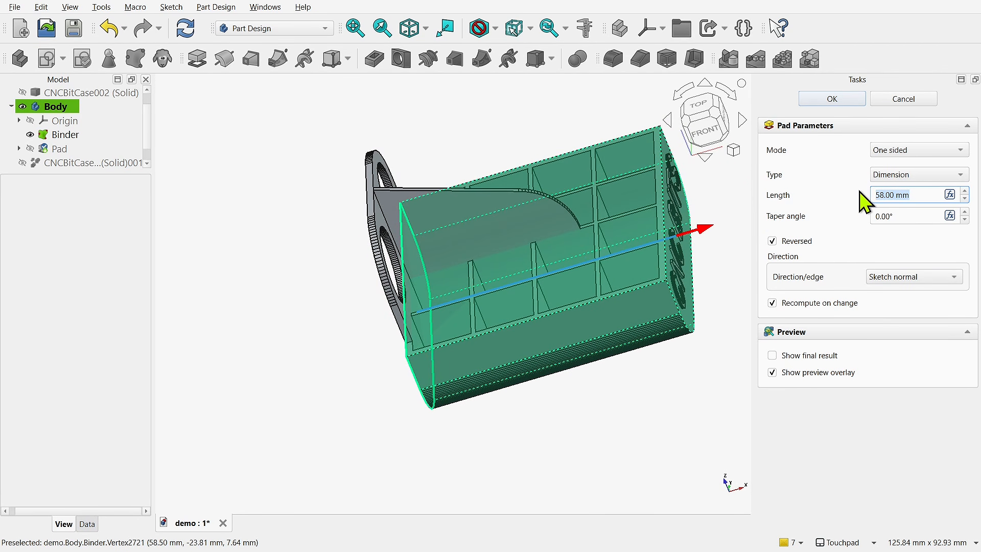
pyautogui.scroll(2, 675, 267)
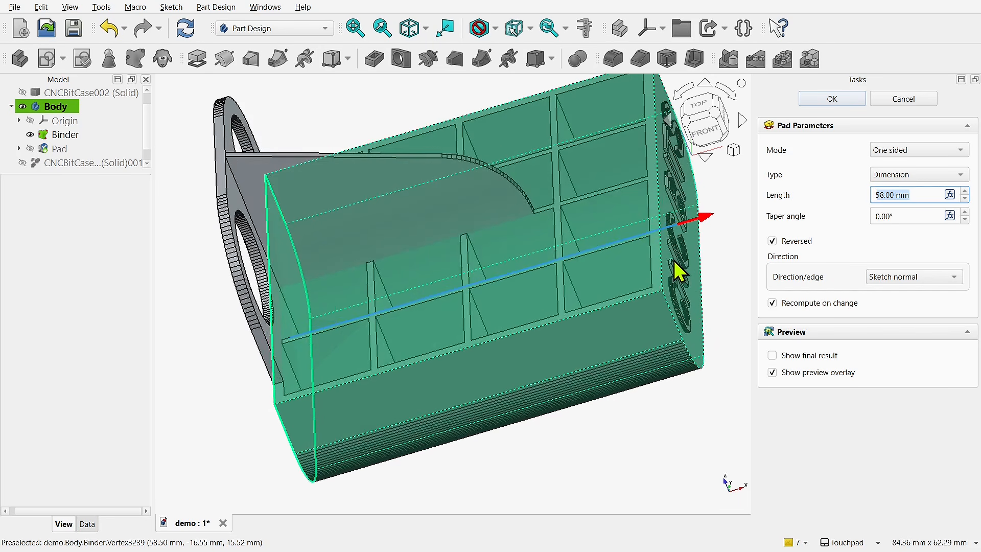
pyautogui.scroll(-2, 673, 260)
pyautogui.click(817, 100)
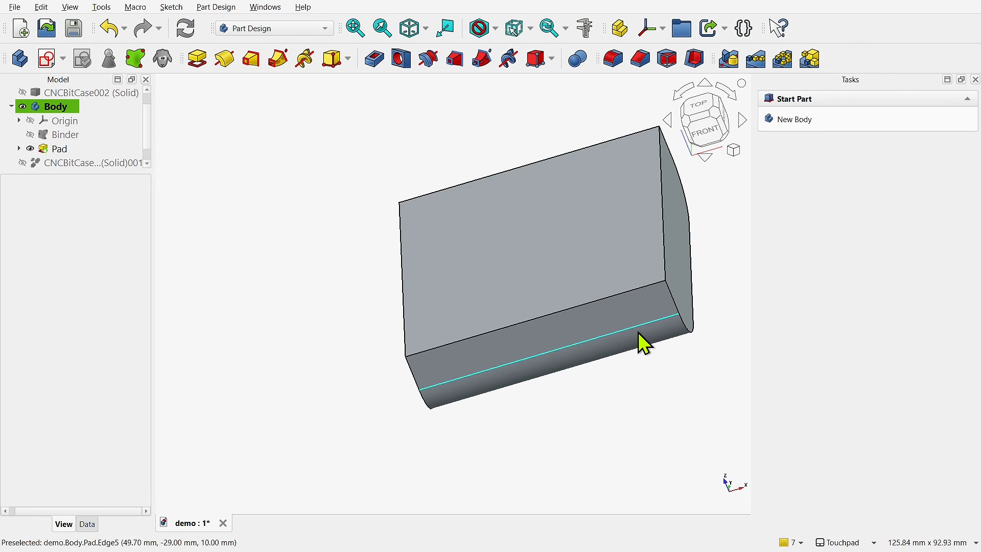
# Show the binder again and create a new sketch on its end face with the two circular holes.
pyautogui.click(31, 136)
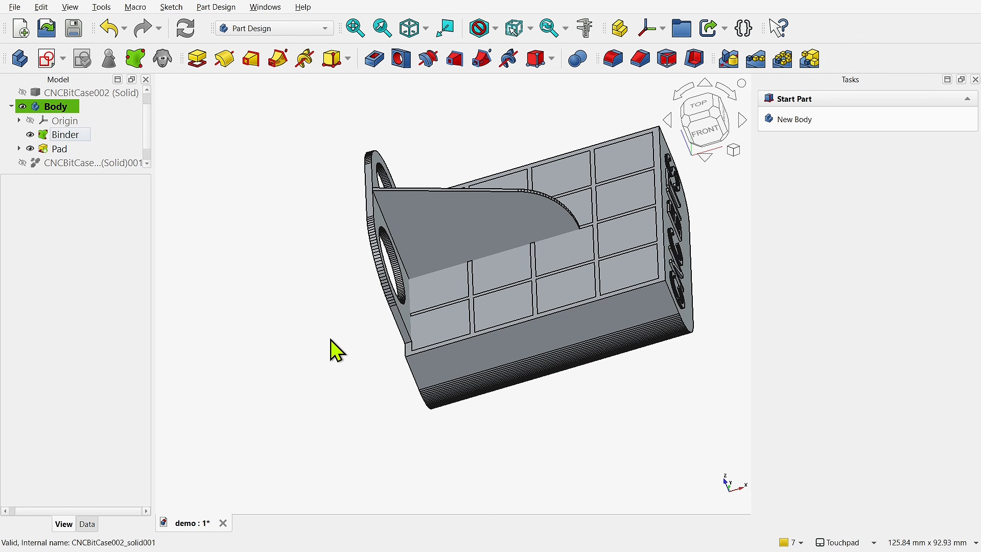
pyautogui.keyDown('alt'); pyautogui.moveTo(394, 359); pyautogui.dragTo(290, 420); pyautogui.keyUp('alt')
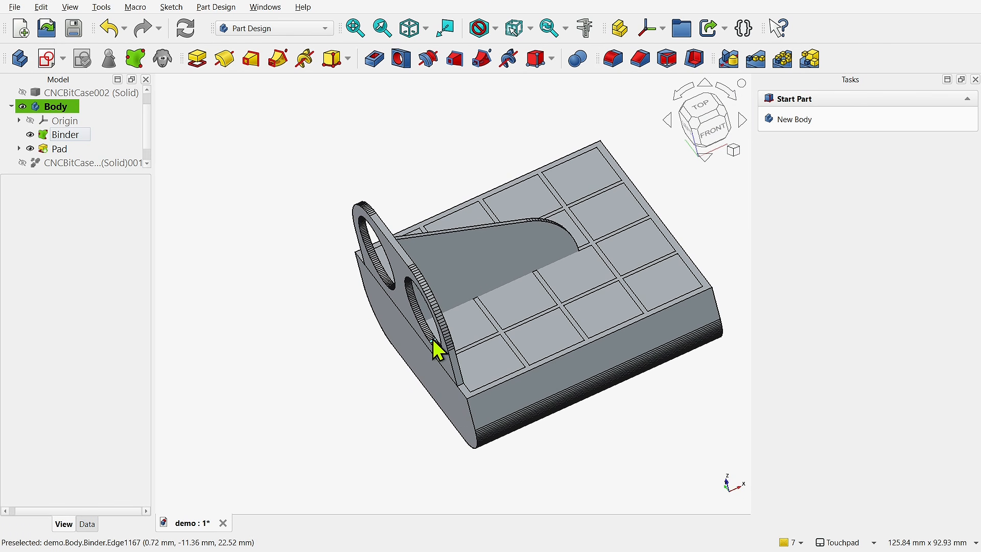
pyautogui.keyDown('alt'); pyautogui.moveTo(437, 352); pyautogui.dragTo(481, 350); pyautogui.keyUp('alt')
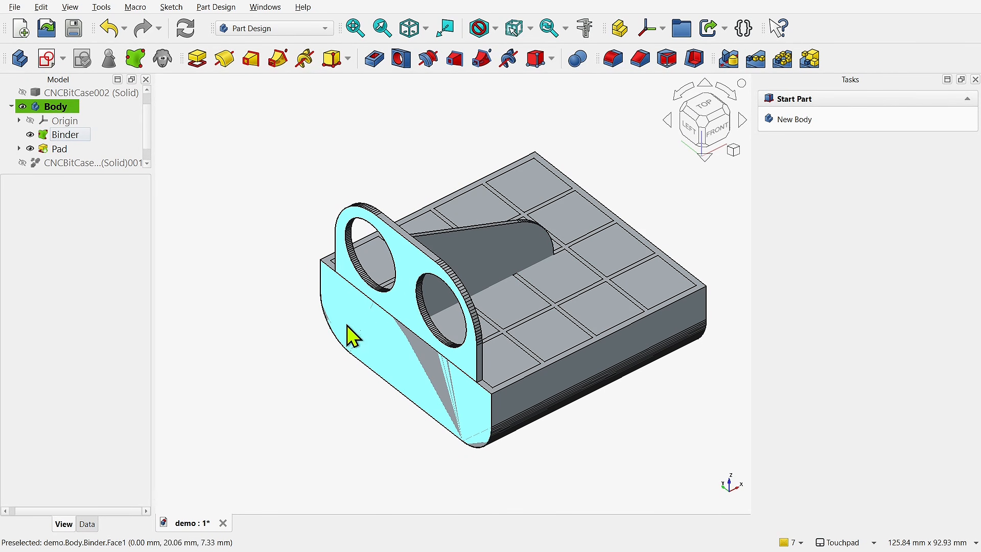
pyautogui.click(407, 264)
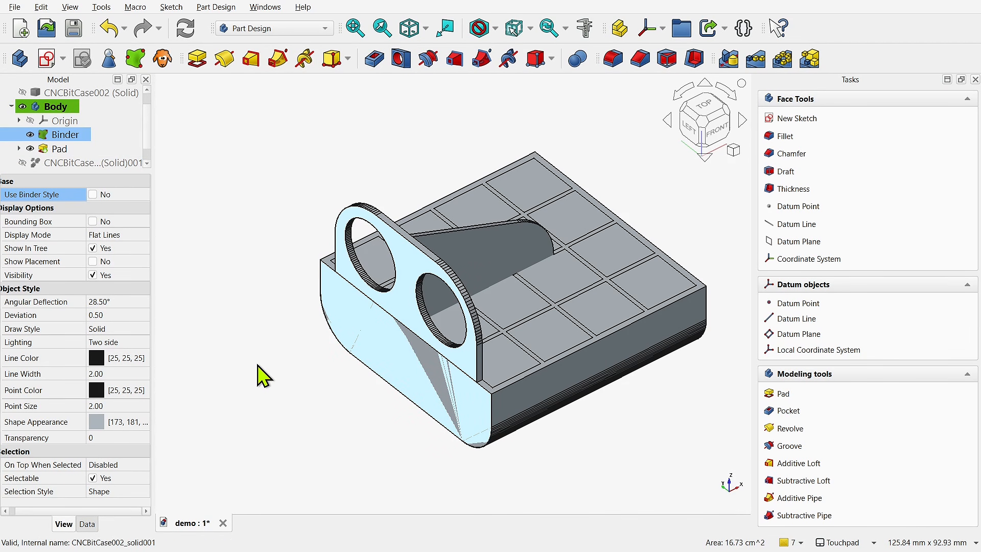
pyautogui.click(47, 69)
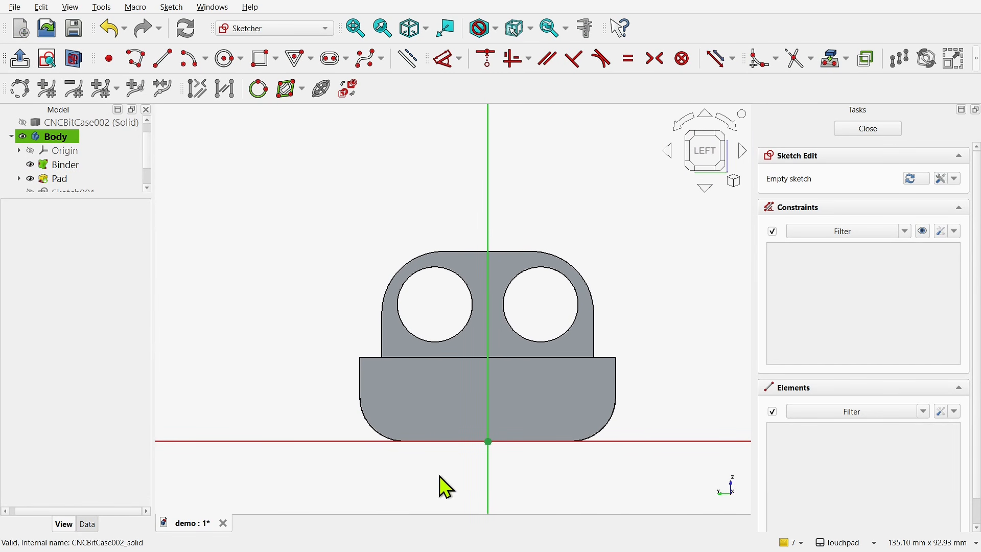
# Project the upright plate's upper edge, both straight sides and one point on each rounded corner as external construction geometry.
pyautogui.scroll(4, 466, 327)
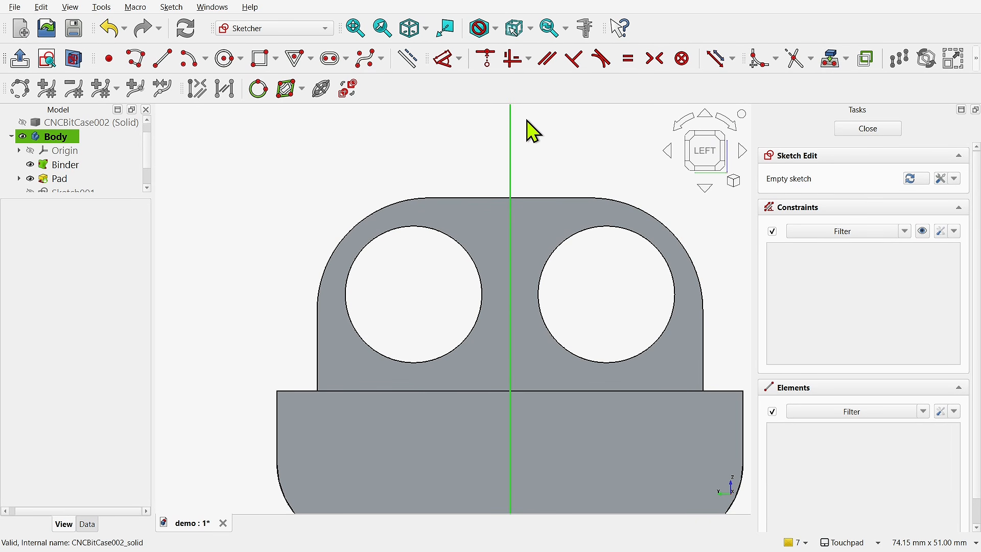
pyautogui.click(407, 62)
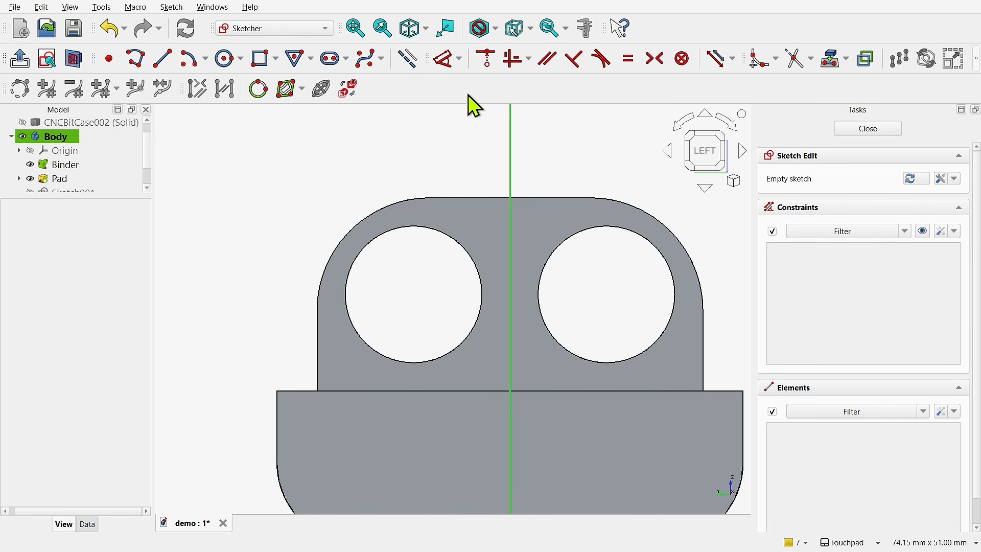
pyautogui.click(838, 72)
pyautogui.scroll(5, 409, 215)
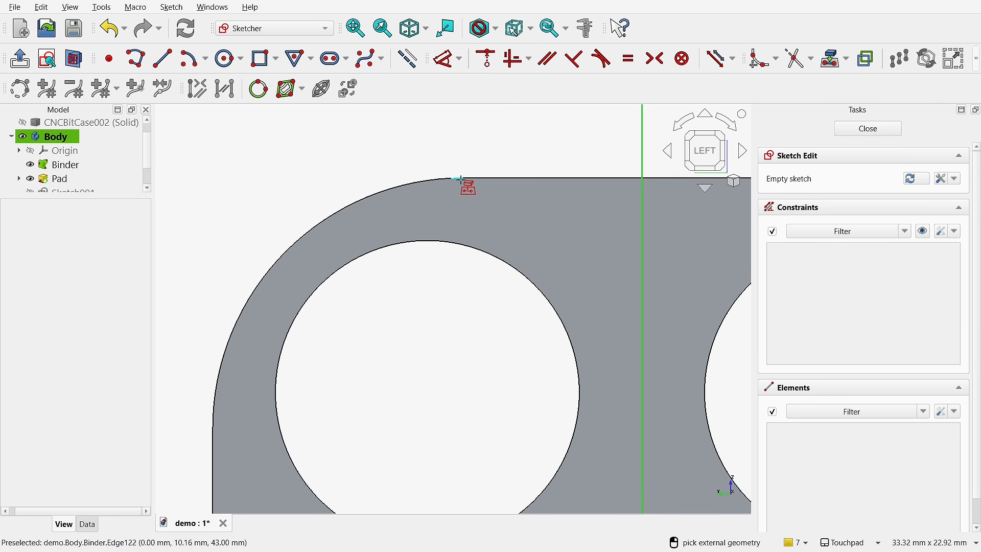
pyautogui.click(508, 179)
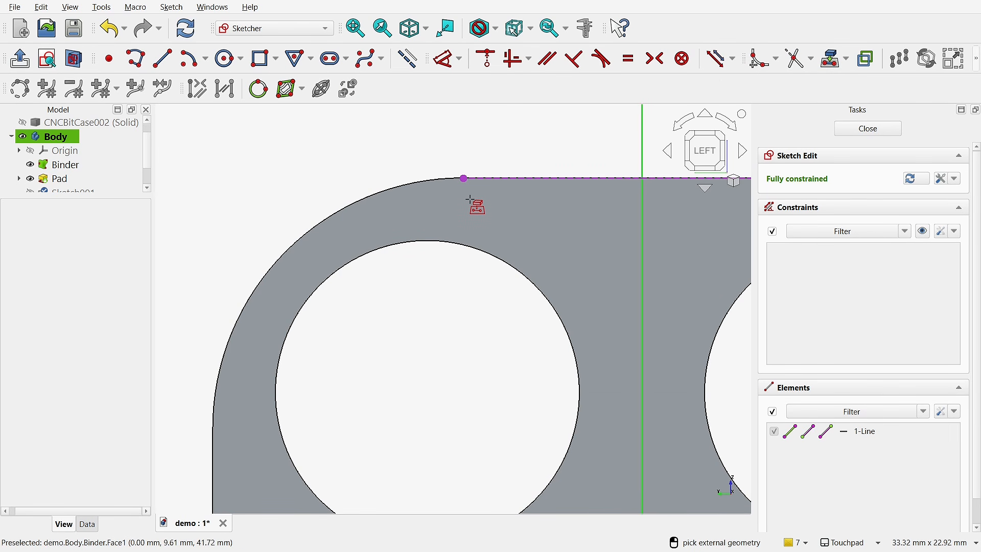
pyautogui.scroll(-3, 419, 199)
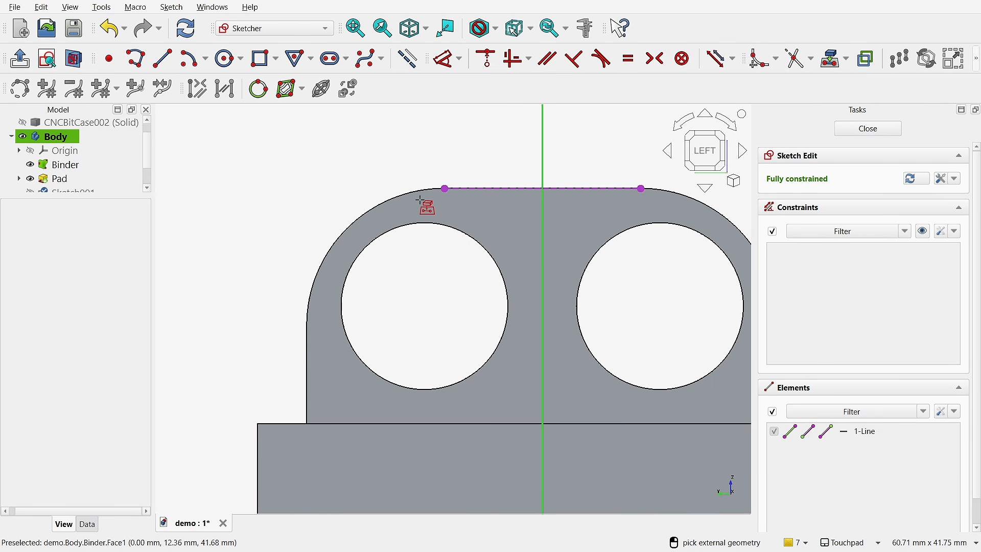
pyautogui.click(307, 340)
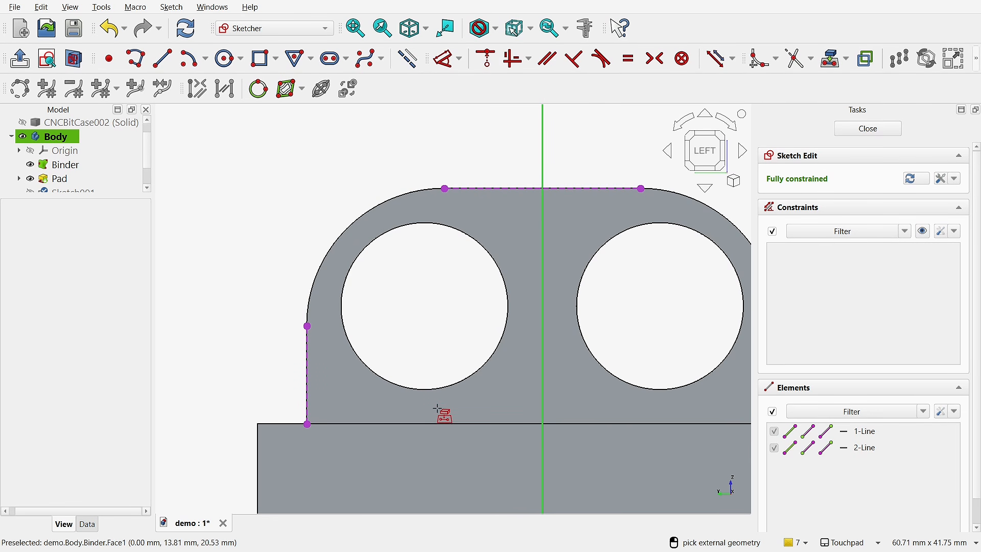
pyautogui.moveTo(446, 401); pyautogui.dragTo(340, 387, button='middle')
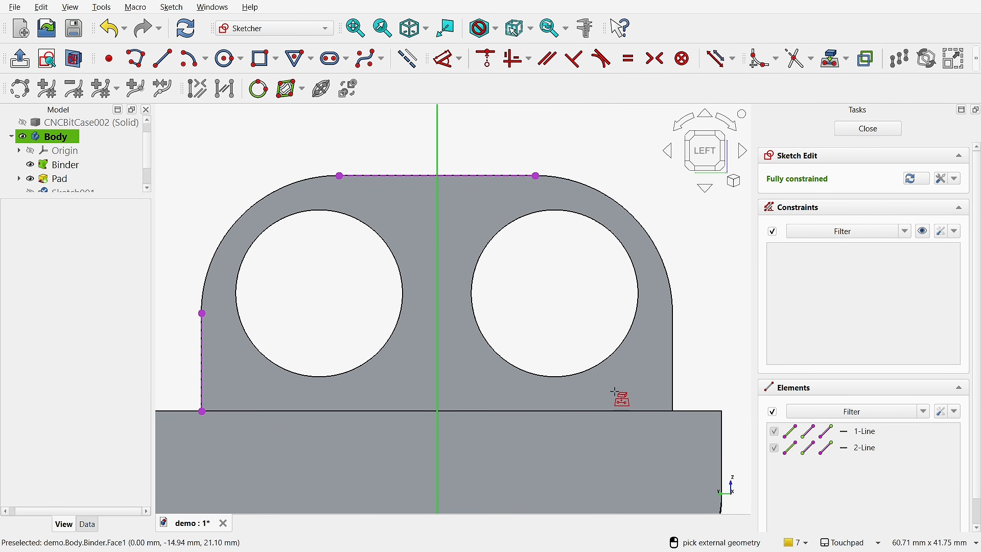
pyautogui.click(676, 389)
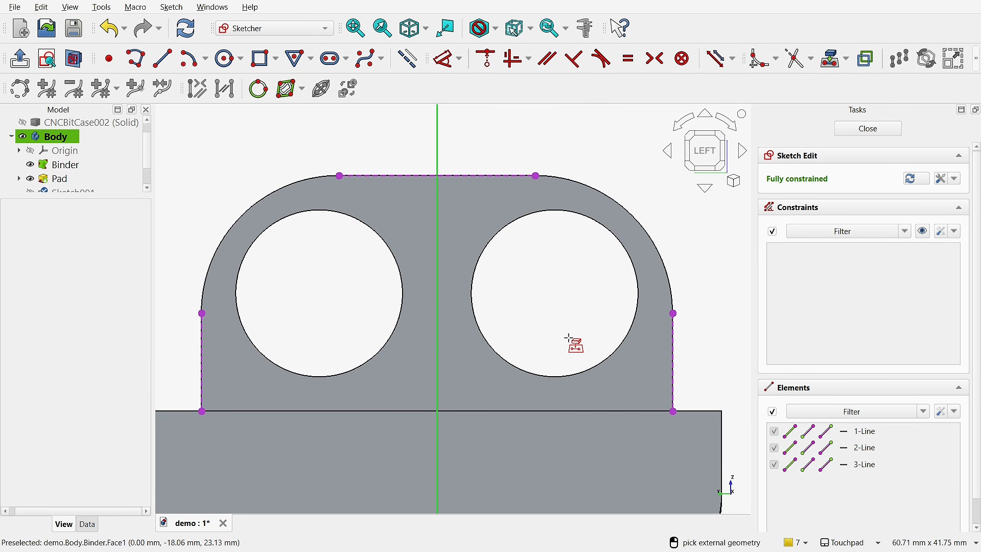
pyautogui.click(637, 221)
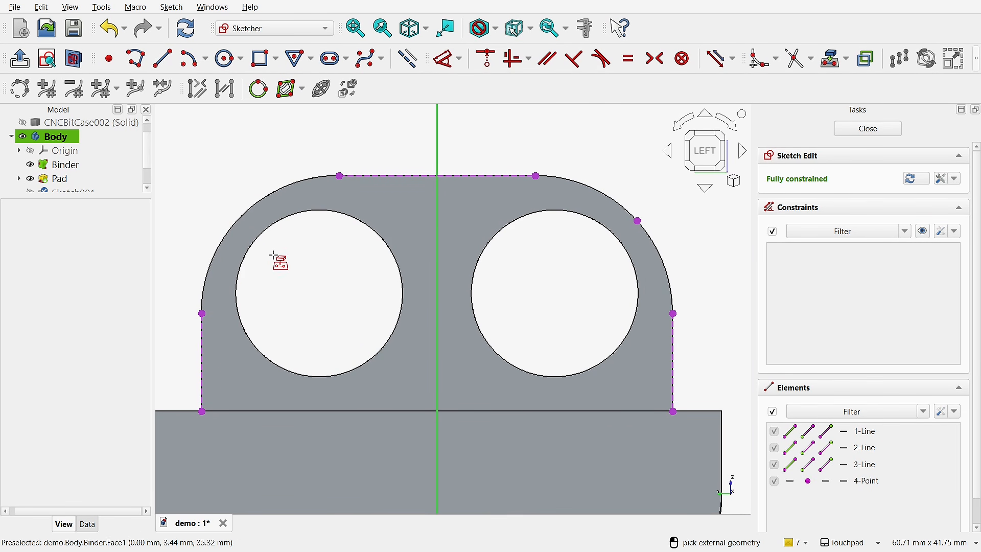
pyautogui.click(243, 217)
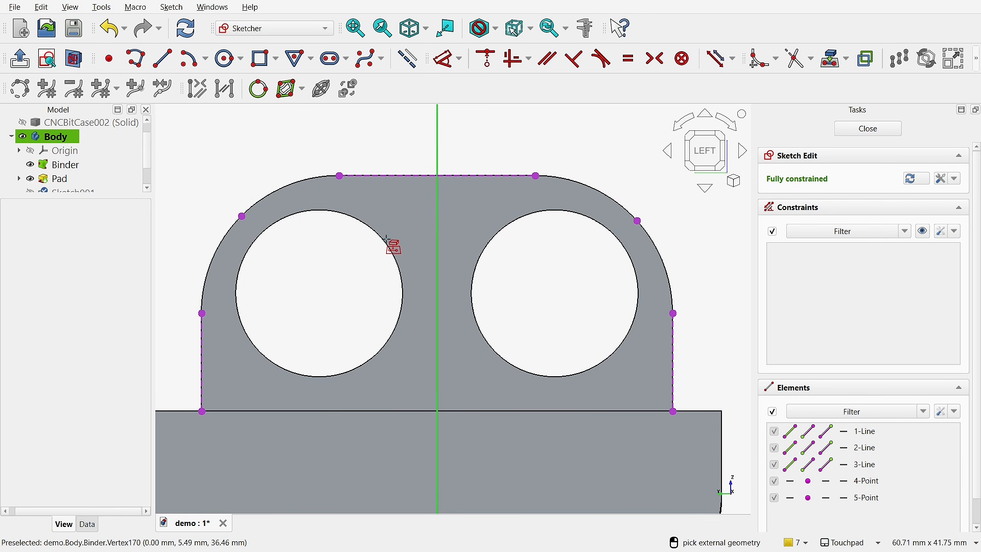
# Project external reference points spaced around the rims of both circular holes in the upright plate.
pyautogui.moveTo(372, 283); pyautogui.dragTo(328, 287, button='middle')
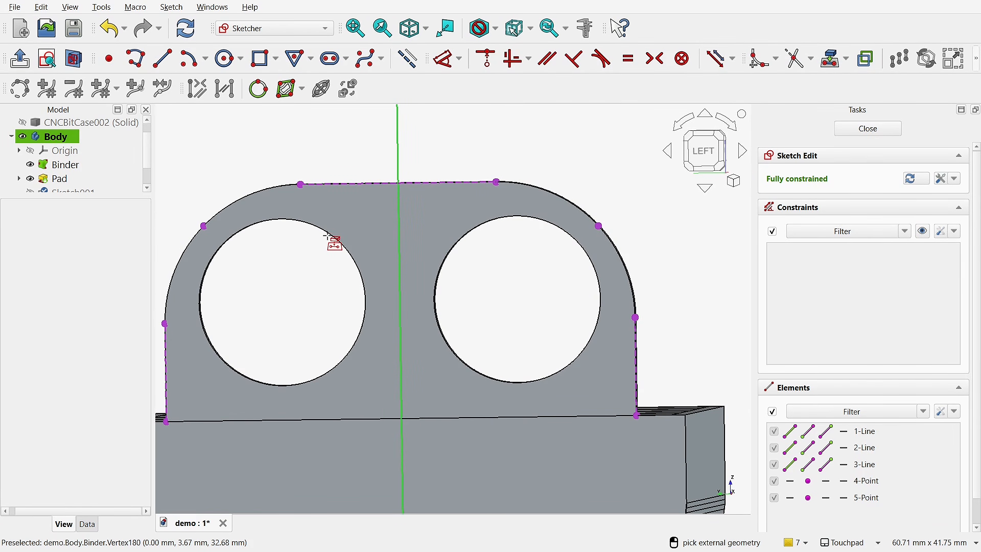
pyautogui.click(326, 376)
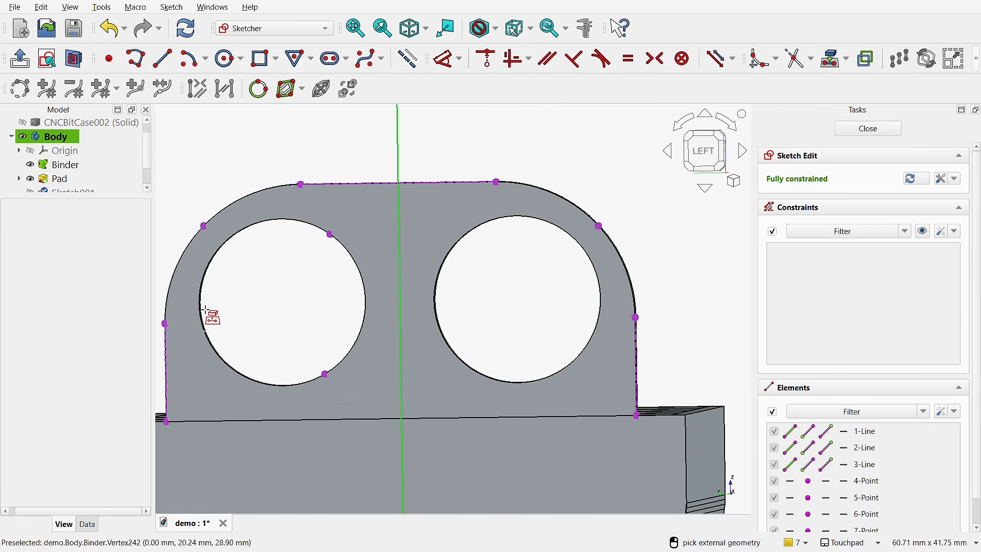
pyautogui.click(706, 149)
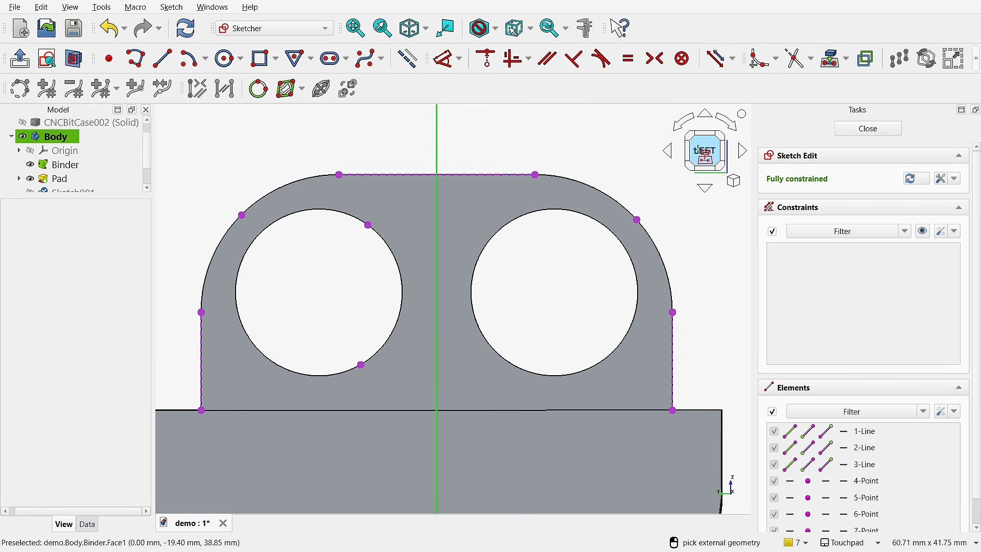
pyautogui.click(238, 310)
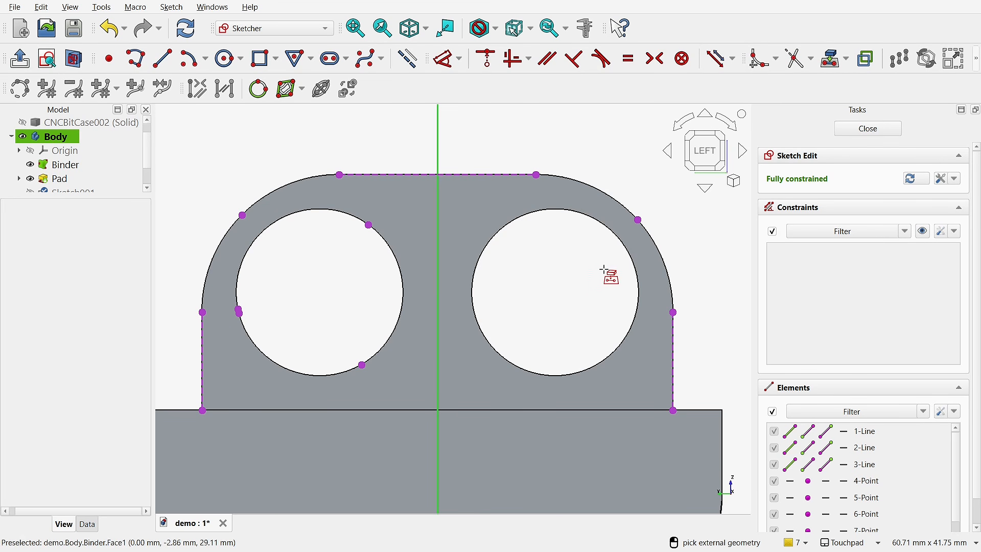
pyautogui.click(563, 209)
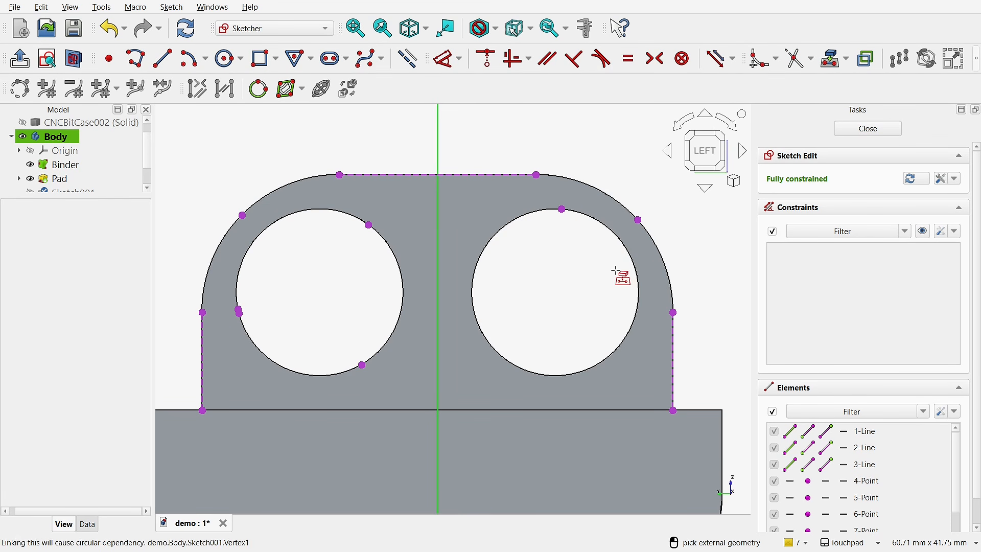
pyautogui.click(627, 336)
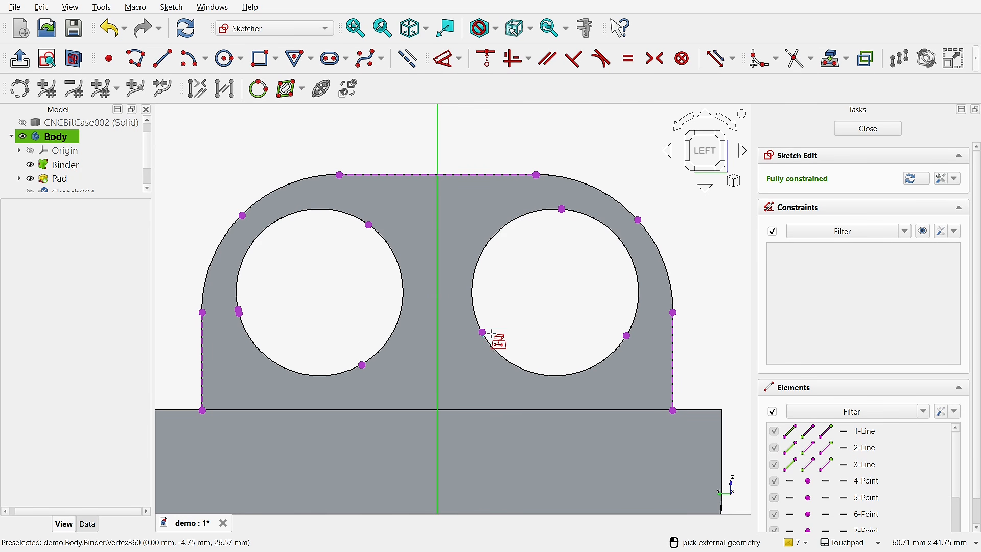
# Switch back to defining geometry and draw one circle roughly centred inside each of the two holes.
pyautogui.click(412, 63)
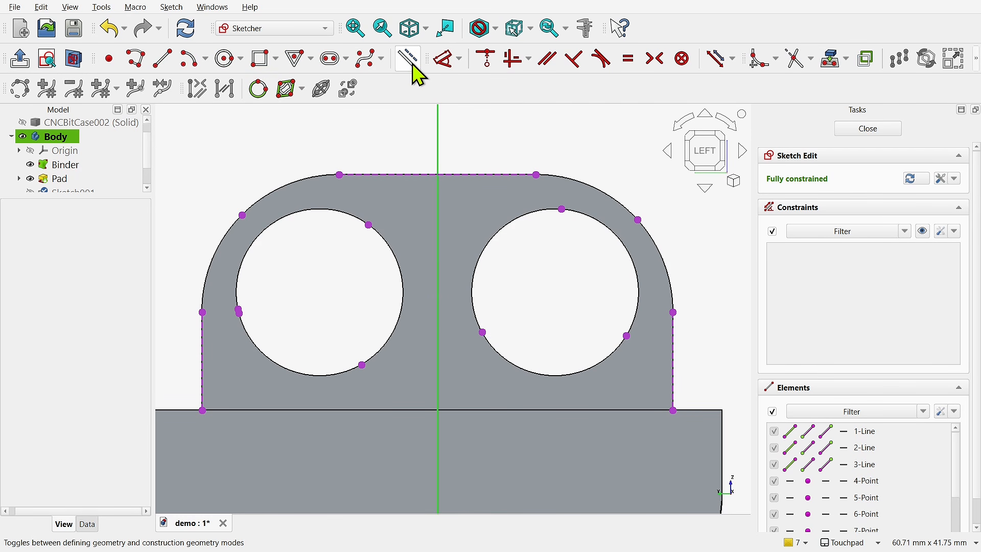
pyautogui.click(225, 65)
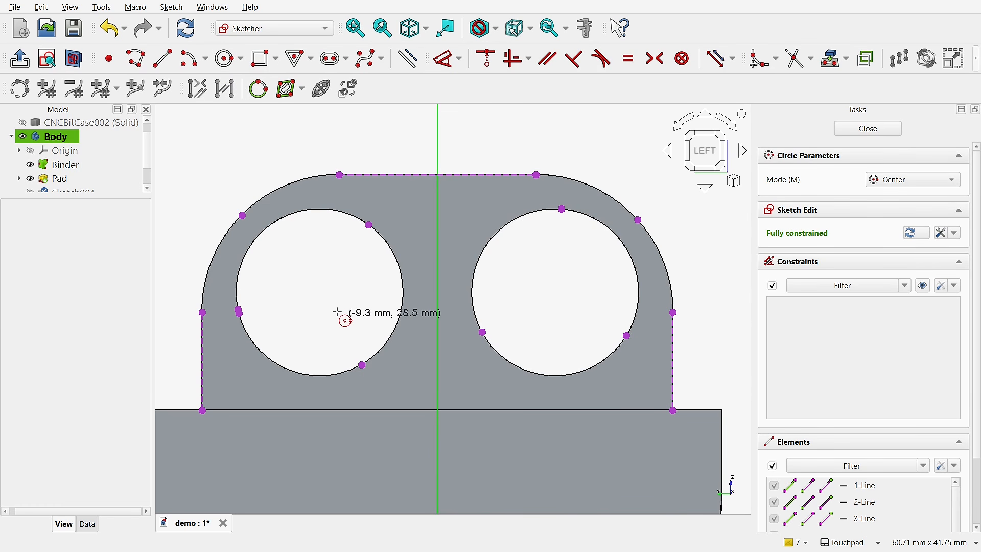
pyautogui.click(318, 291)
pyautogui.click(355, 329)
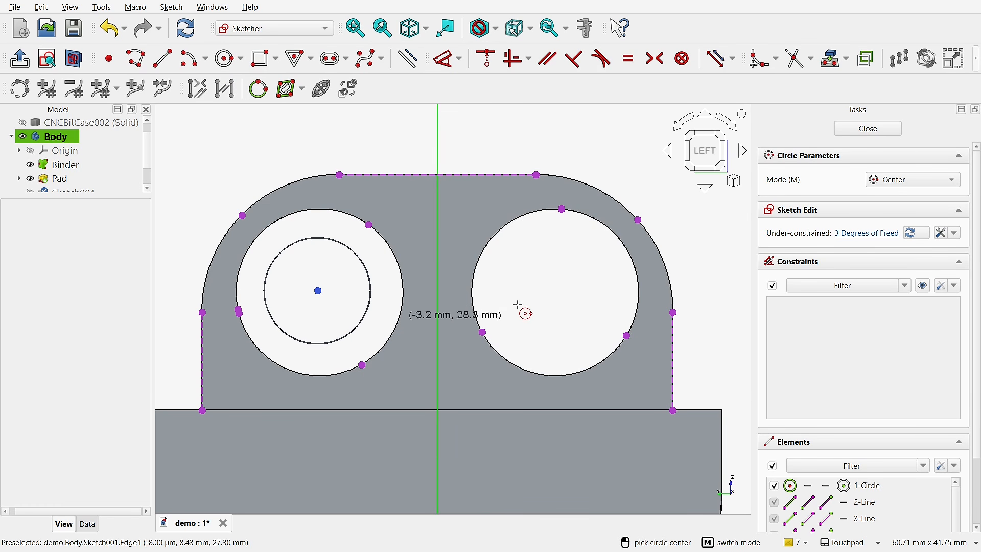
pyautogui.click(559, 284)
pyautogui.click(598, 324)
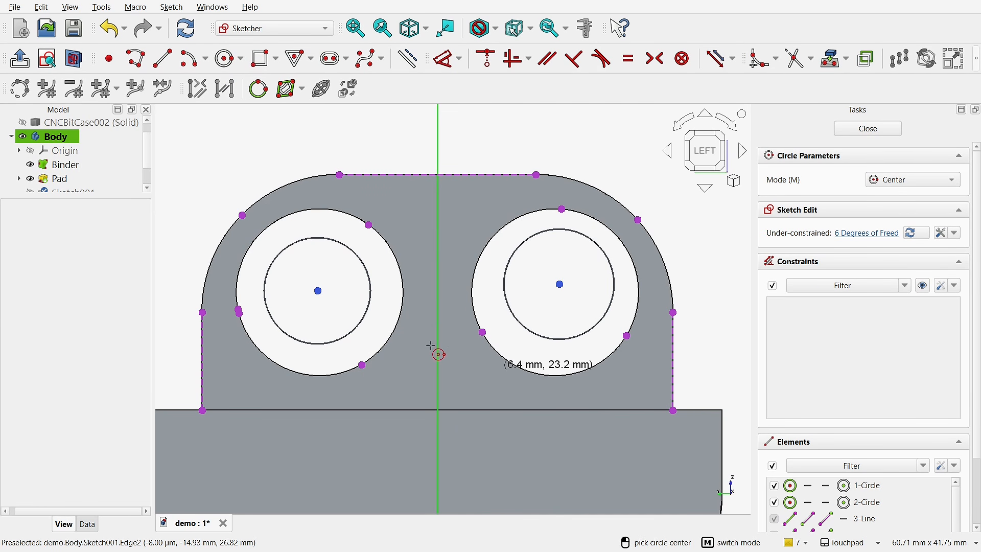
pyautogui.press('Escape')
# Constrain the circle in the left hole to pass through three projected rim points: left side, upper right and lower right.
pyautogui.scroll(3, 245, 329)
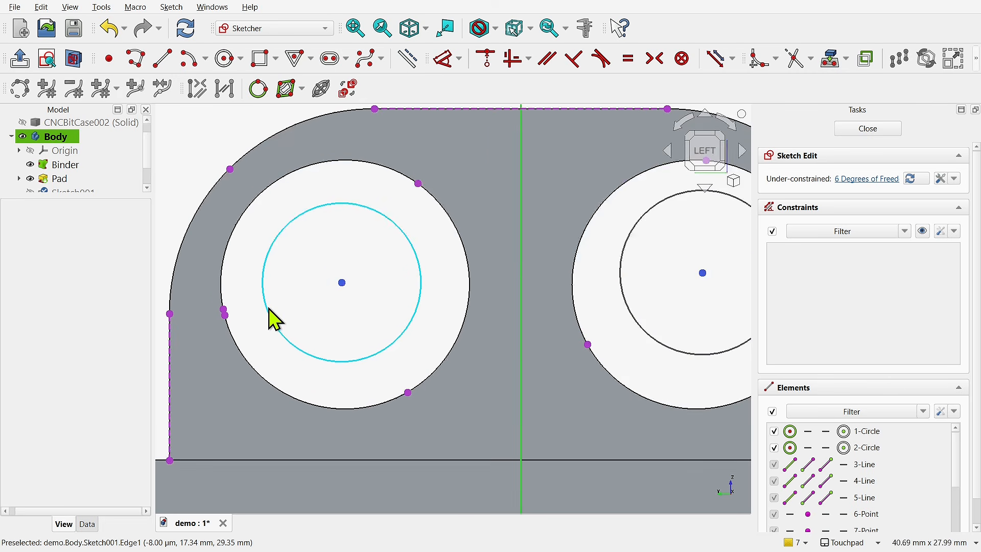
pyautogui.click(282, 335)
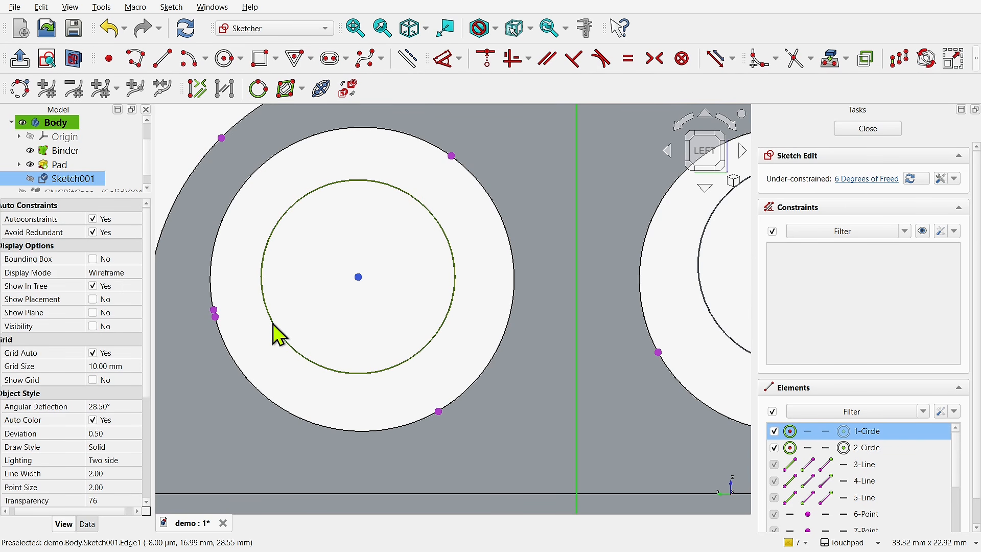
pyautogui.click(215, 311)
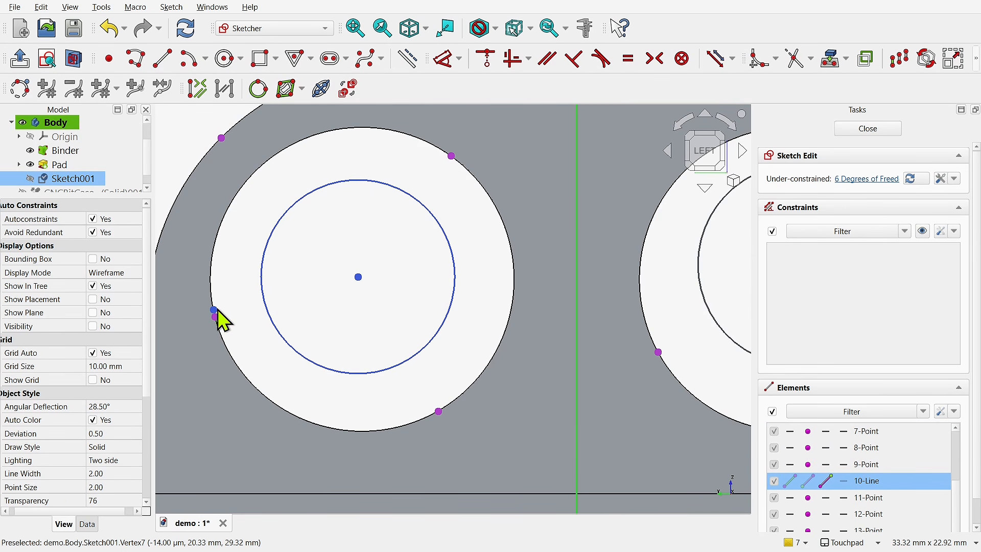
pyautogui.click(485, 60)
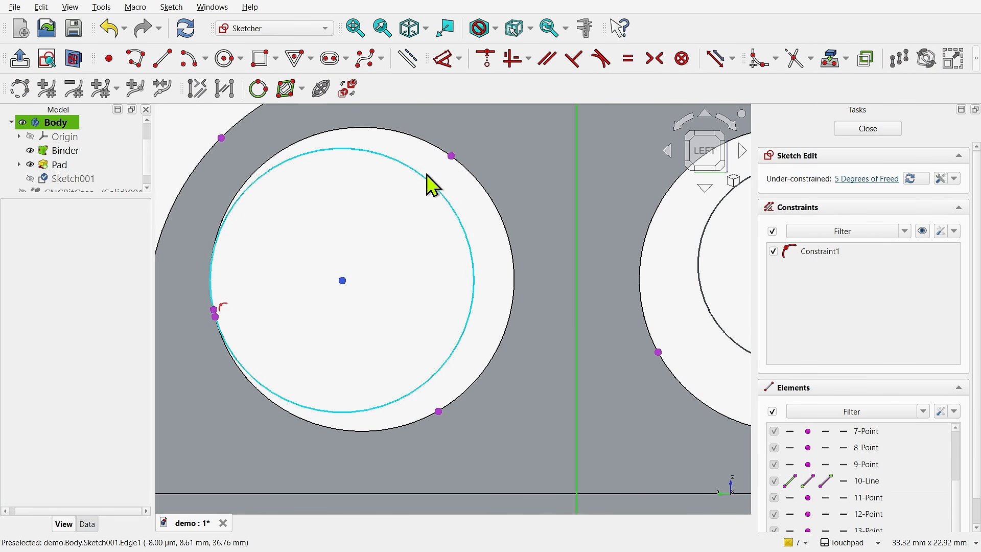
pyautogui.click(433, 190)
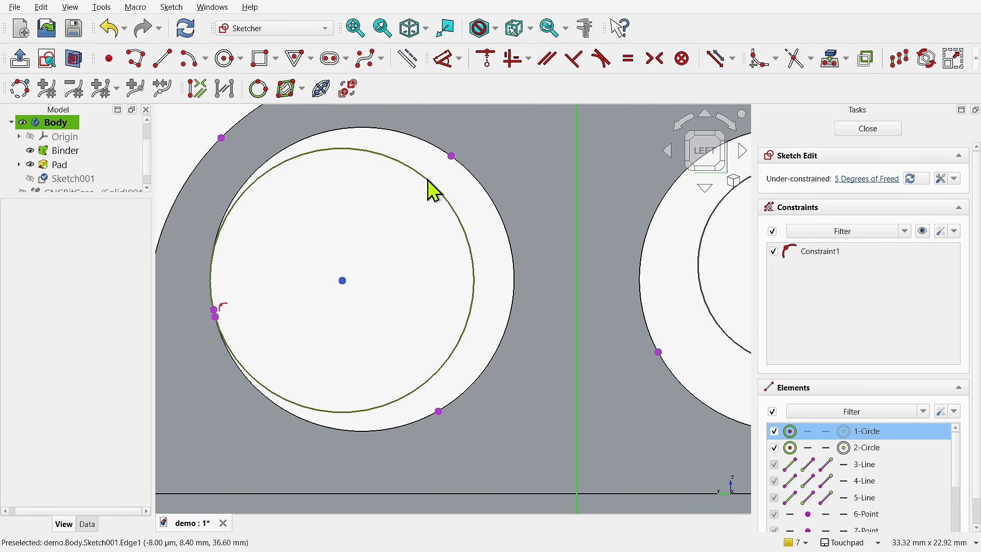
pyautogui.click(451, 156)
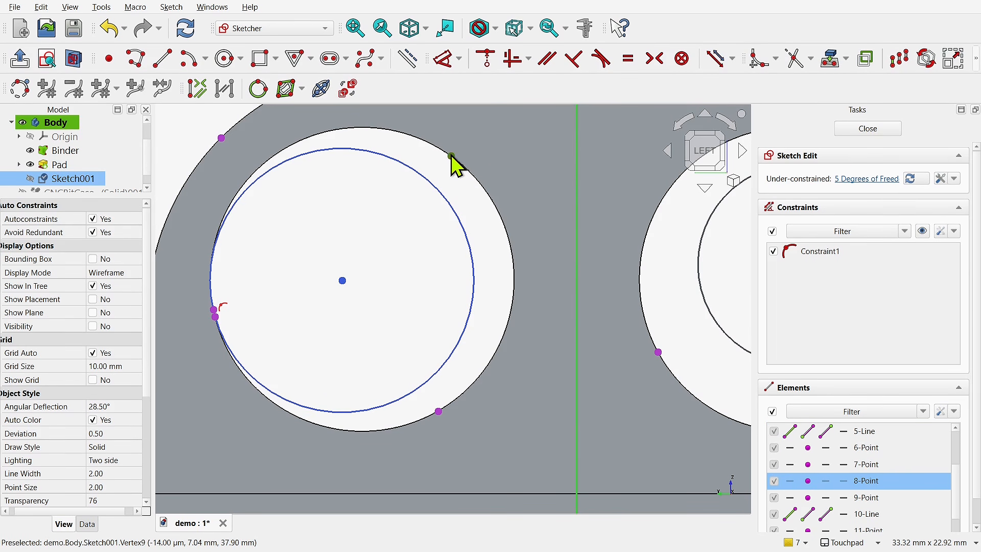
pyautogui.click(439, 411)
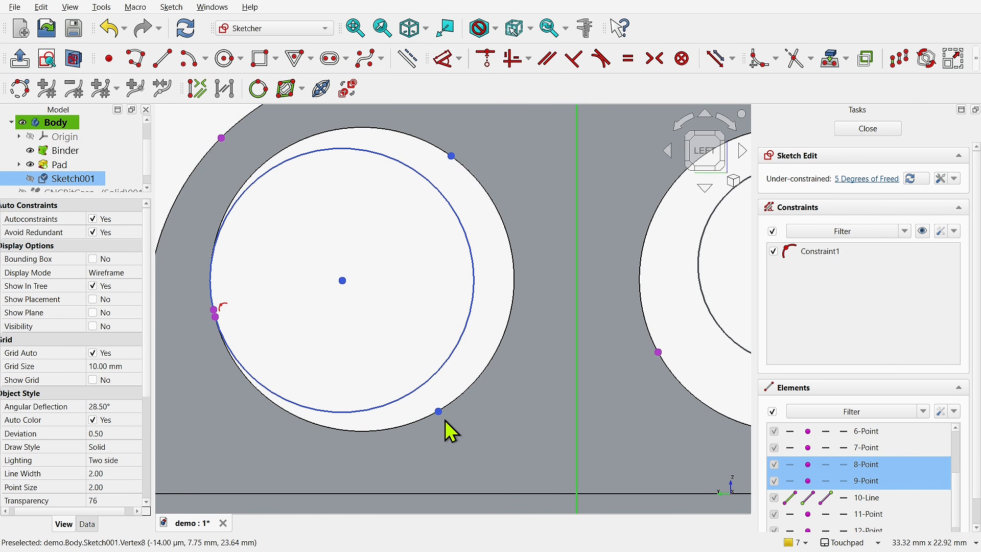
pyautogui.click(487, 59)
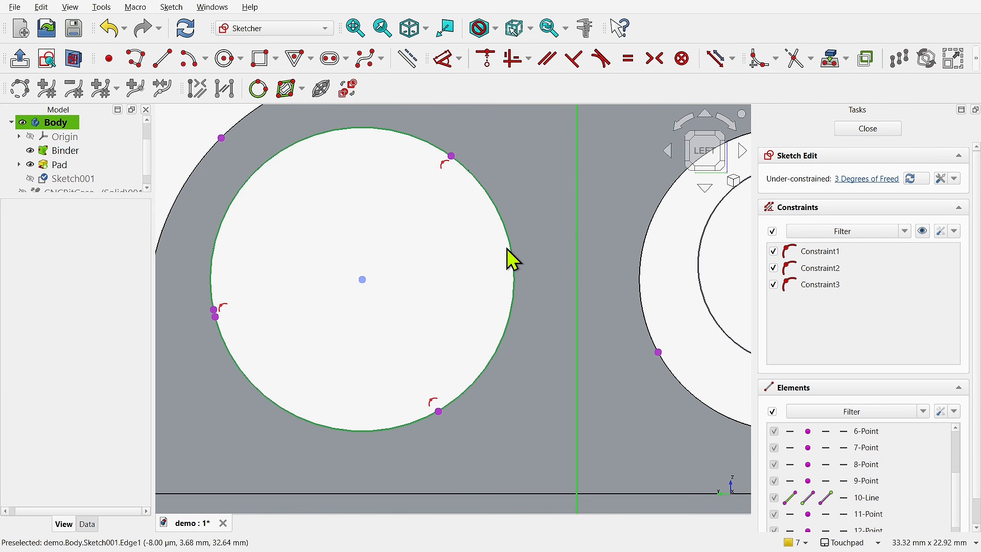
# Constrain the circle in the right hole to pass through its three projected rim points with point-on-object constraints.
pyautogui.scroll(-4, 511, 256)
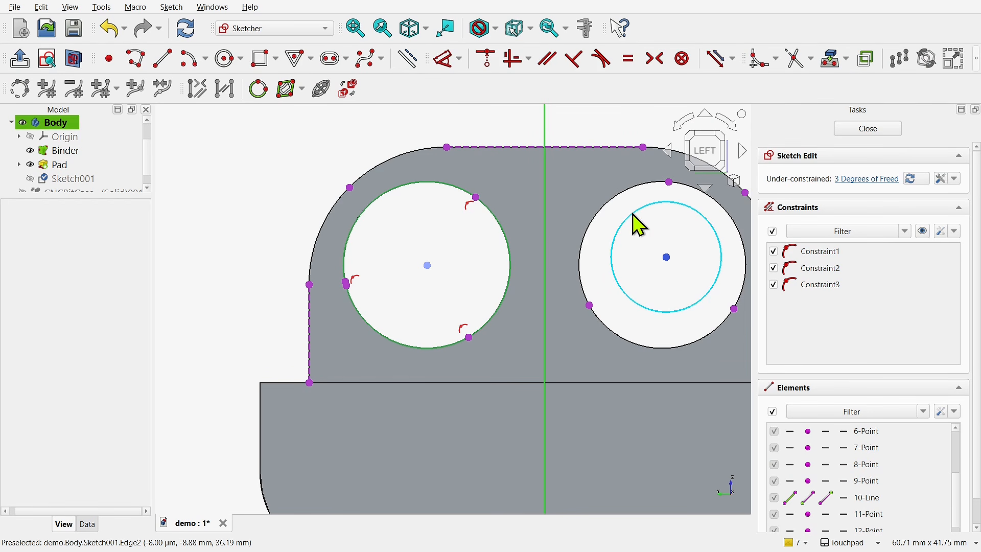
pyautogui.click(634, 214)
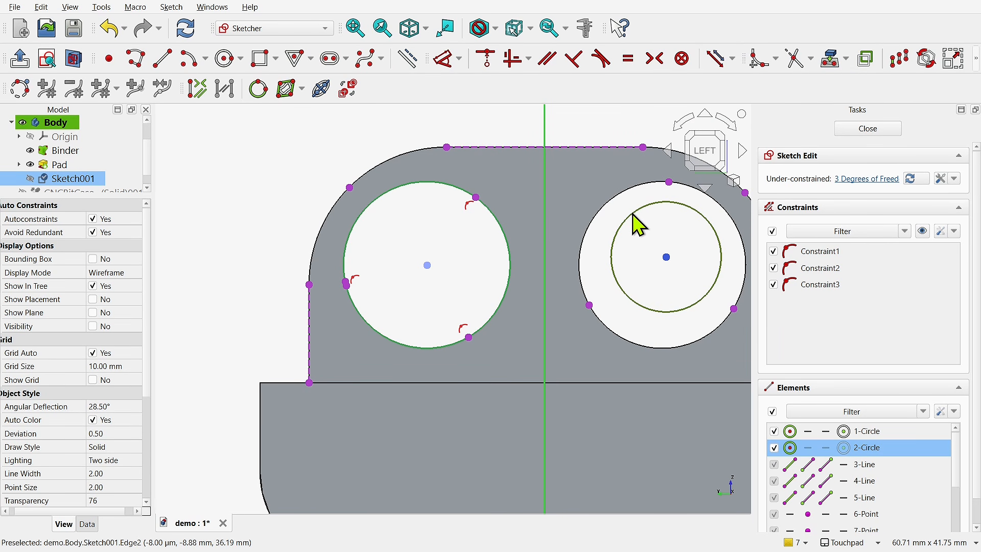
pyautogui.moveTo(629, 220); pyautogui.dragTo(545, 291, button='middle')
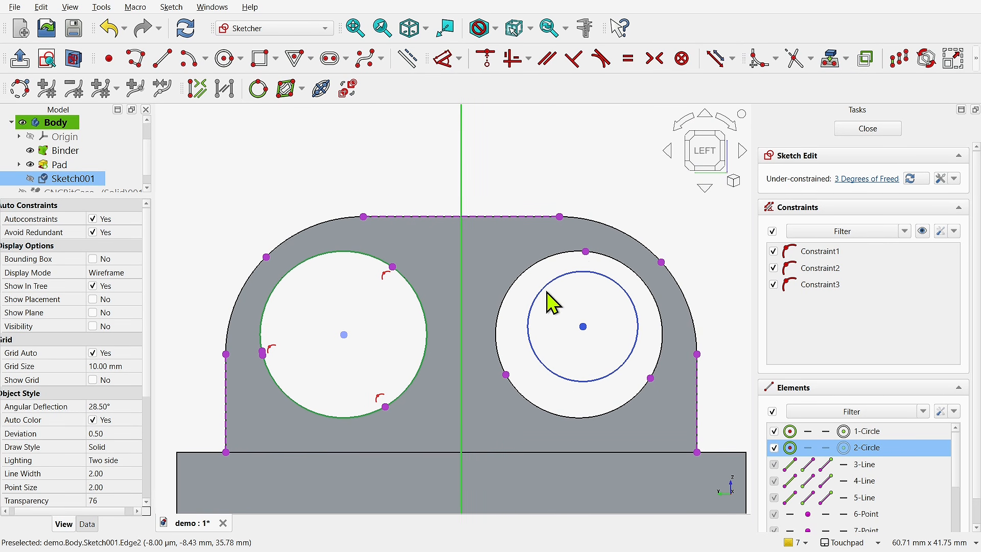
pyautogui.click(584, 252)
pyautogui.click(586, 252)
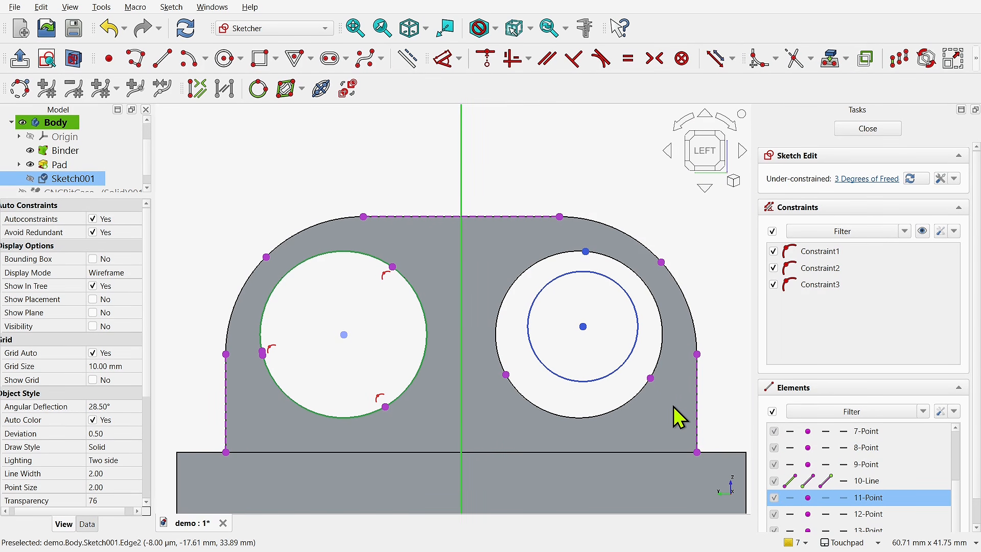
pyautogui.click(650, 378)
pyautogui.click(506, 374)
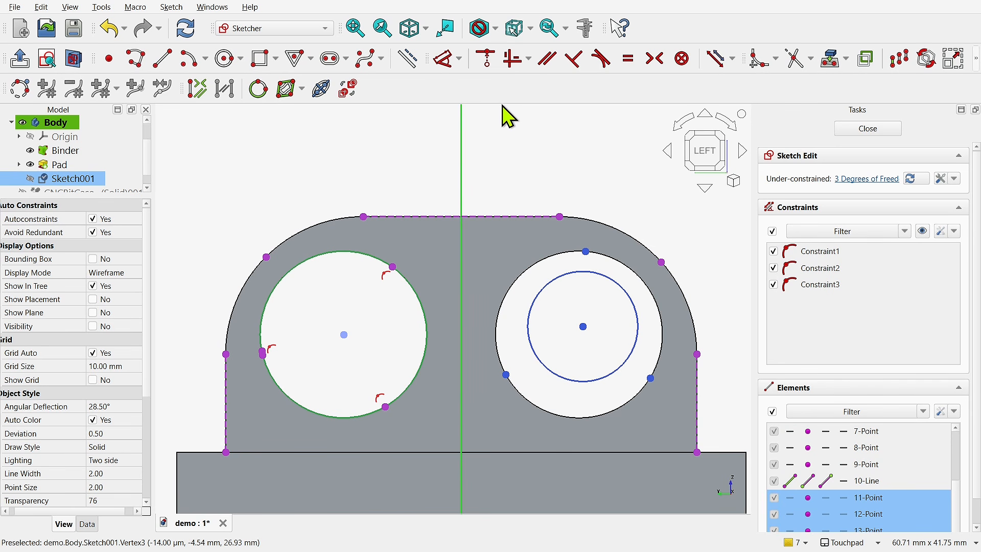
pyautogui.click(485, 61)
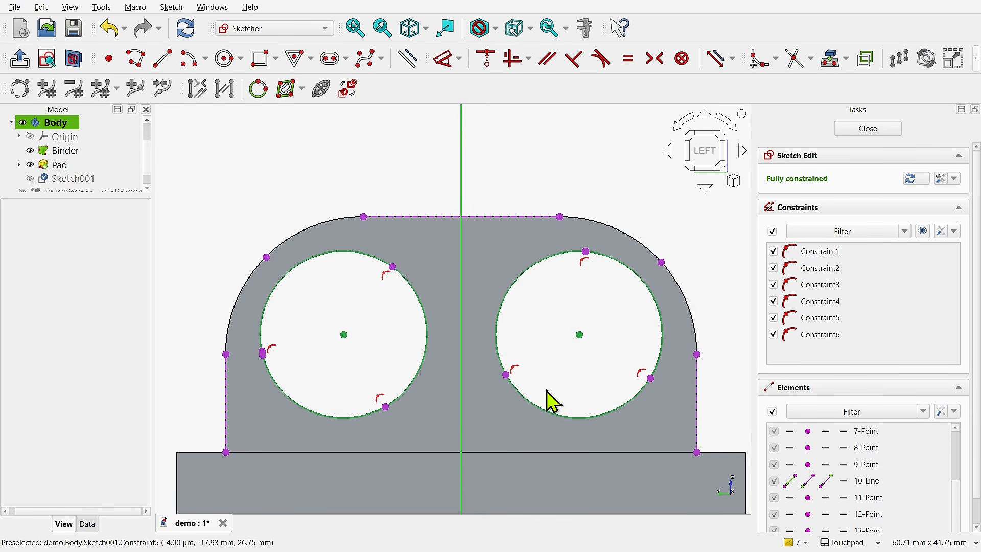
# Start a polyline at the plate's lower right corner, tracing the base edge and the left straight side through the reference endpoints.
pyautogui.scroll(1, 552, 402)
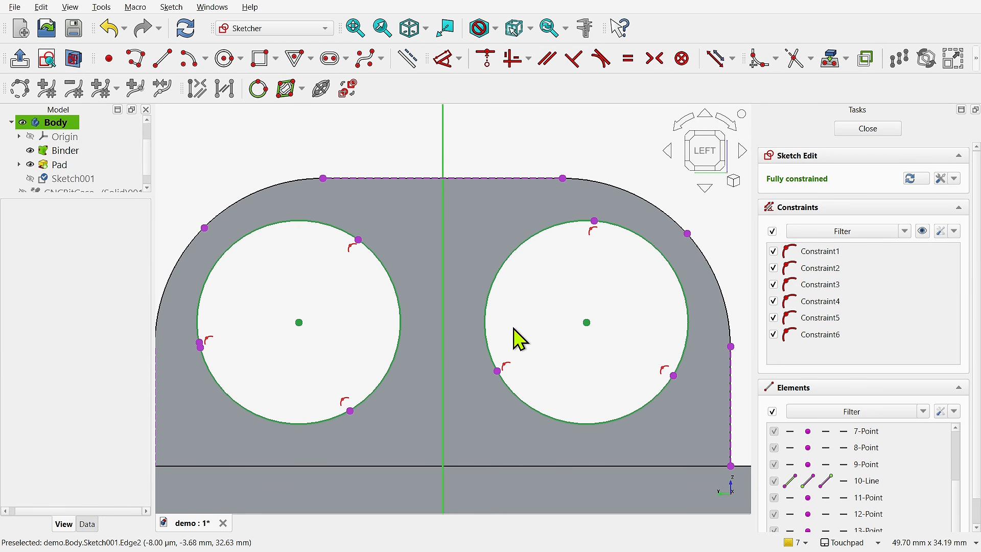
pyautogui.scroll(-2, 519, 338)
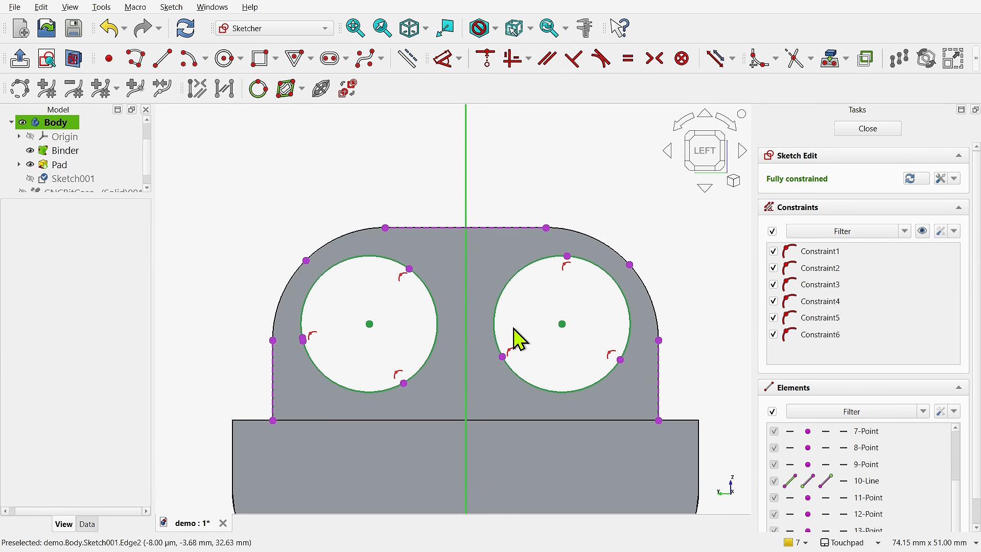
pyautogui.click(136, 60)
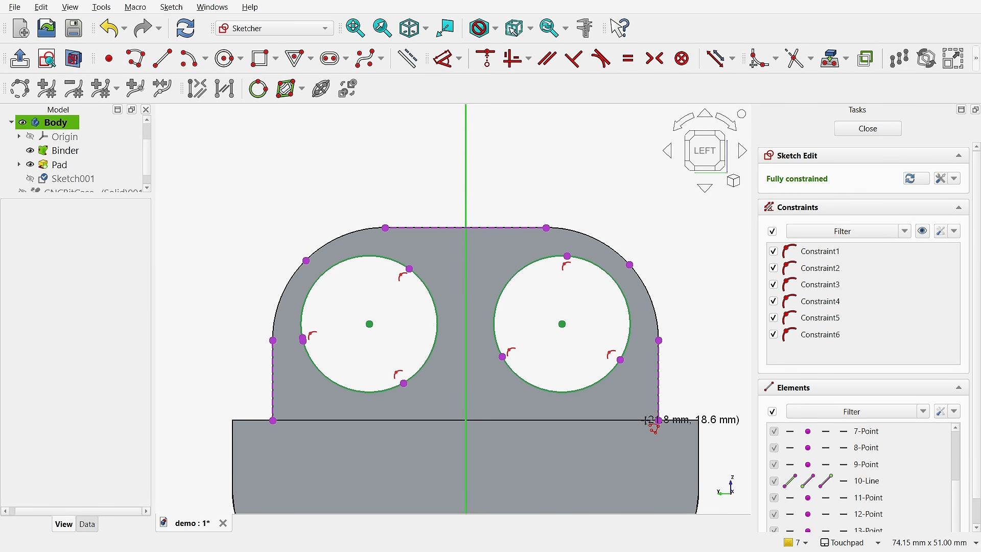
pyautogui.click(659, 420)
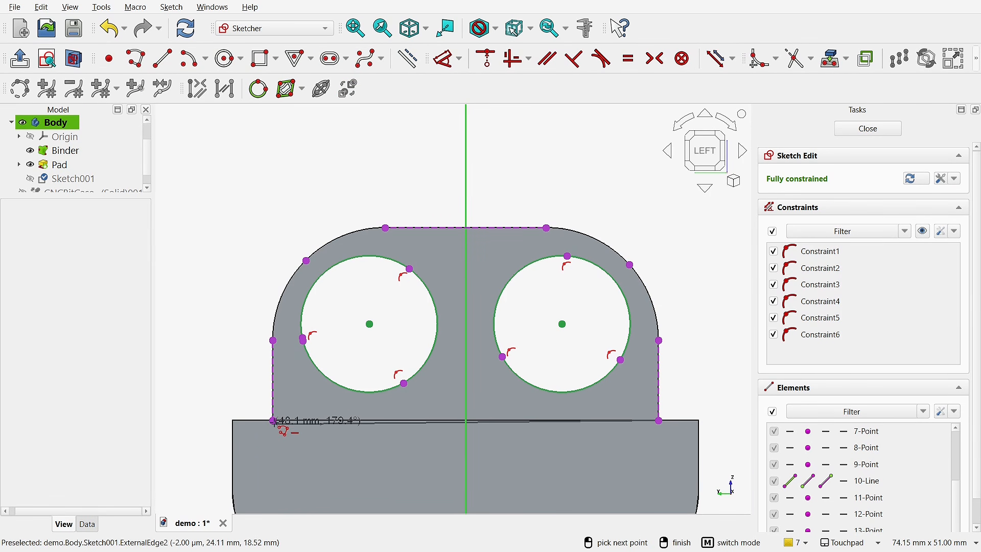
pyautogui.click(273, 420)
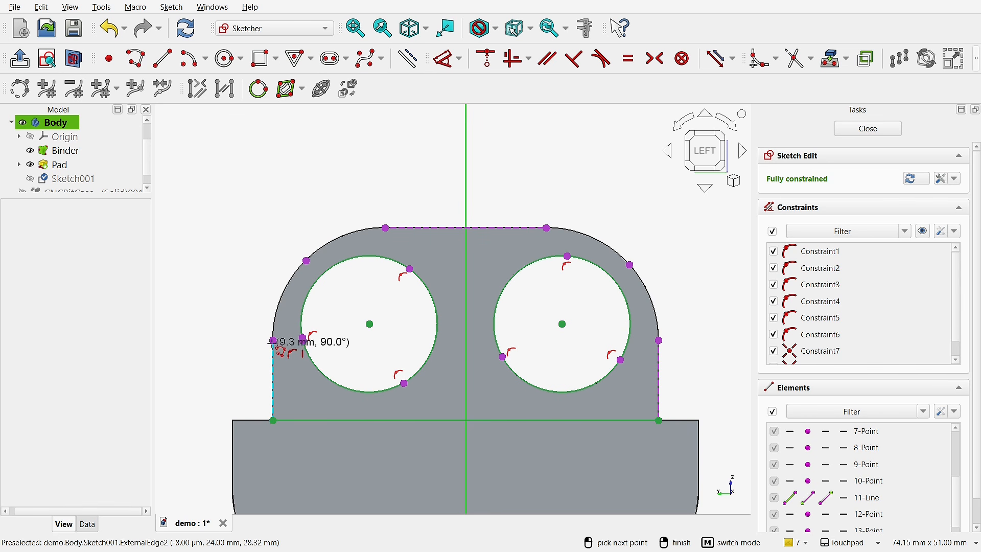
pyautogui.click(273, 340)
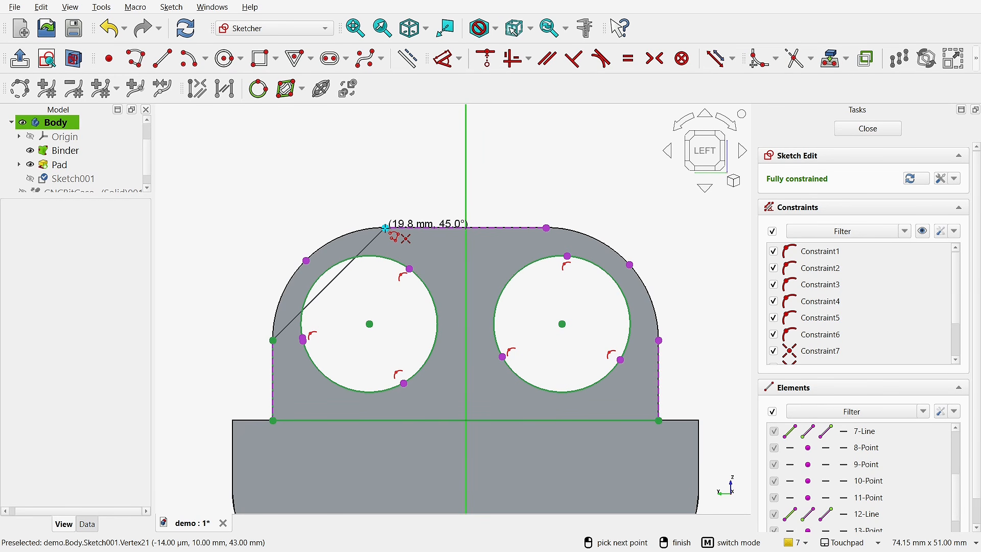
# Continue the polyline with a tangent 90° arc of 14 mm radius around the left corner, and a straight segment along the upper edge.
pyautogui.press('m')
pyautogui.press('m')
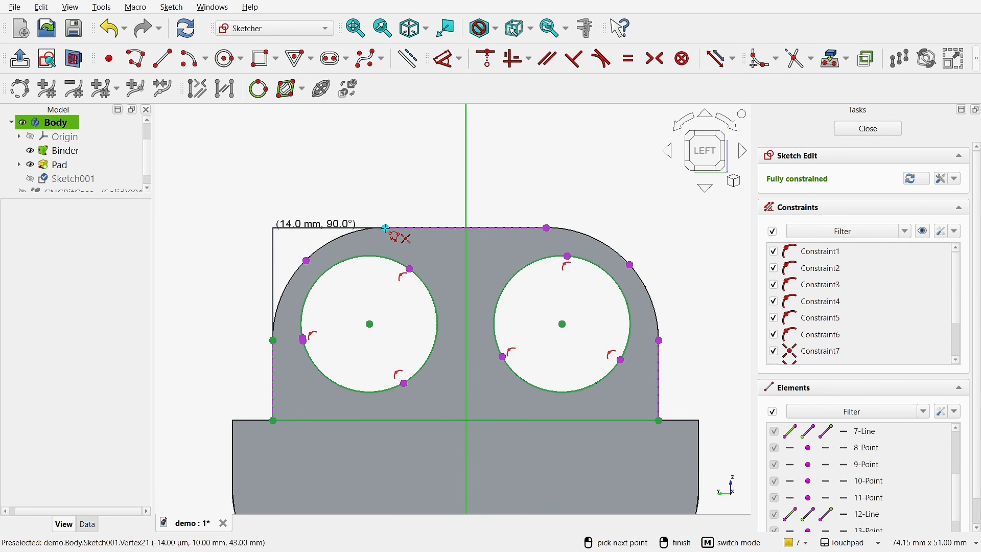
pyautogui.press('m')
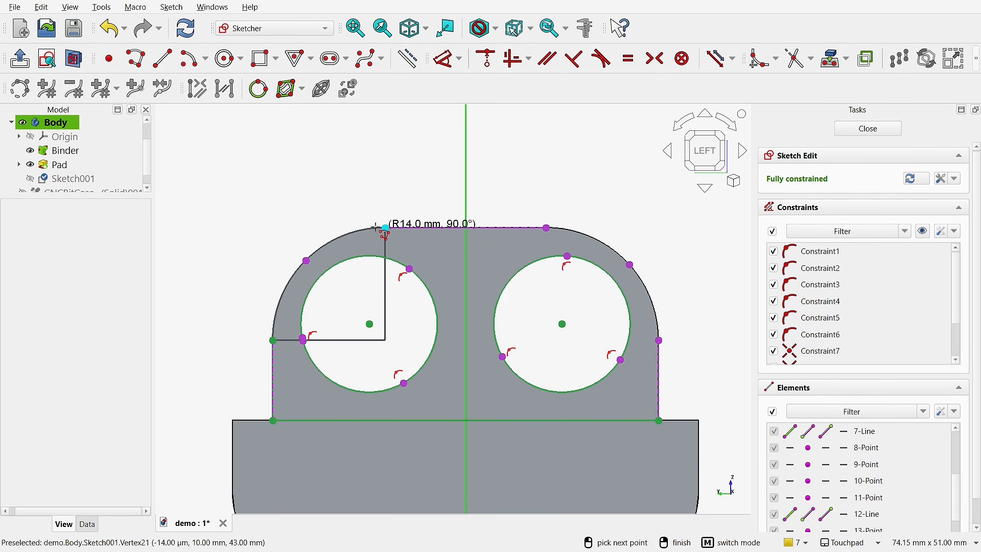
pyautogui.click(385, 228)
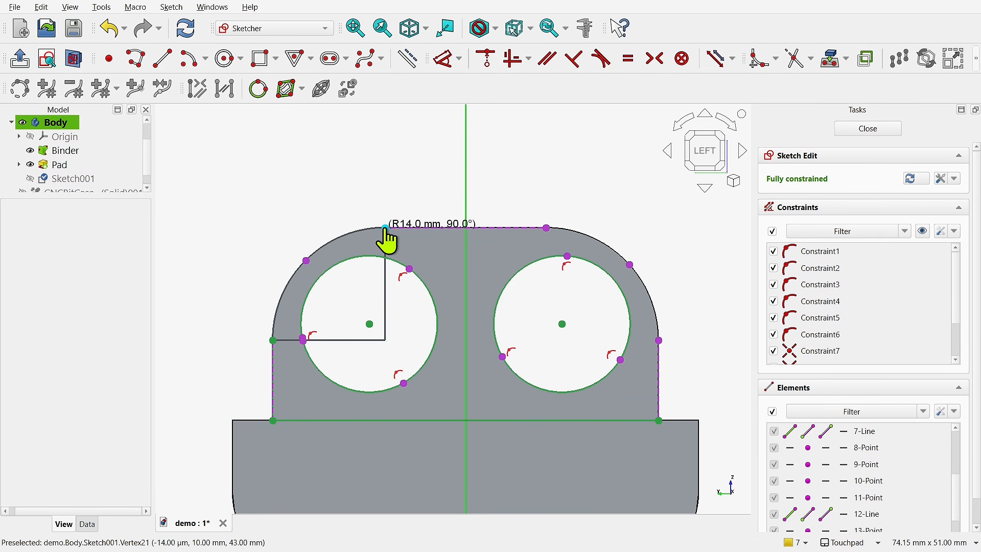
pyautogui.click(385, 228)
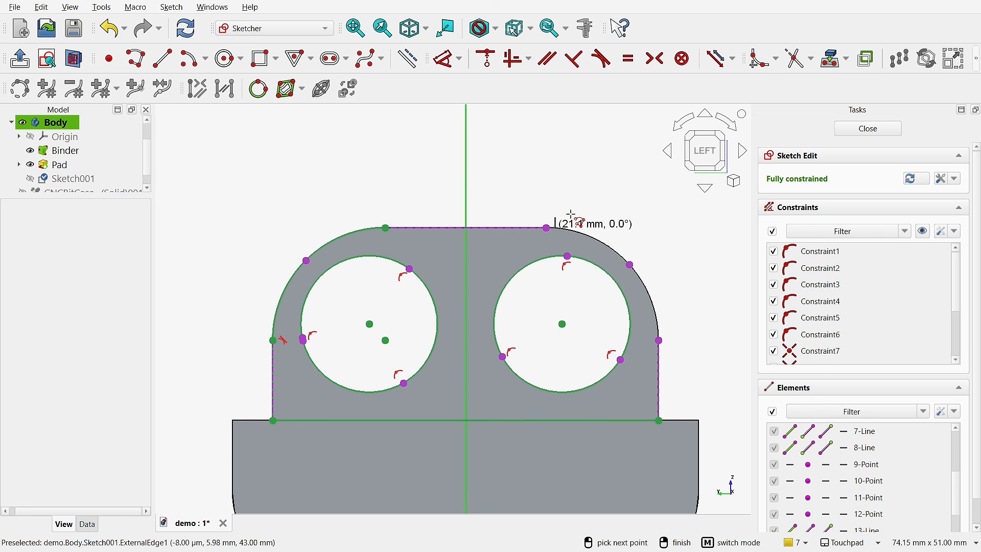
pyautogui.click(546, 228)
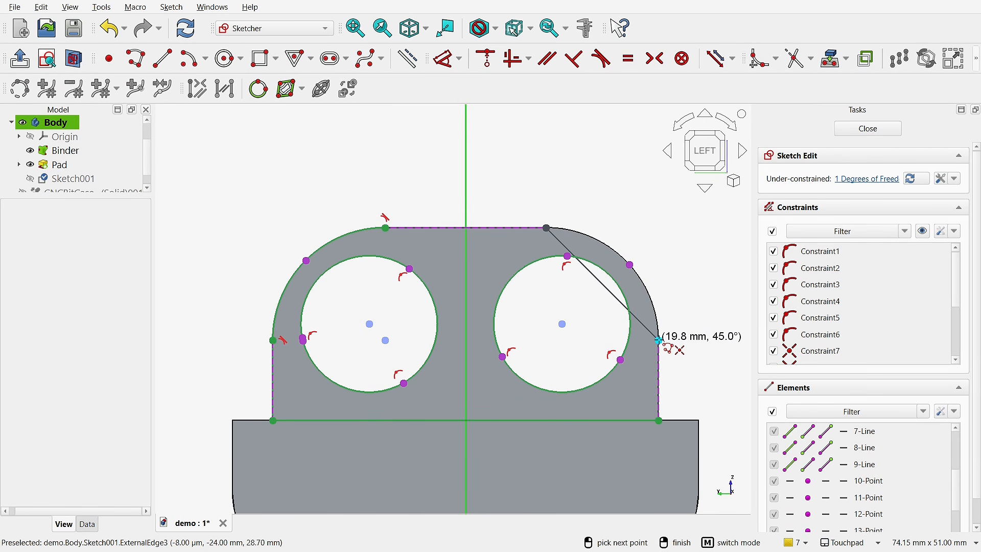
# Add a tangent 90° arc of 14 mm radius around the right corner and close the outline down the right side to its start.
pyautogui.press('m')
pyautogui.press('m')
pyautogui.press('m')
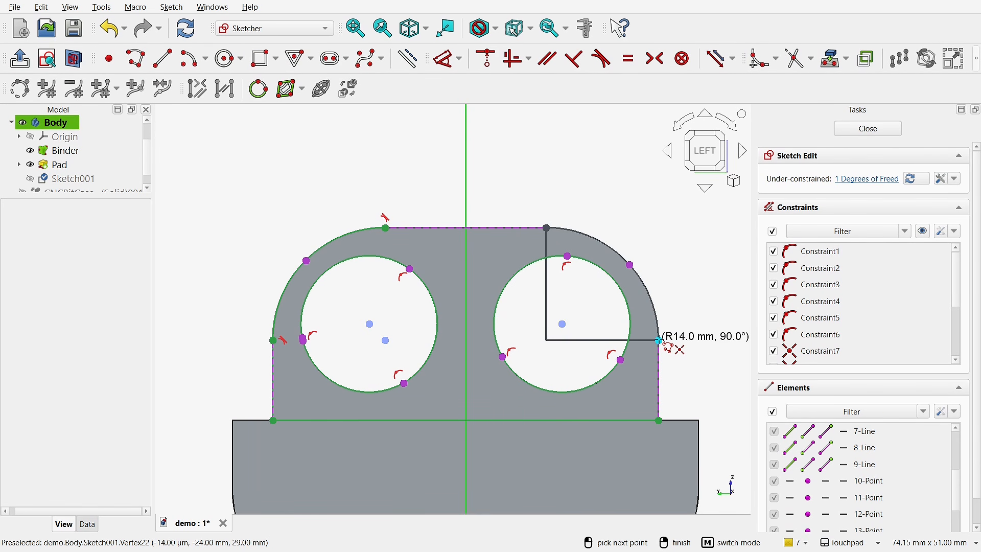
pyautogui.click(659, 340)
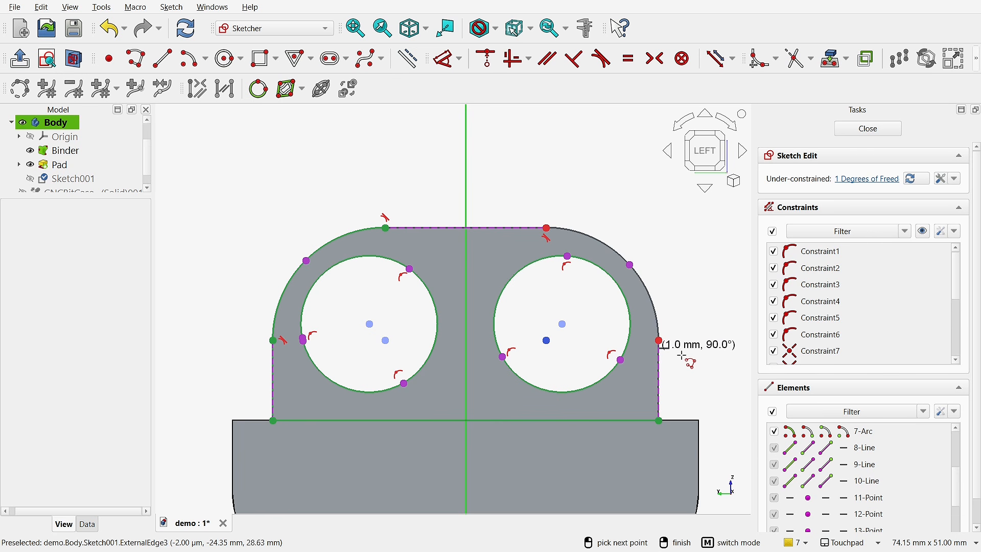
pyautogui.click(659, 420)
pyautogui.press('Escape')
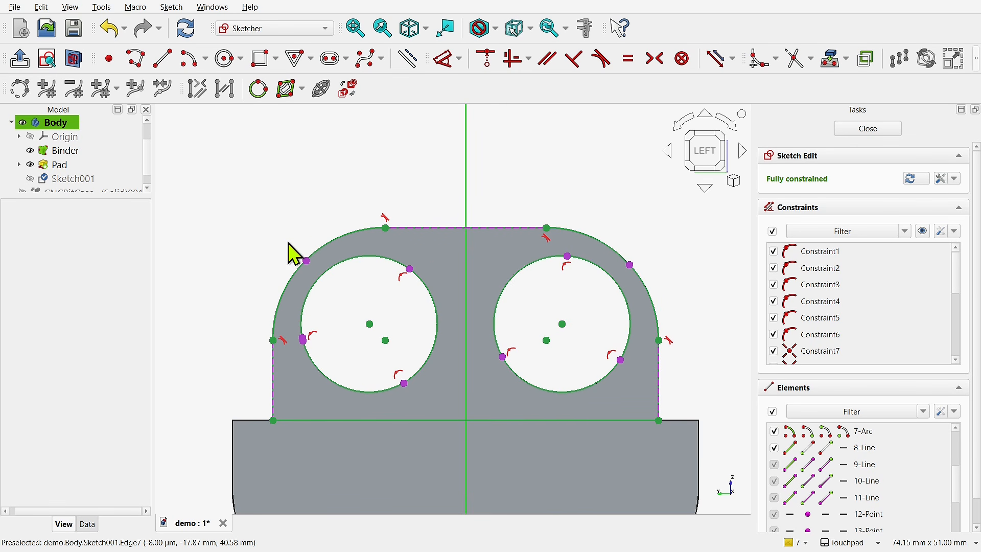
# Close the plate sketch and hide the base pad and the binder to isolate the two-hole profile.
pyautogui.click(307, 260)
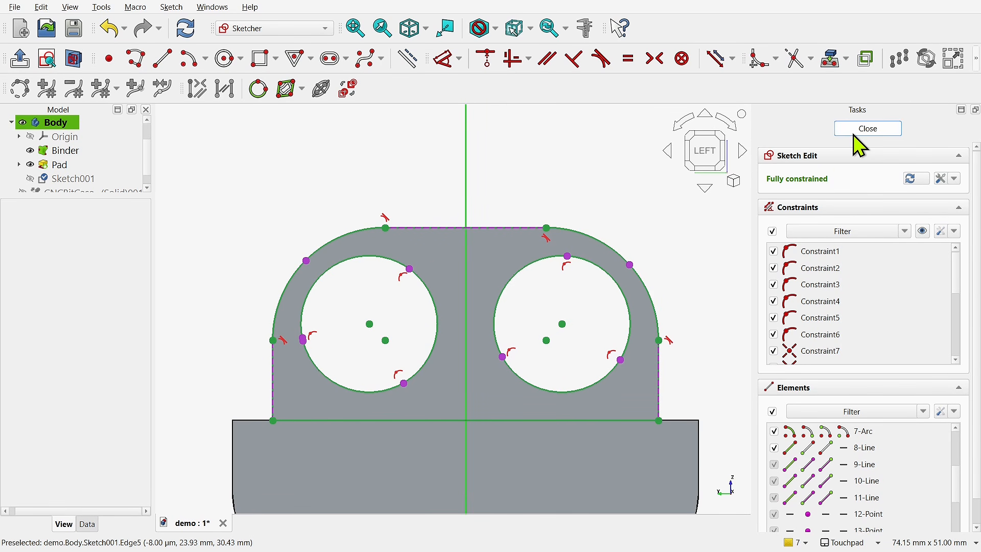
pyautogui.click(868, 129)
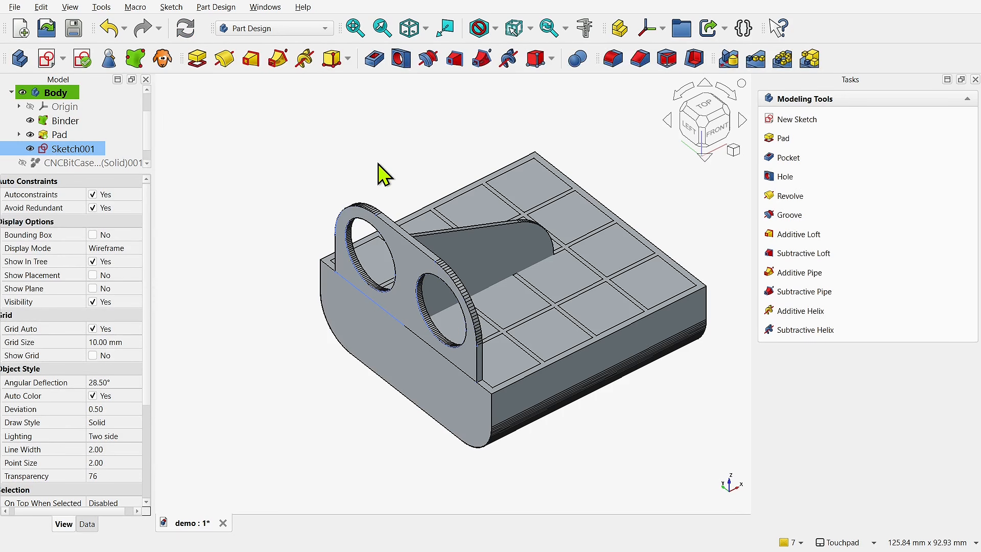
pyautogui.click(30, 135)
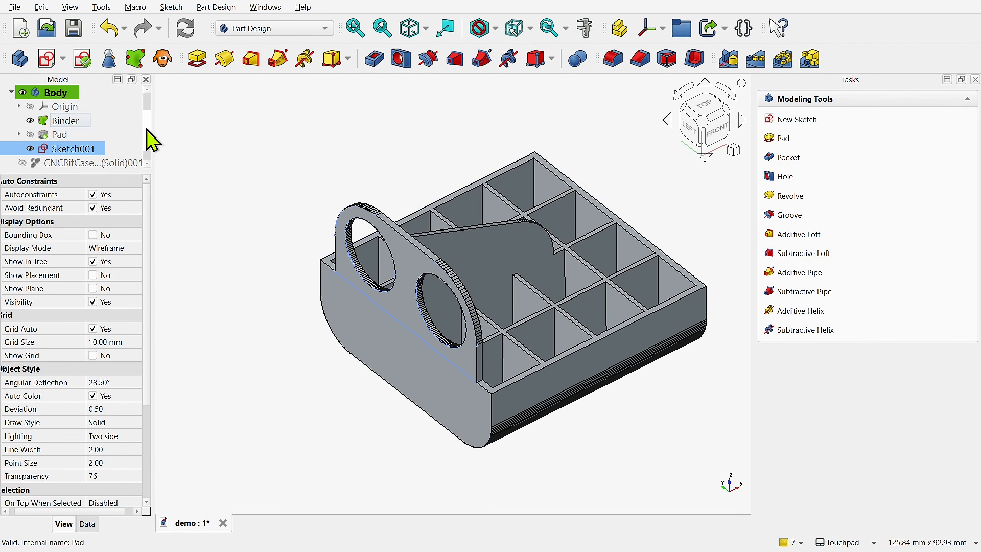
pyautogui.scroll(1, 147, 130)
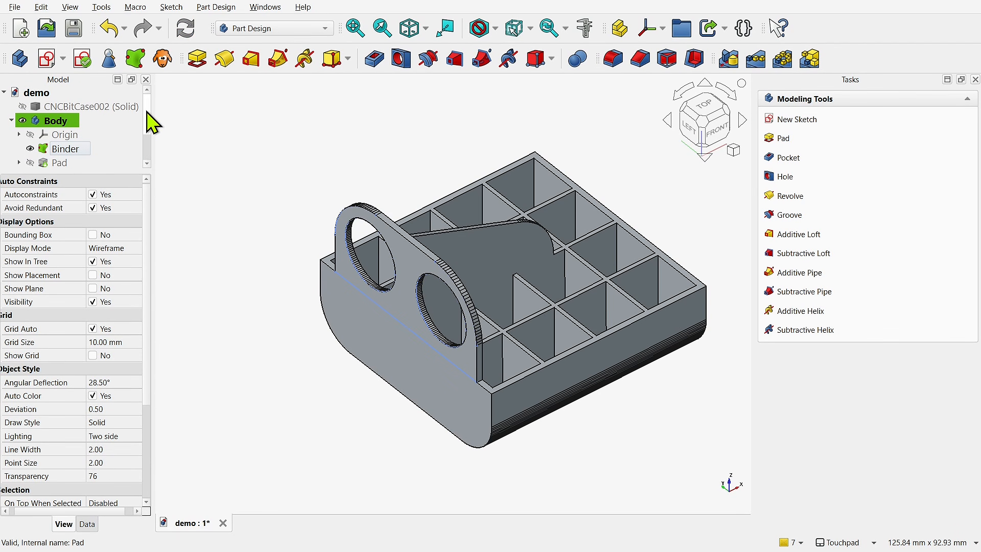
pyautogui.click(30, 149)
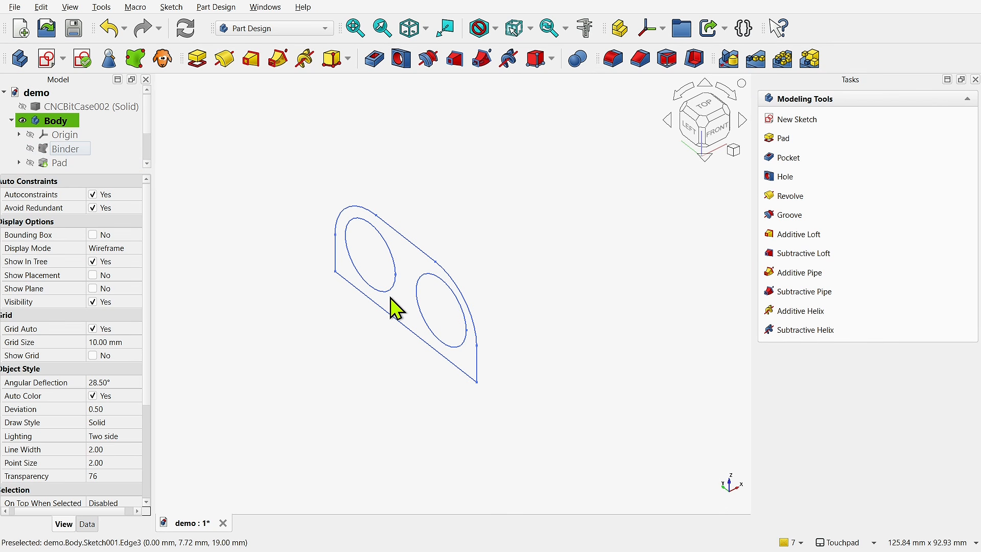
pyautogui.scroll(2, 391, 307)
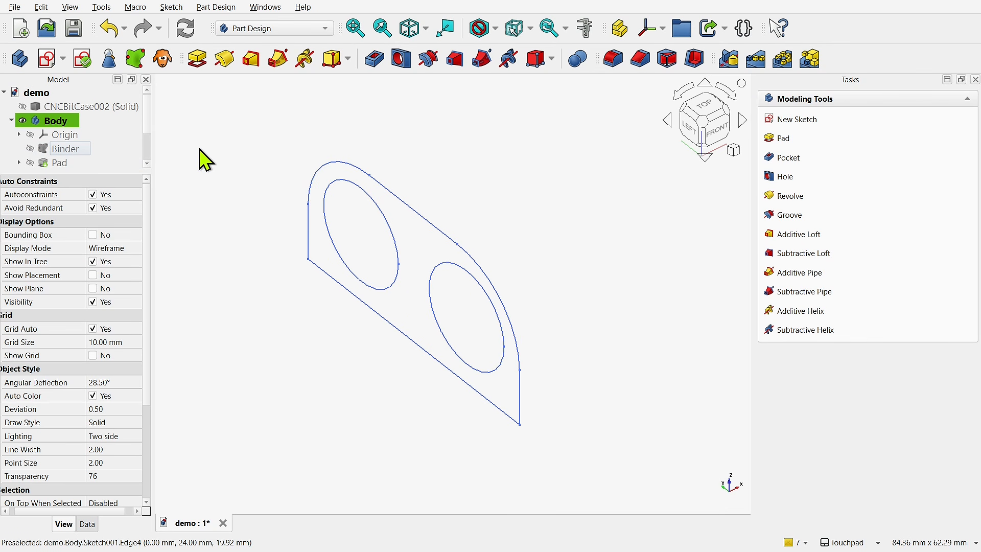
pyautogui.scroll(-1, 147, 154)
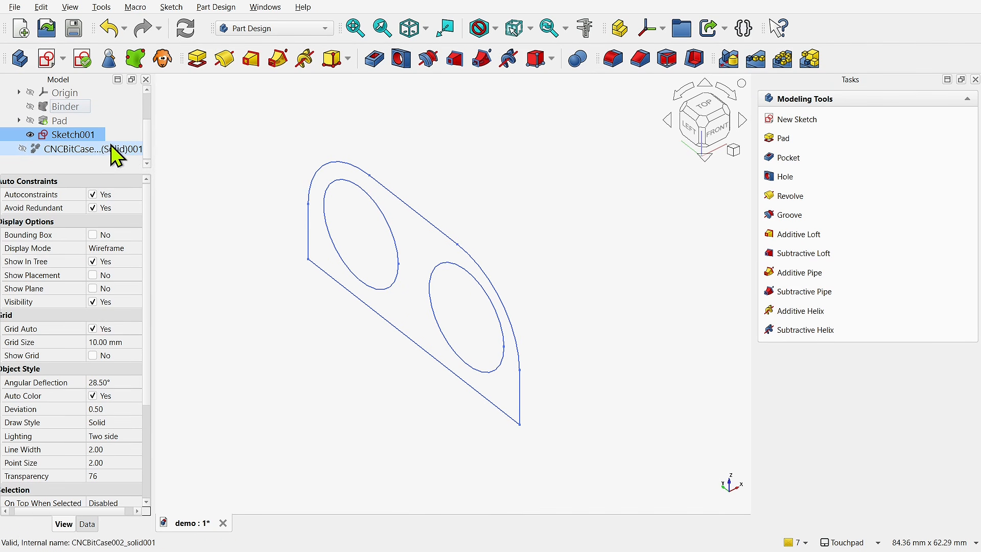
# Pad the two-hole plate sketch 1.60 mm in the reversed direction, showing the binder as a thickness reference.
pyautogui.click(198, 61)
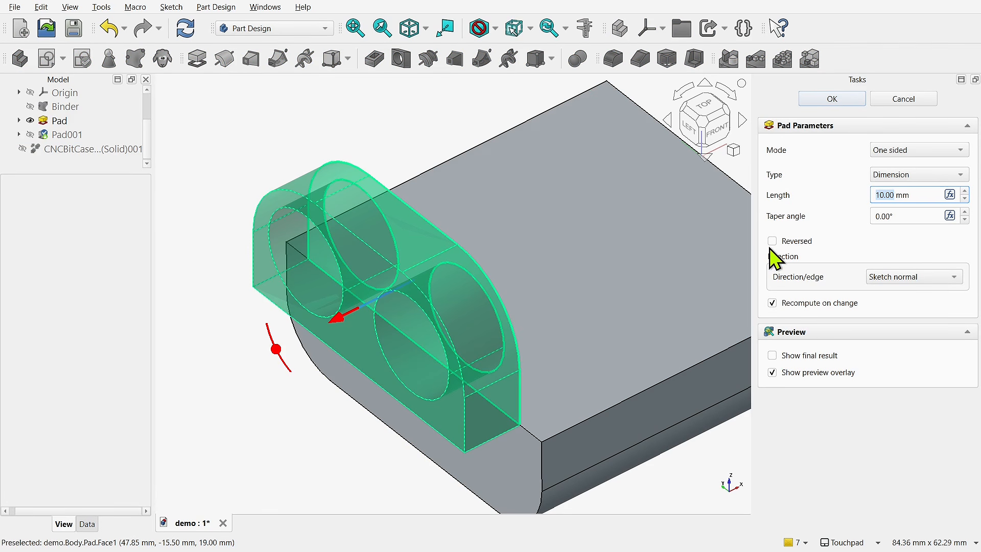
pyautogui.click(773, 241)
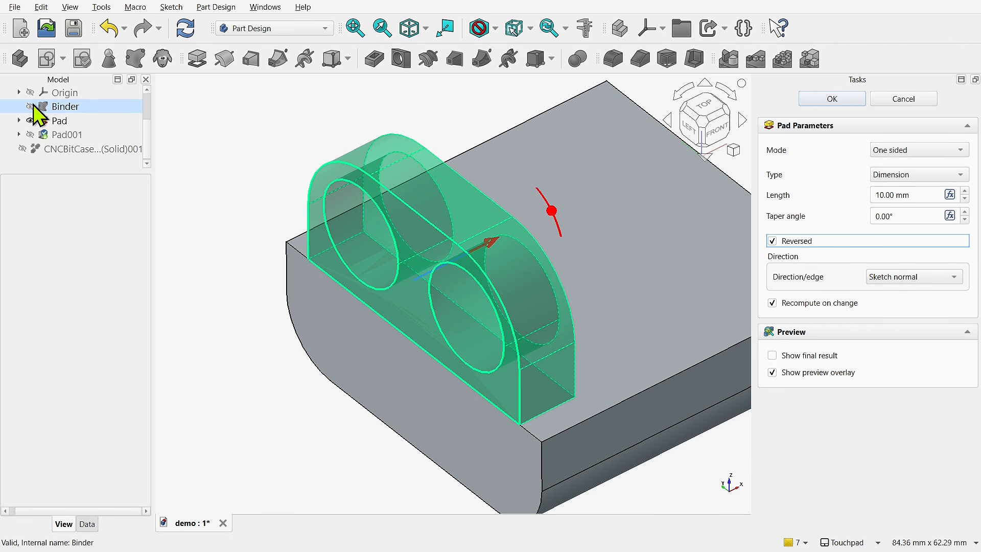
pyautogui.click(31, 106)
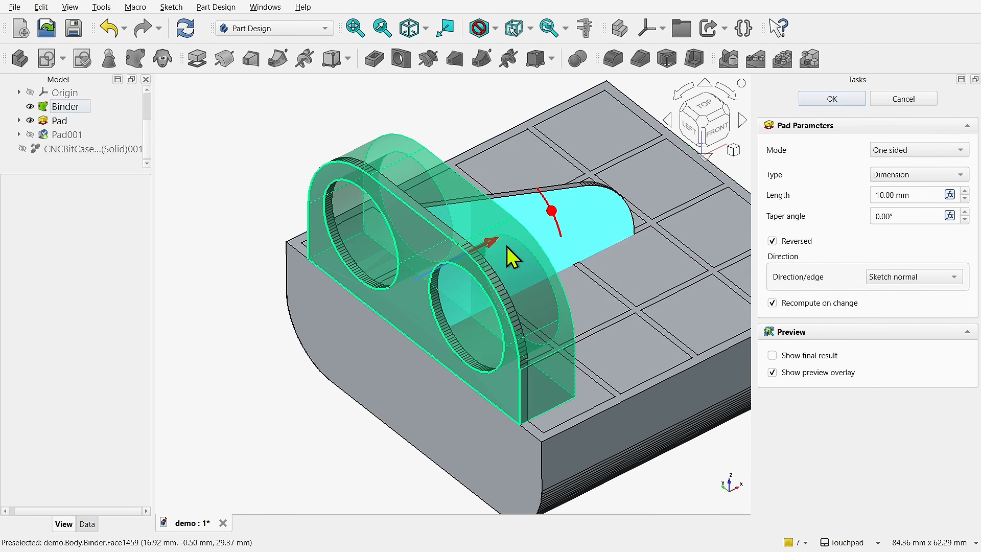
pyautogui.scroll(2, 514, 245)
pyautogui.keyDown('alt'); pyautogui.moveTo(473, 244); pyautogui.dragTo(386, 279); pyautogui.keyUp('alt')
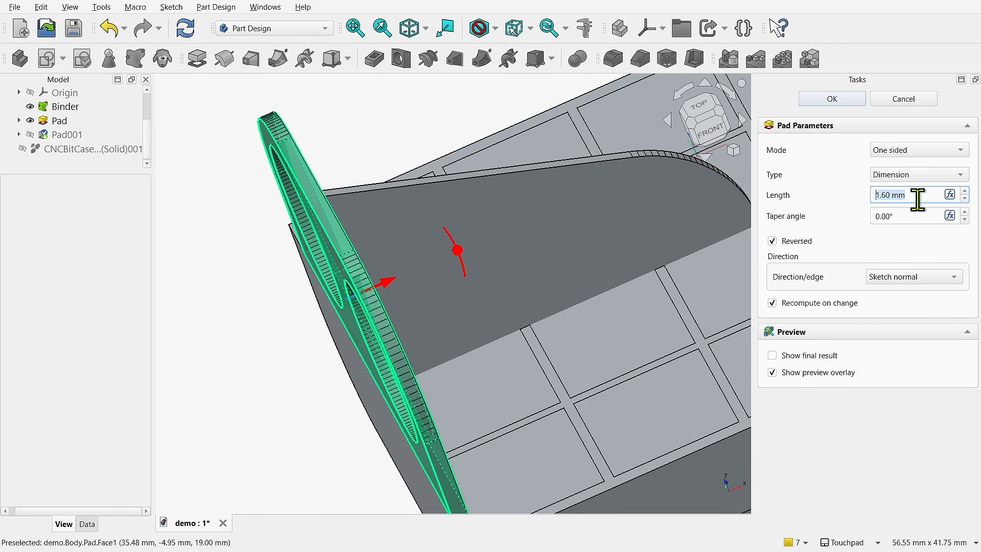
pyautogui.press('Return')
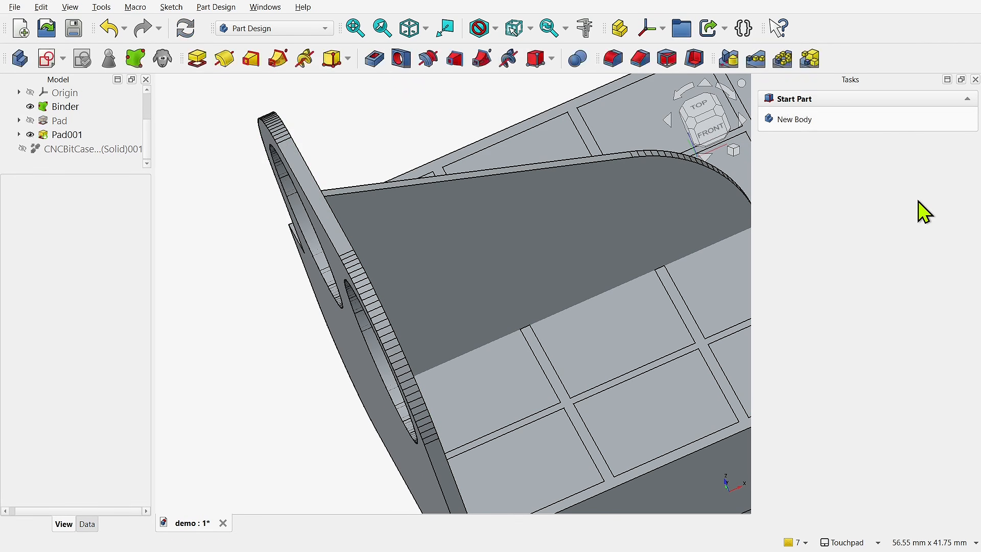
# Hide the binder and examine the rebuilt base and upright plate from several sides.
pyautogui.scroll(-2, 475, 337)
pyautogui.keyDown('alt'); pyautogui.moveTo(491, 352); pyautogui.dragTo(598, 297); pyautogui.keyUp('alt')
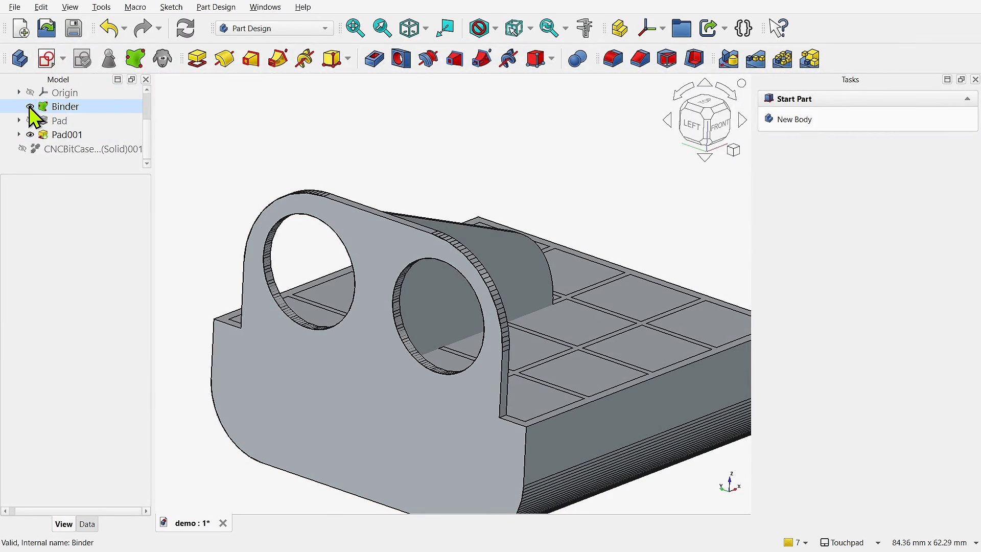
pyautogui.click(29, 106)
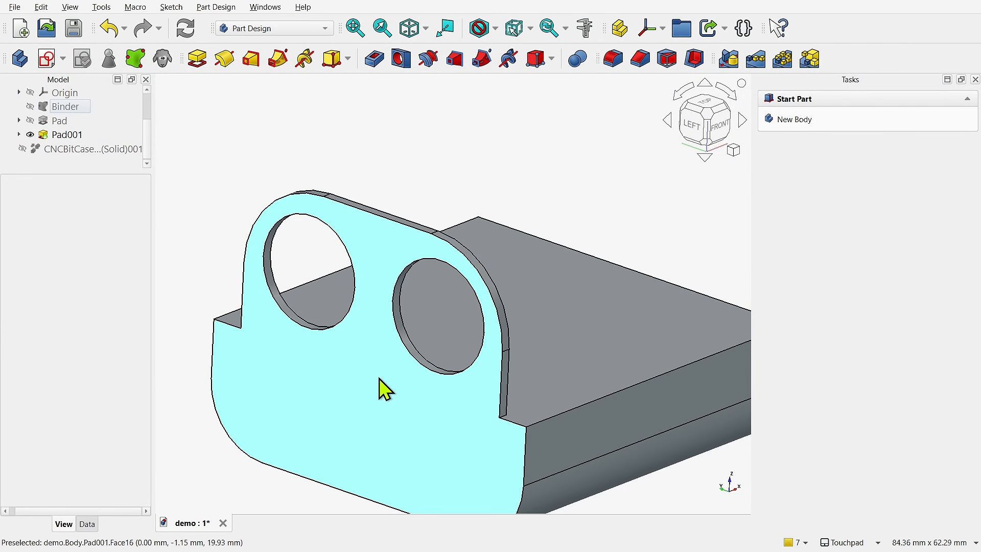
pyautogui.keyDown('alt'); pyautogui.moveTo(441, 384); pyautogui.dragTo(388, 381); pyautogui.keyUp('alt')
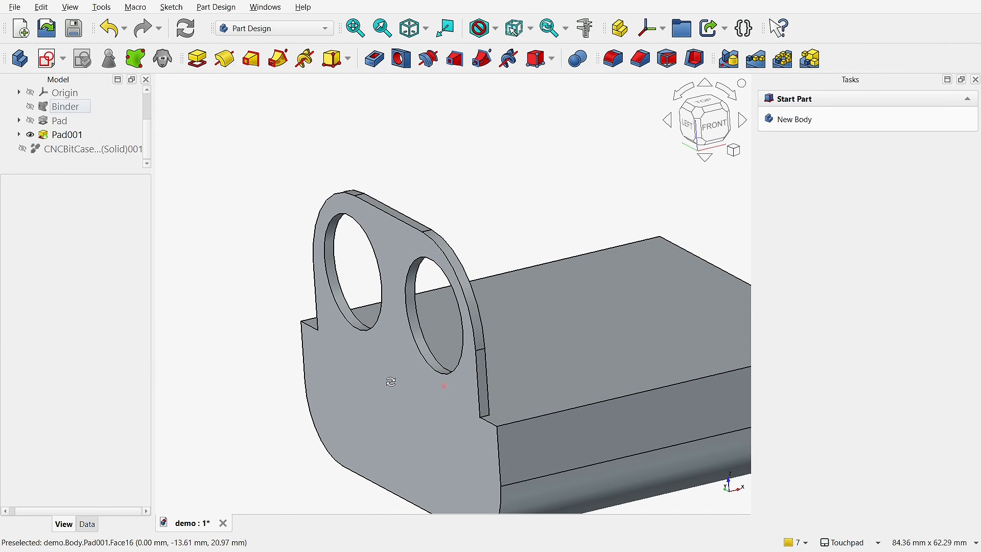
pyautogui.scroll(-2, 386, 379)
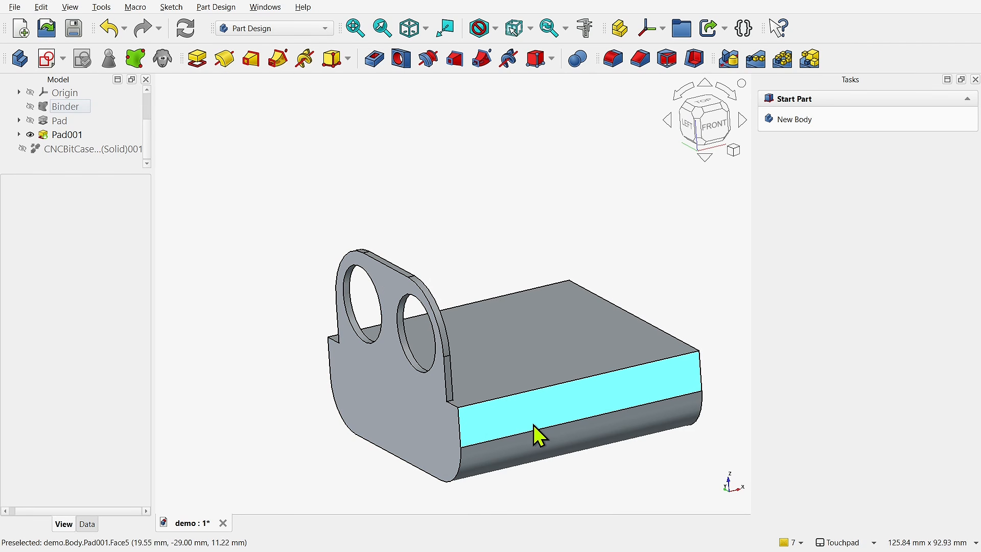
pyautogui.keyDown('shift'); pyautogui.moveTo(534, 434); pyautogui.dragTo(397, 457); pyautogui.keyUp('shift')
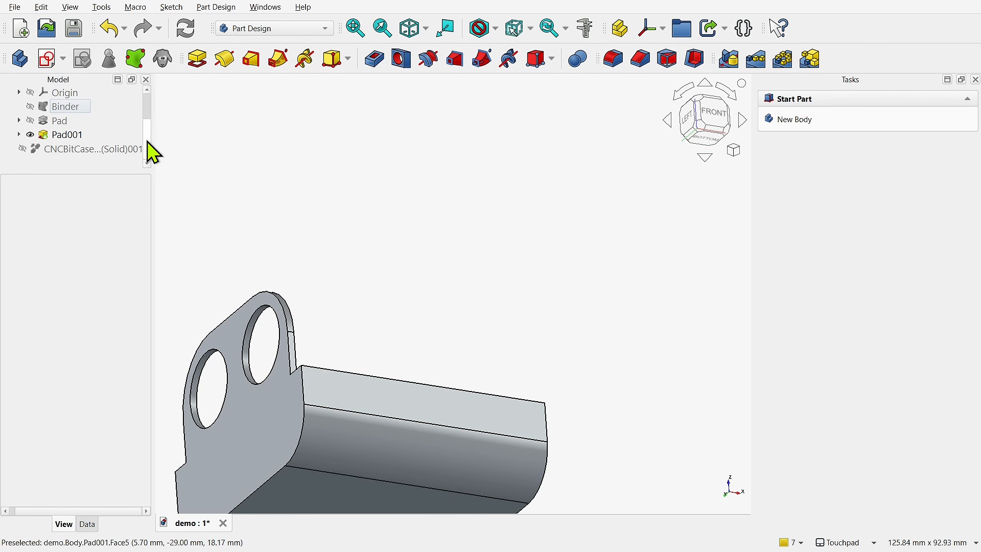
# Show the binder in place of the plate pad and view its central rib and lettered end face.
pyautogui.scroll(1, 148, 143)
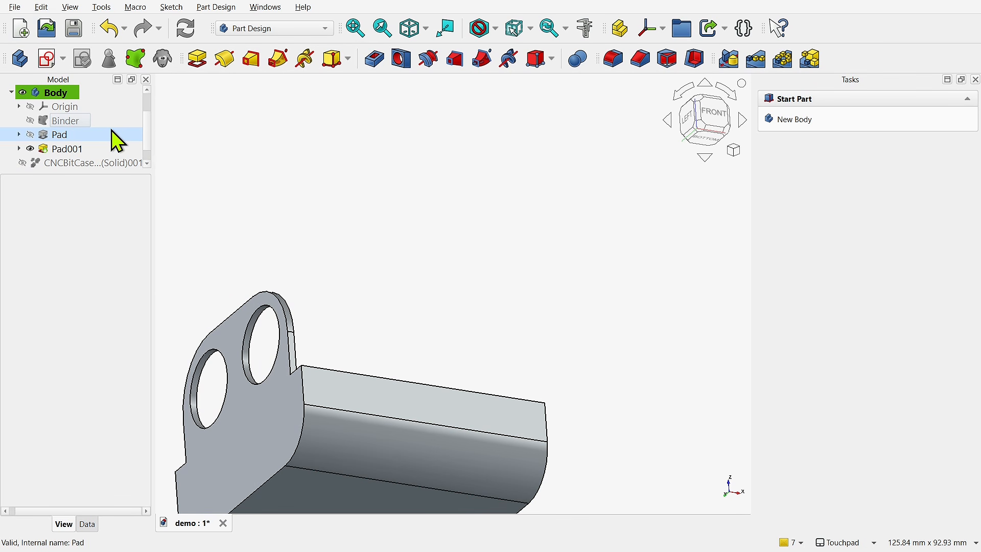
pyautogui.click(31, 121)
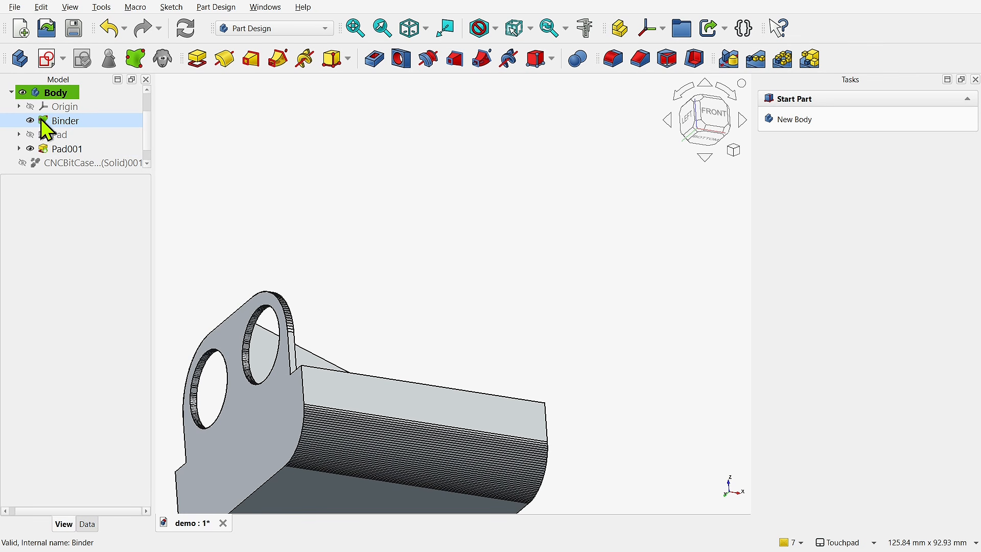
pyautogui.click(31, 149)
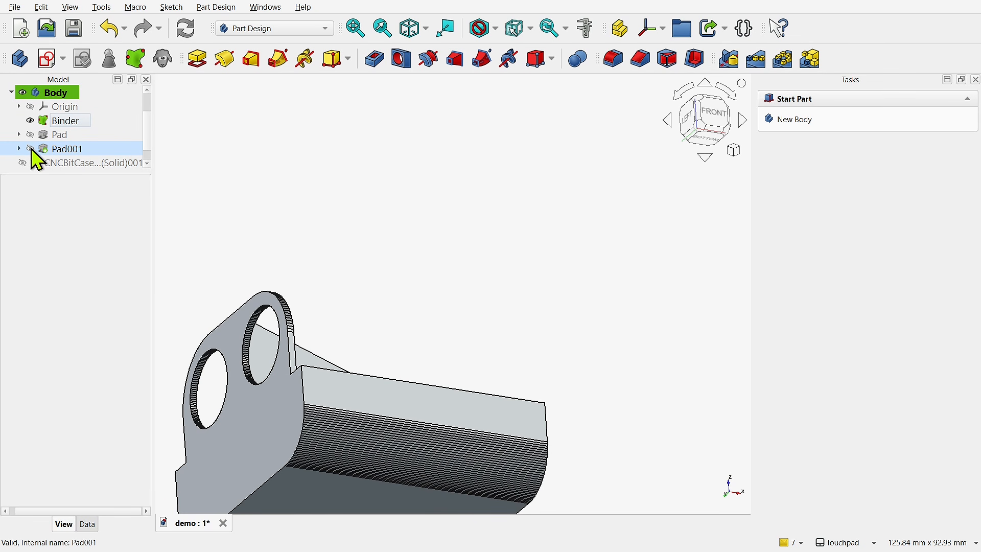
pyautogui.keyDown('alt'); pyautogui.moveTo(440, 315); pyautogui.dragTo(351, 333); pyautogui.keyUp('alt')
pyautogui.keyDown('alt'); pyautogui.moveTo(541, 344); pyautogui.dragTo(584, 248); pyautogui.keyUp('alt')
pyautogui.keyDown('alt'); pyautogui.moveTo(560, 234); pyautogui.dragTo(558, 232); pyautogui.keyUp('alt')
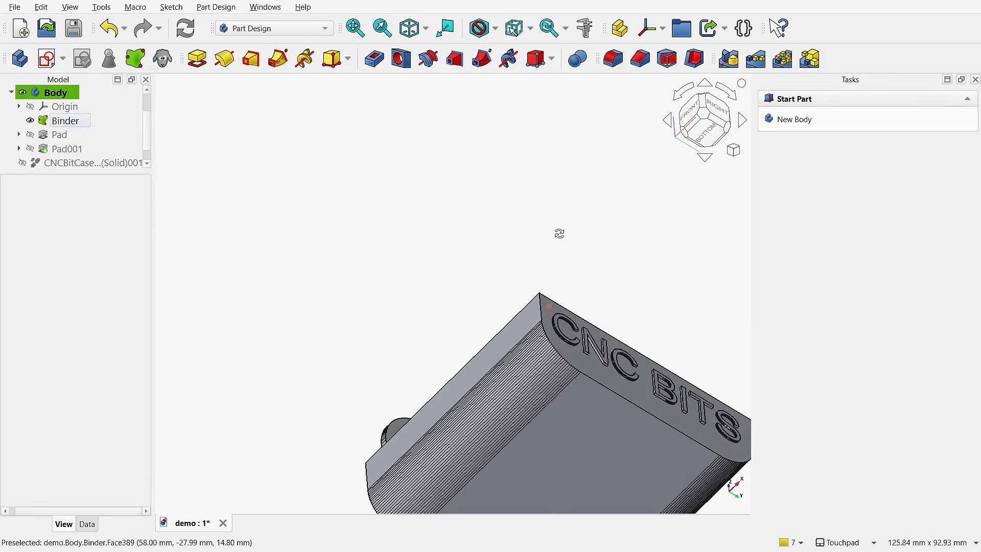
pyautogui.keyDown('alt'); pyautogui.moveTo(553, 376); pyautogui.dragTo(242, 193); pyautogui.keyUp('alt')
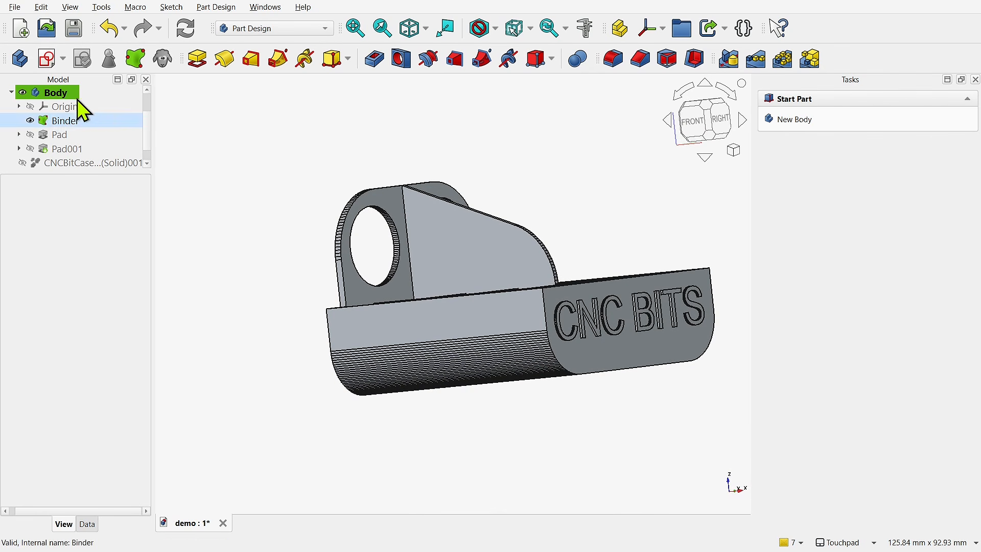
# Create a new sketch on the XZ plane and close it while it is still empty.
pyautogui.click(47, 59)
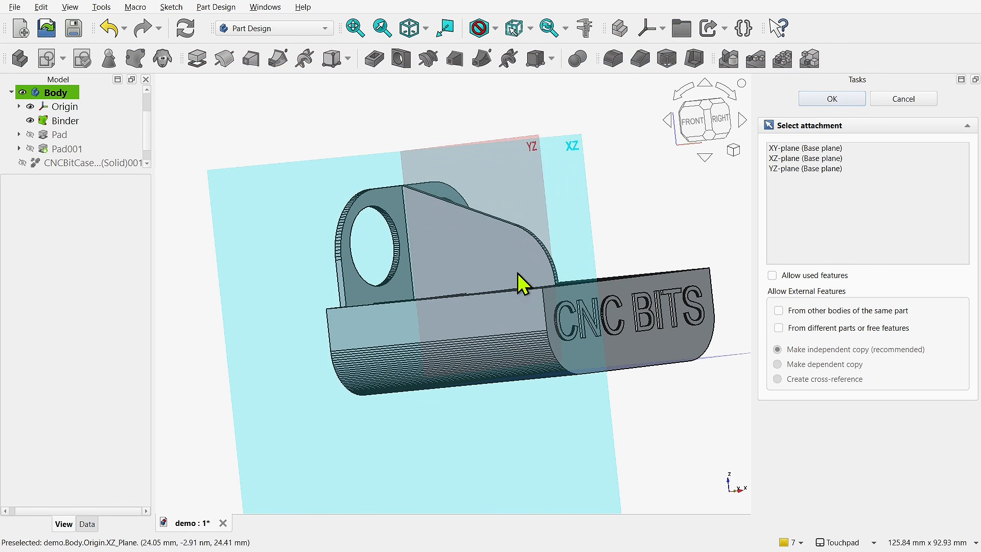
pyautogui.keyDown('alt'); pyautogui.moveTo(571, 299); pyautogui.dragTo(608, 326); pyautogui.keyUp('alt')
pyautogui.click(557, 192)
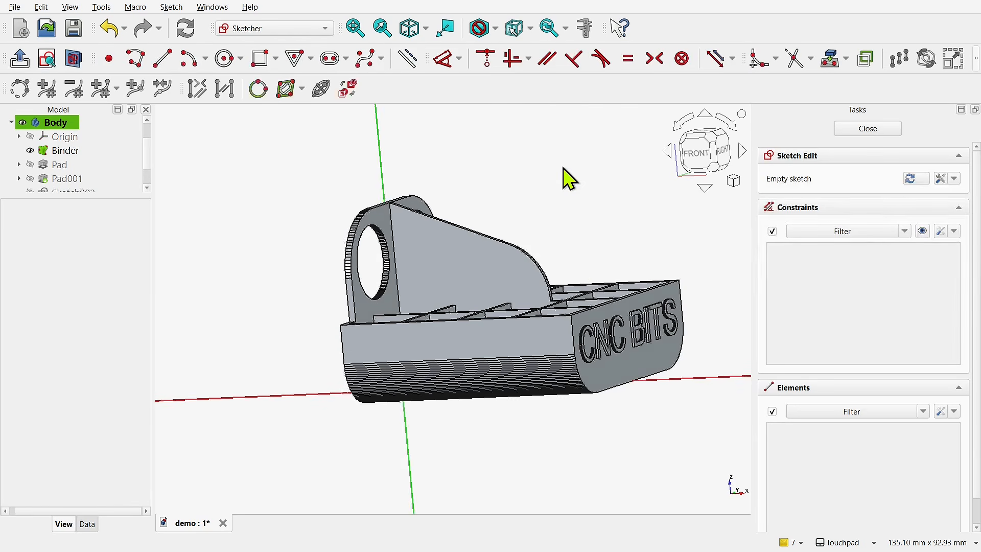
pyautogui.click(871, 132)
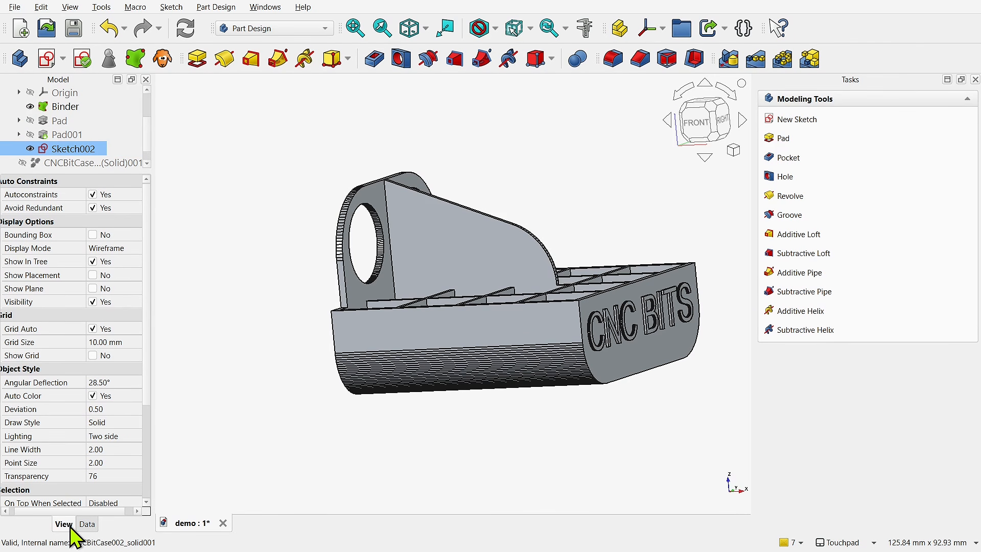
# Display the empty sketch's plane and placement axes to check its location, and hide both again.
pyautogui.click(94, 290)
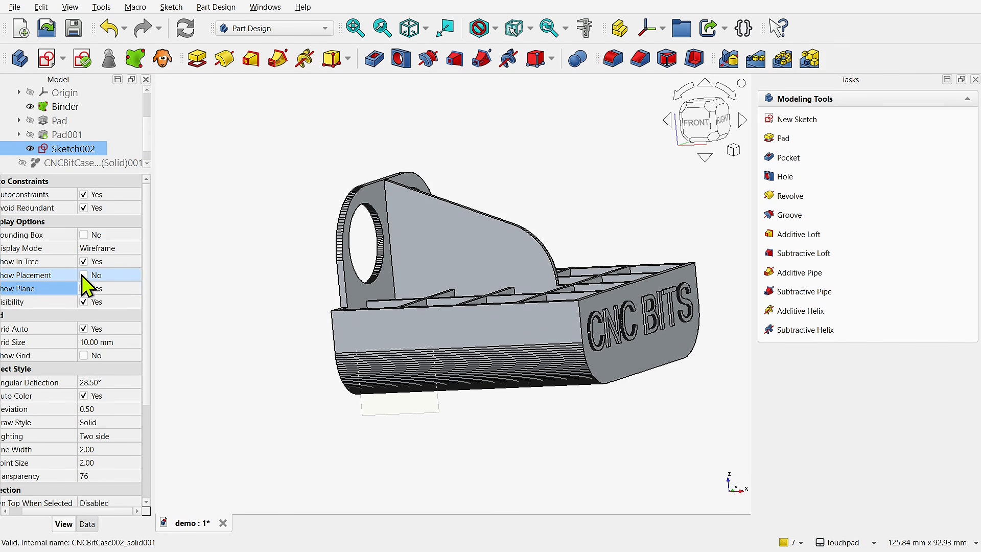
pyautogui.click(86, 276)
pyautogui.moveTo(439, 379)
pyautogui.mouseDown(button='middle')
pyautogui.moveTo(561, 383)
pyautogui.moveTo(444, 377)
pyautogui.mouseUp(button='middle')
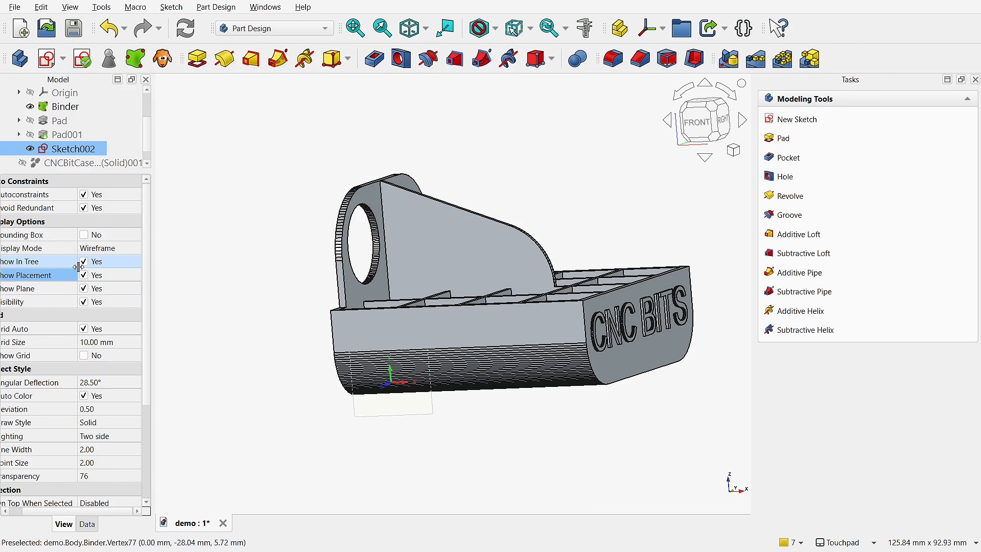
pyautogui.click(83, 276)
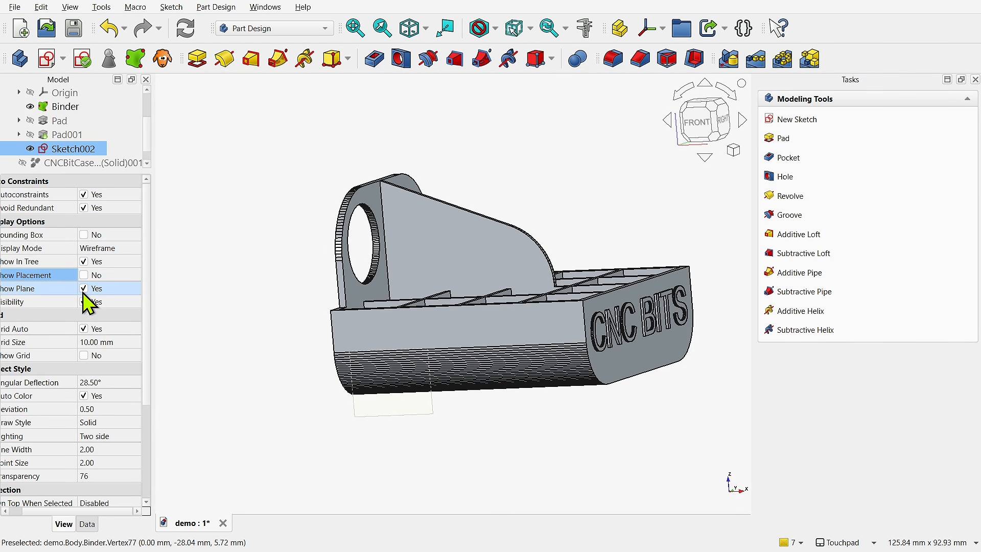
pyautogui.click(83, 289)
# Open the attachment editor from the empty sketch's Map Mode property and view the sketch plane against the binder.
pyautogui.click(87, 523)
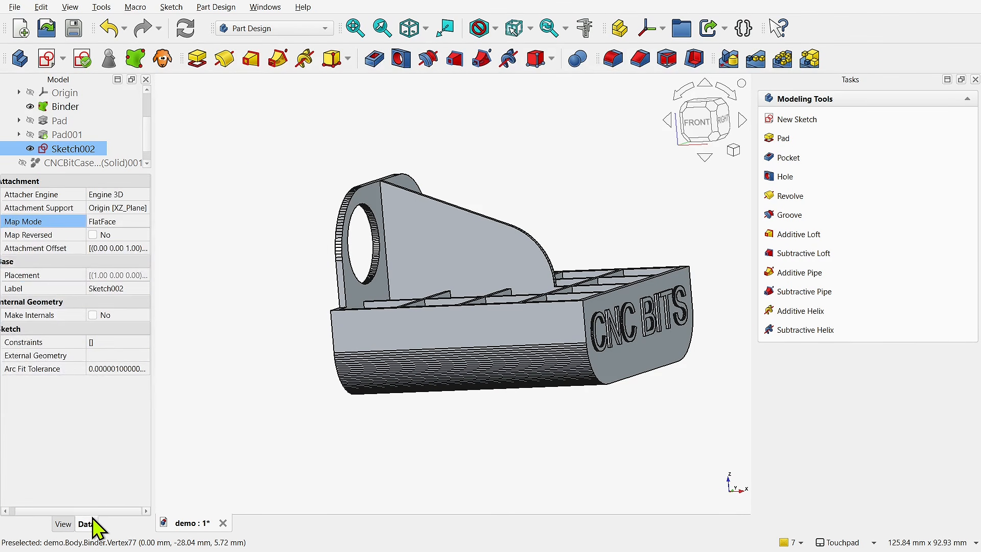
pyautogui.moveTo(153, 444); pyautogui.dragTo(200, 444)
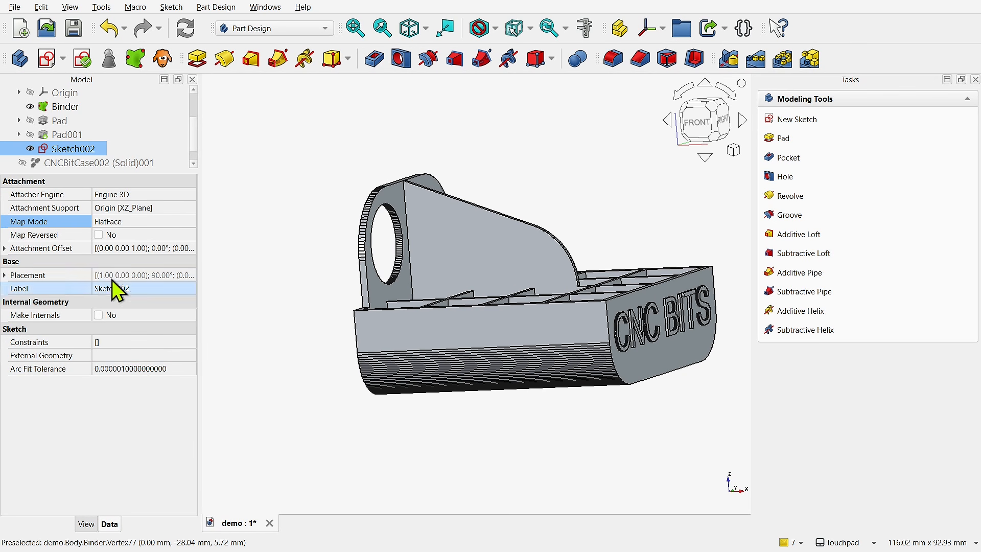
pyautogui.click(165, 220)
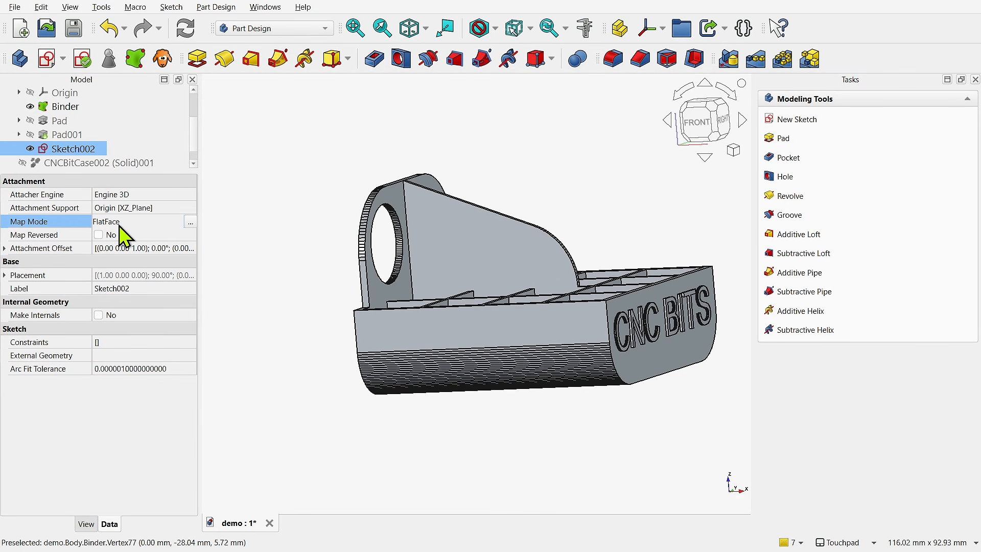
pyautogui.click(190, 222)
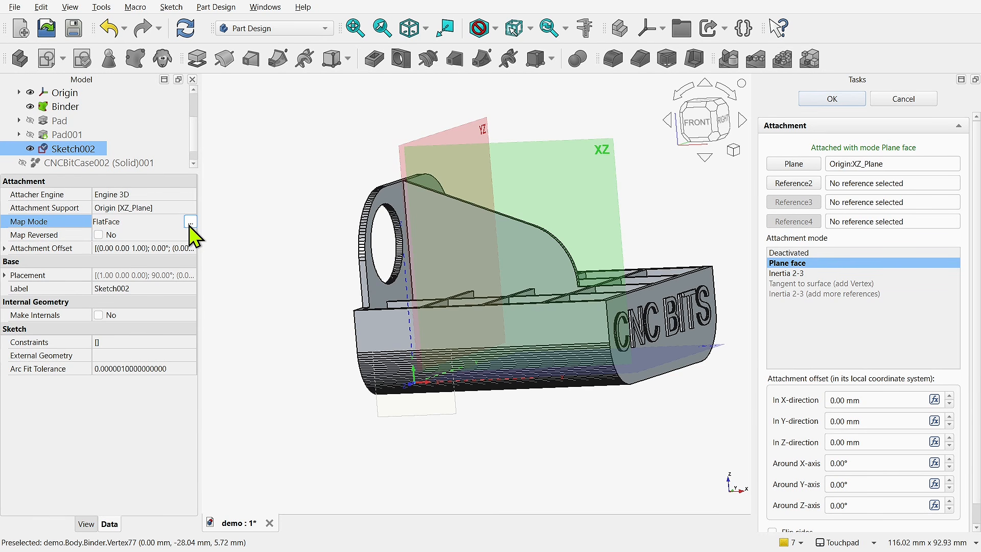
pyautogui.keyDown('shift'); pyautogui.moveTo(480, 376); pyautogui.dragTo(531, 389); pyautogui.keyUp('shift')
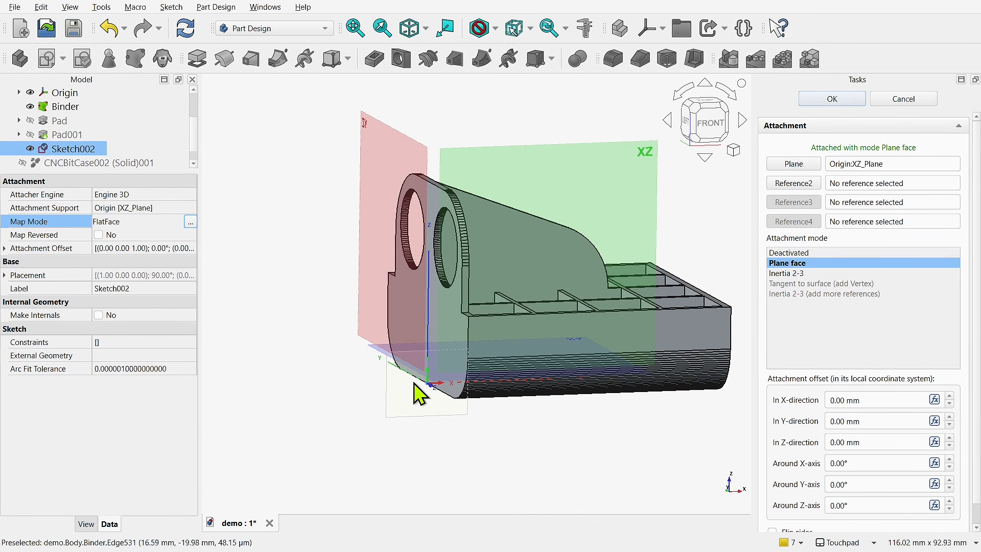
pyautogui.keyDown('shift'); pyautogui.moveTo(519, 408); pyautogui.dragTo(494, 399); pyautogui.keyUp('shift')
pyautogui.moveTo(486, 315)
pyautogui.keyDown('shift'); pyautogui.mouseDown()
pyautogui.moveTo(486, 301)
pyautogui.moveTo(490, 313)
pyautogui.mouseUp(); pyautogui.keyUp('shift')
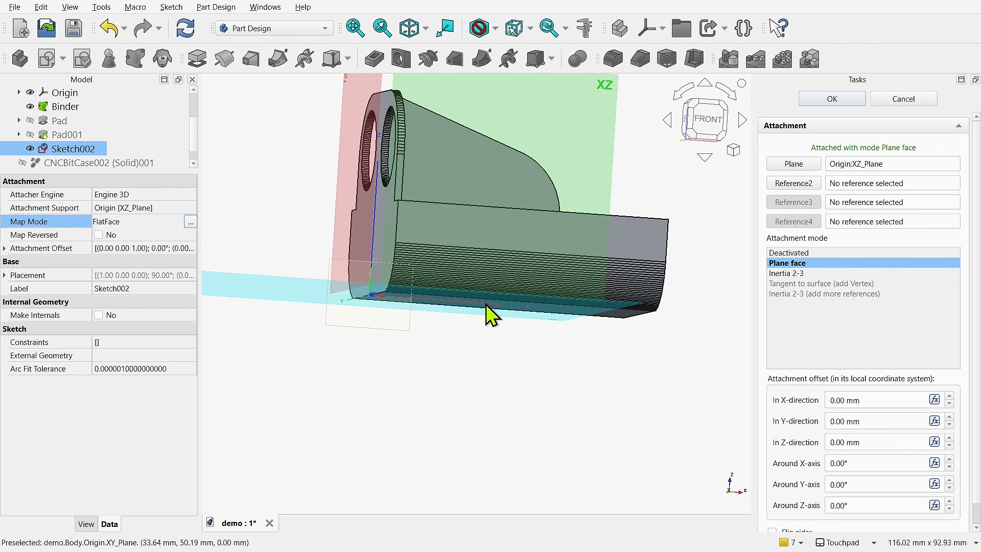
# Replace the sketch's first attachment reference with the binder vertex where the lettered end's straight side meets the curved edge.
pyautogui.click(802, 166)
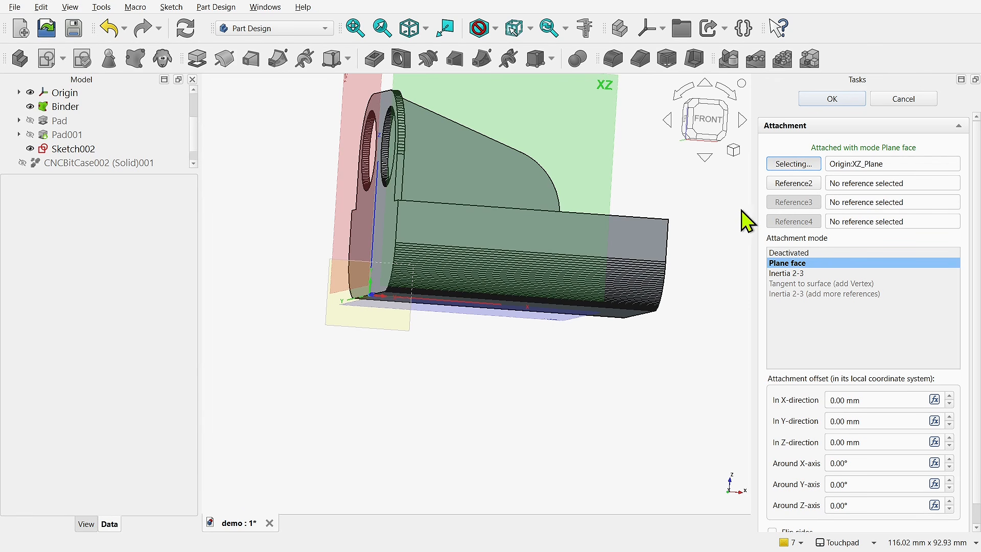
pyautogui.scroll(3, 673, 276)
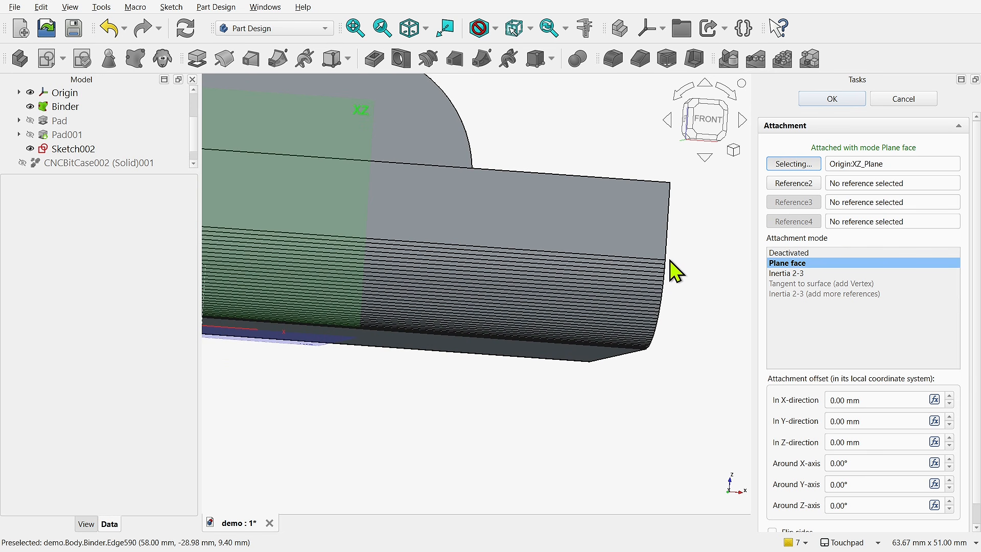
pyautogui.click(667, 263)
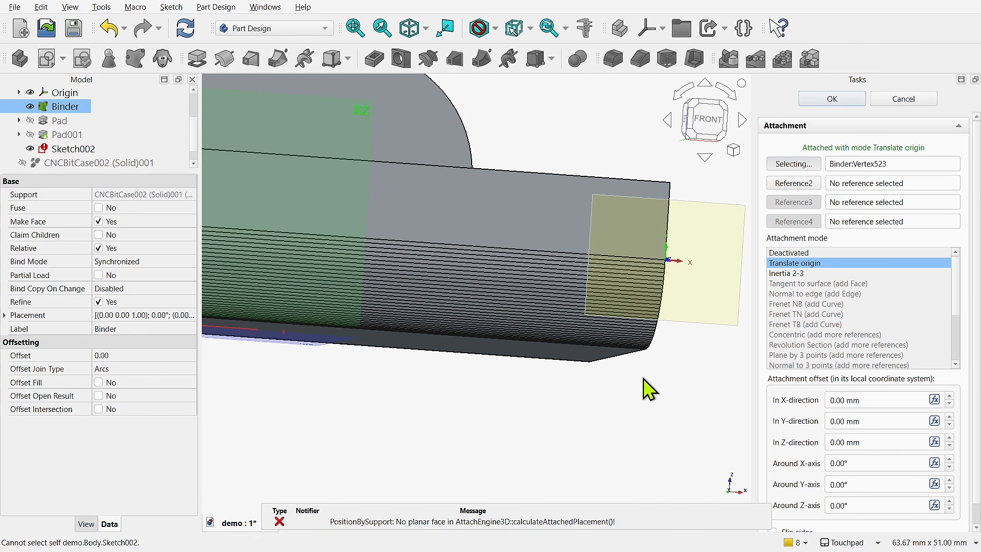
pyautogui.scroll(-3, 651, 384)
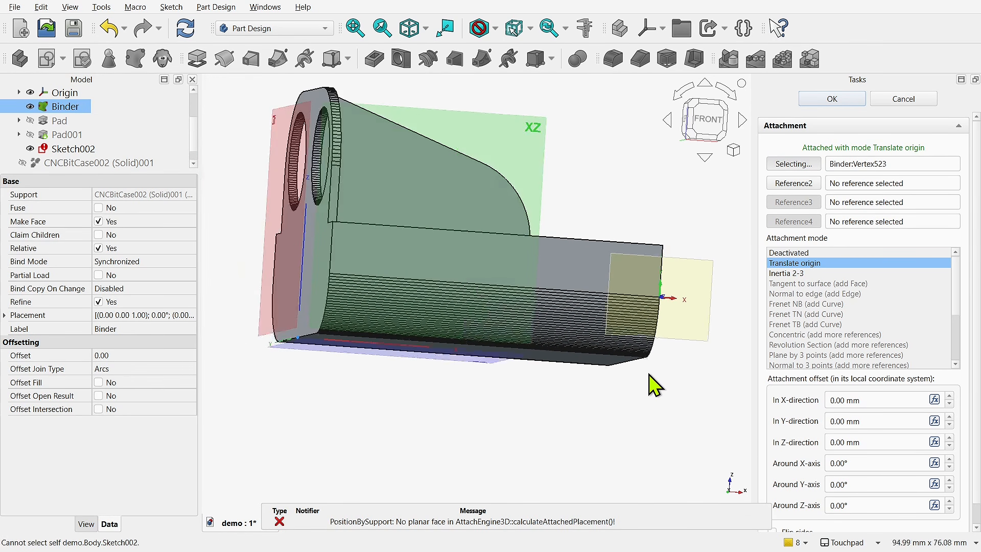
# Hide the origin planes and set the sketch's second attachment reference to the binder vertex where the two-hole end's straight side meets its curve.
pyautogui.click(807, 187)
pyautogui.scroll(4, 376, 286)
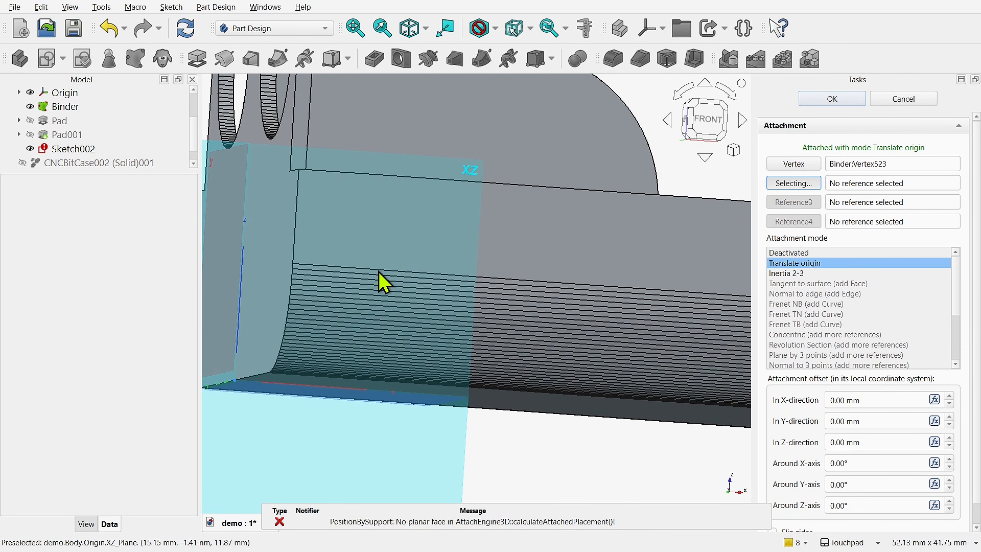
pyautogui.scroll(-4, 365, 230)
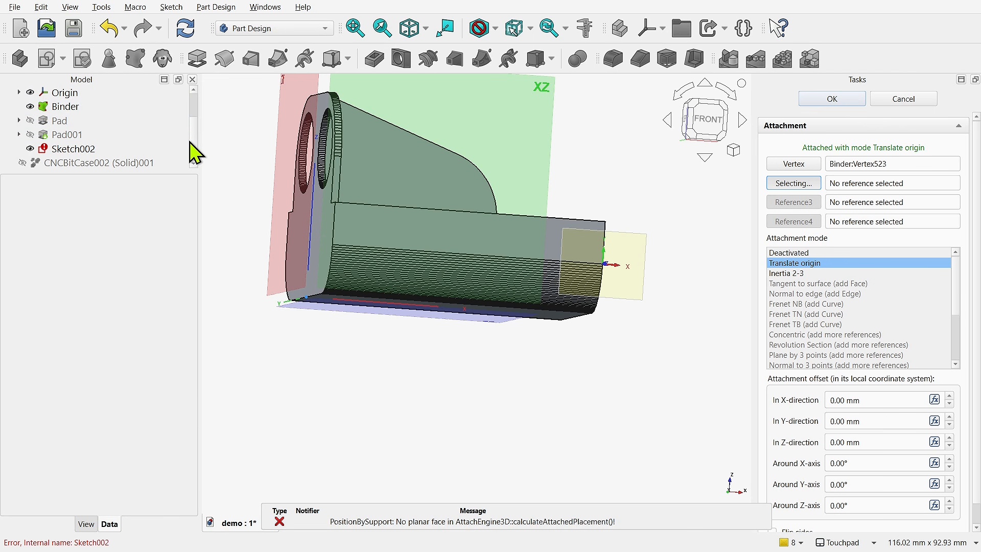
pyautogui.scroll(1, 188, 136)
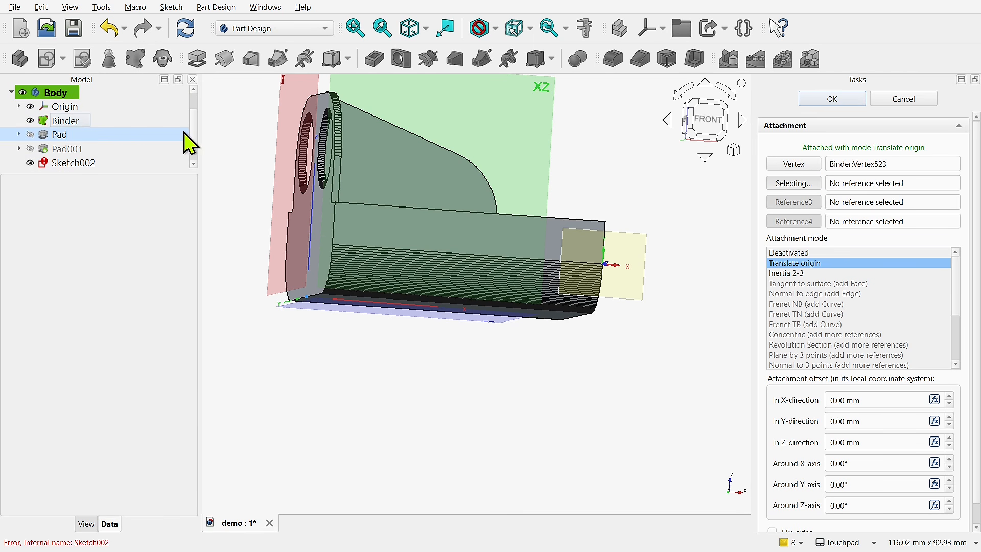
pyautogui.click(30, 106)
pyautogui.scroll(5, 318, 253)
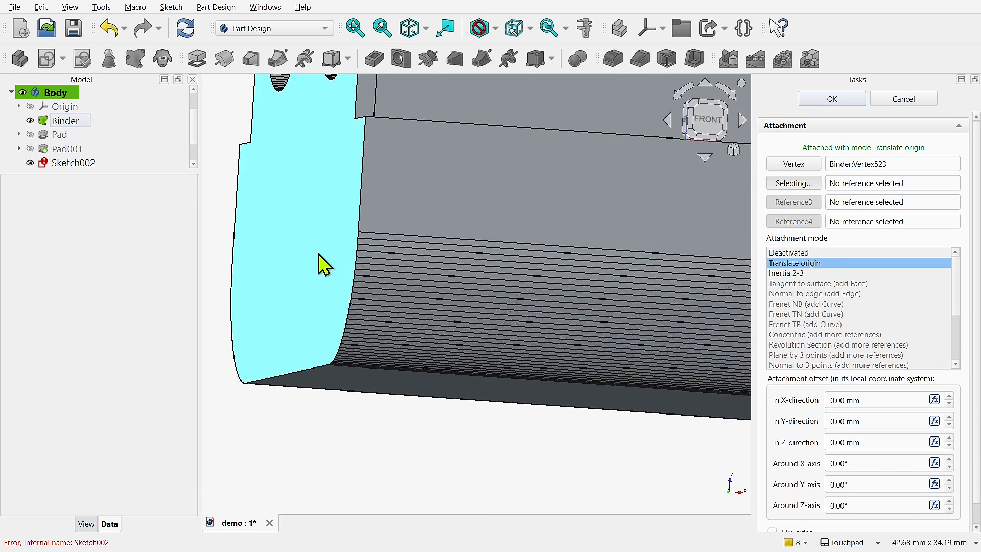
pyautogui.click(358, 232)
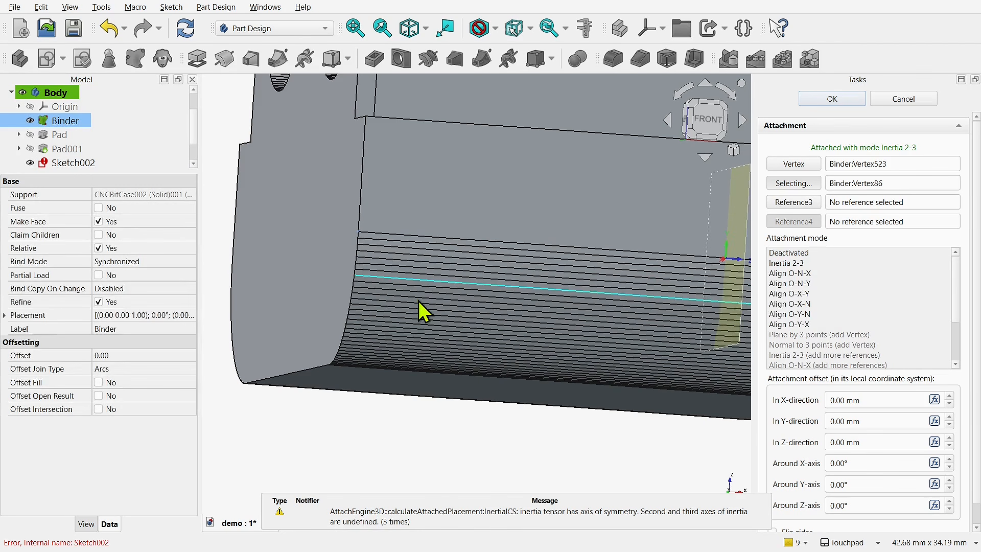
pyautogui.scroll(-3, 409, 295)
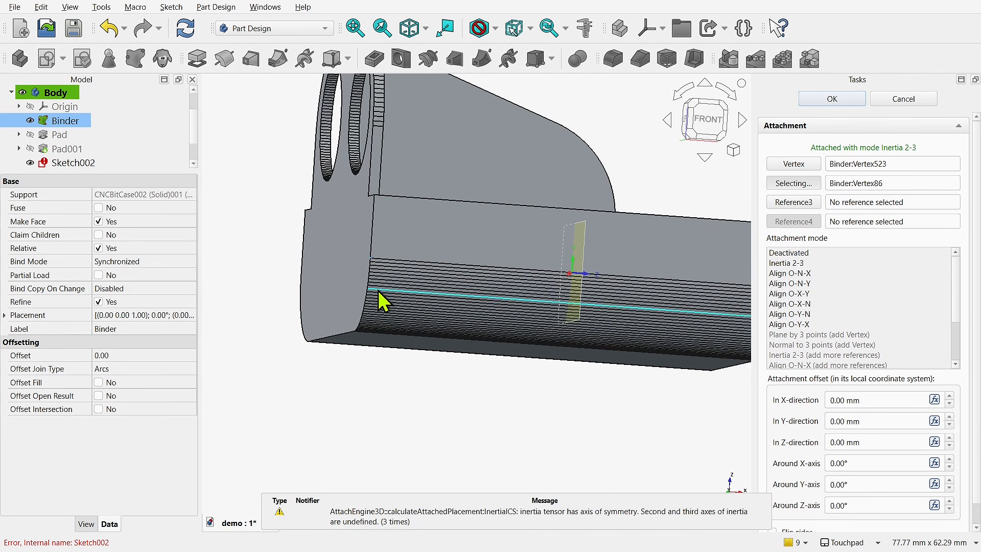
# Set the third attachment reference to the two-hole end vertex where the curved edge meets the underside, attaching with Plane by 3 points.
pyautogui.click(808, 207)
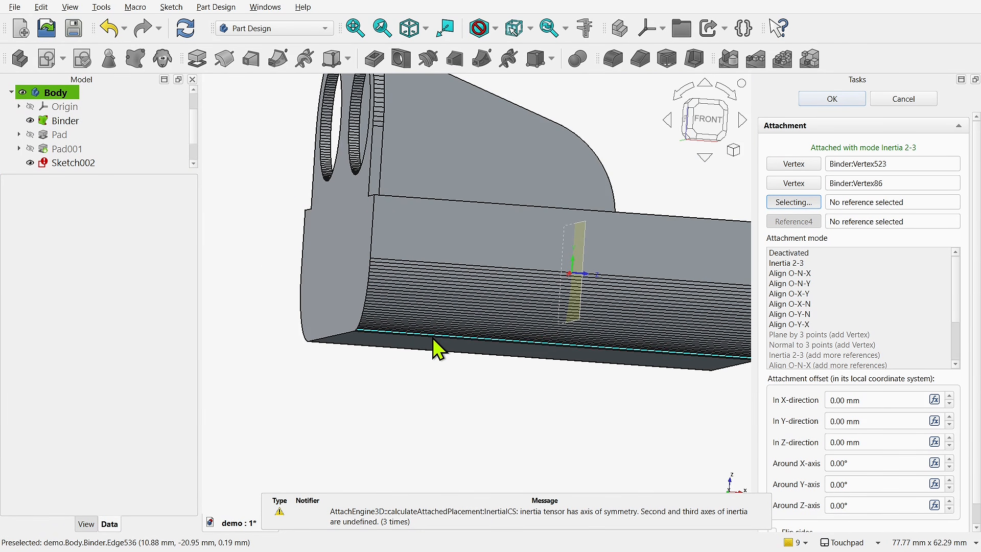
pyautogui.moveTo(432, 336); pyautogui.dragTo(469, 283, button='middle')
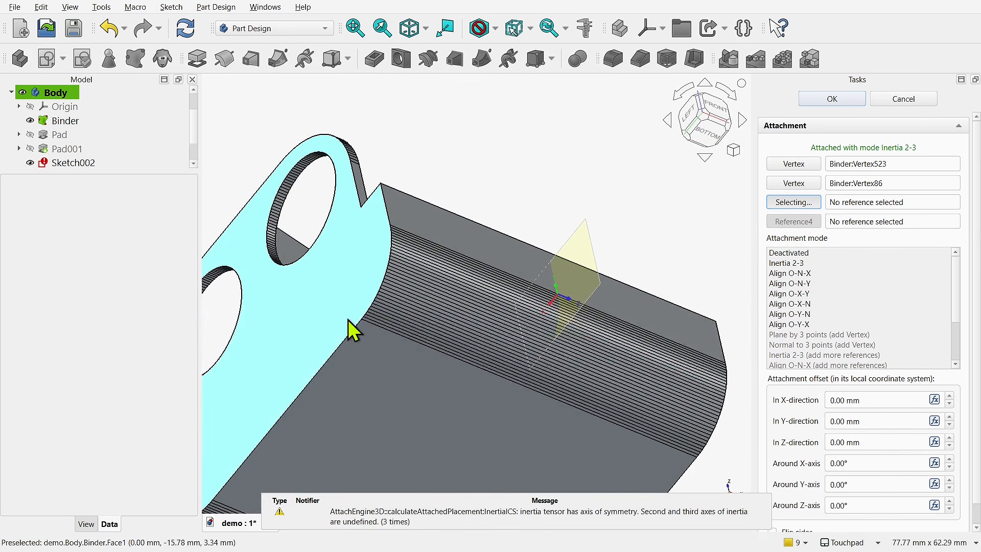
pyautogui.click(361, 332)
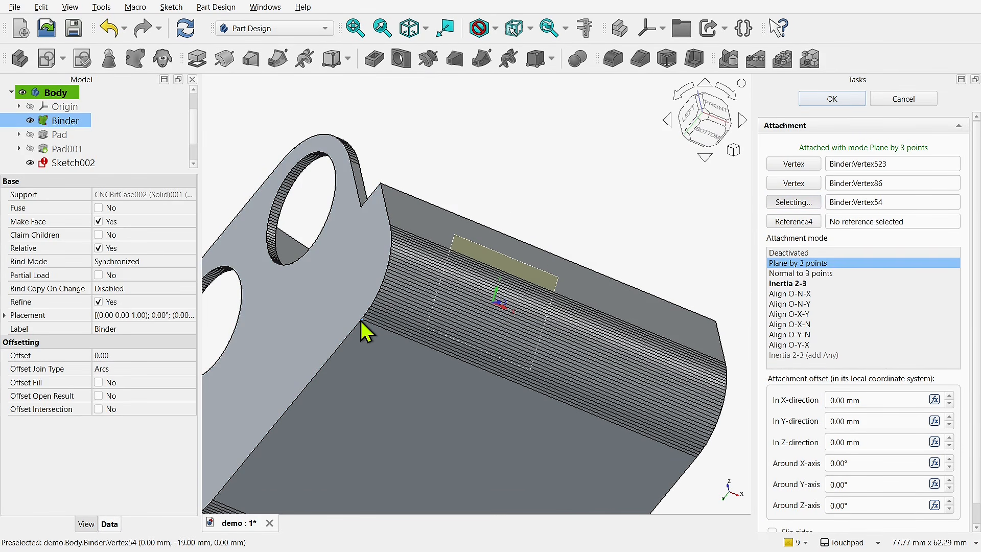
# Offset the sketch plane 3 mm in the Z-direction, outward from the curved edge, and accept the attachment.
pyautogui.moveTo(575, 291); pyautogui.dragTo(612, 350, button='middle')
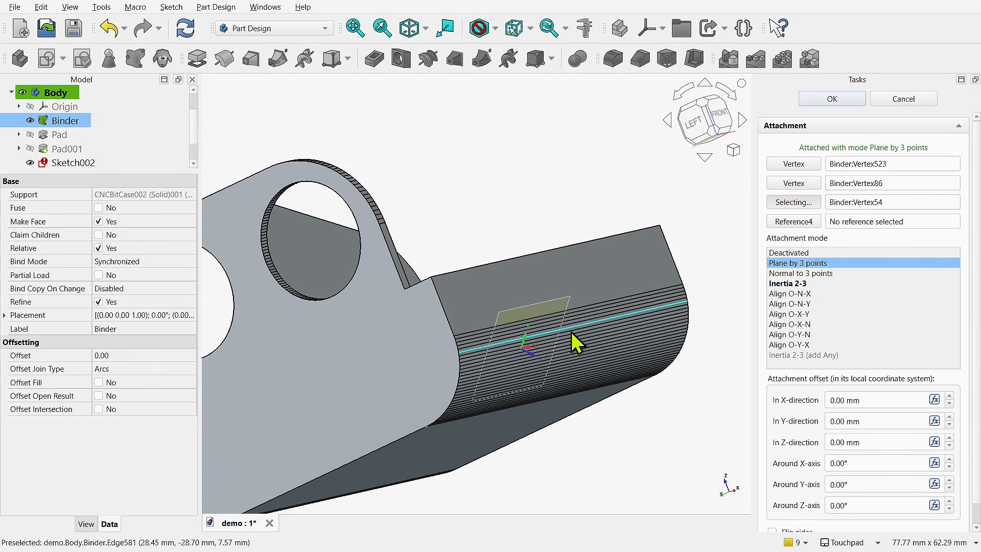
pyautogui.scroll(3, 540, 353)
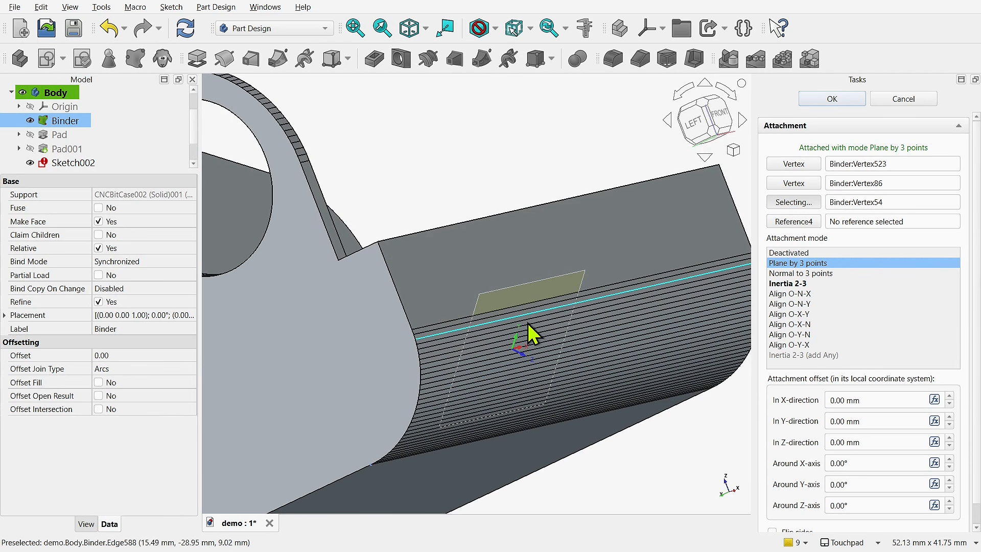
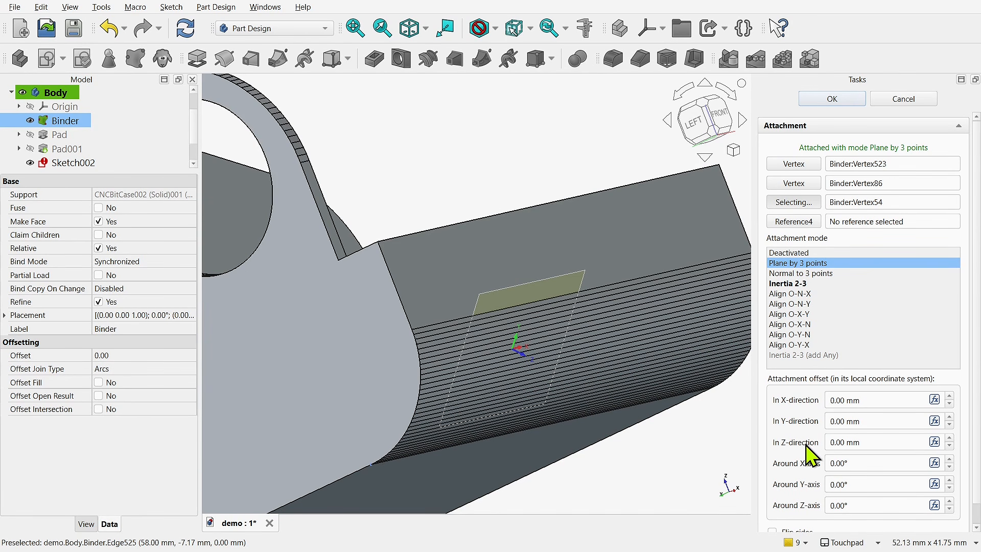
pyautogui.click(950, 439)
pyautogui.click(950, 438)
pyautogui.click(949, 439)
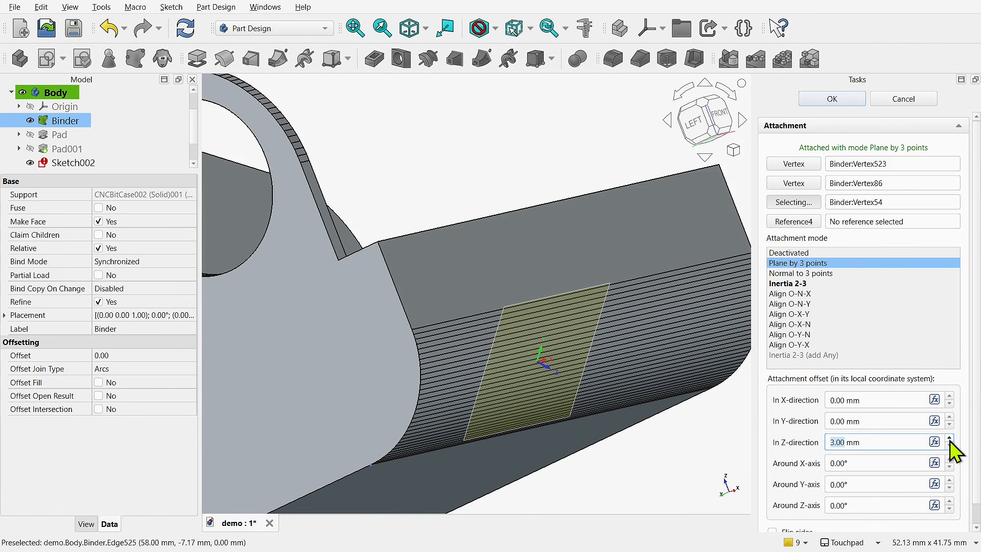
pyautogui.keyDown('alt'); pyautogui.moveTo(593, 391); pyautogui.dragTo(556, 379); pyautogui.keyUp('alt')
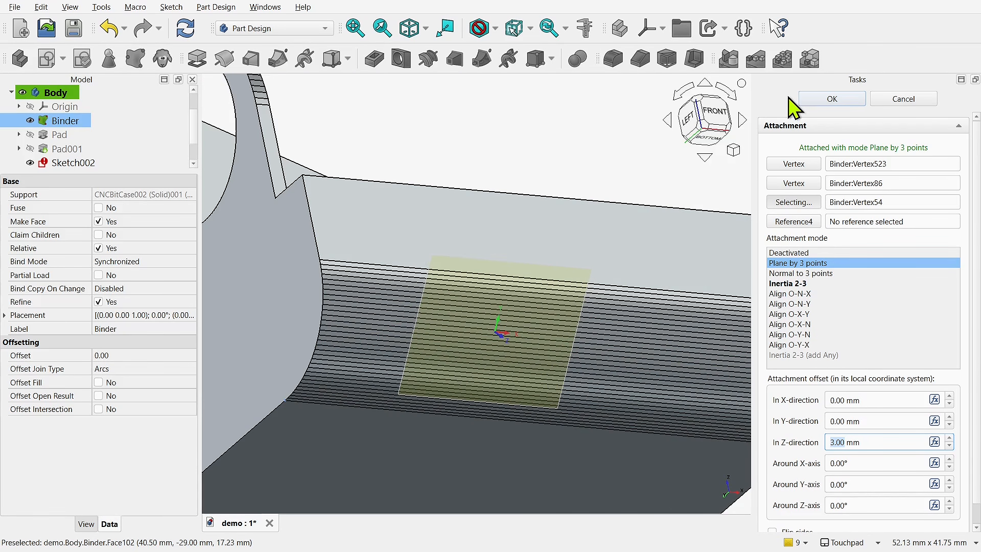
pyautogui.click(821, 101)
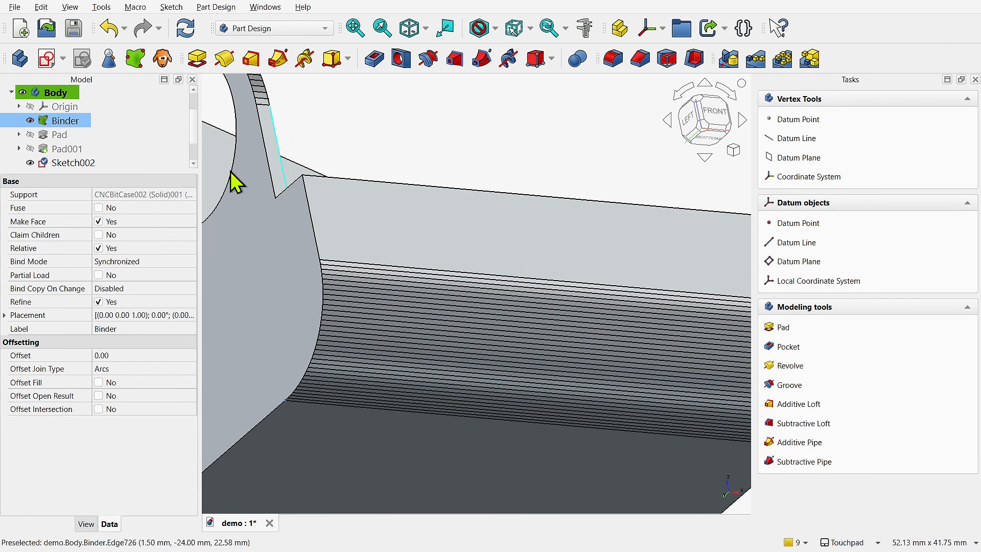
# Open the attached sketch for editing and examine its axes against the case from several sides.
pyautogui.doubleClick(81, 166)
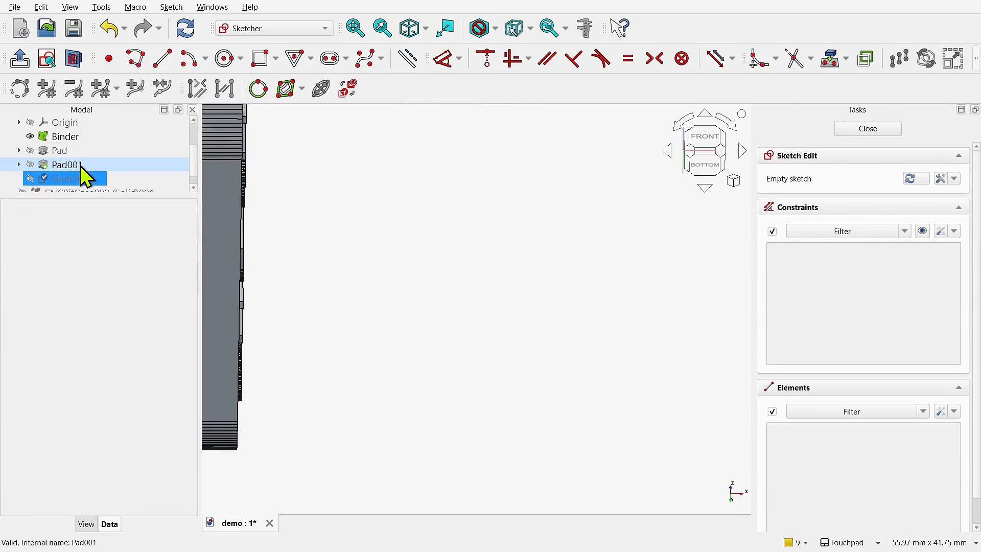
pyautogui.keyDown('shift'); pyautogui.moveTo(405, 291); pyautogui.dragTo(768, 452, button='middle'); pyautogui.keyUp('shift')
pyautogui.scroll(2, 679, 414)
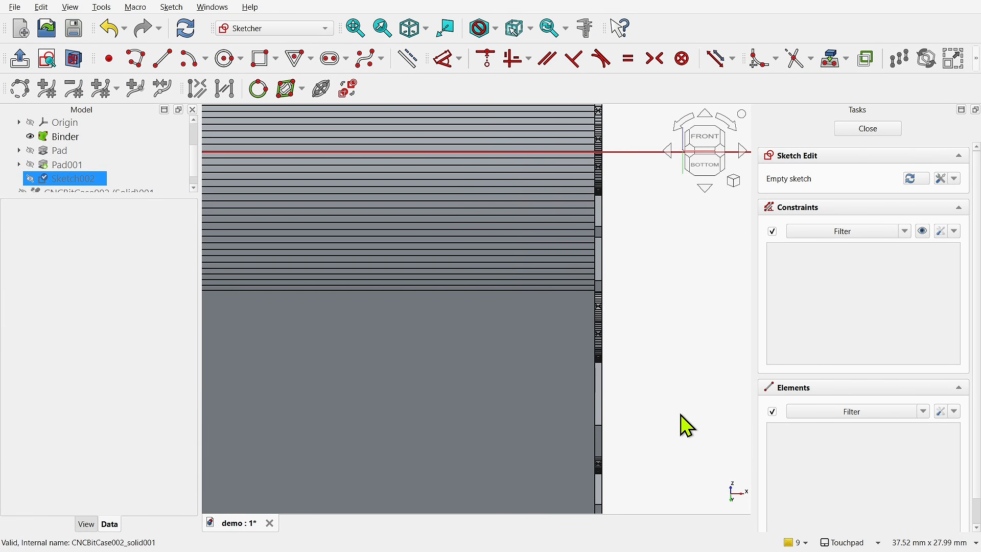
pyautogui.scroll(-5, 679, 415)
pyautogui.keyDown('shift'); pyautogui.moveTo(494, 354); pyautogui.dragTo(541, 358, button='middle'); pyautogui.keyUp('shift')
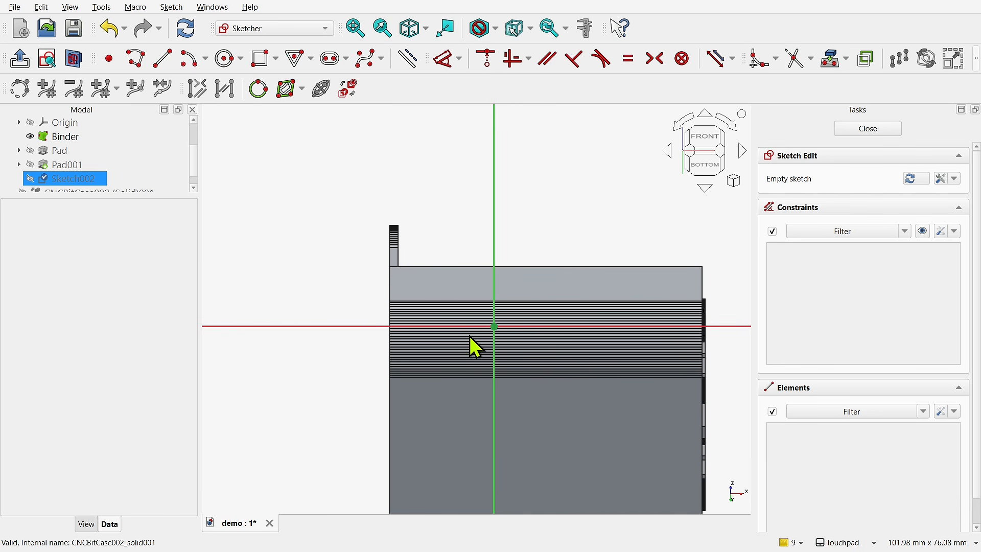
pyautogui.keyDown('alt'); pyautogui.moveTo(470, 336); pyautogui.dragTo(598, 375, button='middle'); pyautogui.keyUp('alt')
pyautogui.keyDown('alt'); pyautogui.moveTo(422, 259); pyautogui.dragTo(492, 341, button='middle'); pyautogui.keyUp('alt')
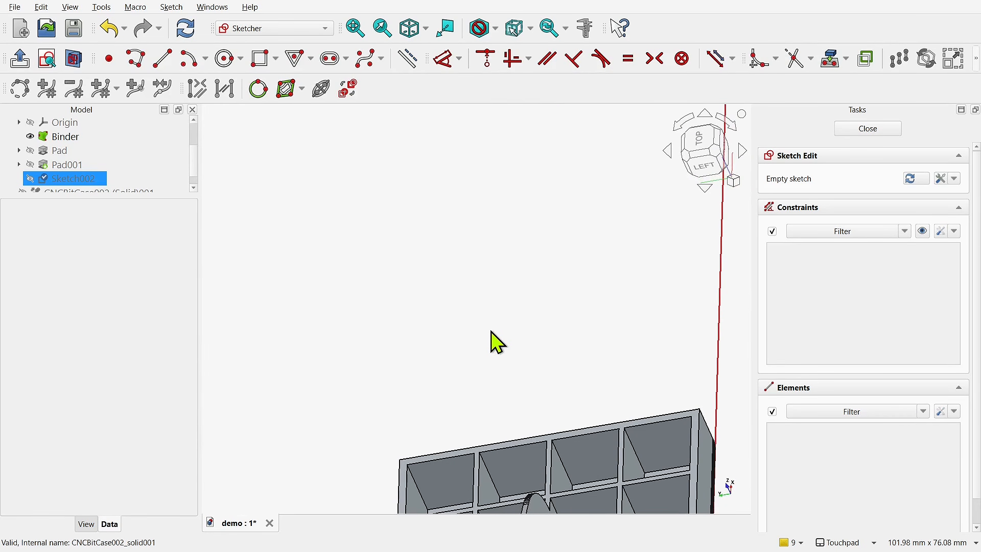
pyautogui.moveTo(544, 375)
pyautogui.keyDown('shift'); pyautogui.mouseDown(button='middle')
pyautogui.moveTo(466, 257)
pyautogui.moveTo(414, 126)
pyautogui.mouseUp(button='middle'); pyautogui.keyUp('shift')
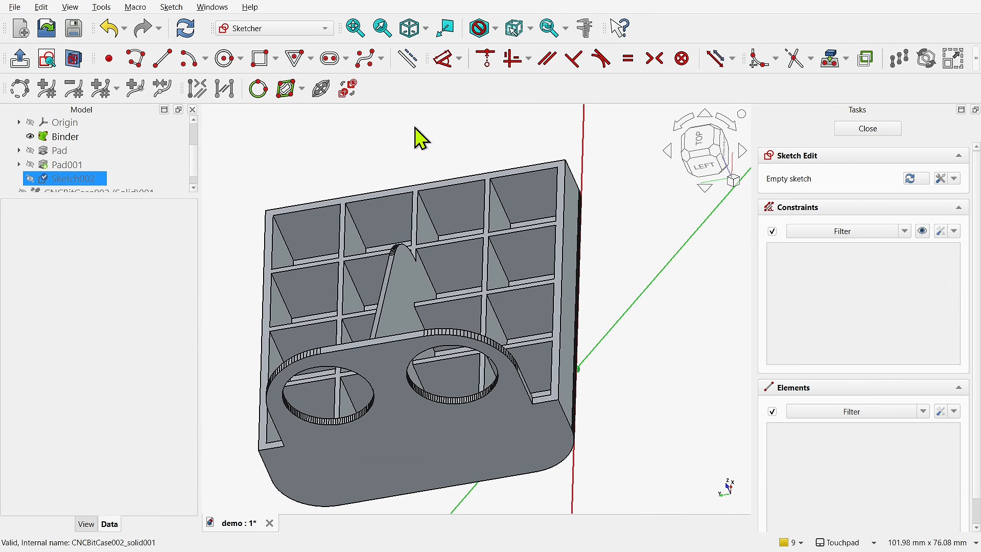
# Try Map Reversed on the sketch to view it from the opposite side, and switch the option off again.
pyautogui.click(74, 179)
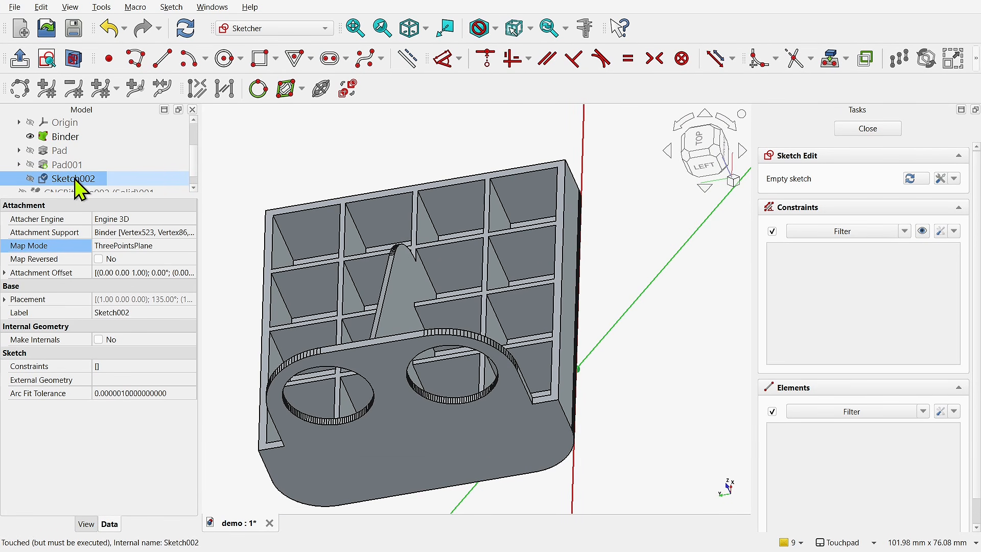
pyautogui.click(98, 259)
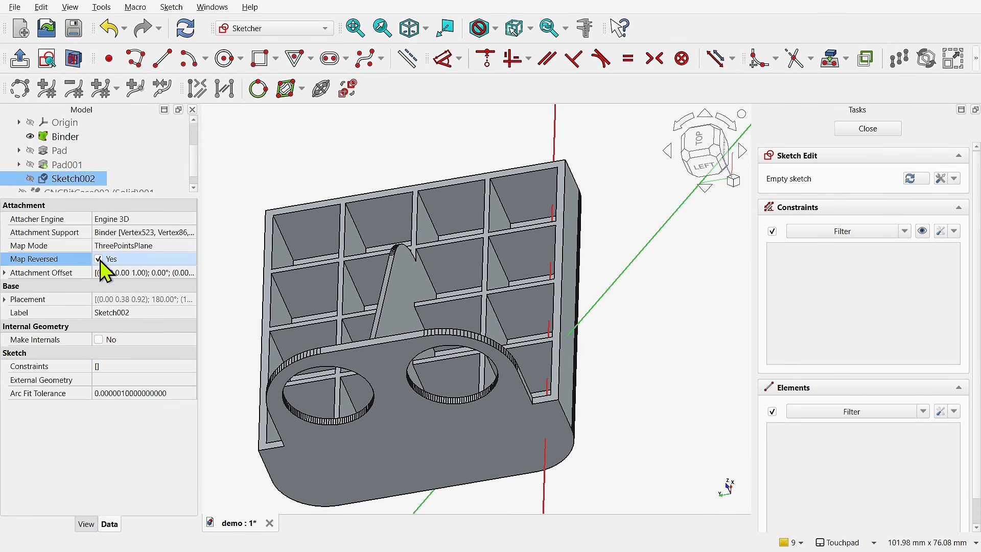
pyautogui.click(46, 61)
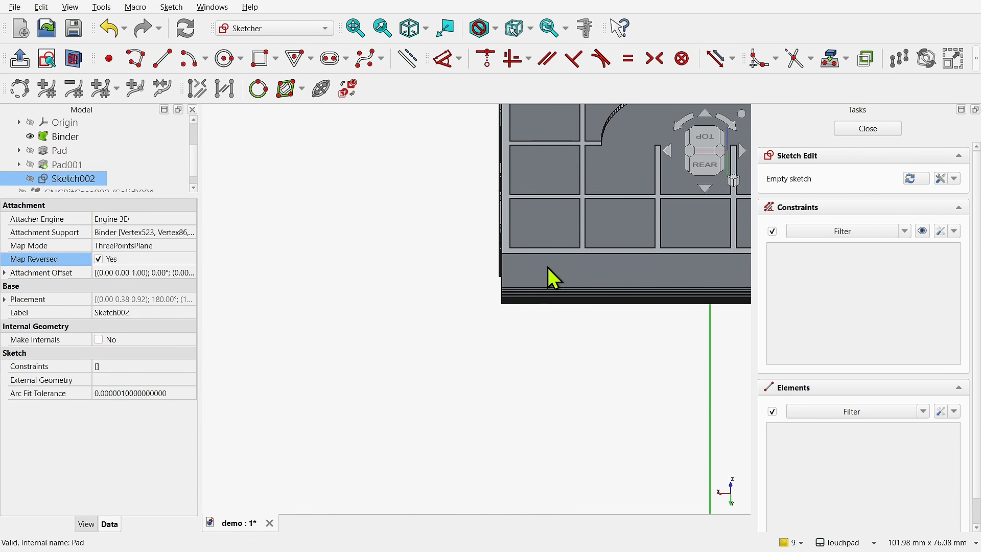
pyautogui.moveTo(551, 276); pyautogui.dragTo(367, 414, button='middle')
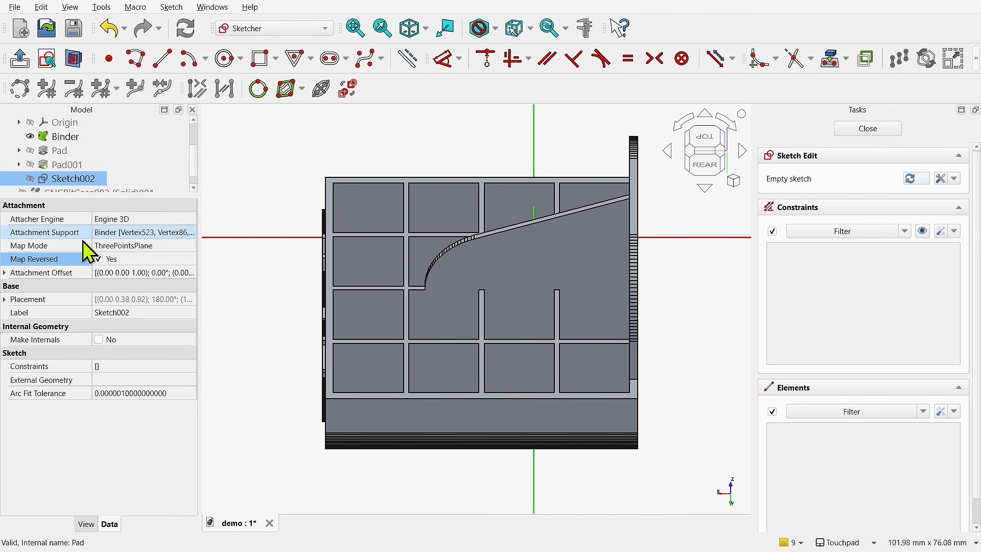
pyautogui.click(46, 58)
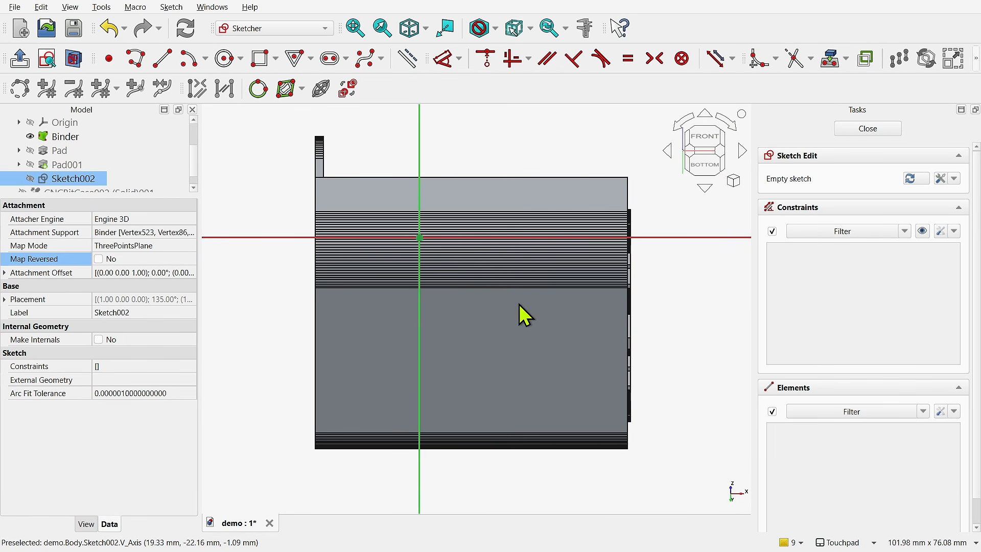
# Sketch a horizontal slot centred on the horizontal axis across the case's curved side, and close the sketch.
pyautogui.moveTo(451, 182)
pyautogui.keyDown('alt'); pyautogui.mouseDown()
pyautogui.moveTo(499, 195)
pyautogui.moveTo(445, 222)
pyautogui.moveTo(453, 203)
pyautogui.moveTo(445, 204)
pyautogui.moveTo(455, 208)
pyautogui.moveTo(413, 248)
pyautogui.mouseUp(); pyautogui.keyUp('alt')
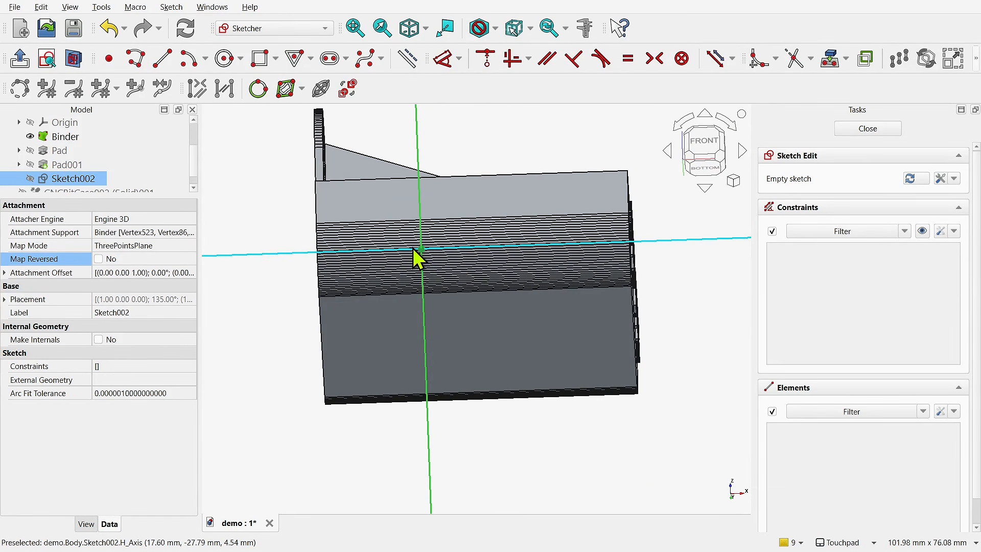
pyautogui.click(47, 62)
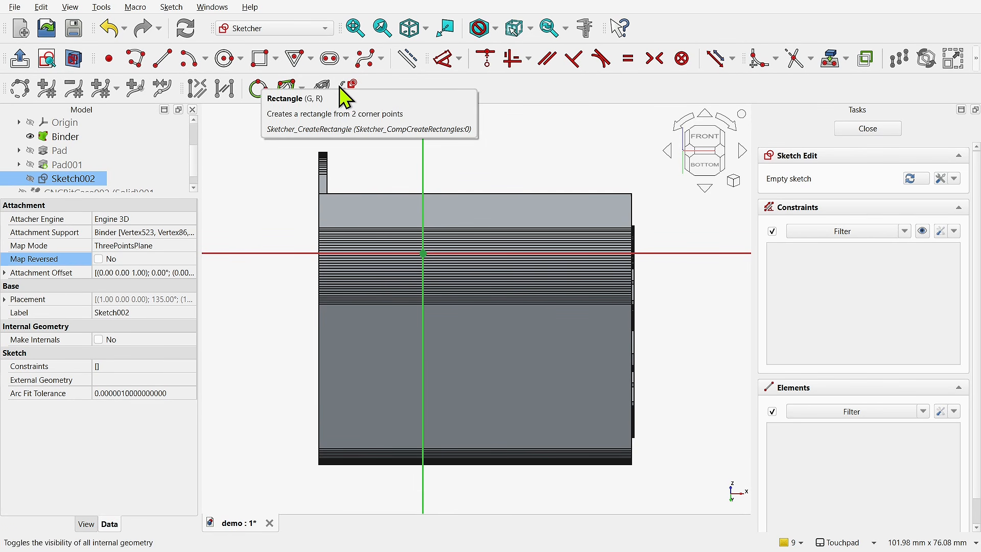
pyautogui.click(331, 59)
pyautogui.click(379, 253)
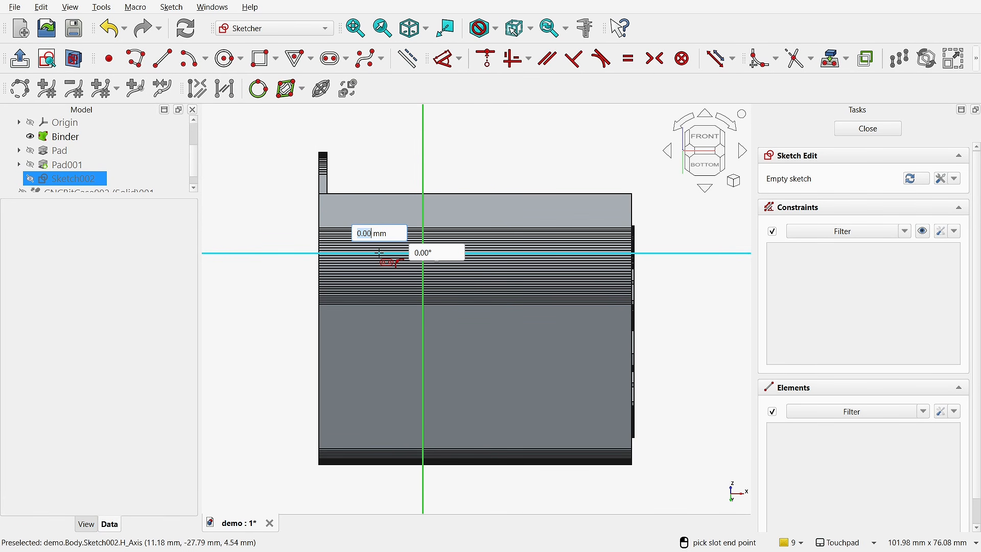
pyautogui.click(573, 253)
pyautogui.click(518, 269)
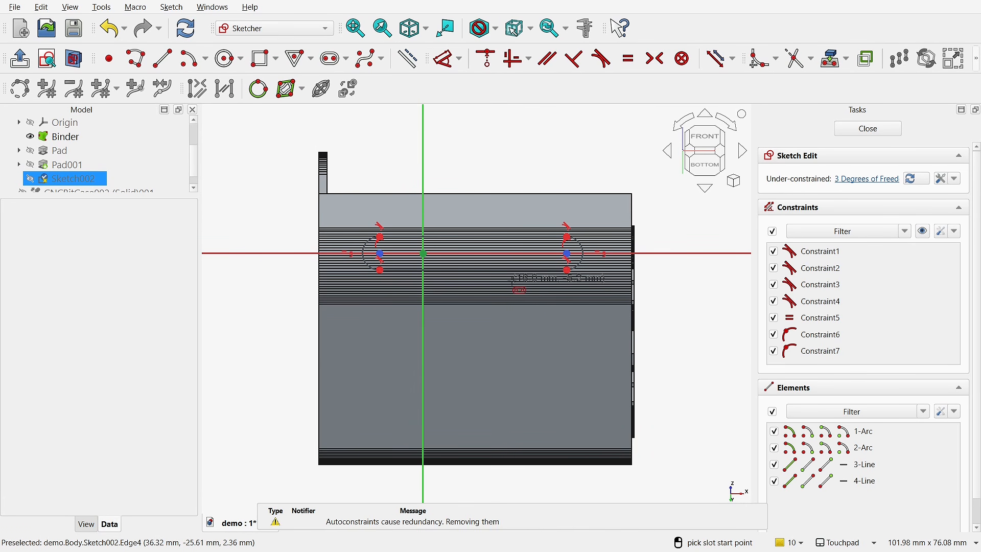
pyautogui.click(871, 134)
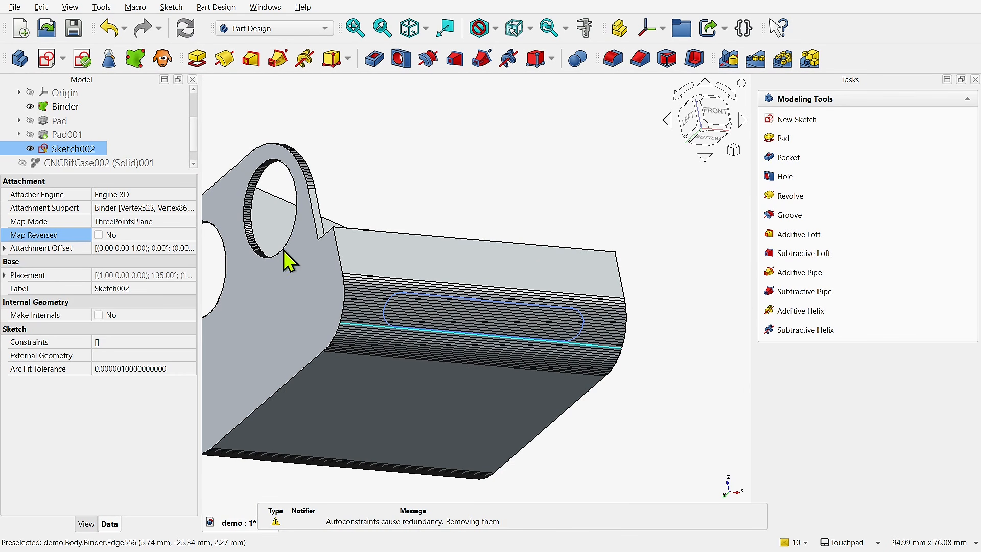
# Hide the binder, show the padded body, and pocket the slot sketch 5 mm deep into the curved side.
pyautogui.click(30, 106)
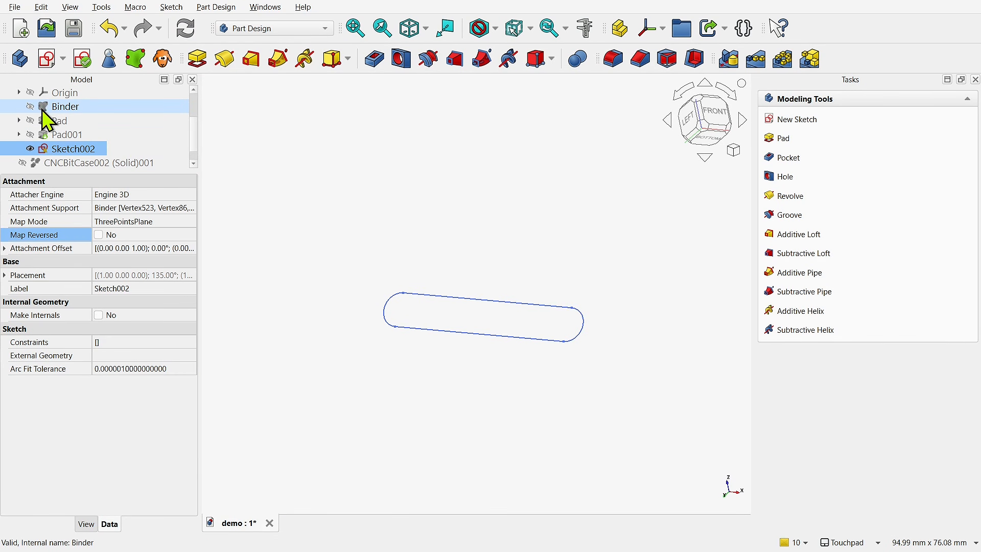
pyautogui.click(30, 135)
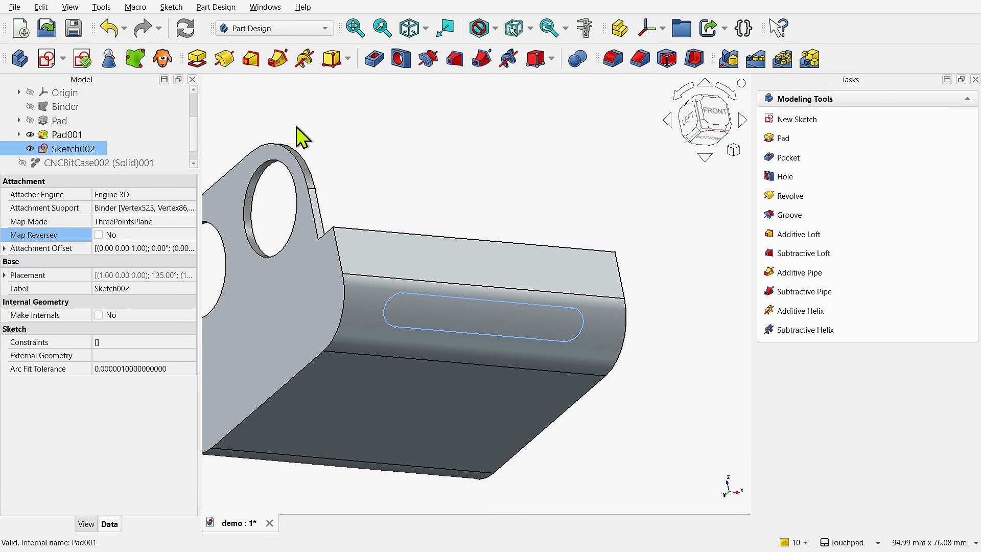
pyautogui.click(376, 63)
pyautogui.moveTo(469, 304); pyautogui.dragTo(479, 338, button='middle')
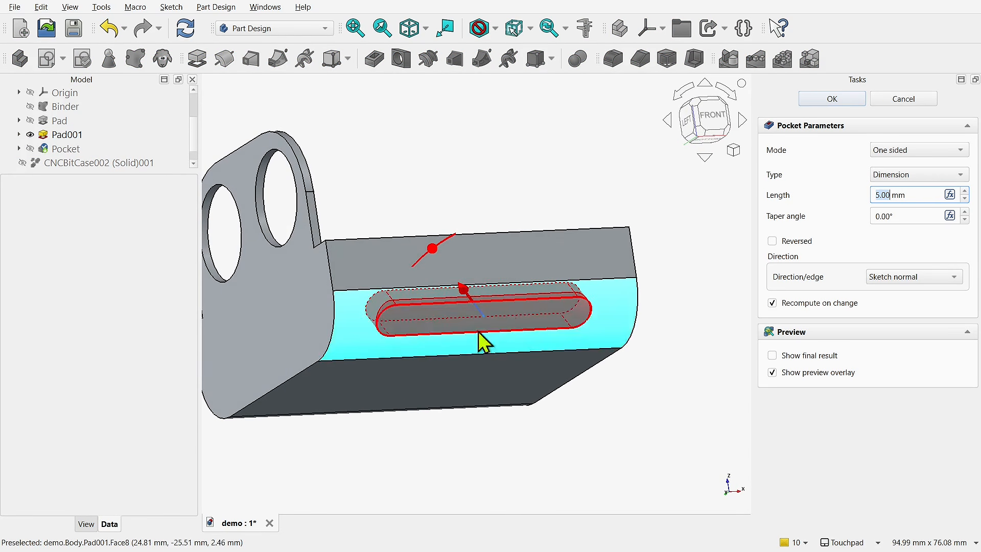
pyautogui.click(825, 100)
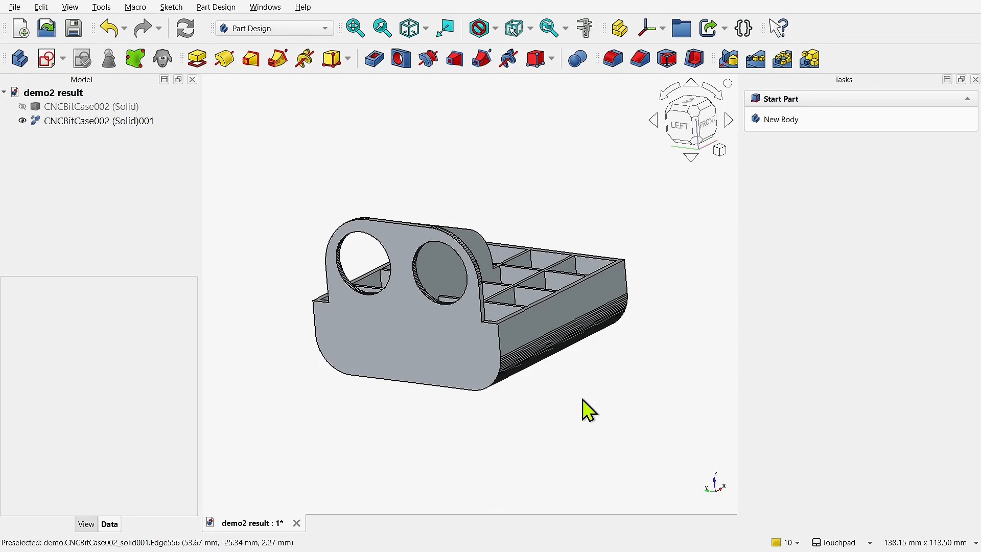
# Switch to the Part workbench and create a sketch on the case's flat handle-side face, attached as Plane face.
pyautogui.click(63, 122)
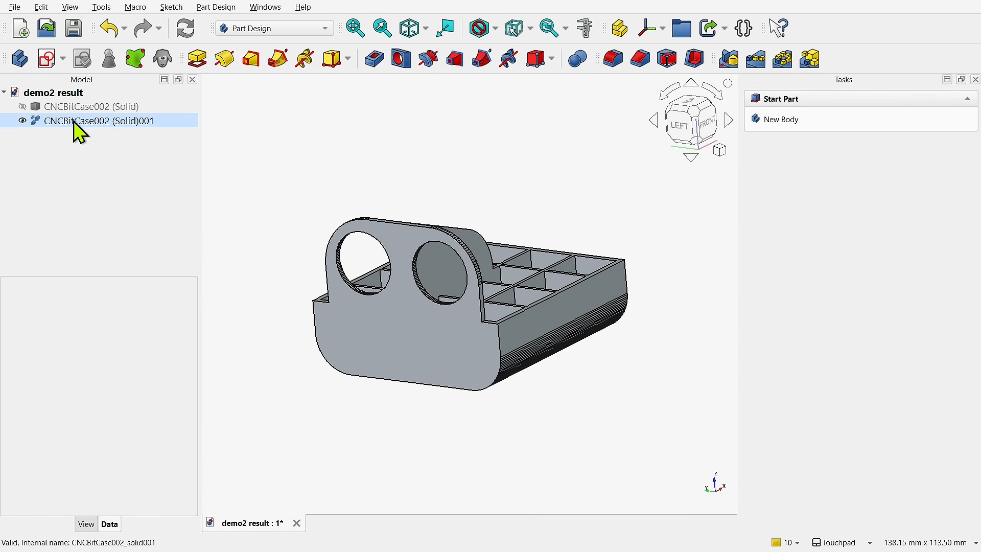
pyautogui.click(289, 30)
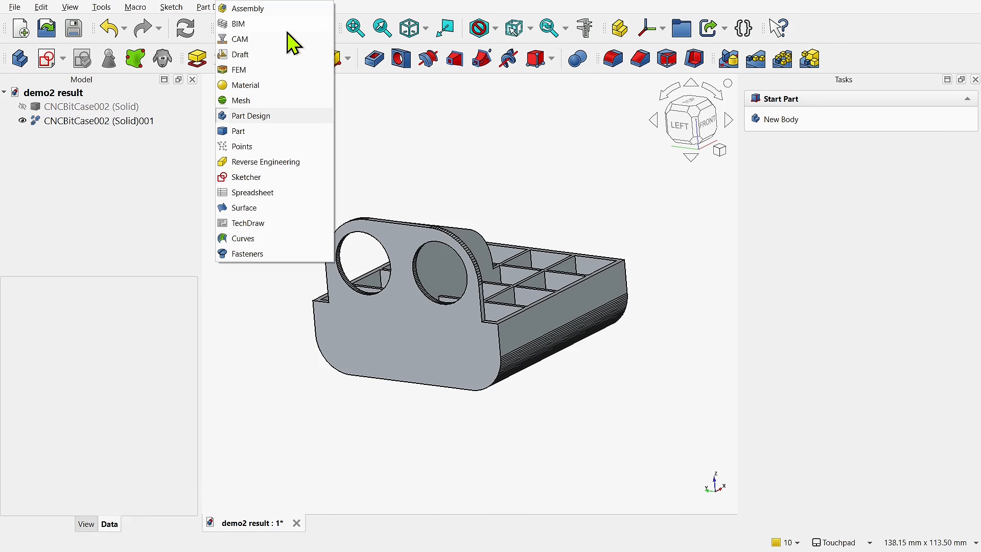
pyautogui.click(239, 132)
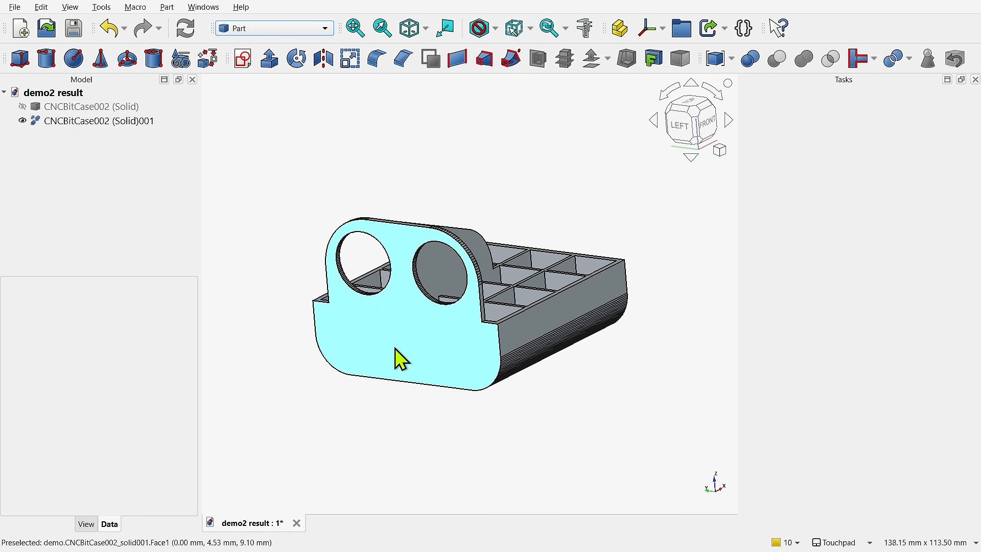
pyautogui.click(378, 317)
pyautogui.click(244, 59)
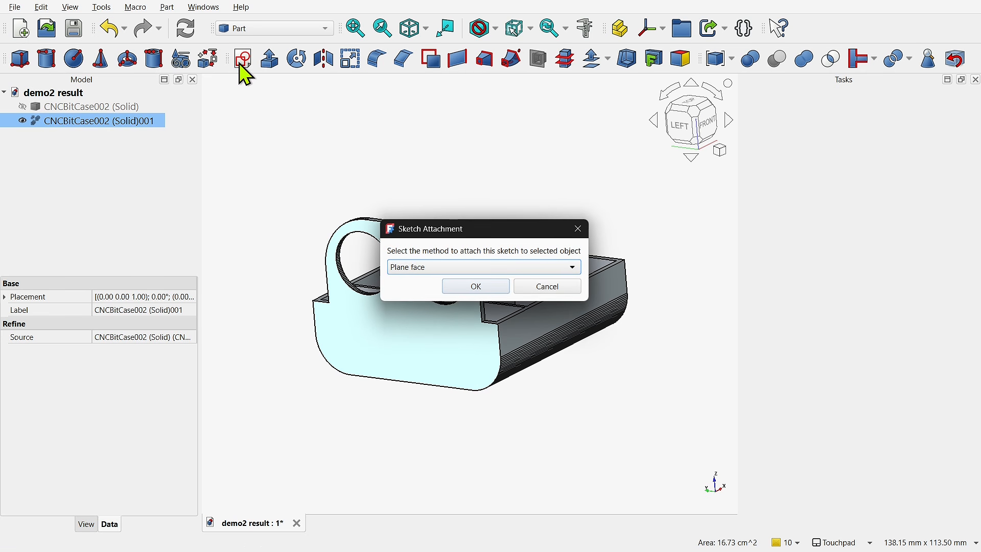
pyautogui.click(476, 286)
# Trace the handle's rounded outline, straight base and two finger holes as a fully constrained sketch, and close the sketch.
pyautogui.keyDown('shift'); pyautogui.moveTo(572, 339); pyautogui.dragTo(461, 407, button='middle'); pyautogui.keyUp('shift')
pyautogui.scroll(1, 374, 322)
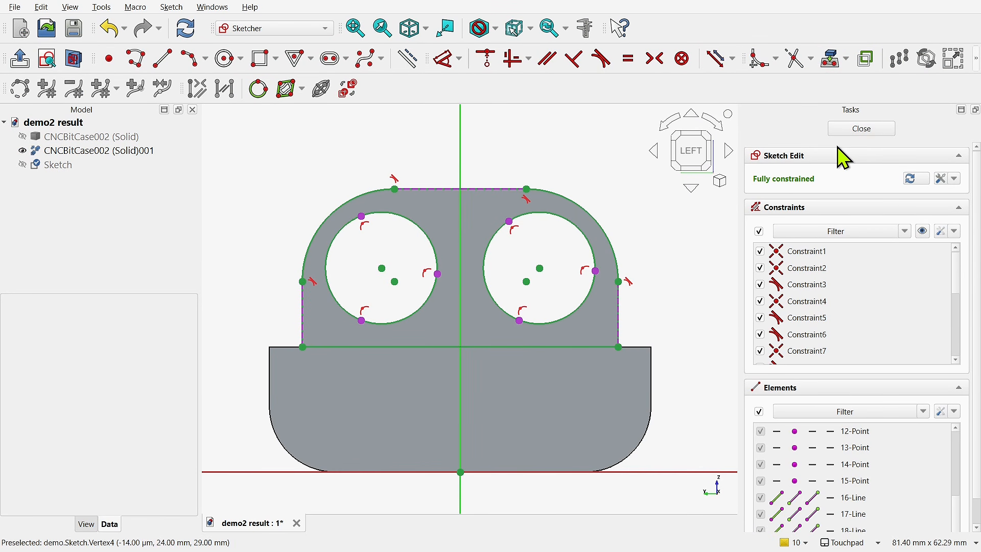
pyautogui.click(847, 132)
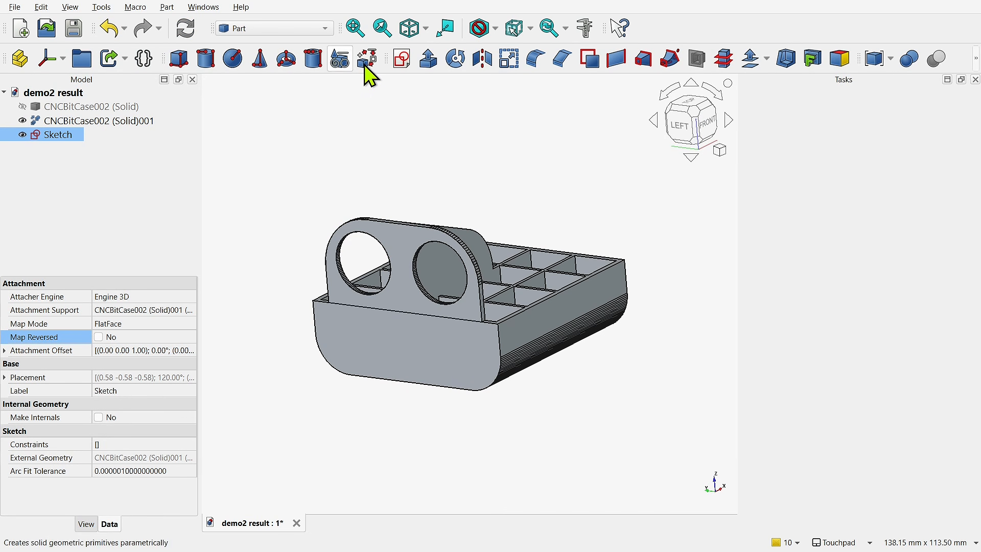
# Try extruding the handle sketch 1.5 mm with Reversed on, hide the refined solid, and delete the extrusion.
pyautogui.click(428, 59)
pyautogui.click(786, 98)
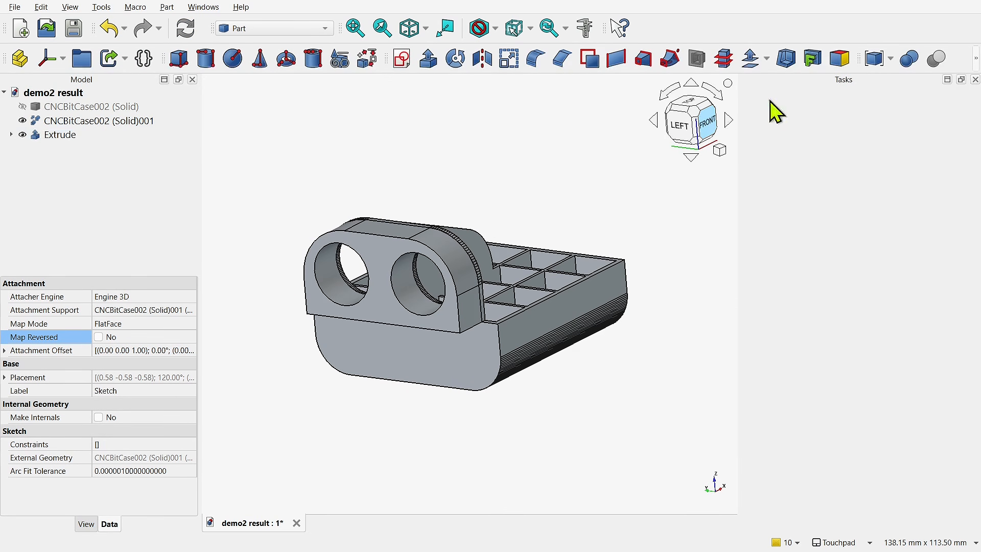
pyautogui.click(76, 135)
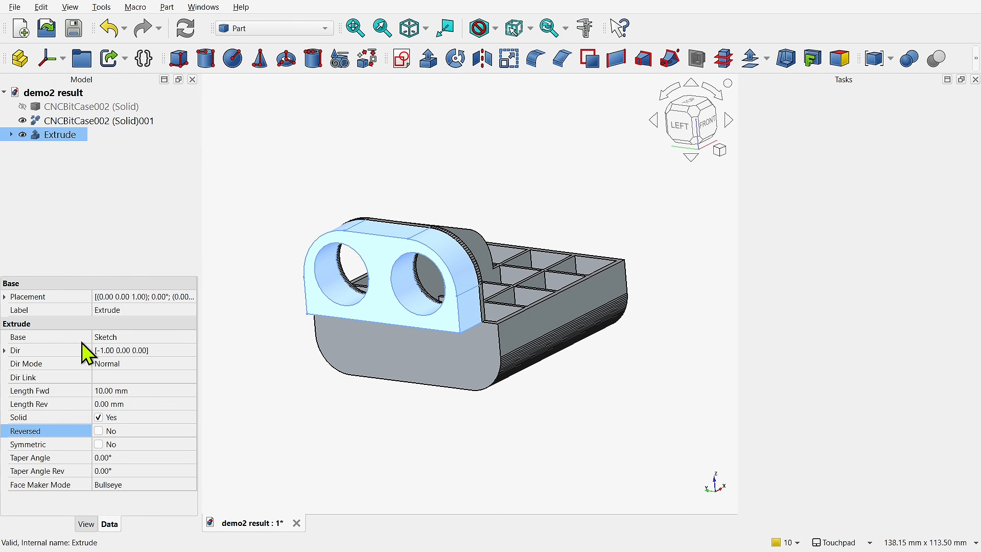
pyautogui.click(99, 431)
pyautogui.click(143, 395)
pyautogui.write('1.5')
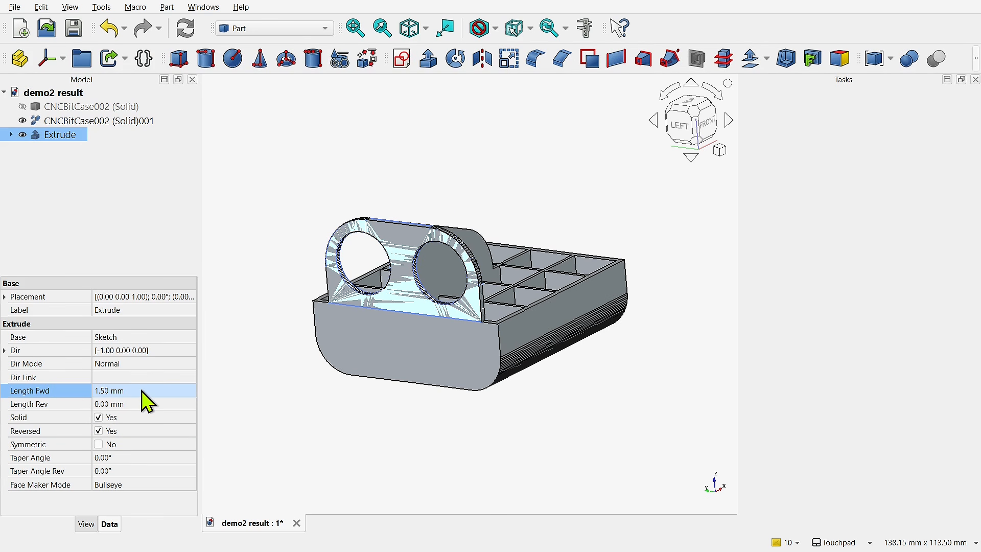
pyautogui.press('Return')
pyautogui.click(23, 121)
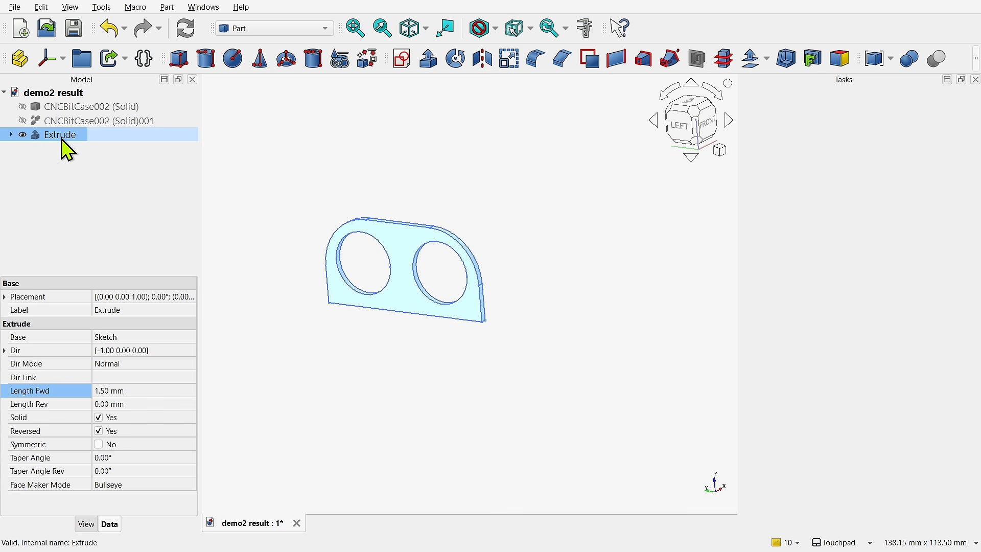
pyautogui.press('Delete')
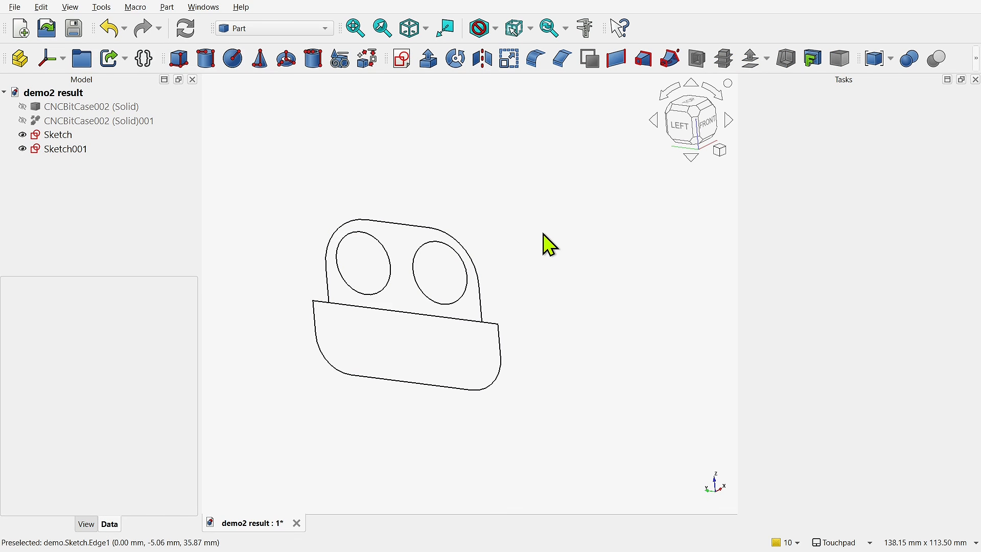
# Switch to the Part Design workbench, create a new body, and add a separate binder for each of the two sketches.
pyautogui.click(284, 33)
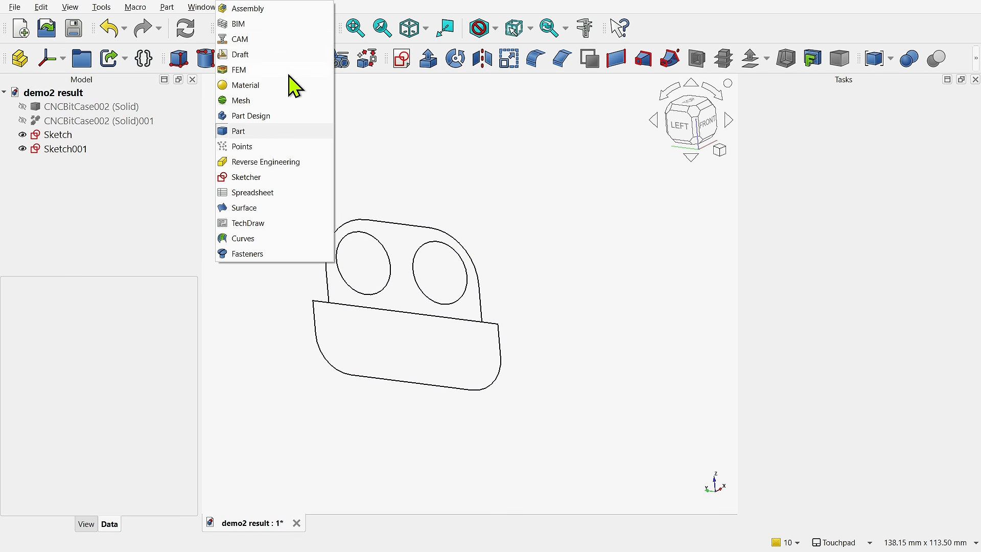
pyautogui.click(262, 116)
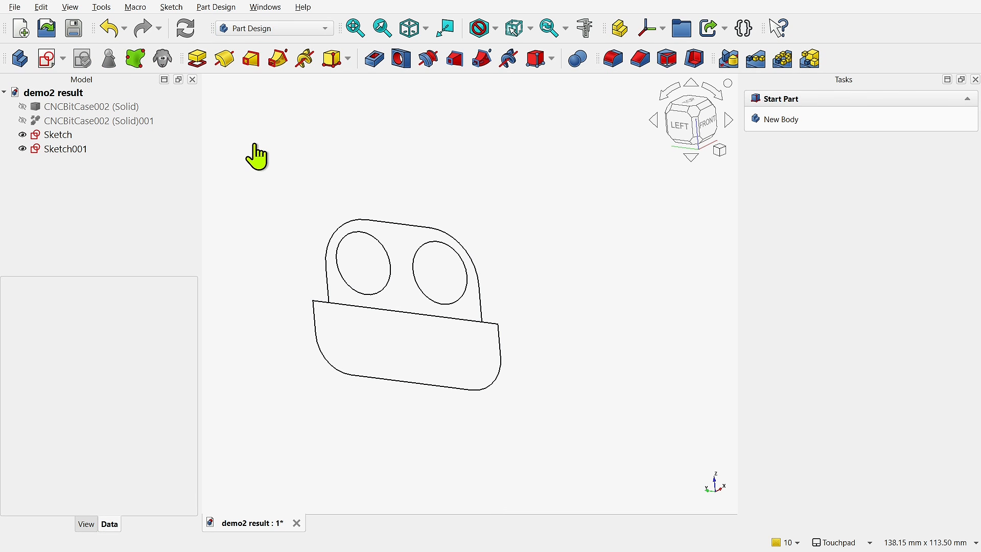
pyautogui.click(19, 60)
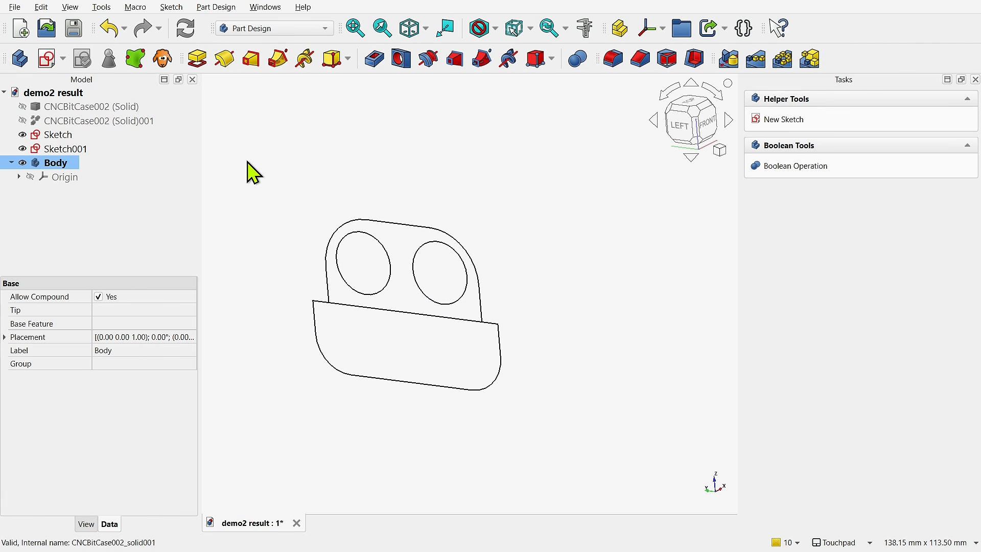
pyautogui.click(82, 135)
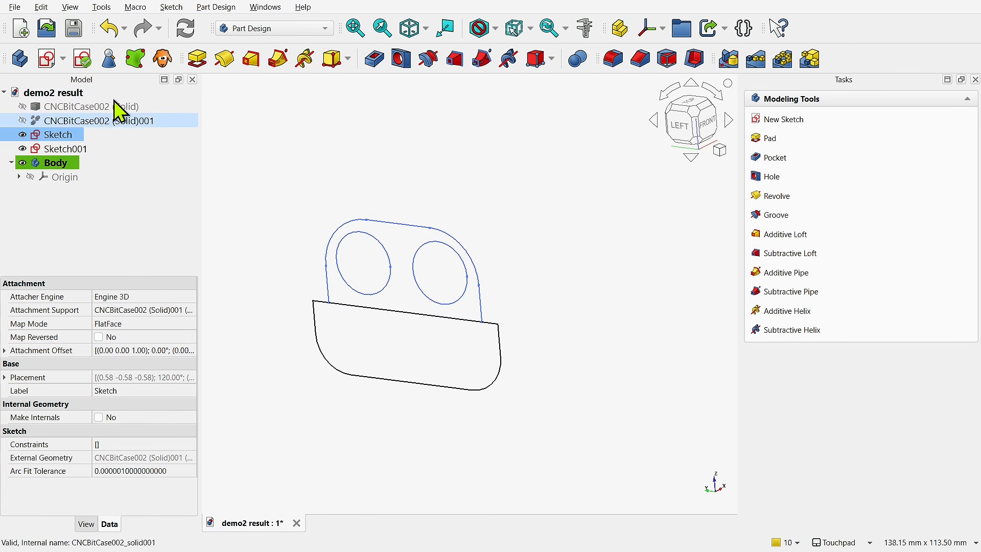
pyautogui.click(139, 59)
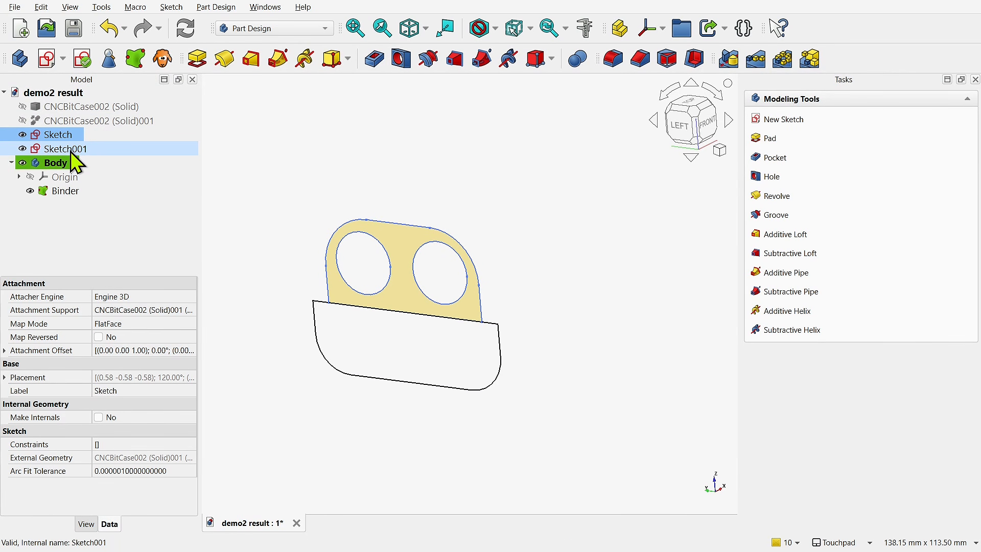
pyautogui.click(72, 151)
pyautogui.click(138, 68)
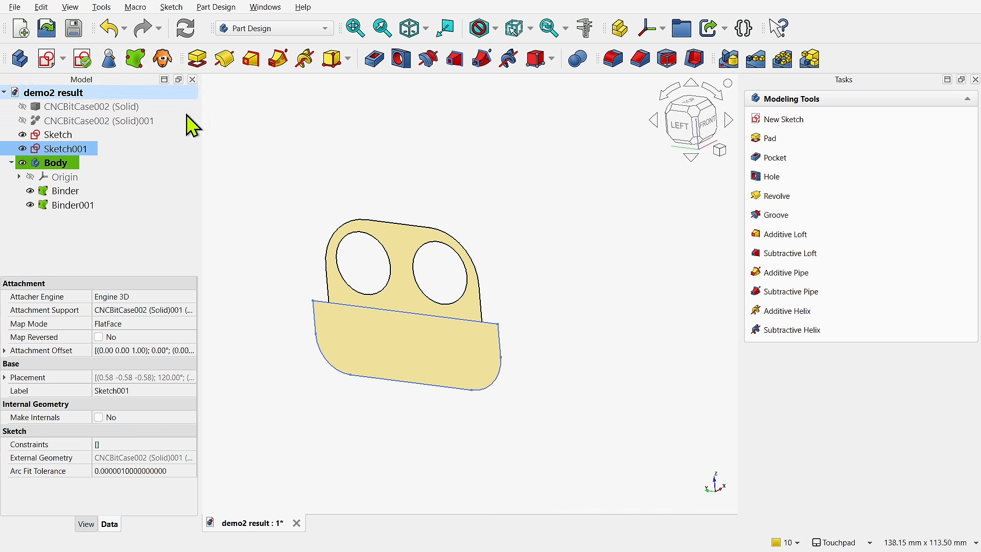
# Turn off Use Binder Style for both binders together.
pyautogui.click(80, 206)
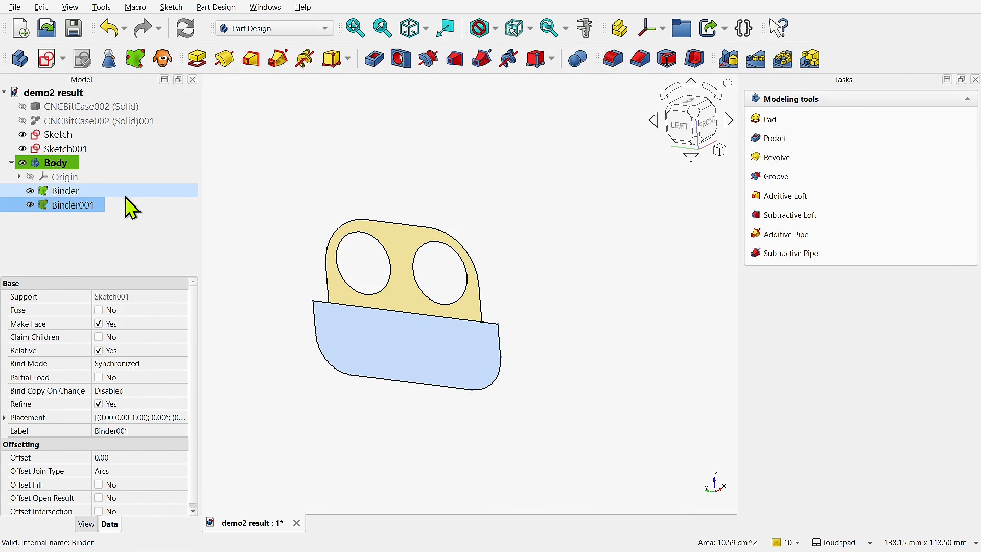
pyautogui.keyDown('ctrl'); pyautogui.click(99, 191); pyautogui.keyUp('ctrl')
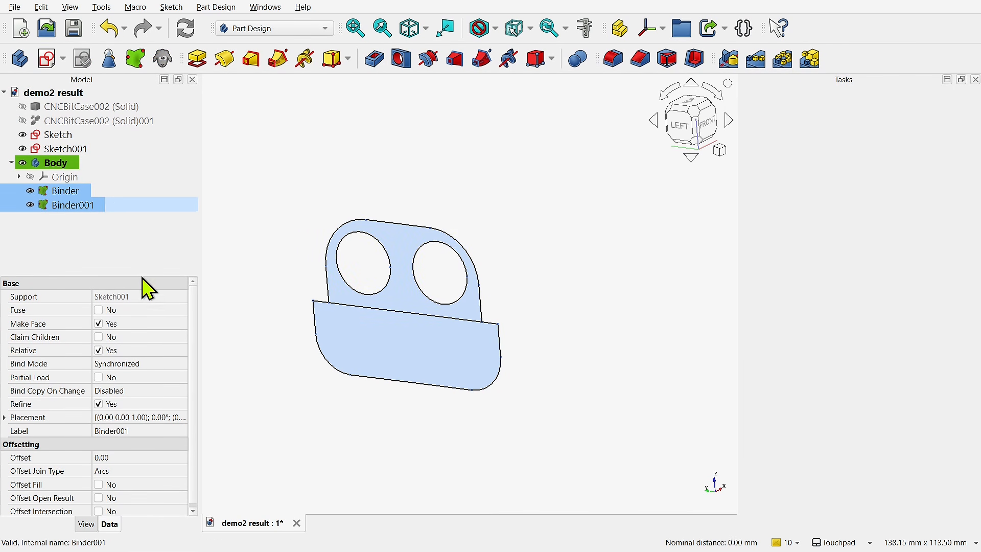
pyautogui.click(86, 524)
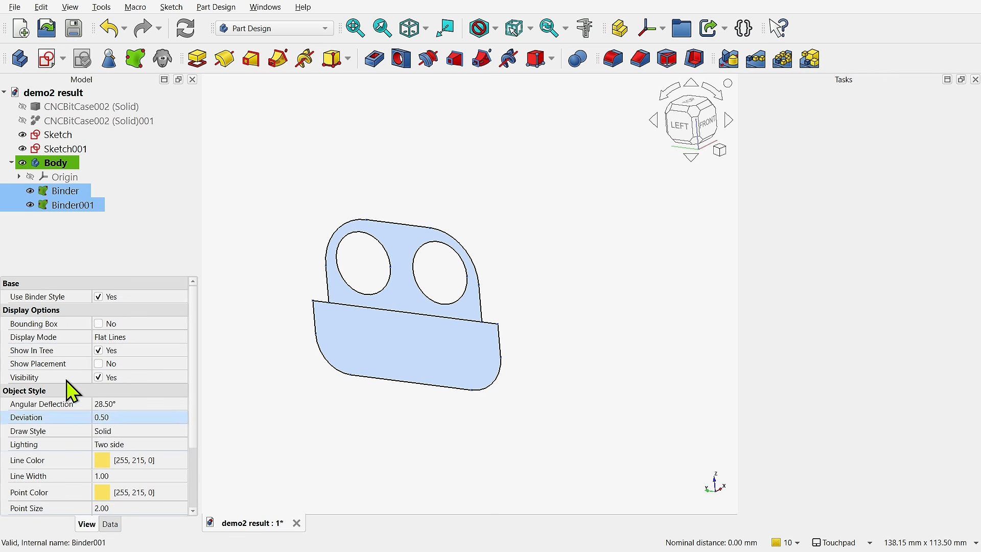
pyautogui.click(104, 298)
pyautogui.click(120, 235)
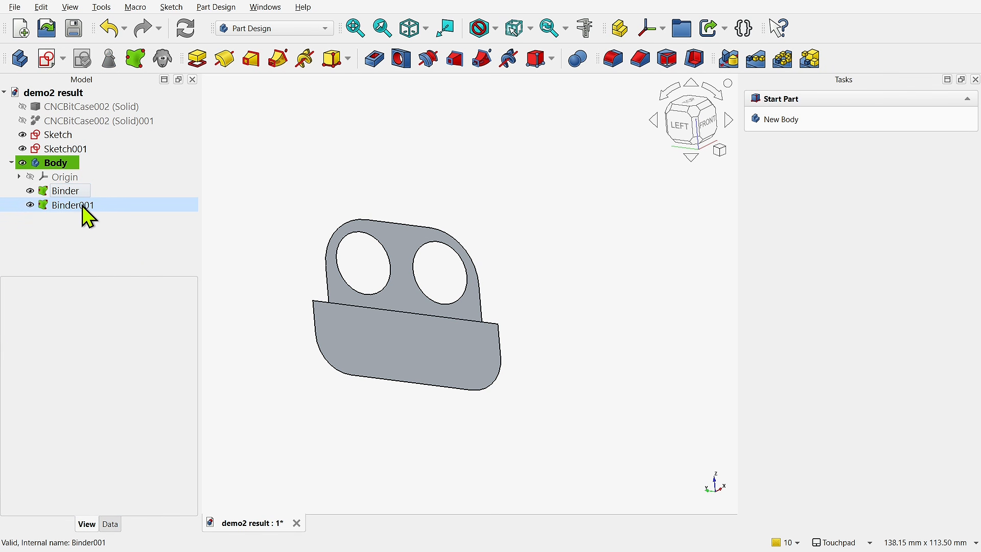
# Pad the handle outline's binder into a thin one-sided plate with its two holes.
pyautogui.click(70, 193)
pyautogui.click(197, 58)
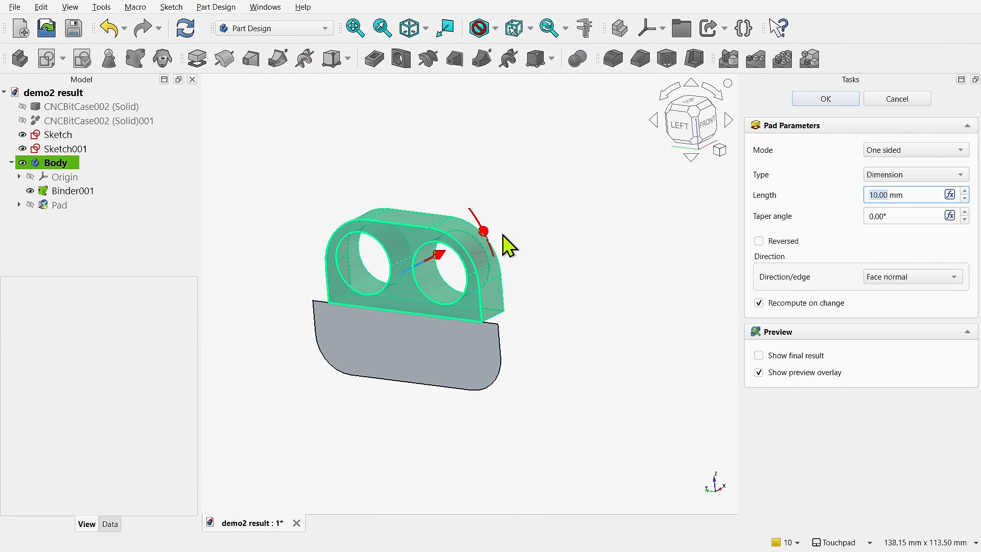
pyautogui.press('Return')
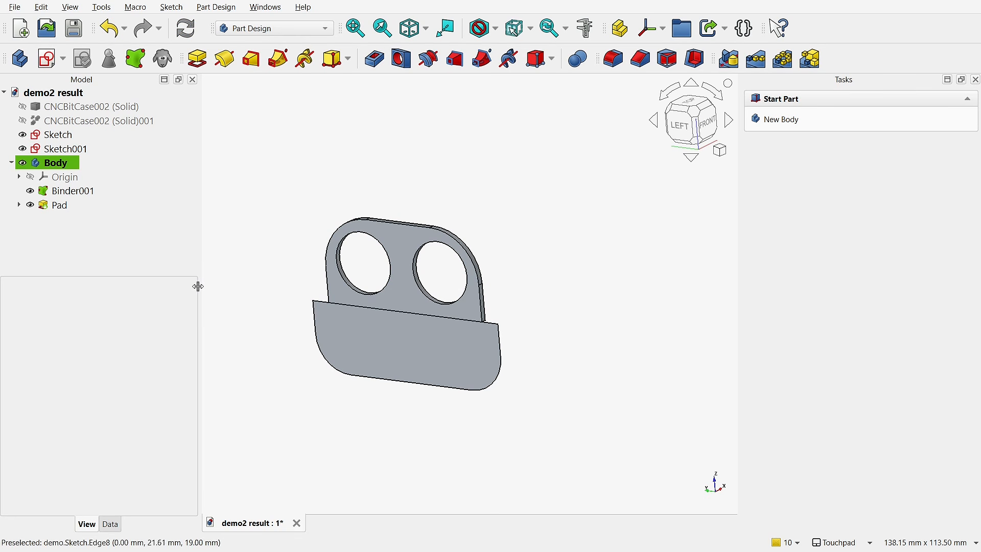
# Pad the lower profile's binder toward the case's far end, showing the refined solid as a reference and hiding it again.
pyautogui.click(67, 193)
pyautogui.click(196, 59)
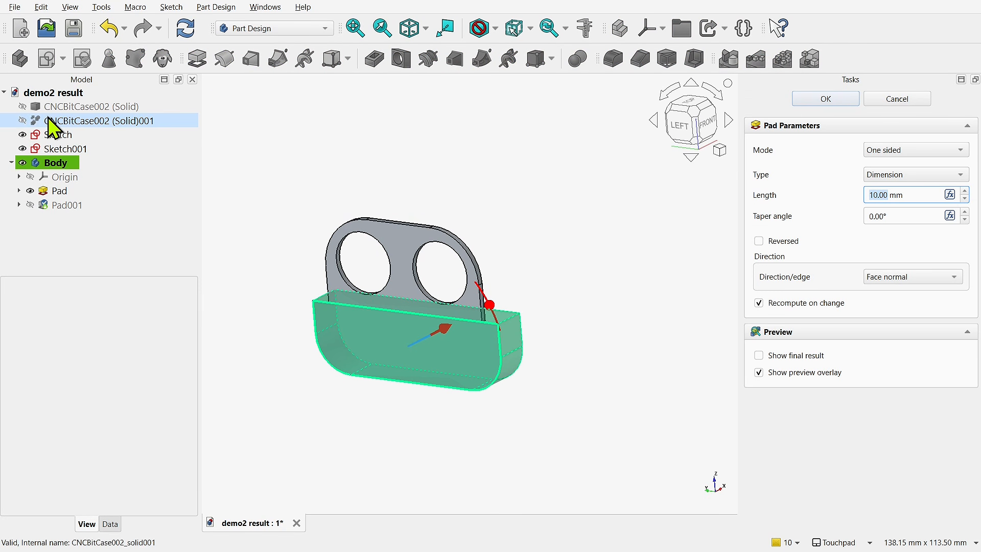
pyautogui.click(25, 121)
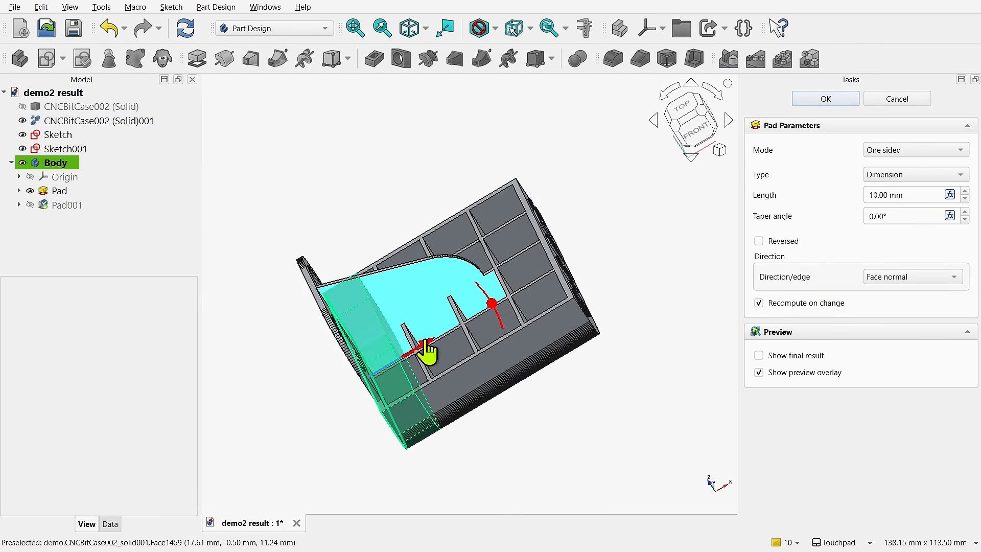
pyautogui.moveTo(432, 350); pyautogui.dragTo(597, 295)
pyautogui.click(826, 98)
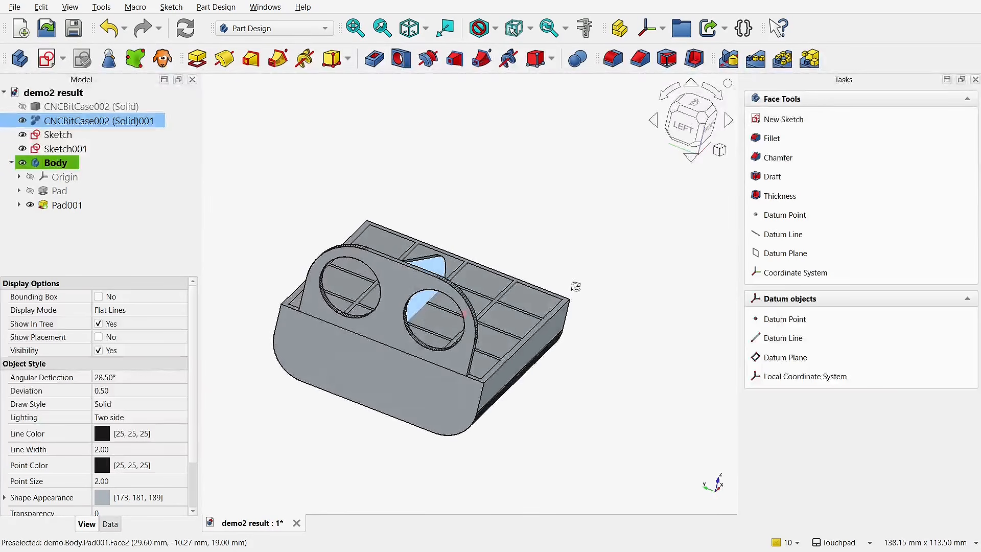
pyautogui.click(22, 121)
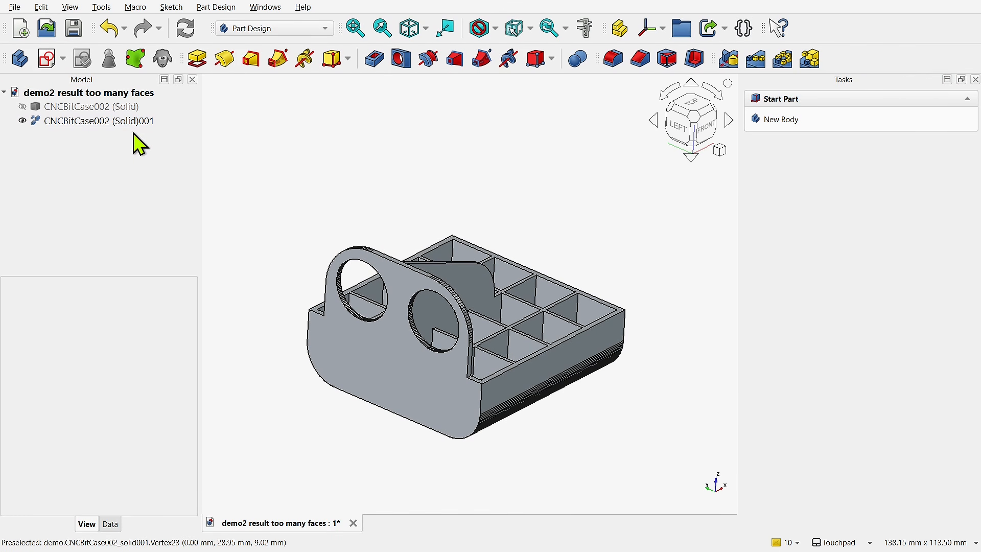
# Switch to the Part workbench and select the refined solid CNCBitCase002 (Solid)001.
pyautogui.click(264, 31)
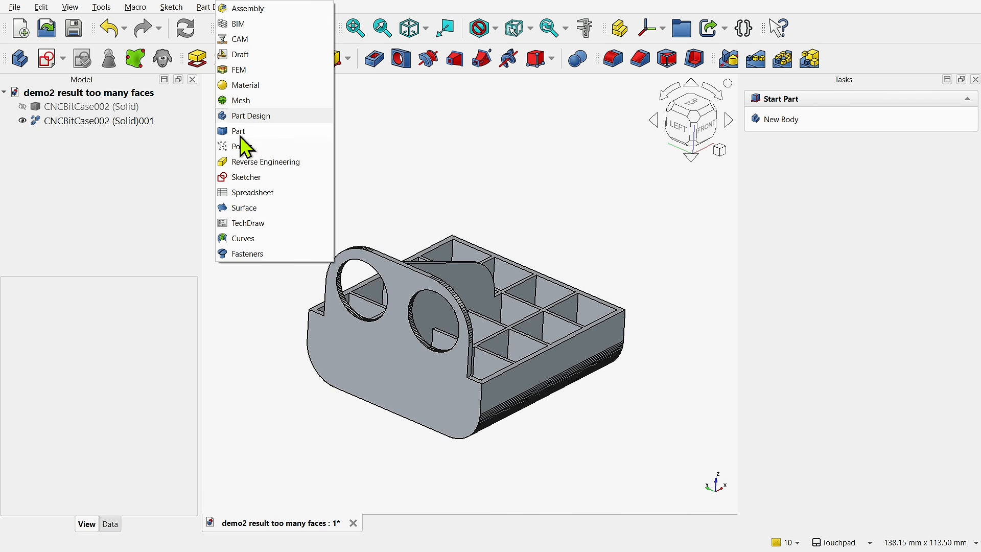
pyautogui.click(238, 132)
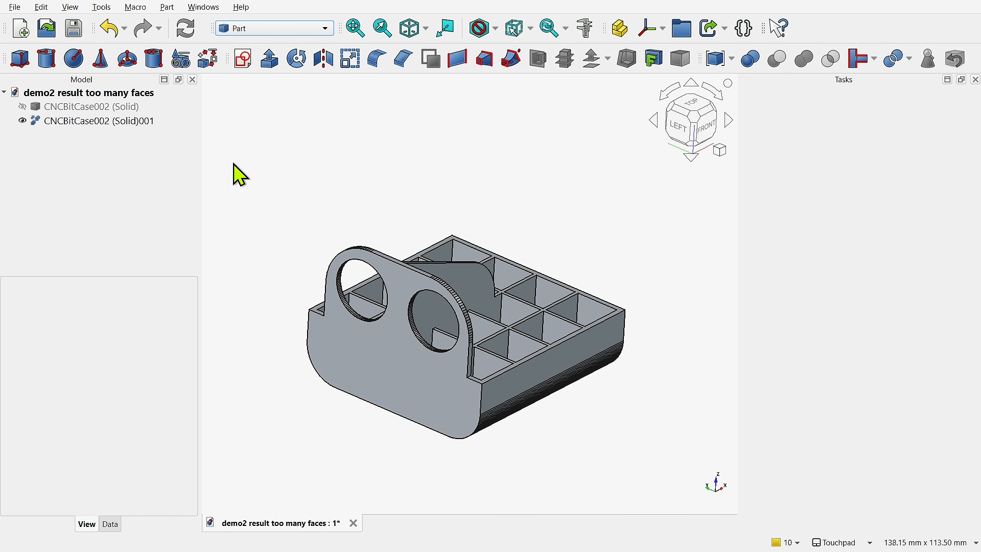
pyautogui.click(92, 121)
pyautogui.click(89, 122)
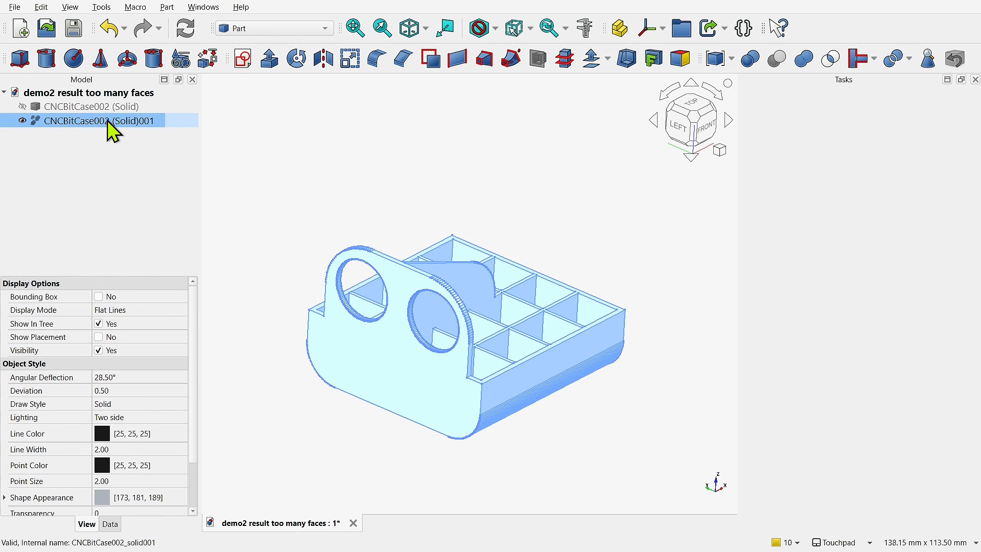
# Try to create a cross section of the refined solid on the YZ plane at position 0 mm.
pyautogui.click(565, 59)
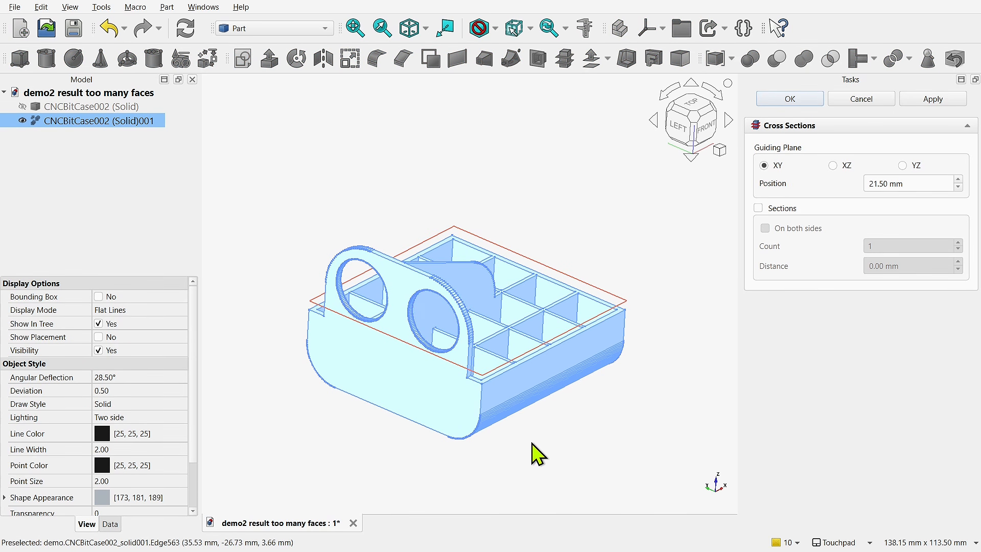
pyautogui.click(833, 166)
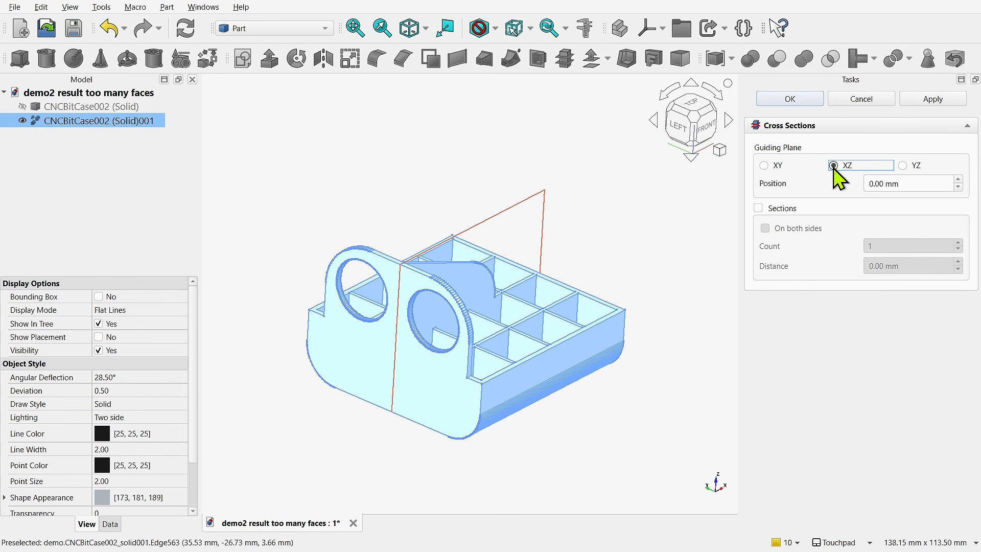
pyautogui.click(903, 165)
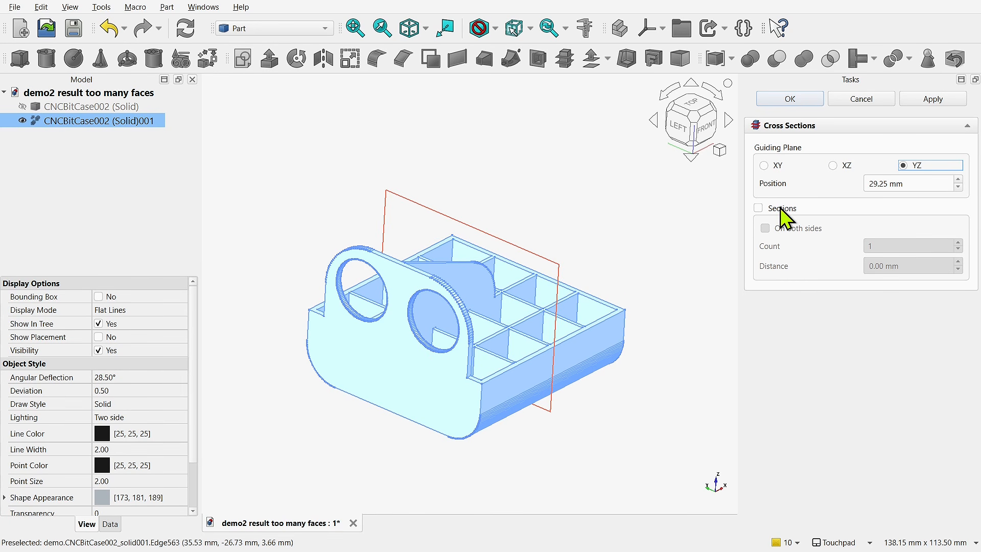
pyautogui.keyDown('alt'); pyautogui.moveTo(532, 346); pyautogui.dragTo(431, 356); pyautogui.keyUp('alt')
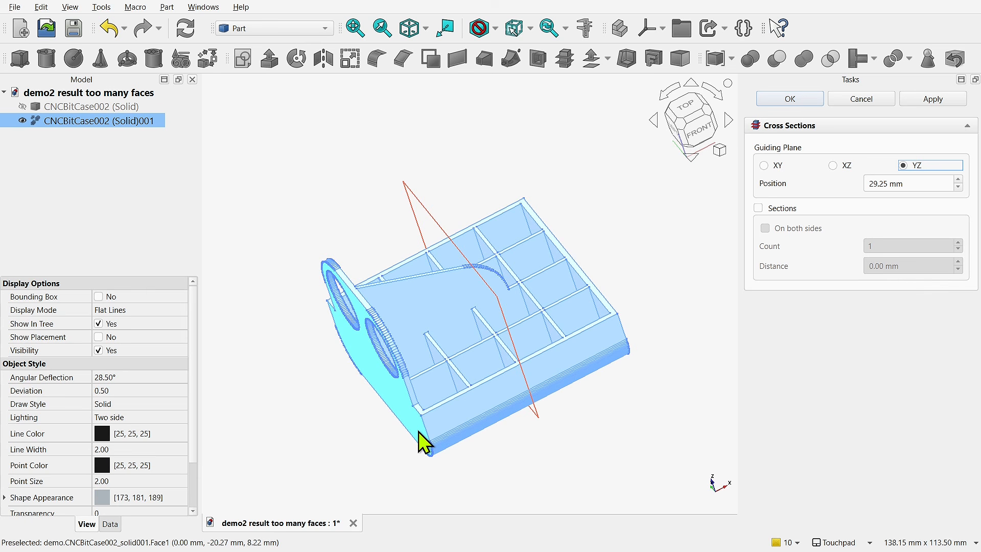
pyautogui.keyDown('alt'); pyautogui.moveTo(438, 407); pyautogui.dragTo(483, 381); pyautogui.keyUp('alt')
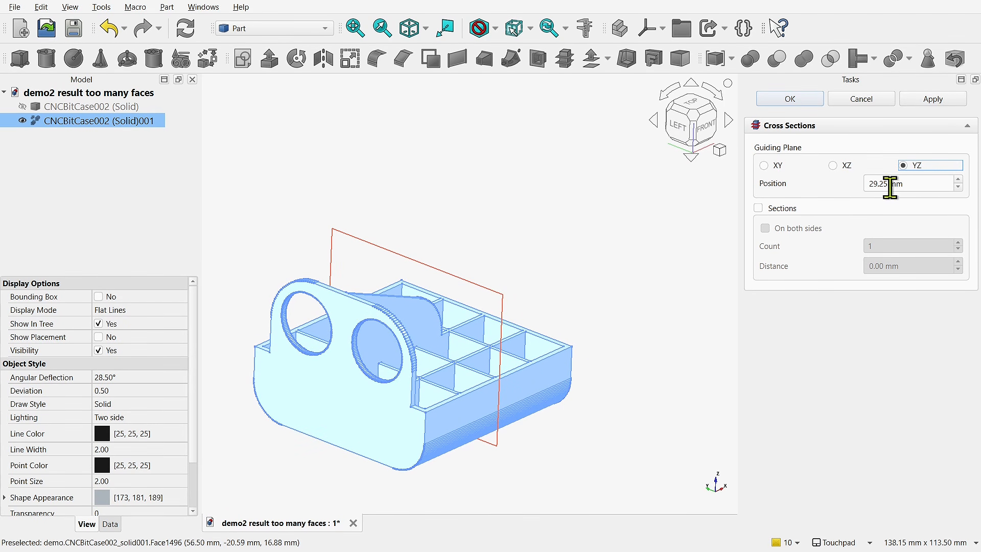
pyautogui.click(958, 187)
pyautogui.click(958, 187)
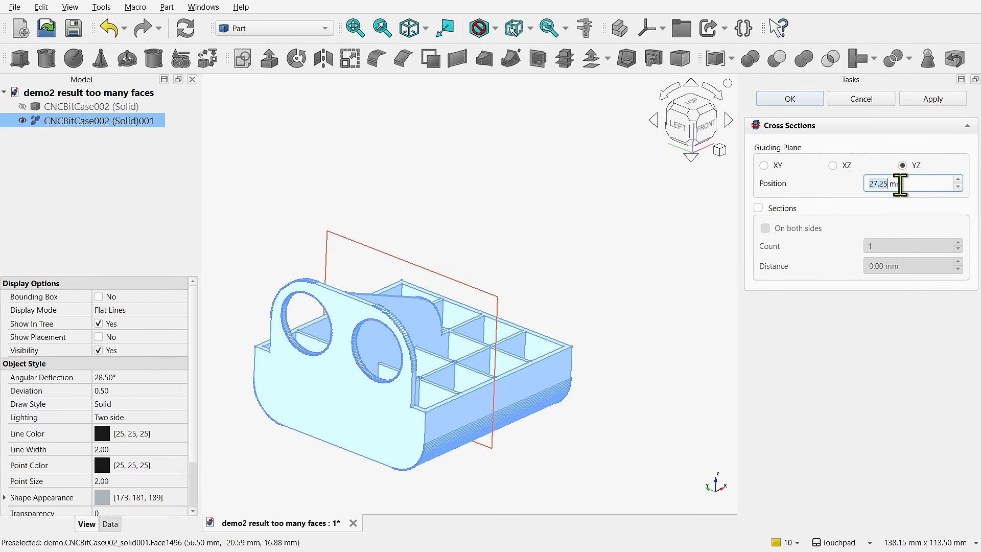
pyautogui.write('0')
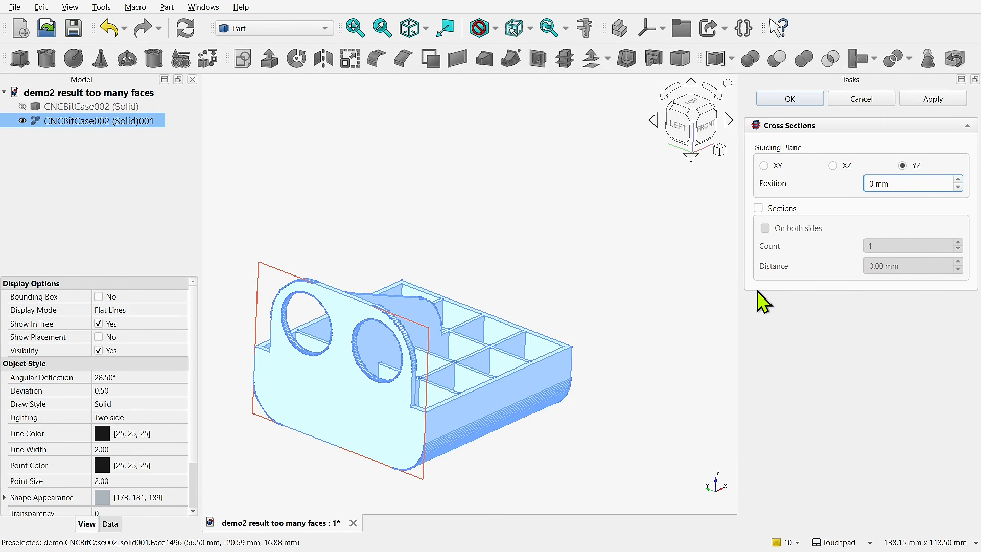
pyautogui.click(672, 325)
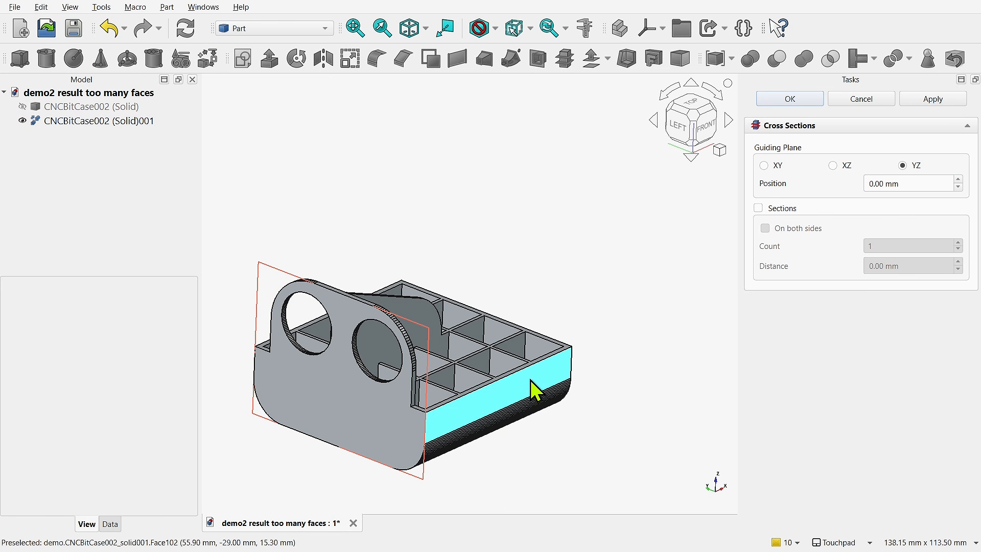
pyautogui.keyDown('shift'); pyautogui.moveTo(496, 376); pyautogui.dragTo(456, 372); pyautogui.keyUp('shift')
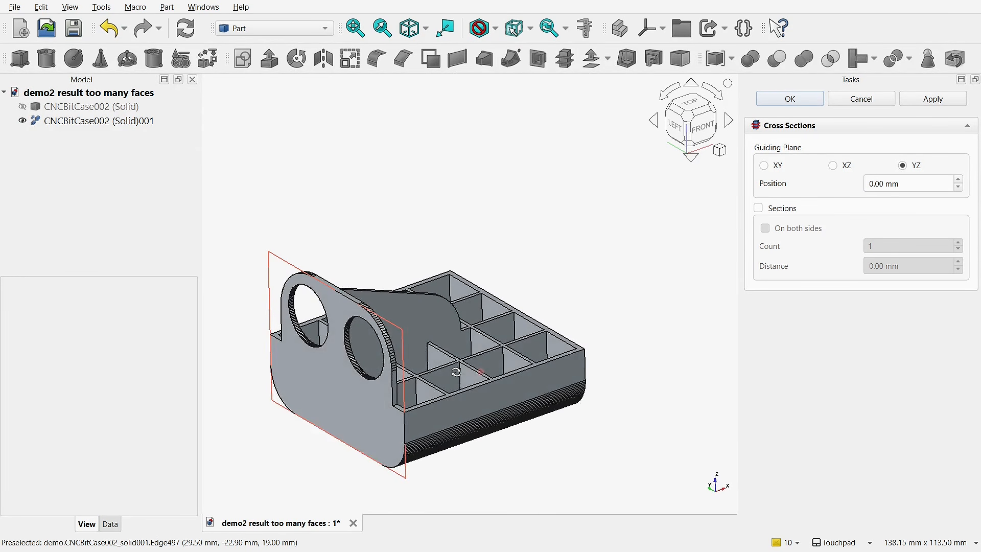
pyautogui.click(805, 100)
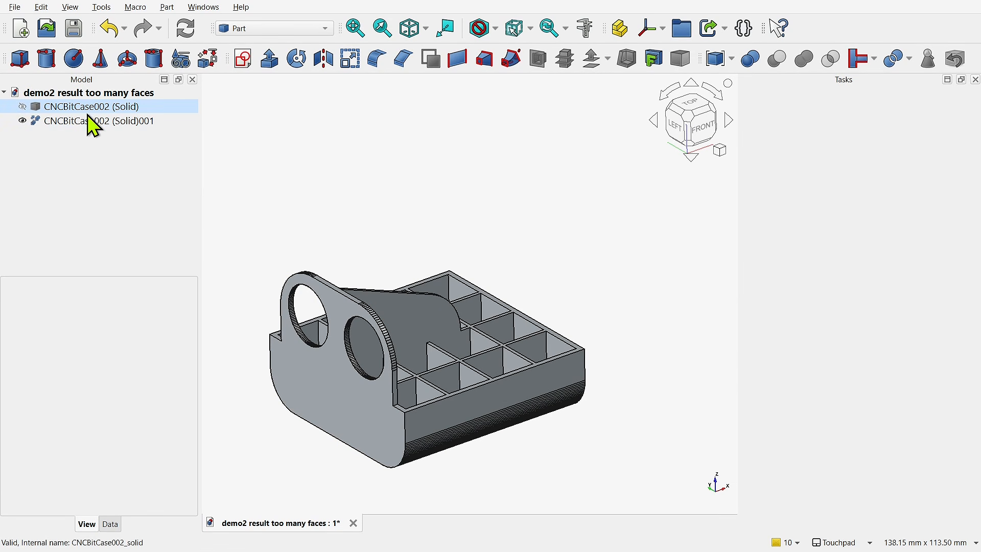
# Create a YZ cross section of the refined solid at position 0.1 mm and check its outline with the solid temporarily hidden.
pyautogui.click(143, 120)
pyautogui.click(570, 59)
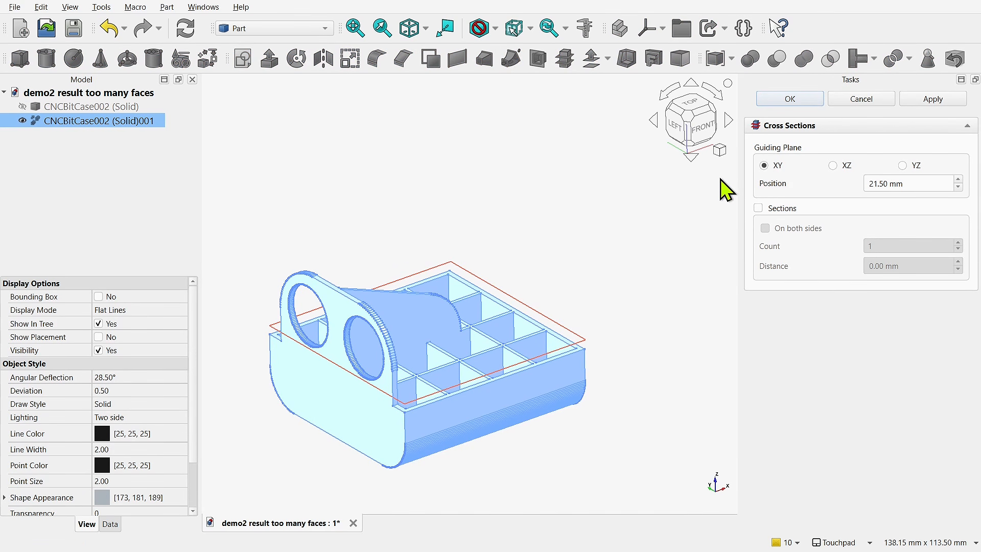
pyautogui.click(907, 166)
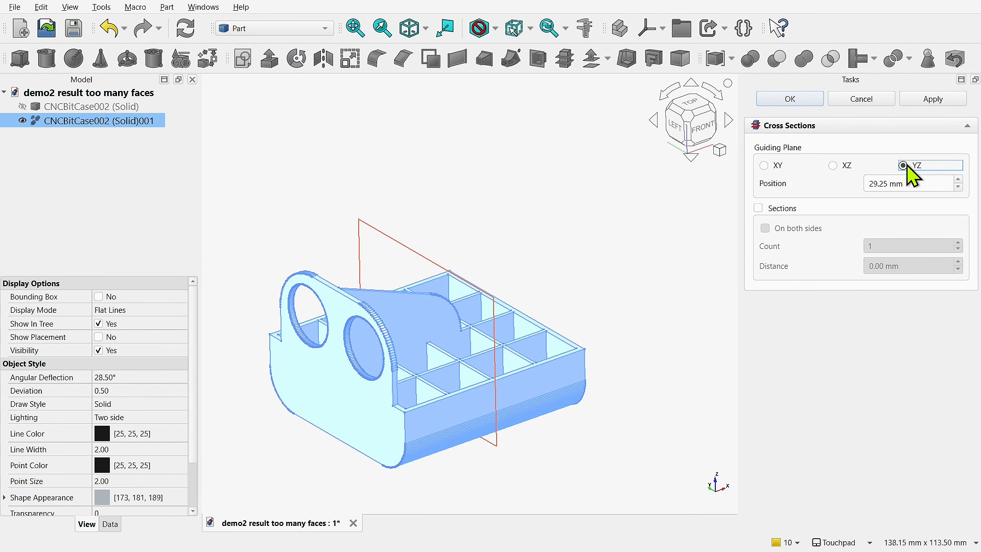
pyautogui.moveTo(921, 188); pyautogui.dragTo(828, 185)
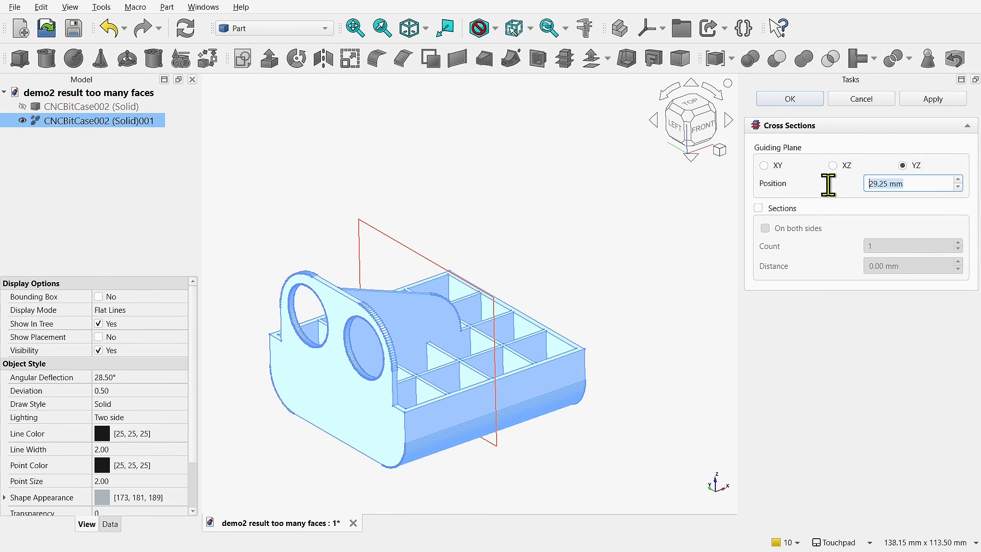
pyautogui.write('0')
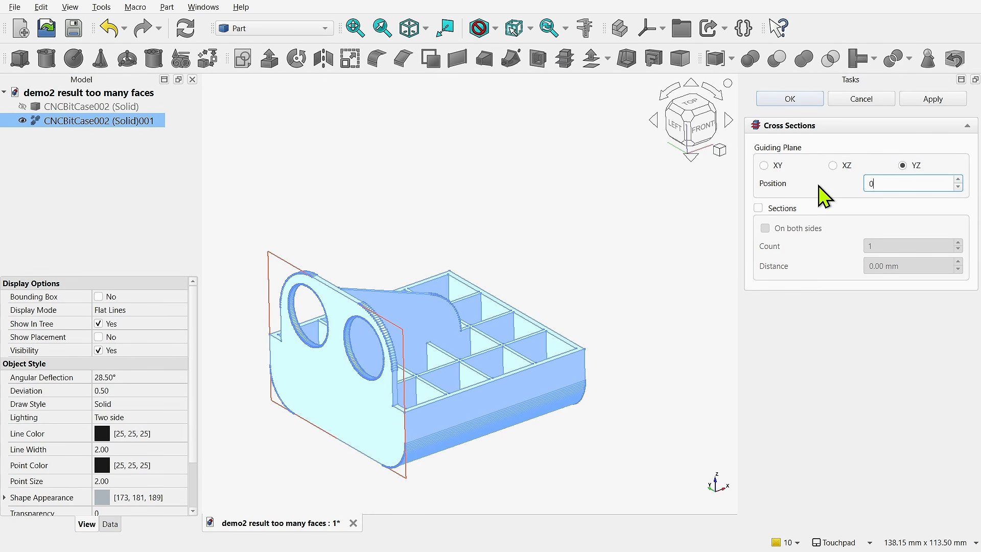
pyautogui.write('.1')
pyautogui.click(790, 99)
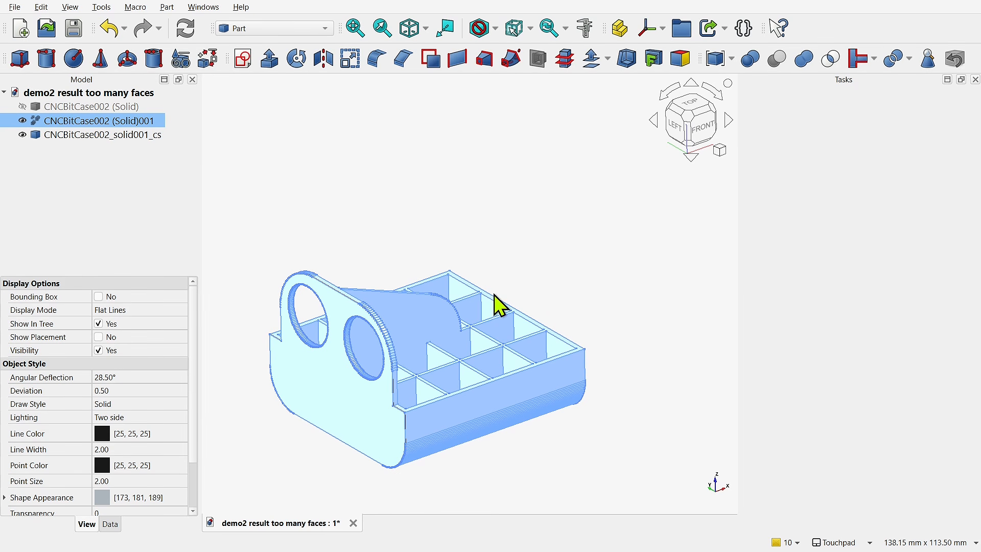
pyautogui.click(22, 120)
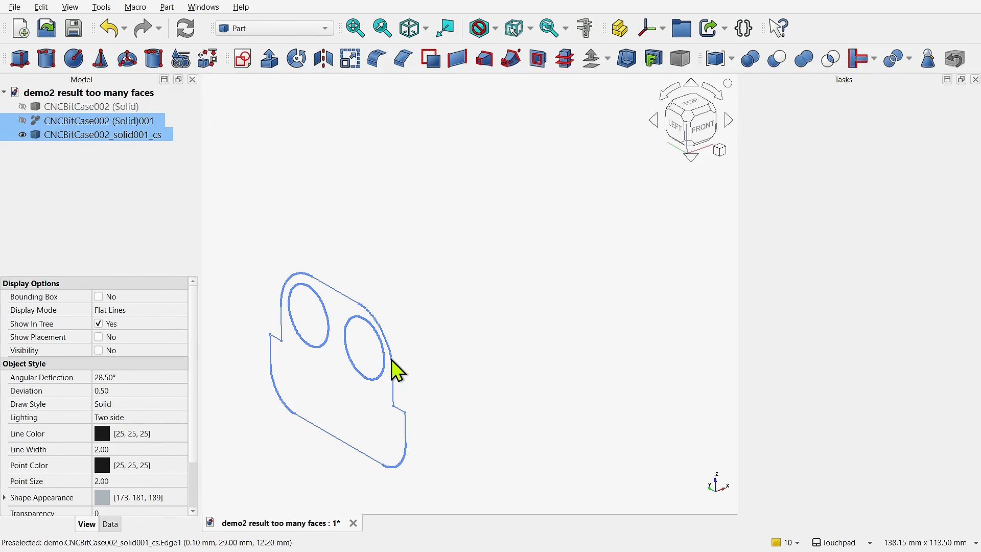
pyautogui.click(22, 121)
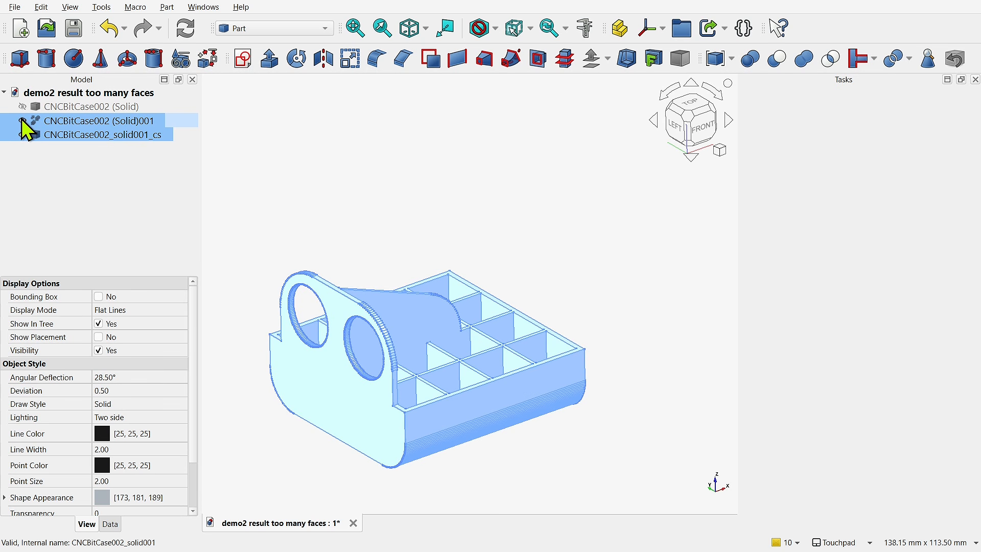
pyautogui.click(78, 198)
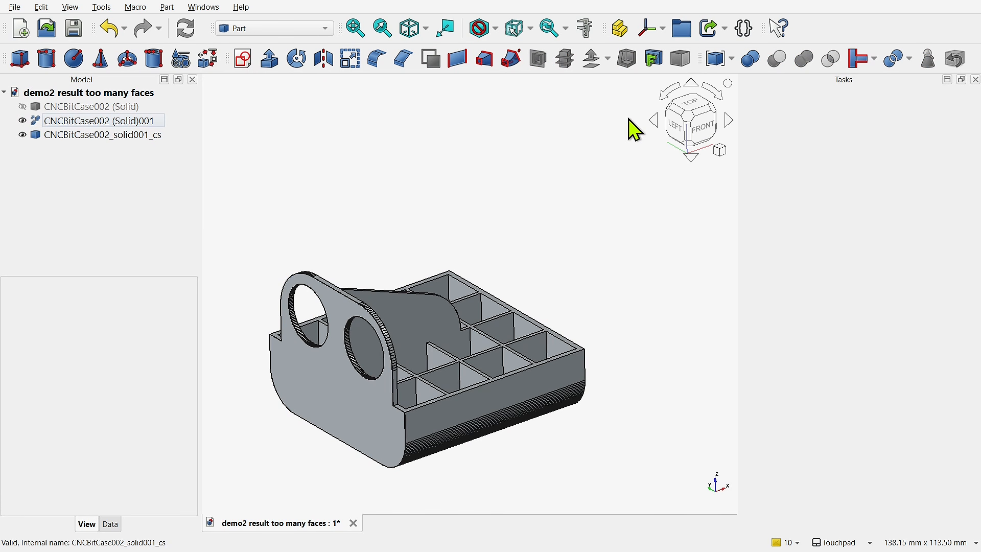
# Start another cross section of the refined solid on the YZ plane and move the plane toward the case's far wall.
pyautogui.click(77, 120)
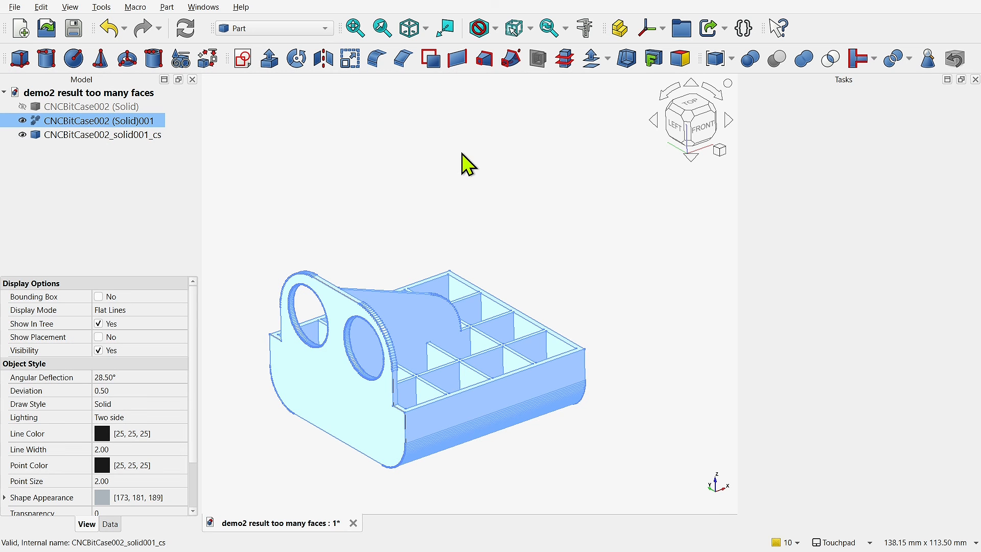
pyautogui.click(565, 61)
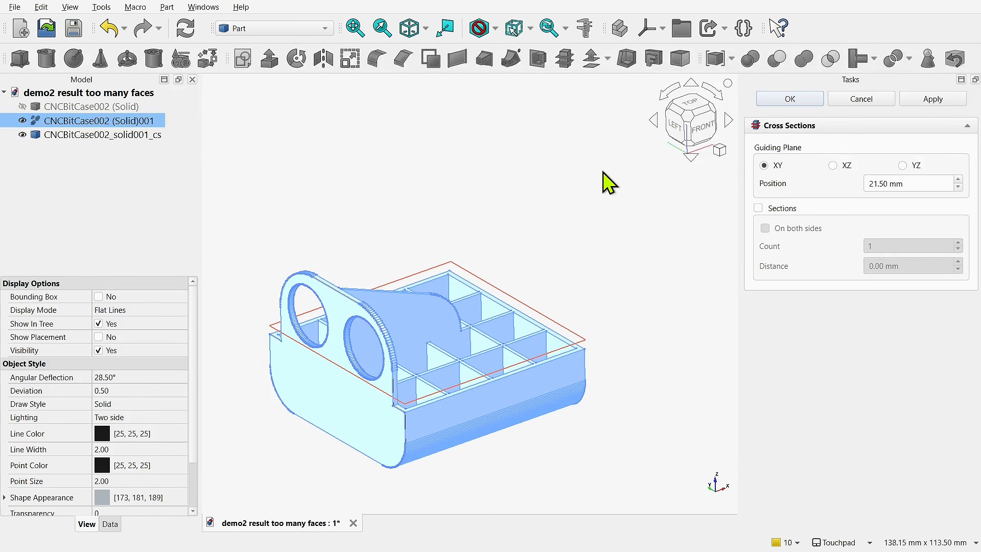
pyautogui.click(840, 169)
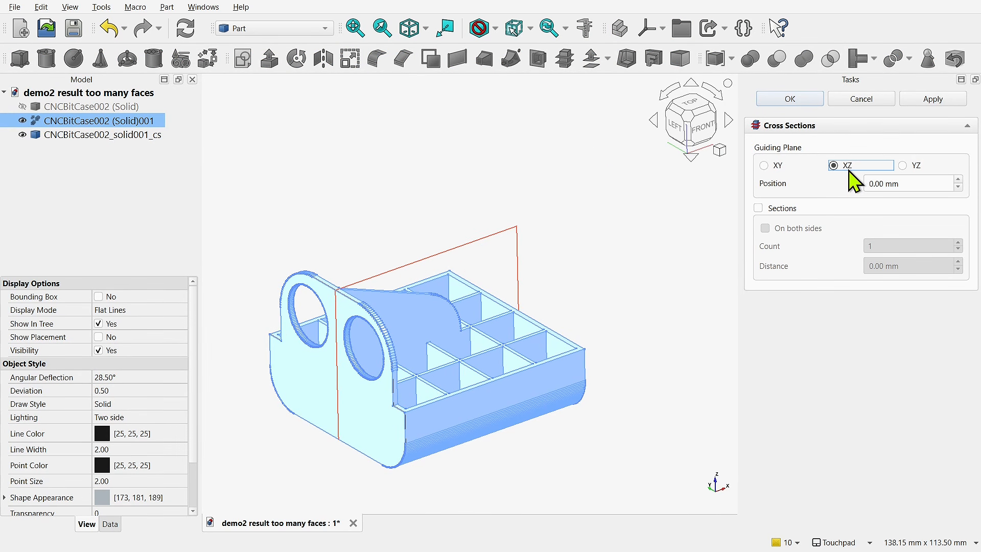
pyautogui.click(903, 165)
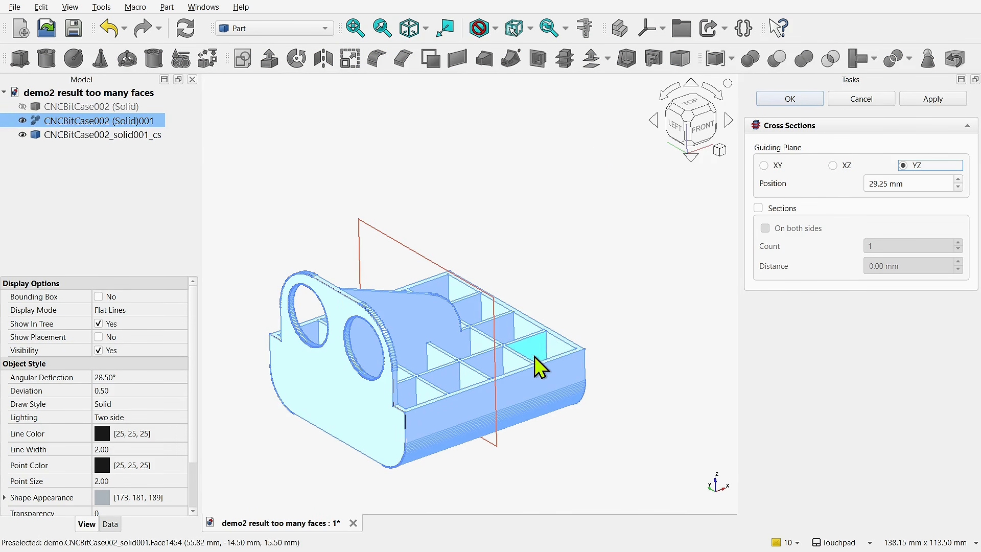
pyautogui.moveTo(520, 374); pyautogui.dragTo(487, 403, button='middle')
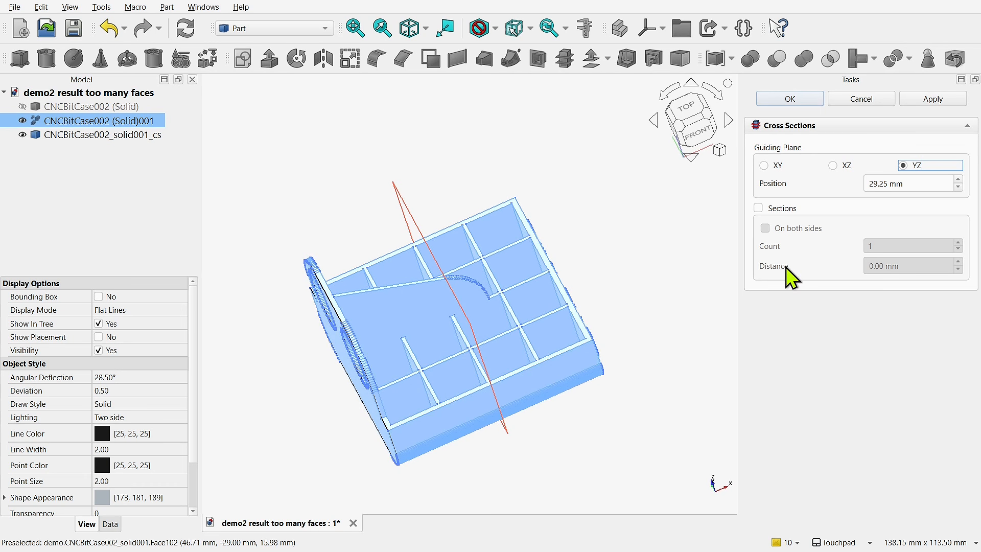
pyautogui.scroll(20, 908, 184)
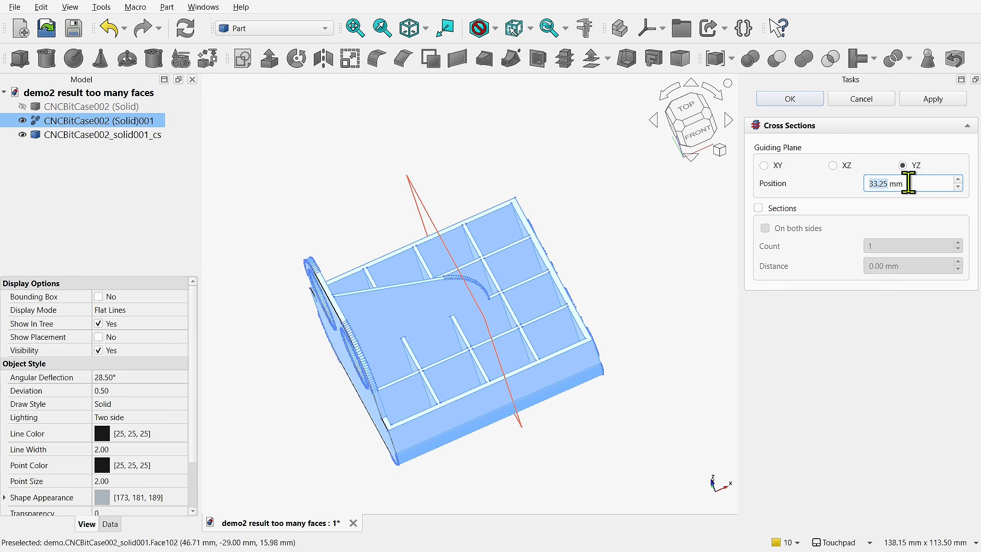
pyautogui.scroll(-20, 907, 179)
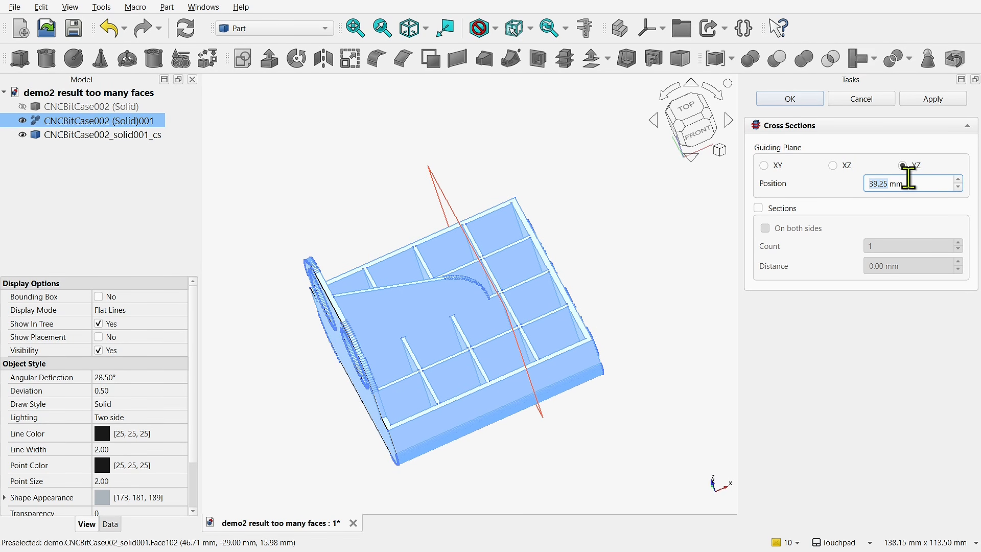
pyautogui.scroll(13, 908, 179)
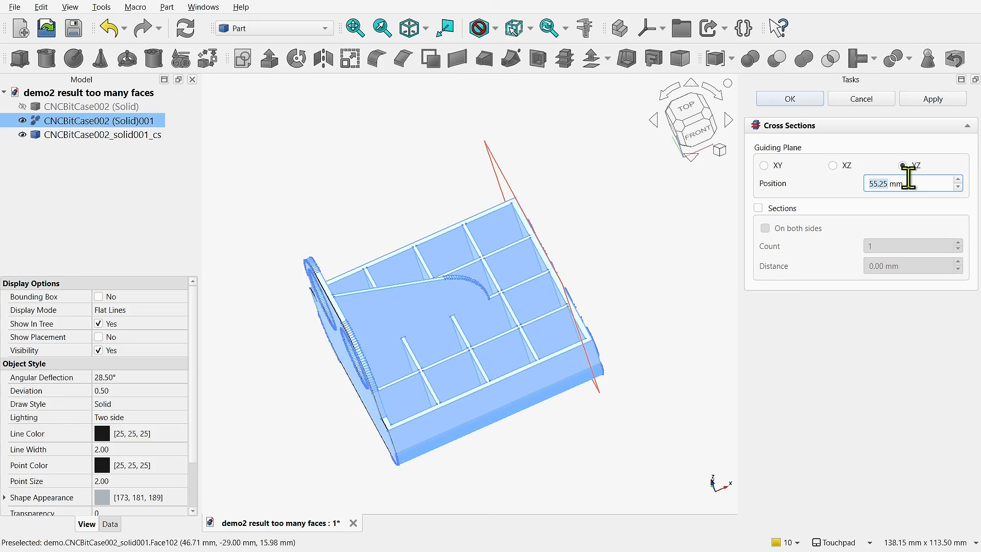
# Create the far-end YZ cross section at position 57.5 mm and hide the refined solid to inspect both outlines.
pyautogui.click(685, 119)
pyautogui.keyDown('shift'); pyautogui.moveTo(515, 421); pyautogui.dragTo(539, 198, button='middle'); pyautogui.keyUp('shift')
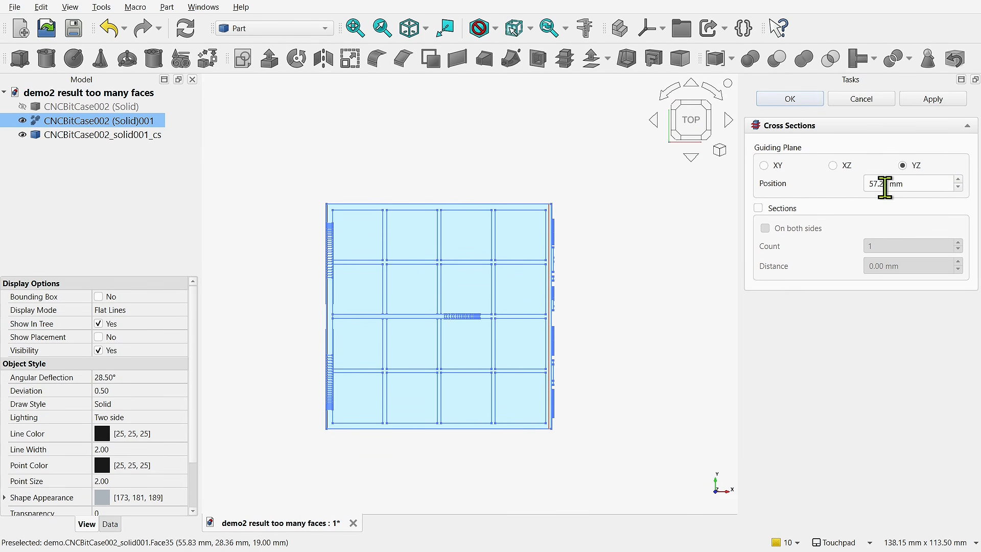
pyautogui.moveTo(889, 187); pyautogui.dragTo(849, 192)
pyautogui.write('58')
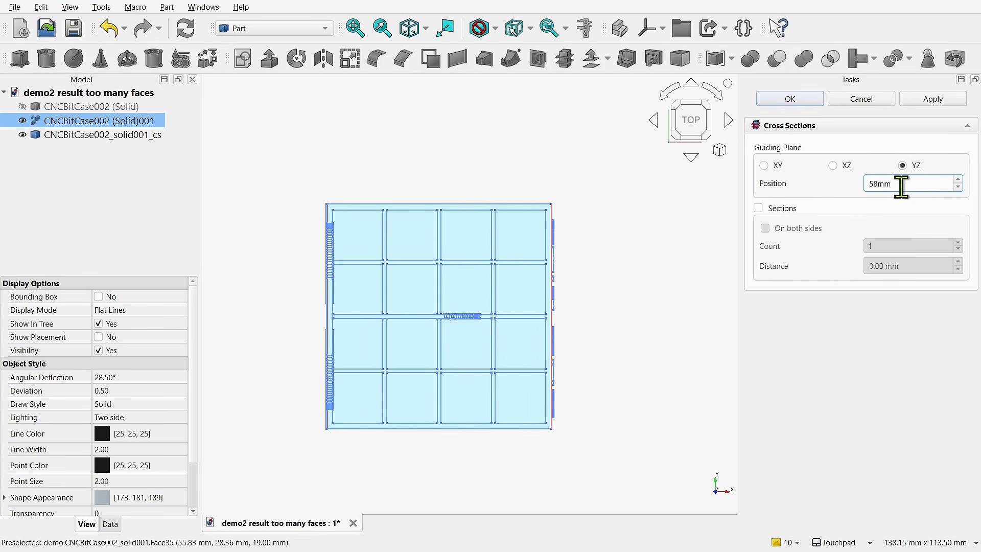
pyautogui.scroll(-1, 901, 187)
pyautogui.write('57.5')
pyautogui.click(790, 99)
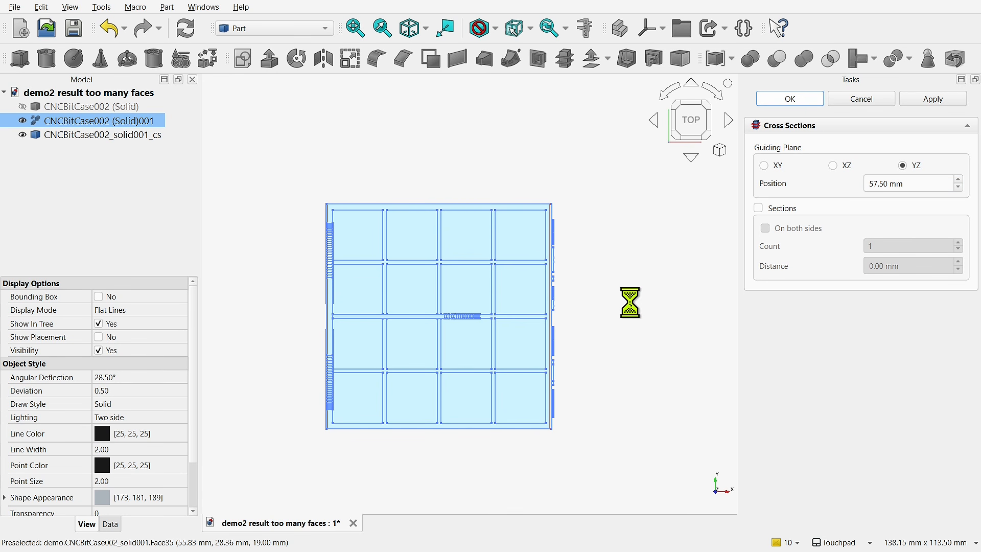
pyautogui.click(23, 120)
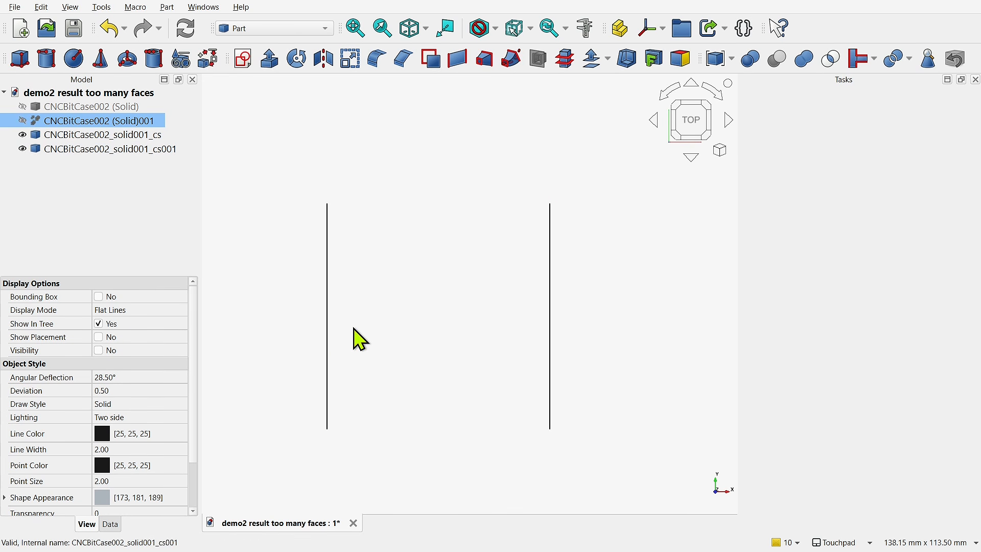
pyautogui.moveTo(423, 383); pyautogui.dragTo(348, 309, button='middle')
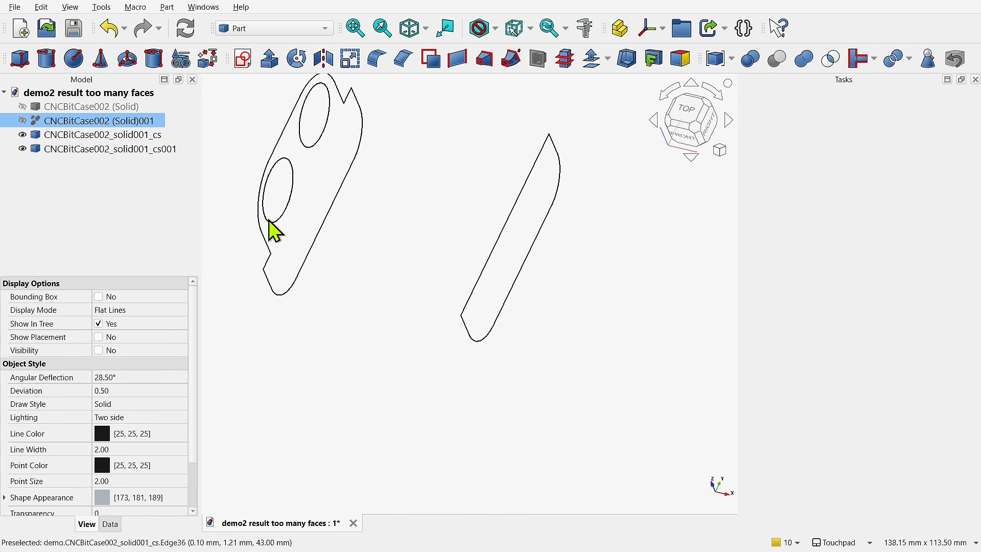
pyautogui.press('2')
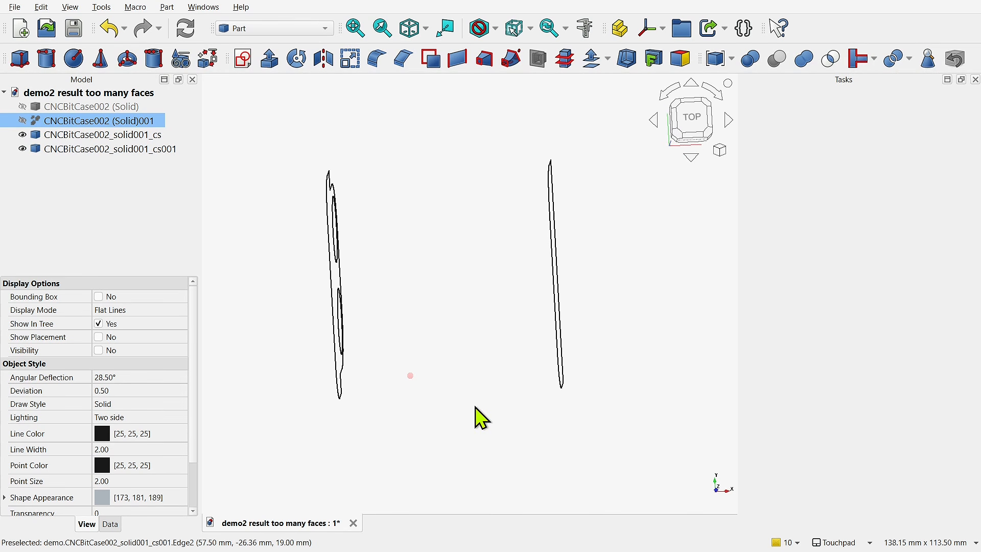
# Show the refined solid, start multiple XY cross sections through it, and set the section count to 5.
pyautogui.moveTo(453, 265); pyautogui.dragTo(427, 233, button='middle')
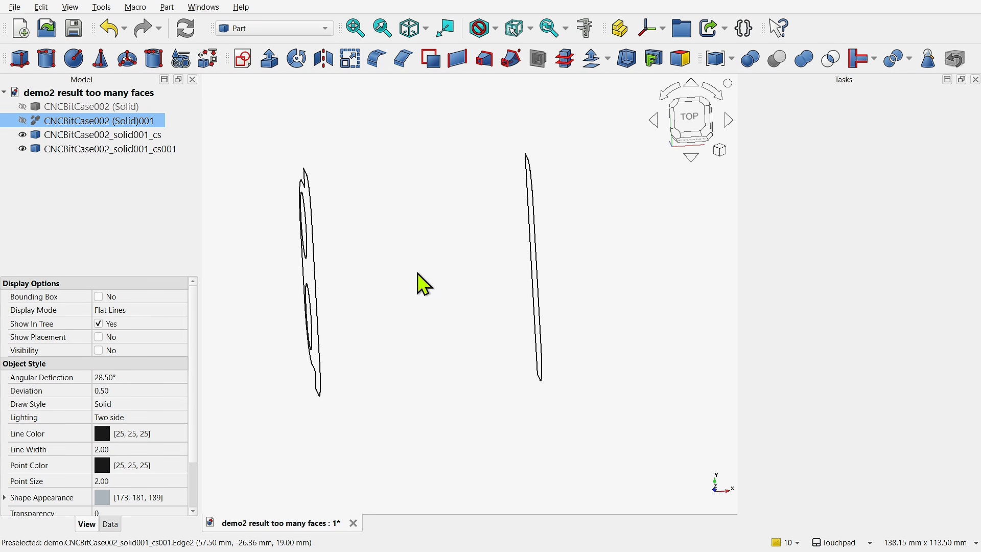
pyautogui.keyDown('shift'); pyautogui.moveTo(417, 287); pyautogui.dragTo(398, 298); pyautogui.keyUp('shift')
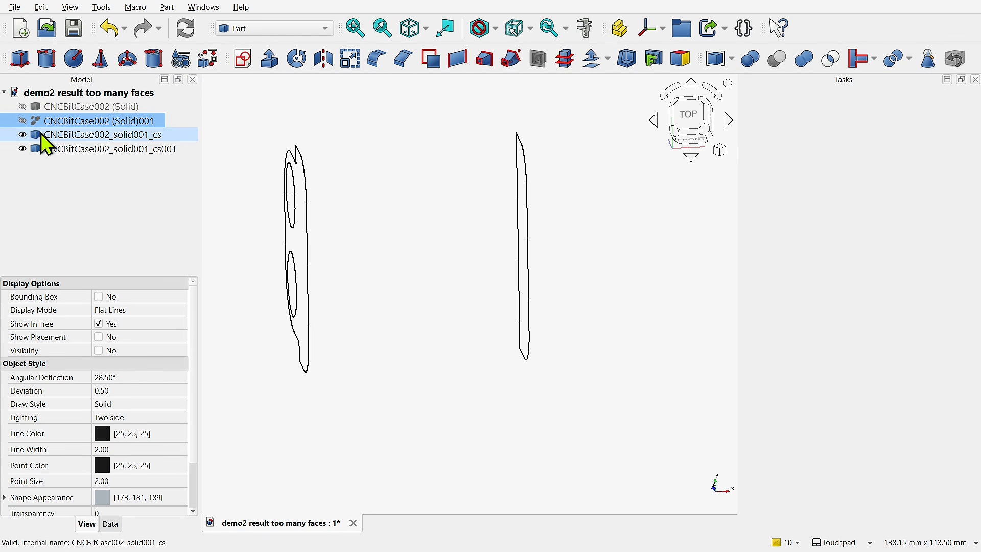
pyautogui.click(23, 121)
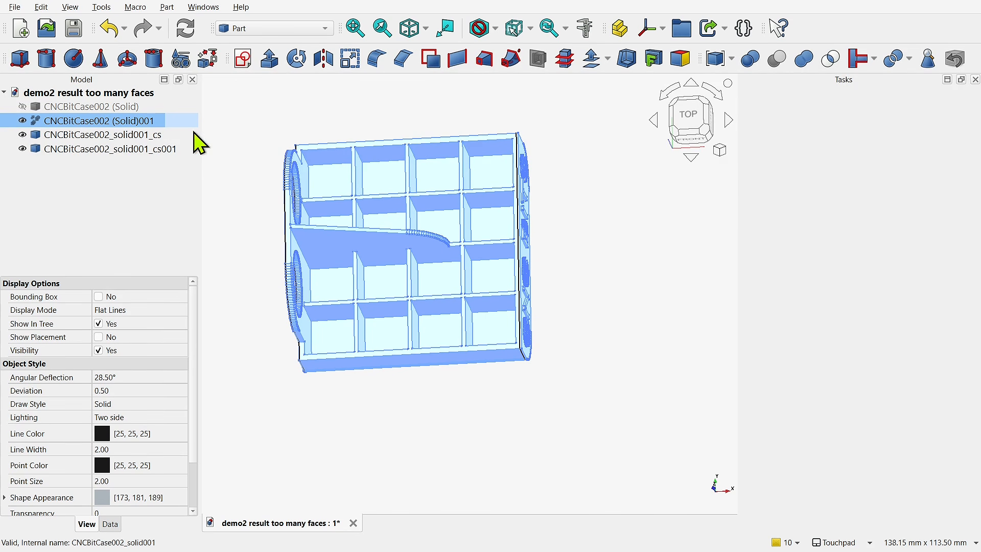
pyautogui.click(564, 58)
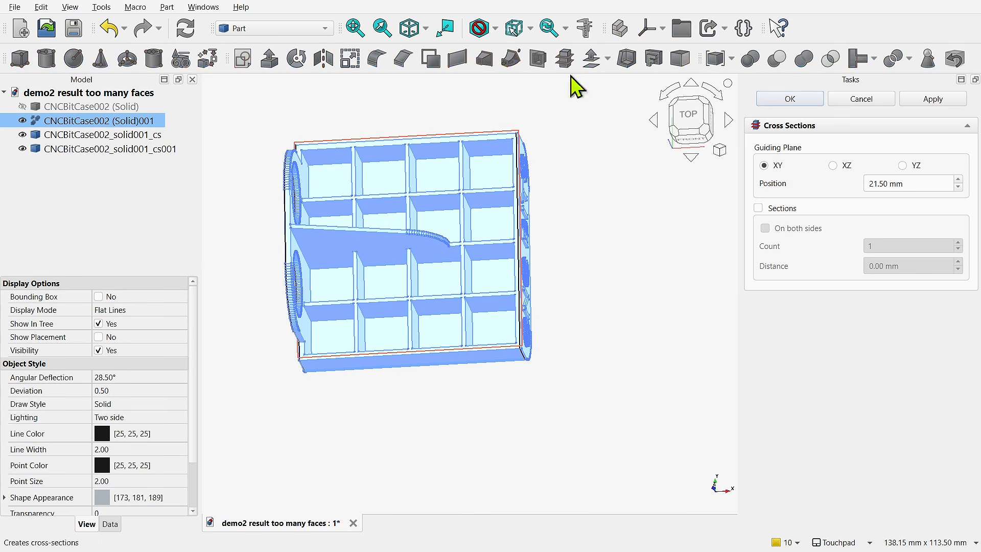
pyautogui.keyDown('alt'); pyautogui.moveTo(428, 279); pyautogui.dragTo(435, 208); pyautogui.keyUp('alt')
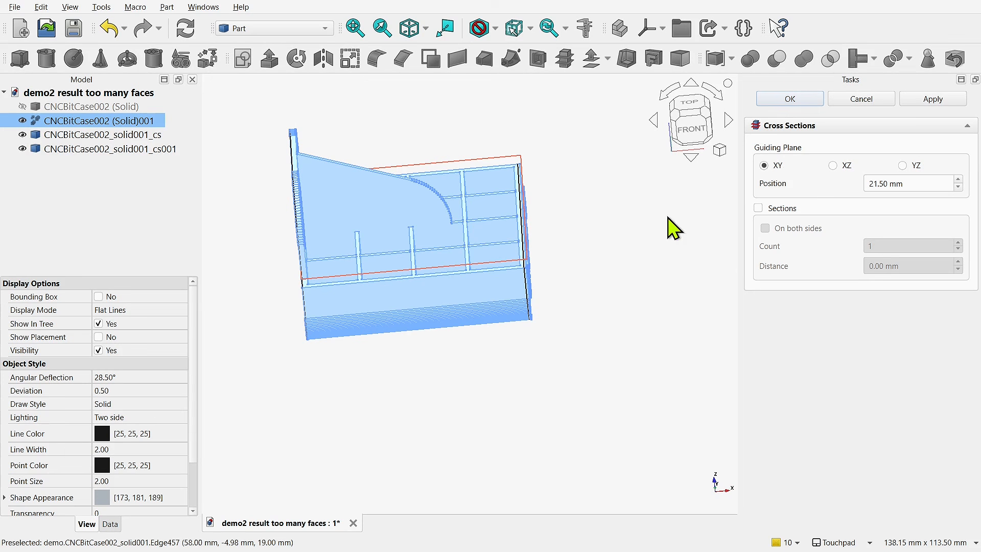
pyautogui.keyDown('alt'); pyautogui.moveTo(672, 228); pyautogui.dragTo(667, 257); pyautogui.keyUp('alt')
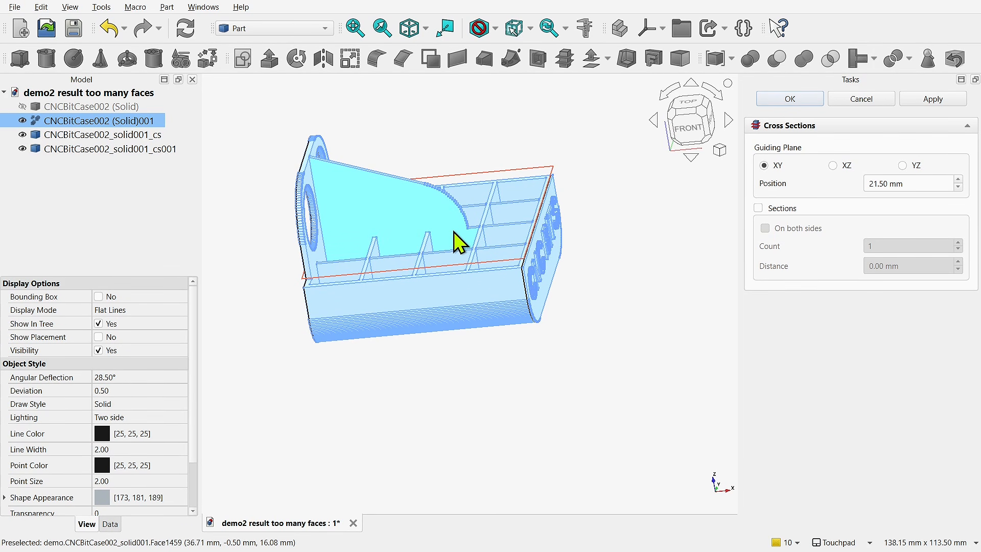
pyautogui.keyDown('alt'); pyautogui.moveTo(459, 240); pyautogui.dragTo(473, 214); pyautogui.keyUp('alt')
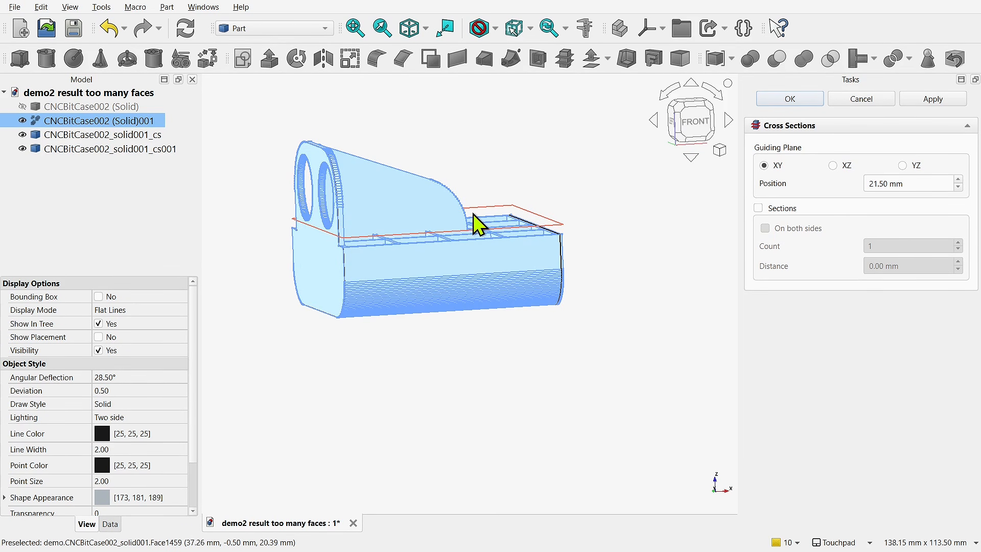
pyautogui.click(758, 208)
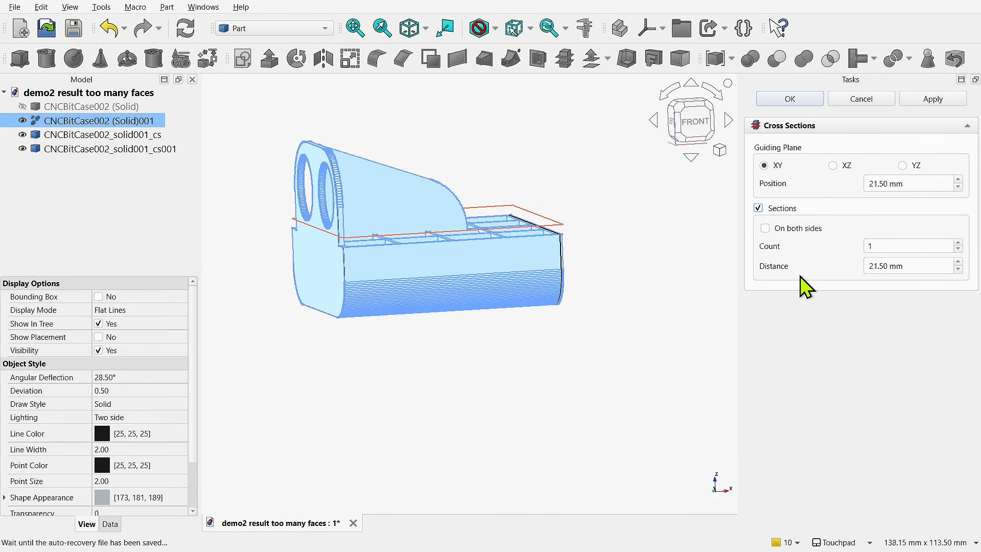
pyautogui.click(958, 243)
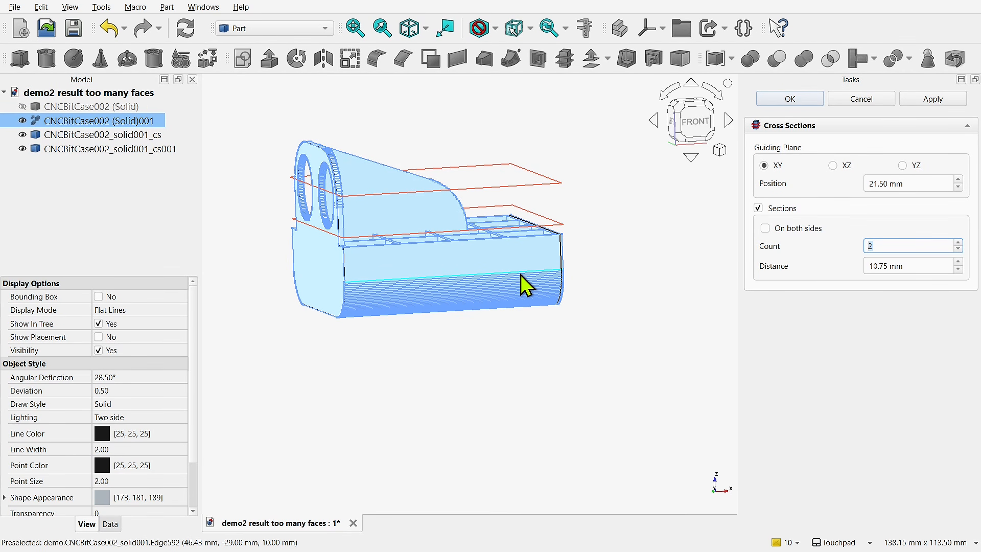
pyautogui.click(958, 243)
pyautogui.click(959, 244)
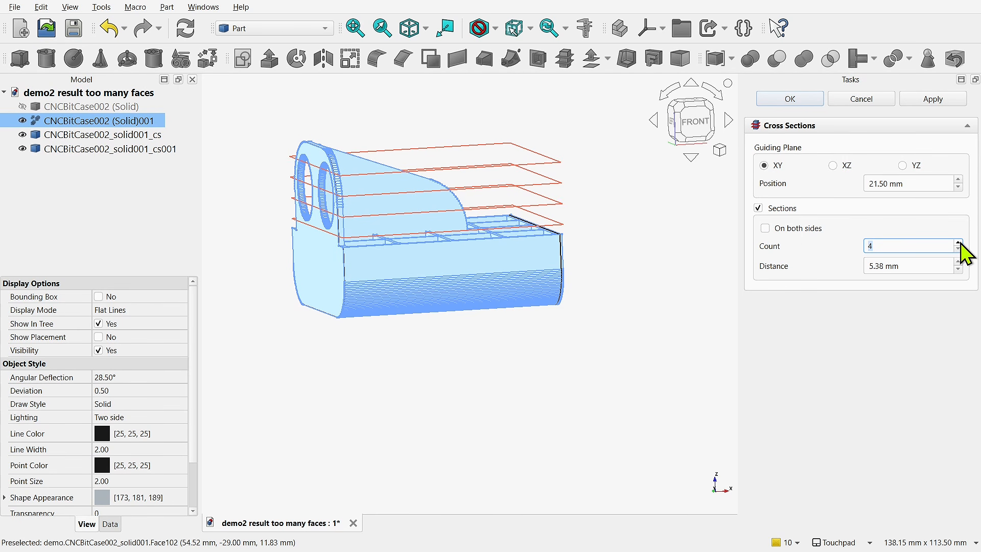
pyautogui.click(958, 244)
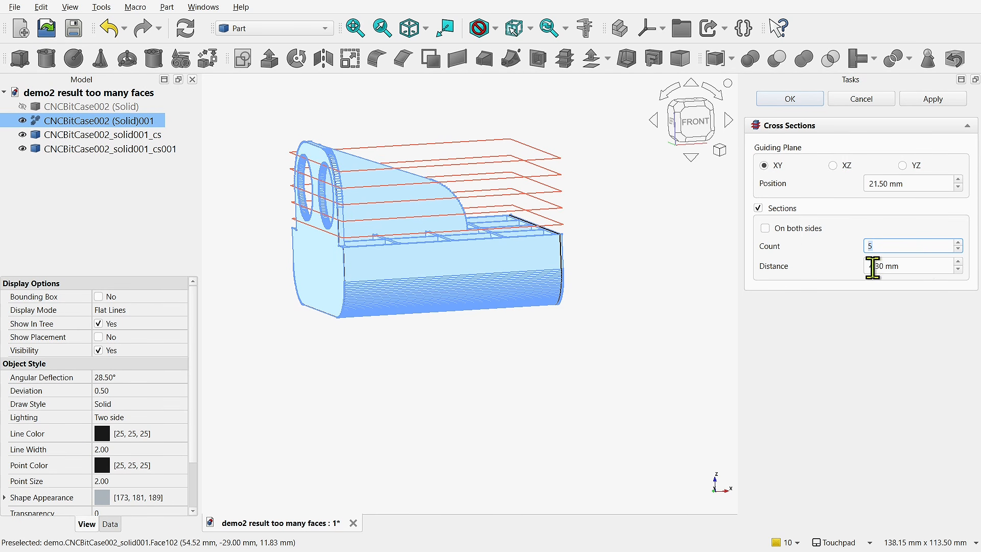
# Set the distance between the XY sections to 21.5/5 mm.
pyautogui.click(911, 185)
pyautogui.tripleClick(898, 266)
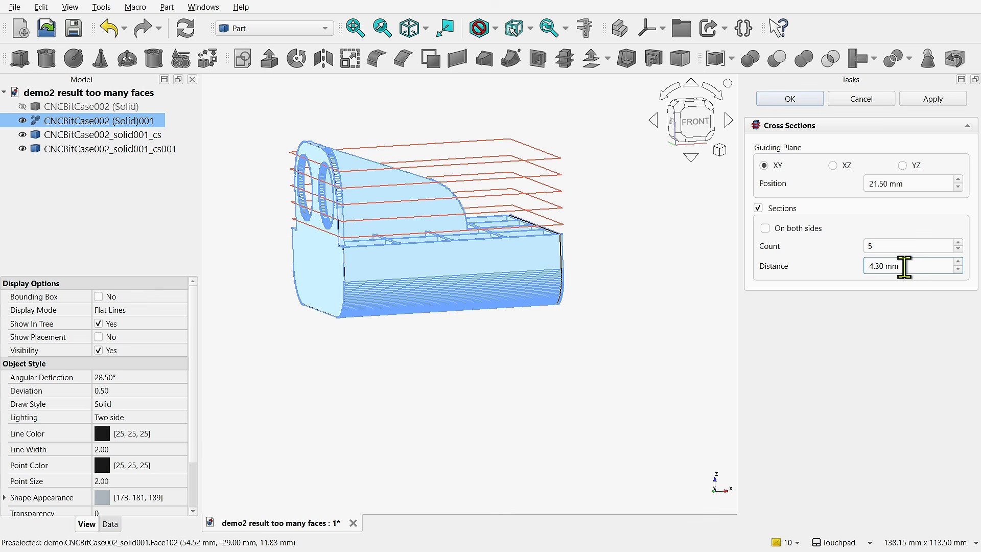
pyautogui.write('21')
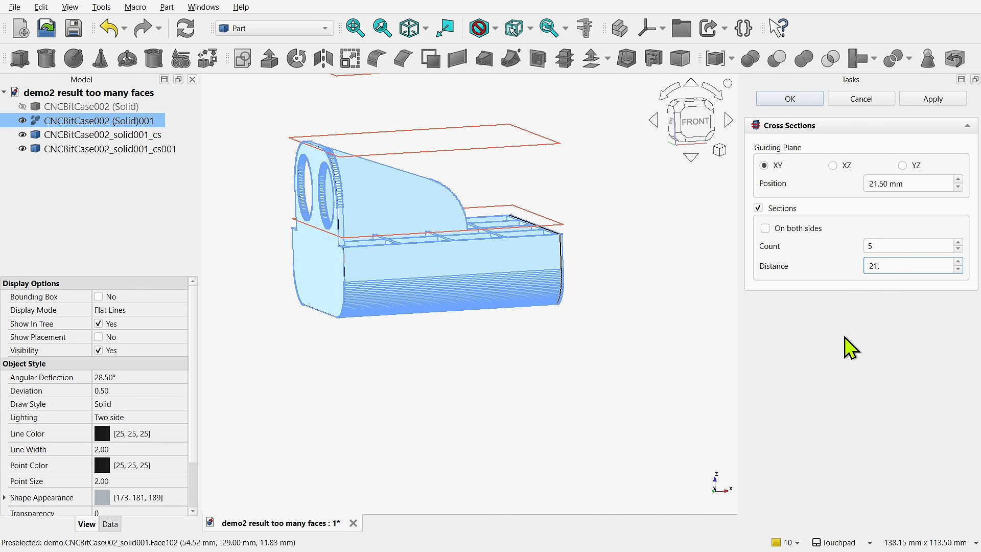
pyautogui.write('.5/')
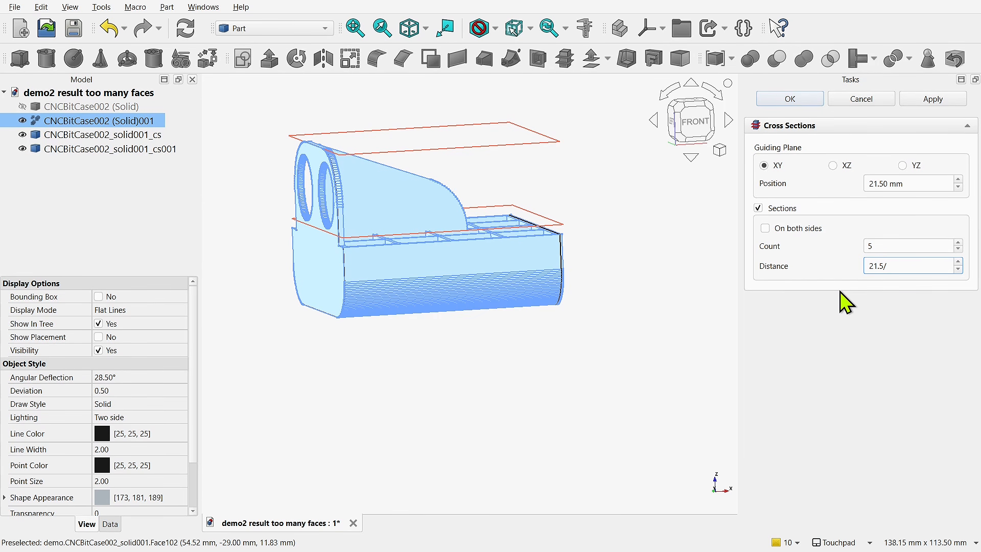
pyautogui.write('5')
pyautogui.click(915, 246)
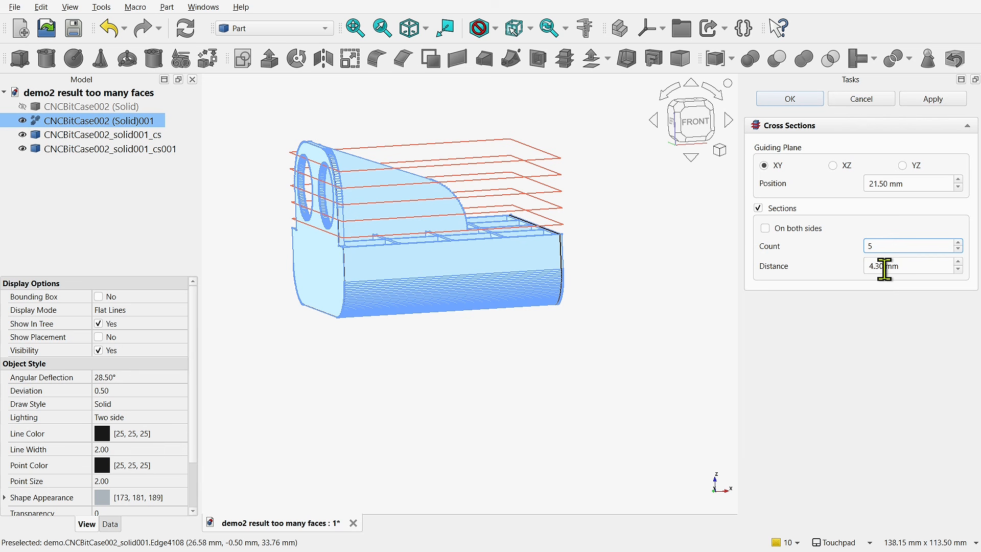
pyautogui.press('Tab')
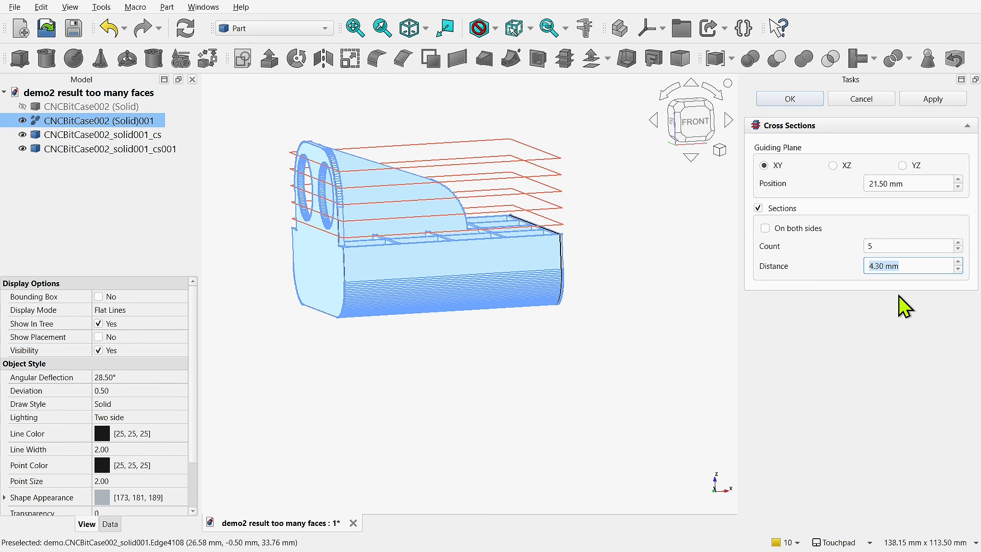
# Set the XY section count to 6 and the distance between sections to 4.30 mm.
pyautogui.doubleClick(875, 246)
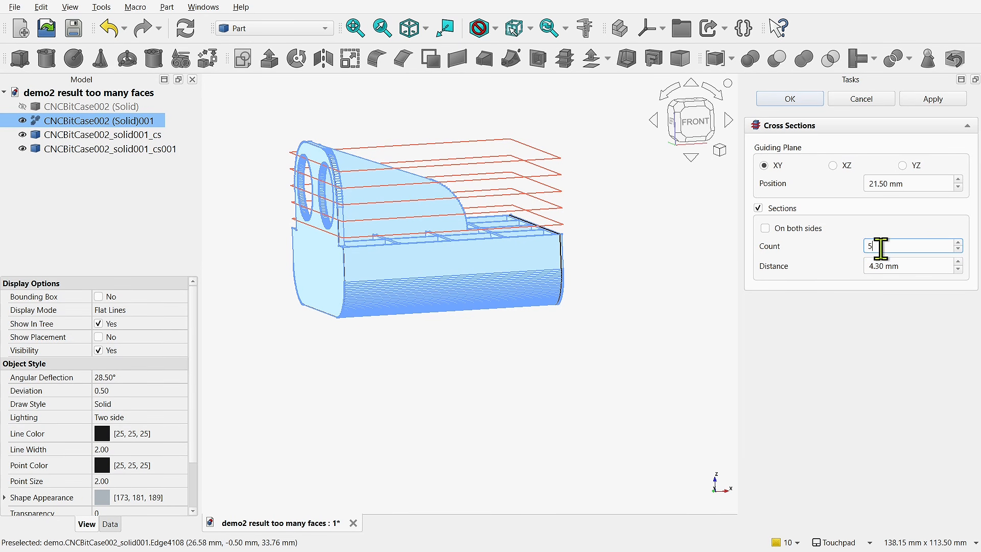
pyautogui.write('6')
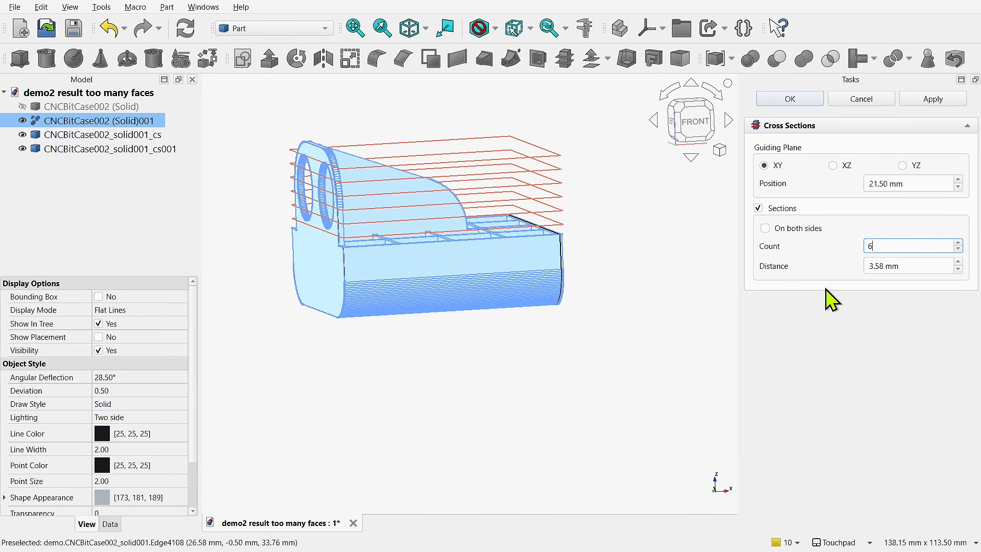
pyautogui.doubleClick(919, 266)
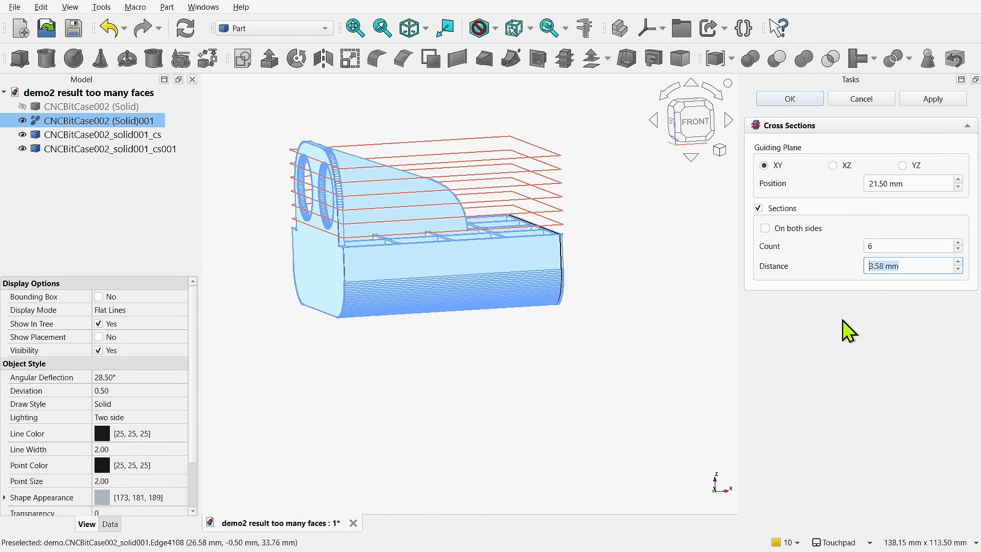
pyautogui.write('4.30 mm')
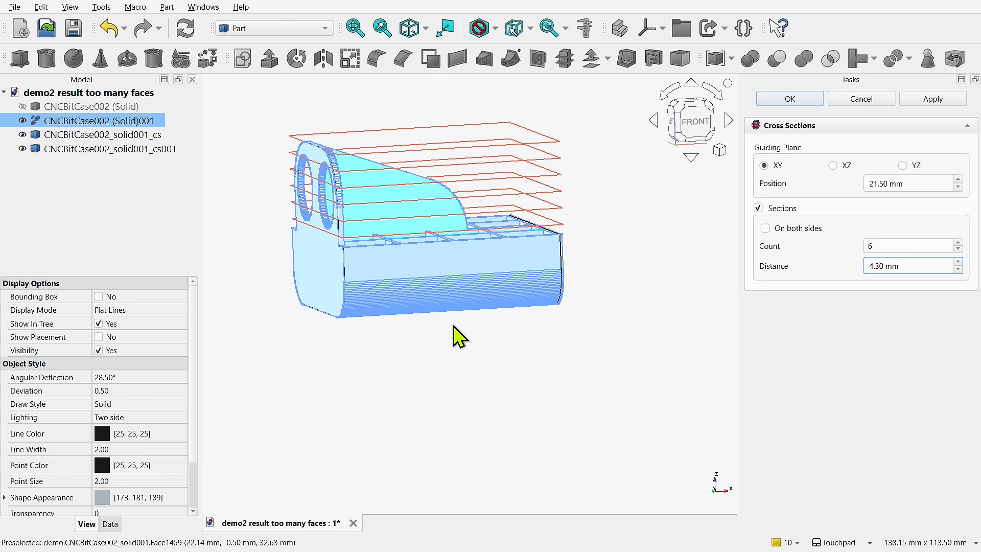
# Create the XY cross sections on both sides of the guiding plane and hide the refined solid to inspect the outlines.
pyautogui.click(765, 229)
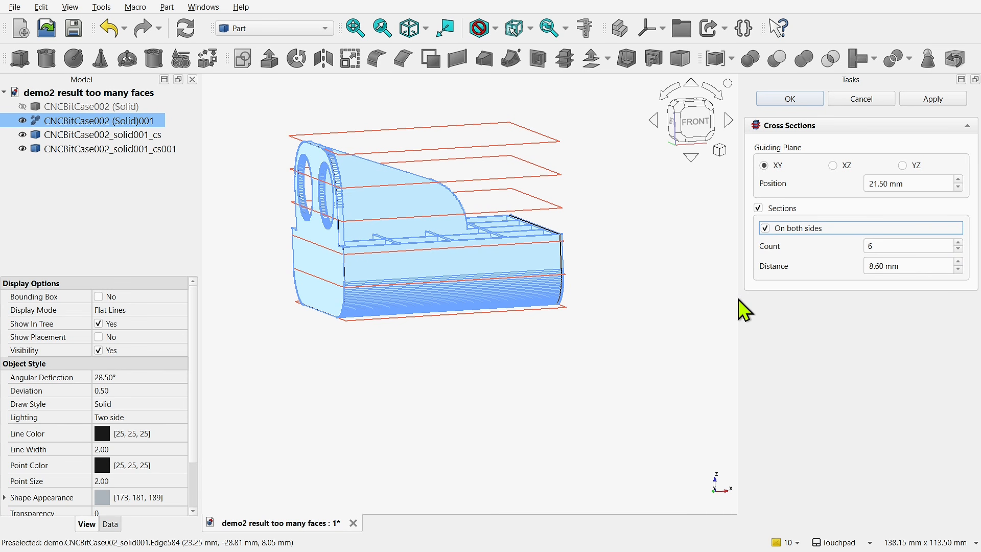
pyautogui.click(789, 100)
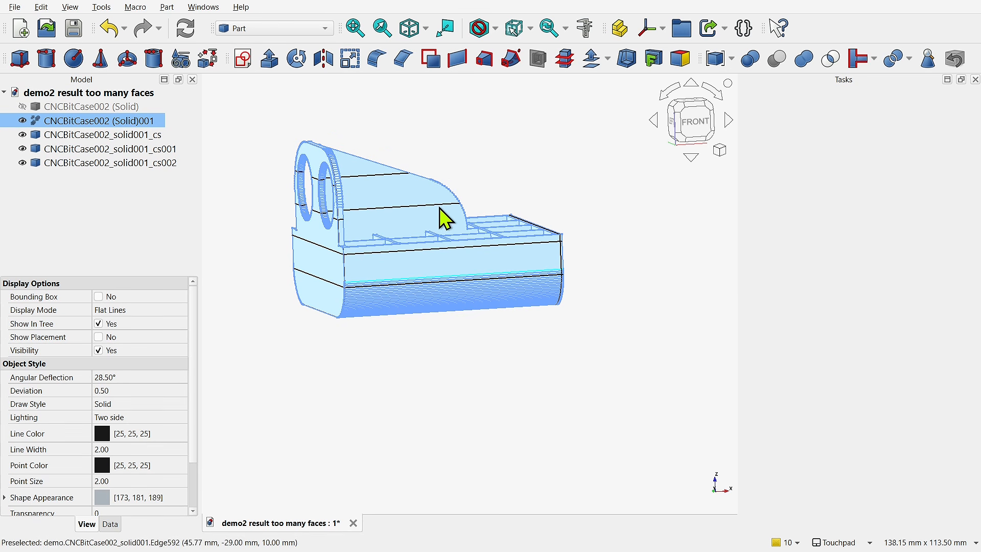
pyautogui.click(23, 121)
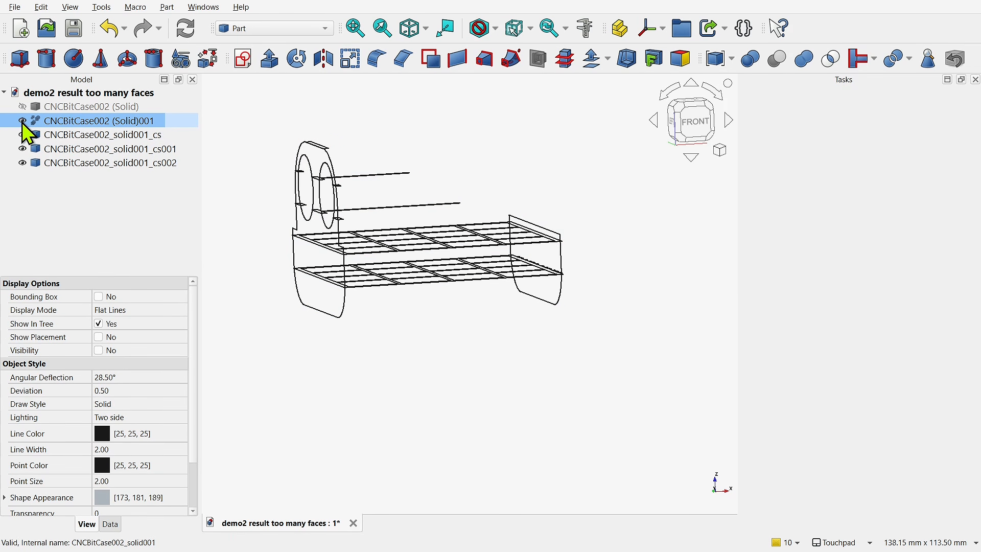
pyautogui.moveTo(454, 263)
pyautogui.keyDown('alt'); pyautogui.mouseDown()
pyautogui.moveTo(466, 308)
pyautogui.moveTo(451, 273)
pyautogui.mouseUp(); pyautogui.keyUp('alt')
# Switch to the Part Design workbench and create a new body.
pyautogui.click(298, 29)
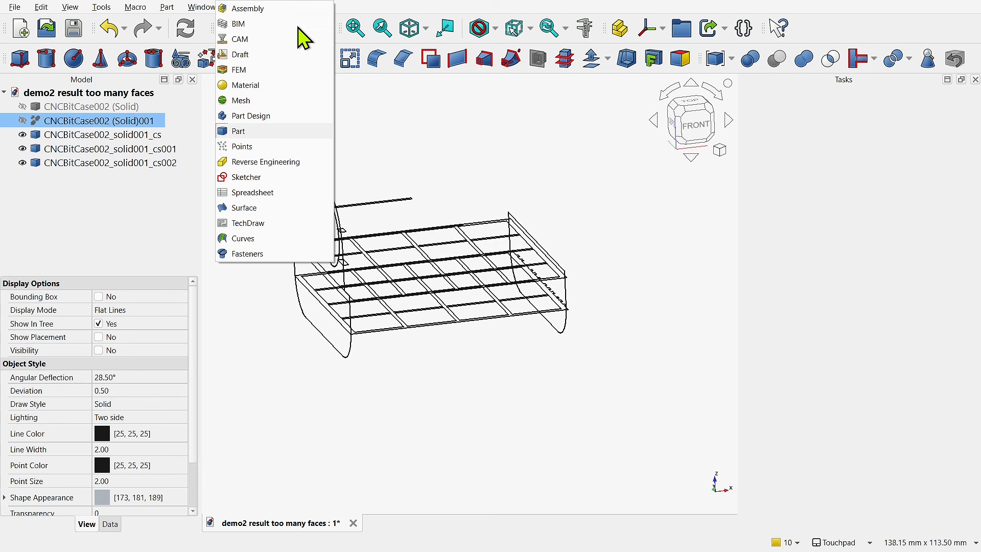
pyautogui.click(262, 117)
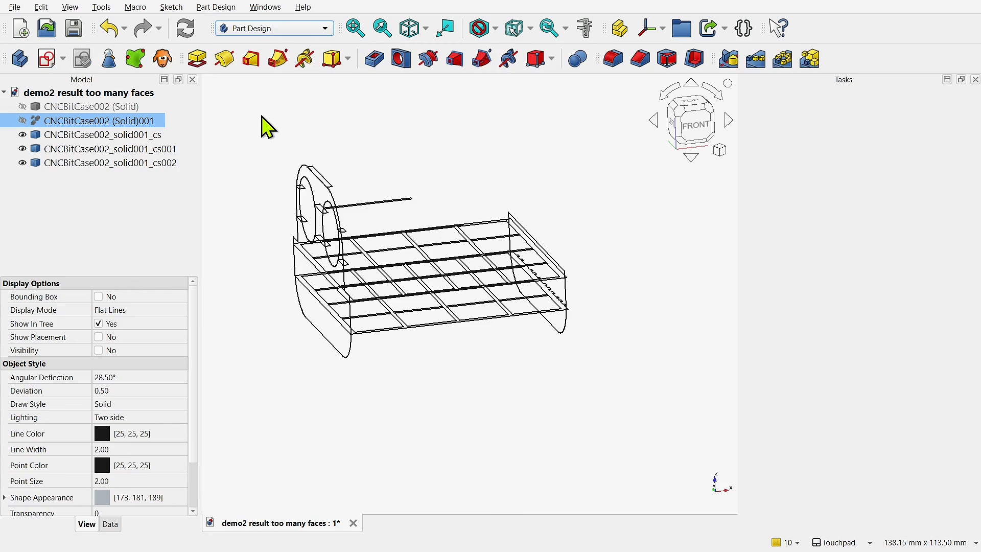
pyautogui.click(254, 207)
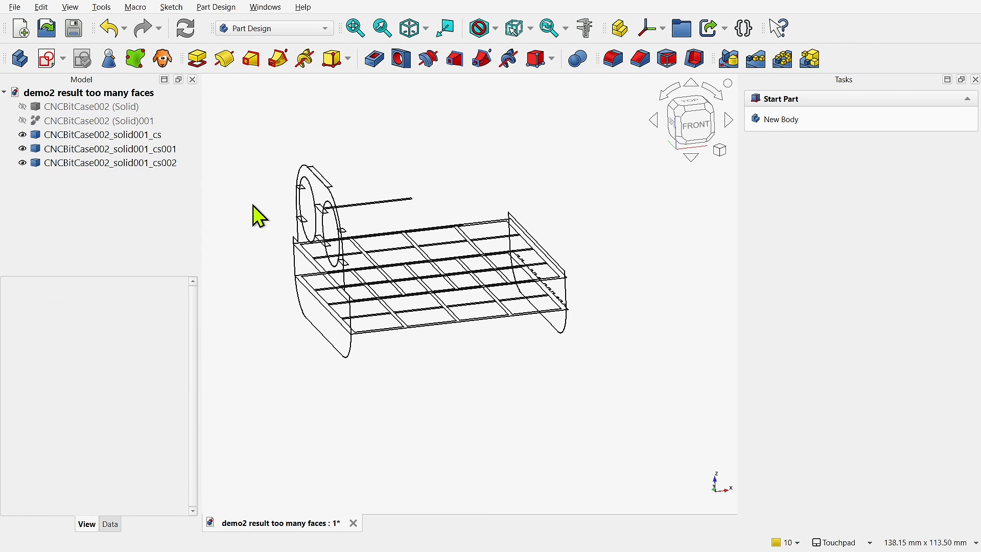
pyautogui.click(21, 59)
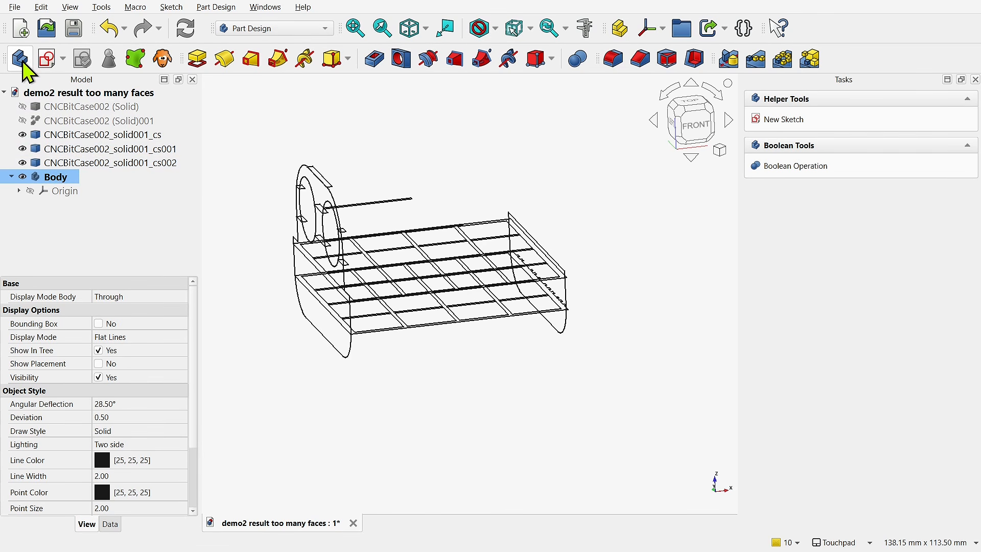
# Create a sub-shape binder in the body from the near-end YZ cross section with the two ring holes.
pyautogui.click(100, 135)
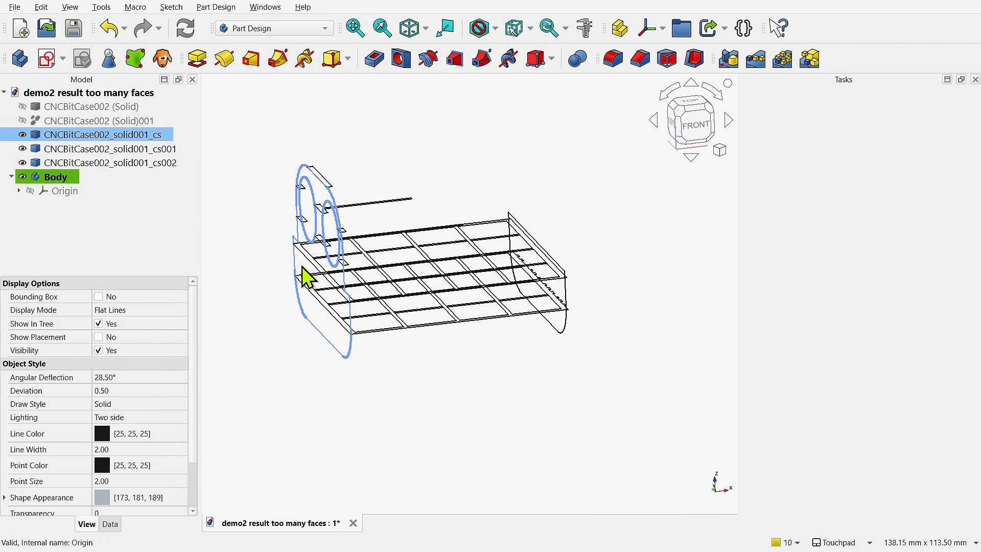
pyautogui.click(137, 64)
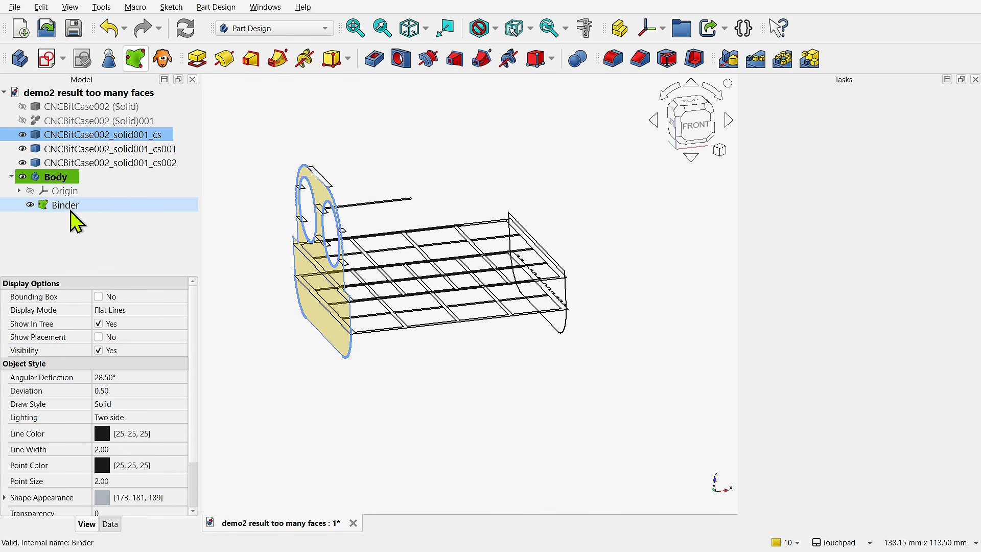
pyautogui.click(323, 324)
pyautogui.moveTo(330, 328); pyautogui.dragTo(377, 324, button='middle')
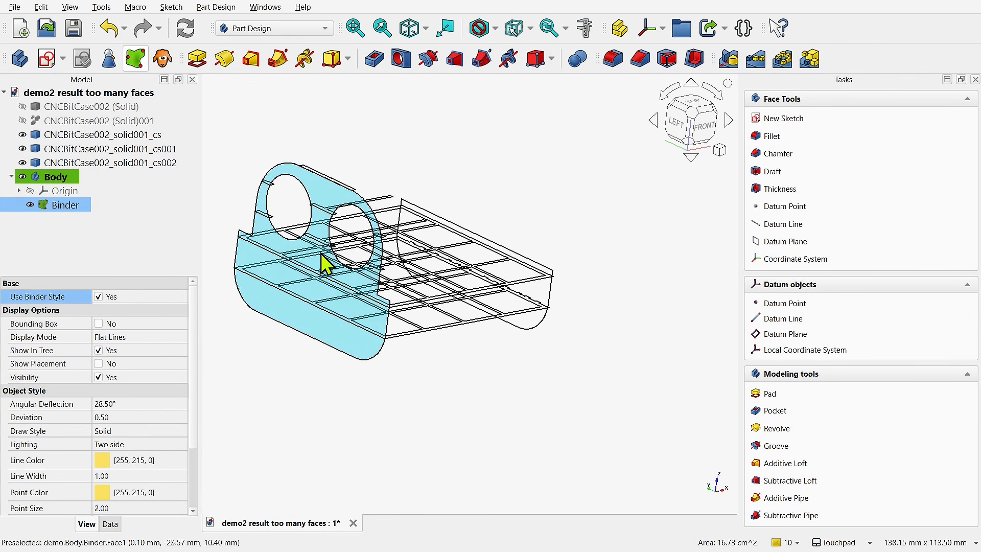
# Create a new sketch on the face of the end-wall binder.
pyautogui.click(323, 263)
pyautogui.click(47, 59)
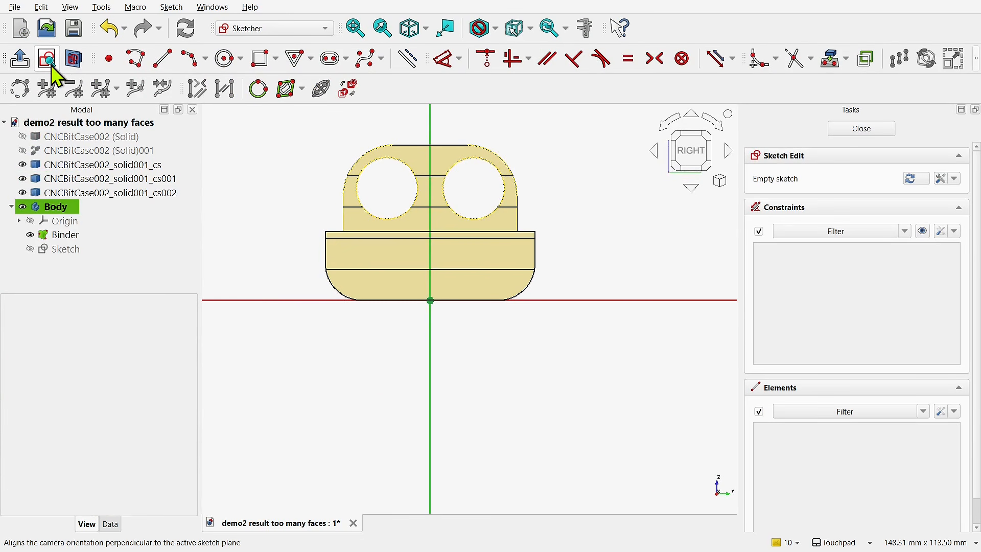
pyautogui.moveTo(431, 264); pyautogui.dragTo(469, 281, button='middle')
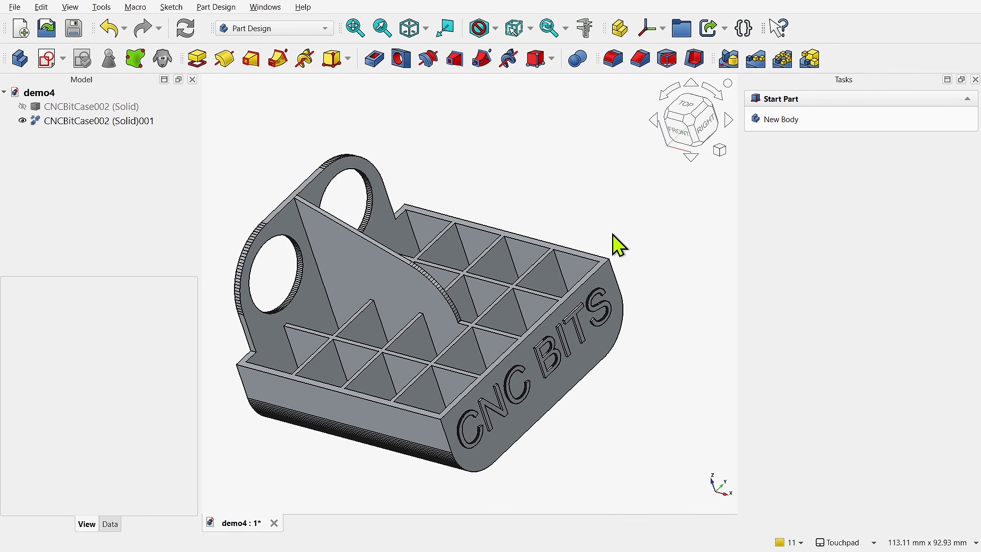
# Create a new body and turn the model to view the flat end wall with the two ring holes.
pyautogui.keyDown('shift'); pyautogui.moveTo(573, 230); pyautogui.dragTo(552, 215); pyautogui.keyUp('shift')
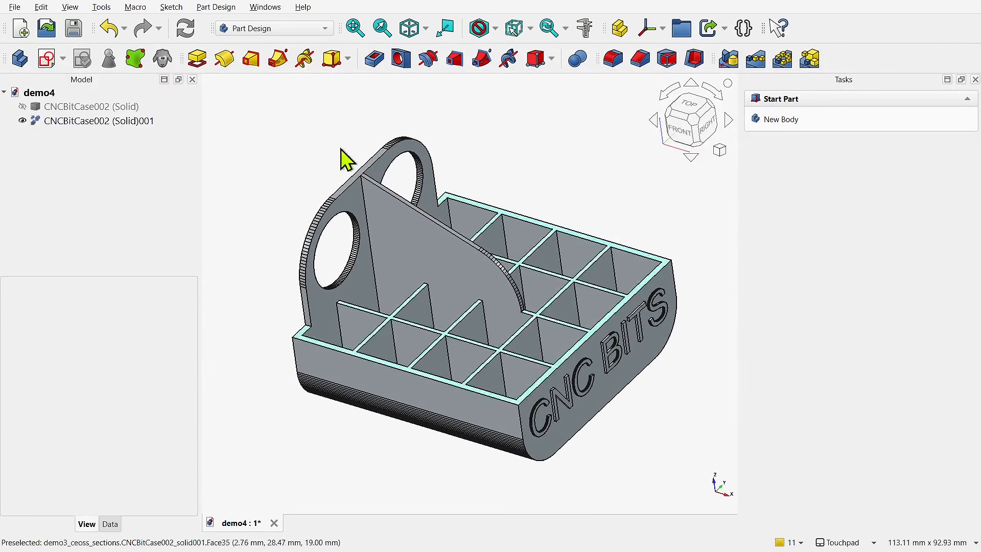
pyautogui.click(21, 59)
pyautogui.keyDown('shift'); pyautogui.moveTo(460, 368); pyautogui.dragTo(594, 368); pyautogui.keyUp('shift')
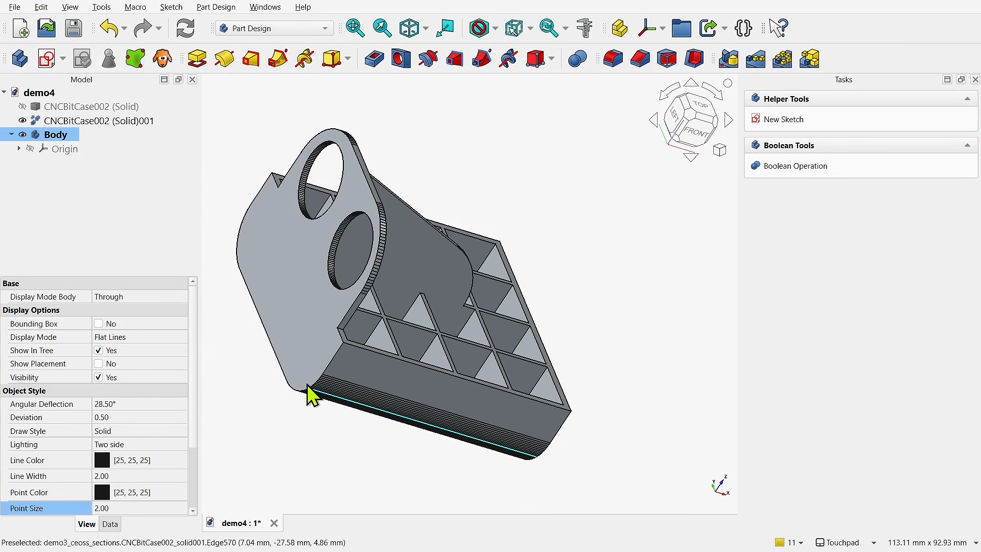
# Create a sub-shape binder in the body from the refined solid's outer end-wall face with the two ring holes.
pyautogui.click(113, 123)
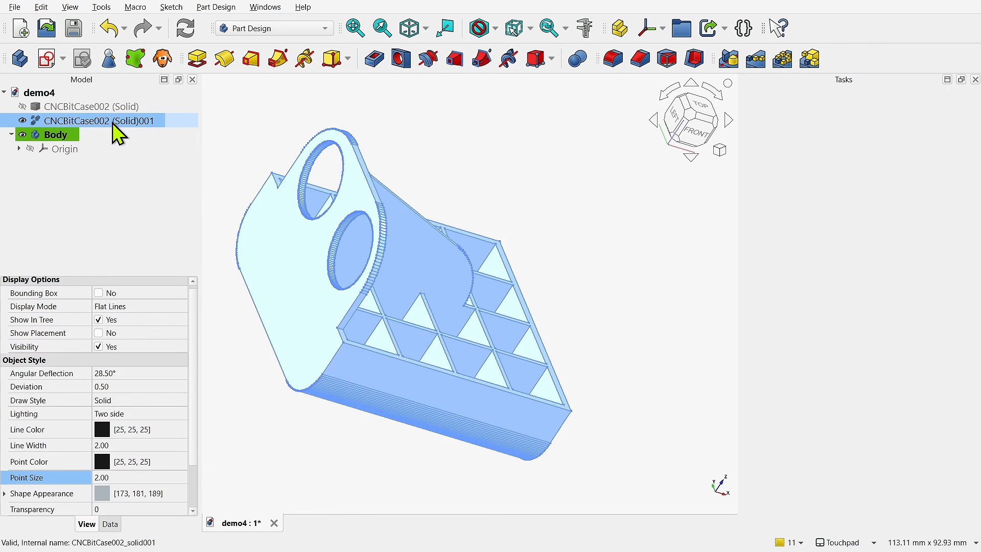
pyautogui.click(254, 129)
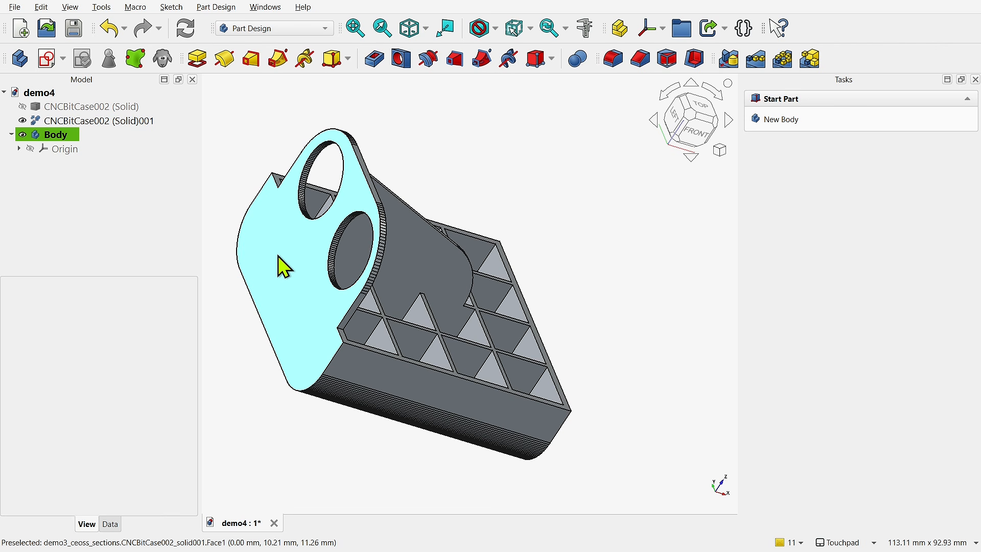
pyautogui.click(282, 290)
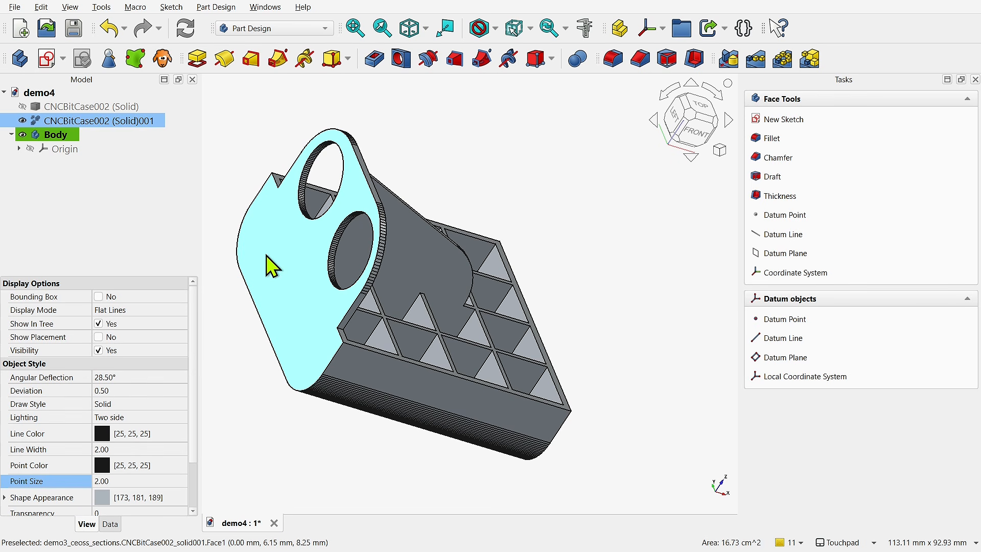
pyautogui.click(135, 61)
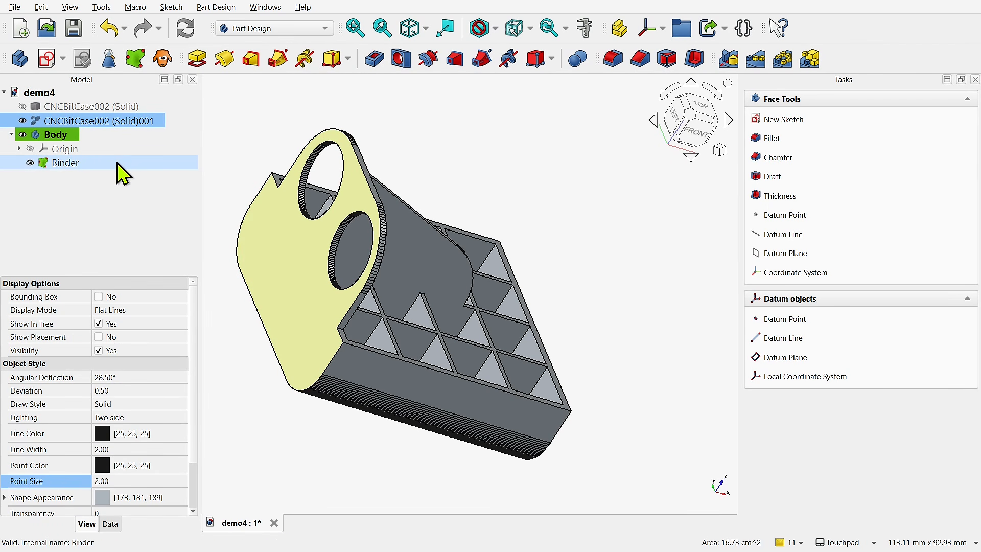
# Hide the refined solid and create a new sketch on the binder face.
pyautogui.click(22, 121)
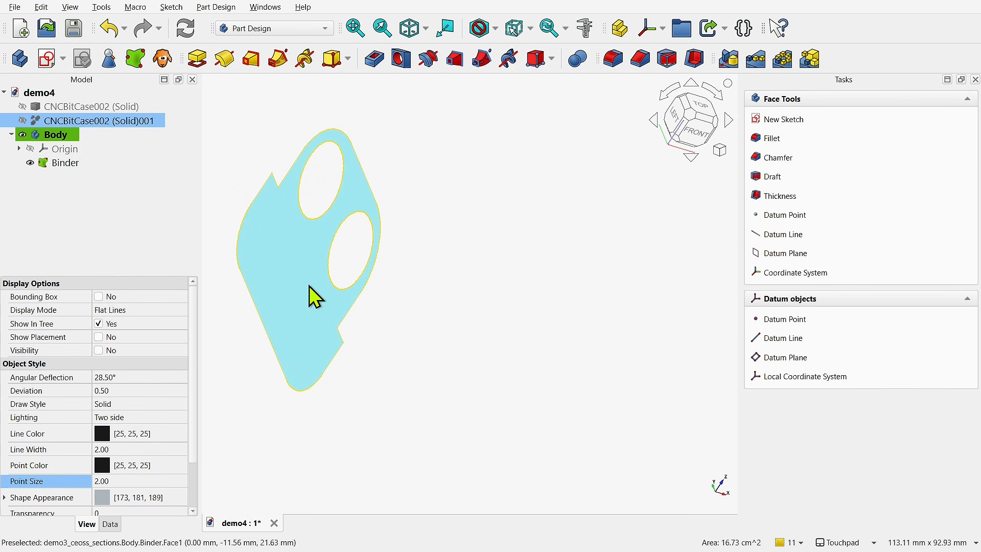
pyautogui.click(288, 294)
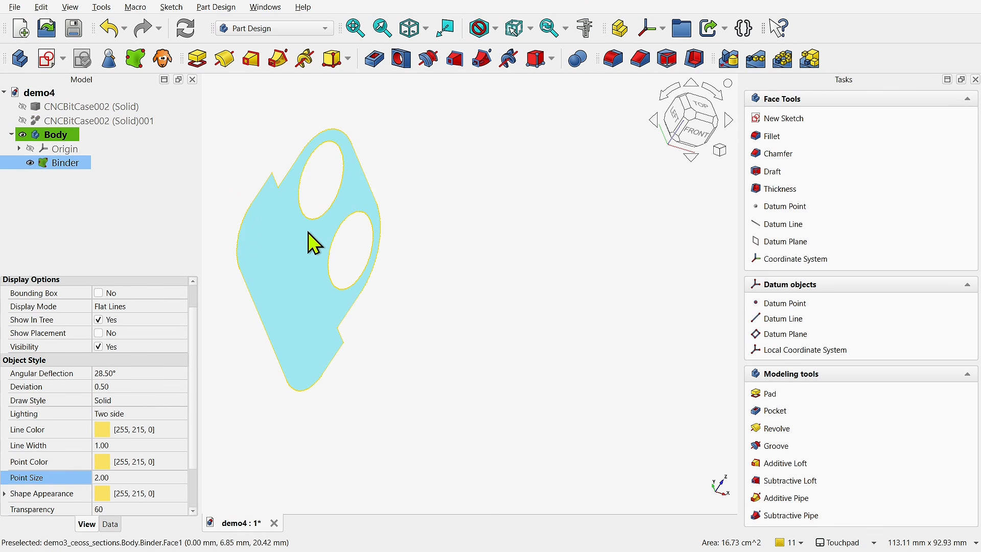
pyautogui.click(47, 58)
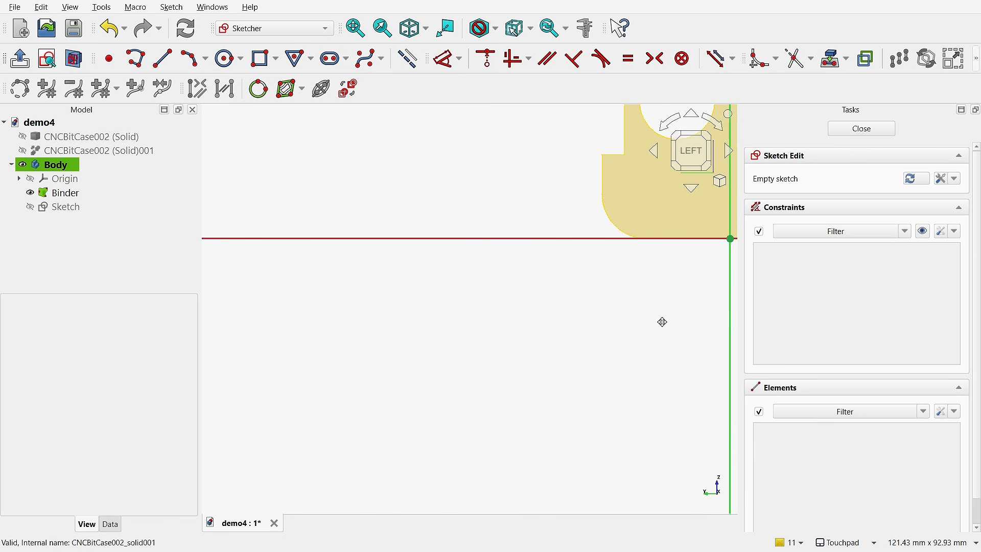
# Project three well-spaced rim vertices of the left ring hole into the sketch as external geometry.
pyautogui.scroll(3, 452, 330)
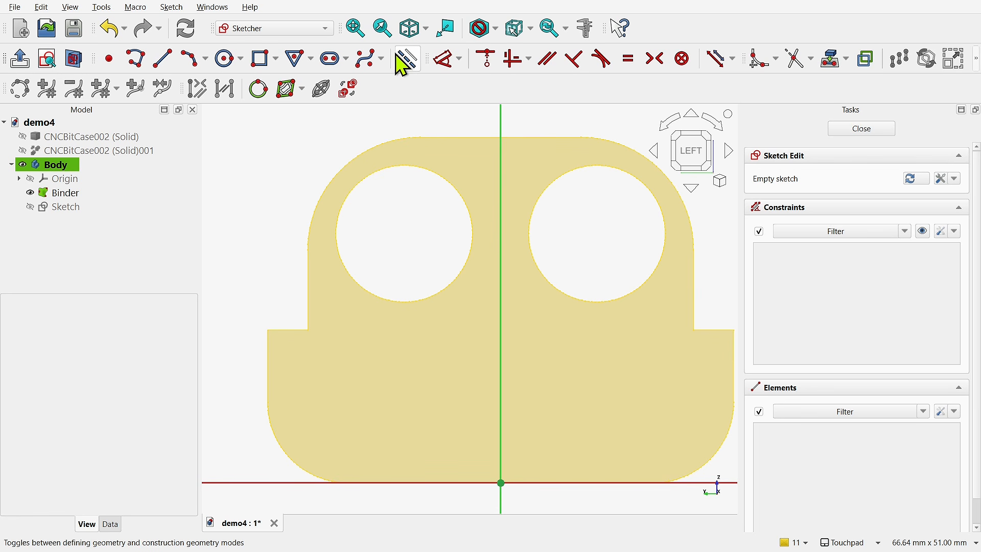
pyautogui.click(829, 62)
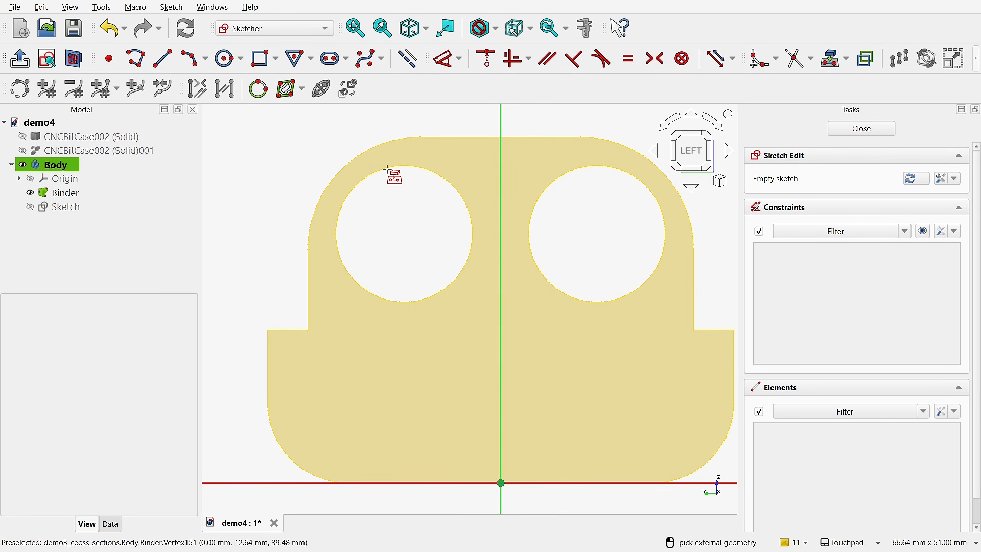
pyautogui.click(399, 165)
pyautogui.click(442, 291)
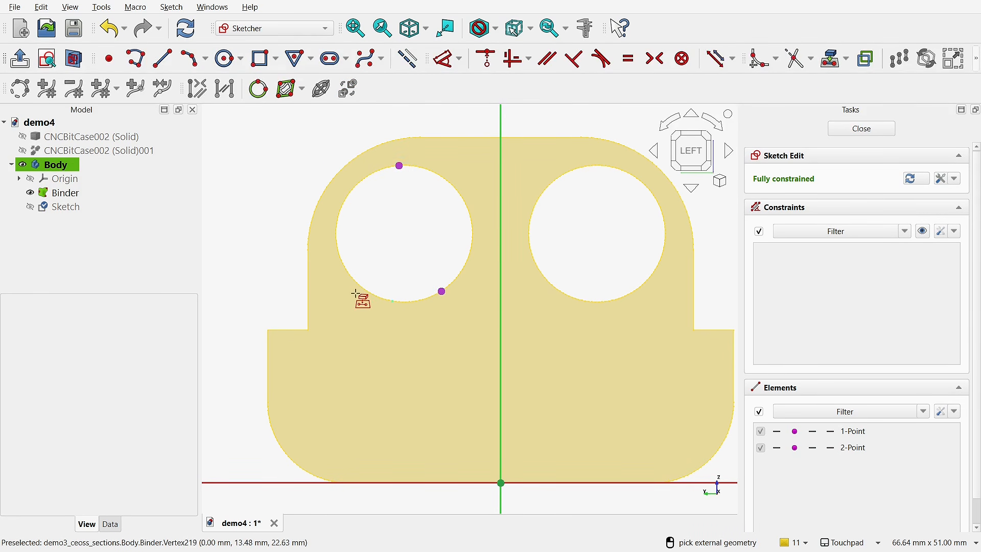
pyautogui.click(343, 263)
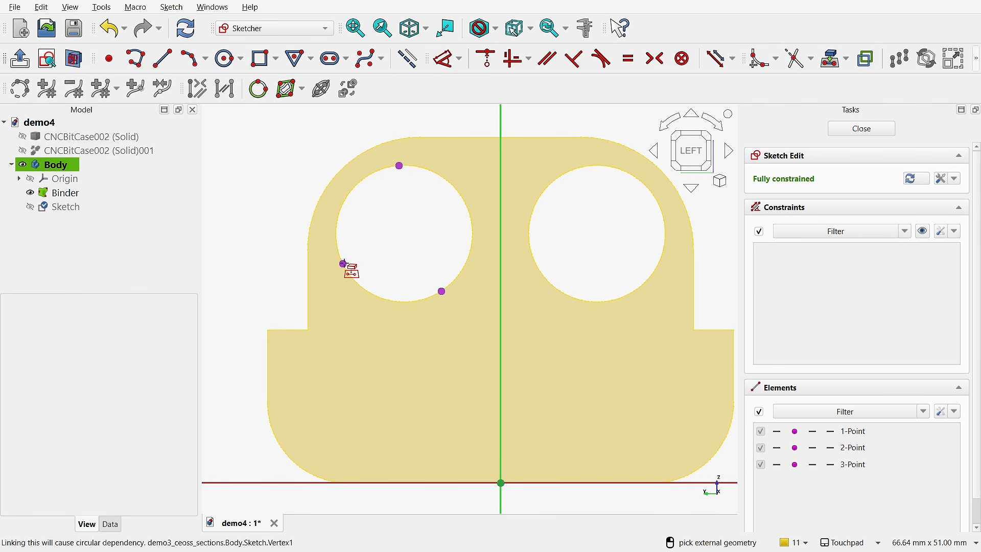
# Project three rim vertices of the right ring hole as external geometry, replacing the mistakenly picked edge with a vertex.
pyautogui.click(532, 224)
pyautogui.click(625, 172)
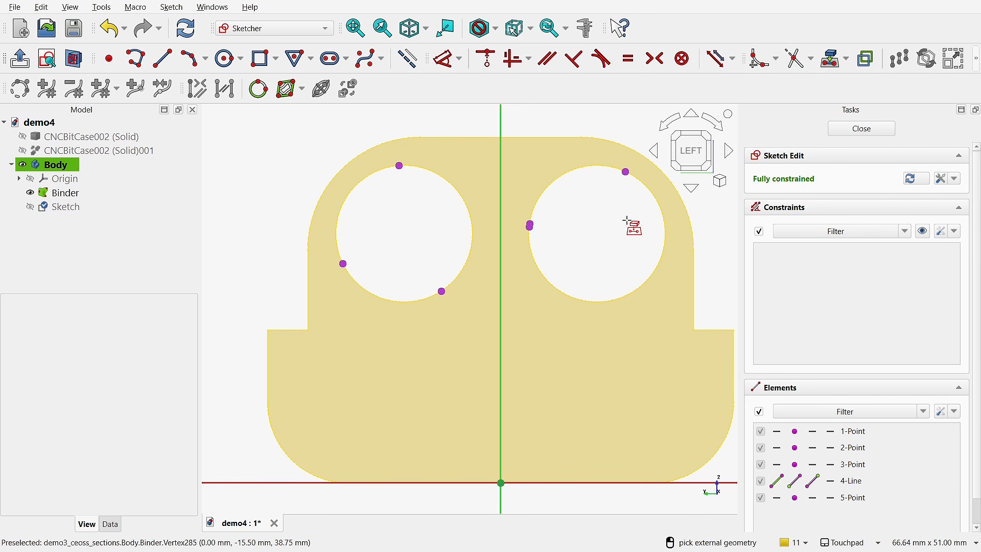
pyautogui.click(637, 289)
pyautogui.click(532, 226)
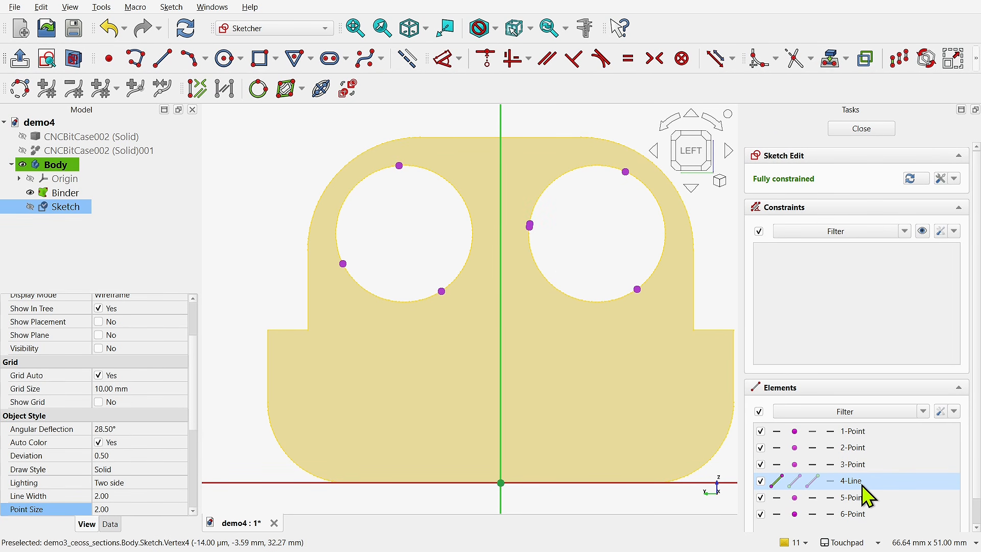
pyautogui.press('Delete')
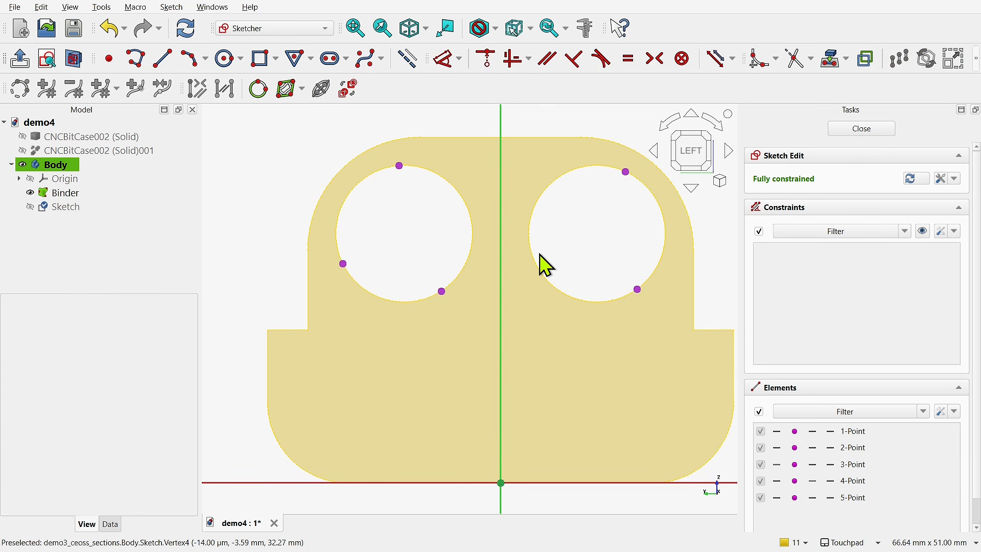
pyautogui.click(829, 62)
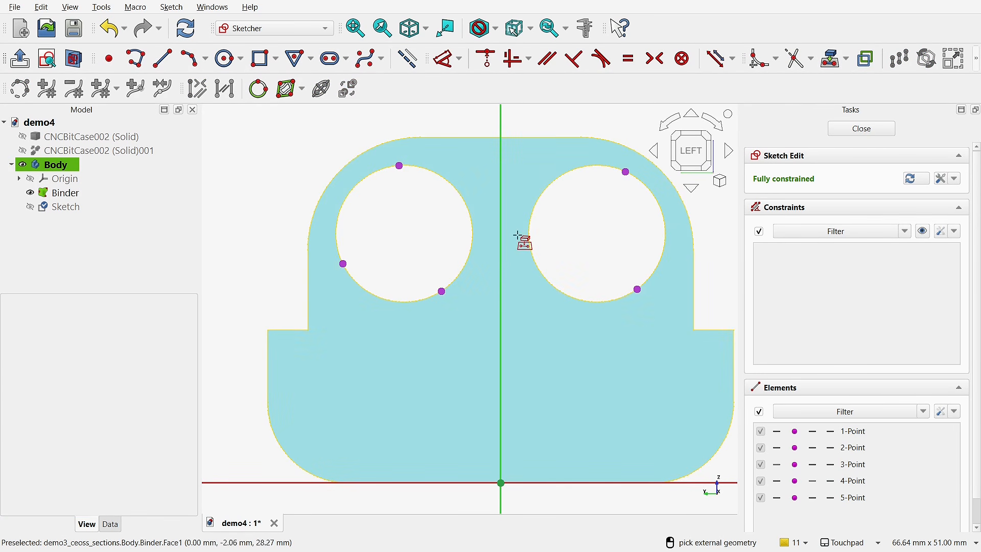
pyautogui.click(530, 231)
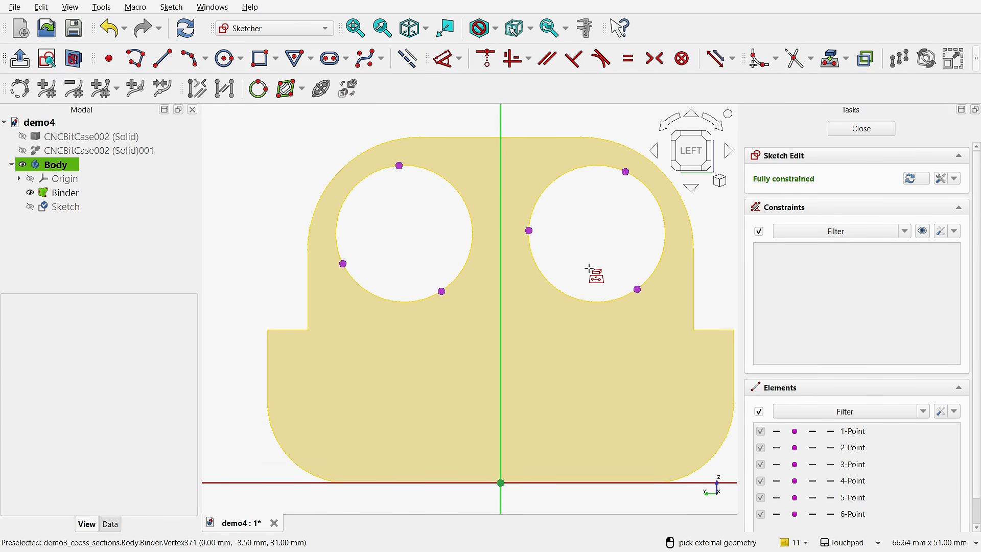
# Sketch a construction circle roughly centred inside each ring hole, slightly smaller than the hole.
pyautogui.click(224, 58)
pyautogui.click(402, 228)
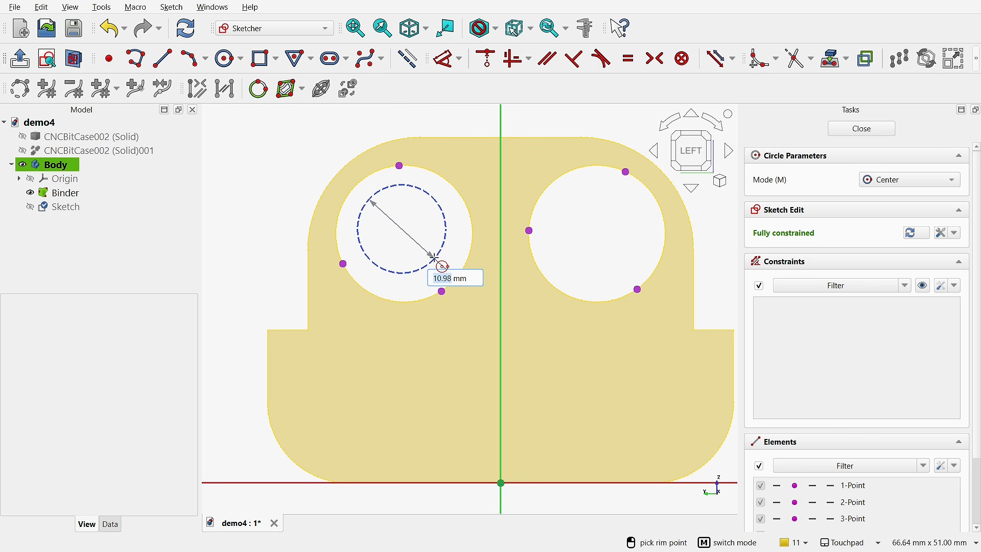
pyautogui.click(438, 260)
pyautogui.click(603, 233)
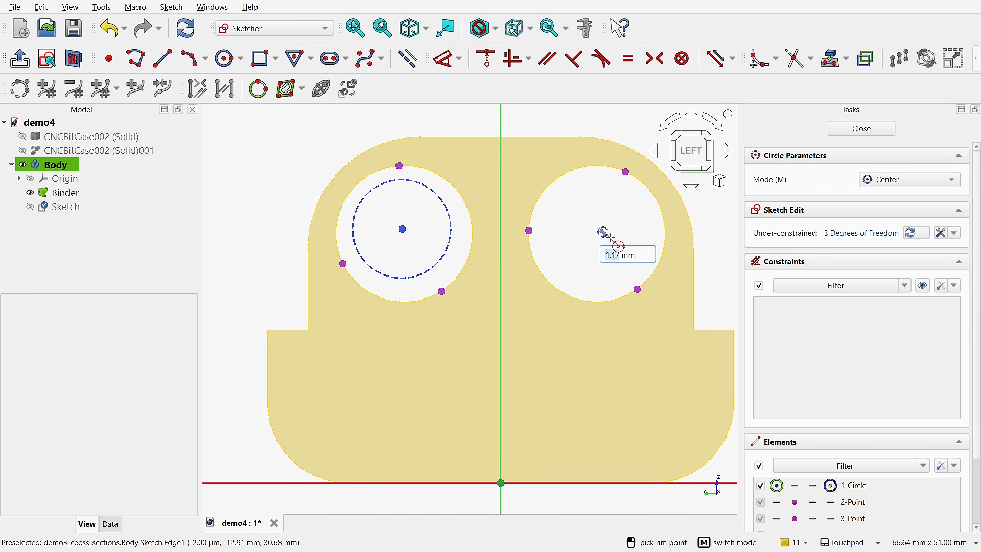
pyautogui.click(637, 266)
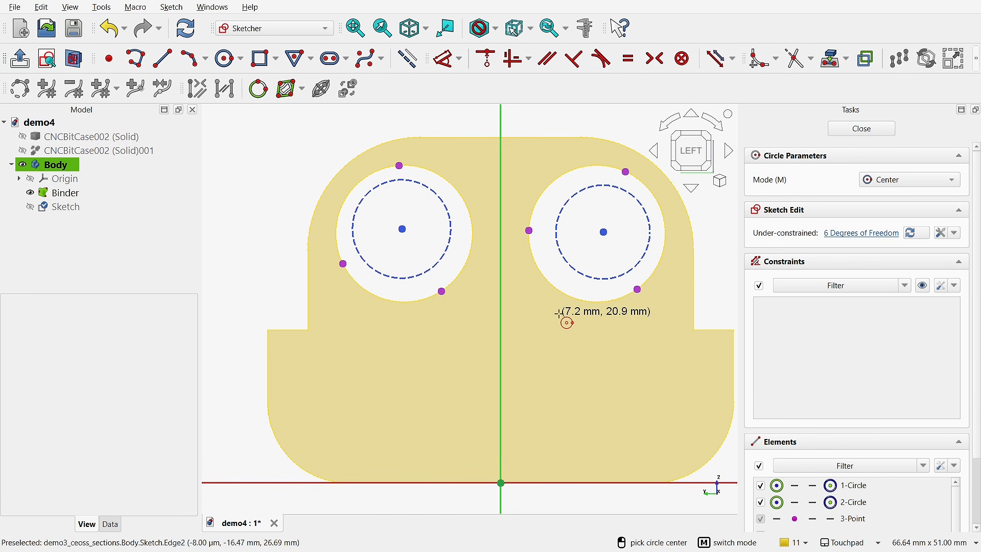
pyautogui.rightClick(562, 287)
# Constrain the right construction circle to pass through the three projected points of its hole.
pyautogui.click(561, 255)
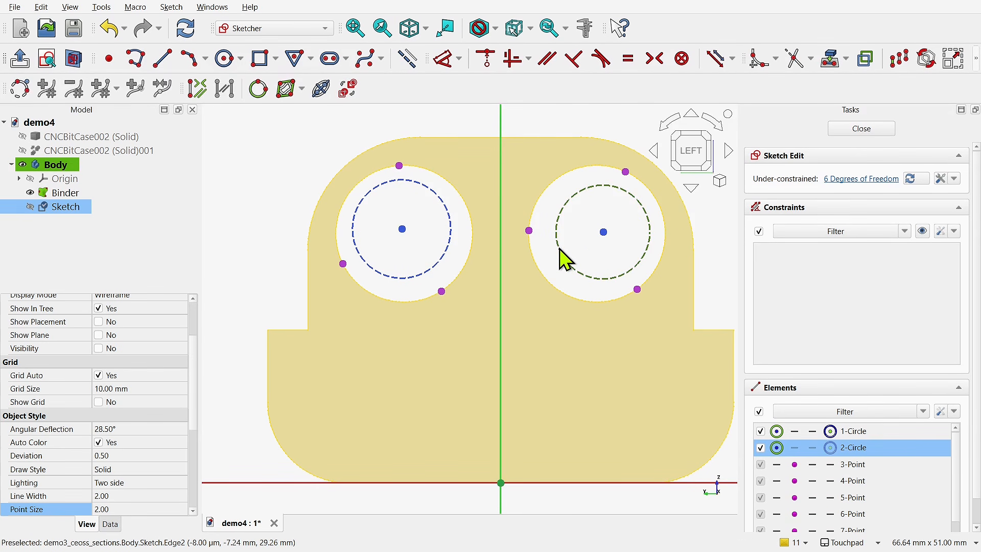
pyautogui.click(529, 231)
pyautogui.click(637, 289)
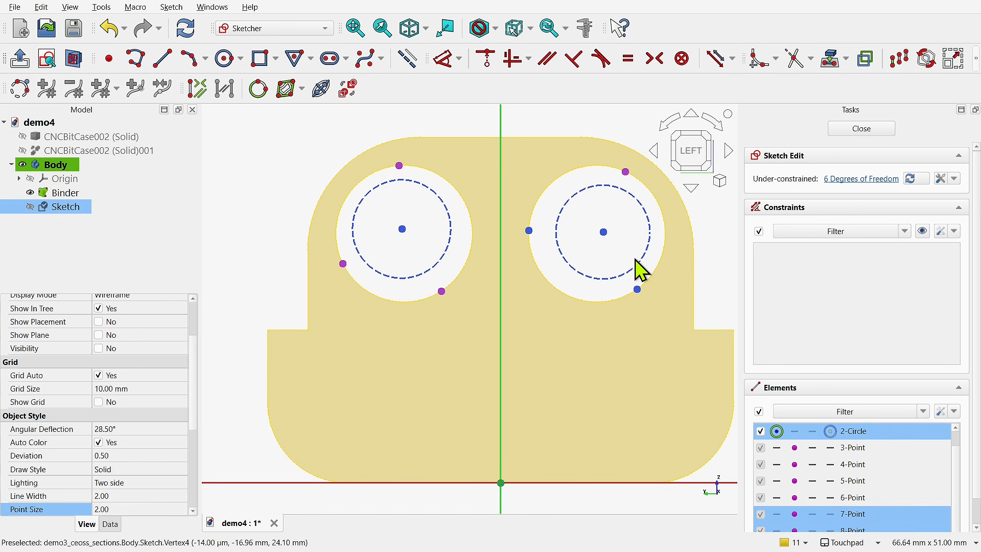
pyautogui.click(626, 172)
pyautogui.click(486, 59)
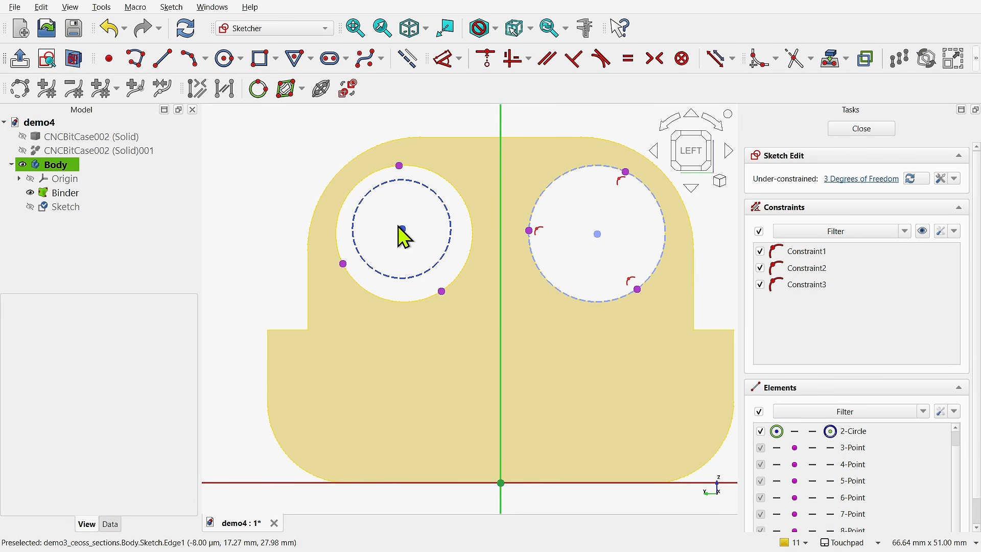
# Constrain the left construction circle to pass through the three projected points of its hole.
pyautogui.click(441, 291)
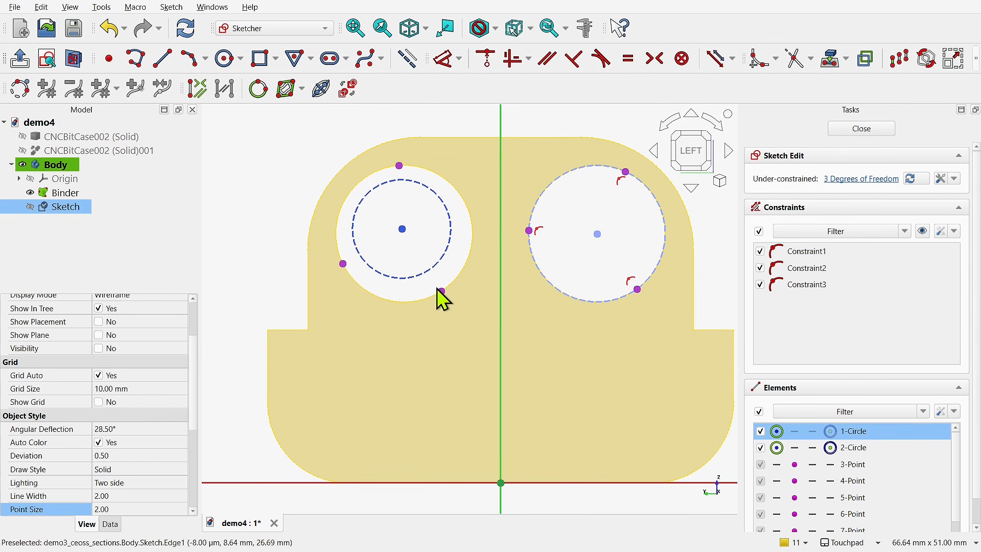
pyautogui.click(343, 263)
pyautogui.click(399, 166)
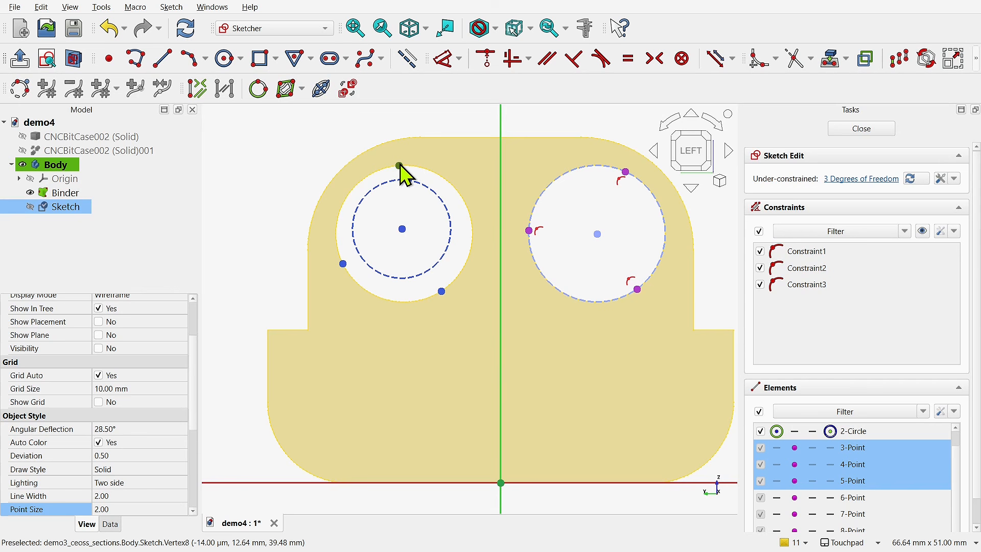
pyautogui.click(486, 59)
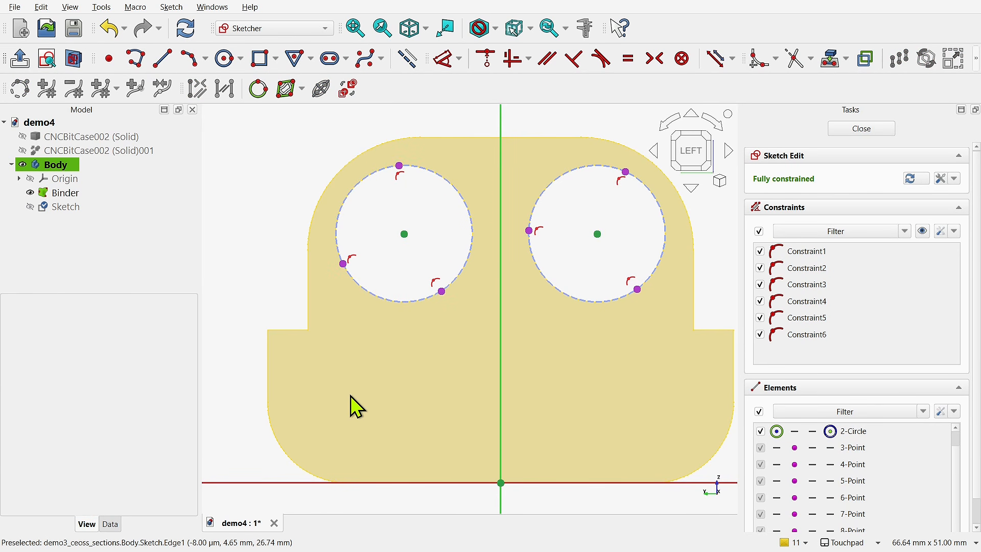
# Switch to defining geometry and sketch a larger concentric circle around each construction circle, the left one about 1.1 mm outside its rim.
pyautogui.click(412, 63)
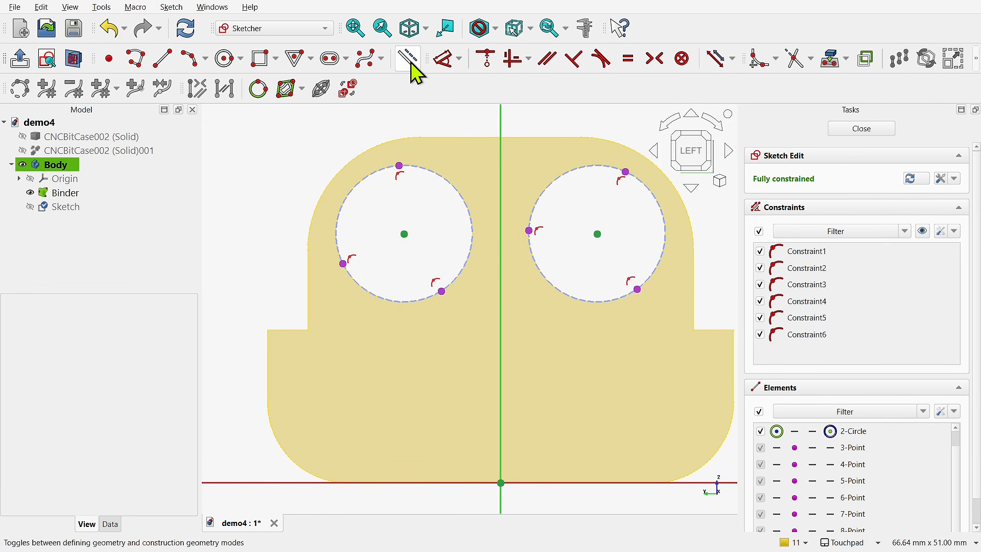
pyautogui.click(224, 59)
pyautogui.click(404, 234)
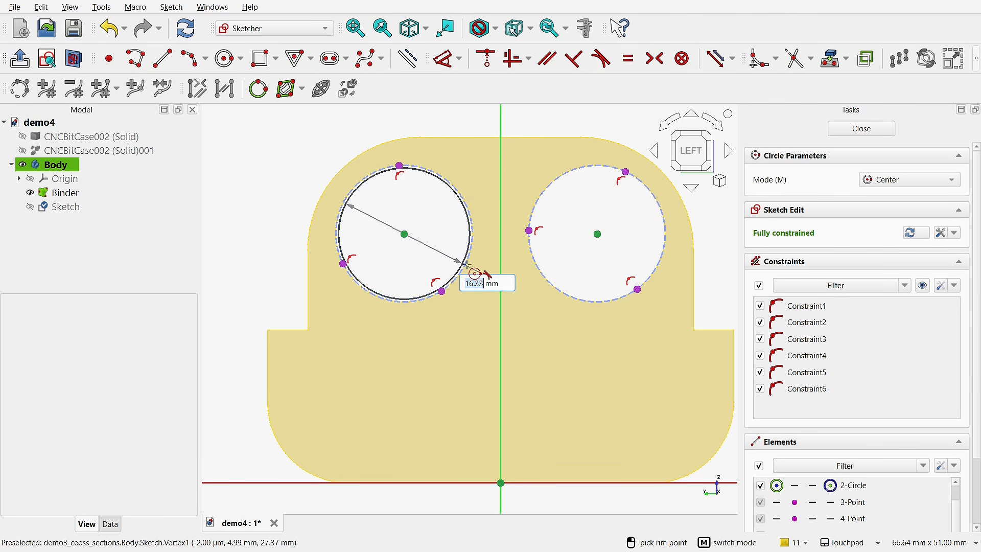
pyautogui.click(474, 267)
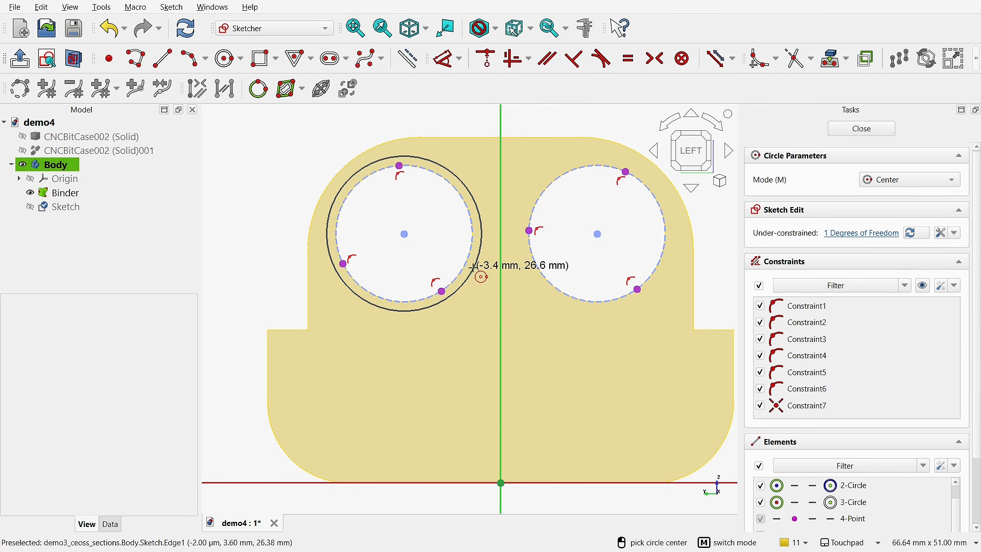
pyautogui.click(597, 233)
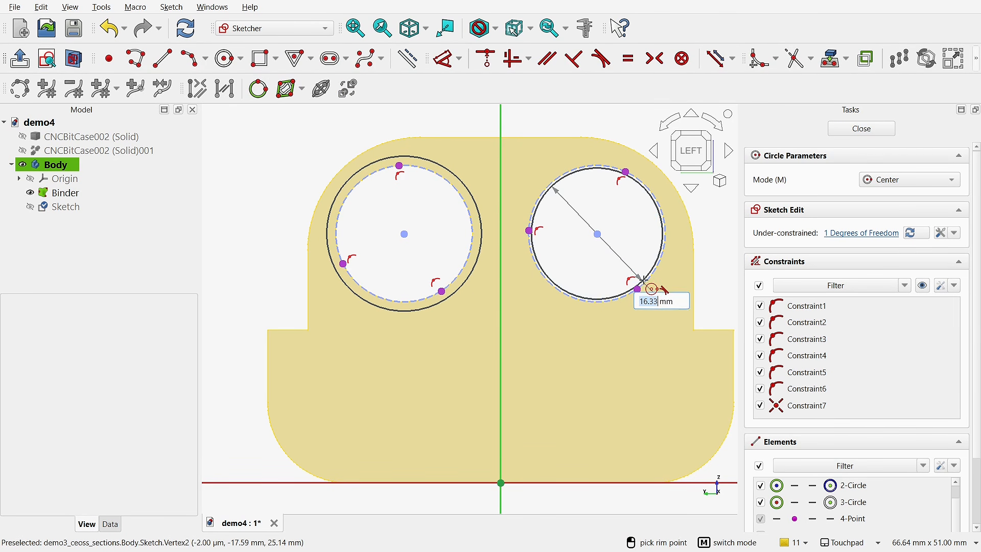
pyautogui.click(654, 287)
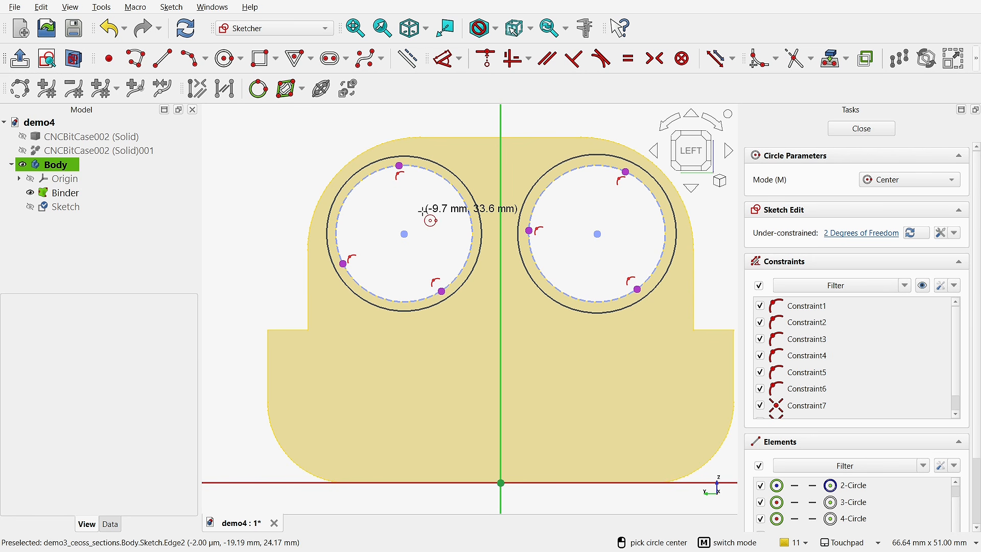
pyautogui.scroll(3, 425, 210)
pyautogui.rightClick(444, 225)
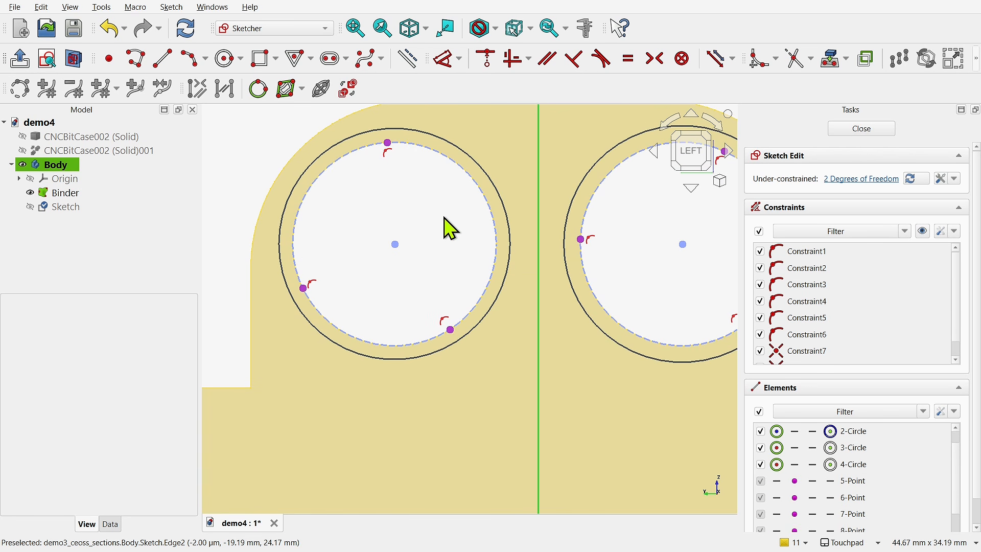
# Dimension the gap between the left hole's construction circle and the larger circle around it as 1 mm.
pyautogui.click(496, 230)
pyautogui.click(442, 57)
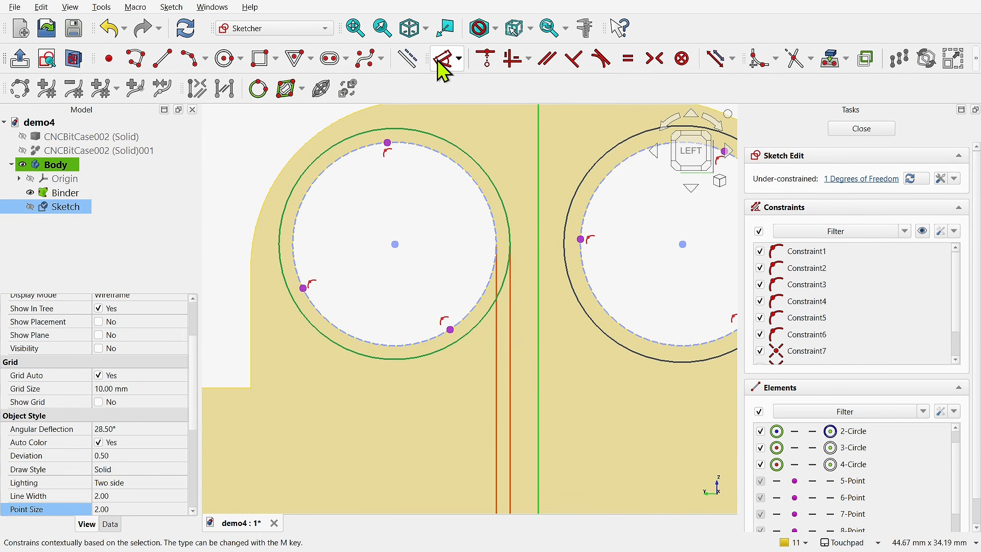
pyautogui.click(506, 382)
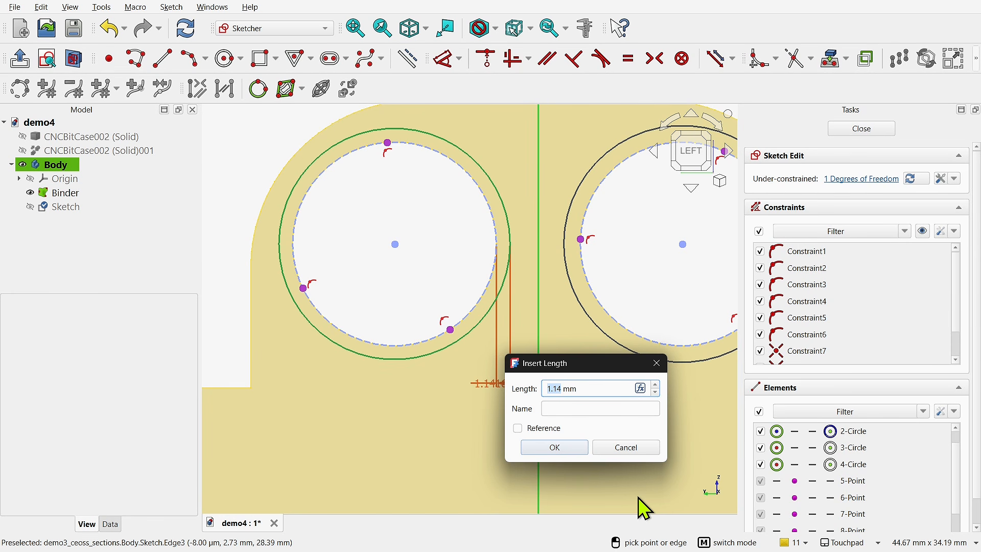
pyautogui.press('Return')
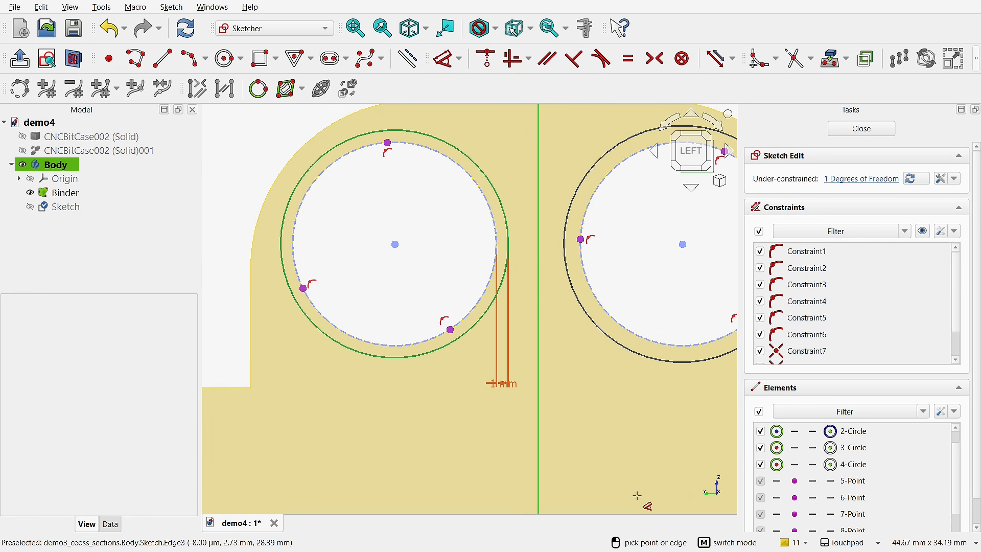
# Constrain the two outer ring circles to be equal in size.
pyautogui.click(463, 338)
pyautogui.click(614, 342)
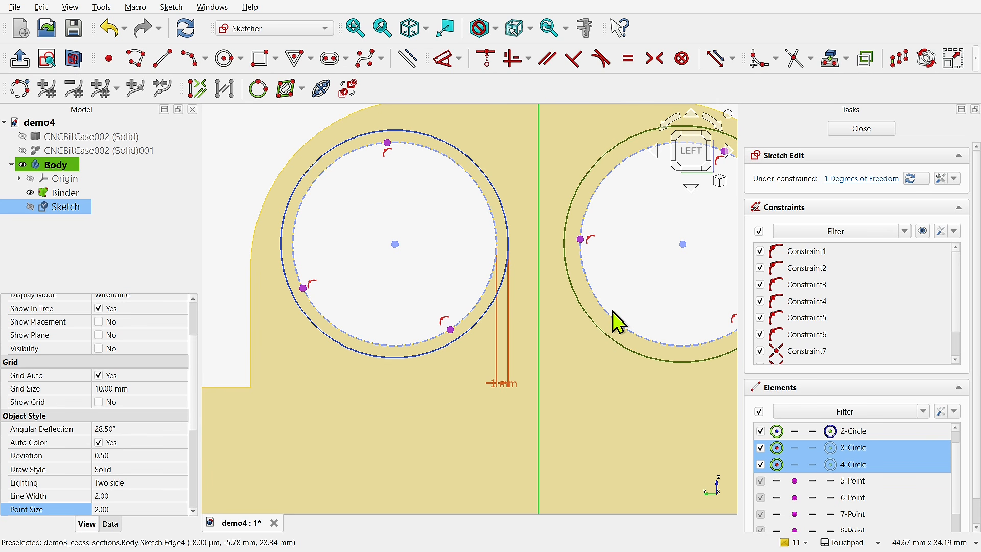
pyautogui.click(627, 59)
pyautogui.scroll(-5, 447, 254)
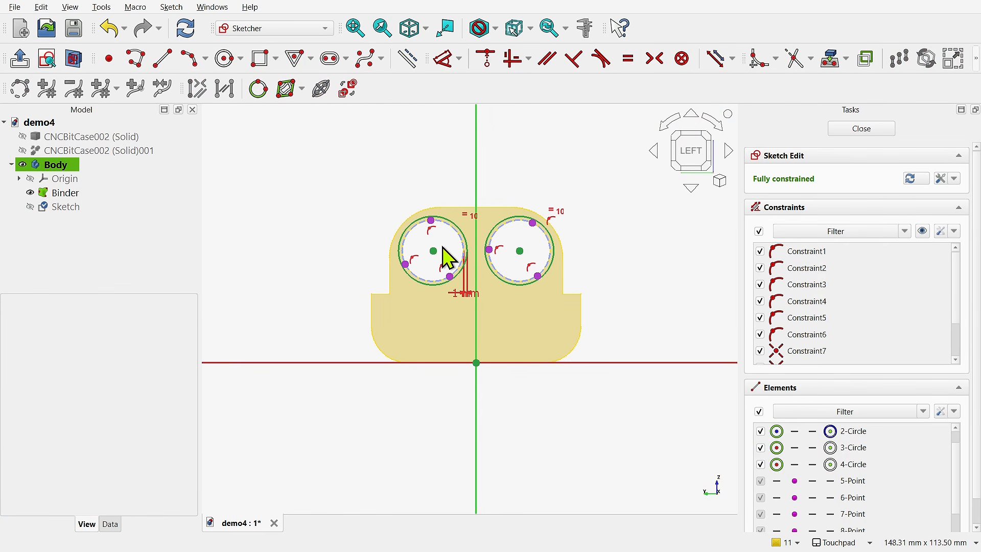
# Sketch a rectangle about 138 mm wide and 25 mm high enclosing both ring circles and extending well past the case's sides.
pyautogui.click(261, 59)
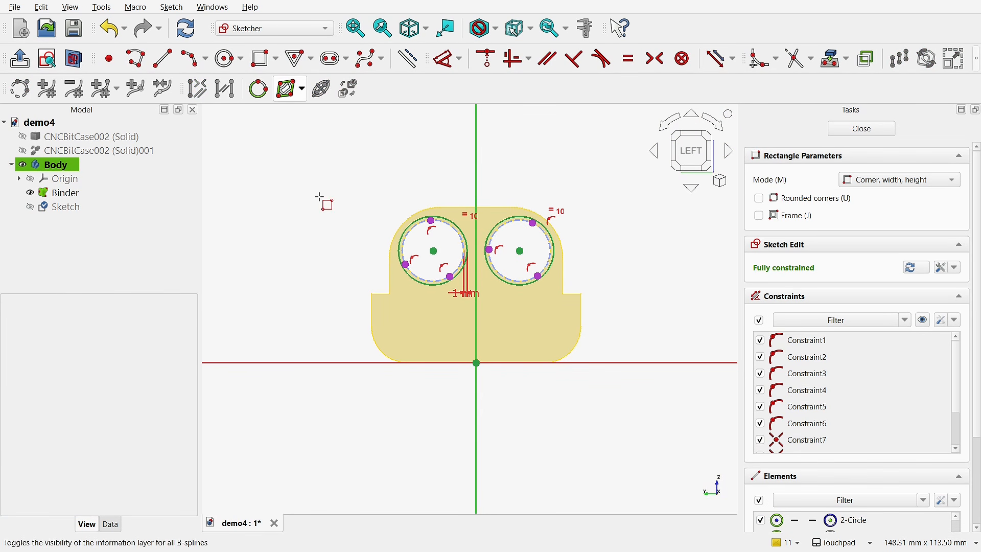
pyautogui.click(232, 201)
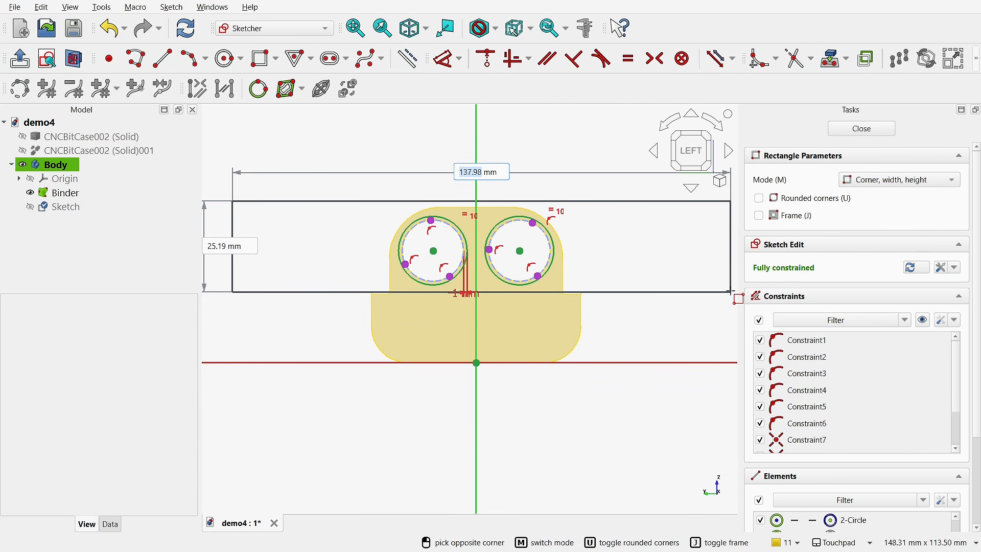
pyautogui.click(730, 292)
pyautogui.press('Escape')
pyautogui.scroll(-1, 524, 349)
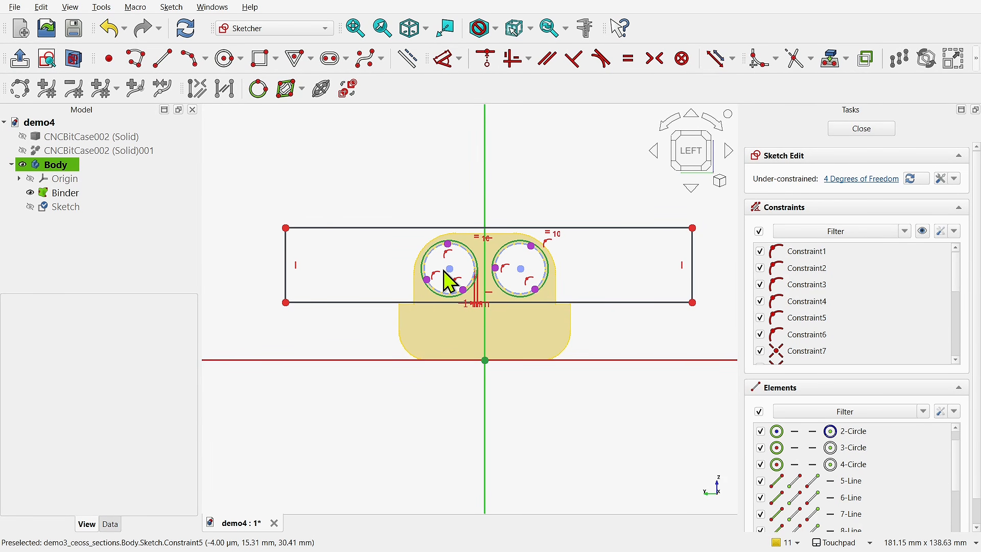
pyautogui.scroll(2, 462, 288)
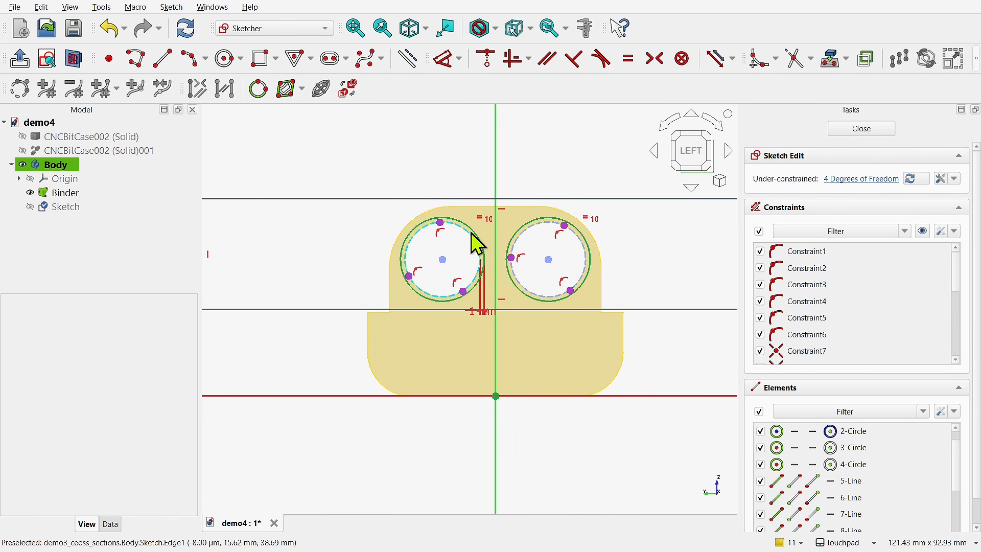
pyautogui.scroll(-1, 442, 291)
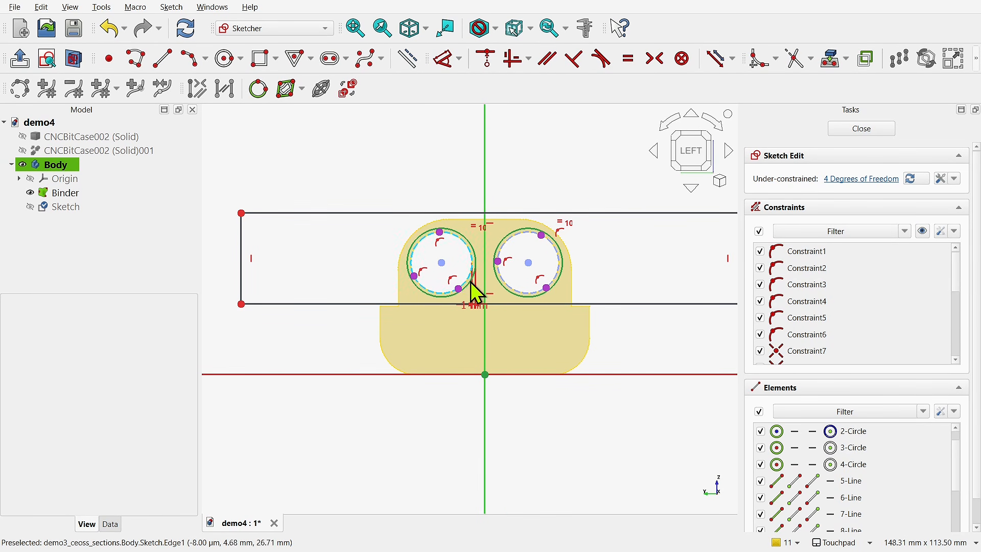
# Close the sketch and pad it 2 mm into a thin plate with two round holes.
pyautogui.click(849, 130)
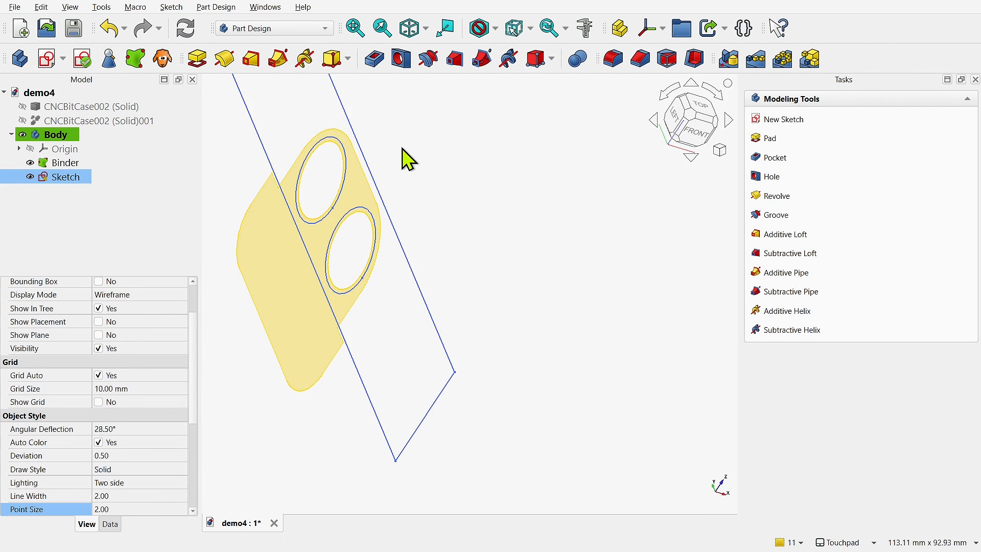
pyautogui.click(199, 61)
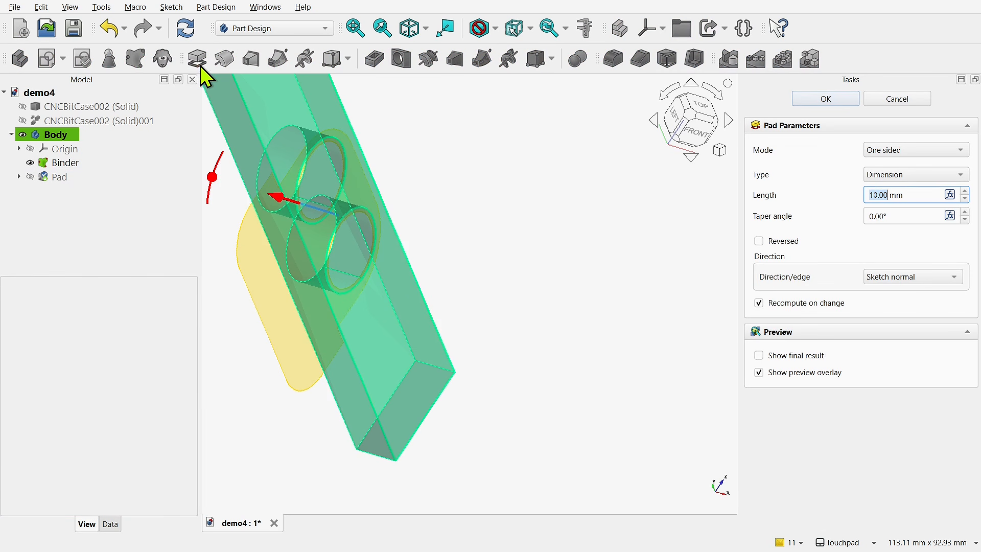
pyautogui.write('1')
pyautogui.click(857, 97)
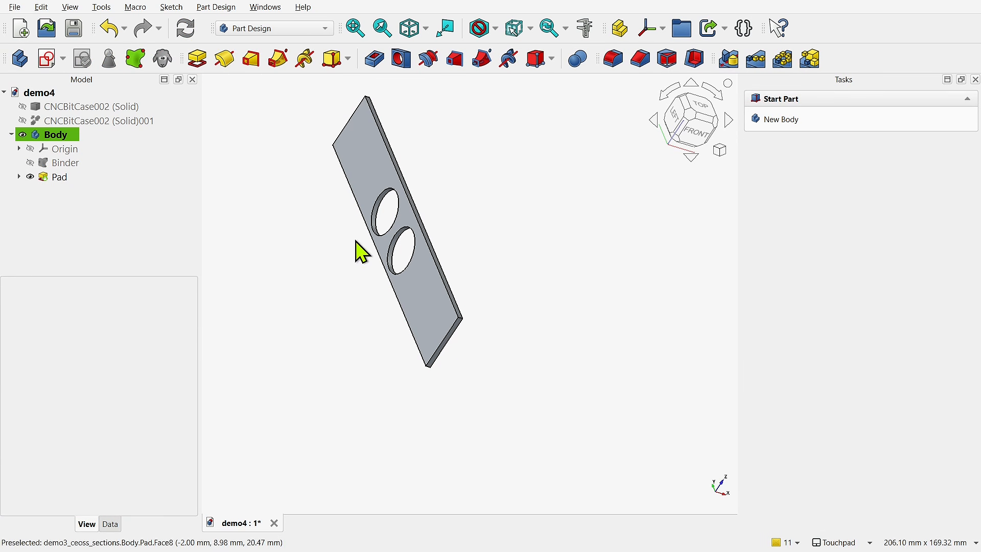
# Show the refined CNCBitCase002 (Solid)001 with the padded plate and examine from the front right how the plate and its holes fit.
pyautogui.click(22, 121)
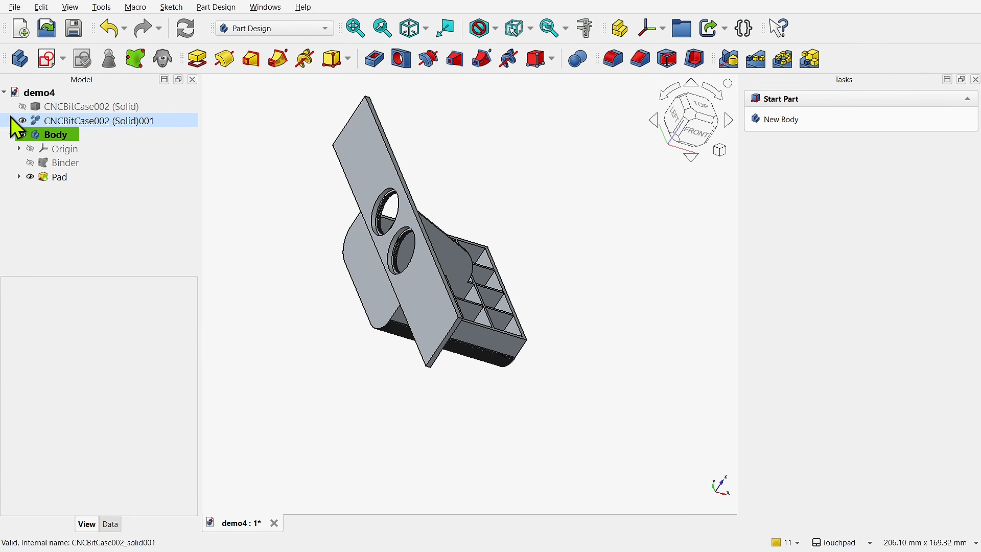
pyautogui.keyDown('shift'); pyautogui.moveTo(432, 289); pyautogui.dragTo(318, 258); pyautogui.keyUp('shift')
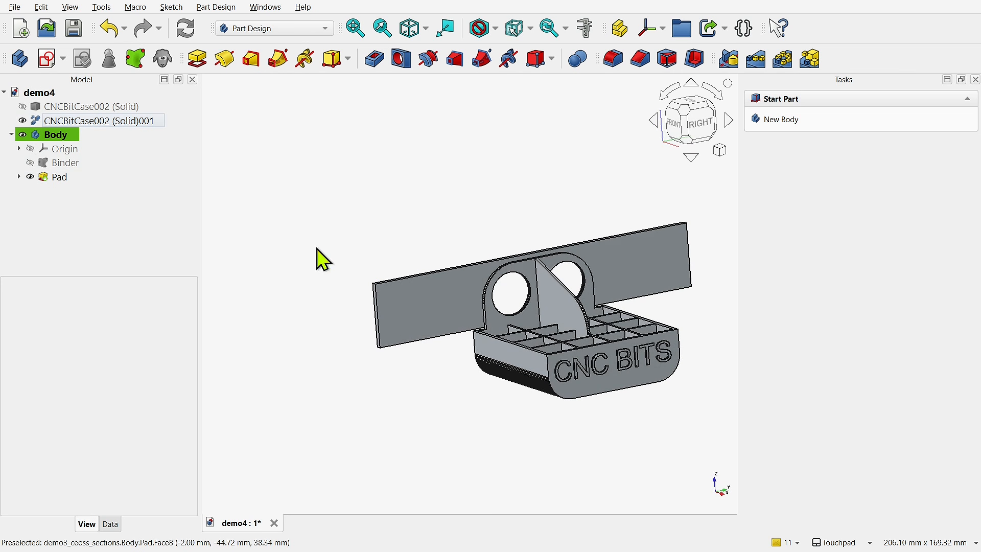
pyautogui.scroll(5, 524, 294)
pyautogui.scroll(-3, 519, 304)
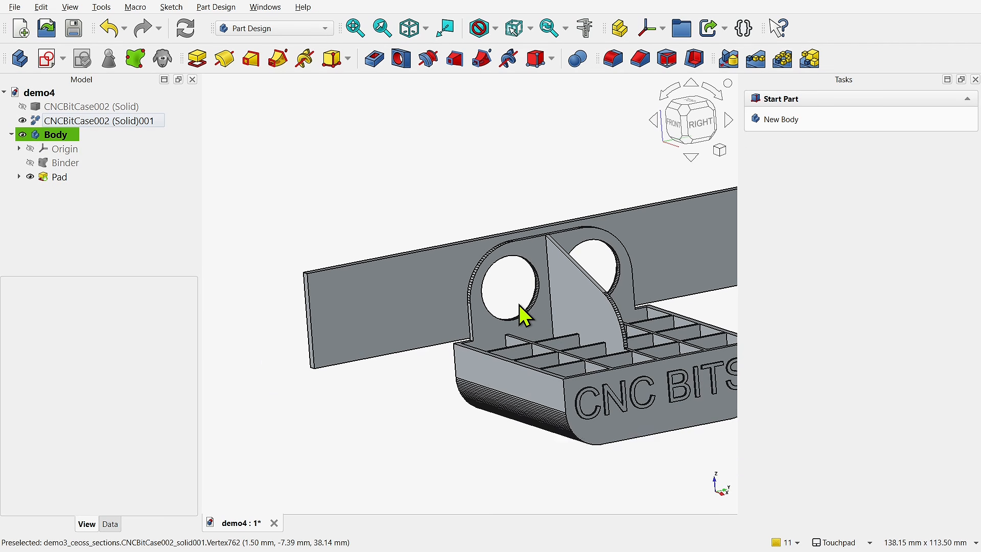
pyautogui.scroll(-2, 519, 305)
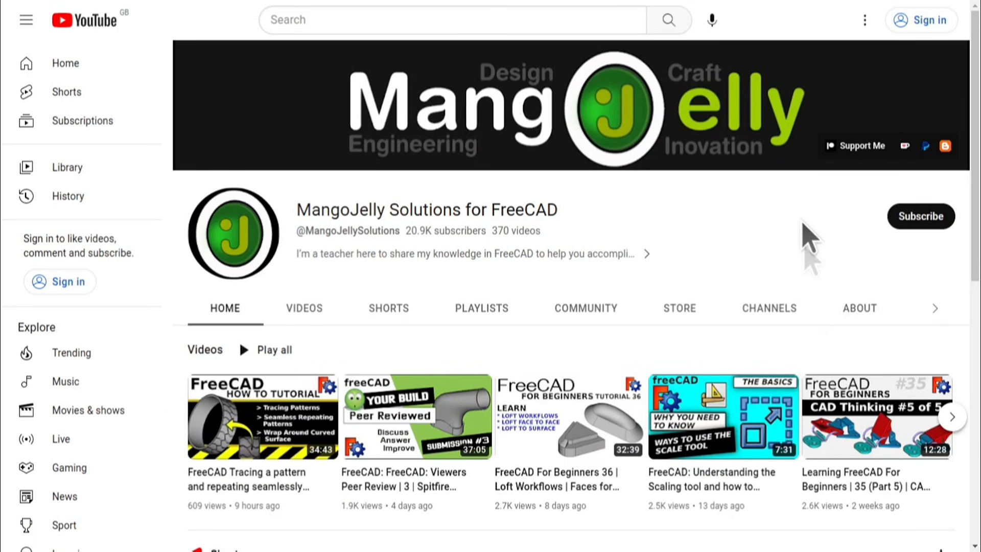
# In YouTube, open the About page of the MangoJelly Solutions for FreeCAD channel and highlight the three donation links in its description.
pyautogui.click(860, 308)
pyautogui.scroll(-3, 207, 409)
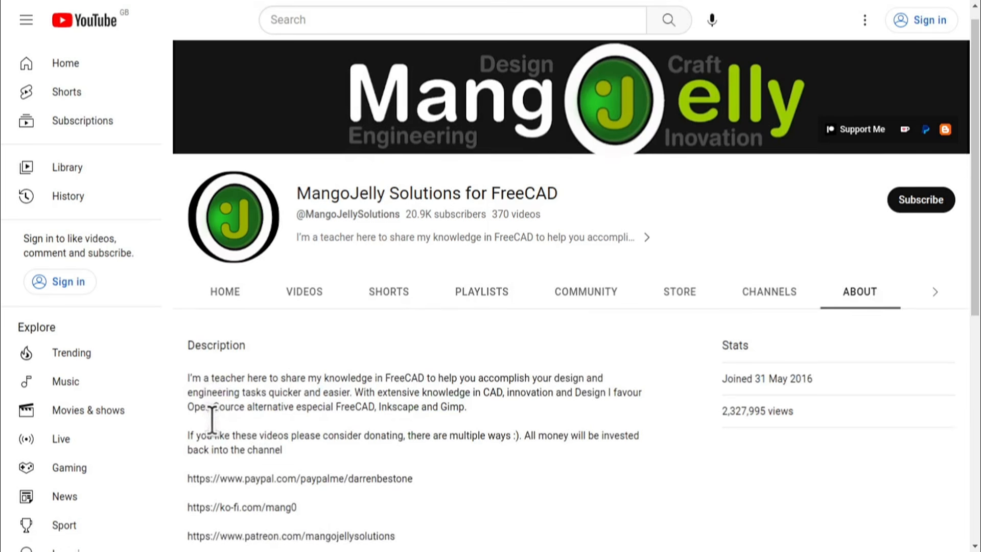
pyautogui.moveTo(388, 379); pyautogui.dragTo(189, 320)
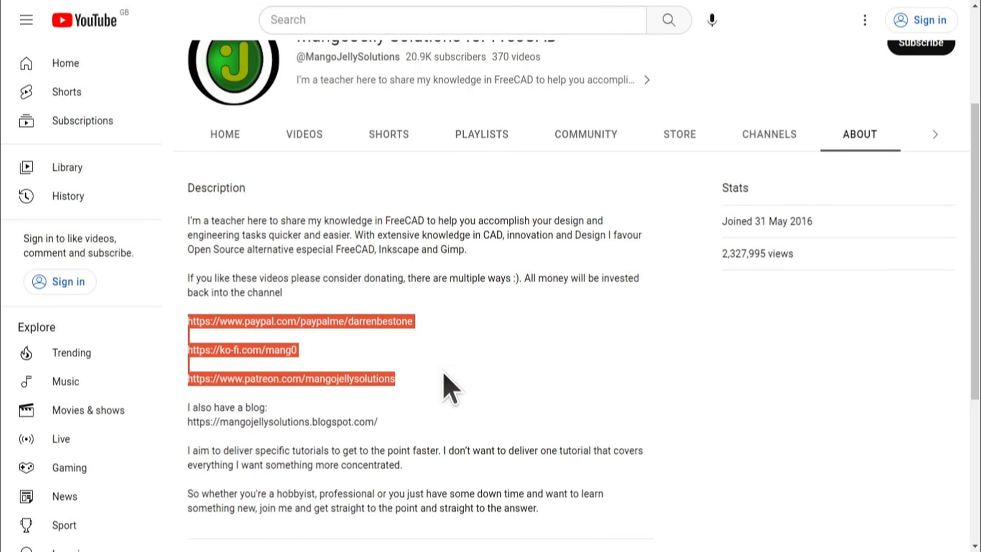